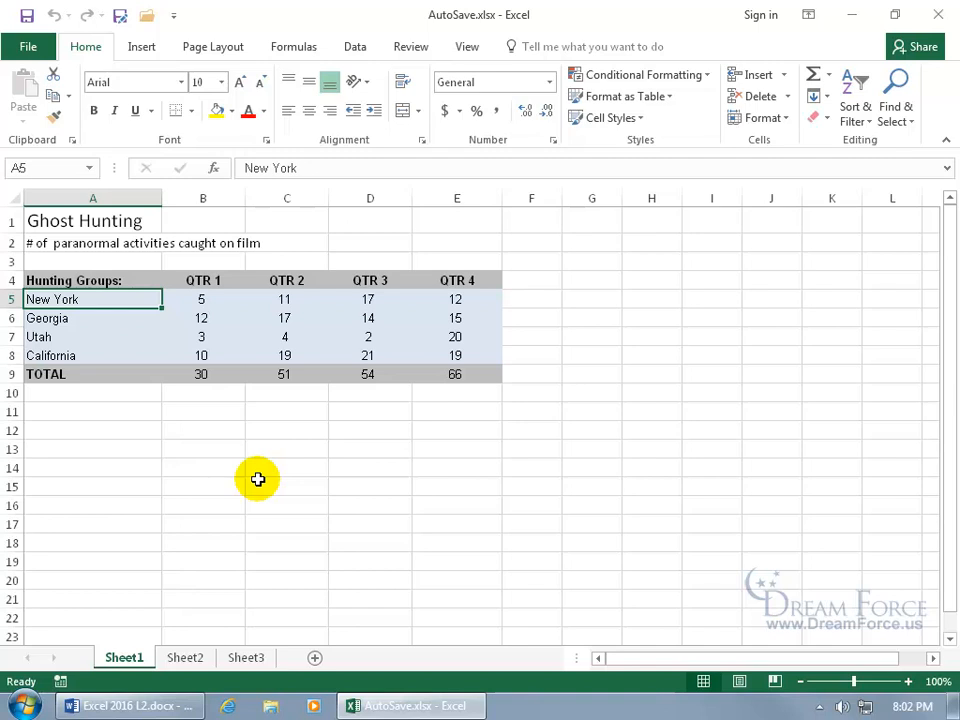
# Step: Set the AutoRecover information save interval to 1 minute in the Excel save options
pyautogui.click(28, 47)
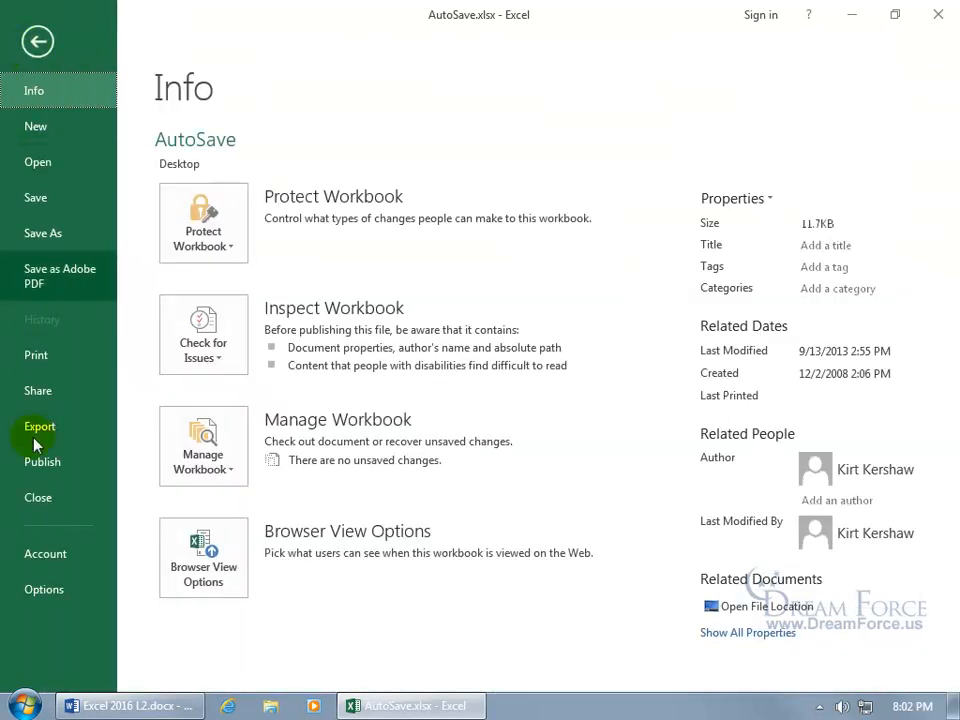
pyautogui.click(42, 592)
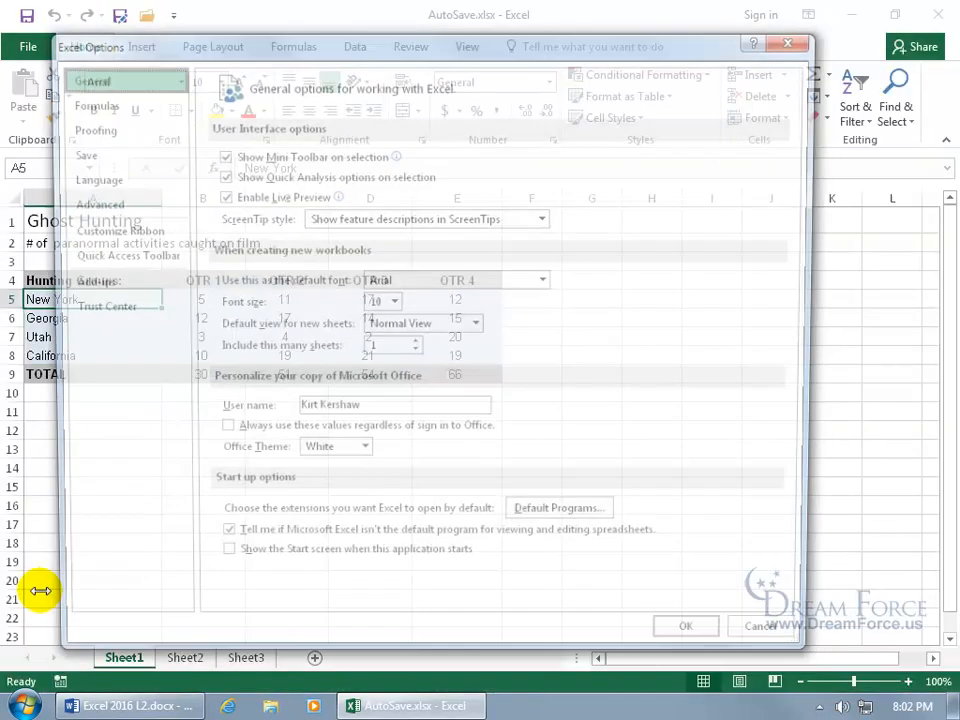
pyautogui.click(80, 158)
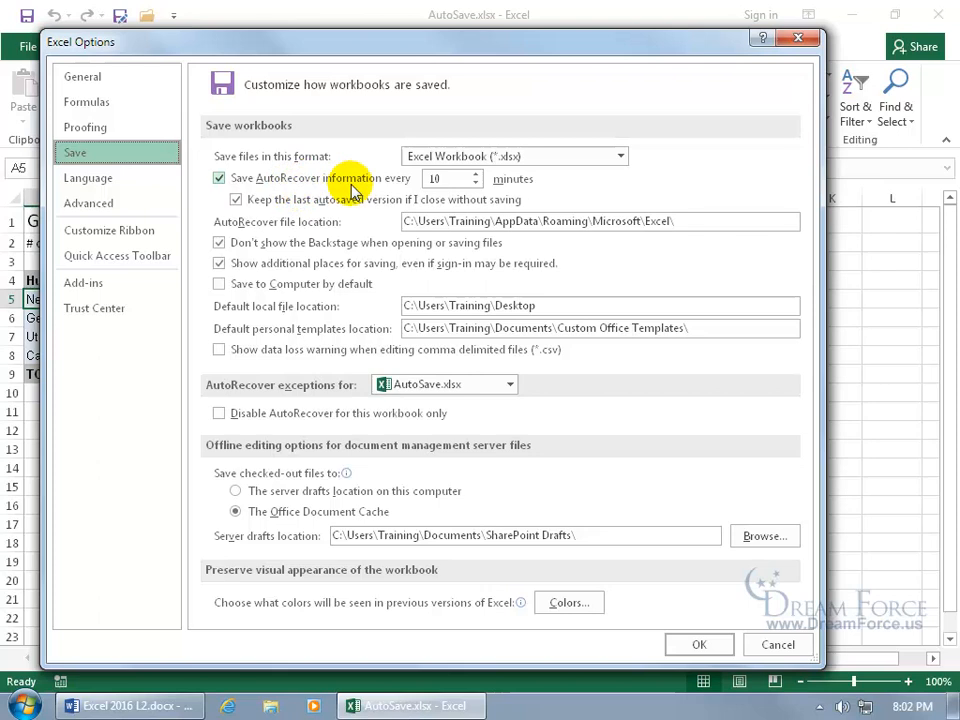
pyautogui.doubleClick(450, 180)
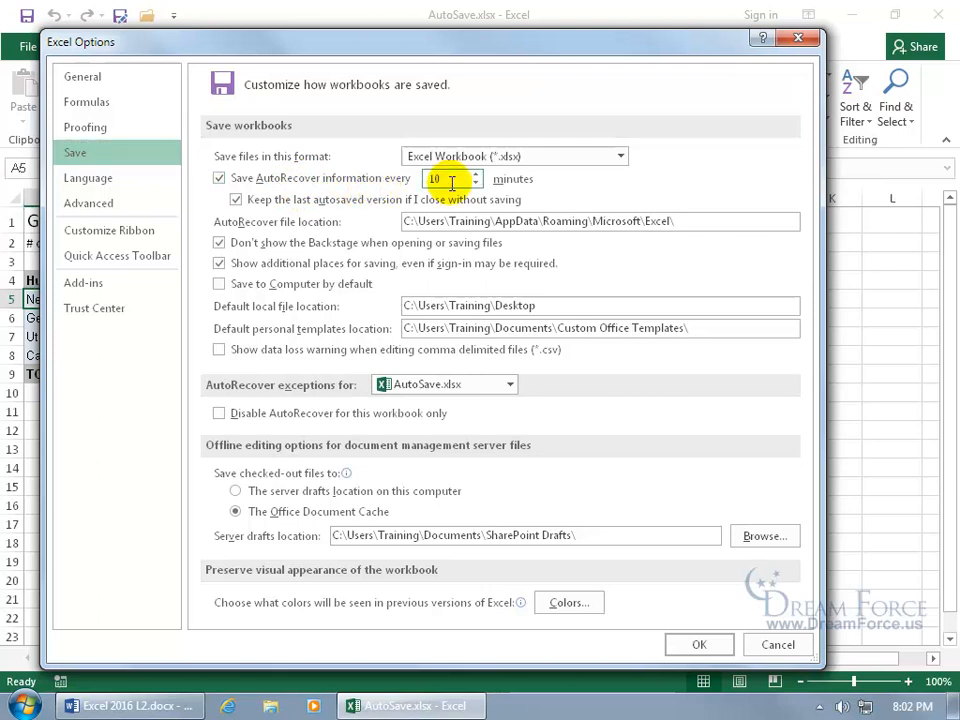
pyautogui.write('1')
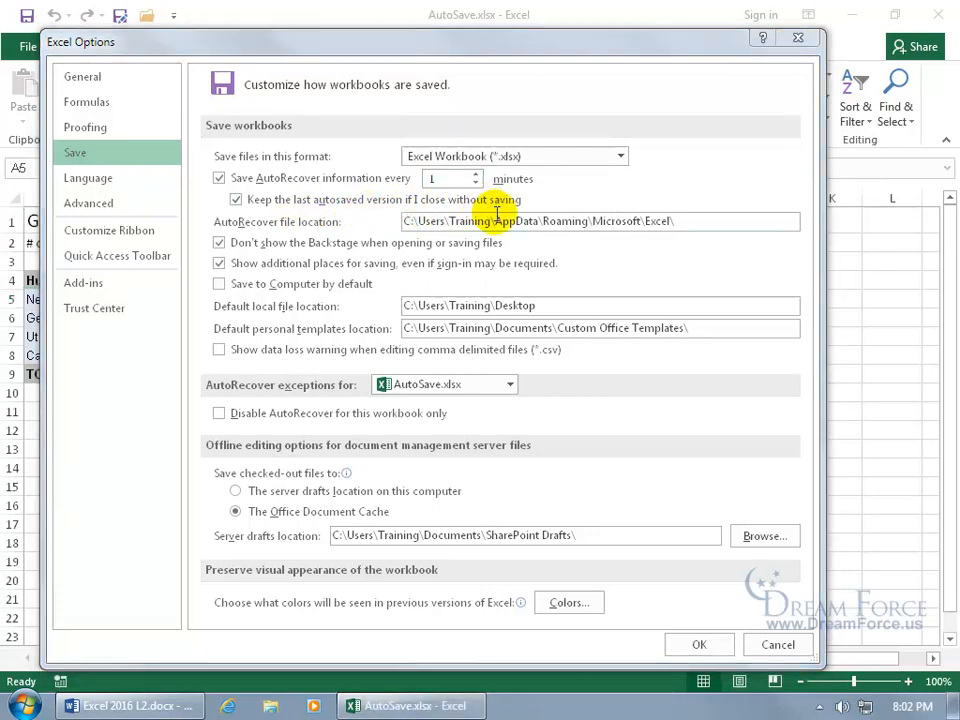
pyautogui.click(699, 644)
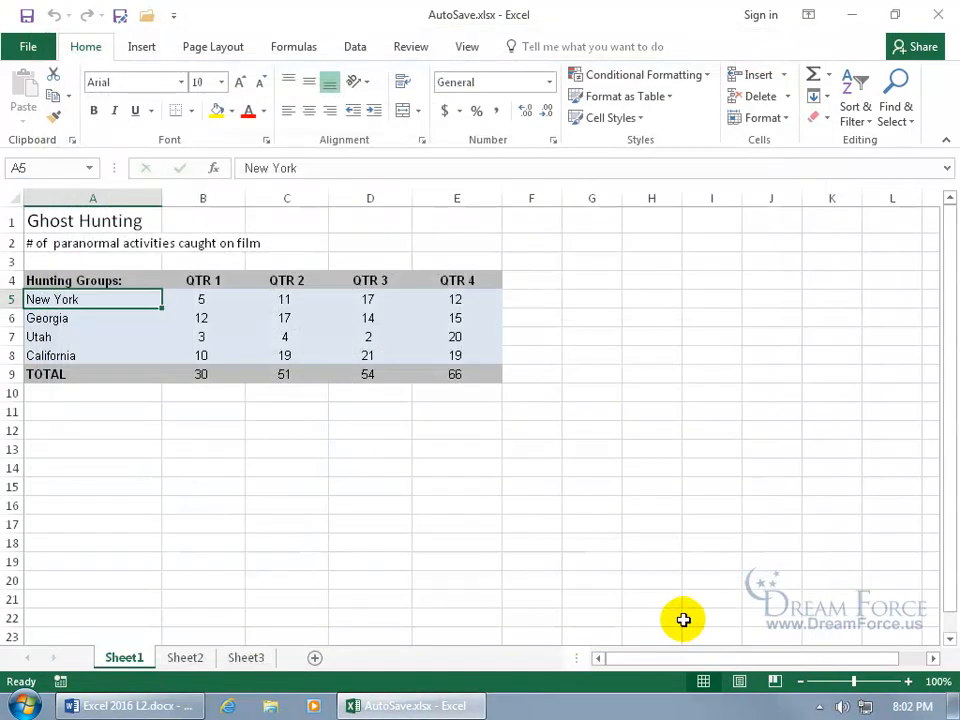
# Step: Change the QTR 1 figures for all four hunting groups in B5:B8 to 3
pyautogui.click(205, 299)
pyautogui.write('3')
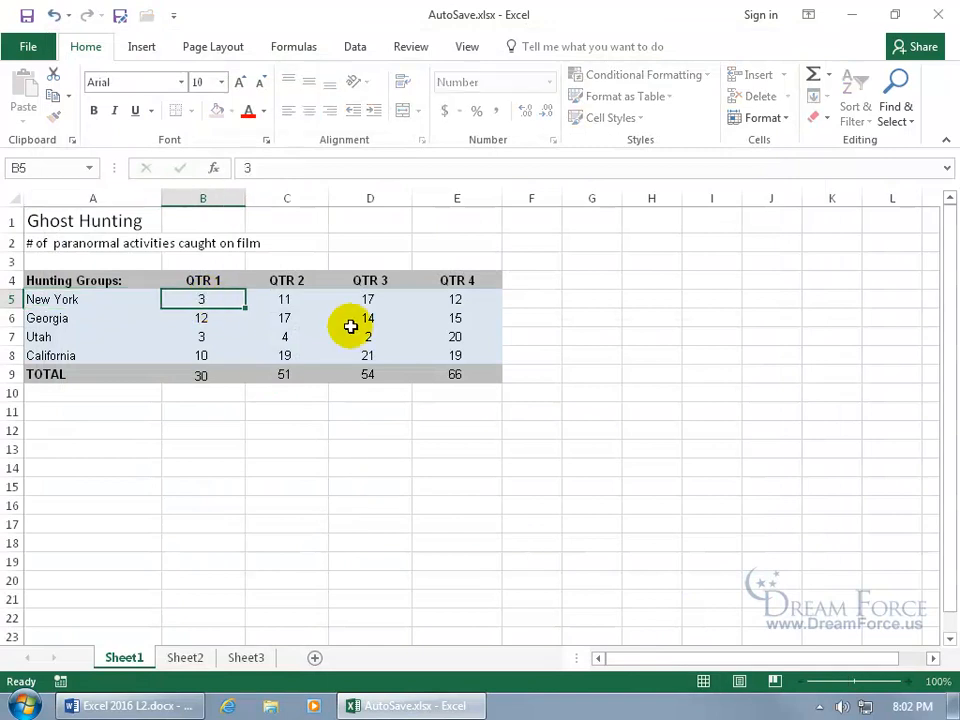
pyautogui.press('Return')
pyautogui.write('3')
pyautogui.press('Return')
pyautogui.press('Return')
pyautogui.write('3')
pyautogui.press('Return')
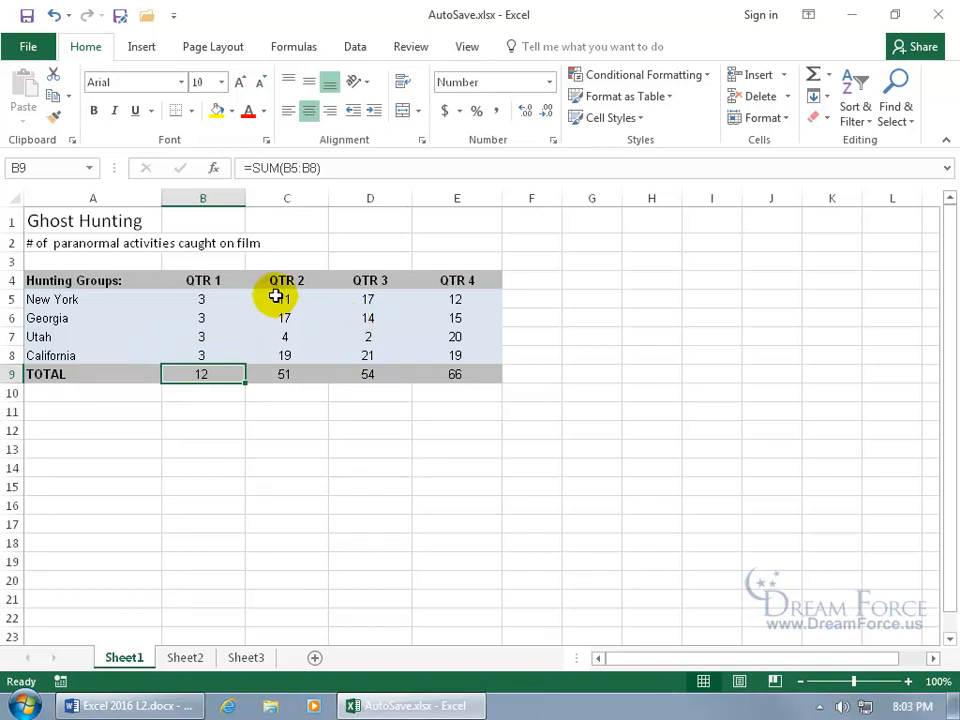
# Step: Check the workbook's info page for autosaved versions, and close AutoSave.xlsx without saving the changes
pyautogui.click(28, 46)
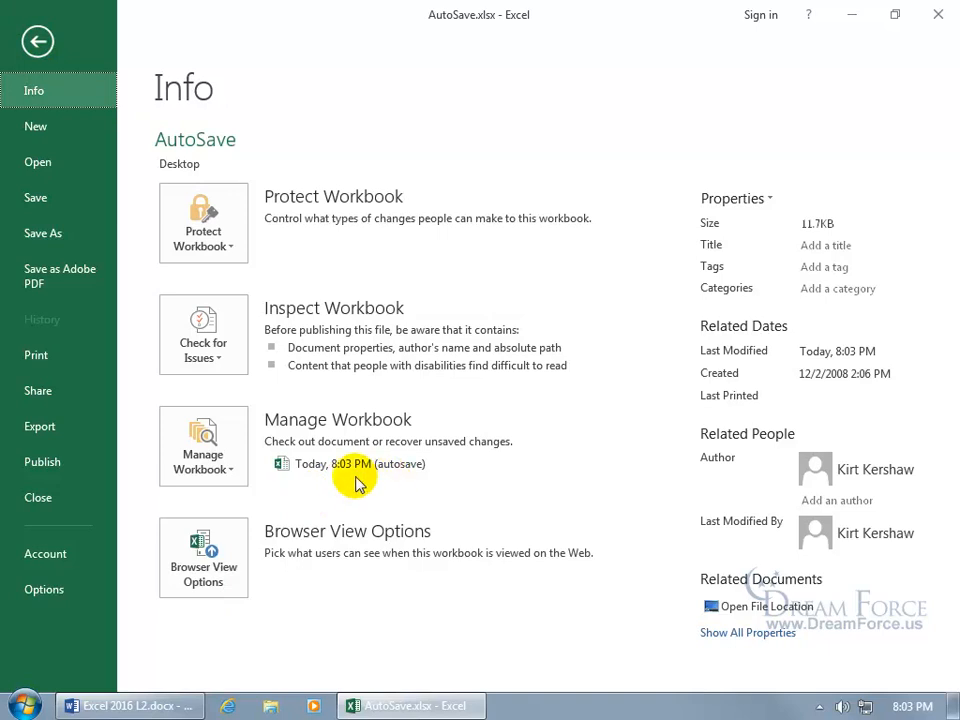
pyautogui.click(40, 40)
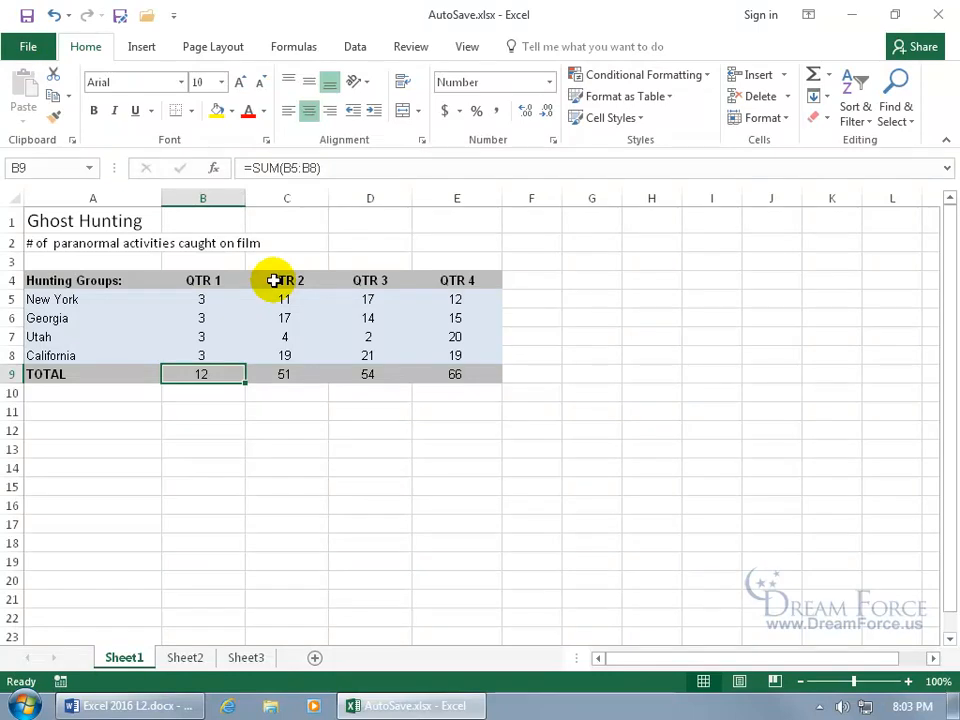
pyautogui.click(936, 15)
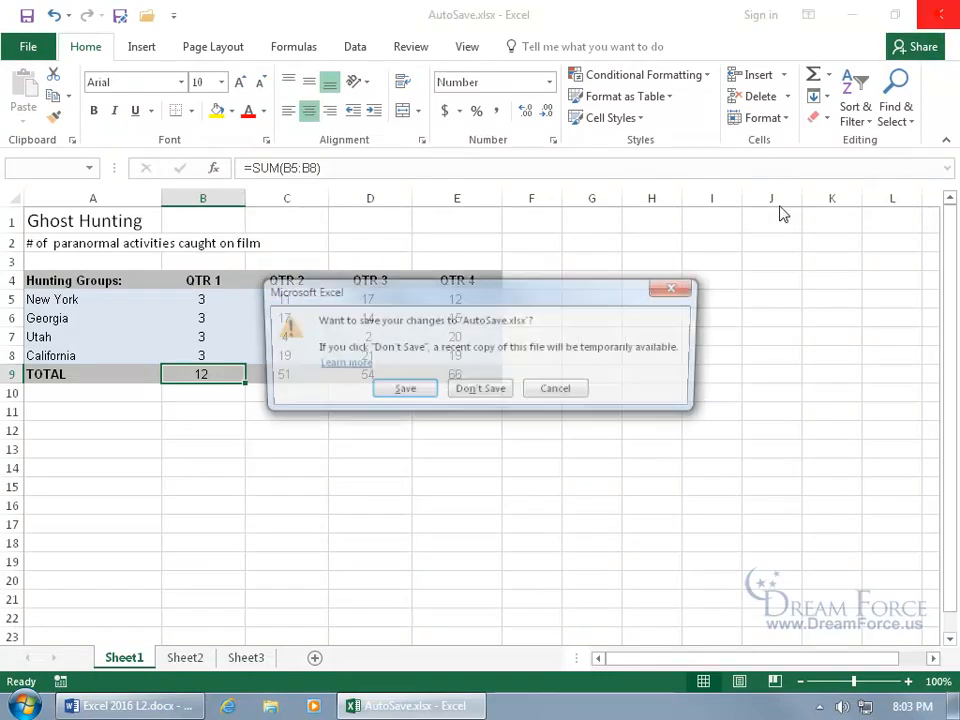
pyautogui.click(487, 390)
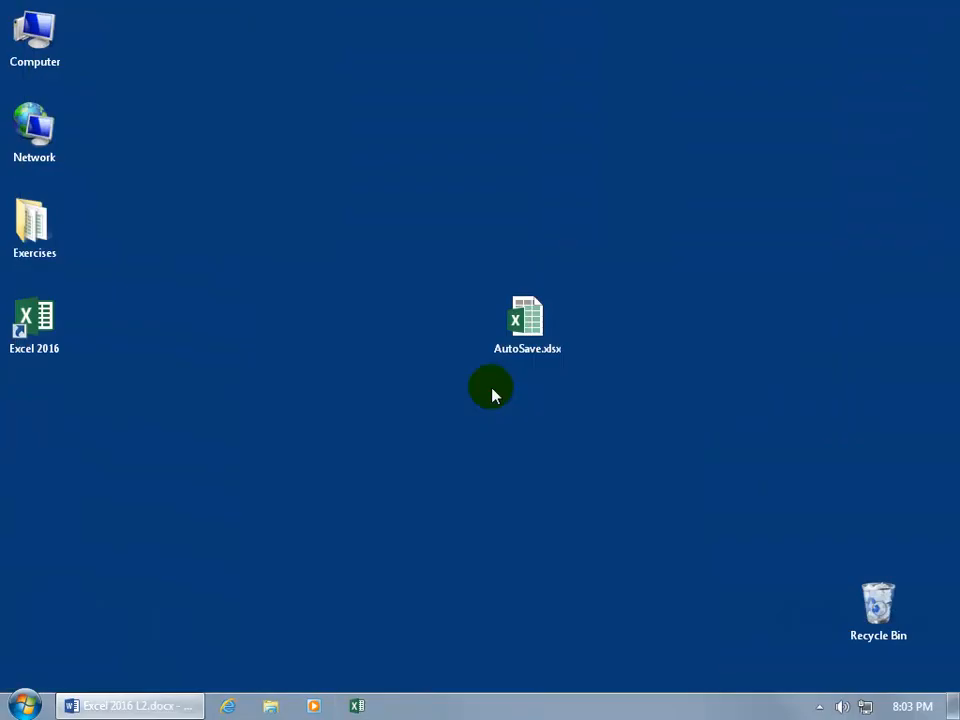
# Step: Reopen AutoSave.xlsx from the desktop and open its recovered version from when it was closed without saving
pyautogui.click(531, 358)
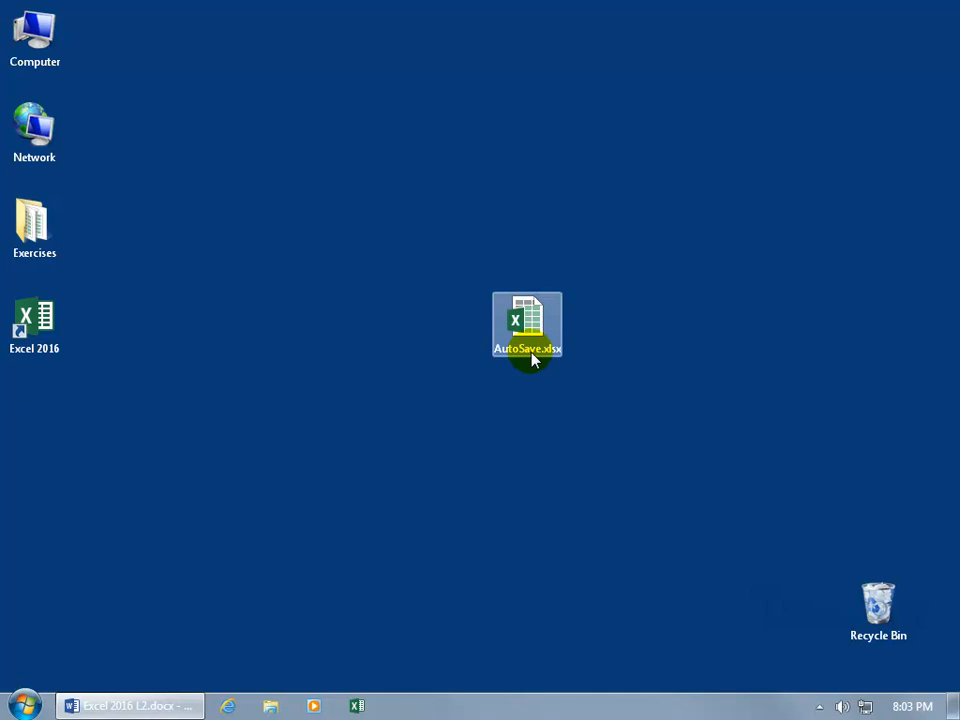
pyautogui.doubleClick(533, 335)
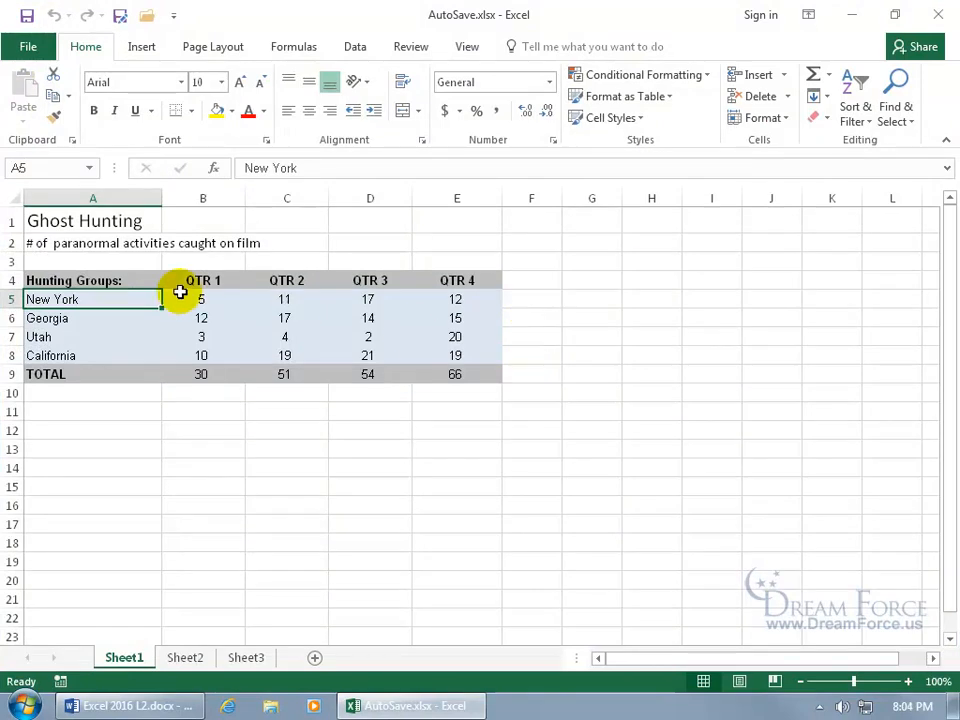
pyautogui.click(26, 45)
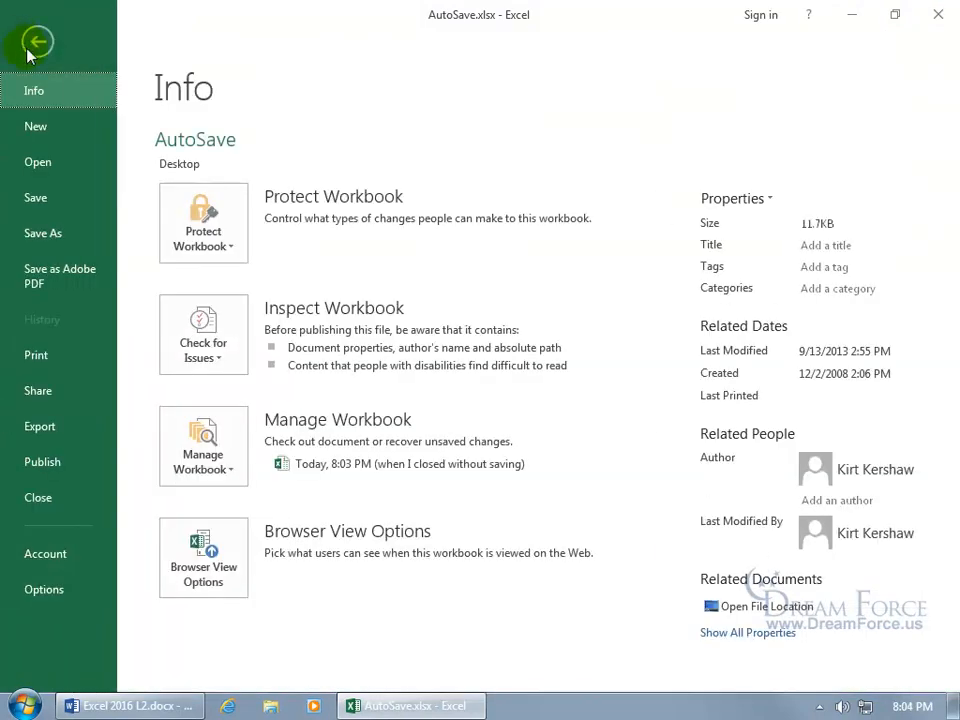
pyautogui.click(370, 464)
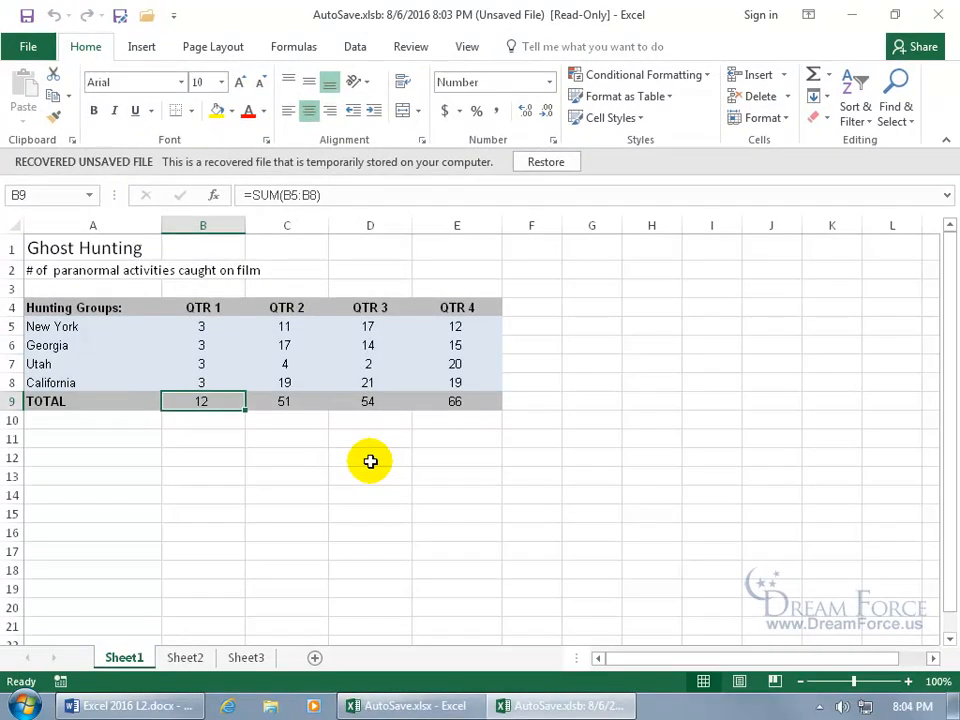
# Step: Compare the original workbook with the recovered one, and restore the recovered version over the last saved file
pyautogui.click(420, 703)
pyautogui.click(530, 705)
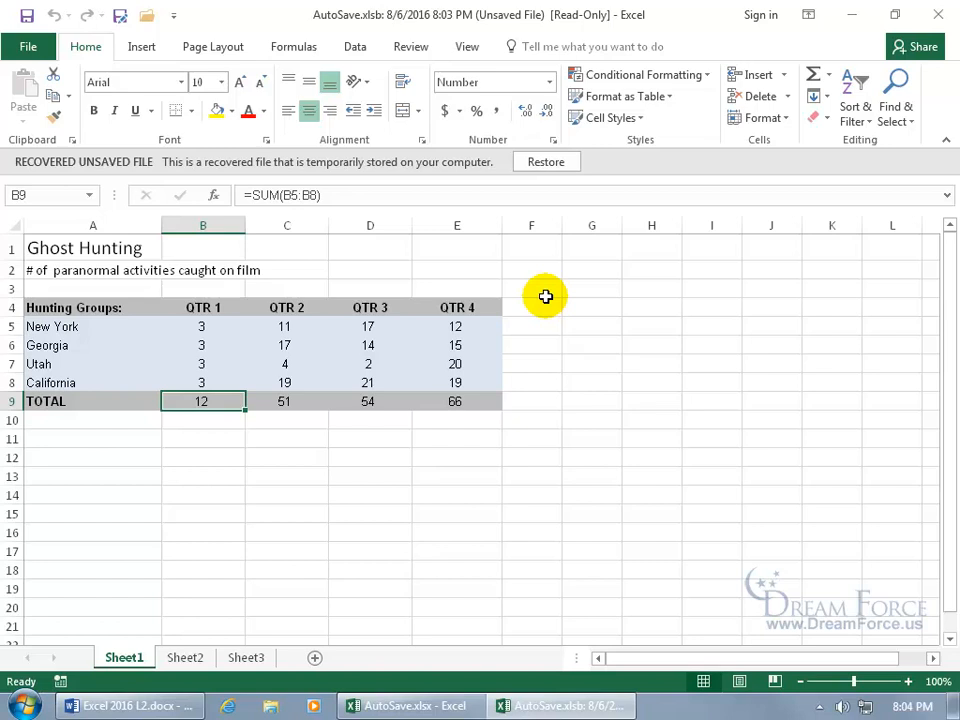
pyautogui.click(546, 162)
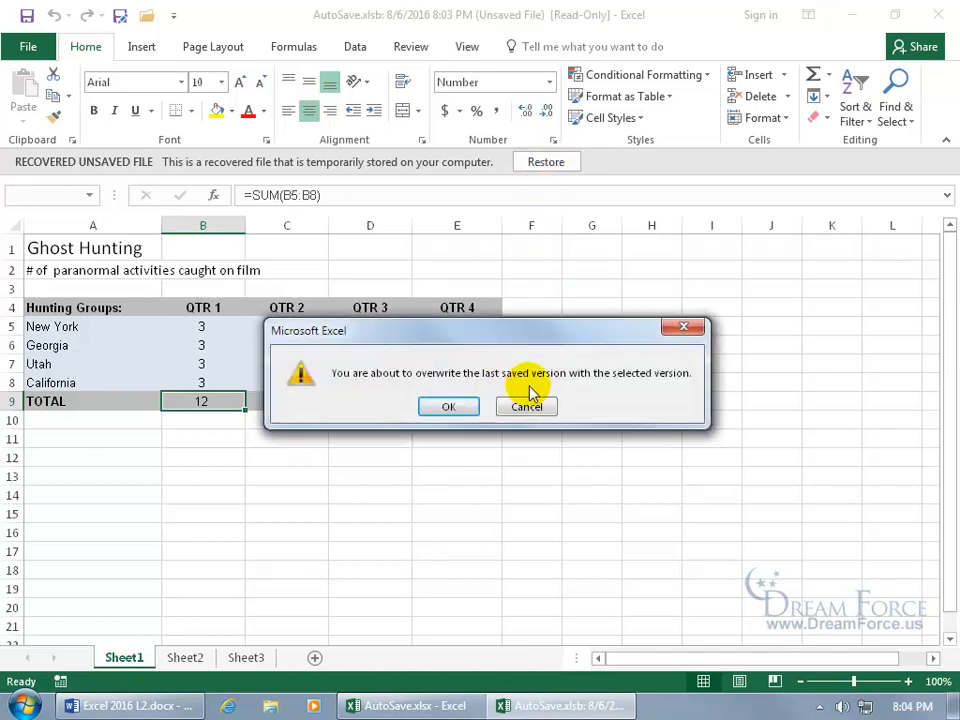
pyautogui.click(463, 406)
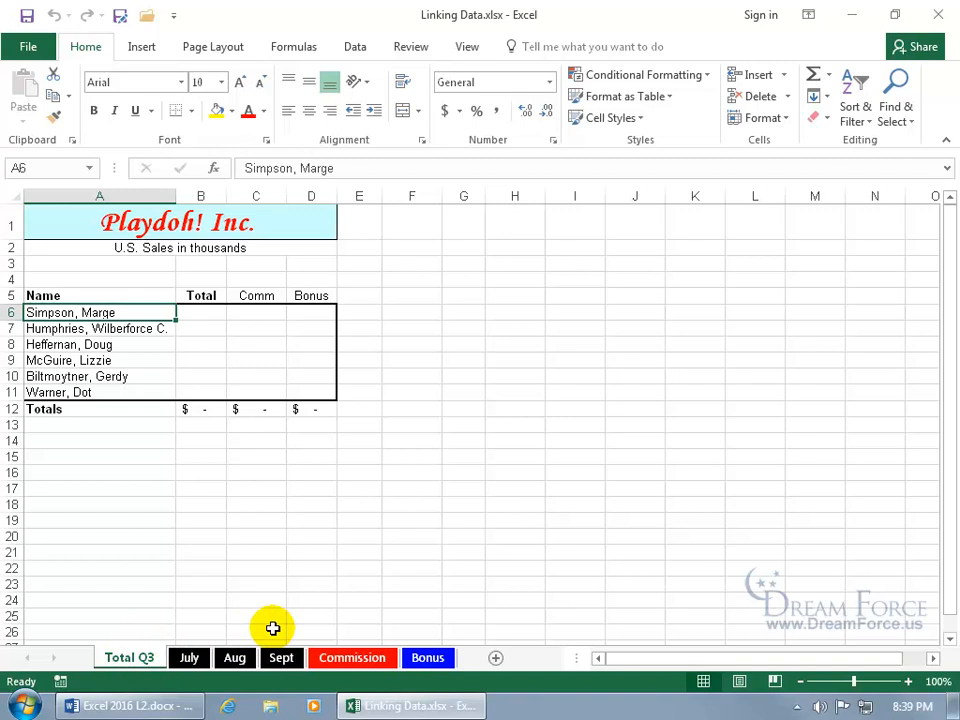
# Step: Review the monthly sales figures on the July, Aug and Sept sheets of Linking Data.xlsx, and return to Total Q3
pyautogui.click(191, 657)
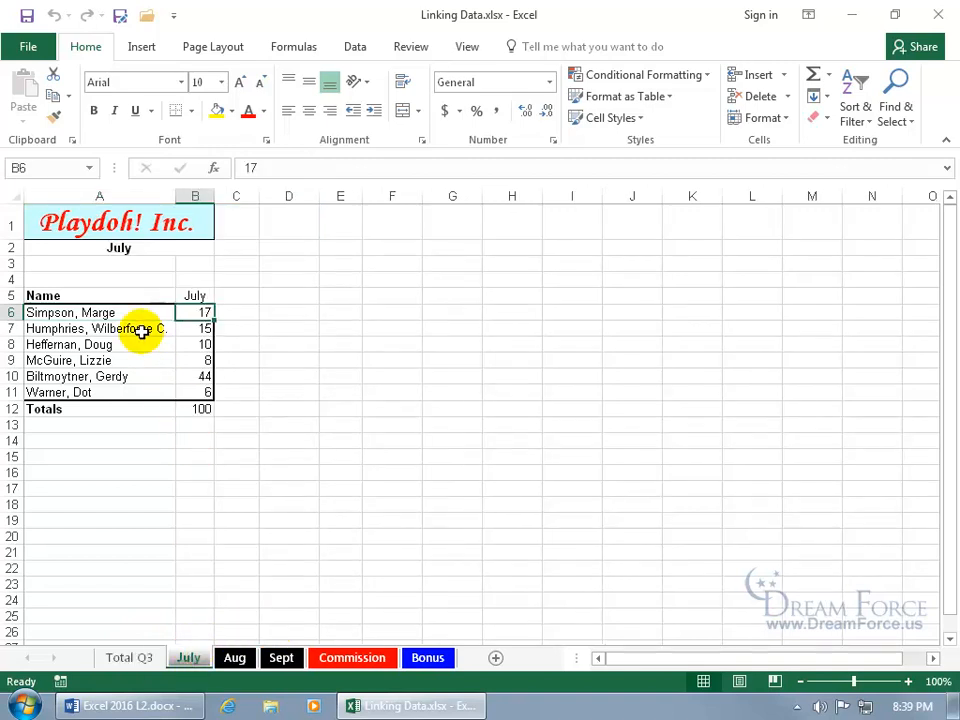
pyautogui.click(230, 658)
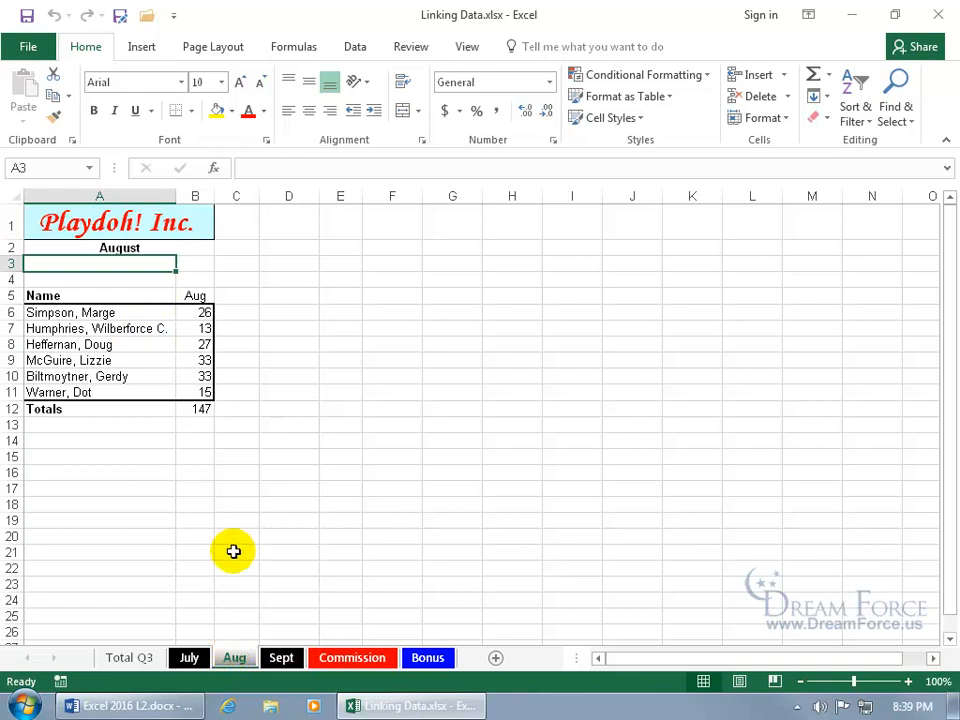
pyautogui.click(281, 658)
pyautogui.click(201, 313)
pyautogui.click(145, 658)
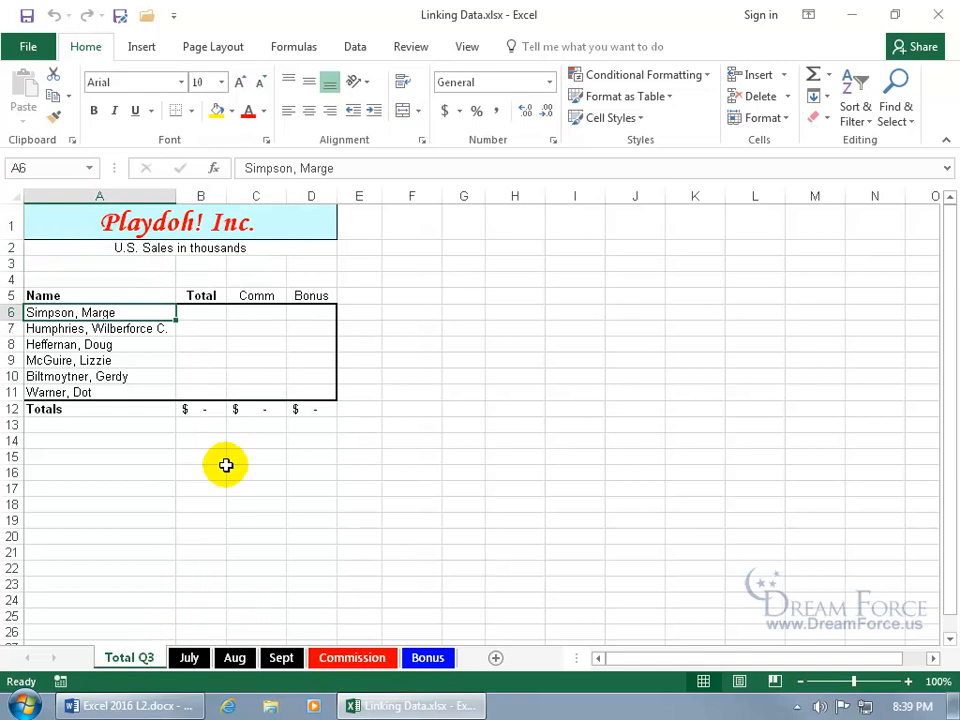
# Step: Link cell B6 on the Total Q3 sheet to the July figure with the formula =July!B6
pyautogui.click(201, 312)
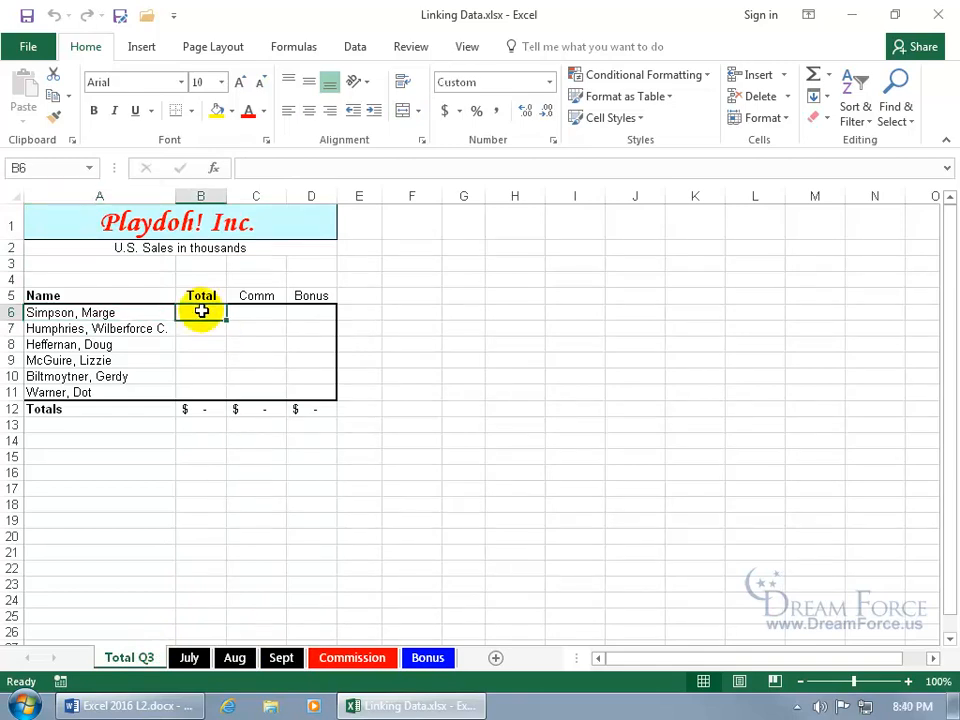
pyautogui.write('=')
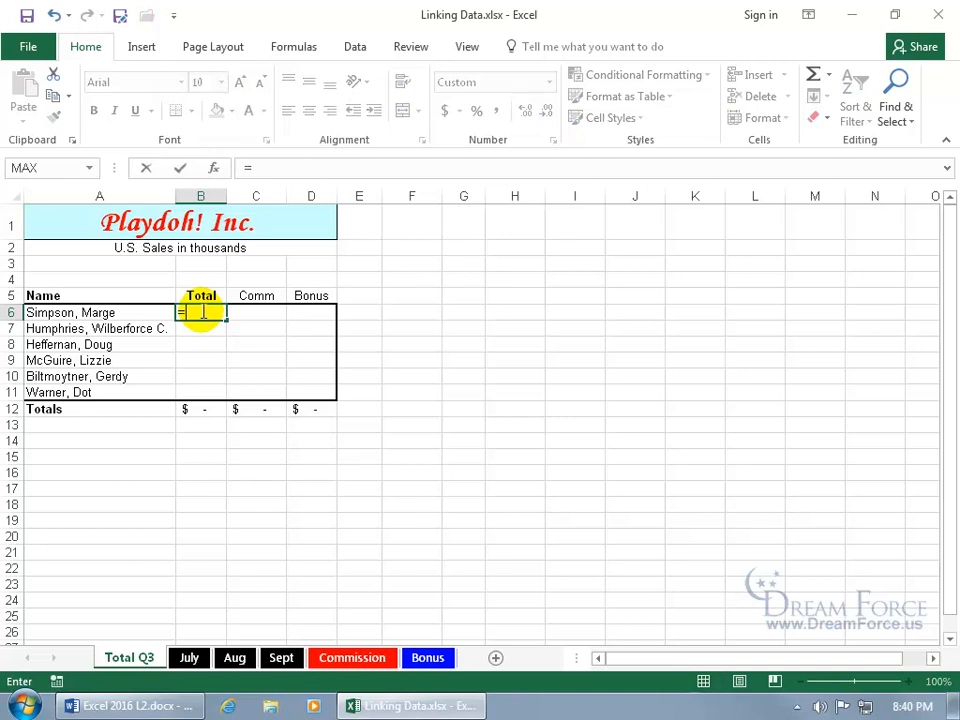
pyautogui.click(189, 657)
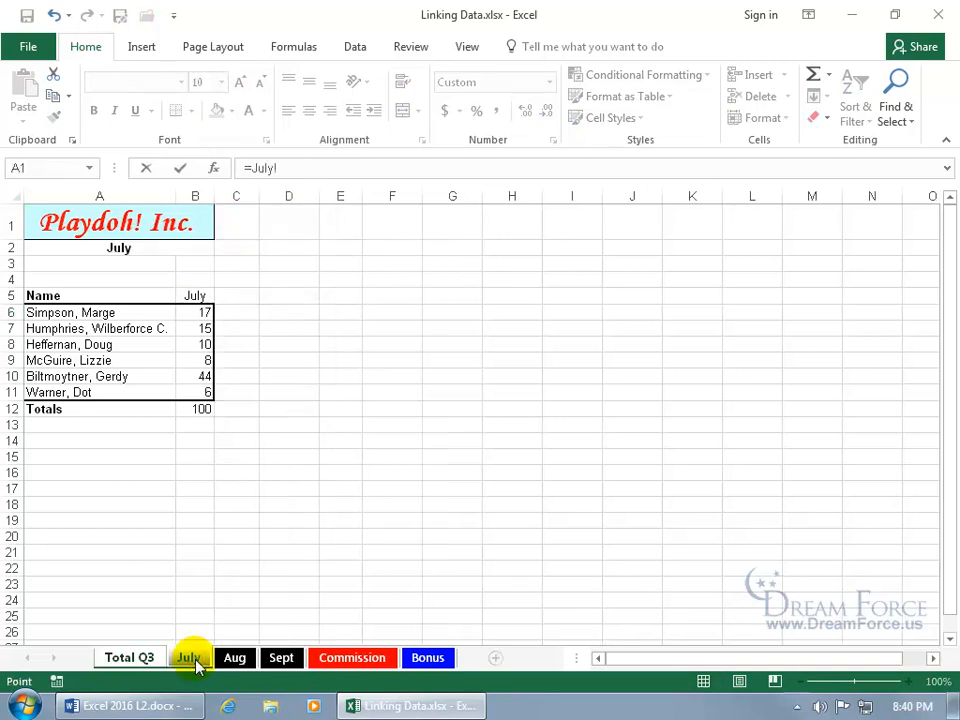
pyautogui.click(205, 313)
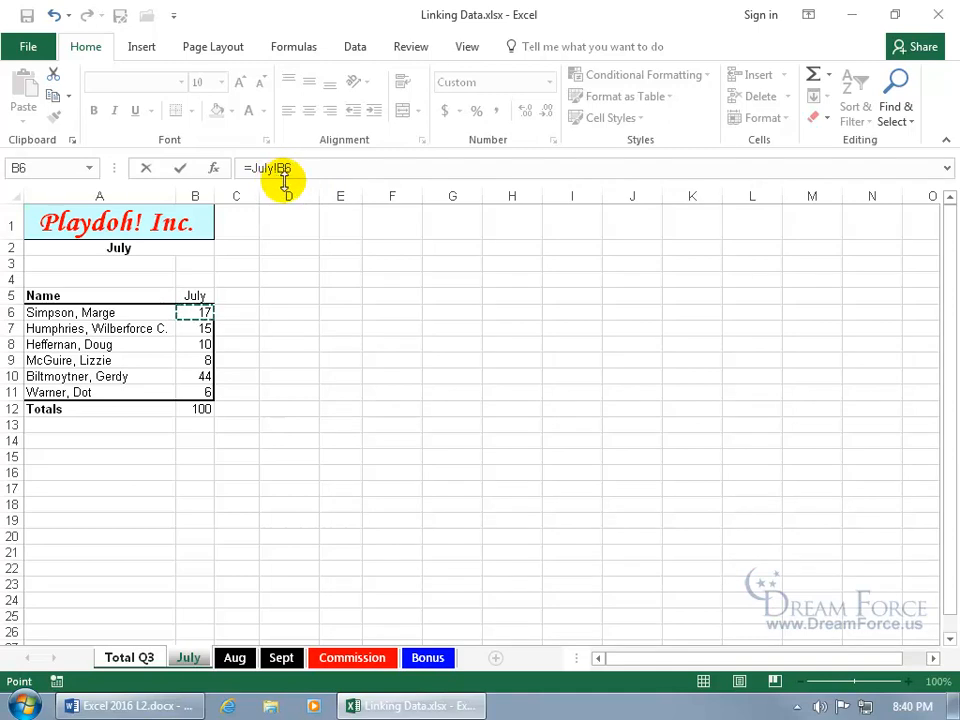
pyautogui.press('Return')
# Step: Extend the formula in B6 on Total Q3 to =July!B6+Aug!B6+Sept!B6 by adding the August and September figures
pyautogui.click(200, 312)
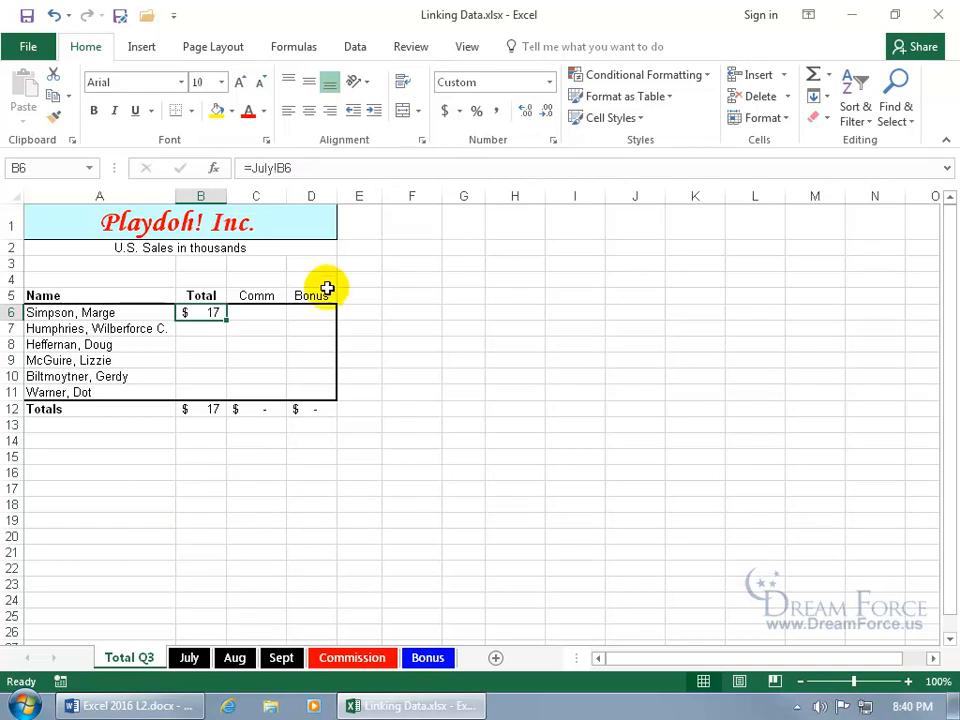
pyautogui.click(318, 170)
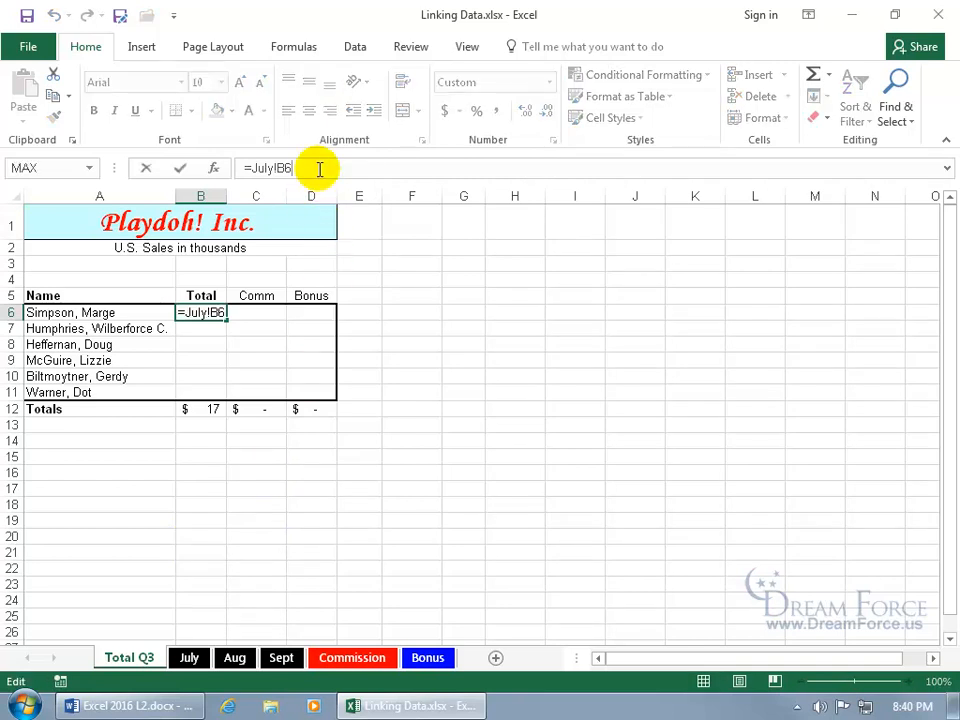
pyautogui.write('+')
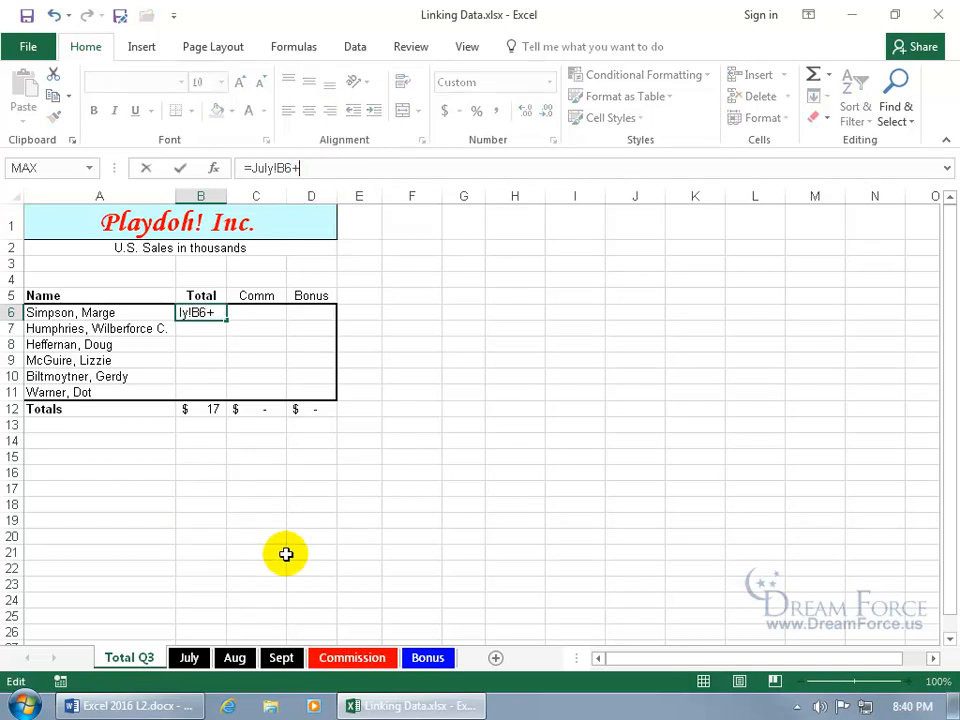
pyautogui.click(236, 657)
pyautogui.click(205, 312)
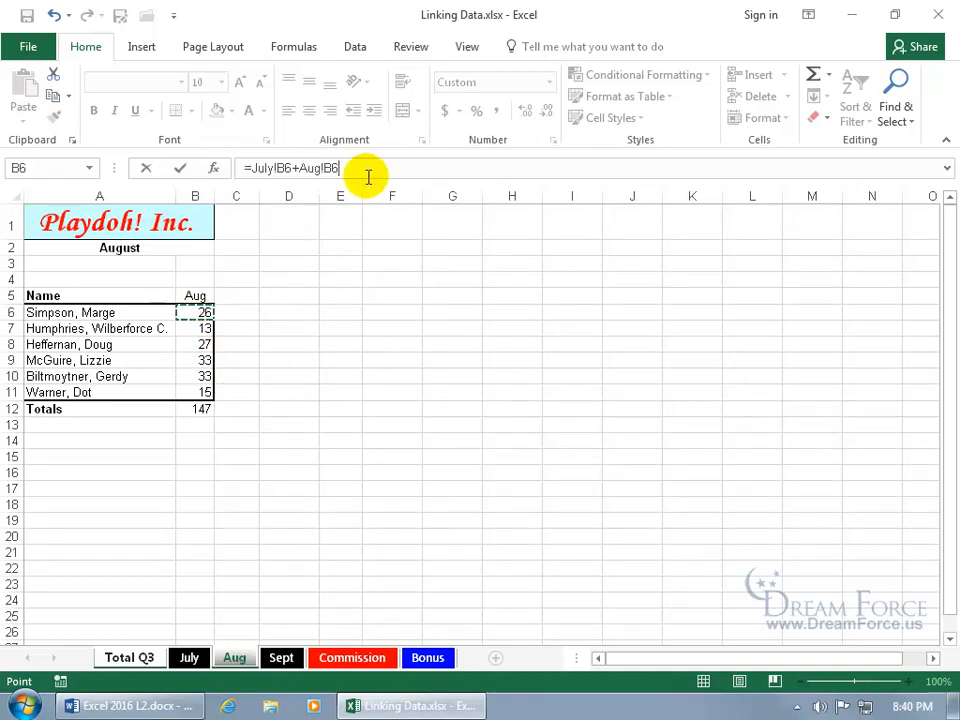
pyautogui.write('+')
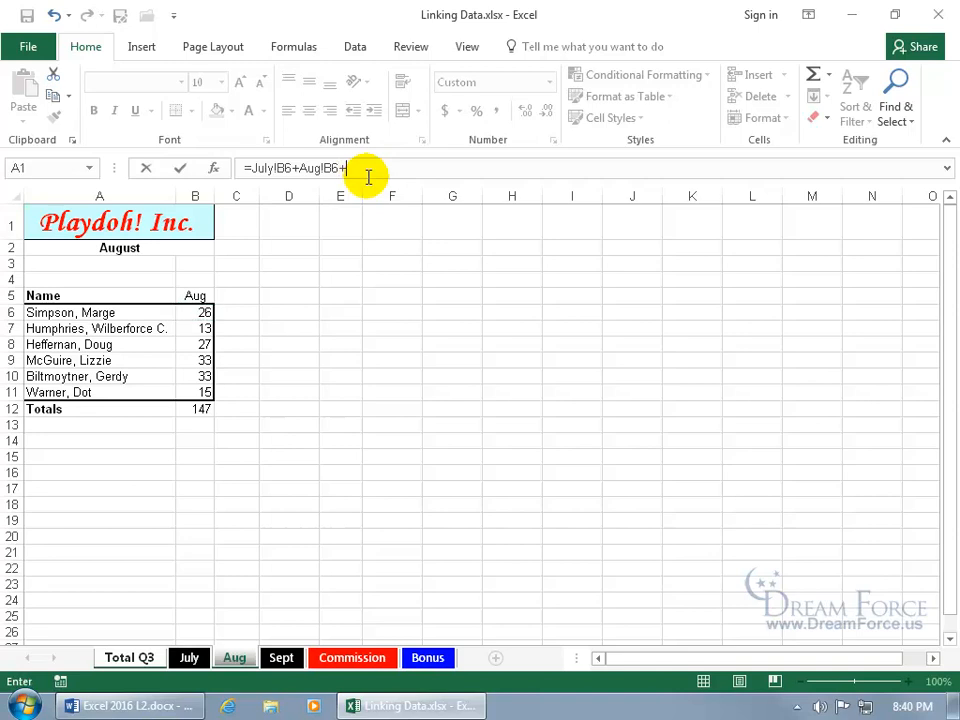
pyautogui.click(282, 660)
pyautogui.click(205, 312)
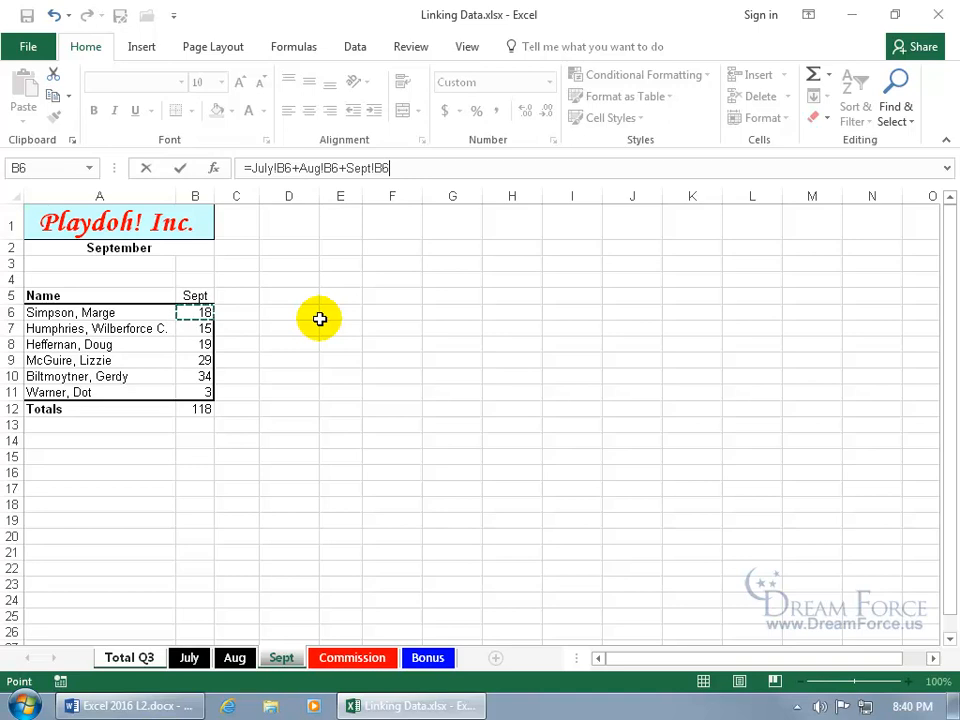
pyautogui.press('Return')
# Step: Fill the linked total formula from B6 down to B11 on Total Q3, and undo the fill
pyautogui.click(214, 313)
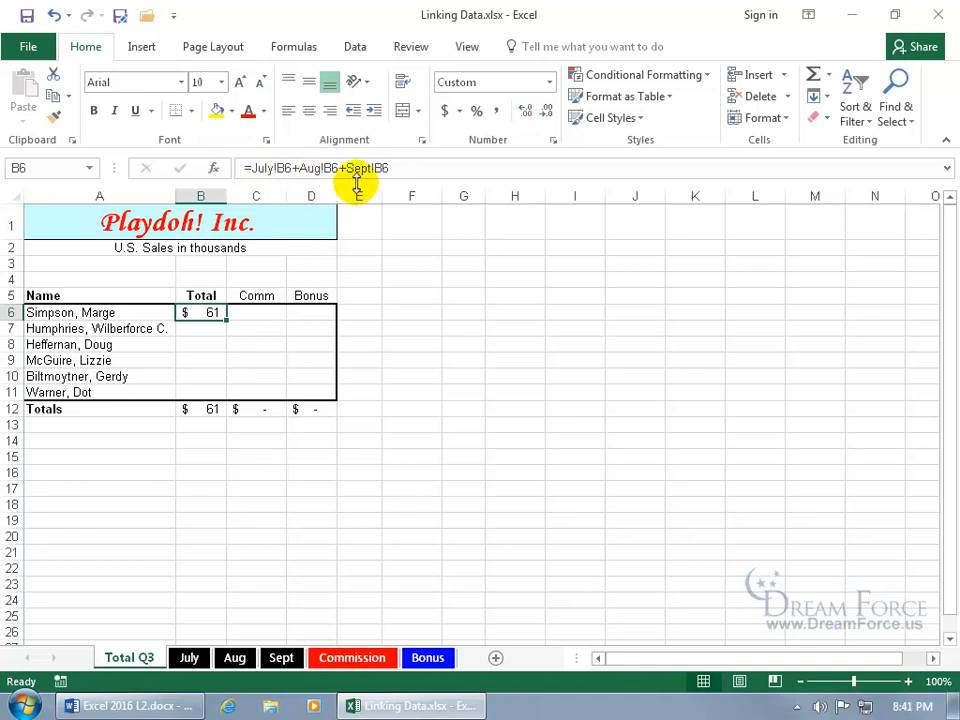
pyautogui.doubleClick(227, 321)
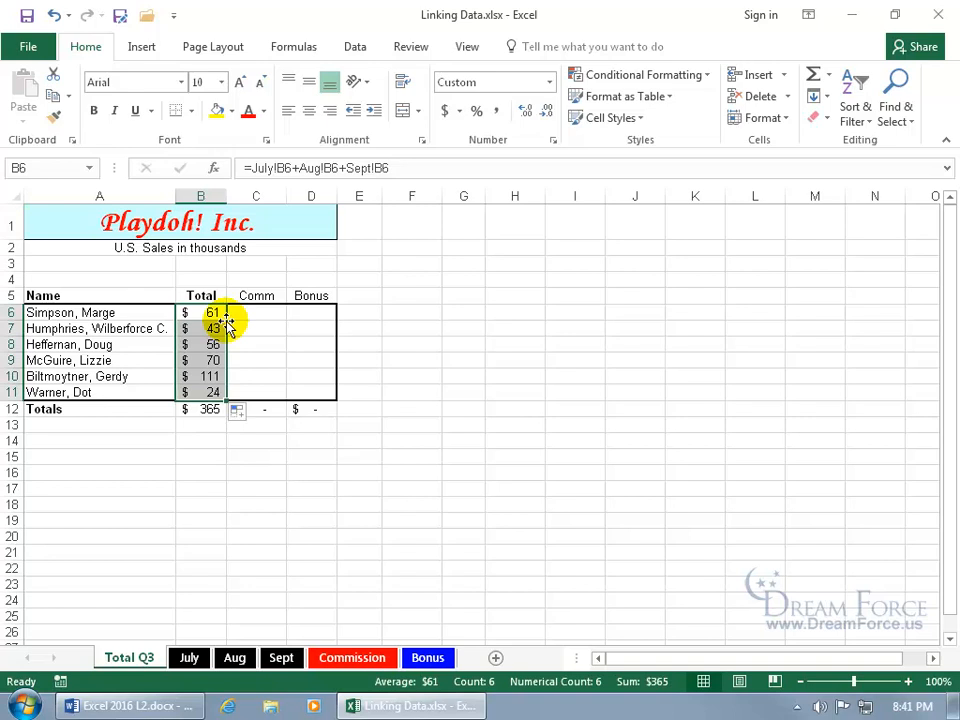
pyautogui.click(53, 15)
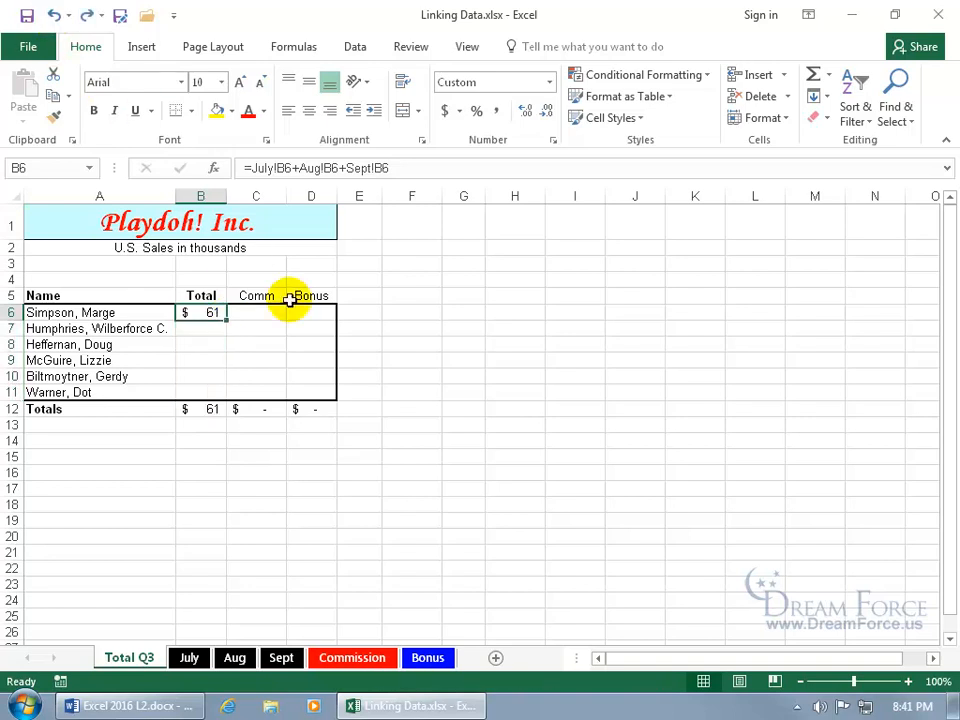
# Step: Total the July to Sept figures in B7 on Total Q3 with =SUM(July:Sept!B7), and fill the formula down to B11
pyautogui.click(208, 328)
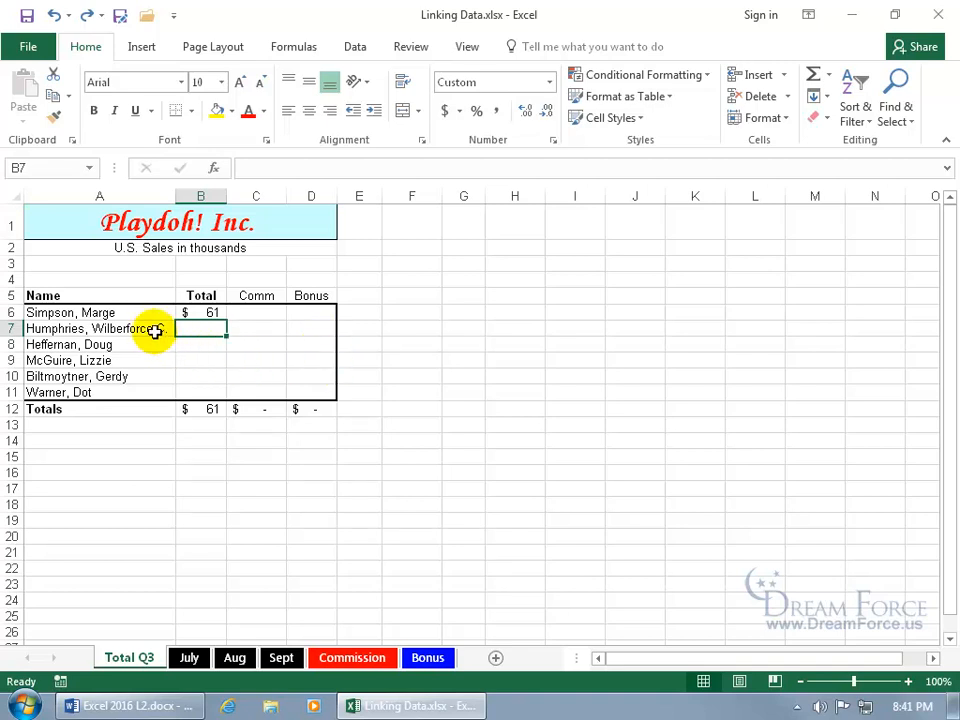
pyautogui.click(189, 658)
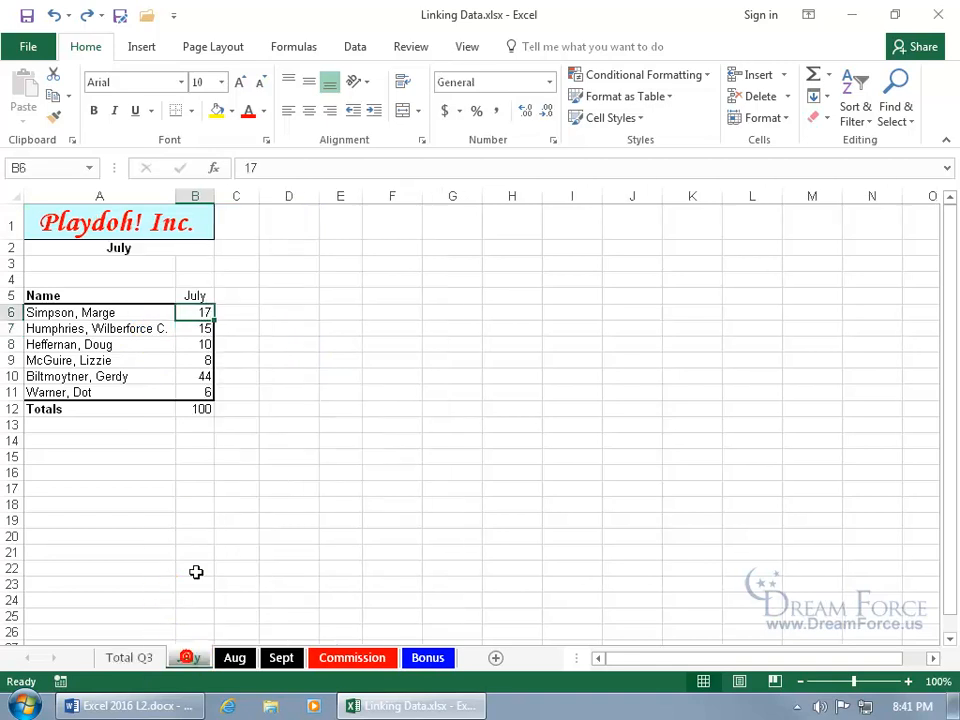
pyautogui.click(196, 328)
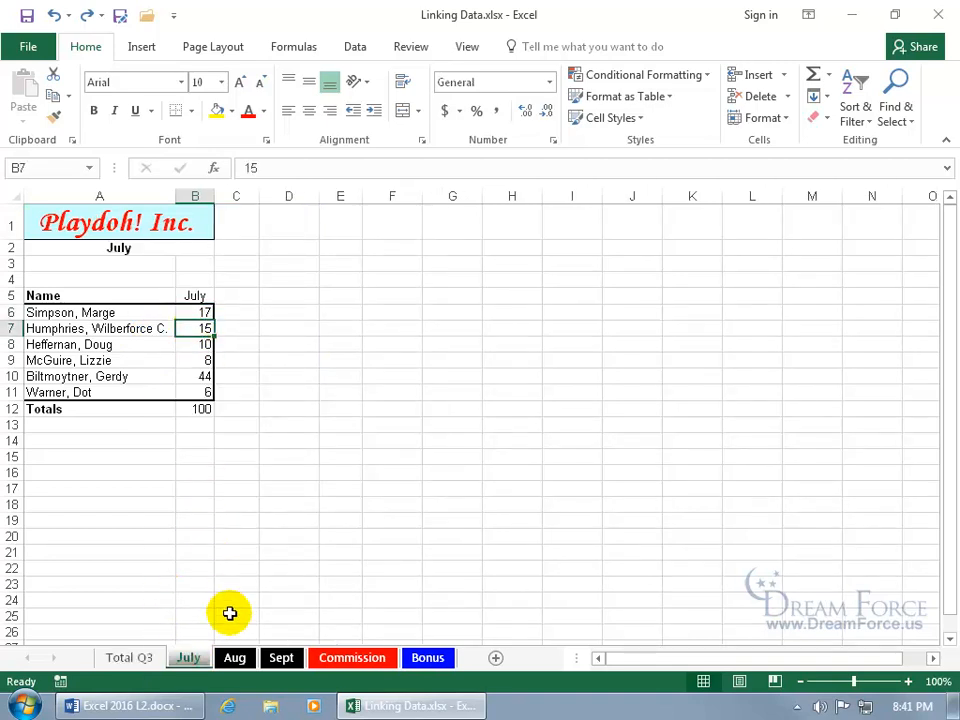
pyautogui.click(137, 657)
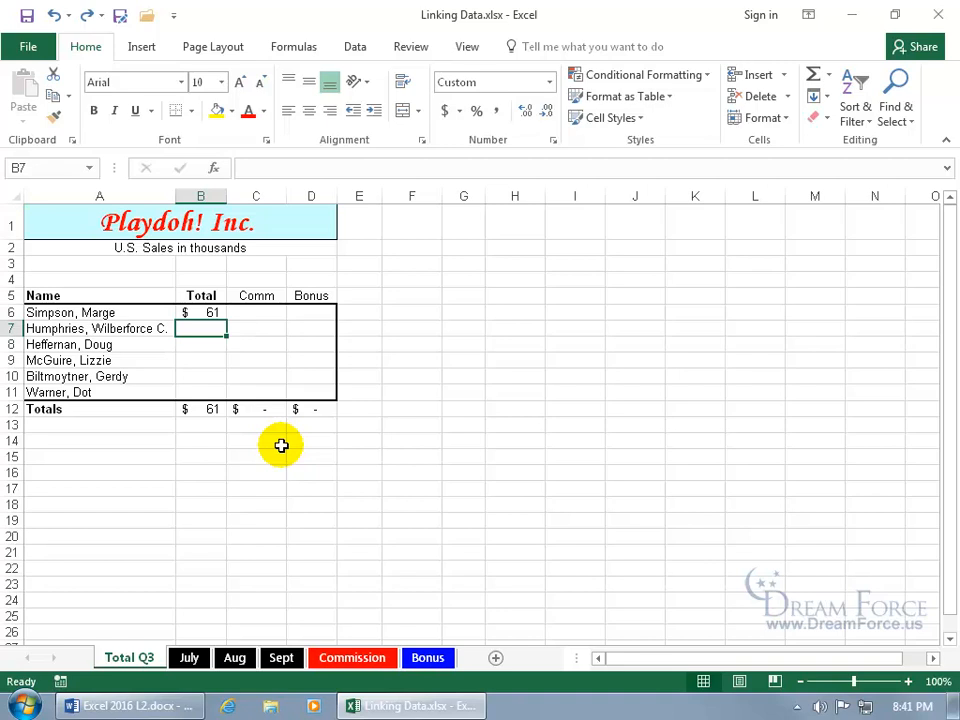
pyautogui.write('=')
pyautogui.write('sum')
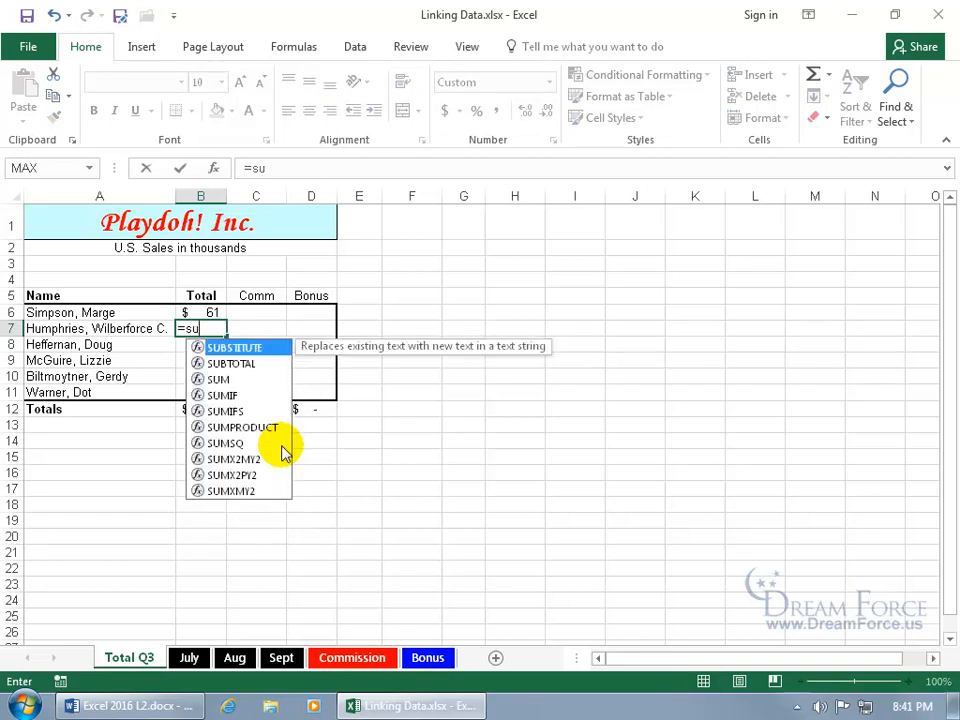
pyautogui.press('Tab')
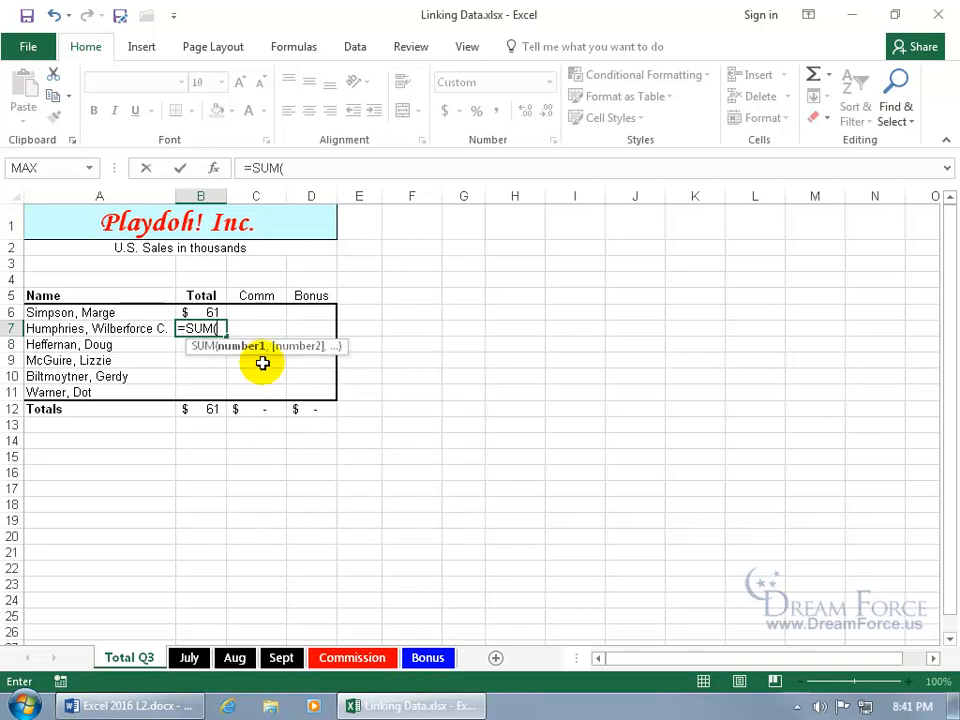
pyautogui.click(189, 657)
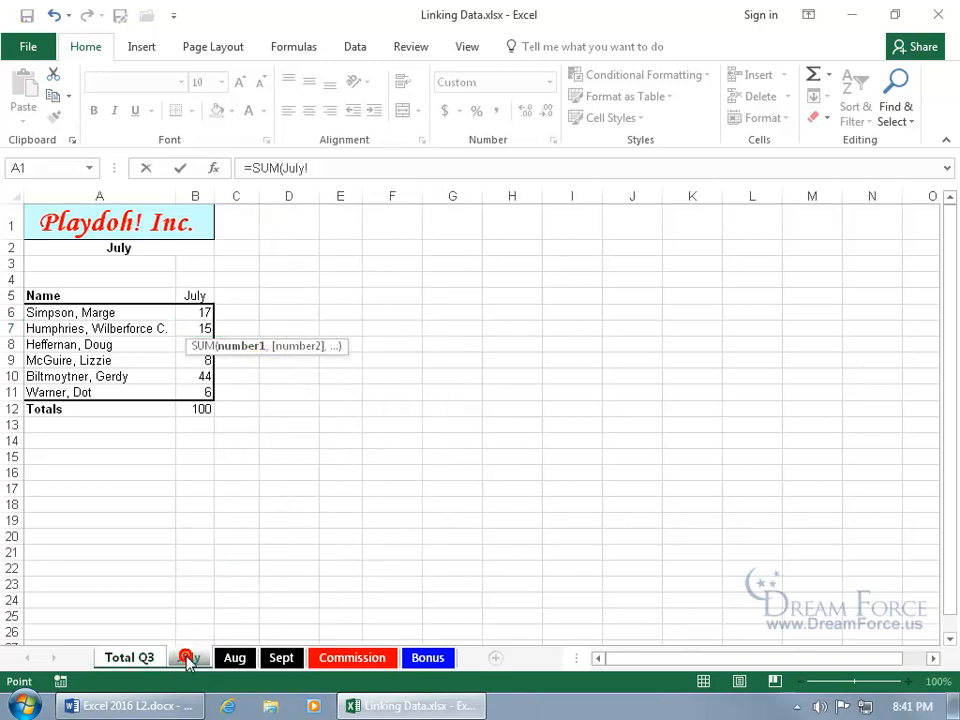
pyautogui.click(202, 326)
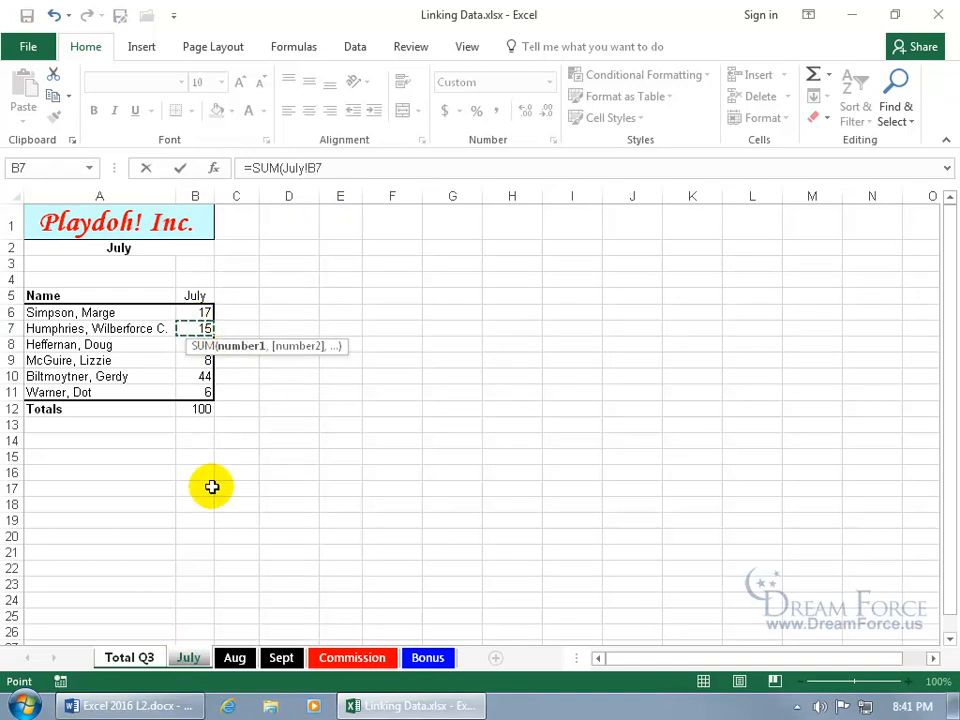
pyautogui.keyDown('shift'); pyautogui.click(282, 657); pyautogui.keyUp('shift')
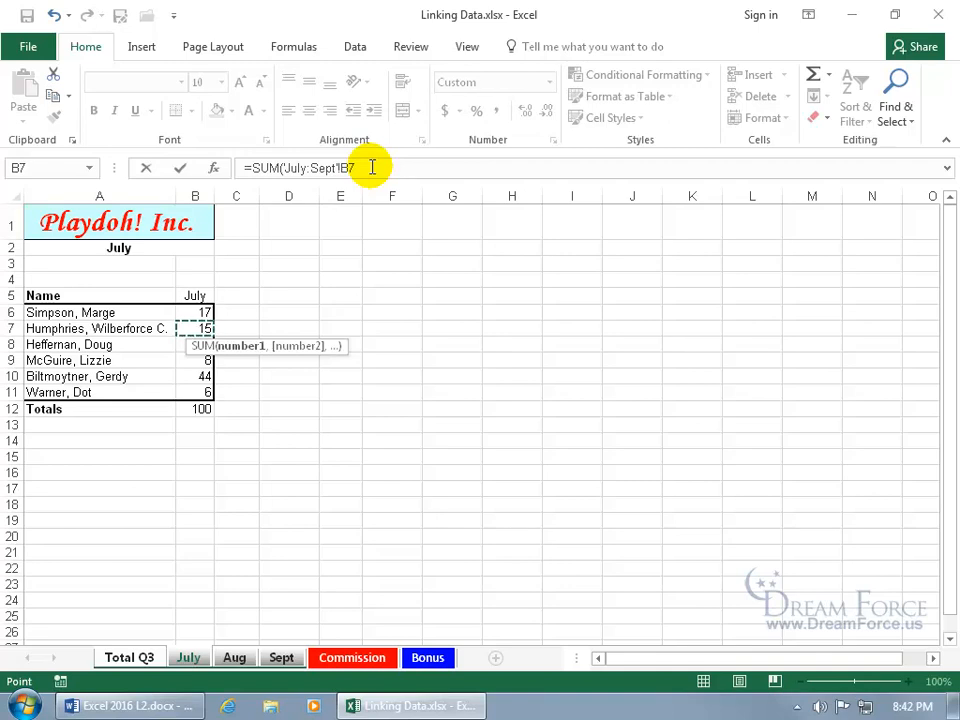
pyautogui.press('Return')
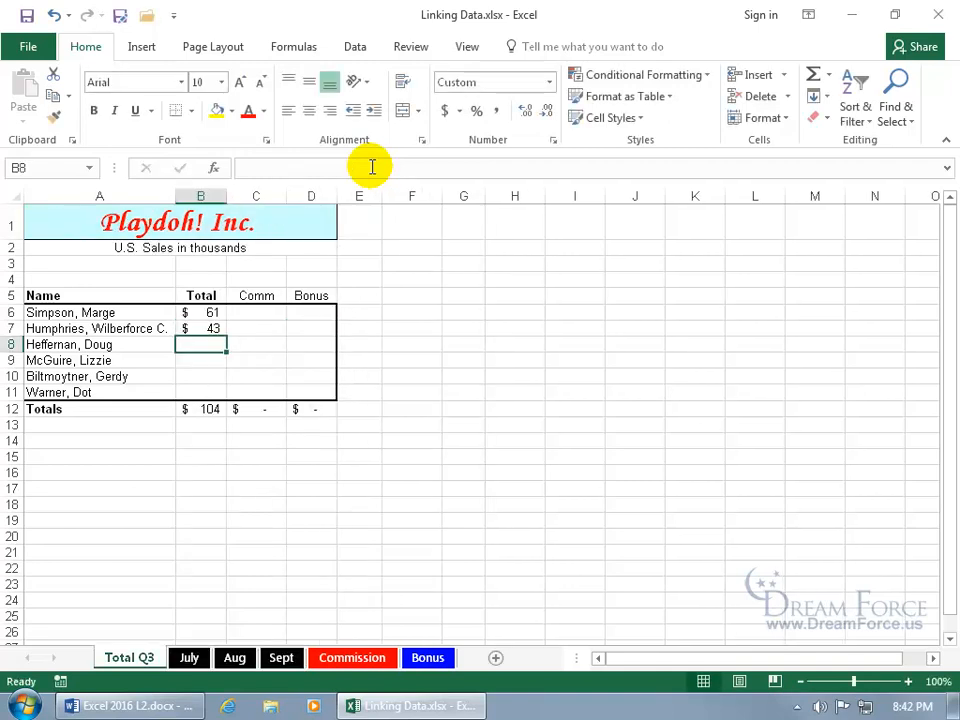
pyautogui.click(200, 329)
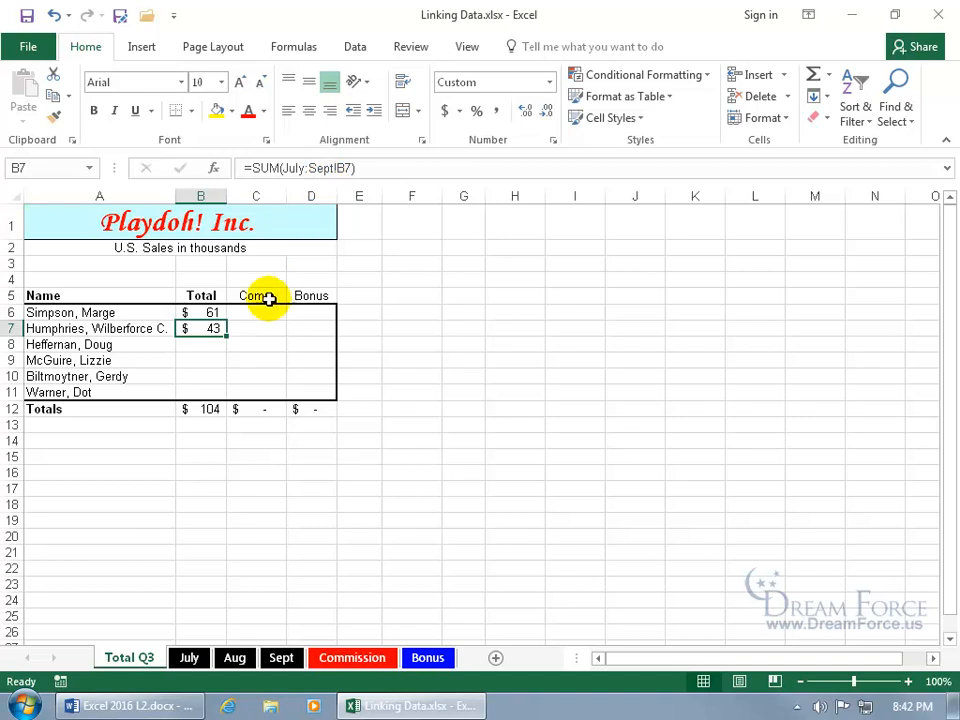
pyautogui.doubleClick(227, 338)
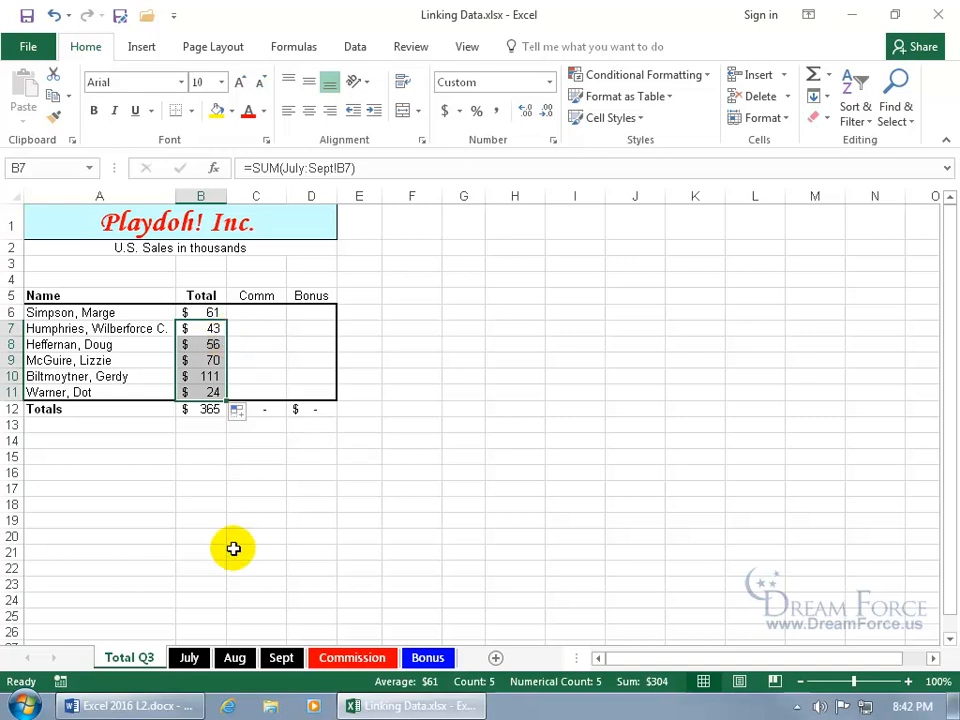
# Step: Move the Aug sheet after Sept, check the totals on Total Q3, and move Aug back between July and Sept
pyautogui.click(234, 657)
pyautogui.moveTo(265, 663); pyautogui.dragTo(312, 667)
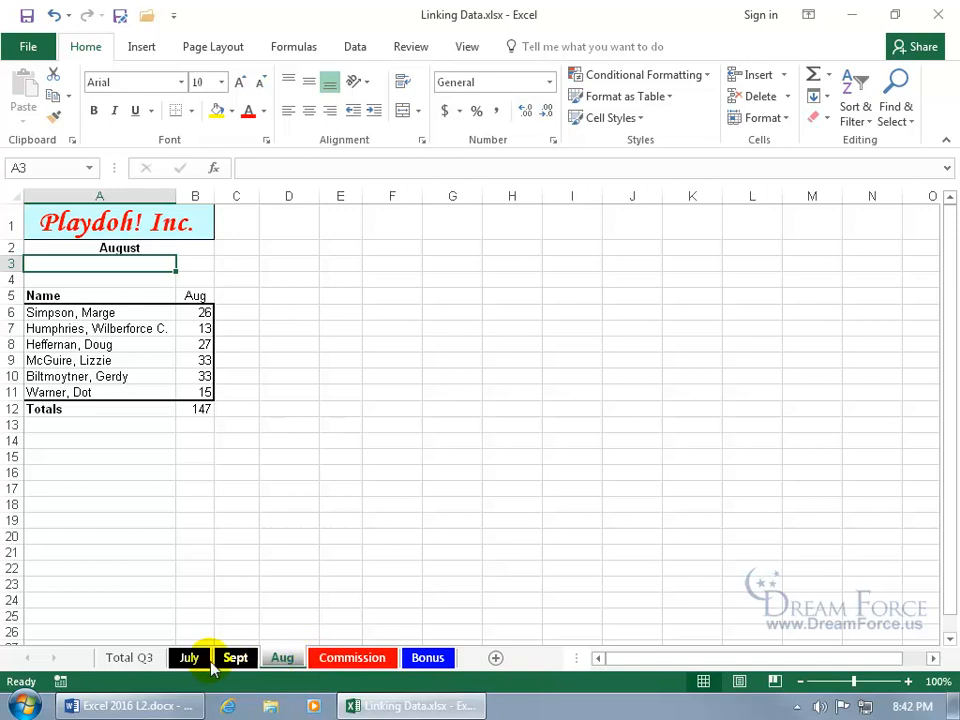
pyautogui.click(141, 660)
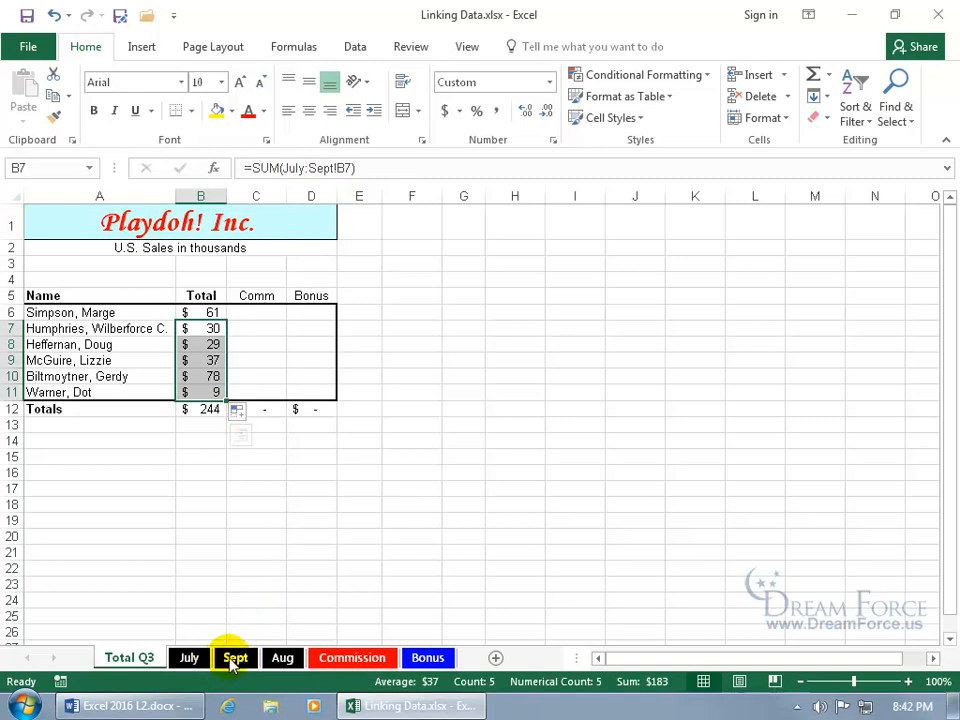
pyautogui.click(213, 327)
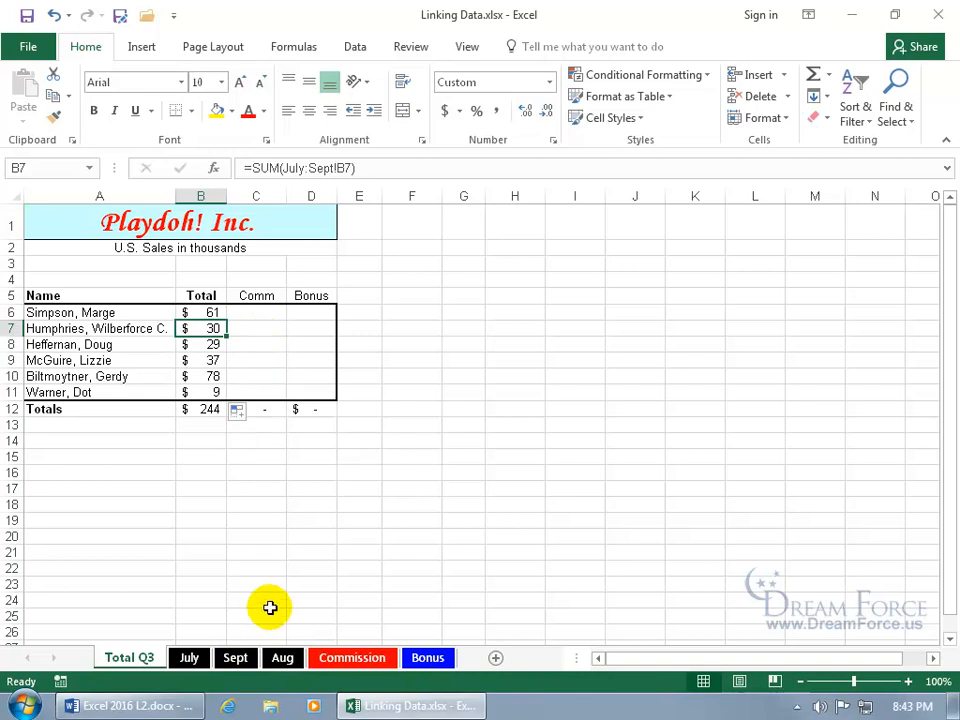
pyautogui.moveTo(284, 662); pyautogui.dragTo(224, 665)
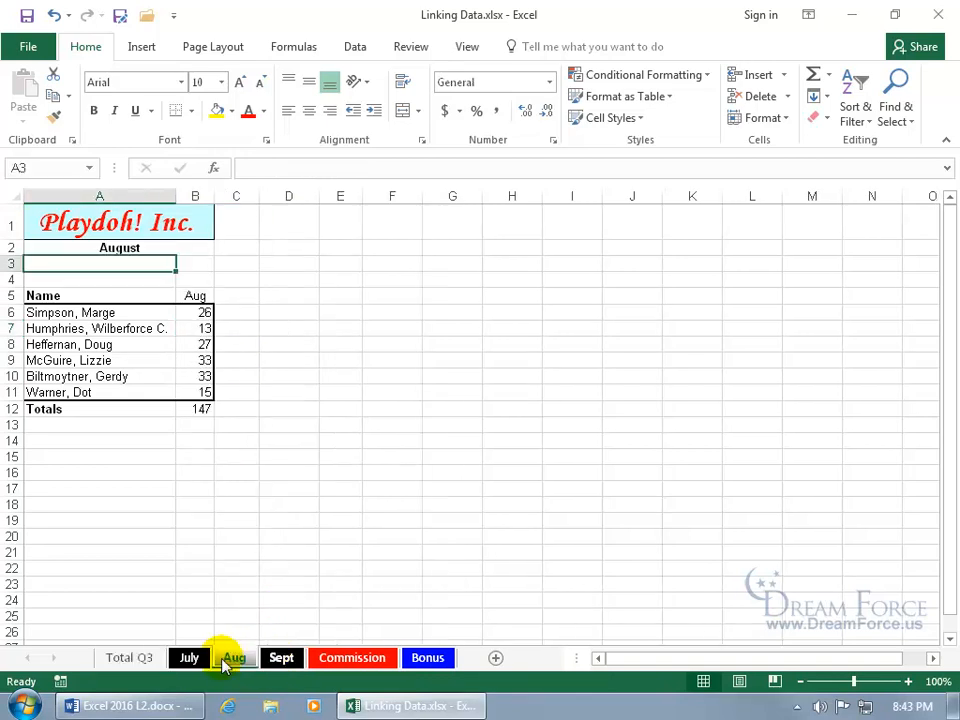
pyautogui.click(146, 658)
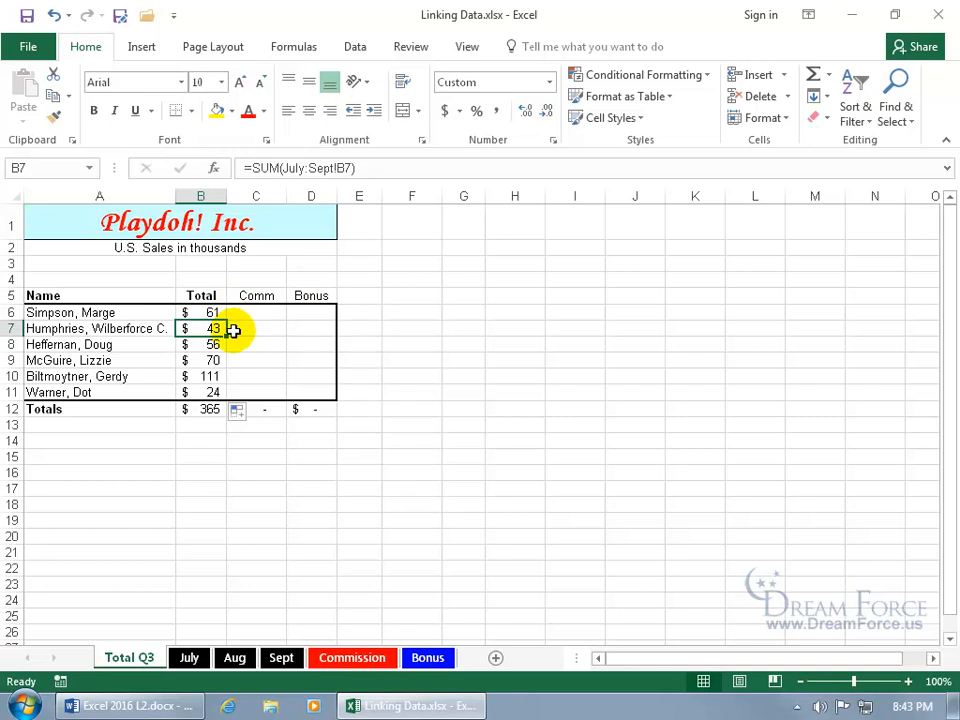
# Step: Set the sales figures in B6 and B7 on the July sheet to 0, and return to Total Q3
pyautogui.click(189, 658)
pyautogui.click(205, 312)
pyautogui.write('0')
pyautogui.press('Return')
pyautogui.write('0')
pyautogui.press('Return')
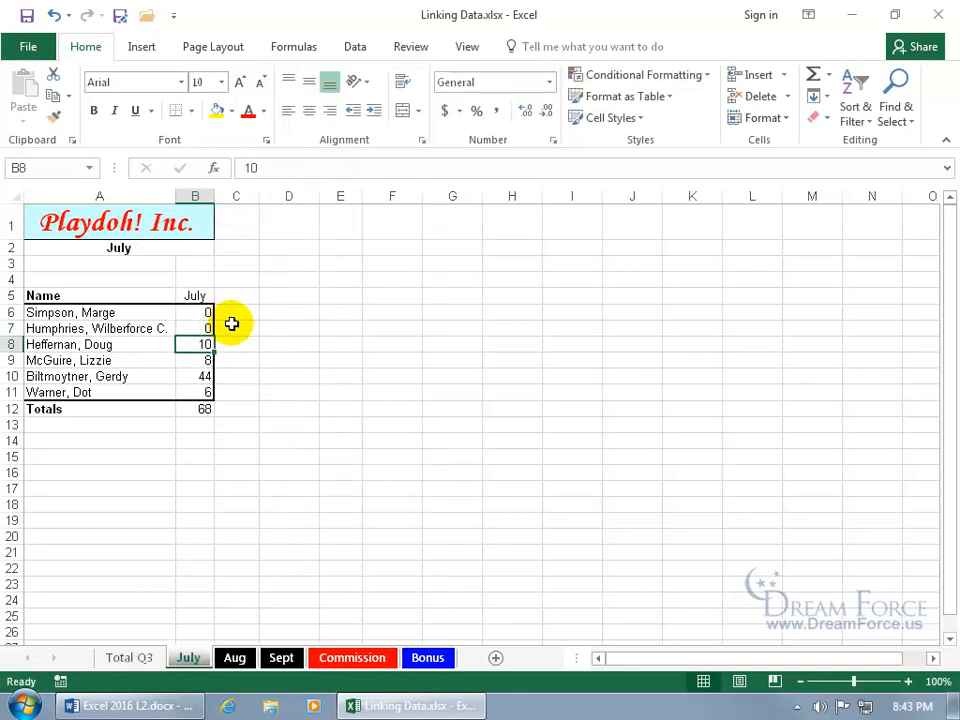
pyautogui.click(148, 656)
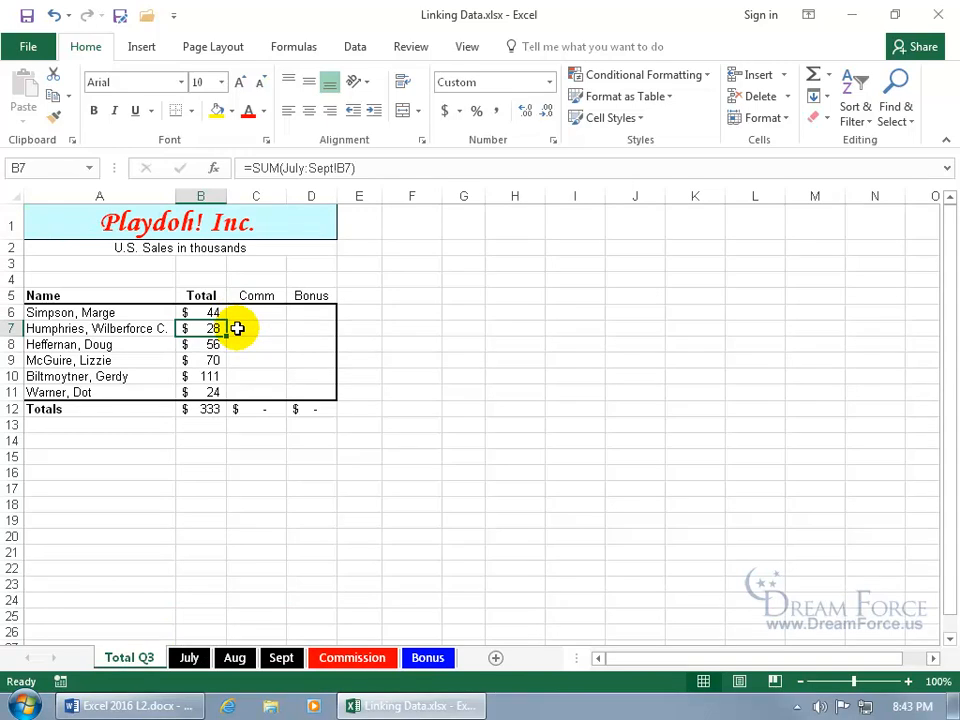
# Step: Link cell B17 on Total Q3 to the Totals label with the formula =A12
pyautogui.click(133, 408)
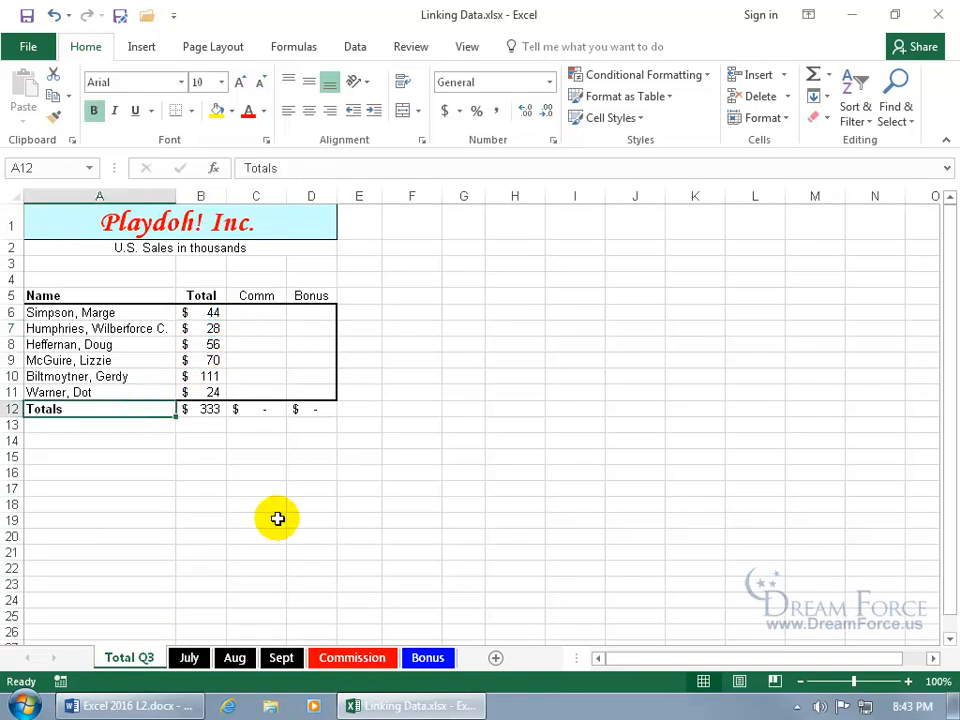
pyautogui.click(208, 487)
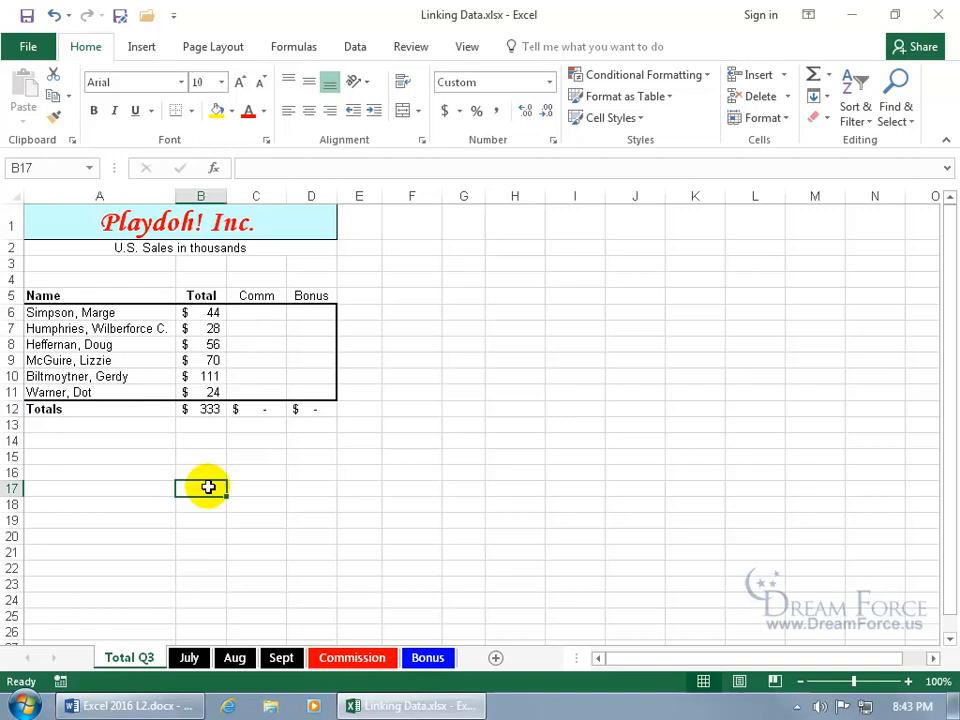
pyautogui.write('=')
pyautogui.click(121, 408)
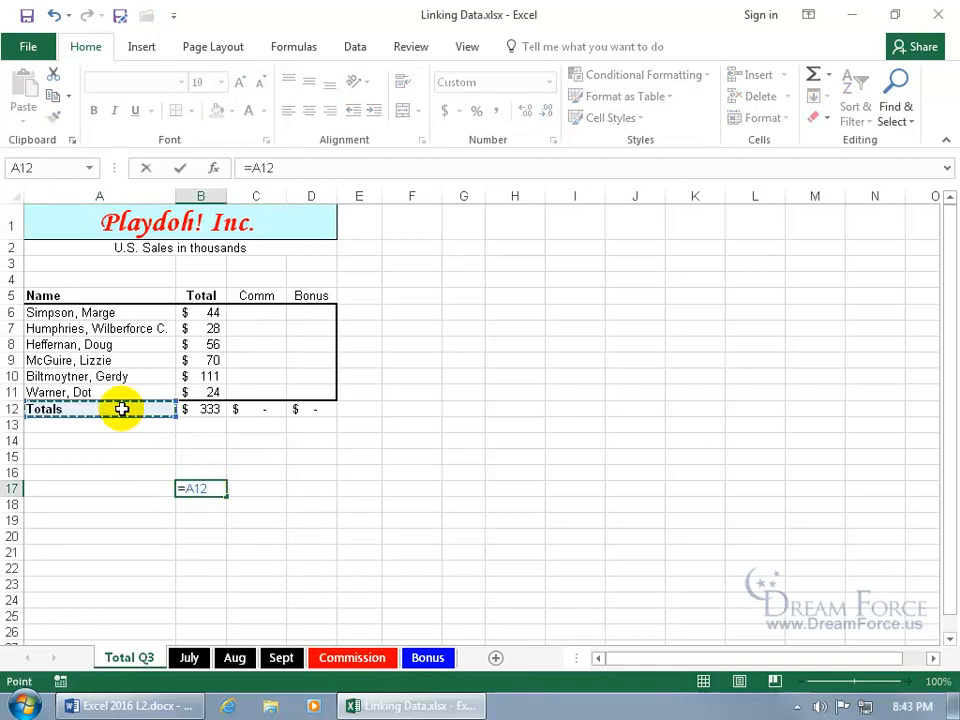
pyautogui.press('Return')
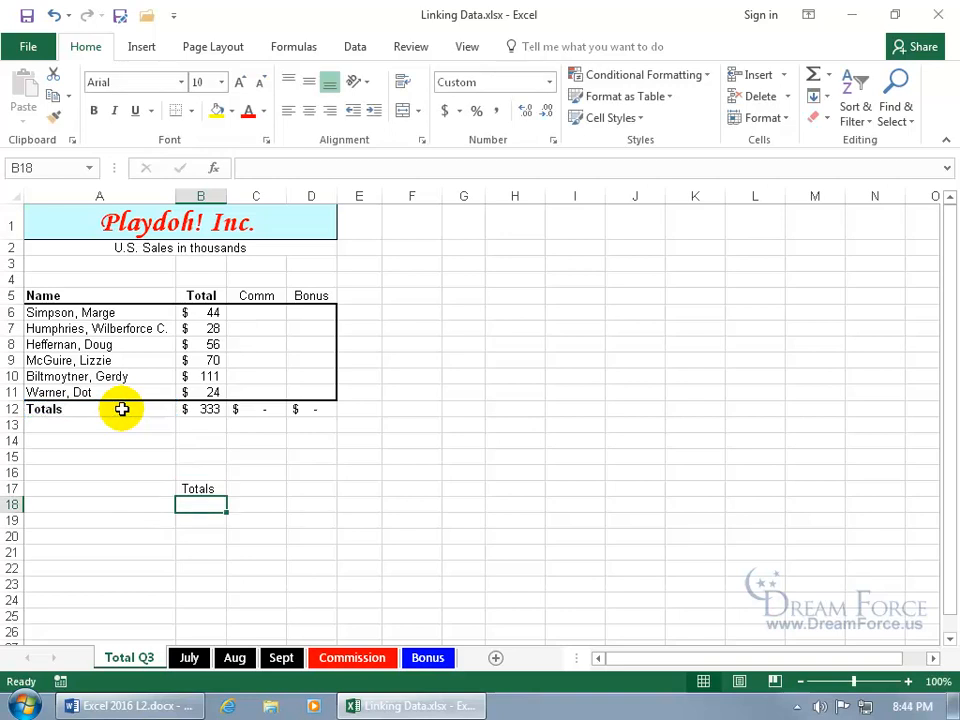
pyautogui.click(189, 483)
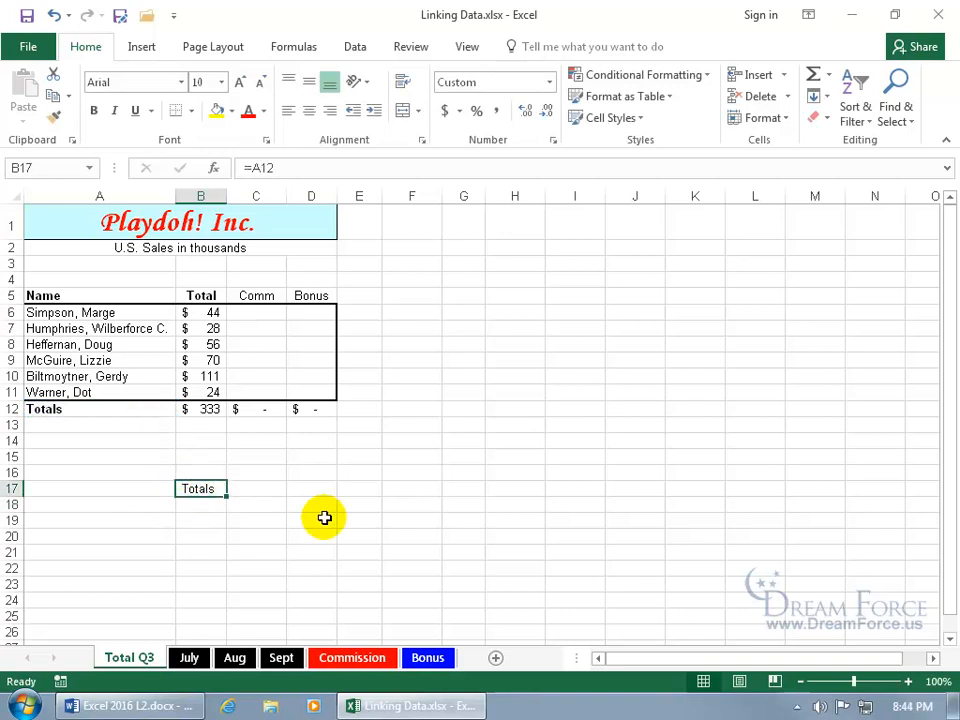
# Step: Shorten the label in A12 to Total, and check the linked cell B17
pyautogui.click(77, 408)
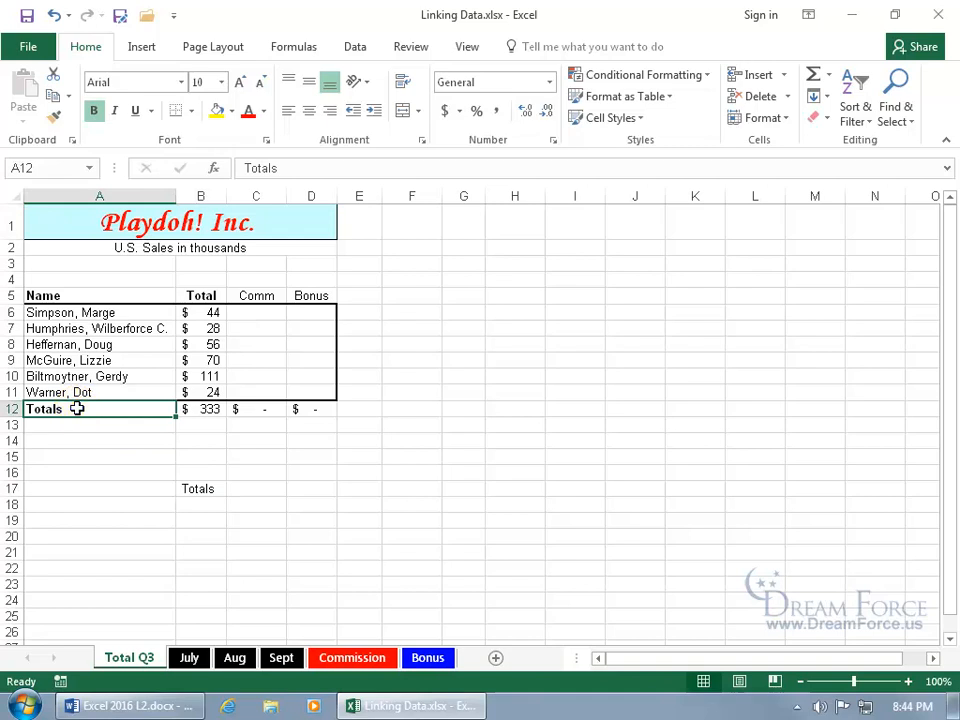
pyautogui.doubleClick(77, 408)
pyautogui.press('BackSpace')
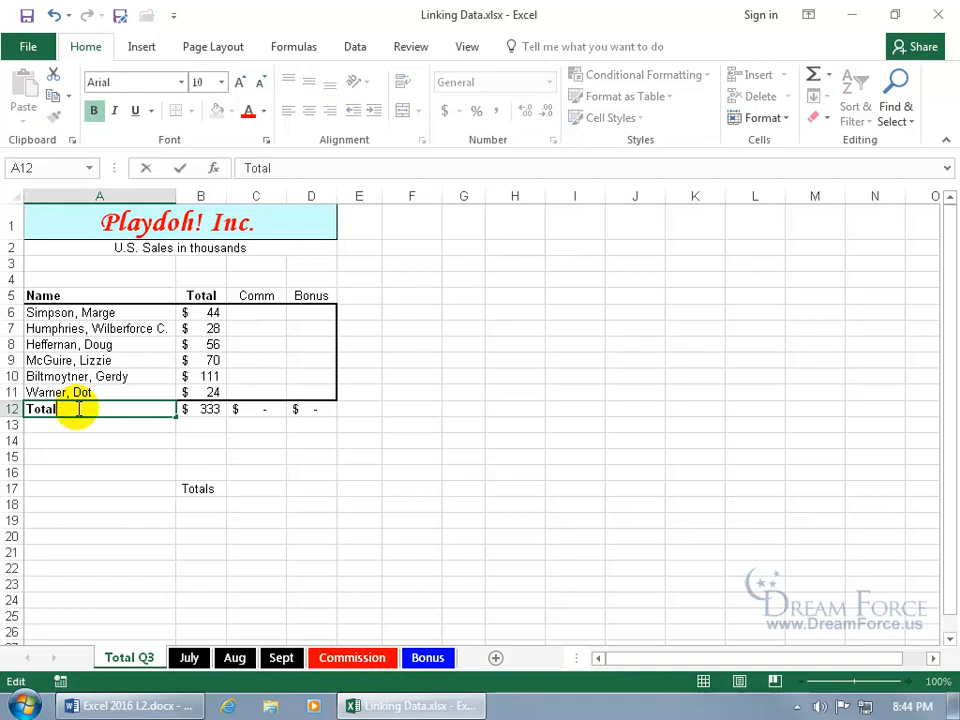
pyautogui.press('Return')
pyautogui.click(197, 488)
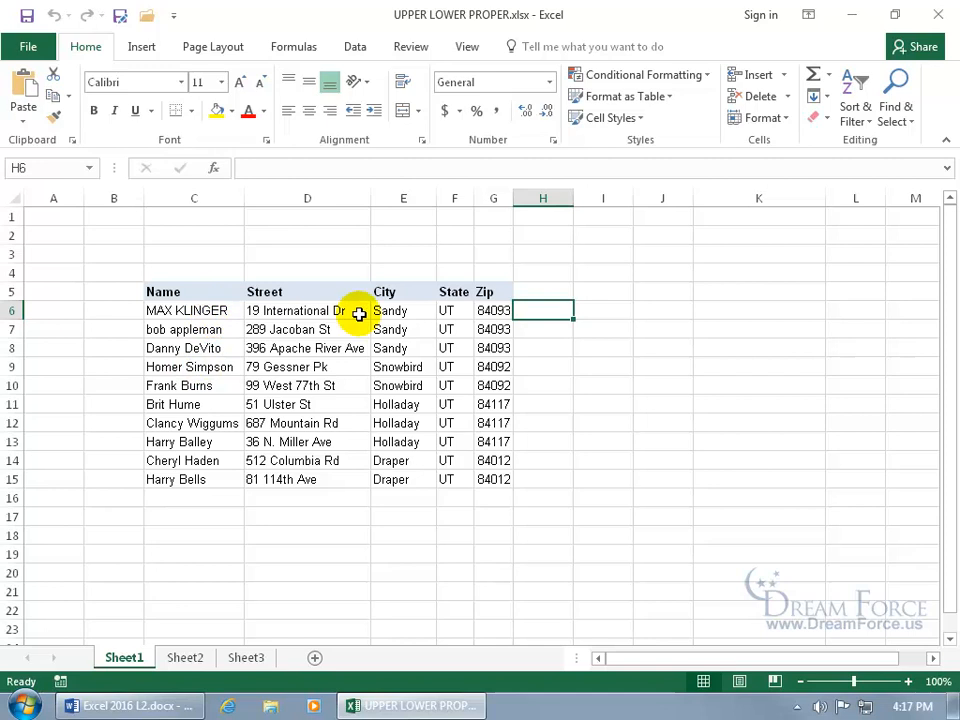
# Step: Convert the names to uppercase in column H of UPPER LOWER PROPER.xlsx, entering =UPPER(C7) in H7 and filling it down to H15
pyautogui.click(550, 328)
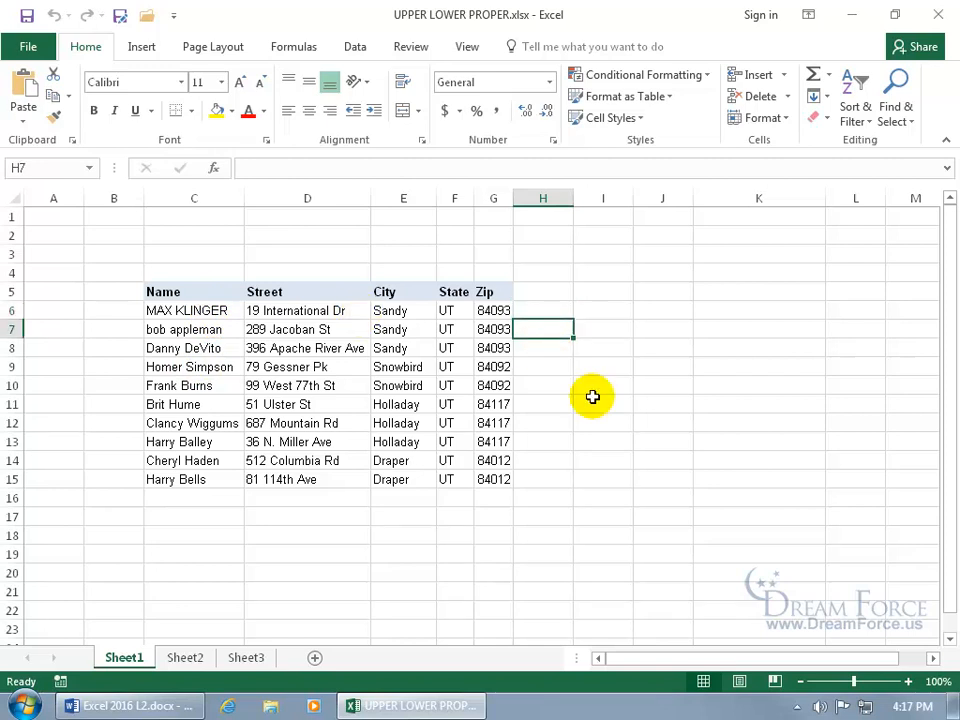
pyautogui.write('=')
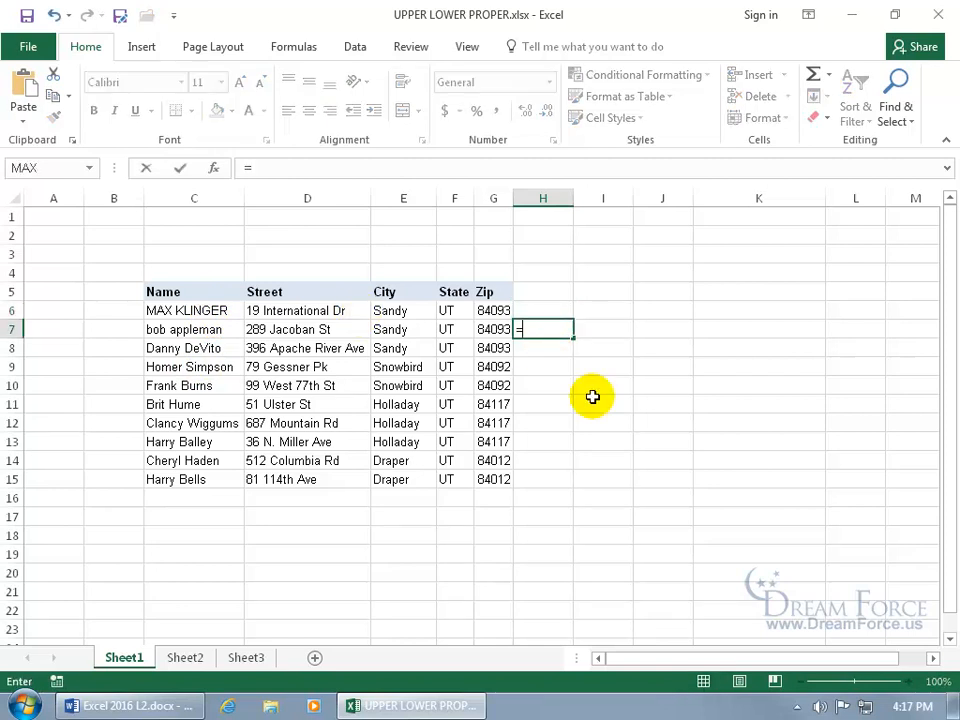
pyautogui.write('upp')
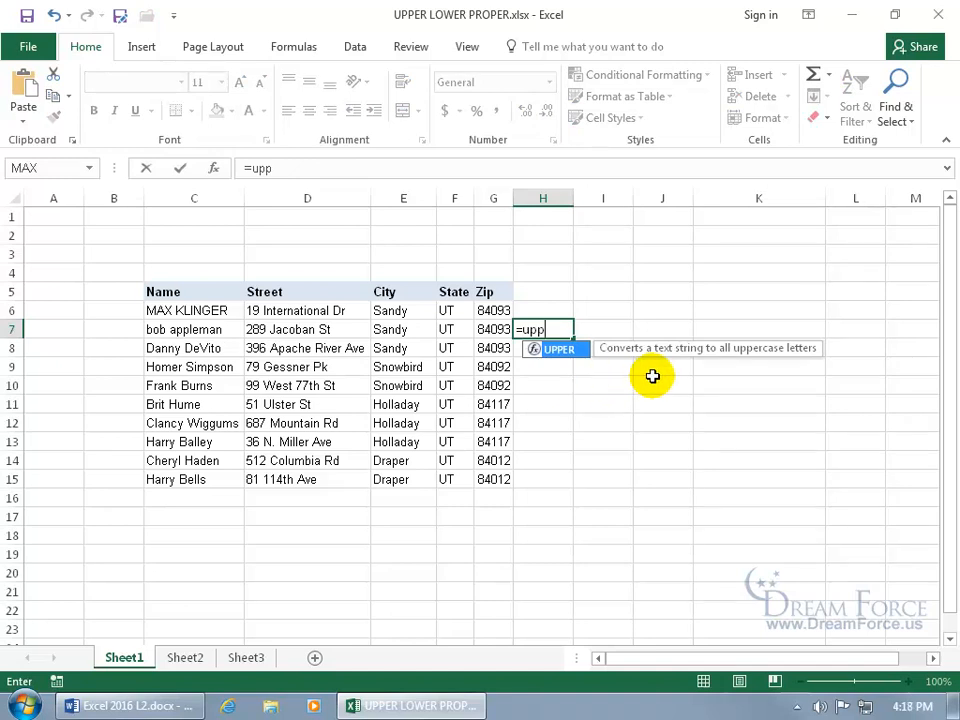
pyautogui.doubleClick(567, 365)
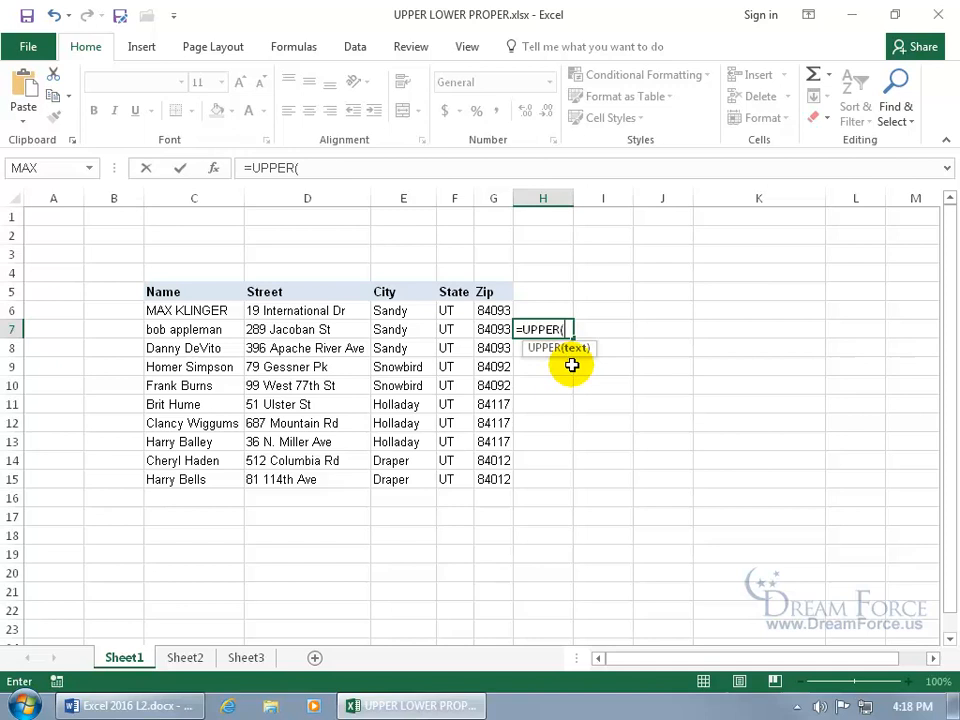
pyautogui.click(207, 329)
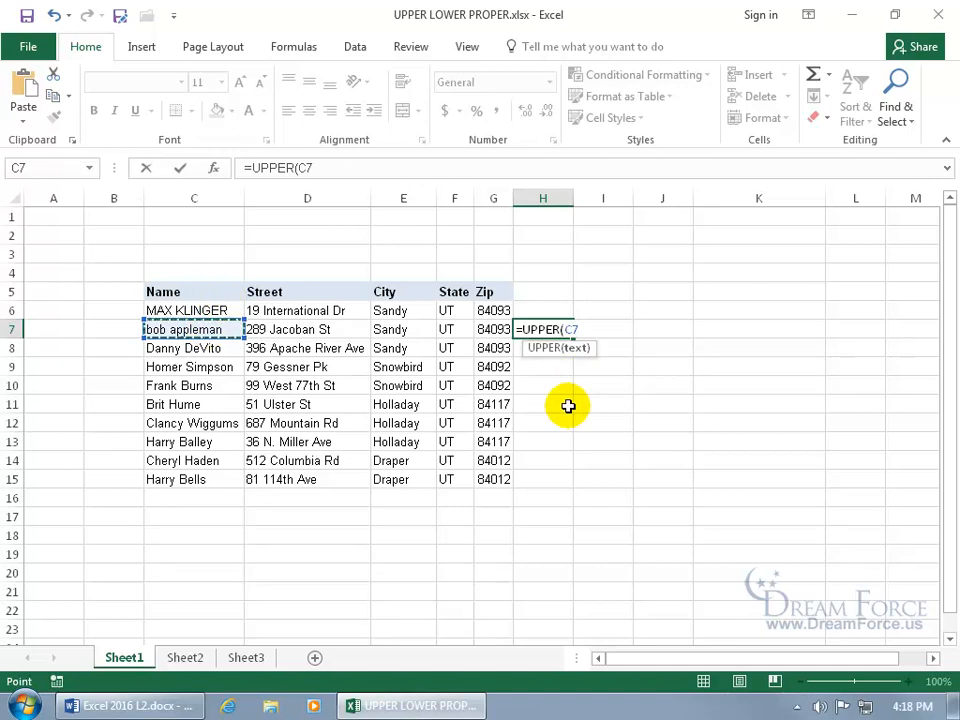
pyautogui.press('Return')
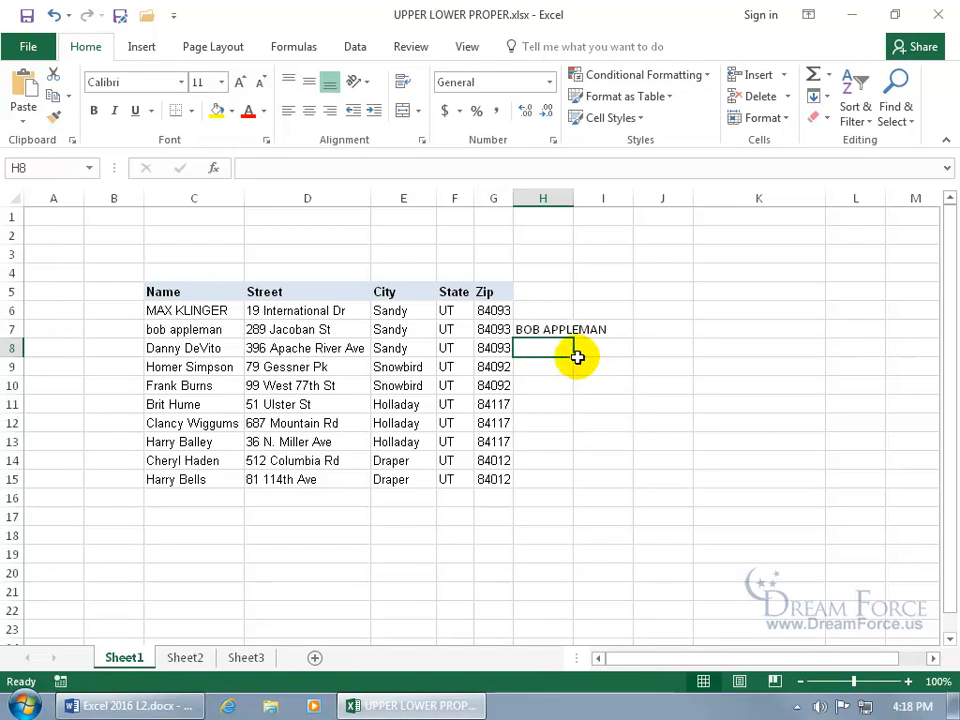
pyautogui.click(563, 328)
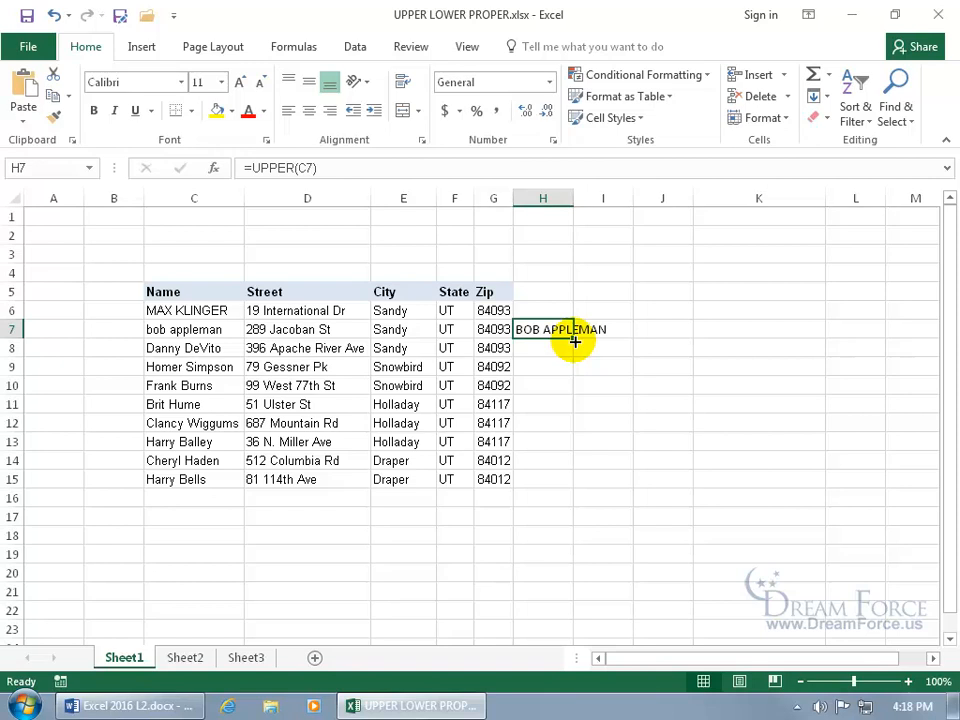
pyautogui.doubleClick(574, 341)
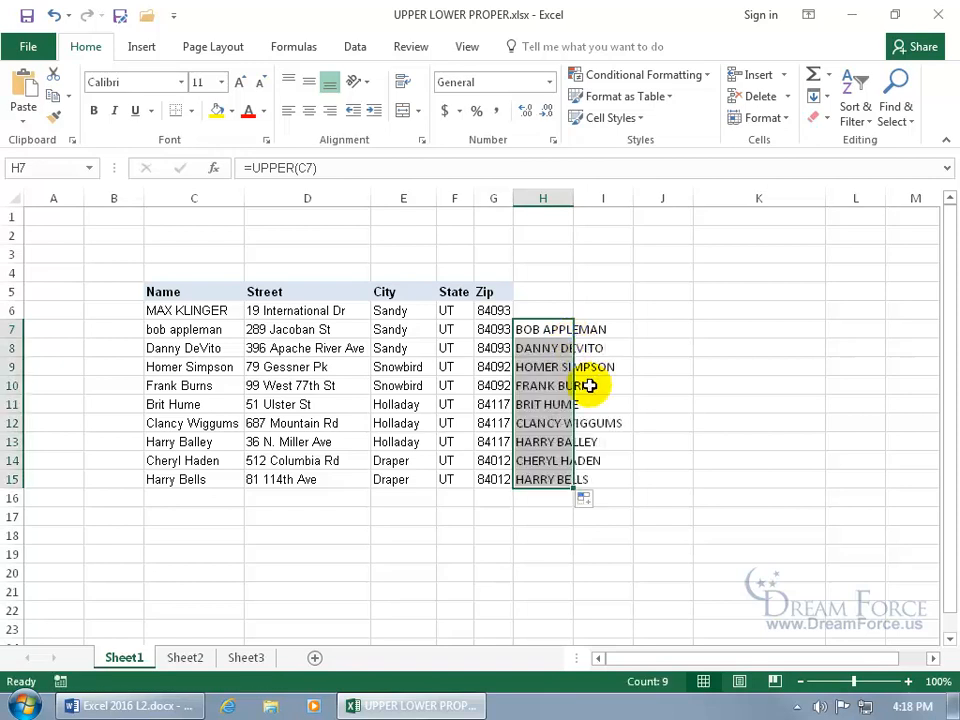
# Step: Extend the UPPER formula from H7 up to H6, and clear the contents of H6:H15
pyautogui.click(550, 329)
pyautogui.moveTo(550, 329); pyautogui.dragTo(574, 330)
pyautogui.moveTo(574, 338); pyautogui.dragTo(571, 304)
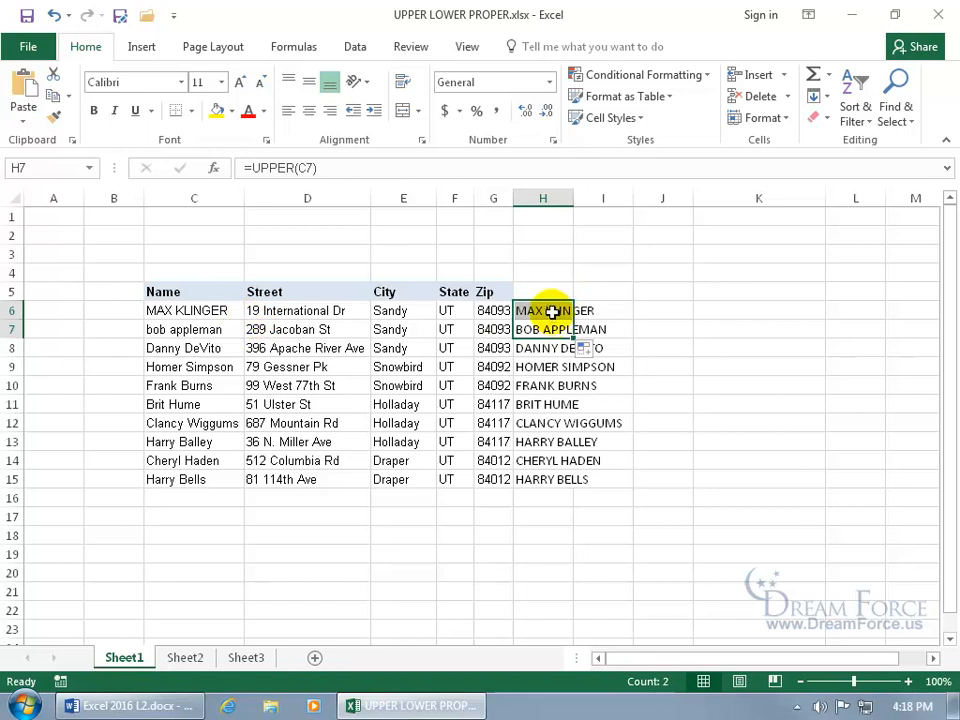
pyautogui.moveTo(551, 310); pyautogui.dragTo(551, 479)
pyautogui.press('Delete')
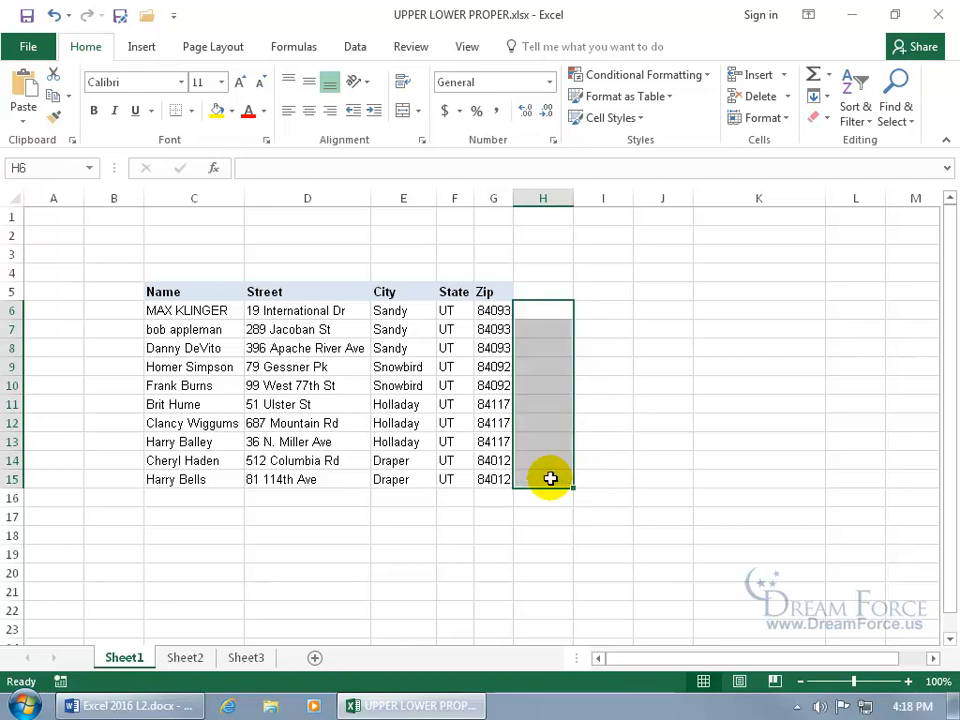
# Step: Convert the names to lowercase in column H, entering =LOWER(C6) in H6 and filling it down to H15
pyautogui.click(545, 308)
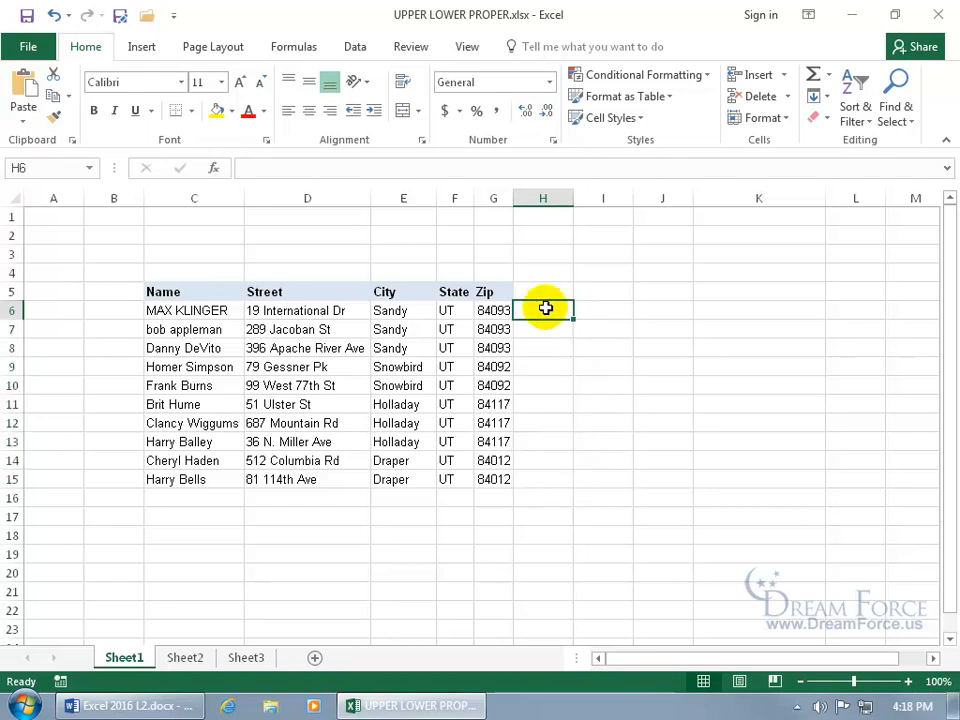
pyautogui.write('=low')
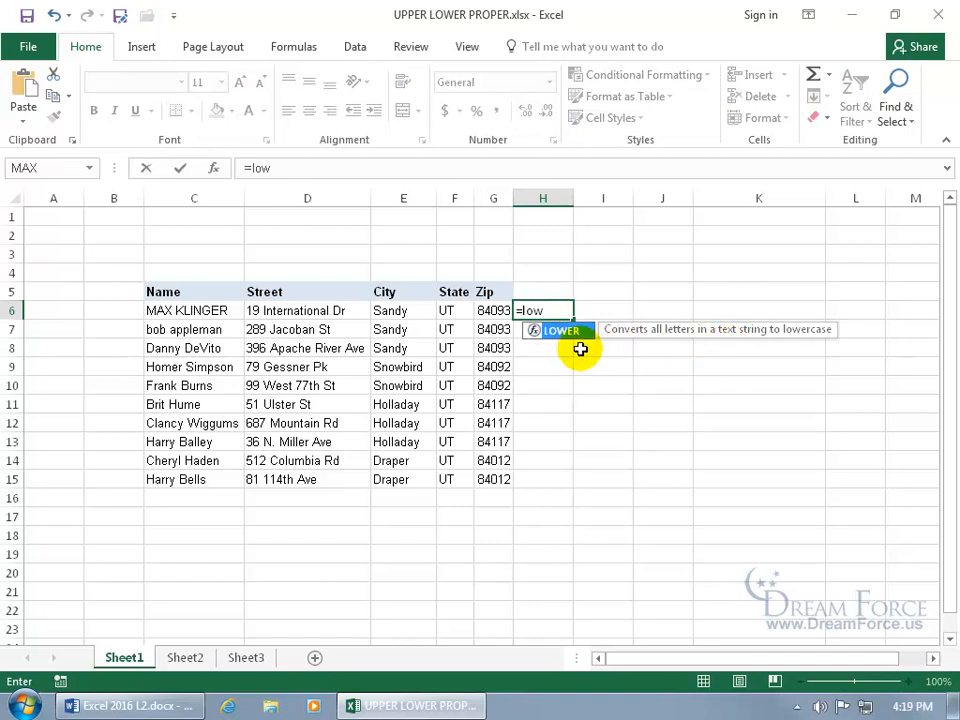
pyautogui.press('Tab')
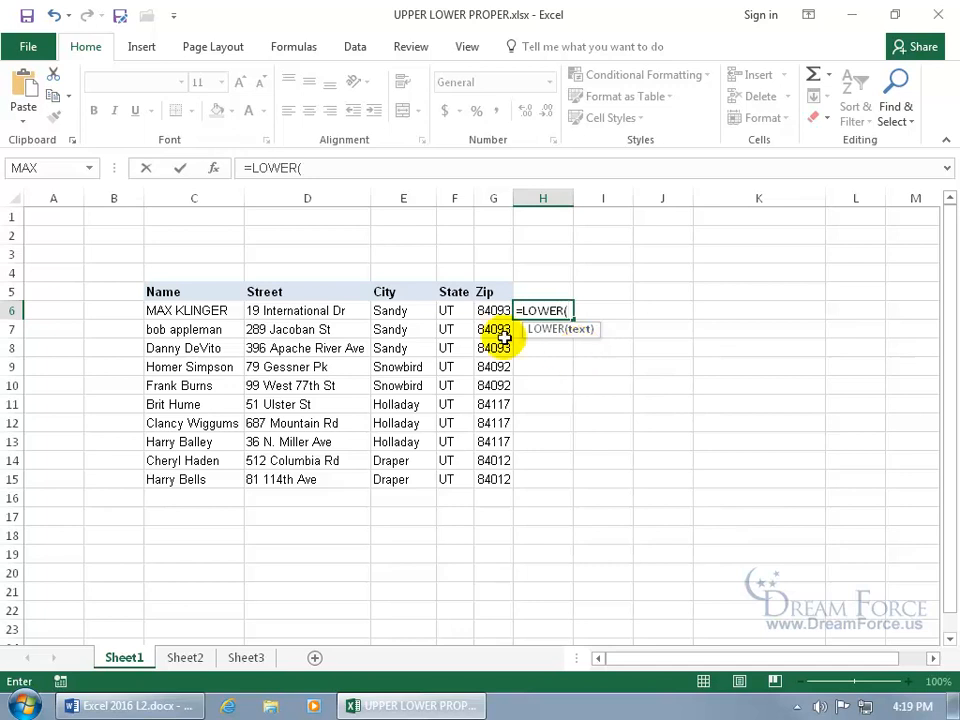
pyautogui.click(209, 311)
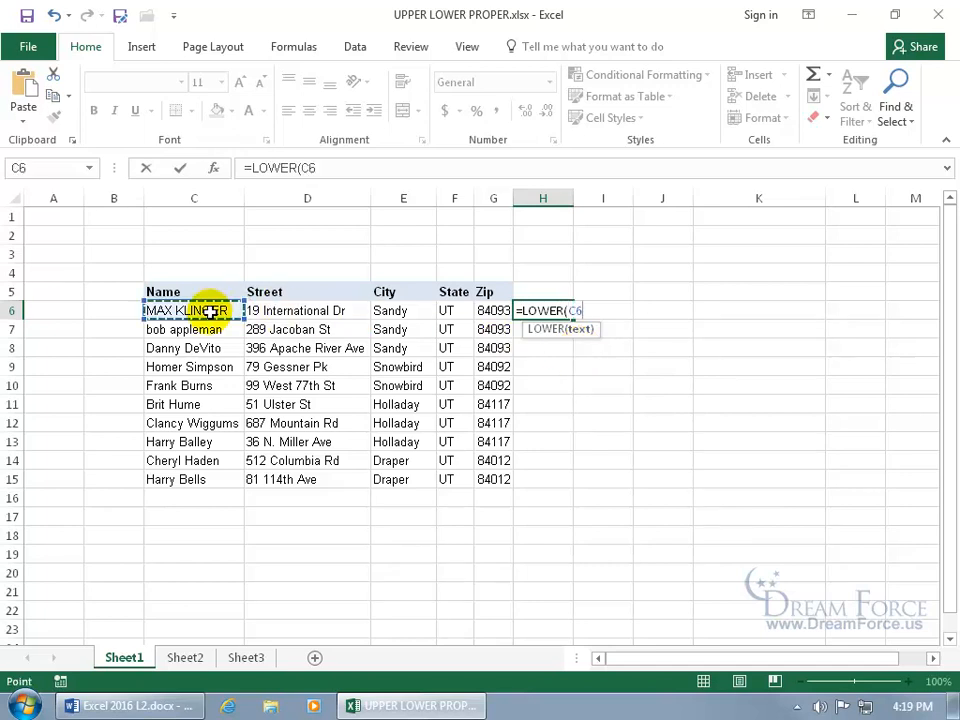
pyautogui.press('Return')
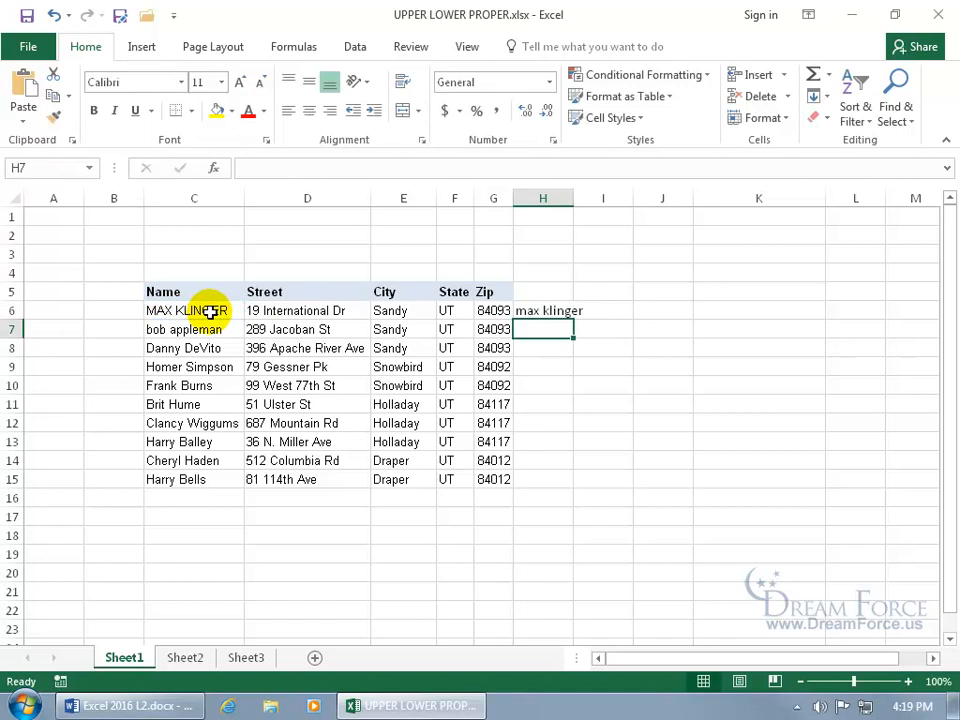
pyautogui.click(548, 311)
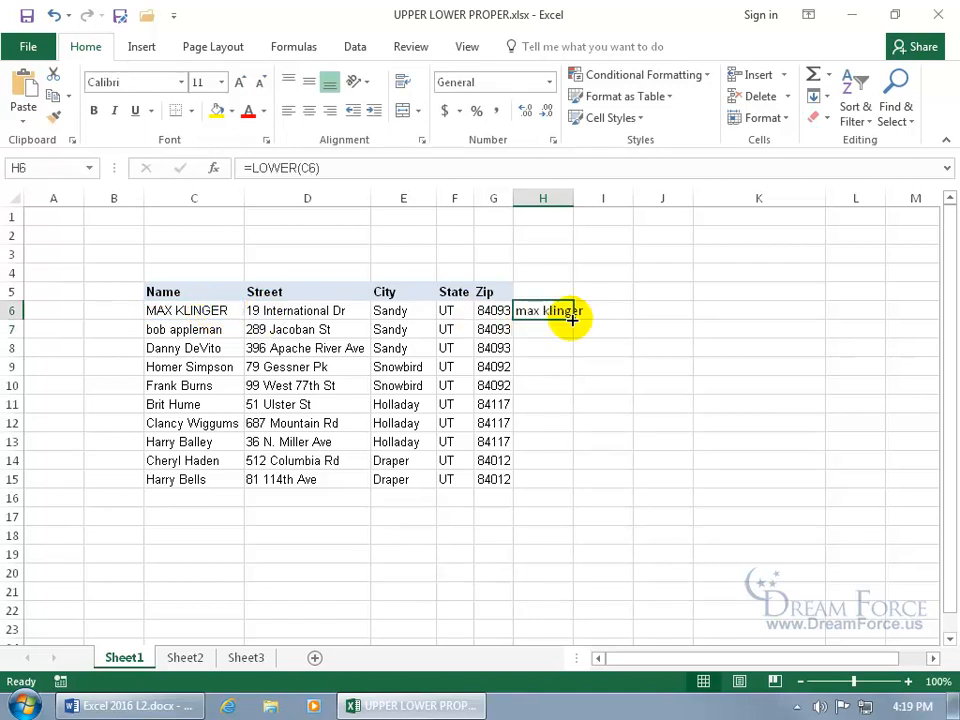
pyautogui.doubleClick(572, 318)
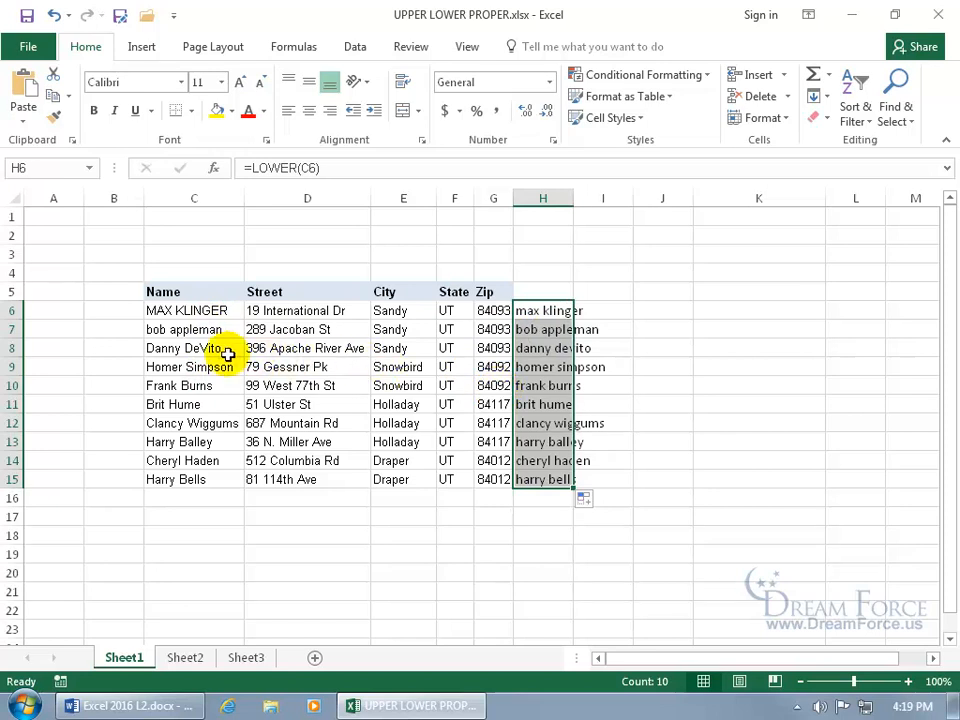
# Step: Copy the lowercase names in H6:H15 over the original names in C6:C15, pasting them as values only
pyautogui.rightClick(536, 332)
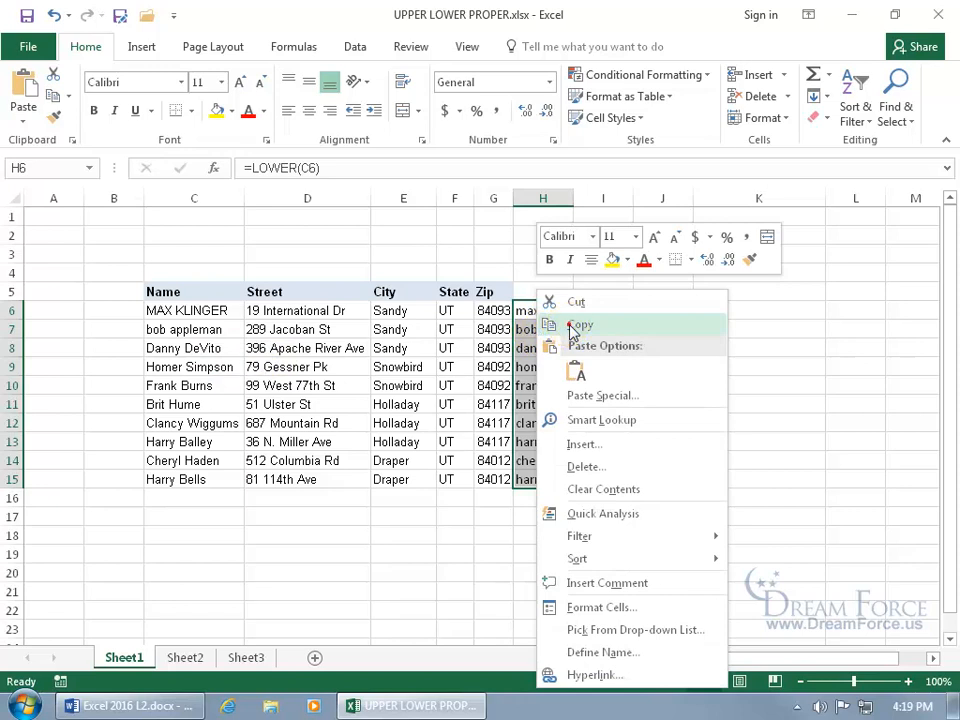
pyautogui.click(566, 323)
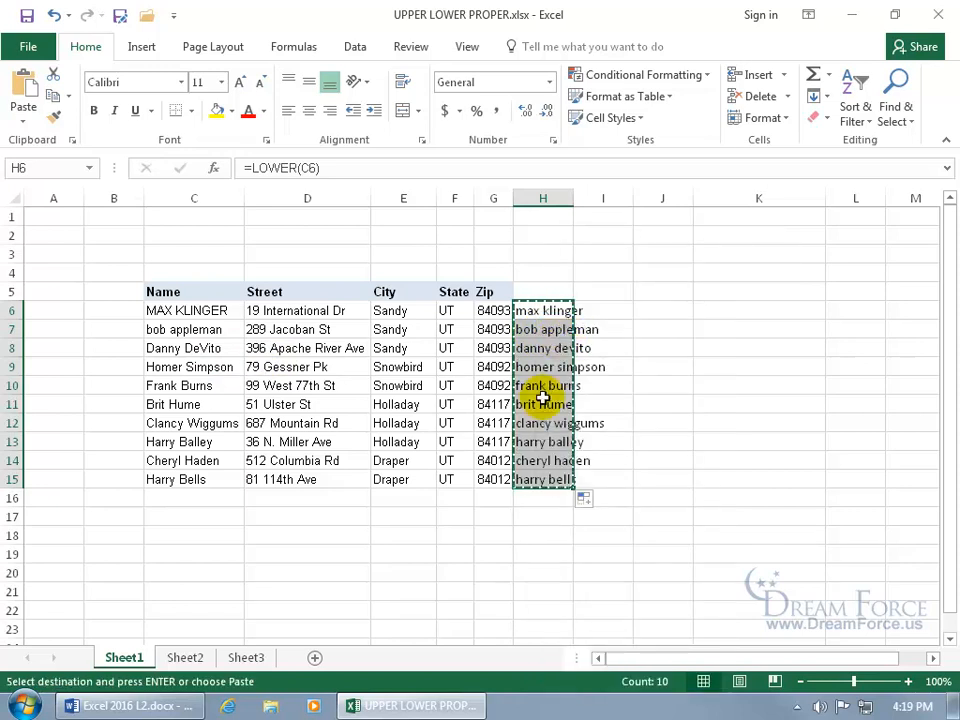
pyautogui.click(181, 311)
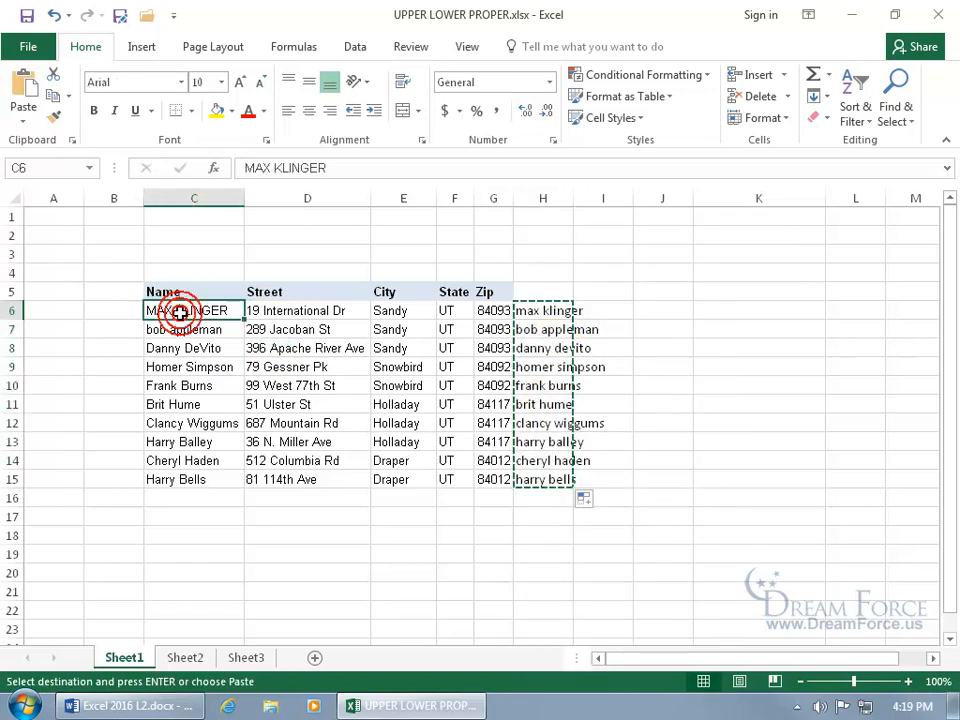
pyautogui.hotkey('ctrl', 'v')
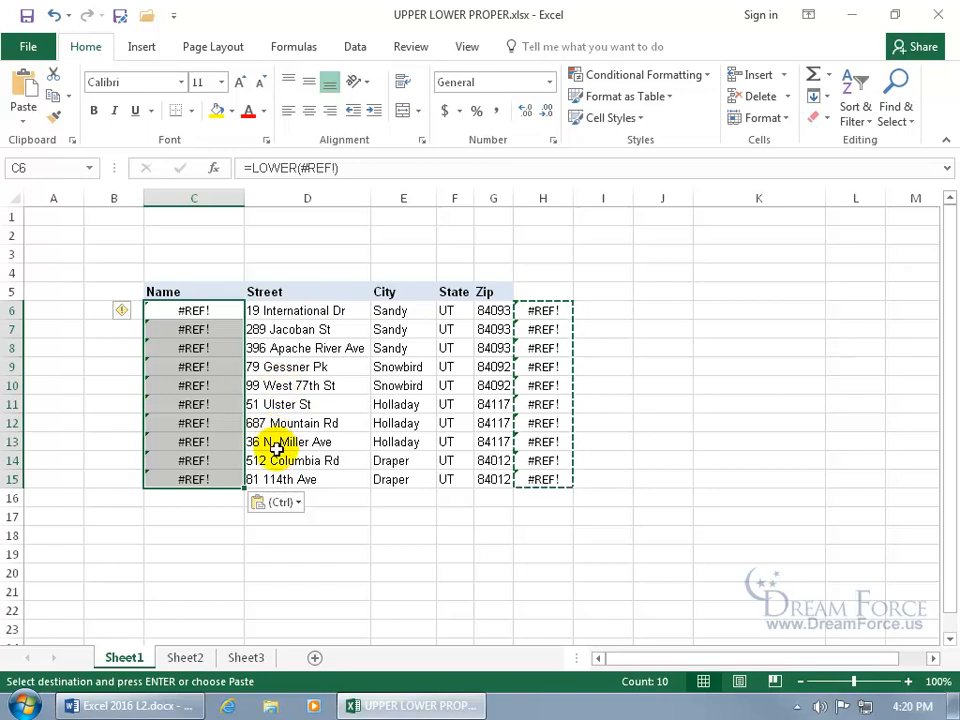
pyautogui.click(278, 504)
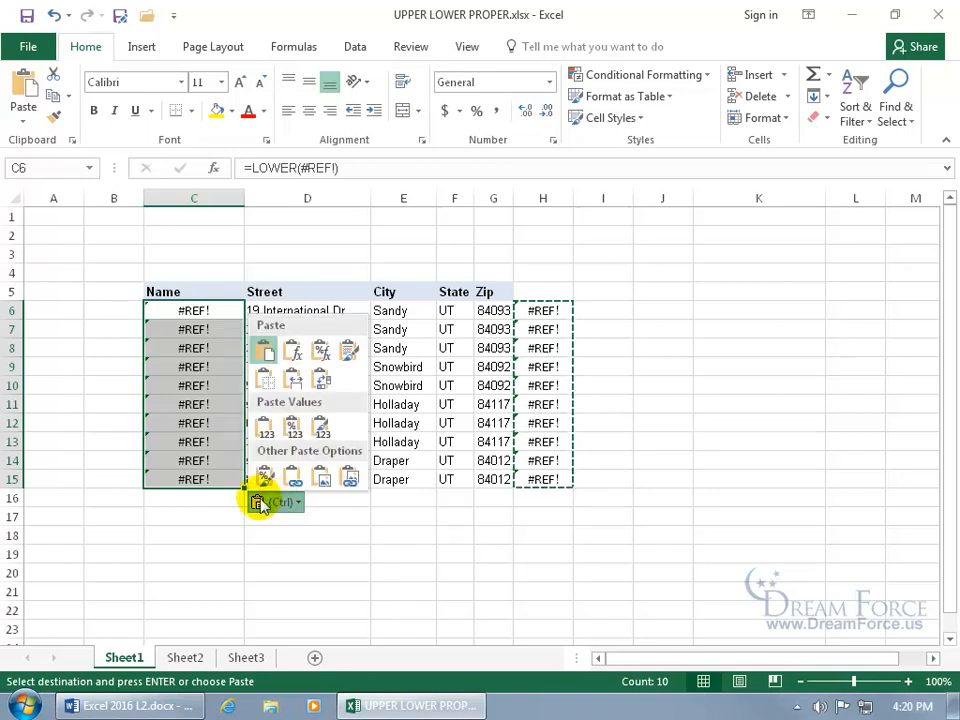
pyautogui.click(266, 432)
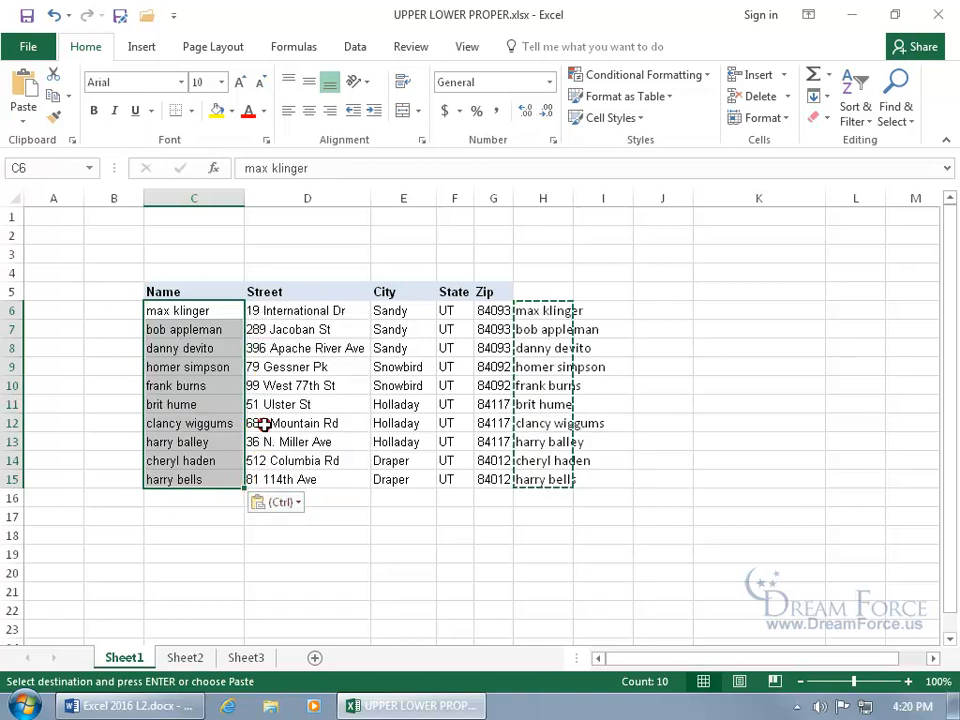
# Step: Compare the contents of C6 with those of H6 to tell the plain text from the formula
pyautogui.click(208, 313)
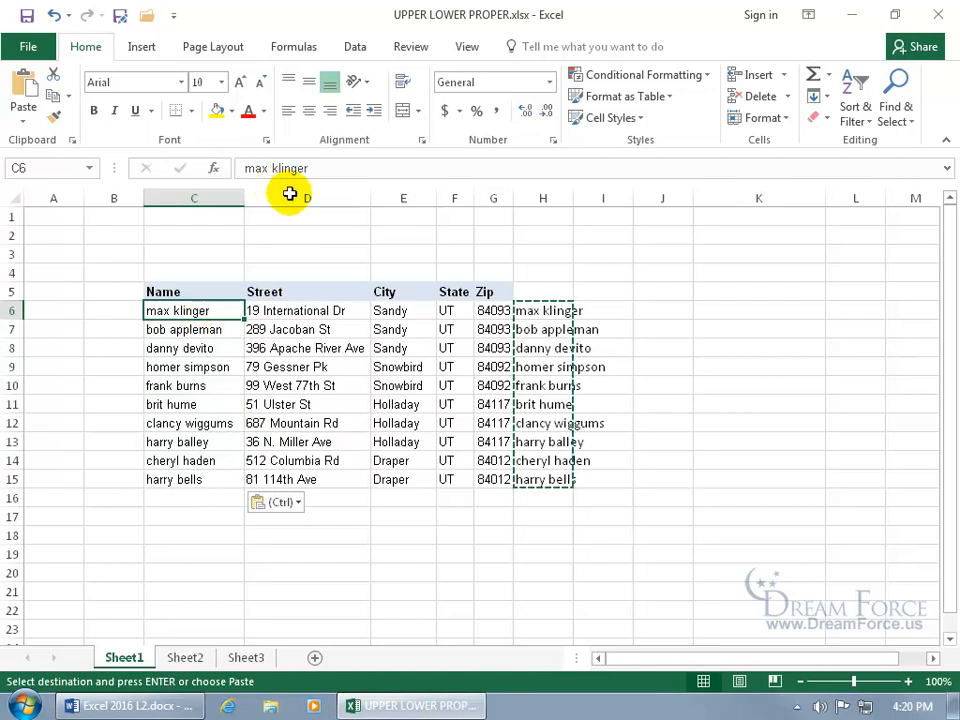
pyautogui.click(542, 308)
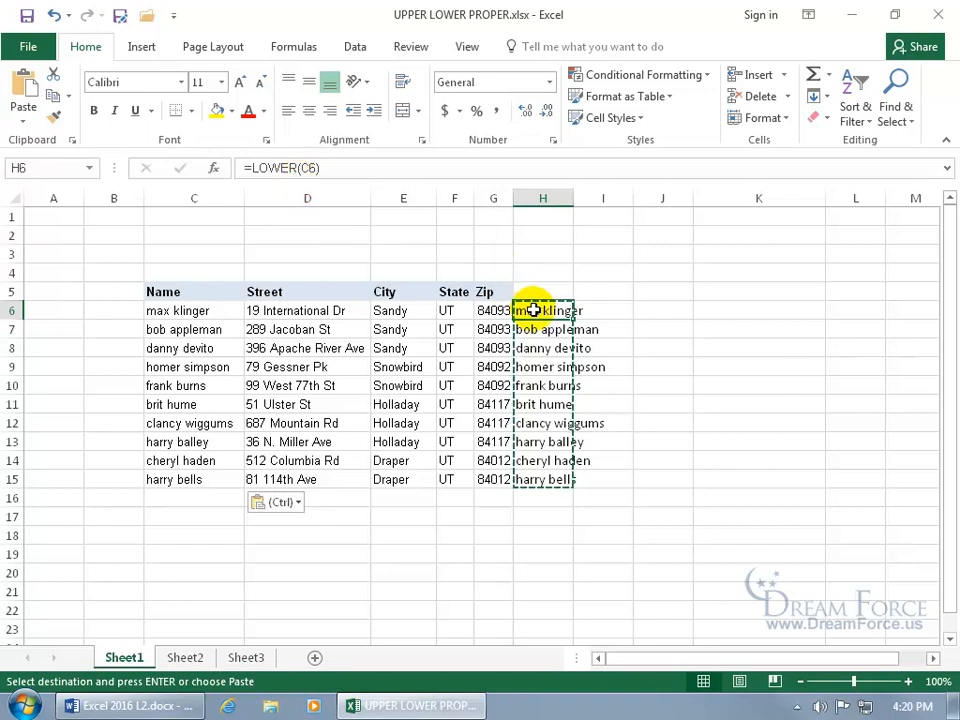
pyautogui.click(199, 310)
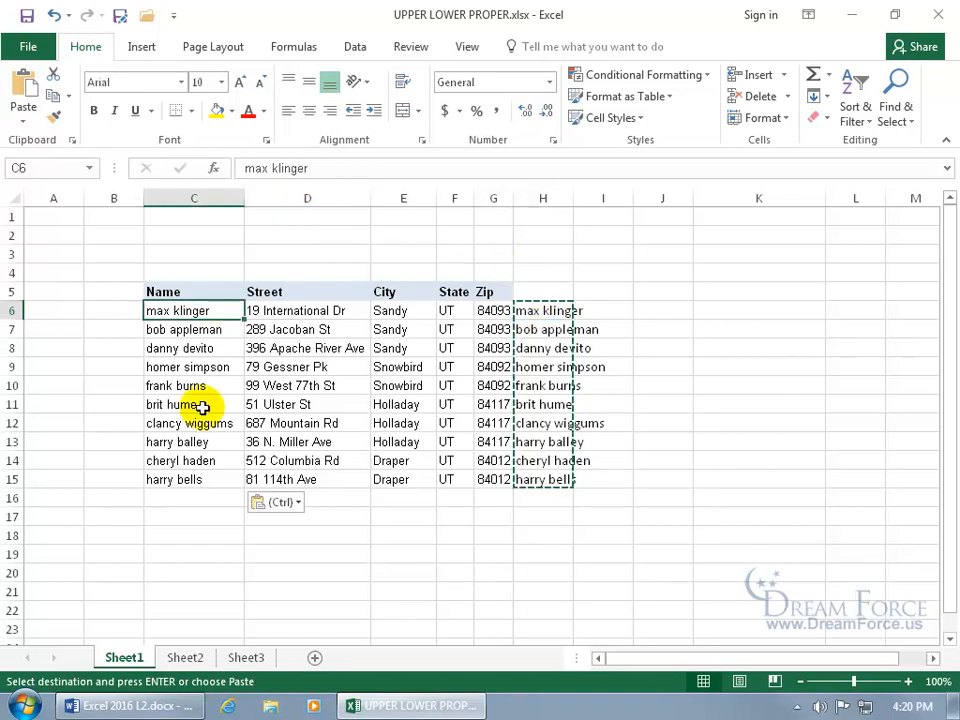
# Step: Undo the paste over the original names and the LOWER fill, and clear the remaining formula in H6
pyautogui.click(55, 17)
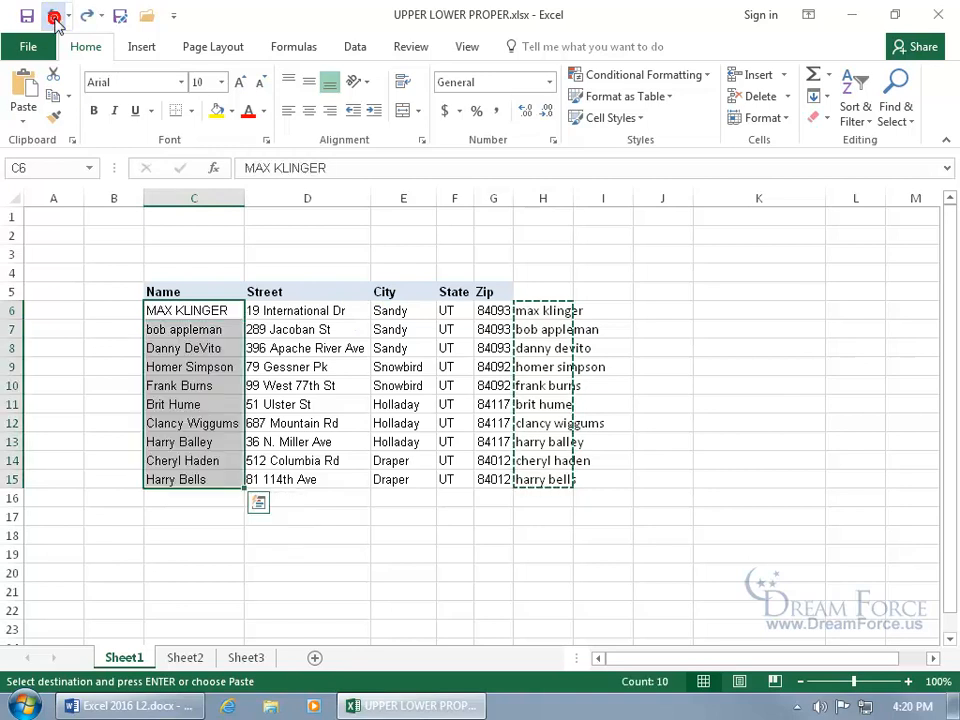
pyautogui.click(55, 17)
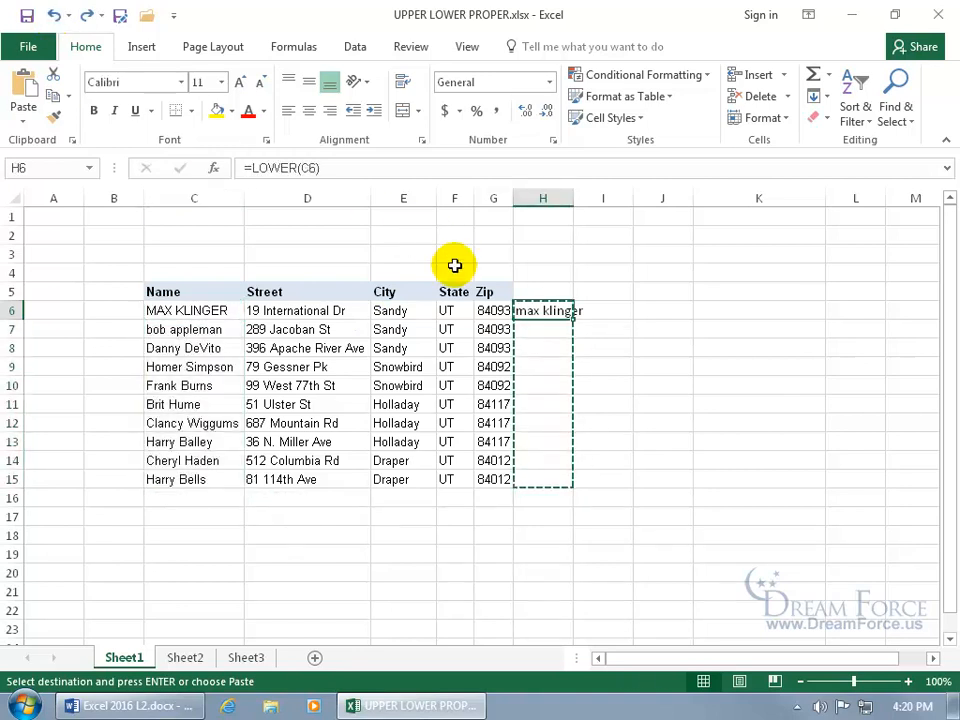
pyautogui.press('Escape')
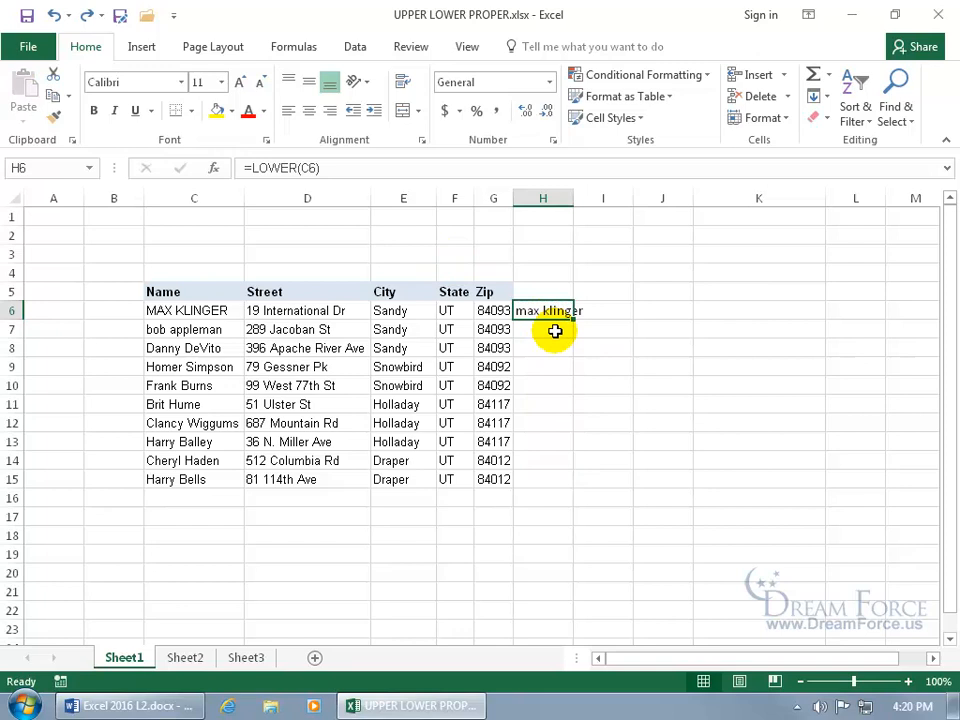
pyautogui.press('Delete')
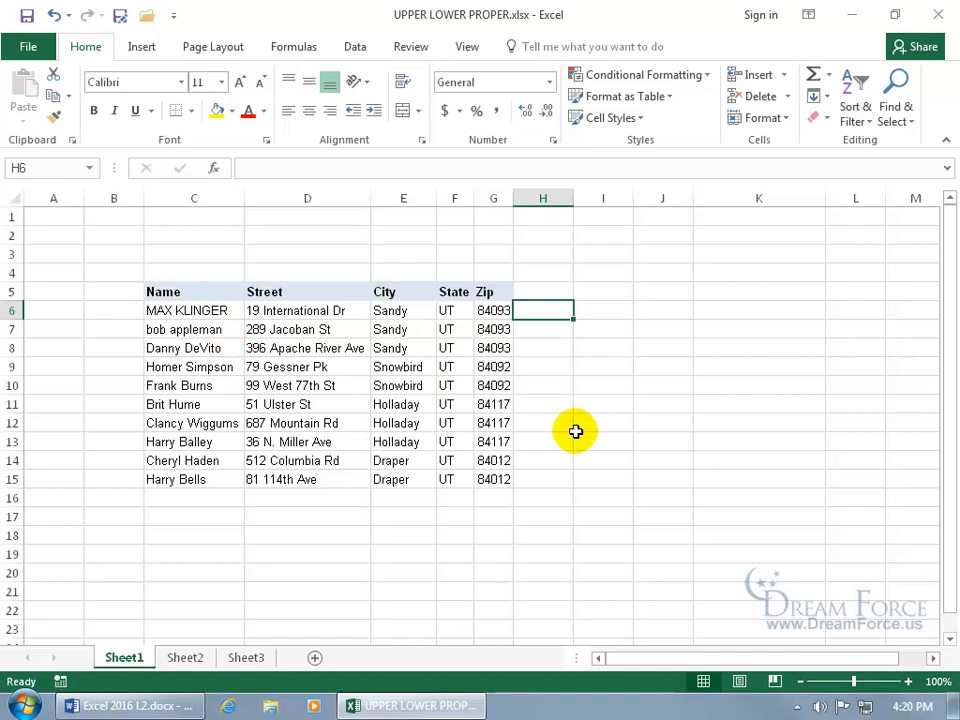
# Step: Convert the names to proper case in column H, entering =PROPER(C6) in H6 and filling it down to H15
pyautogui.write('=pro')
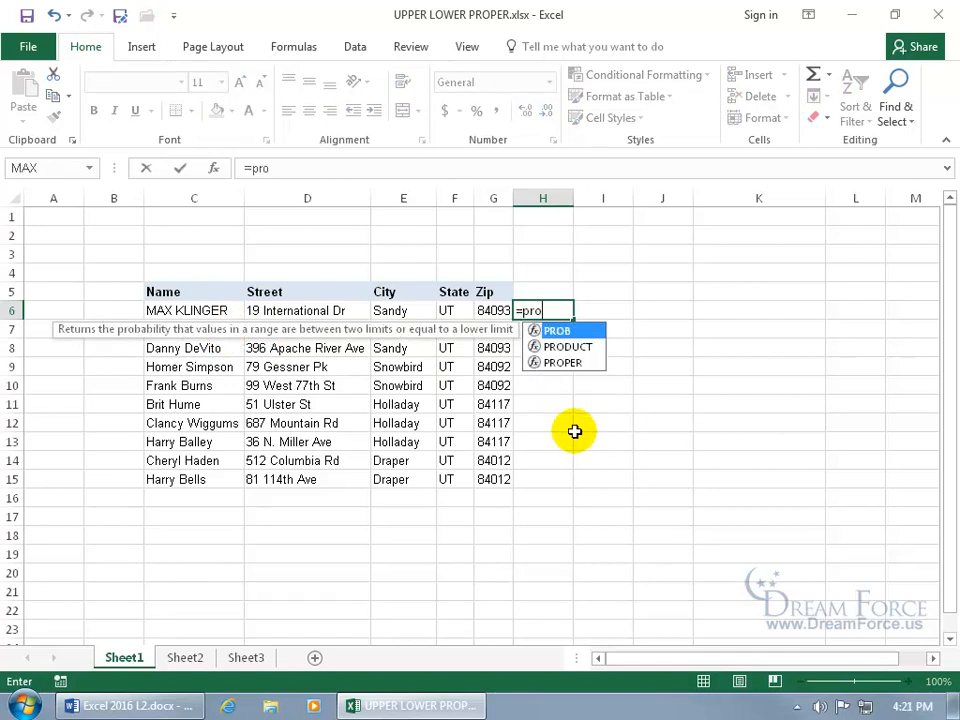
pyautogui.click(577, 365)
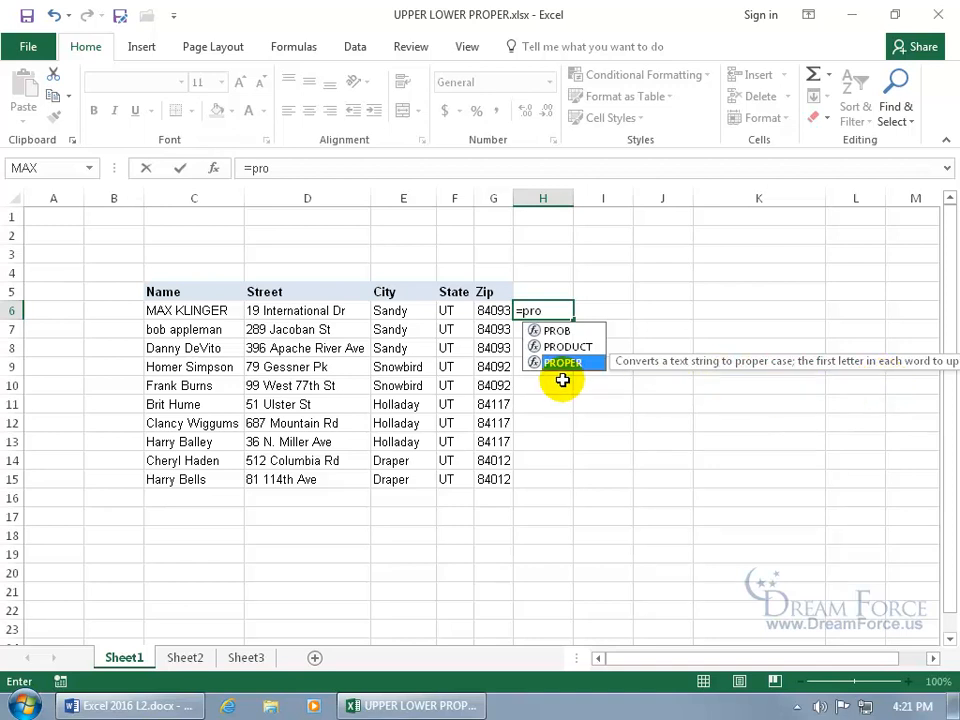
pyautogui.doubleClick(562, 378)
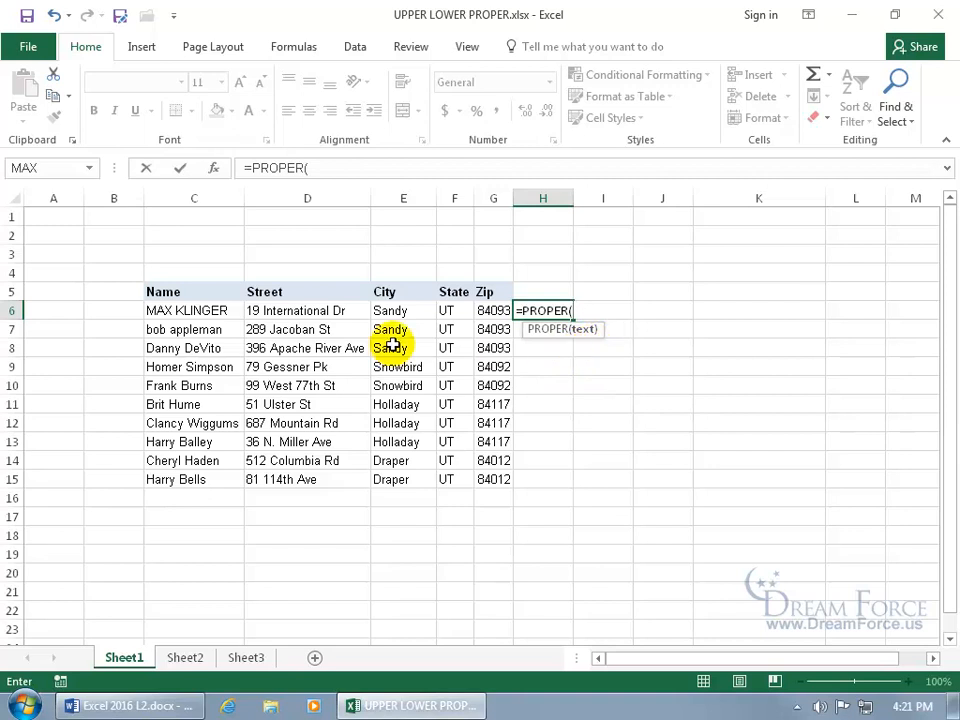
pyautogui.click(208, 311)
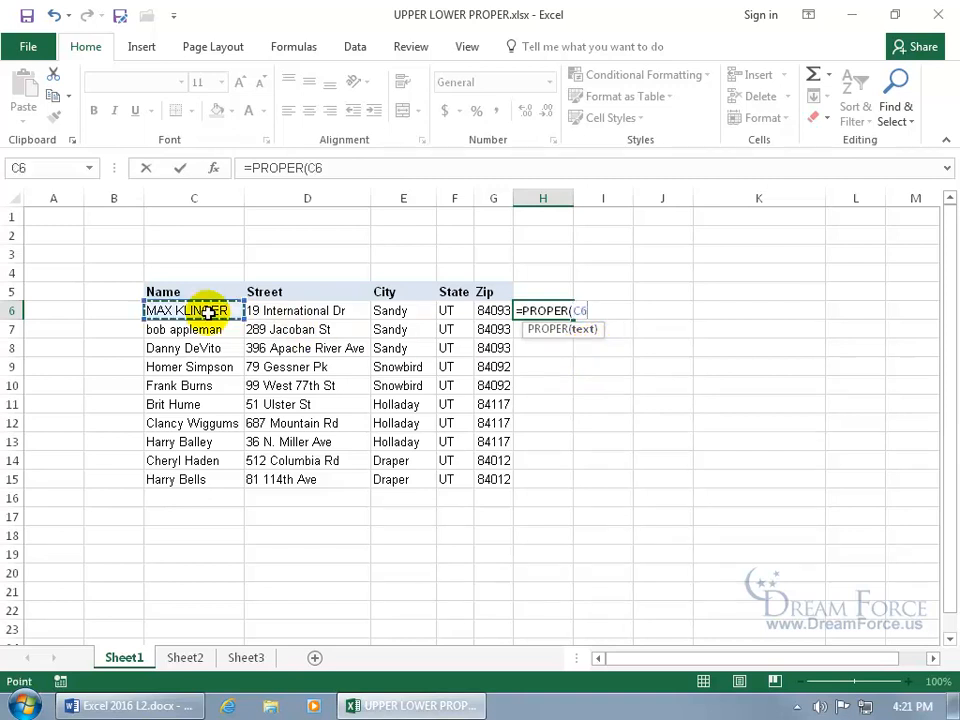
pyautogui.press('Return')
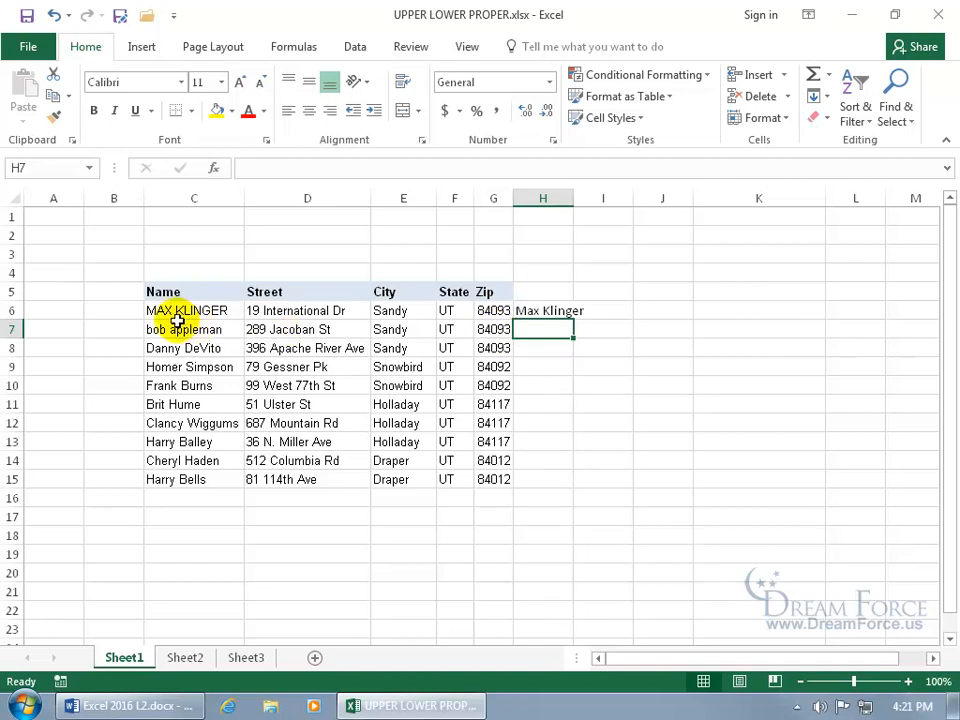
pyautogui.click(560, 313)
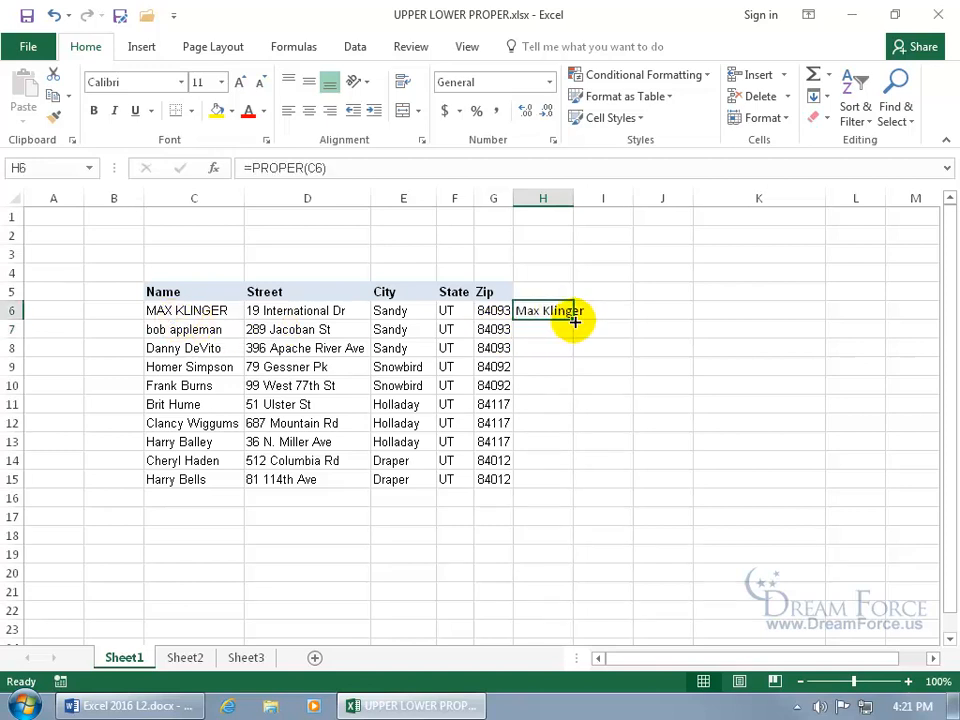
pyautogui.doubleClick(575, 320)
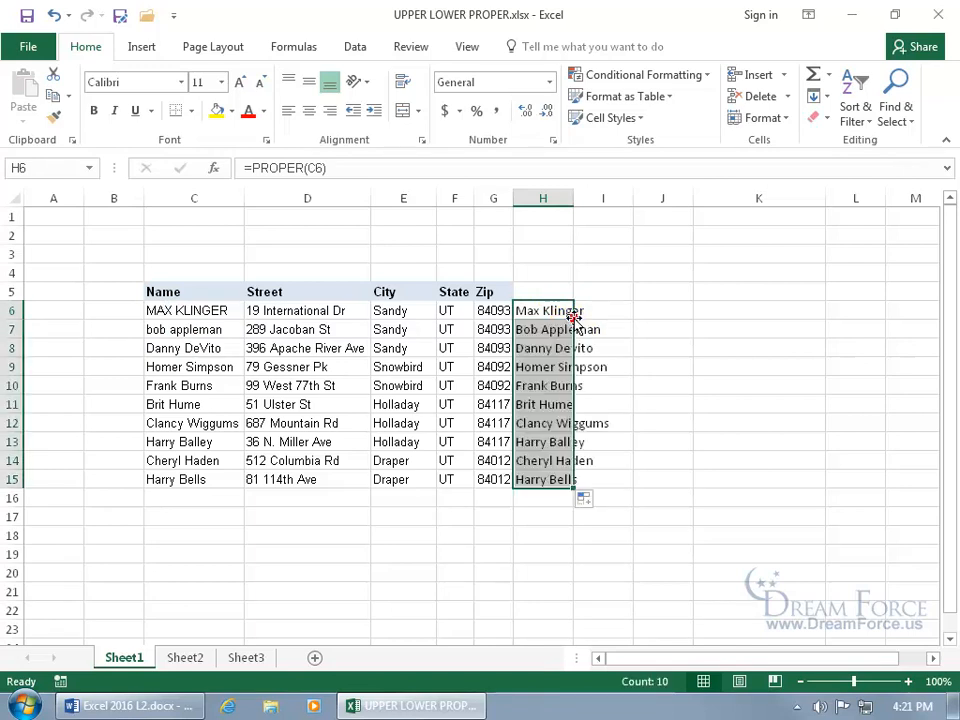
pyautogui.click(603, 350)
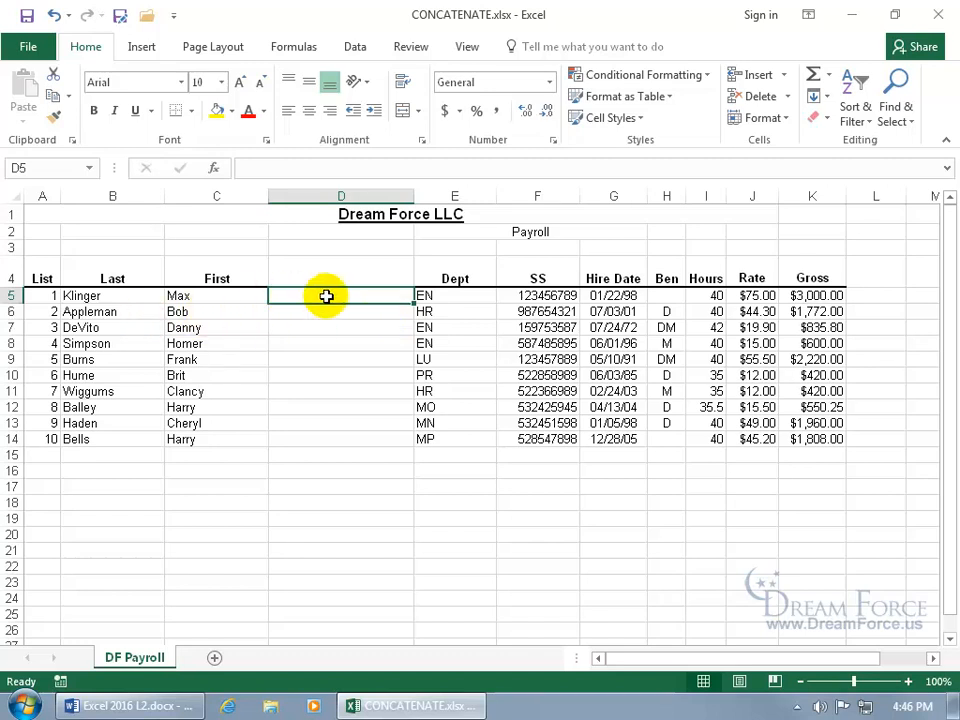
# Step: Join the last and first name in D5 with the ampersand operator, entering =B5&C5
pyautogui.write('=')
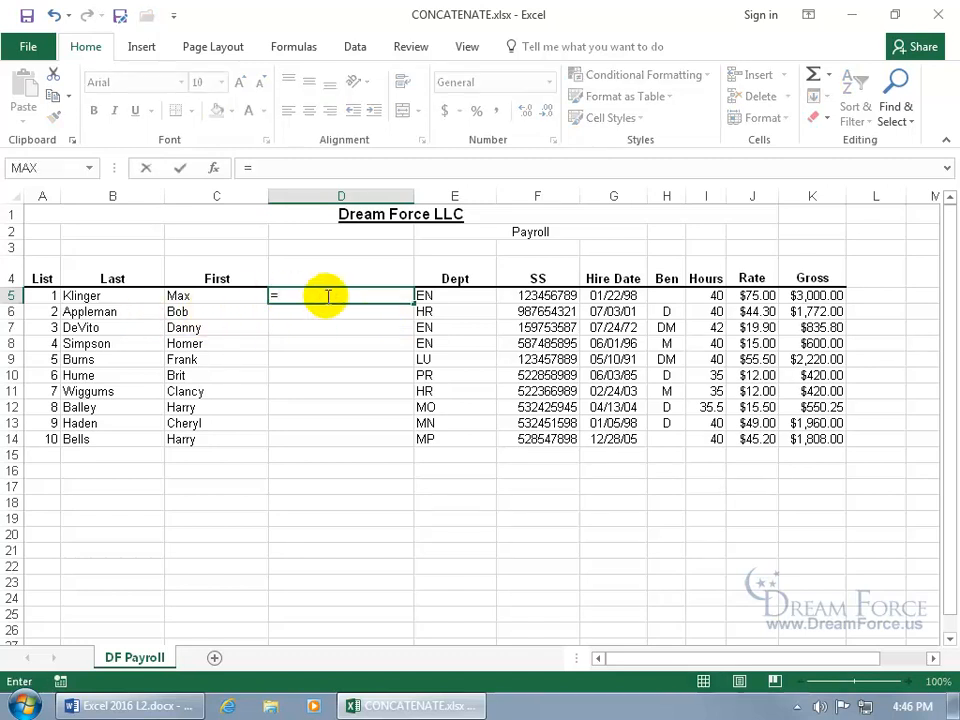
pyautogui.click(129, 295)
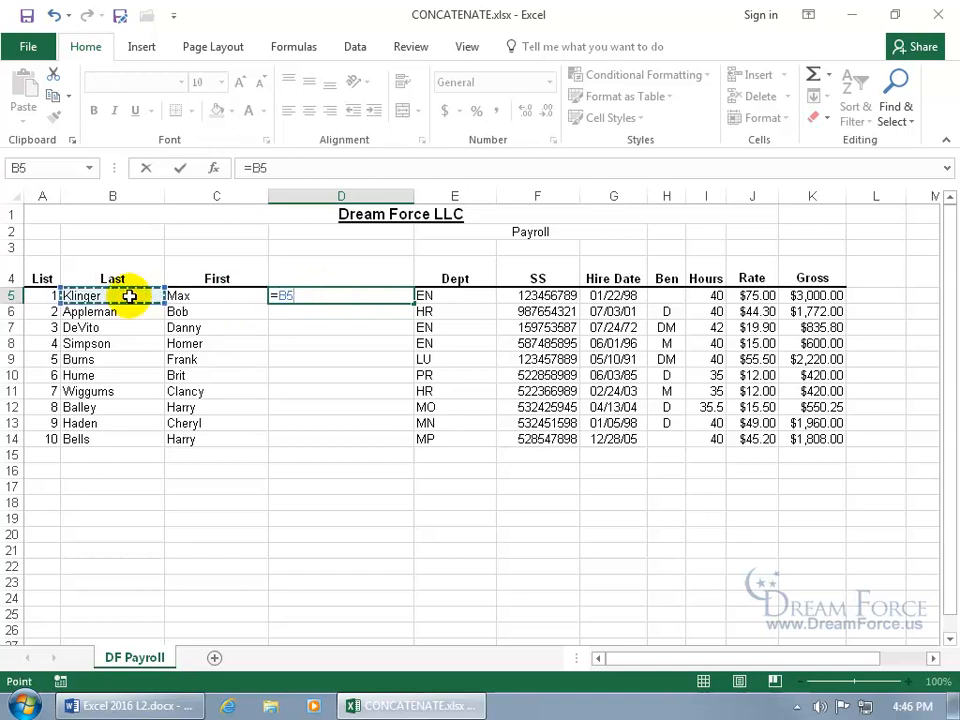
pyautogui.write('&')
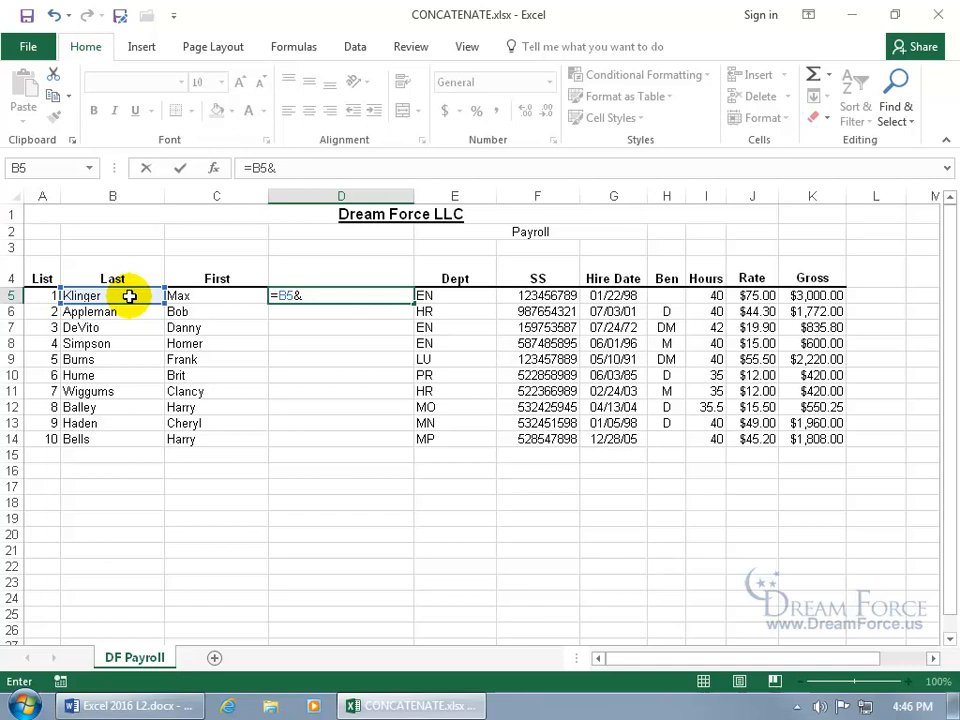
pyautogui.click(187, 297)
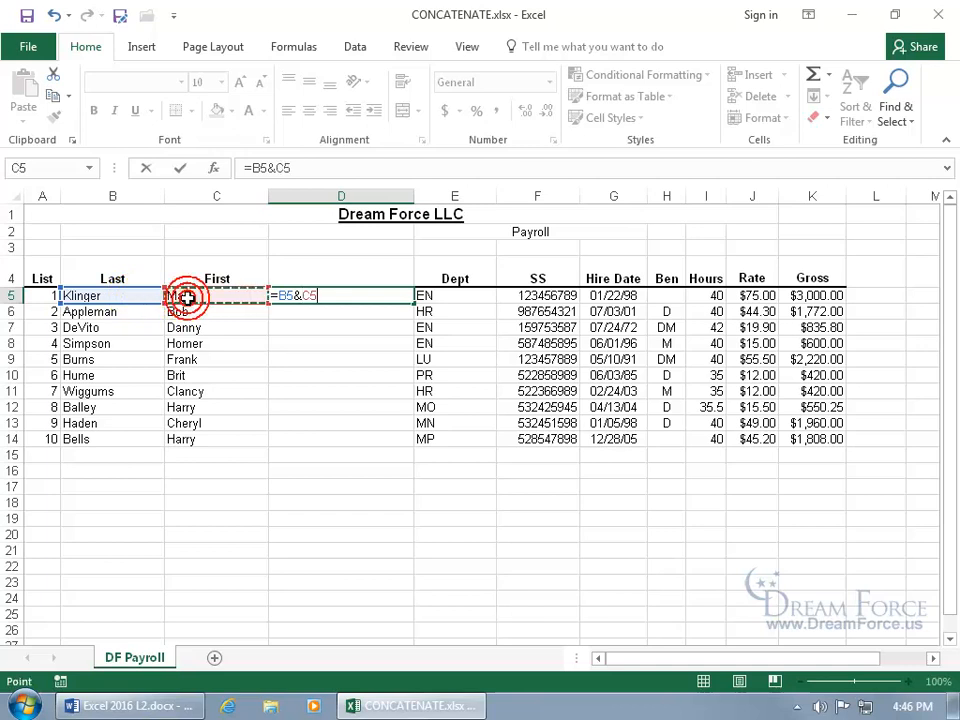
pyautogui.write('&')
pyautogui.click(196, 316)
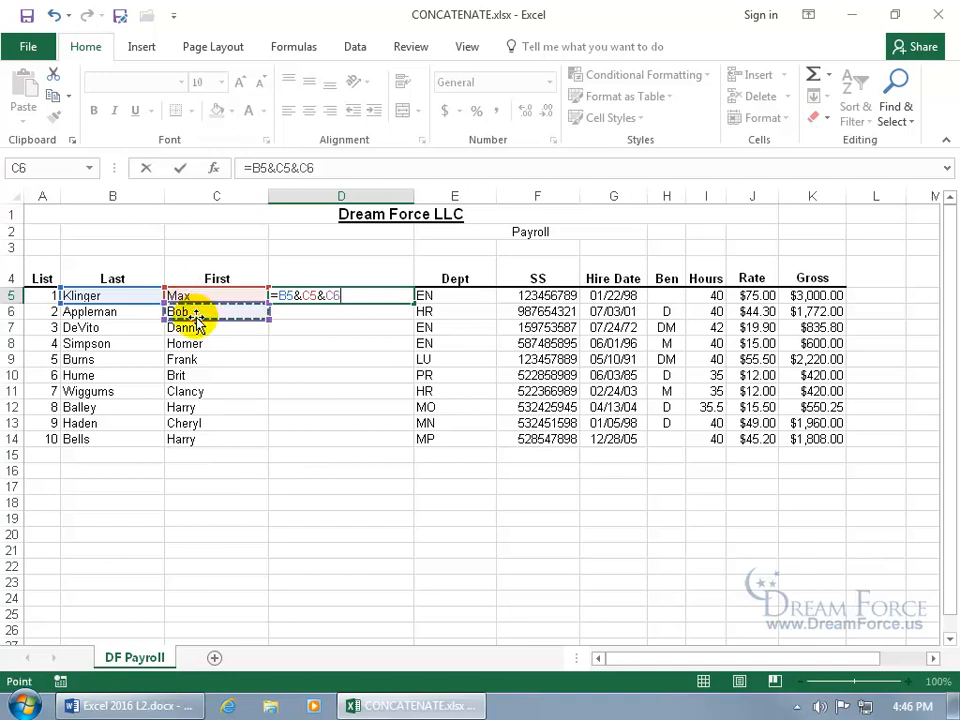
pyautogui.press('BackSpace')
pyautogui.press('BackSpace')
pyautogui.press('BackSpace')
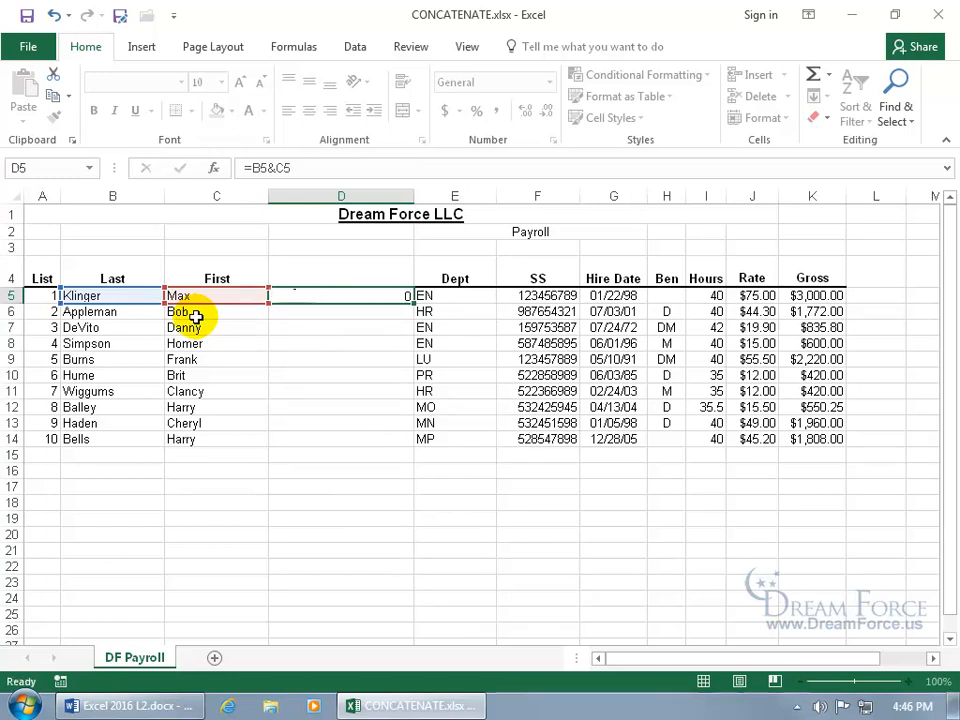
pyautogui.press('Return')
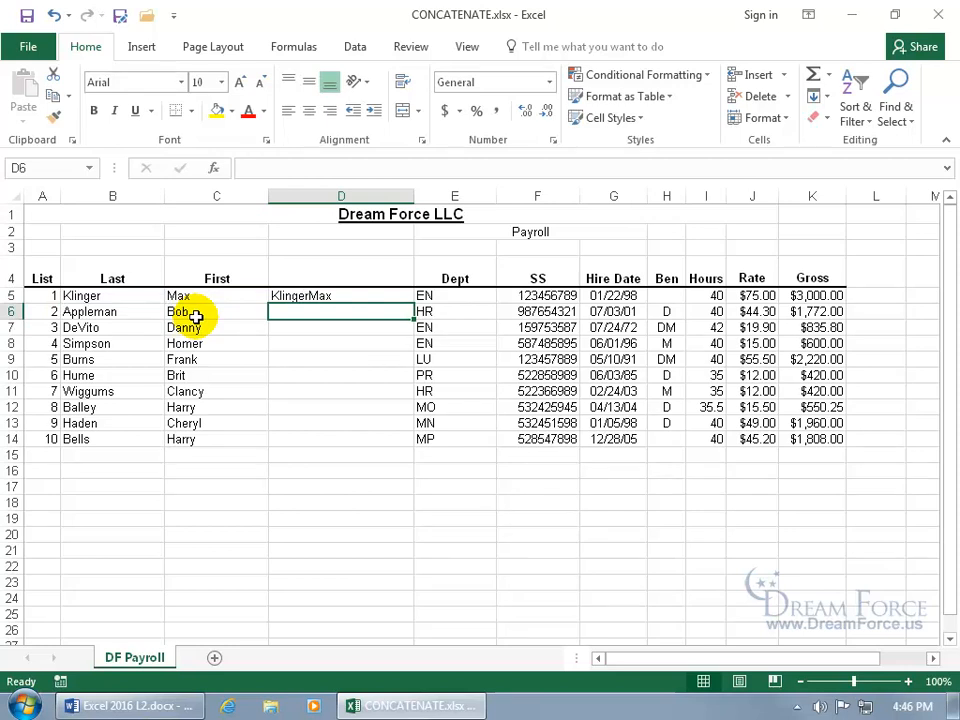
# Step: Add a comma and space between the joined names by changing the D5 formula to =B5& ", " &C5
pyautogui.doubleClick(335, 297)
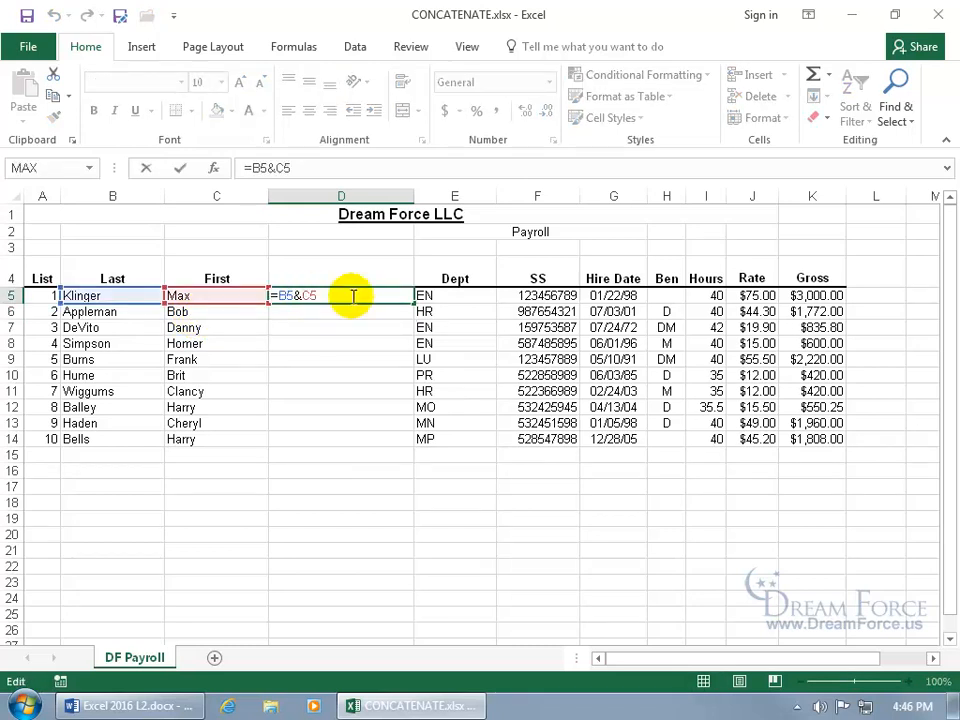
pyautogui.write('"')
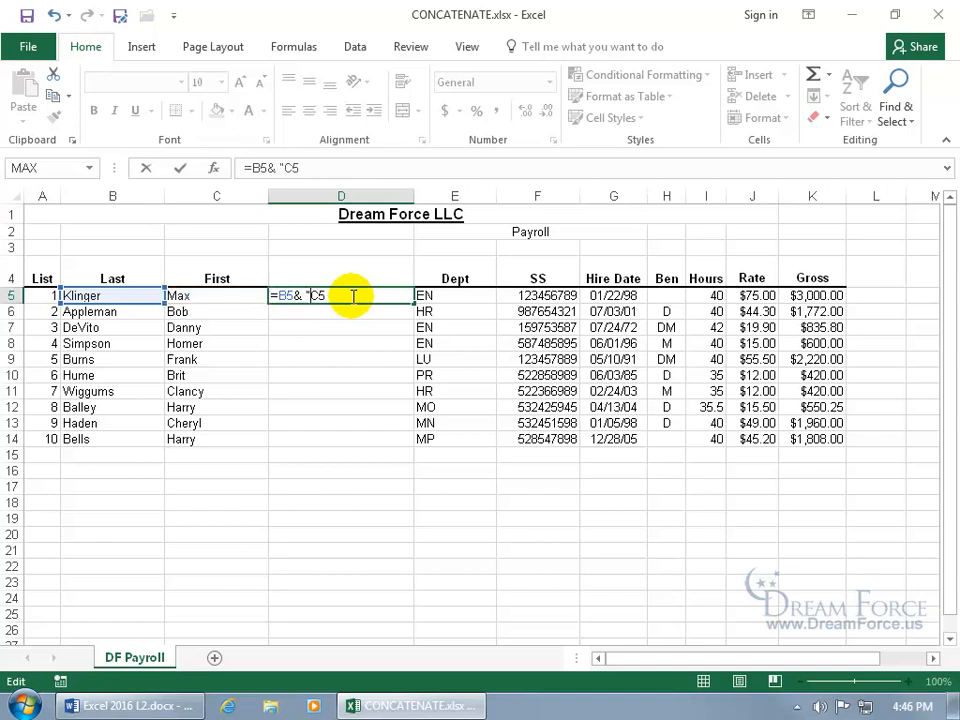
pyautogui.write(', " &')
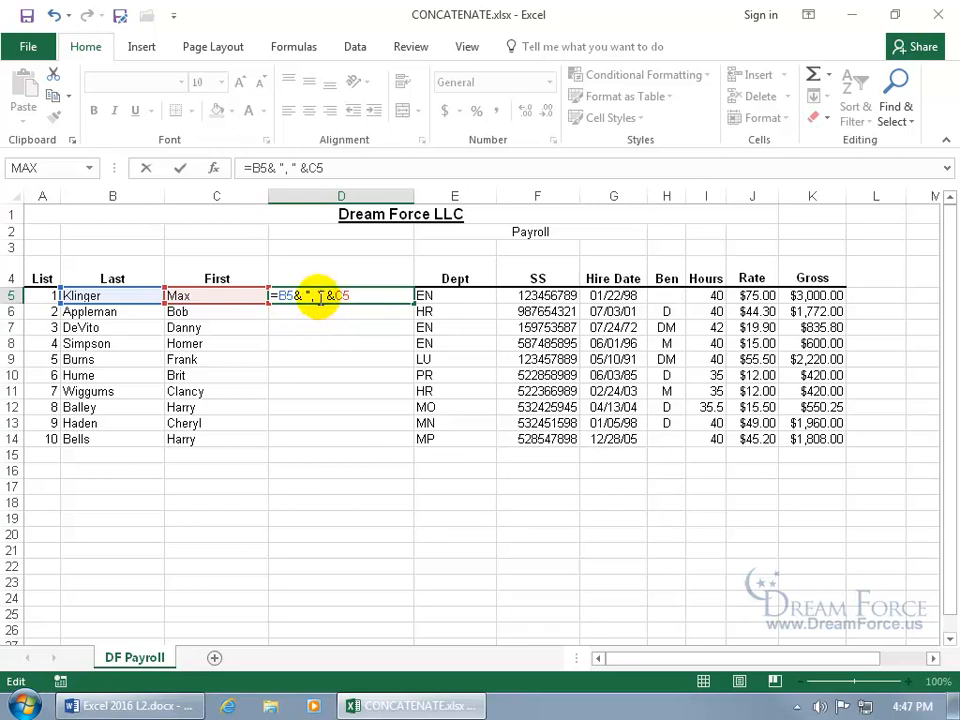
pyautogui.press('Return')
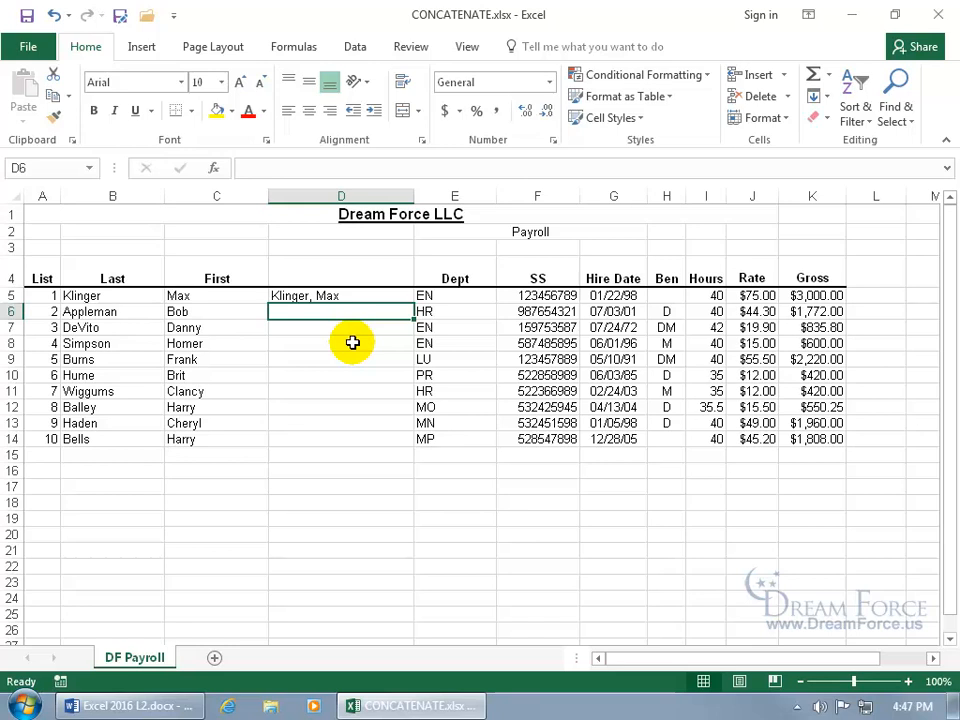
# Step: Fill the D5 formula down to D14 and clear the contents of D5:D14
pyautogui.click(401, 295)
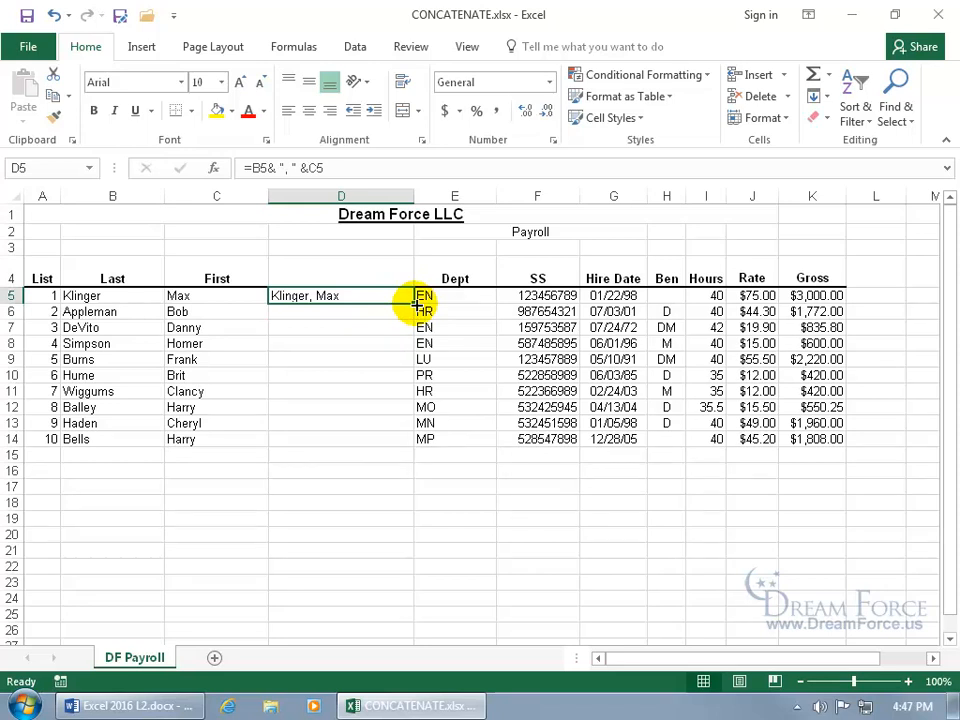
pyautogui.doubleClick(414, 302)
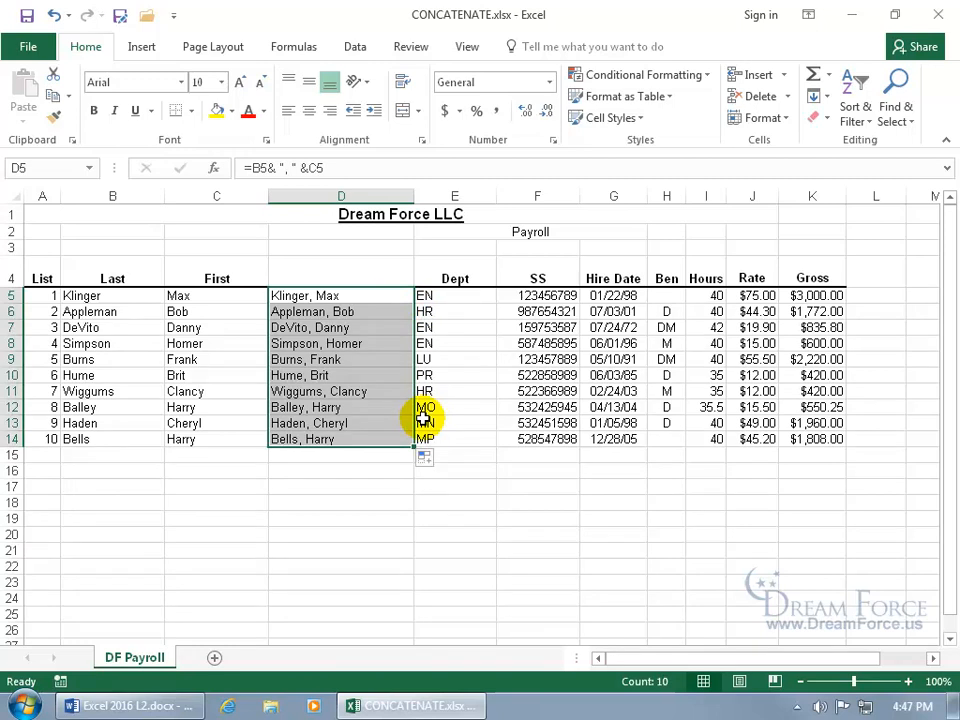
pyautogui.press('Delete')
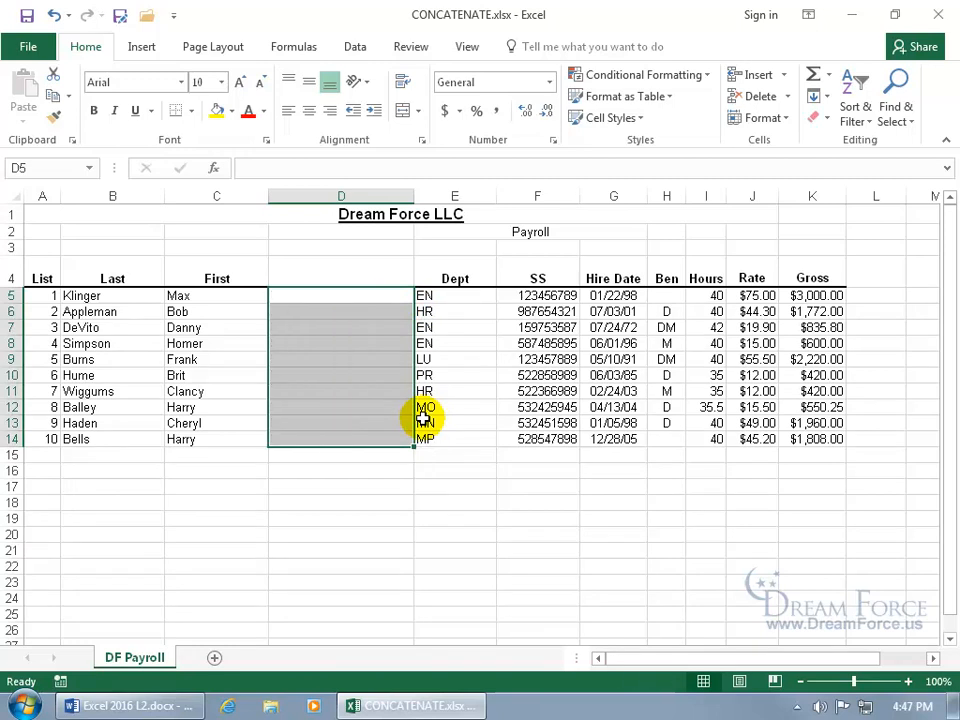
# Step: Join the last and first name in D5 with the CONCATENATE function, entering =CONCATENATE(B5,C5)
pyautogui.click(343, 295)
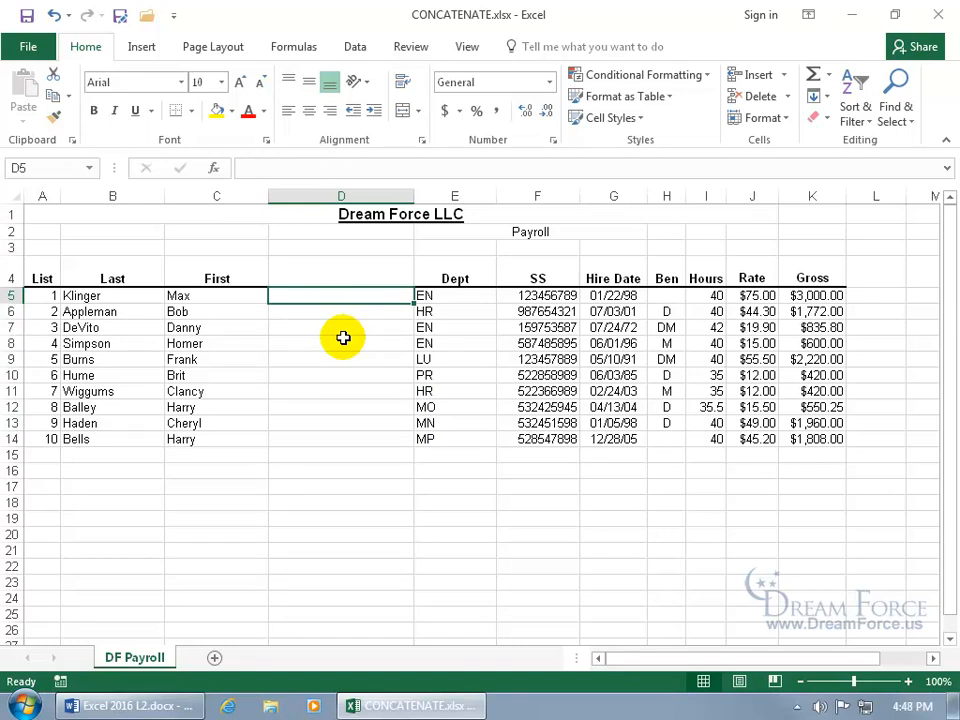
pyautogui.write('=con')
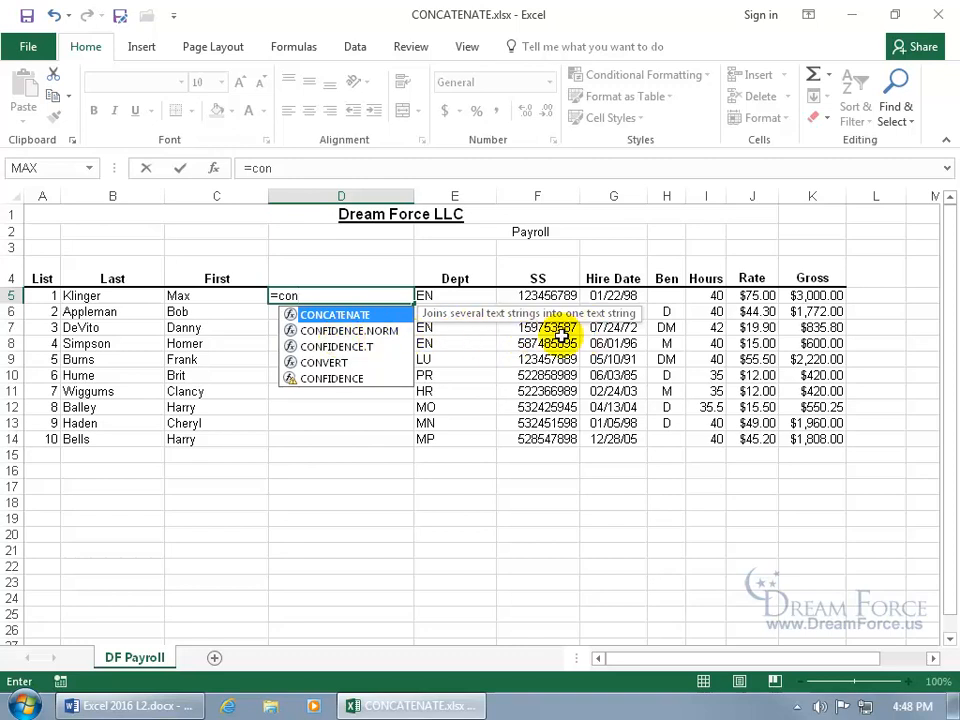
pyautogui.doubleClick(374, 316)
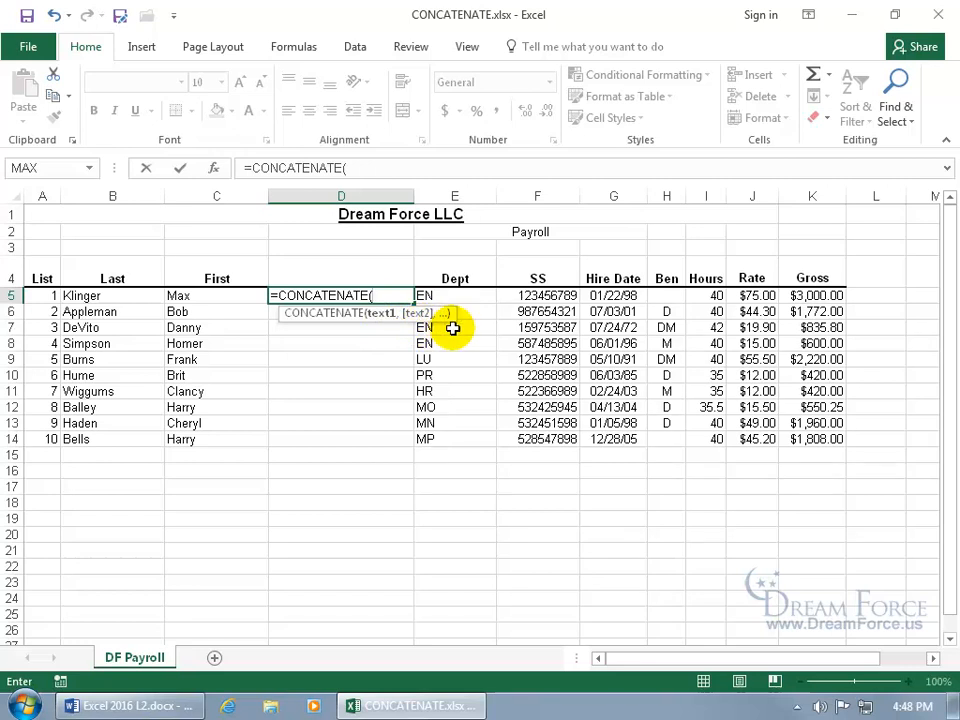
pyautogui.click(125, 297)
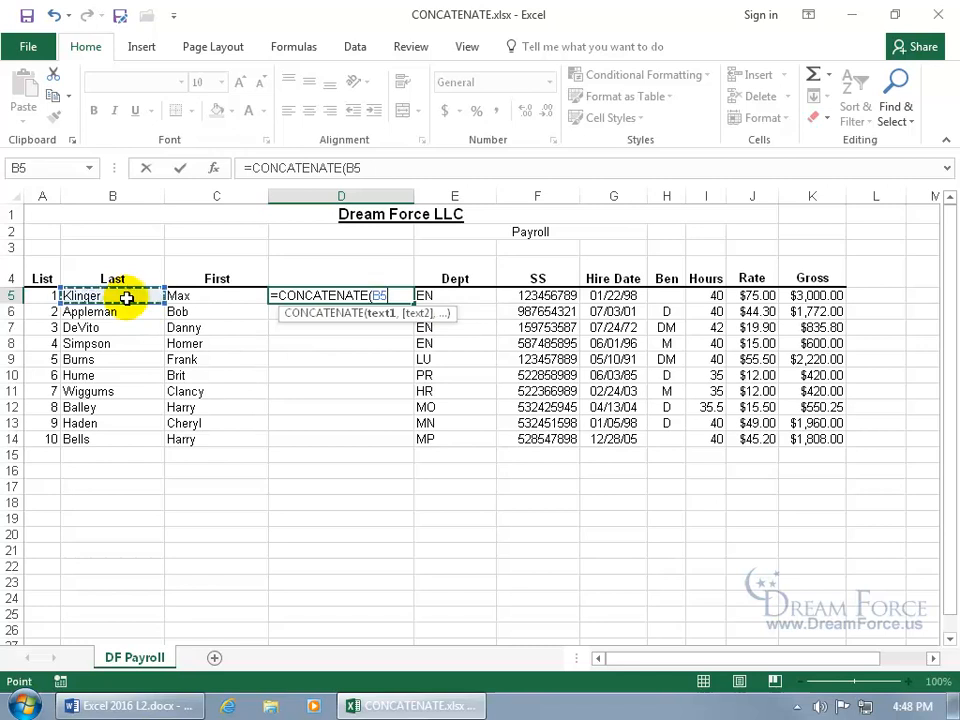
pyautogui.write(',')
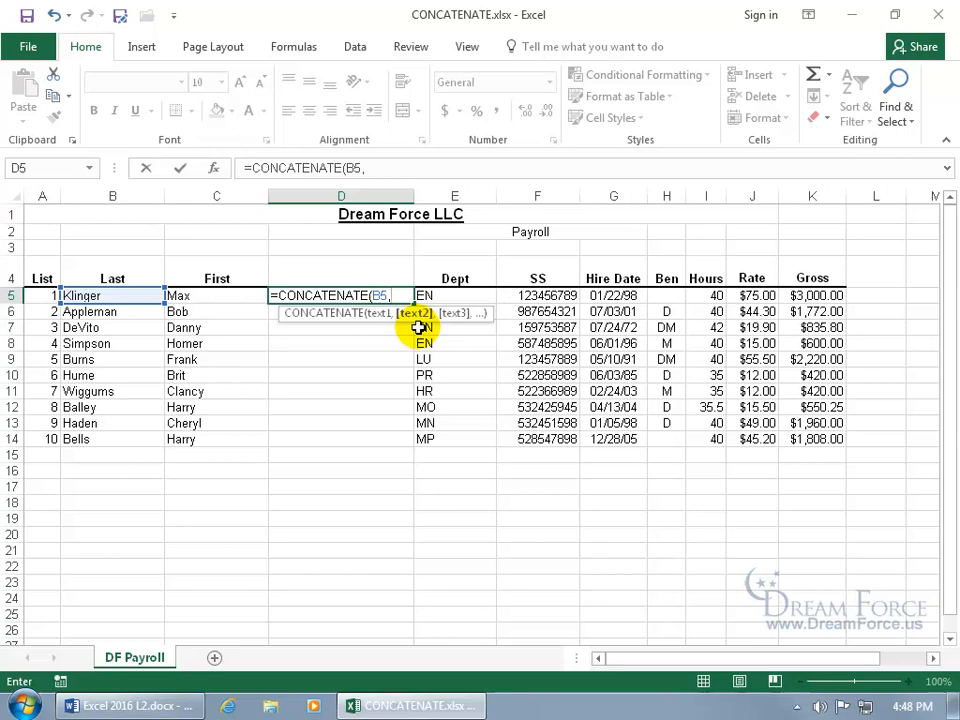
pyautogui.click(240, 295)
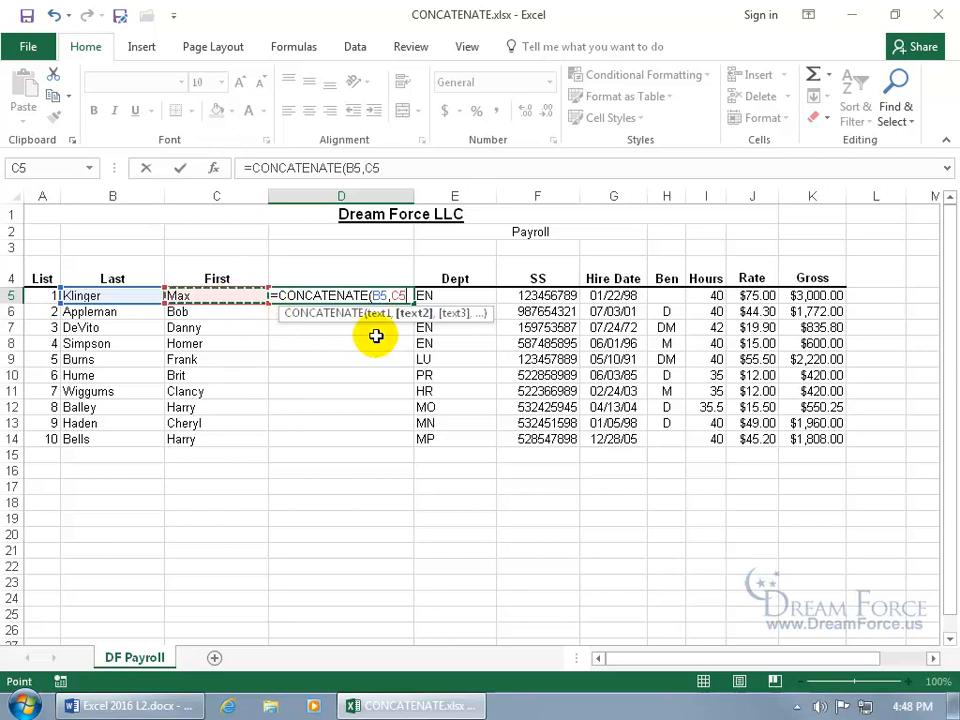
pyautogui.press('Return')
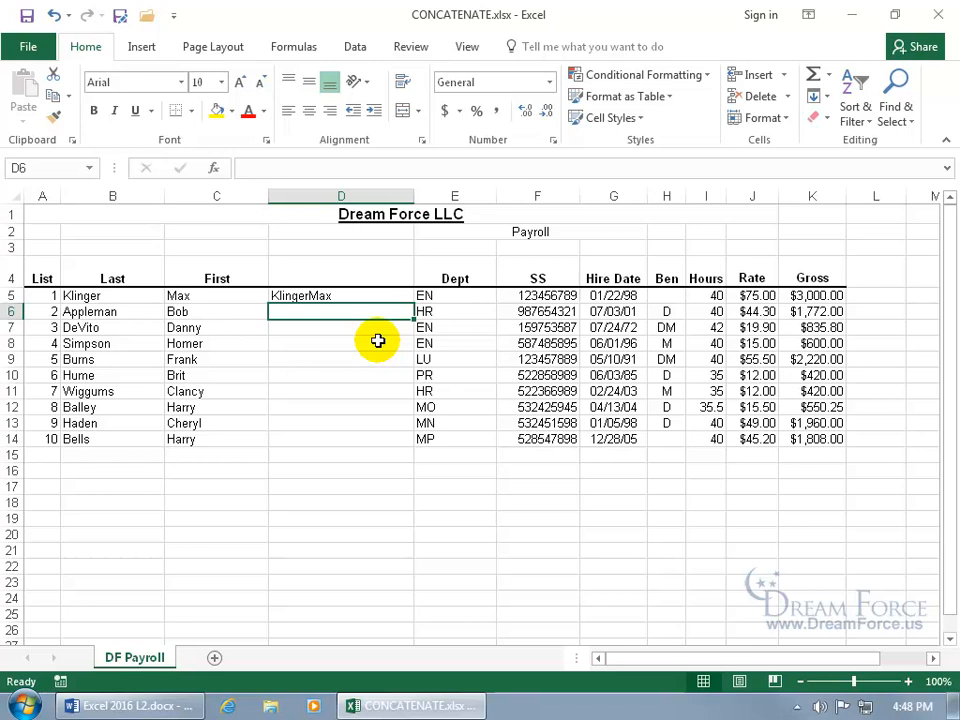
# Step: Insert a comma-and-space text argument between the two references in D5, making the formula =CONCATENATE(B5,", ",C5)
pyautogui.doubleClick(356, 297)
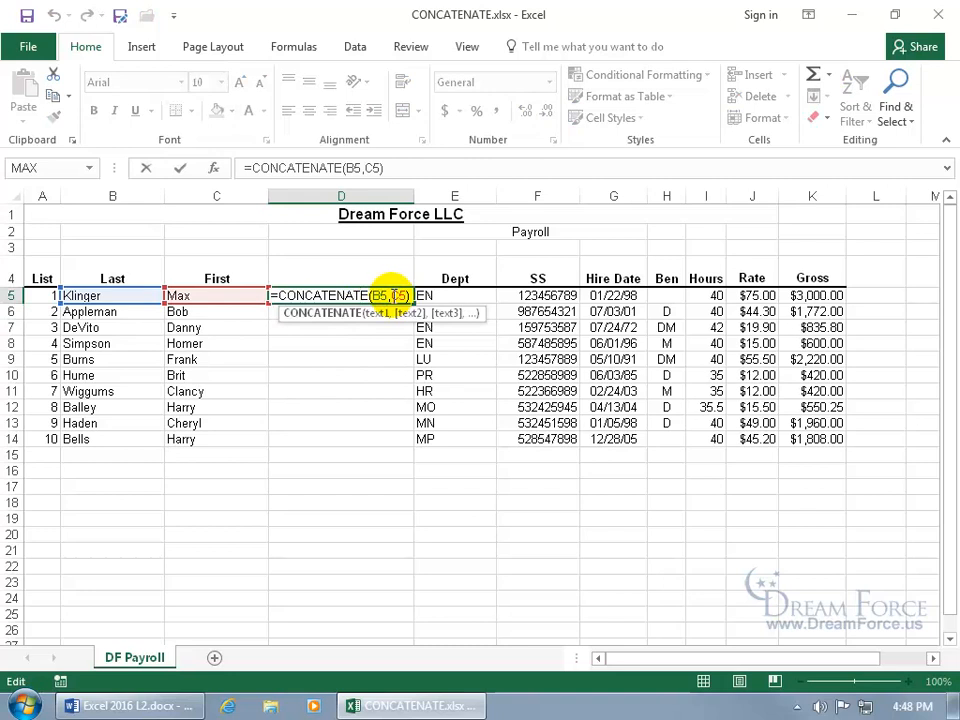
pyautogui.click(394, 296)
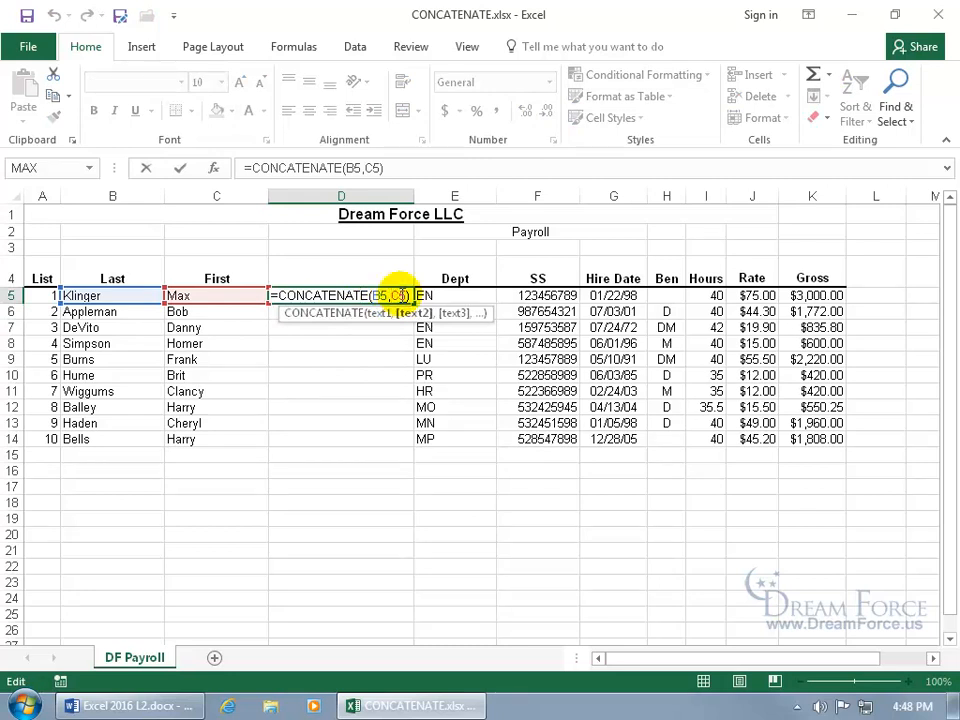
pyautogui.write('"')
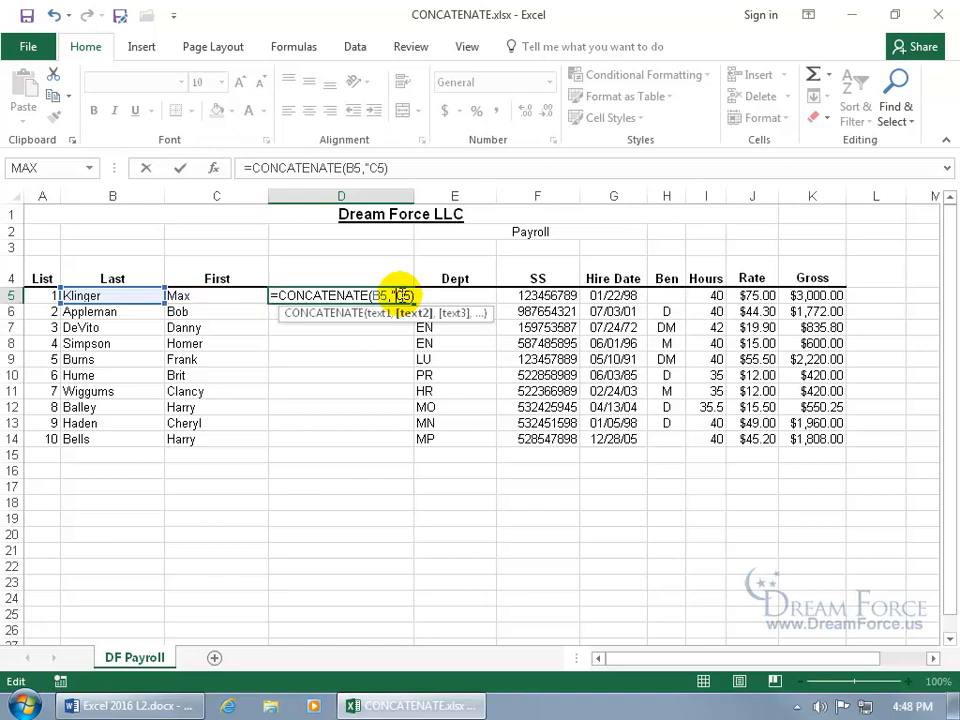
pyautogui.write(', ",')
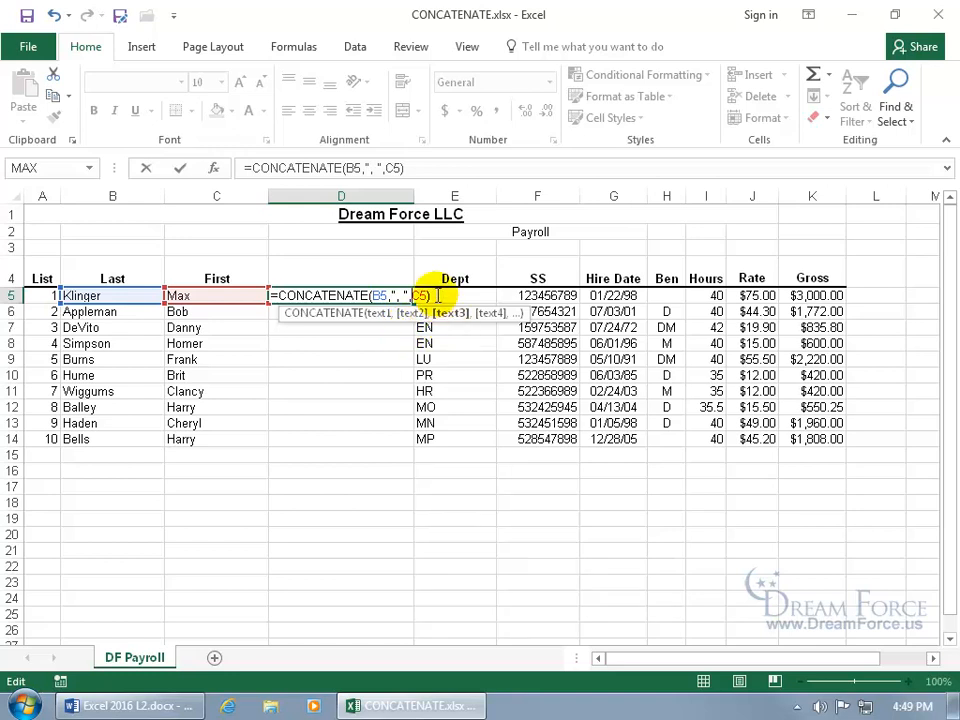
pyautogui.press('Return')
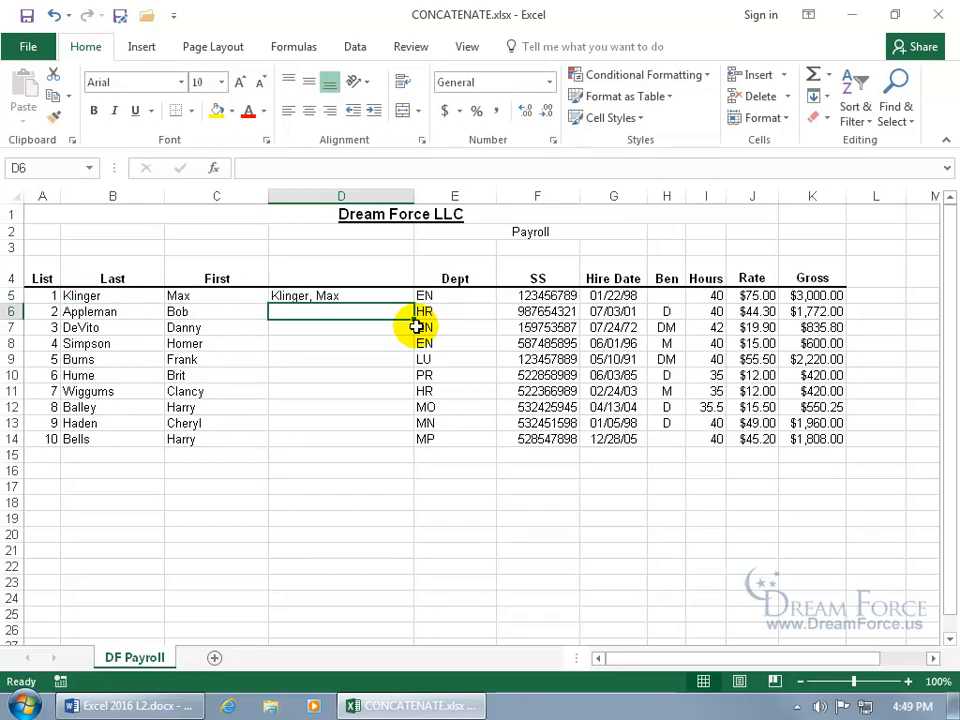
# Step: Nest the D5 formula inside the UPPER function so it reads =UPPER(CONCATENATE(B5,", ",C5))
pyautogui.doubleClick(318, 295)
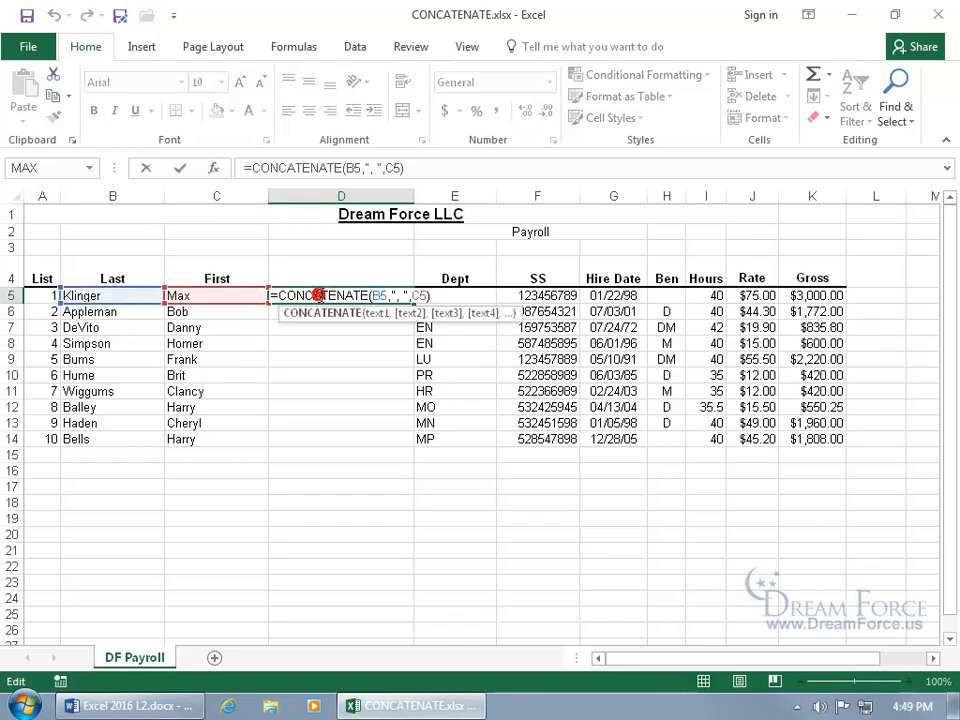
pyautogui.click(276, 295)
pyautogui.write('p')
pyautogui.press('BackSpace')
pyautogui.write('up')
pyautogui.press('Tab')
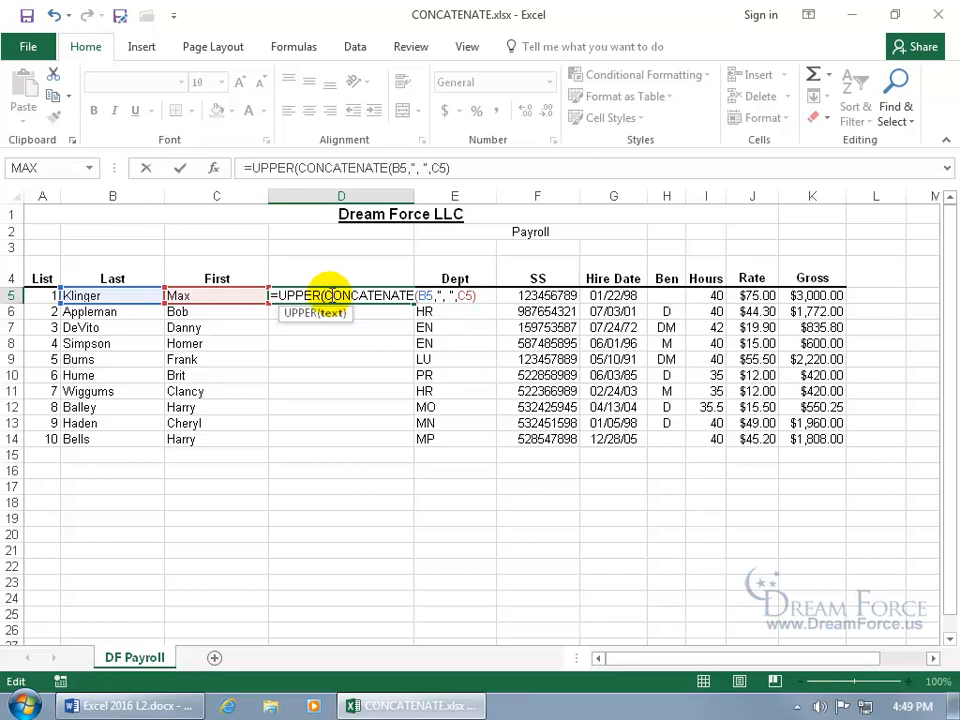
pyautogui.click(478, 297)
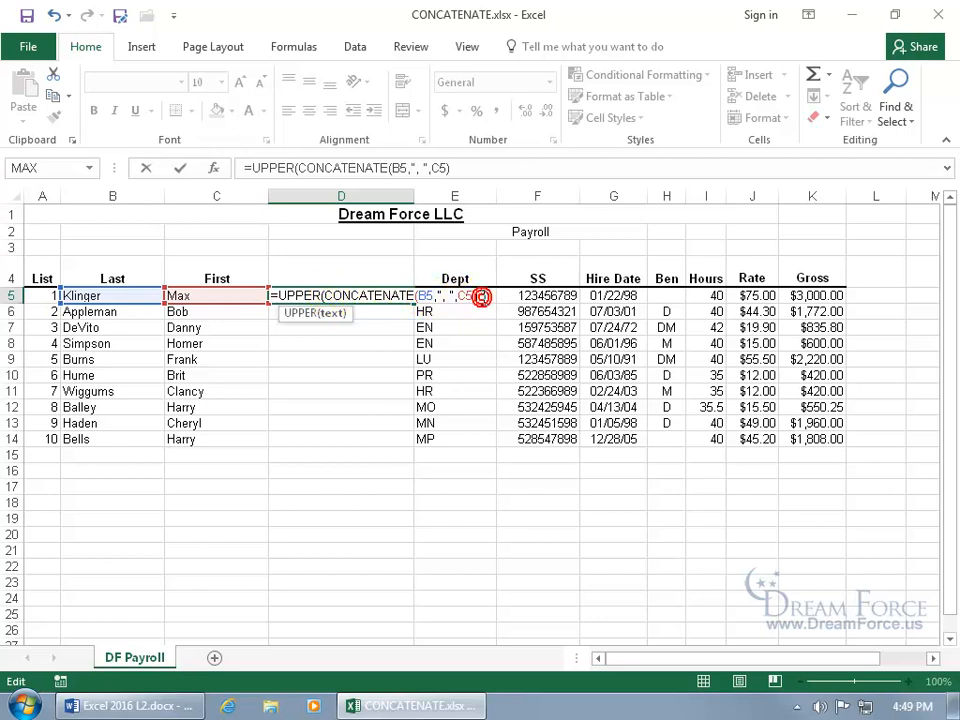
pyautogui.write(')')
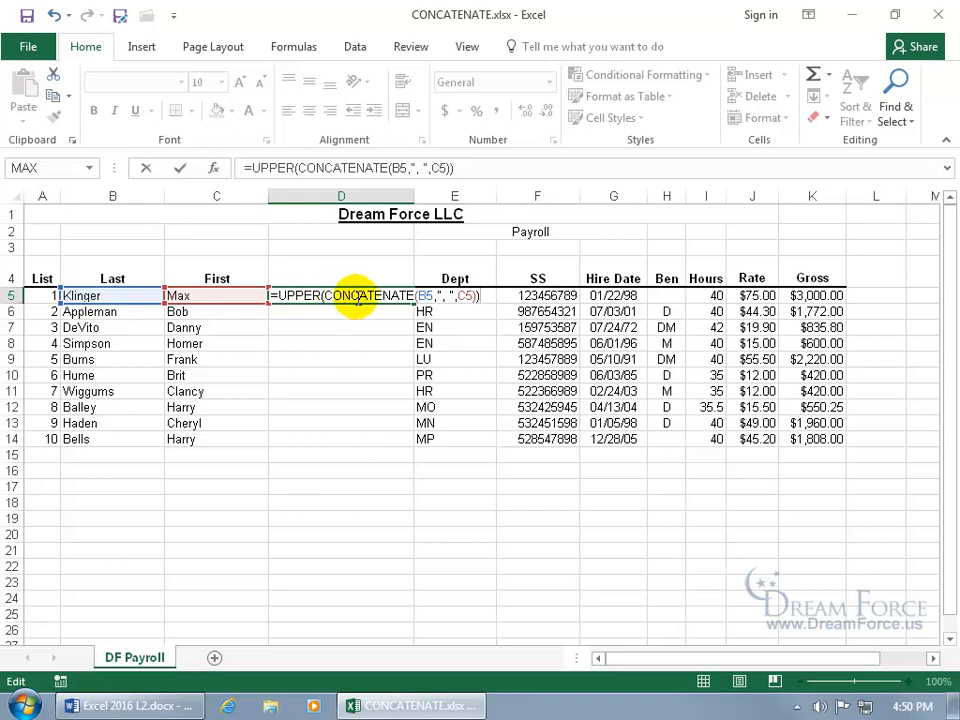
pyautogui.press('Return')
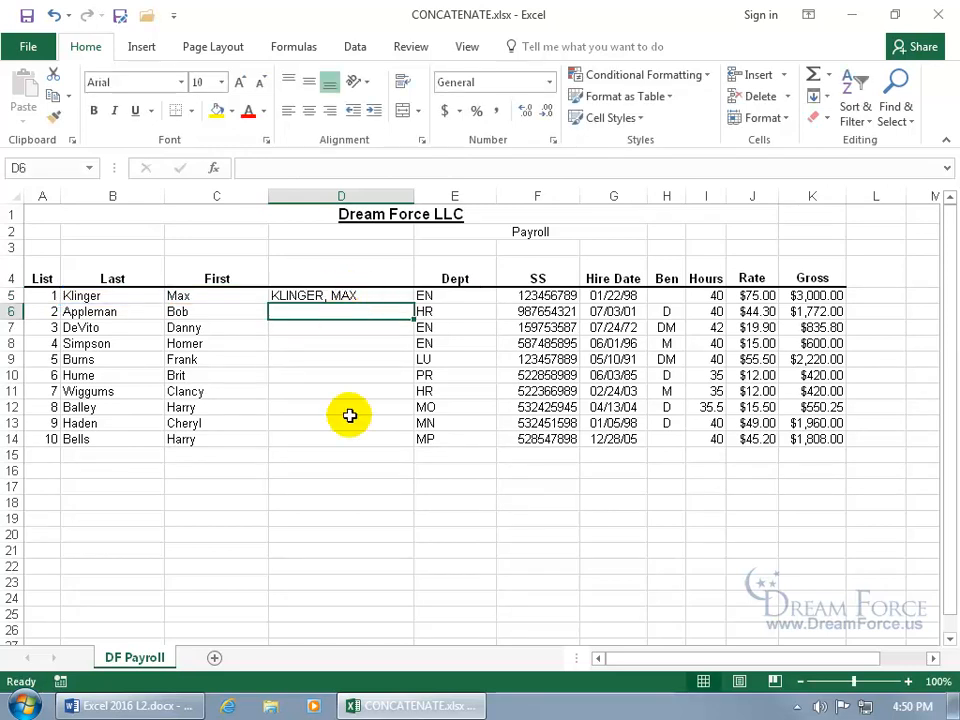
# Step: Replace the formula in D5 with its value by pasting values over the copied cell, and clear the cell's contents
pyautogui.click(340, 293)
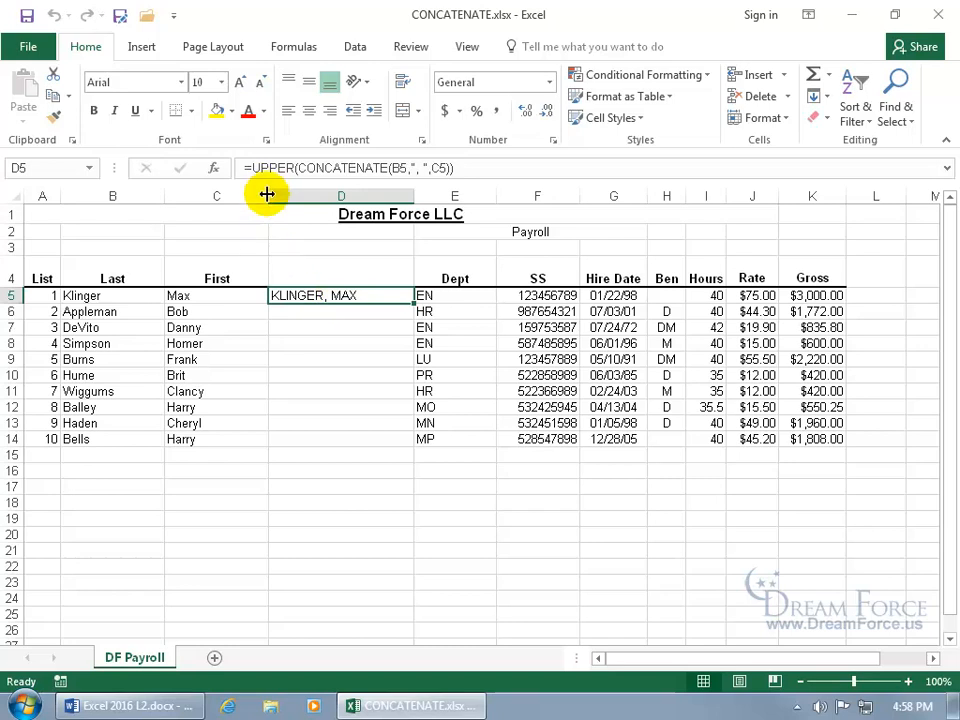
pyautogui.rightClick(358, 298)
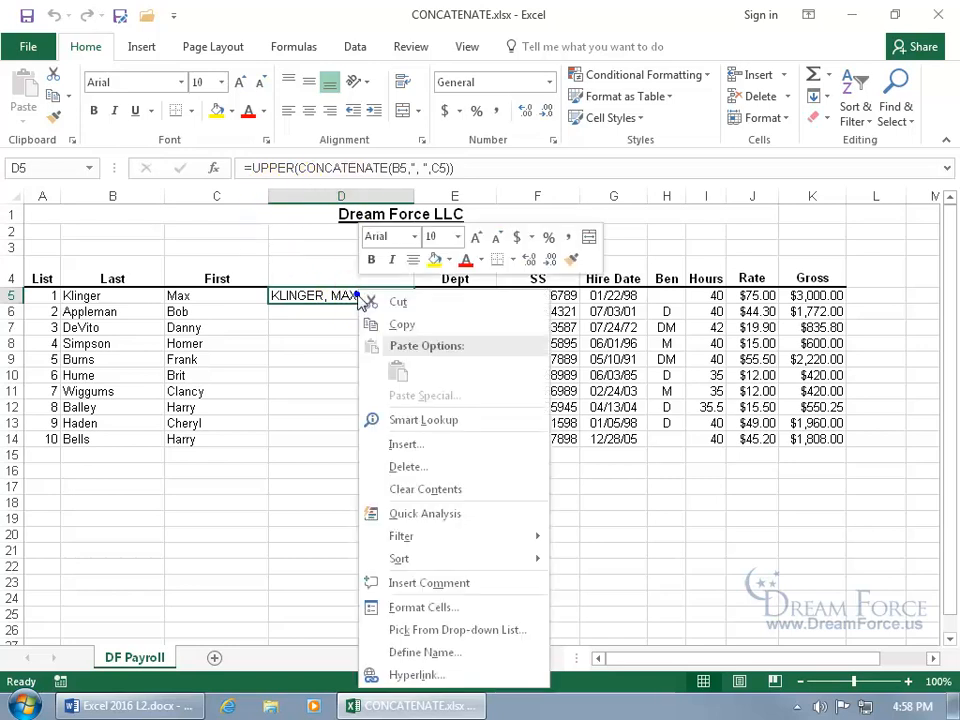
pyautogui.click(386, 322)
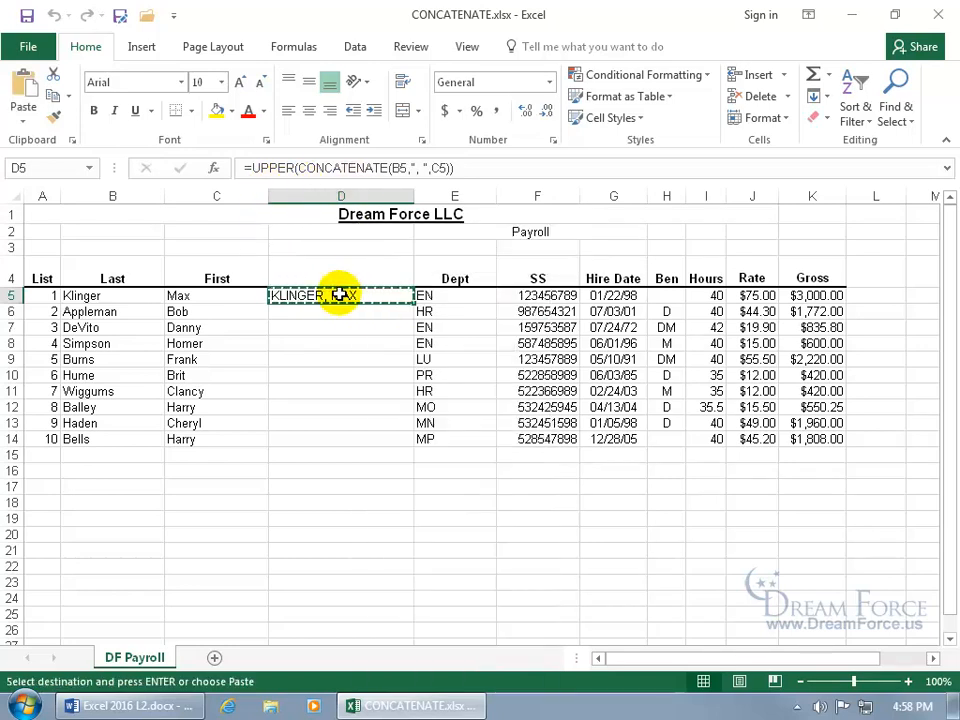
pyautogui.rightClick(341, 296)
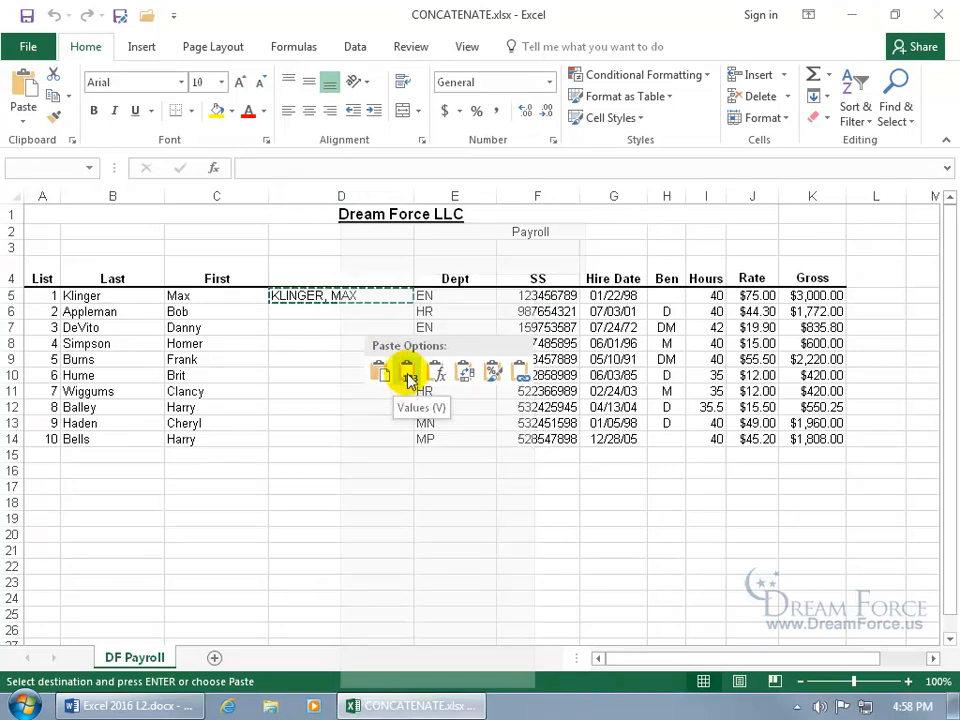
pyautogui.click(408, 380)
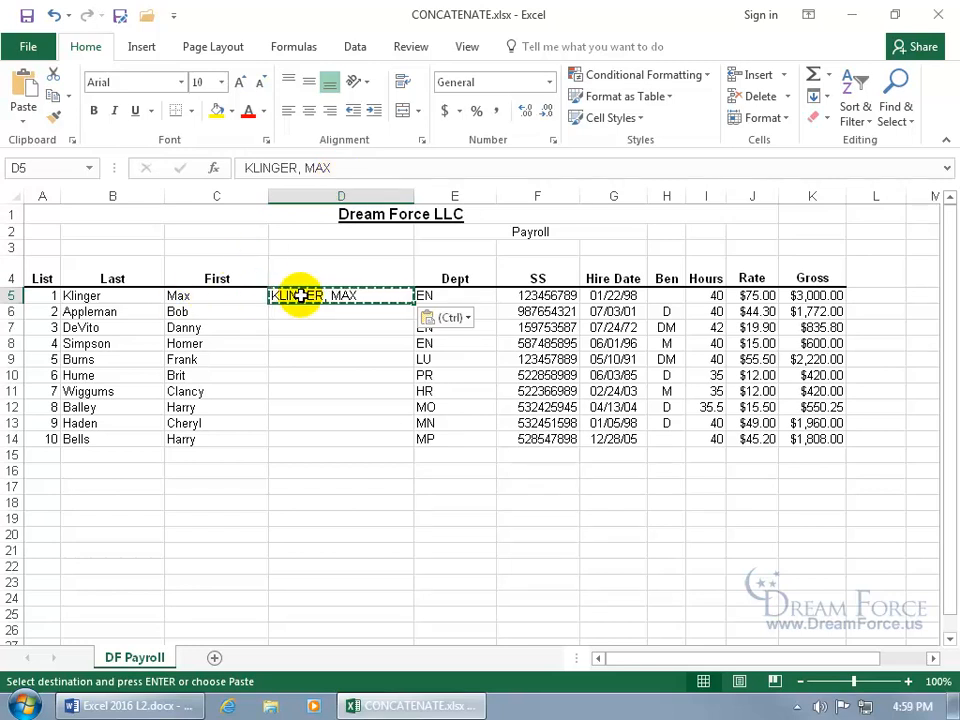
pyautogui.press('Escape')
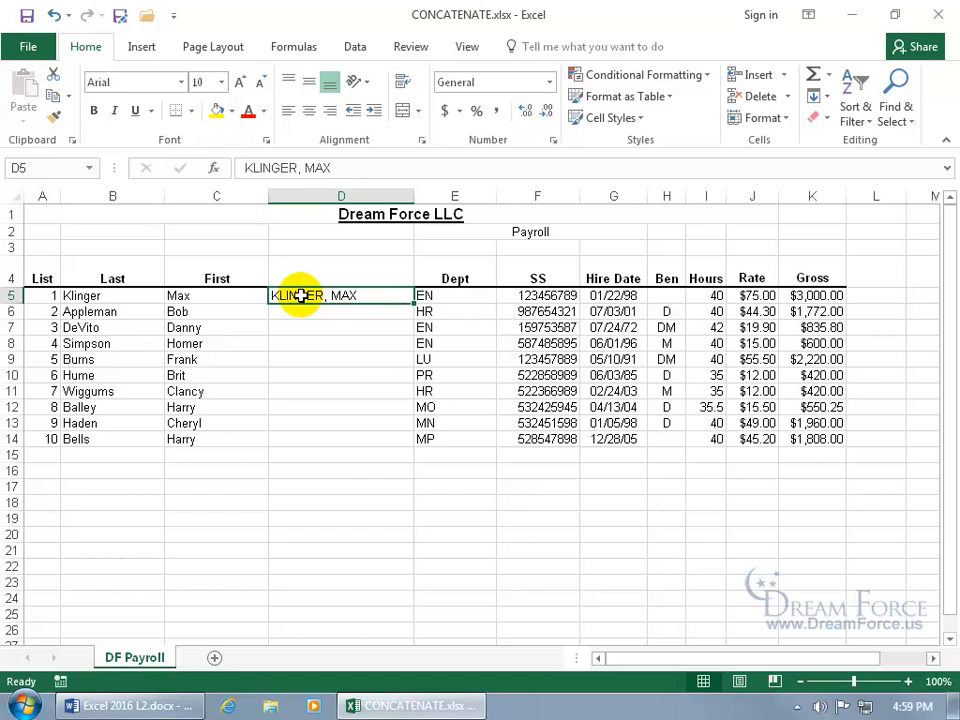
pyautogui.press('Delete')
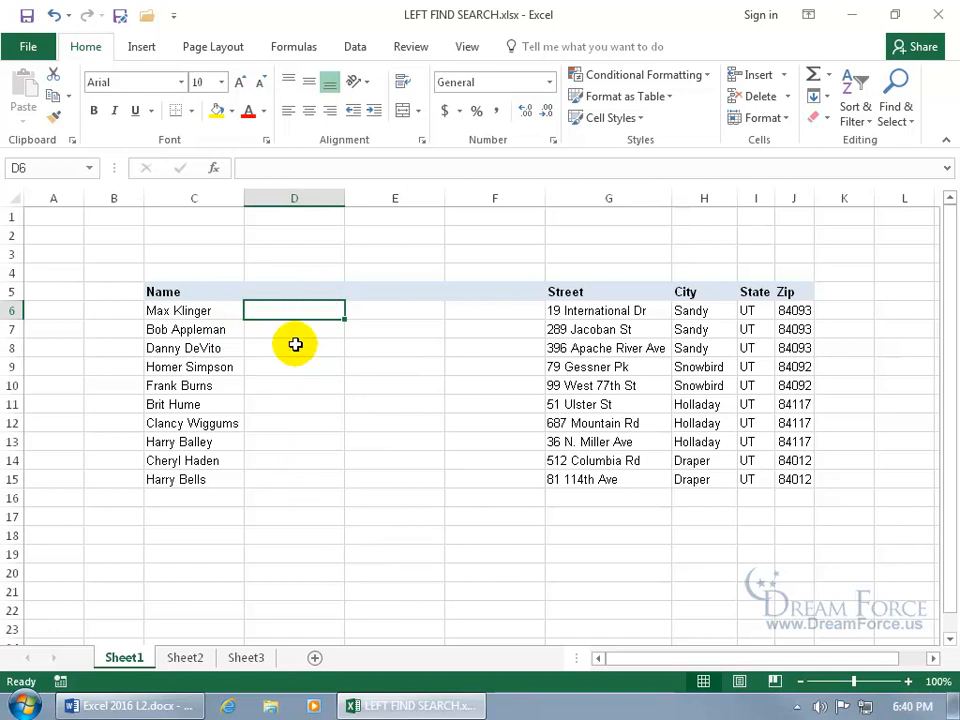
# Step: Extract the first three characters of the name in C6 by entering the formula =LEFT(C6,3) in D6
pyautogui.write('=lef')
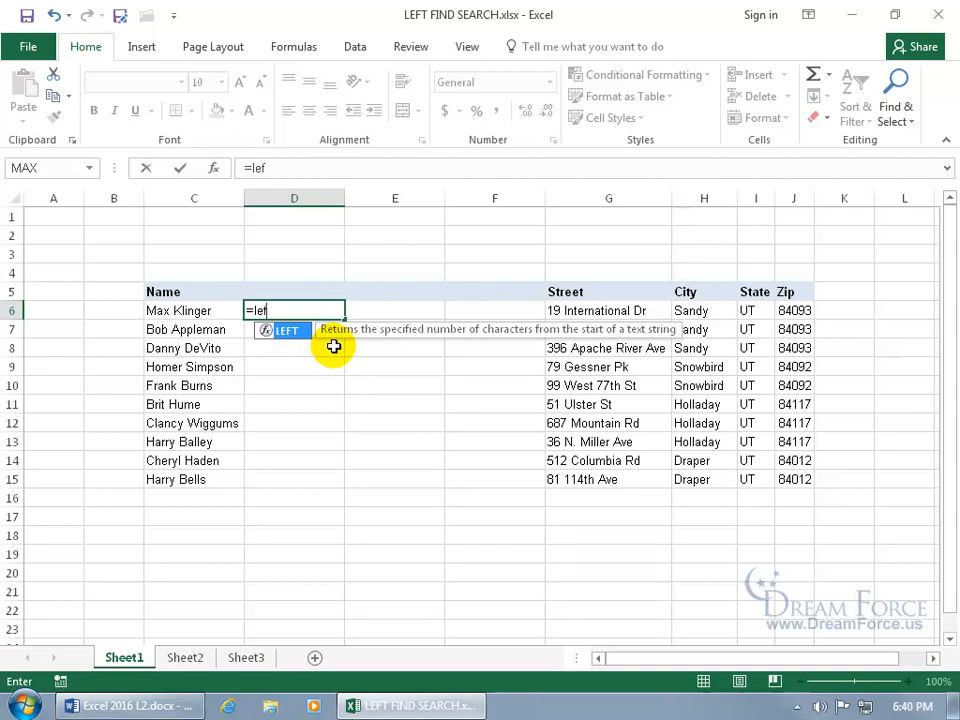
pyautogui.press('Tab')
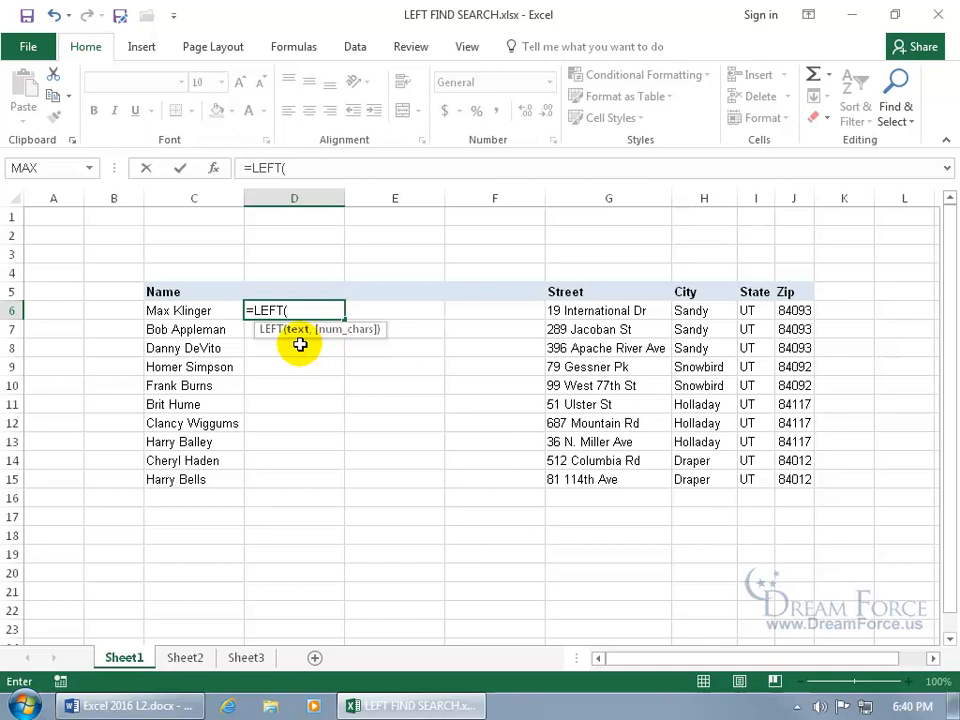
pyautogui.click(212, 312)
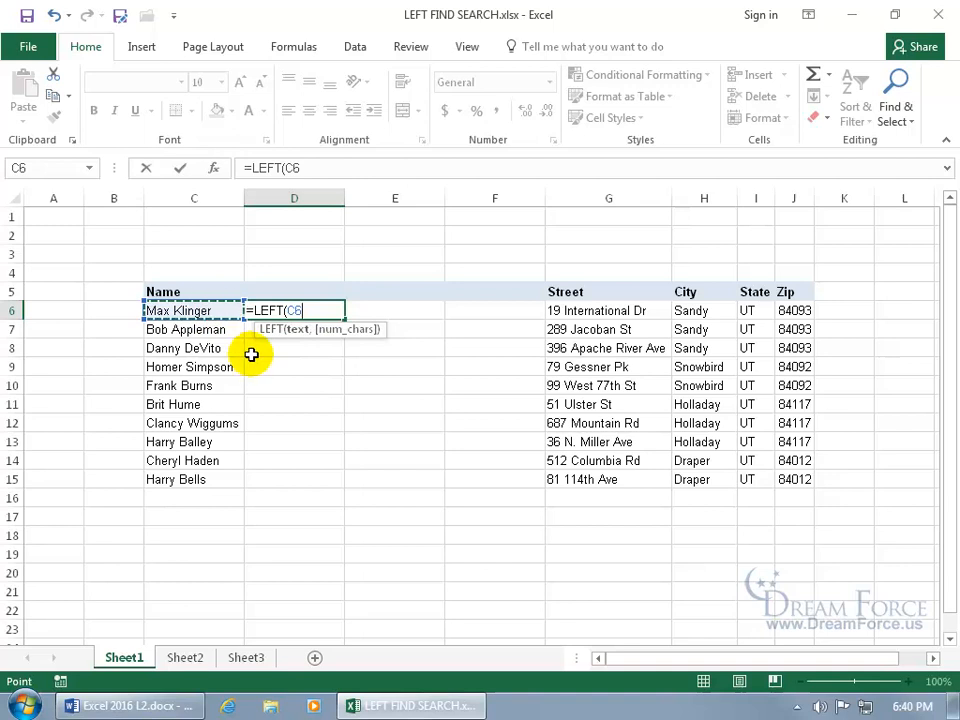
pyautogui.write(',')
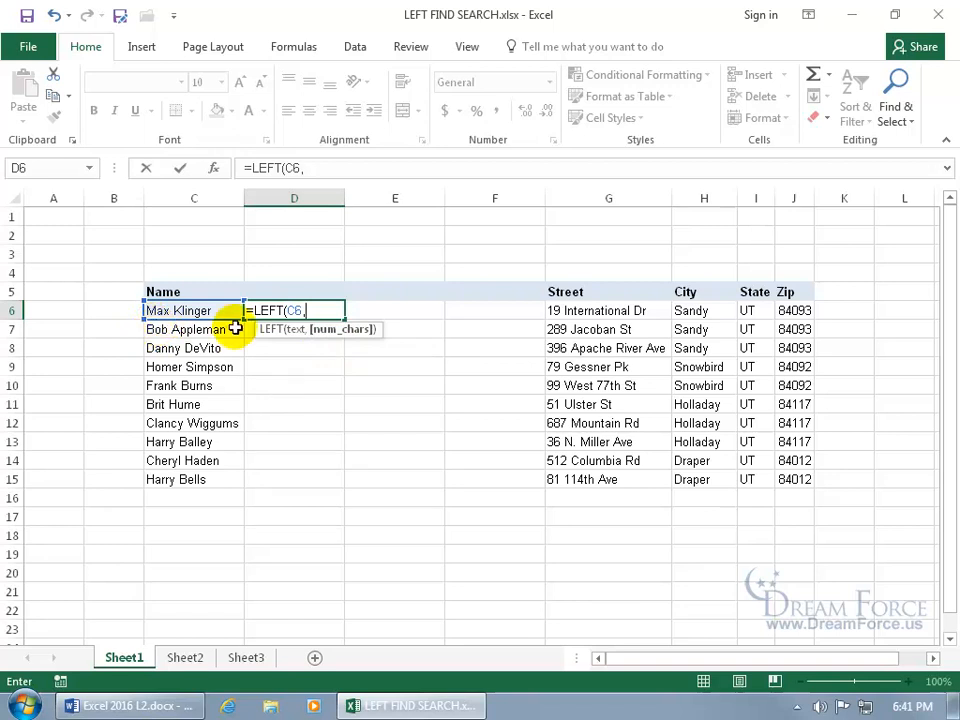
pyautogui.write('3')
pyautogui.press('Return')
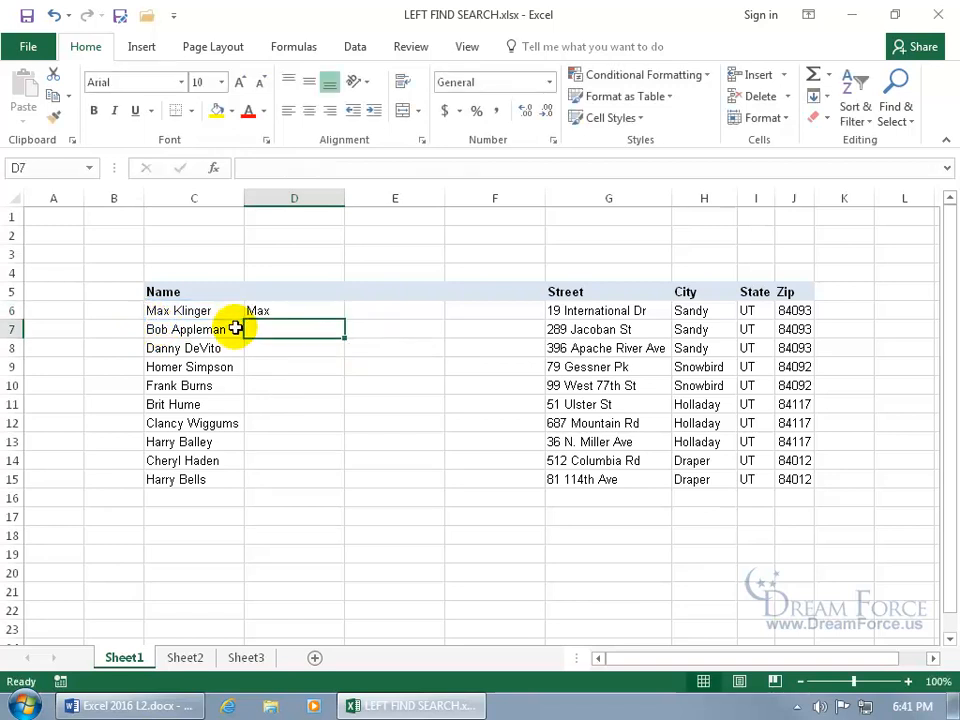
# Step: Fill the D6 formula down to D15 and clear the copied formulas from D7:D15
pyautogui.click(339, 309)
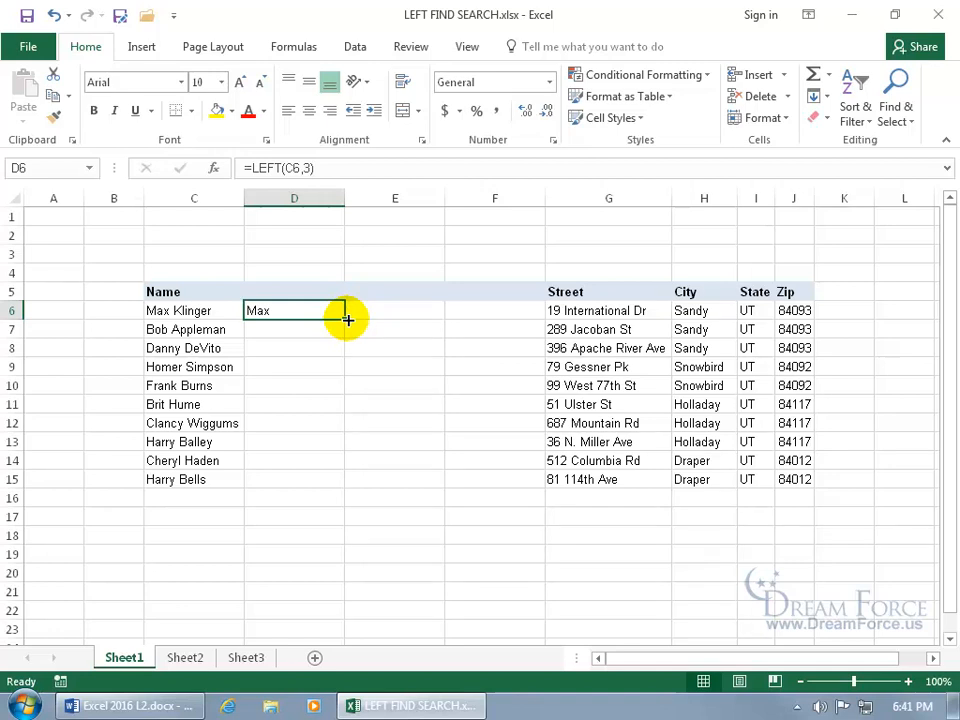
pyautogui.doubleClick(346, 319)
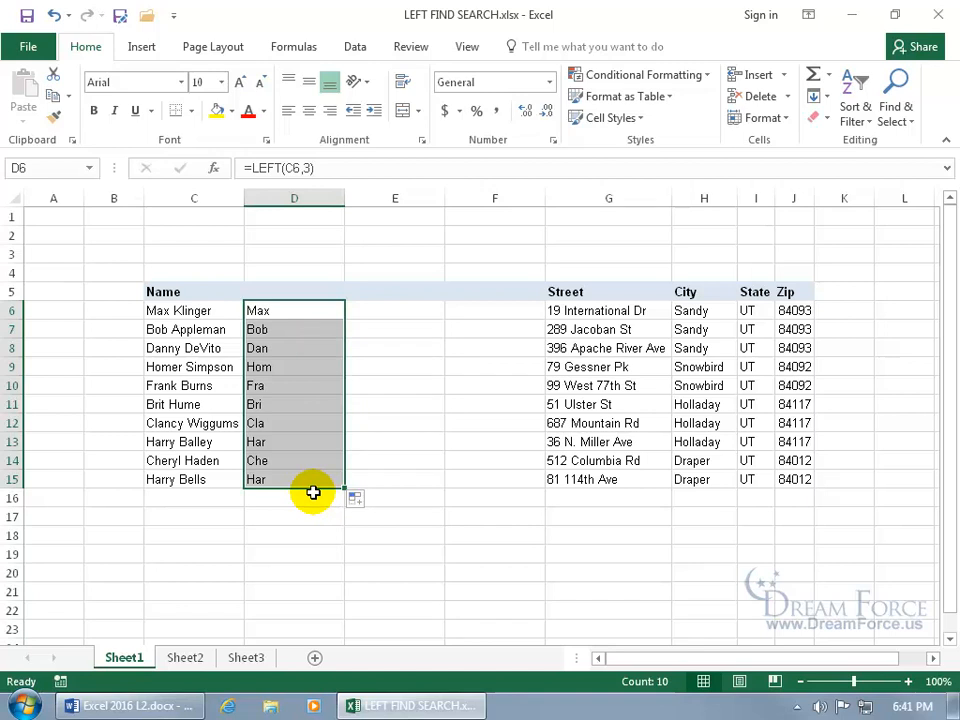
pyautogui.click(282, 405)
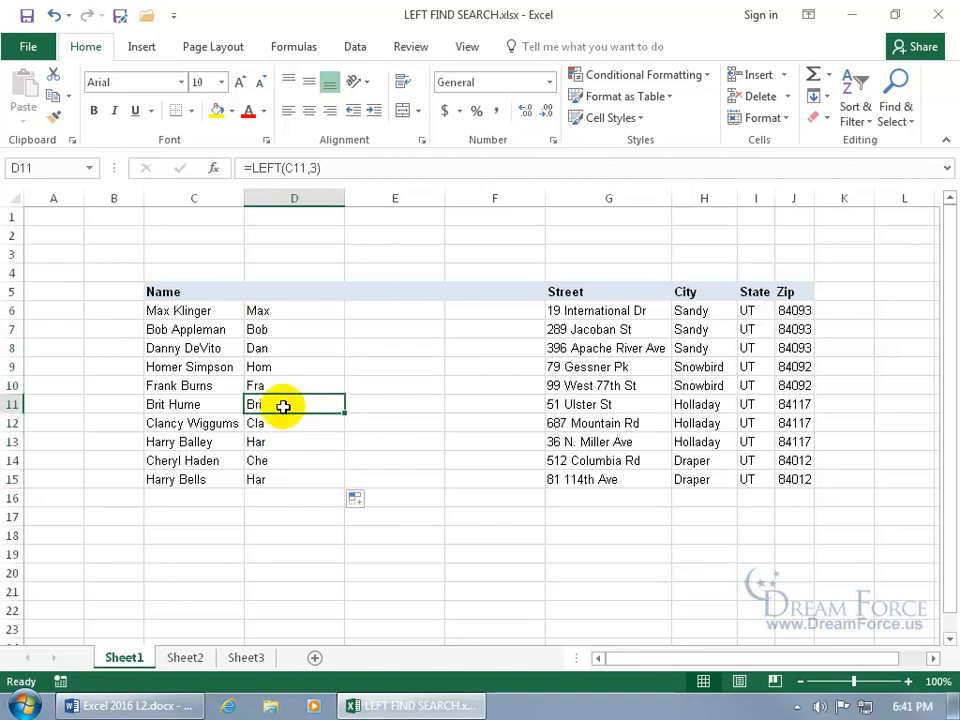
pyautogui.moveTo(285, 330); pyautogui.dragTo(285, 476)
pyautogui.press('Delete')
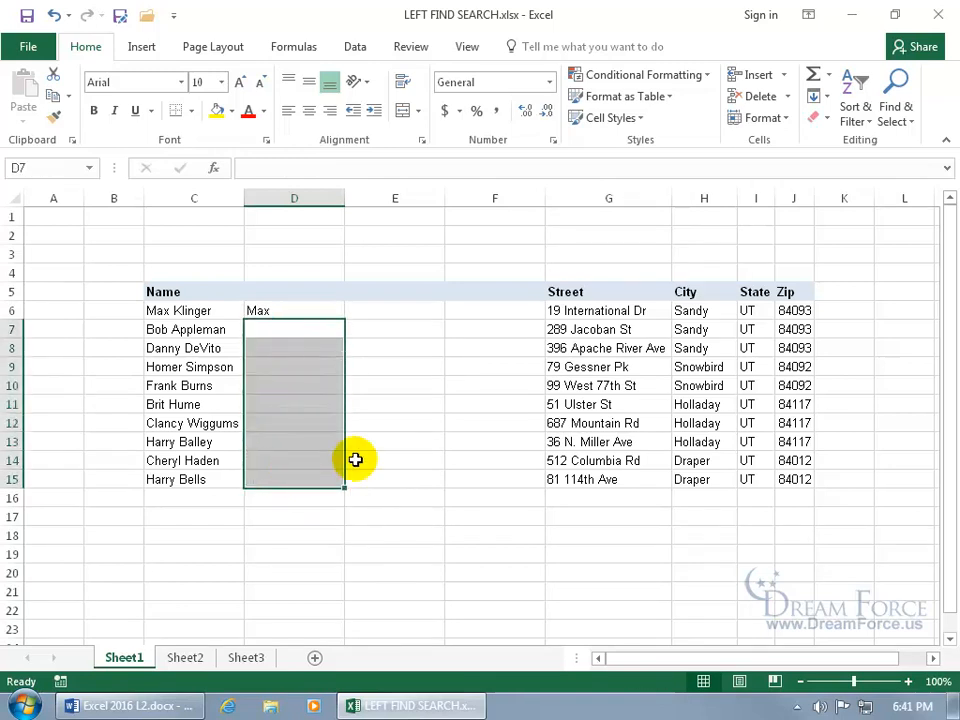
# Step: Replace the character count 3 in the D6 LEFT formula with a nested FIND function
pyautogui.click(296, 306)
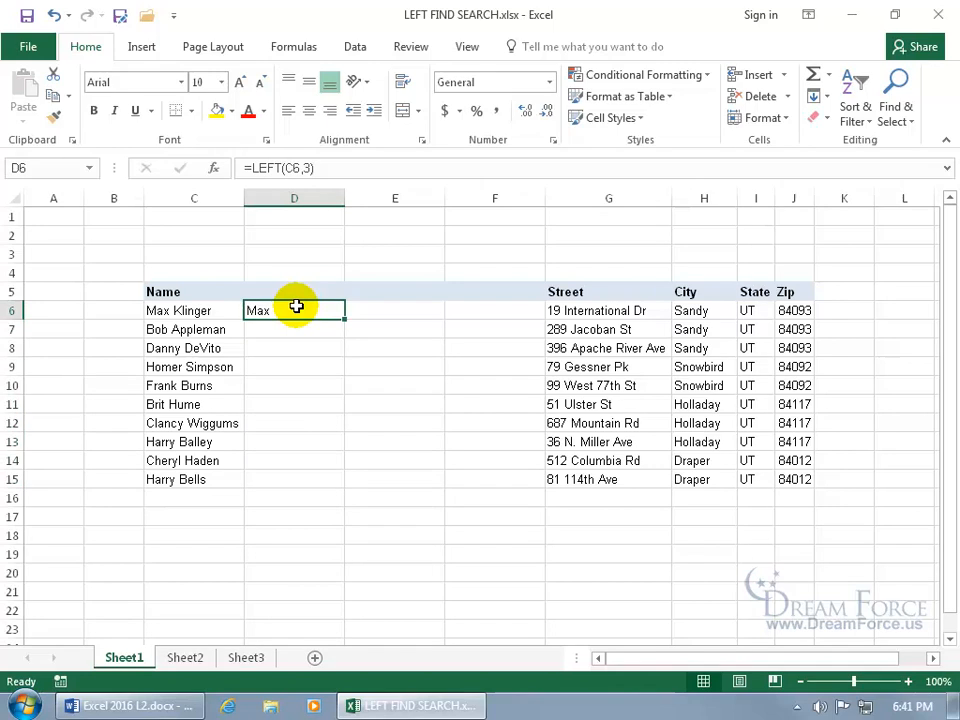
pyautogui.doubleClick(285, 310)
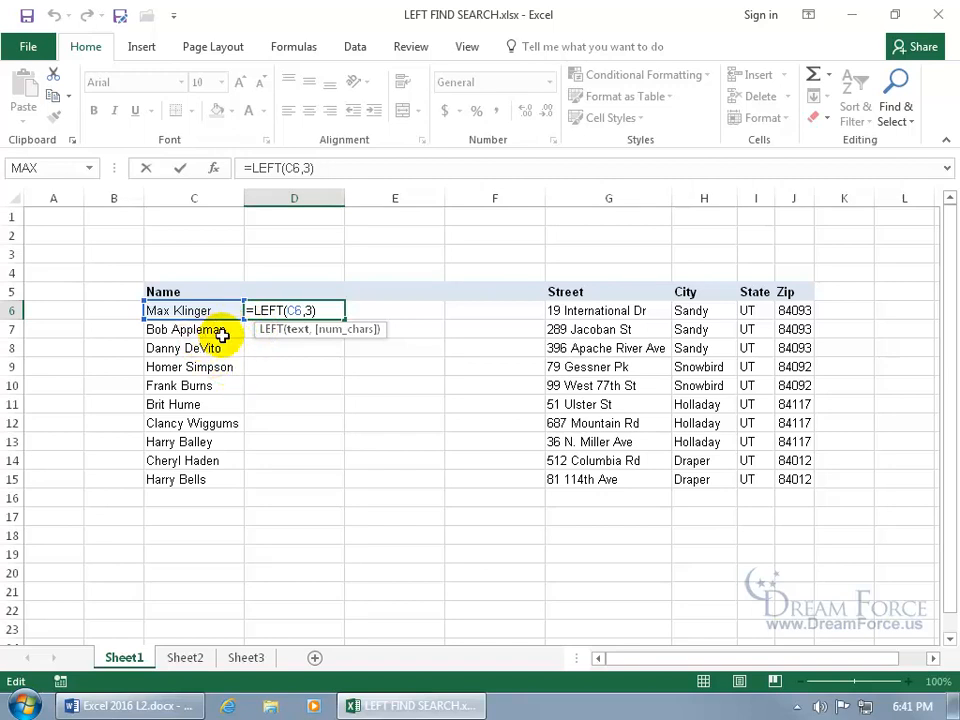
pyautogui.doubleClick(306, 311)
pyautogui.press('BackSpace')
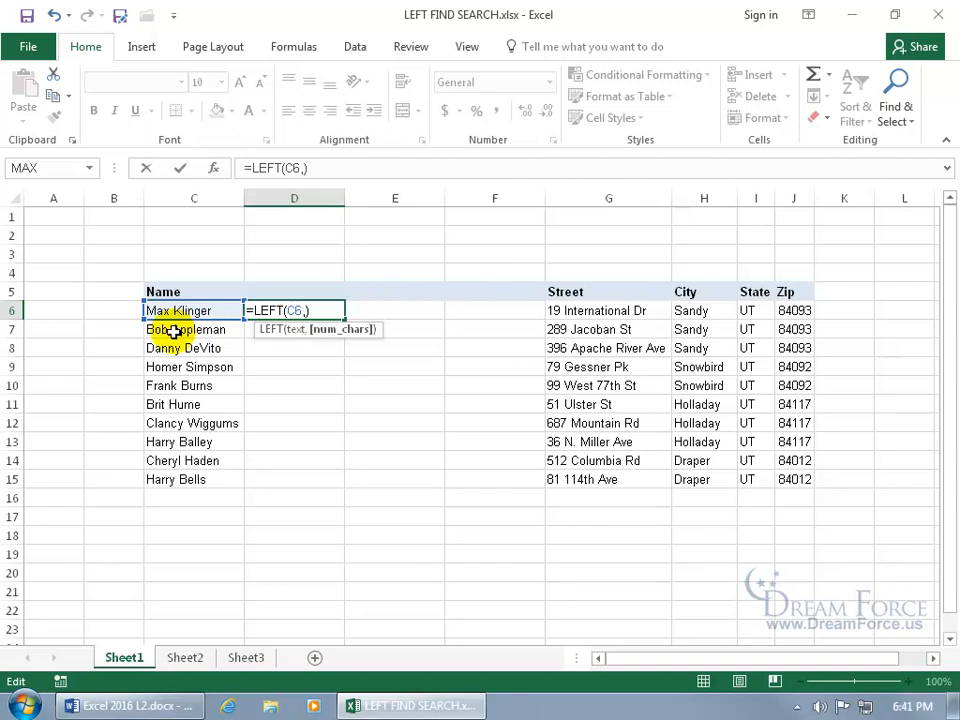
pyautogui.write('f')
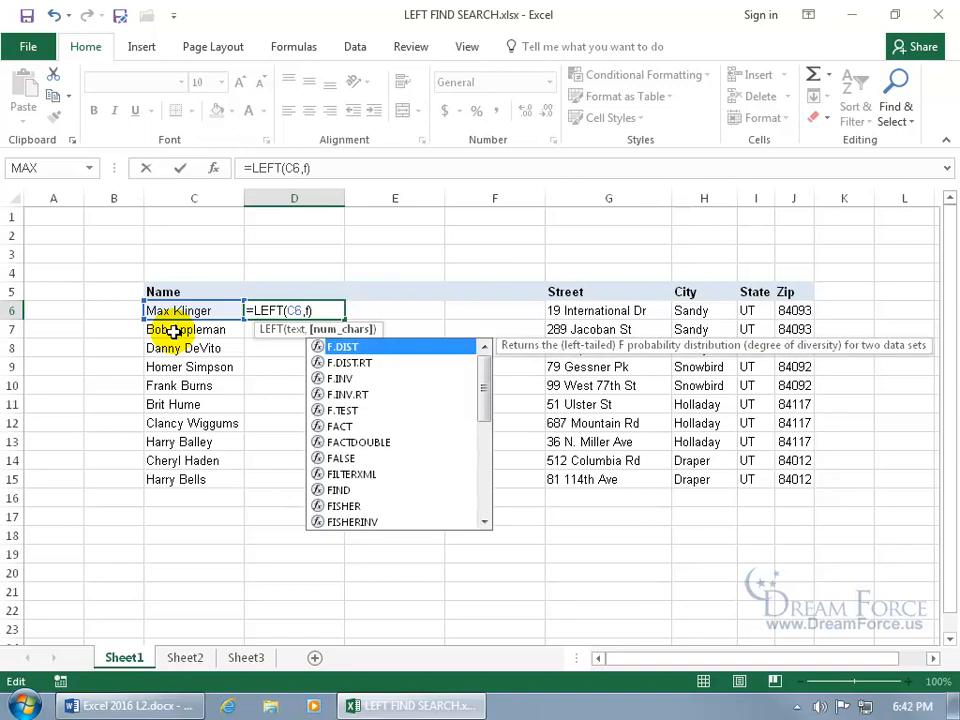
pyautogui.write('in')
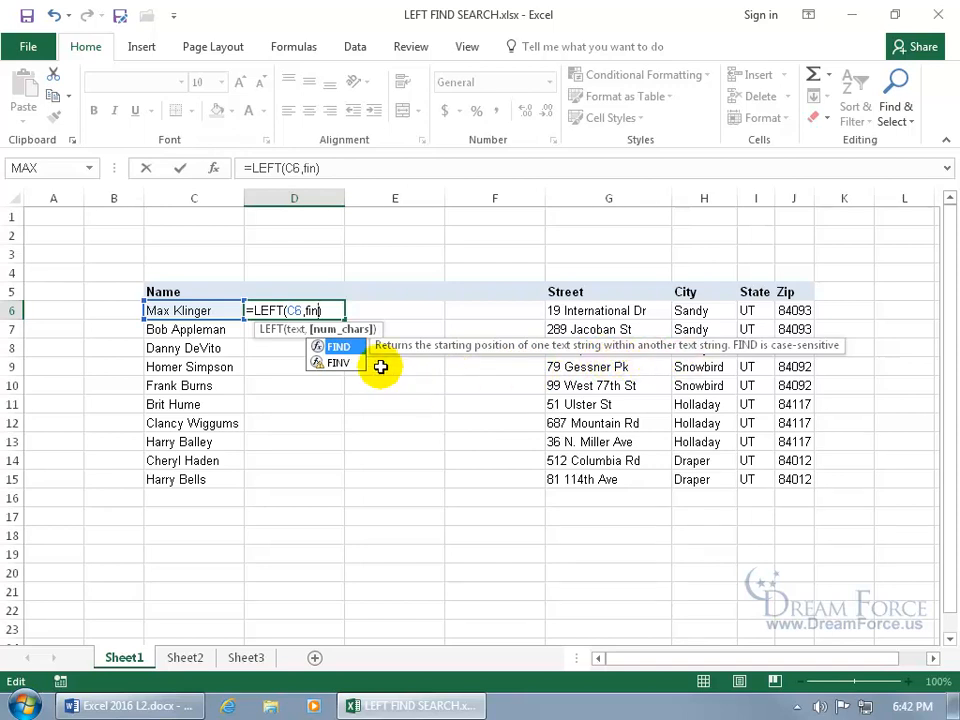
pyautogui.press('Tab')
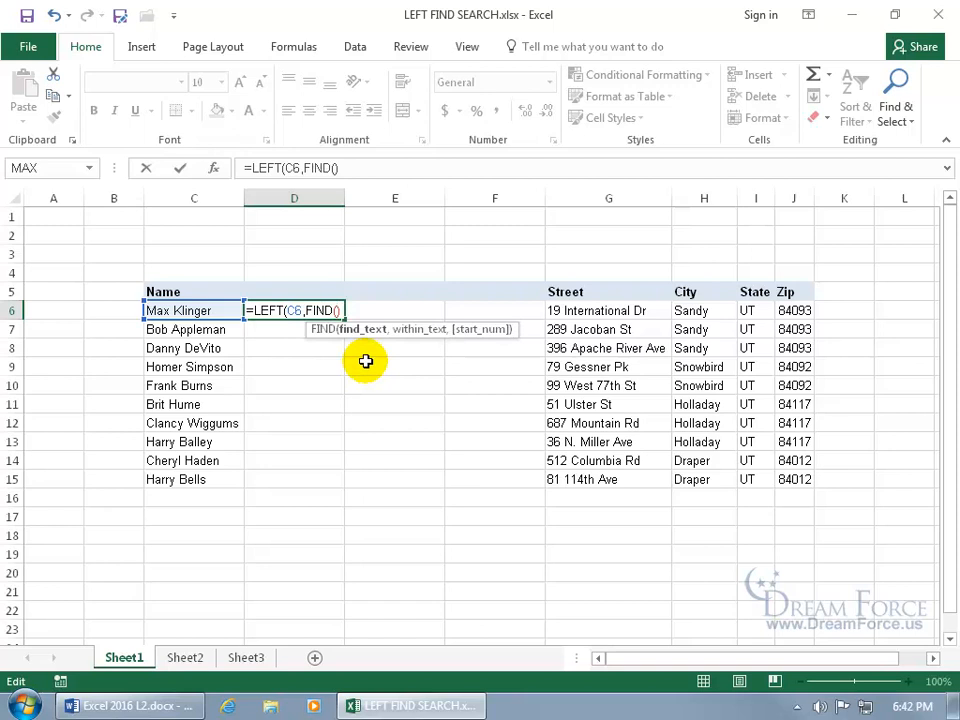
pyautogui.write(')')
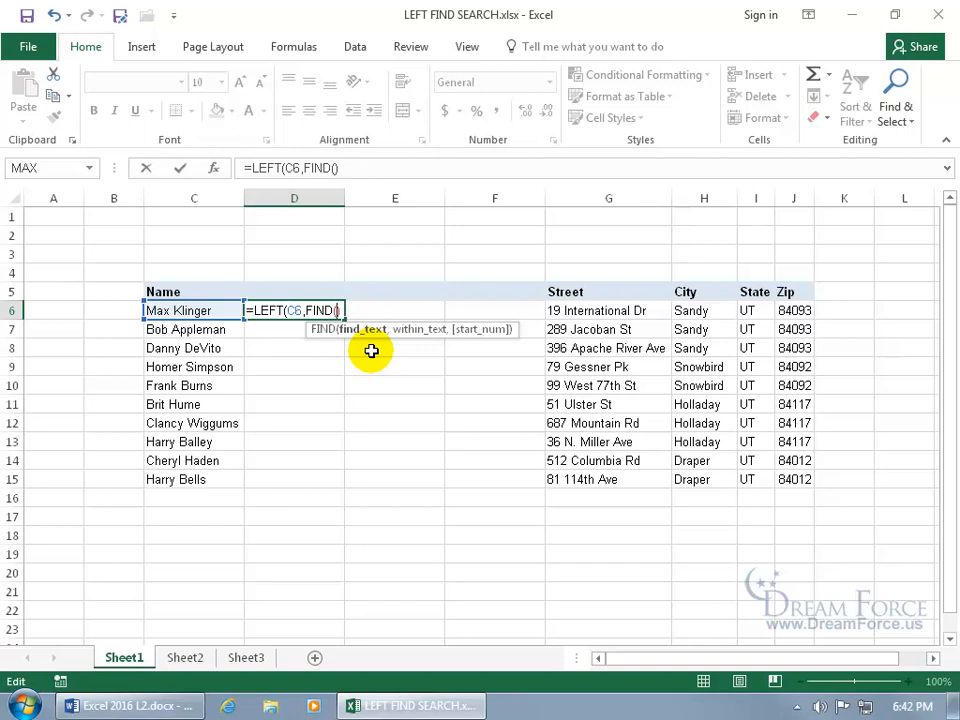
# Step: Make FIND search for a space within C6, completing the D6 formula as =LEFT(C6,FIND(" ",C6))
pyautogui.write('" ",')
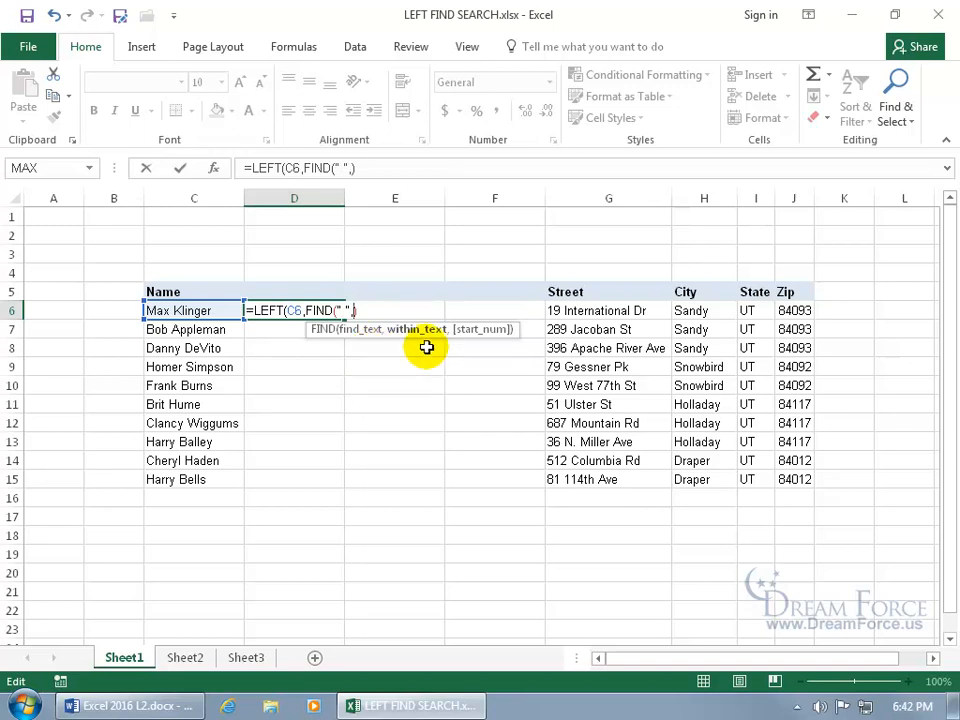
pyautogui.click(216, 310)
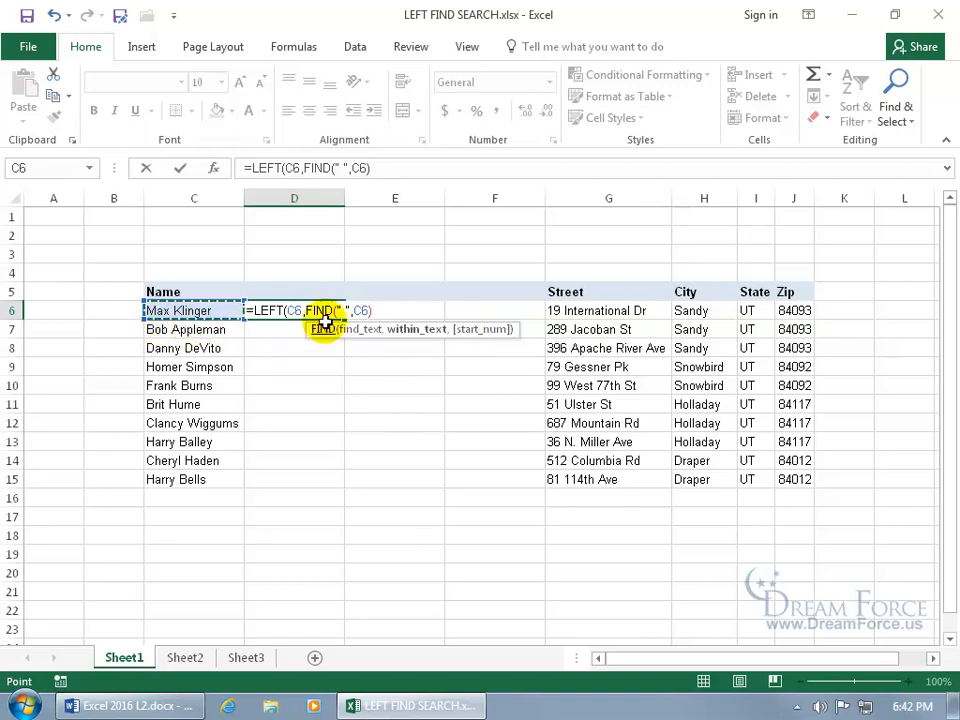
pyautogui.click(390, 310)
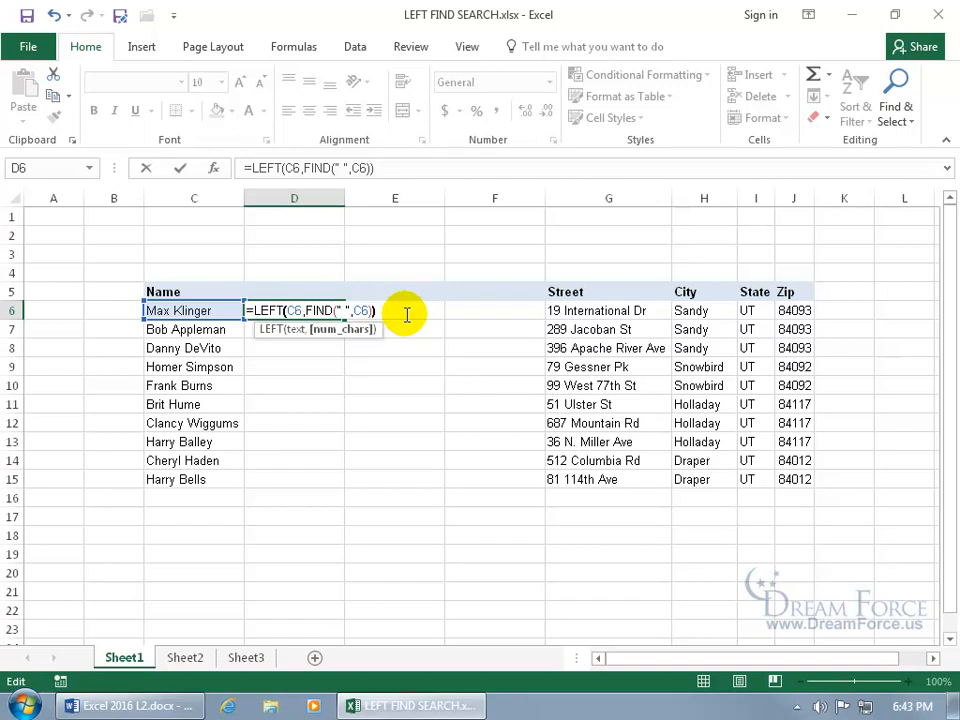
pyautogui.write(')')
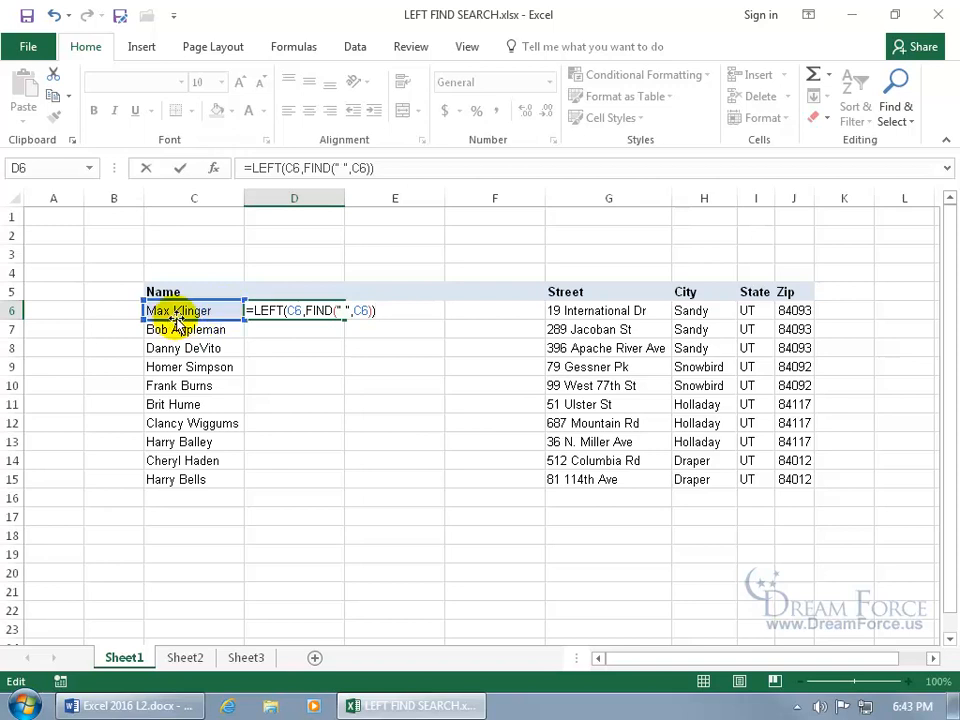
pyautogui.press('Return')
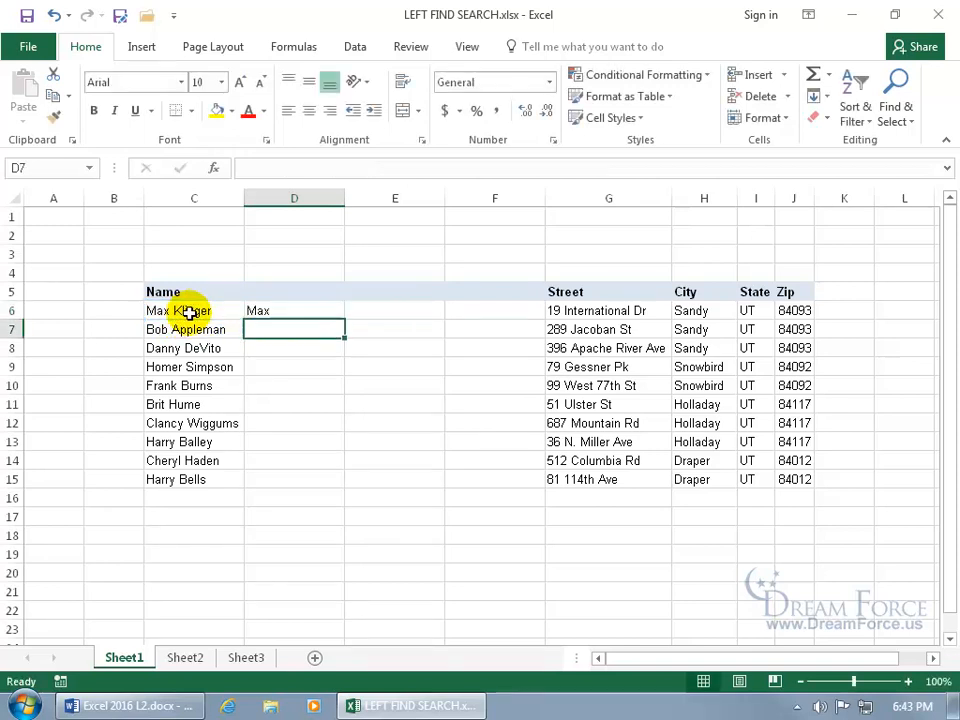
# Step: Review the D6 formula without changing it and fill it down the column to D15
pyautogui.click(293, 311)
pyautogui.doubleClick(296, 311)
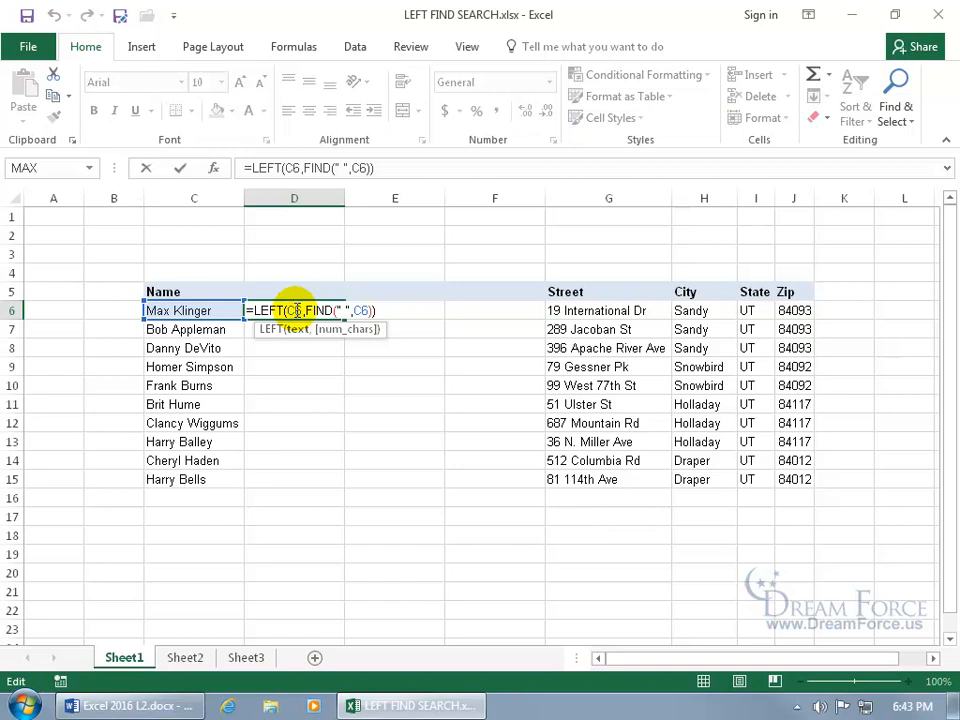
pyautogui.press('Escape')
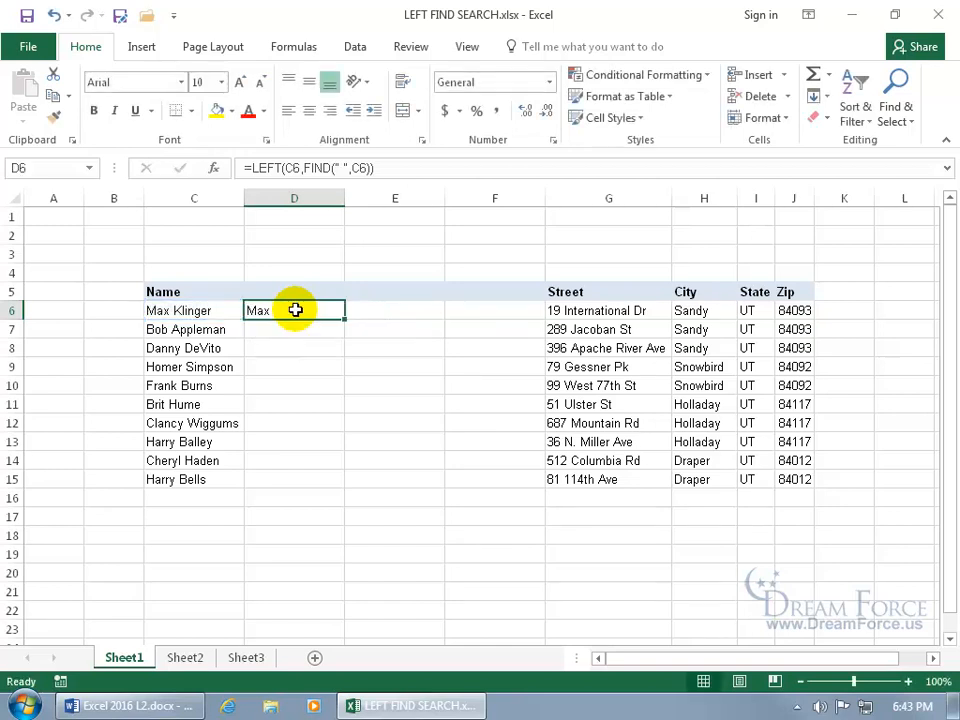
pyautogui.doubleClick(345, 318)
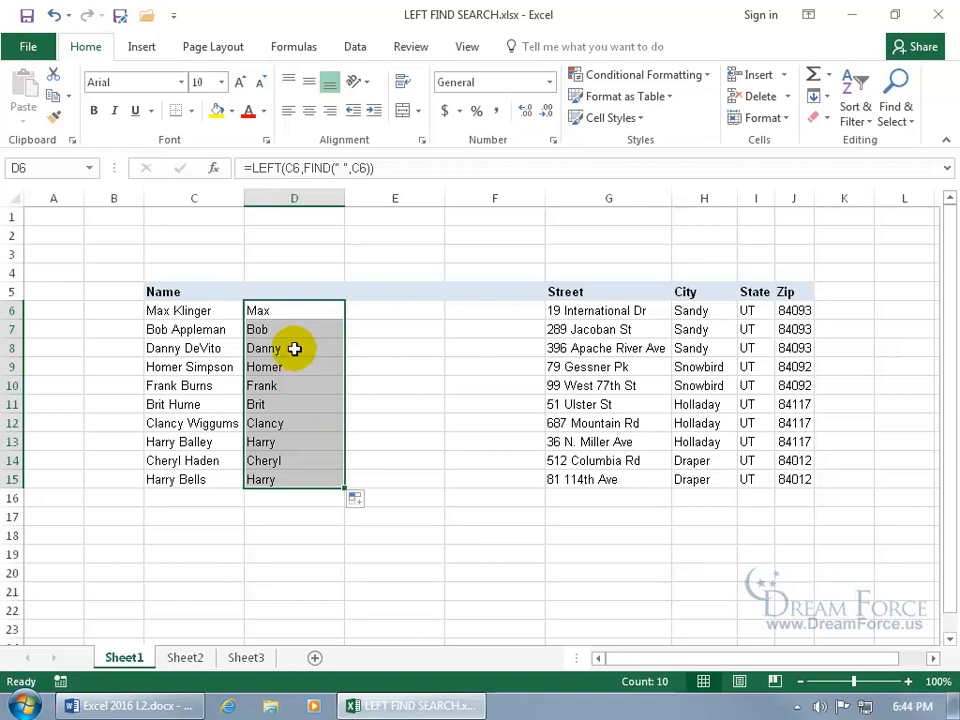
# Step: Copy D6:D15 and paste it over itself as values only, replacing the formulas
pyautogui.hotkey('ctrl', 'c')
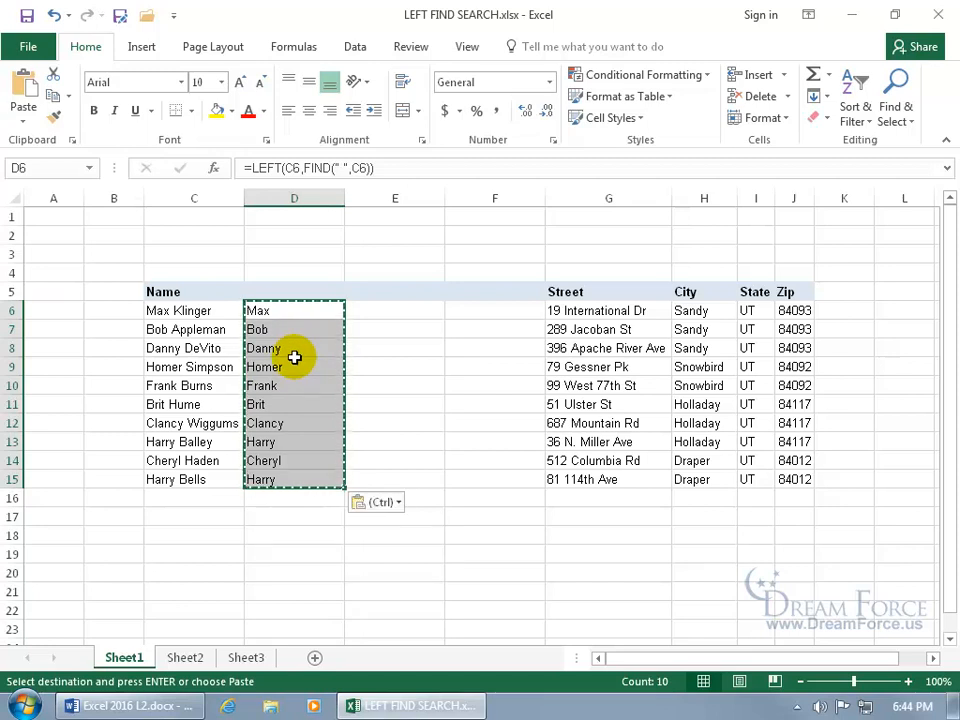
pyautogui.click(377, 503)
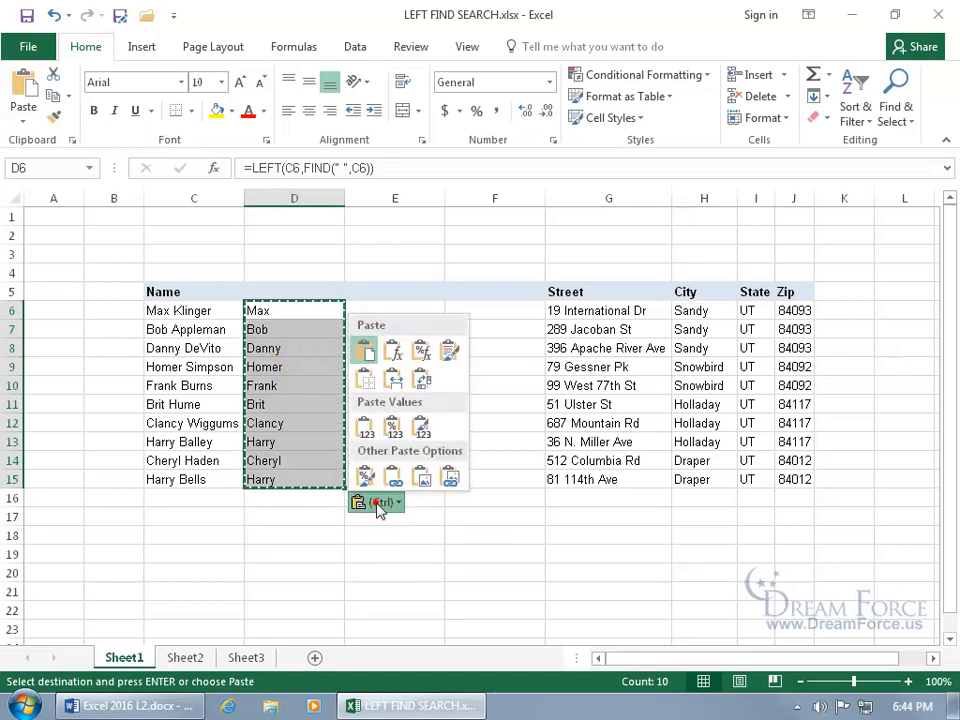
pyautogui.click(367, 432)
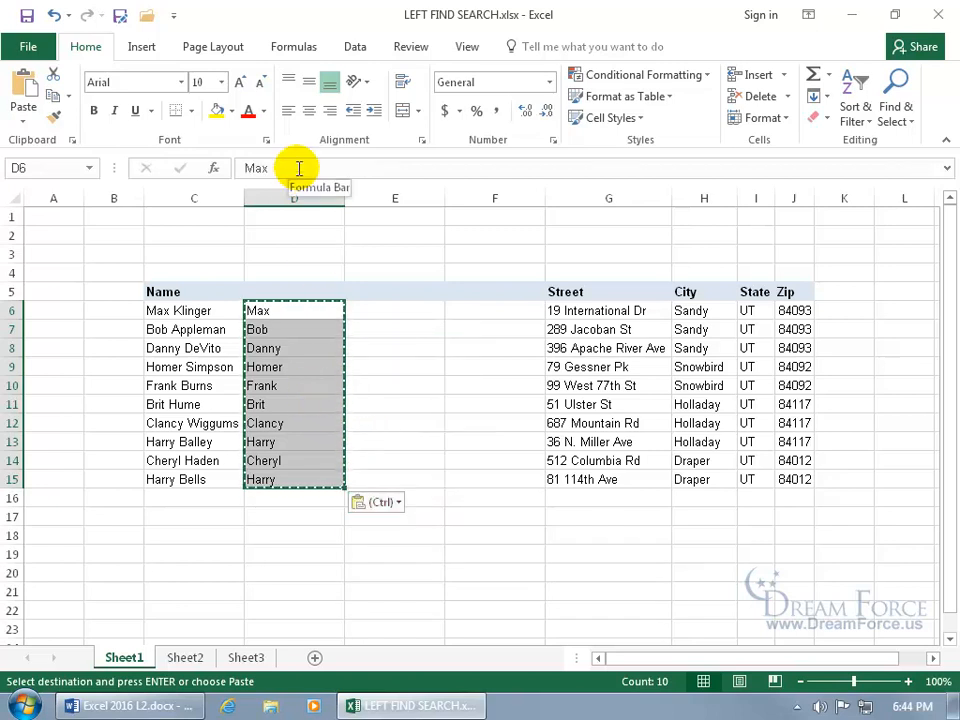
# Step: Examine the pasted value in D6 for a trailing space after the first name, leaving the cell unchanged
pyautogui.click(289, 309)
pyautogui.press('Escape')
pyautogui.doubleClick(279, 311)
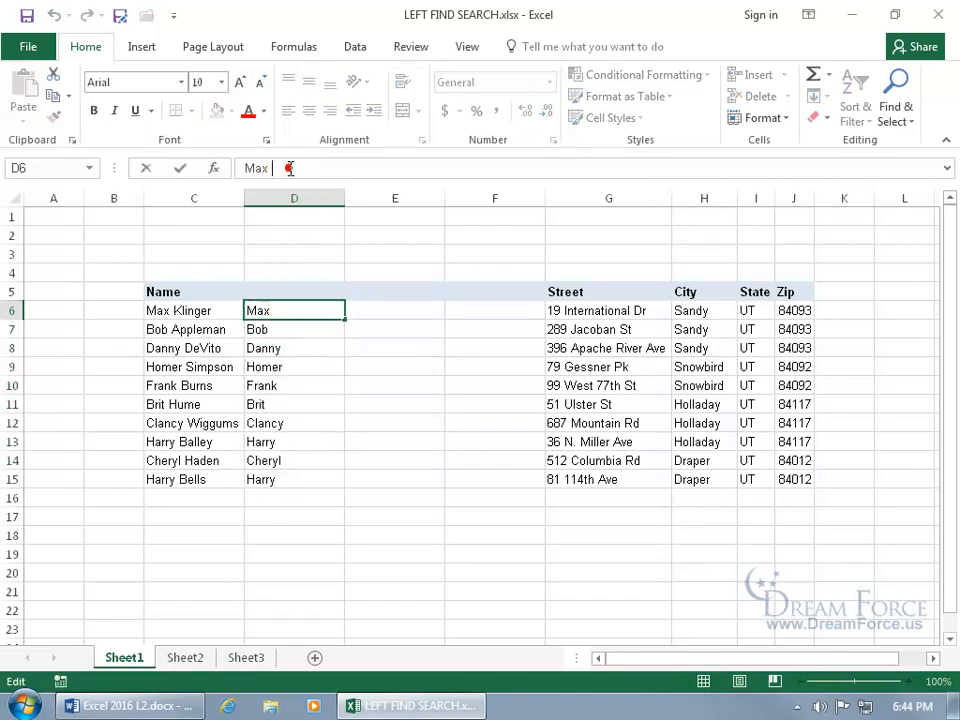
pyautogui.press('Return')
pyautogui.click(278, 348)
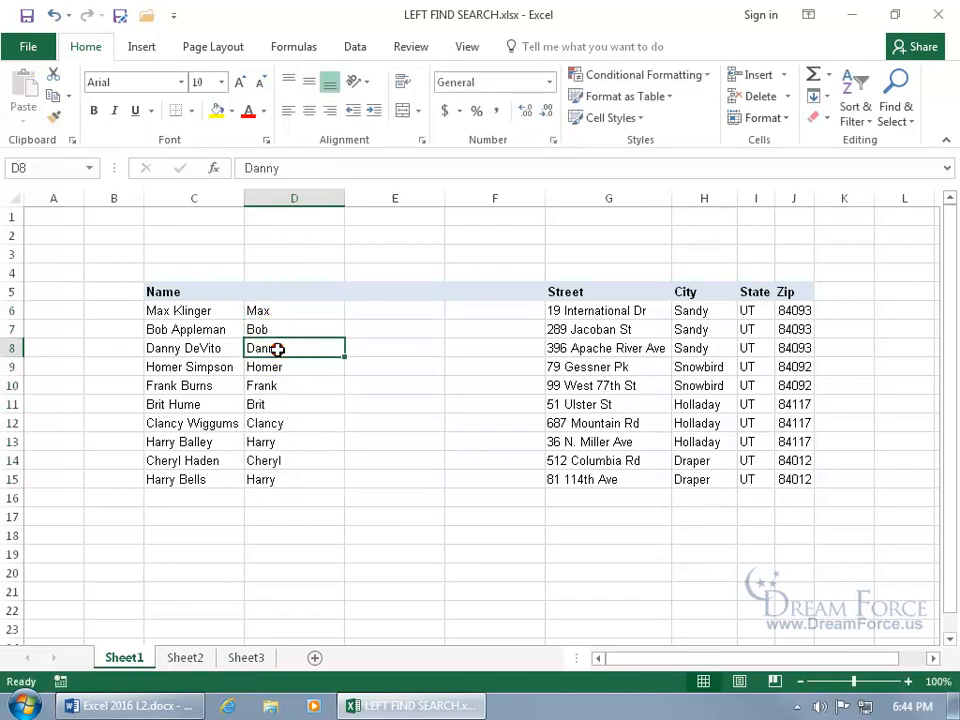
pyautogui.doubleClick(303, 311)
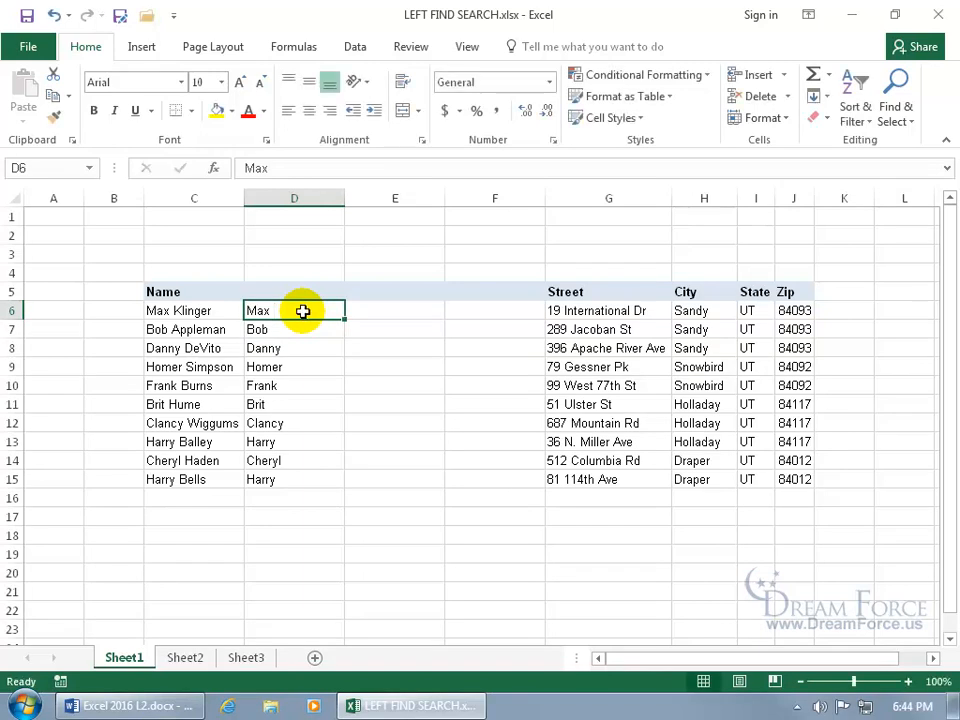
pyautogui.press('Escape')
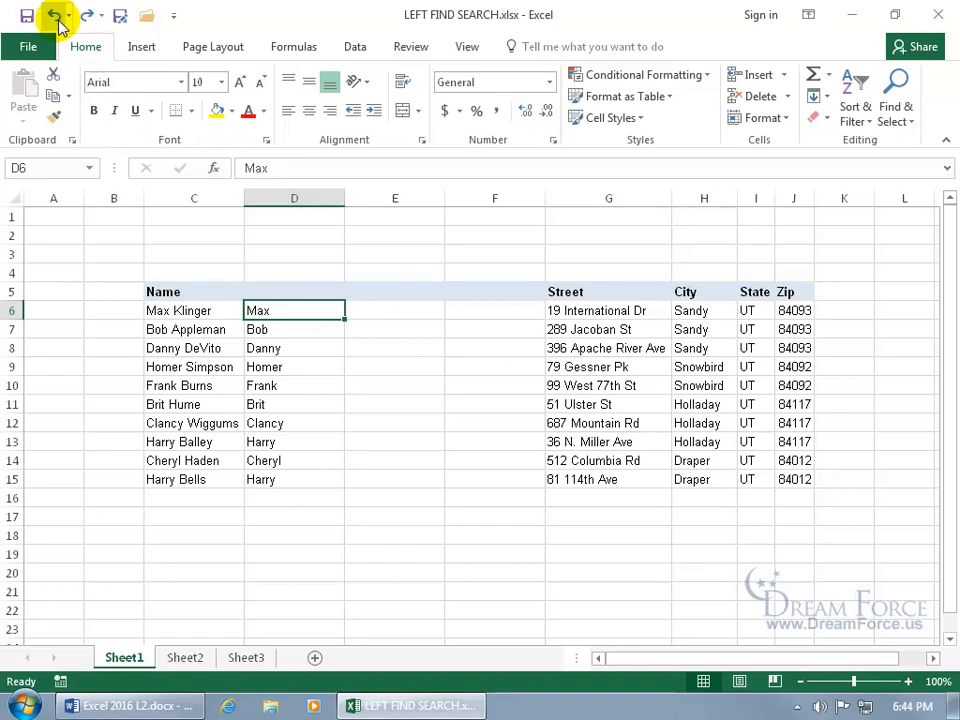
# Step: Undo the values-only paste over D6:D15 and clear D7:D15, keeping only the formula in D6
pyautogui.click(55, 16)
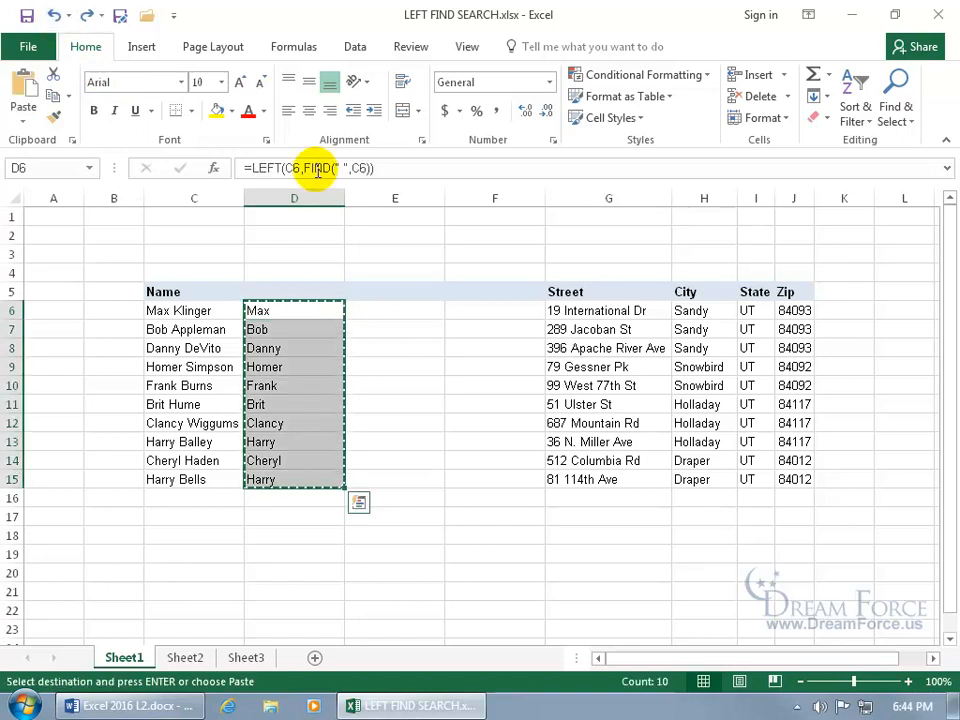
pyautogui.moveTo(302, 322); pyautogui.dragTo(302, 473)
pyautogui.press('Delete')
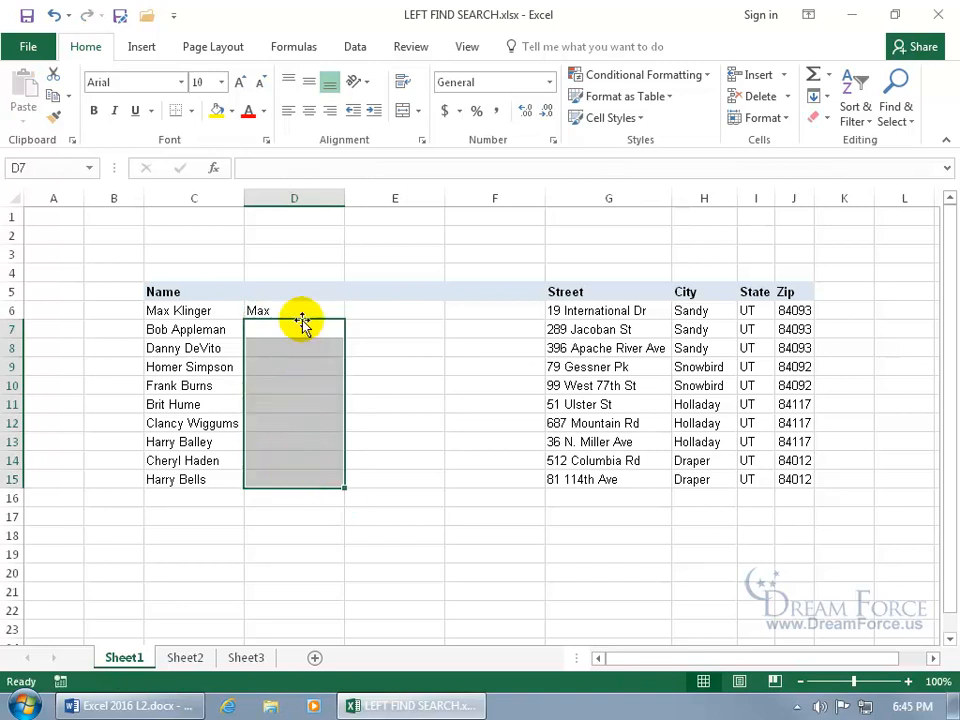
# Step: Subtract 1 from the FIND result in D6, making the formula =LEFT(C6,FIND(" ",C6)-1)
pyautogui.click(302, 311)
pyautogui.doubleClick(300, 310)
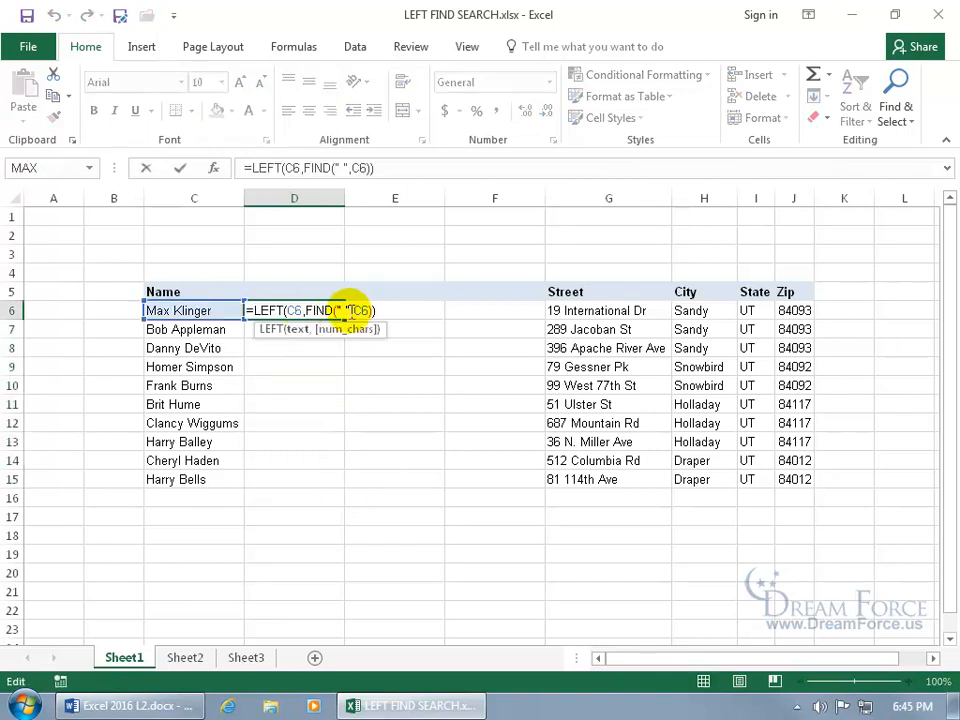
pyautogui.click(371, 310)
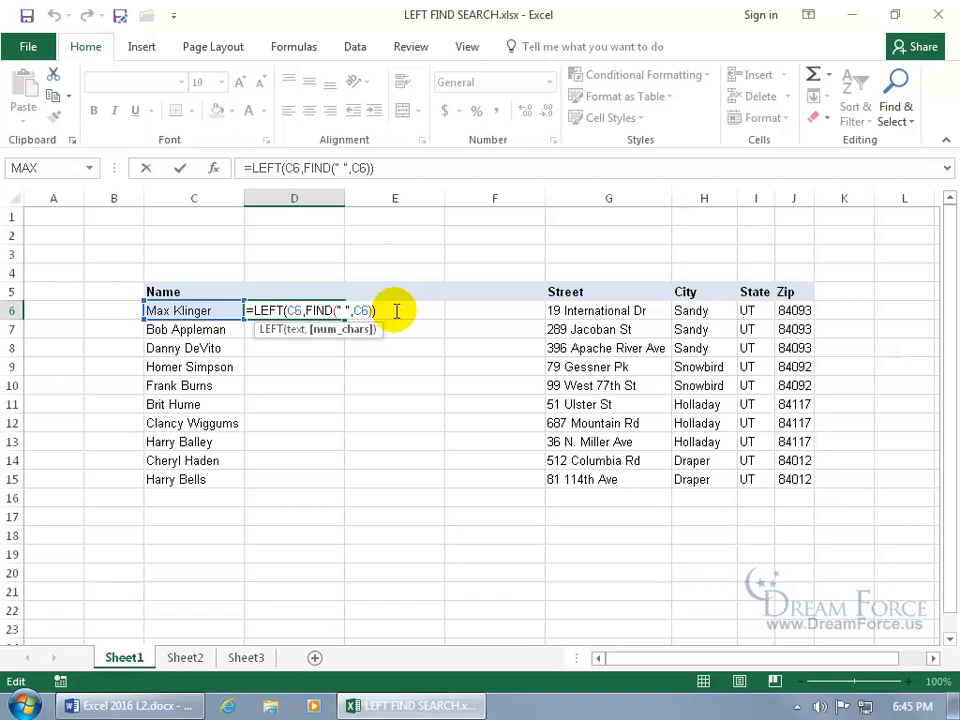
pyautogui.write('-1')
pyautogui.press('Return')
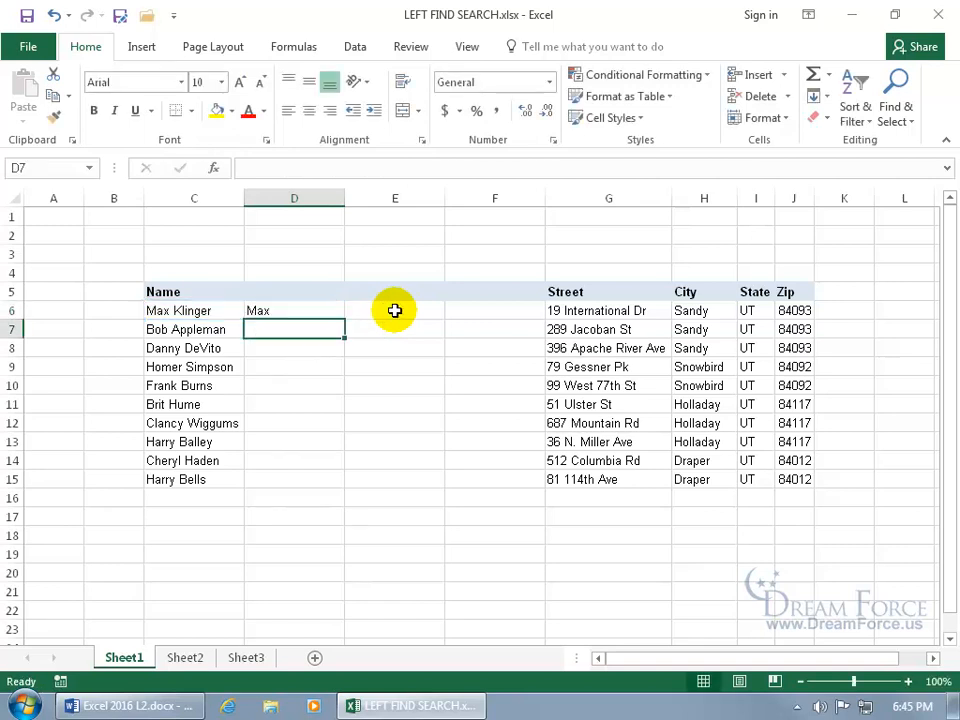
# Step: Fill the corrected D6 formula down the column to D15
pyautogui.click(335, 309)
pyautogui.moveTo(343, 314); pyautogui.dragTo(344, 320)
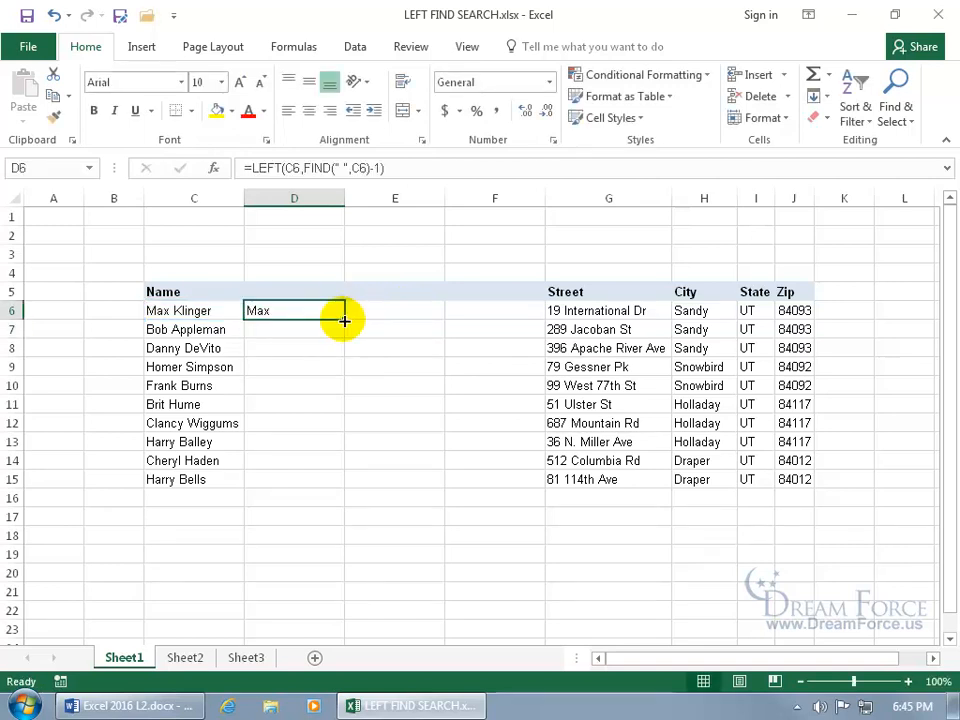
pyautogui.doubleClick(344, 320)
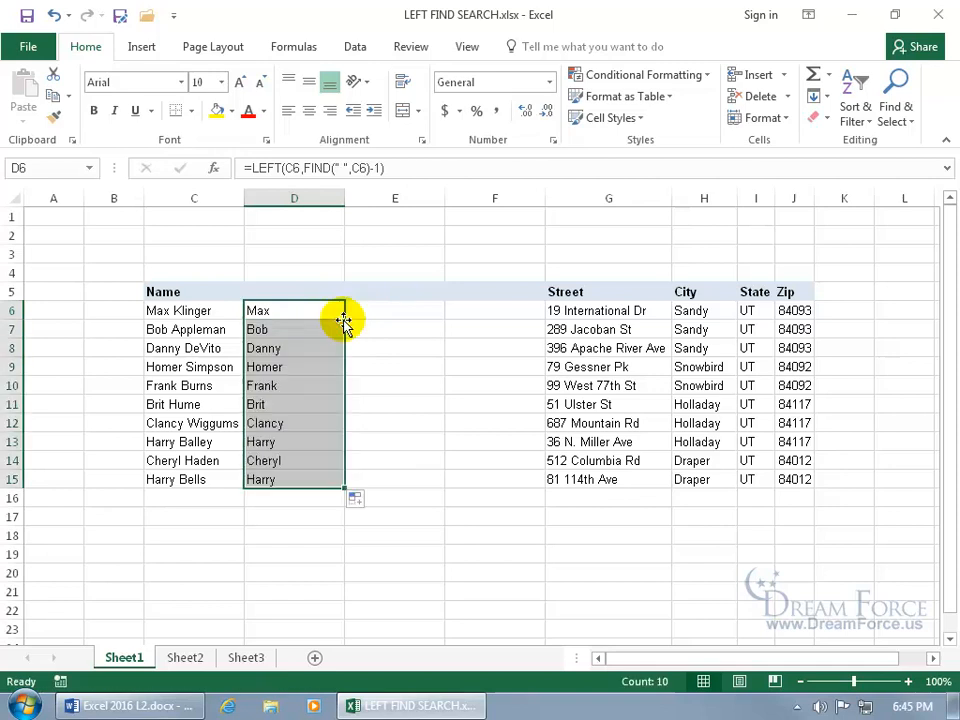
# Step: Copy D6:D15, paste it over itself as values only, and check D7 for a trailing space
pyautogui.hotkey('ctrl', 'c')
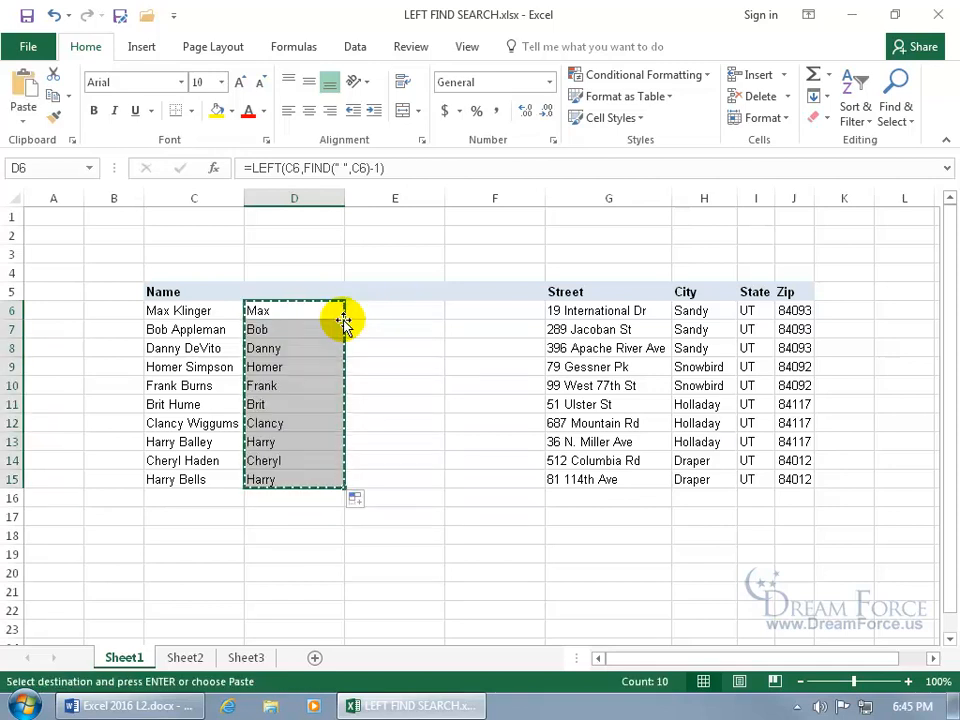
pyautogui.hotkey('ctrl', 'v')
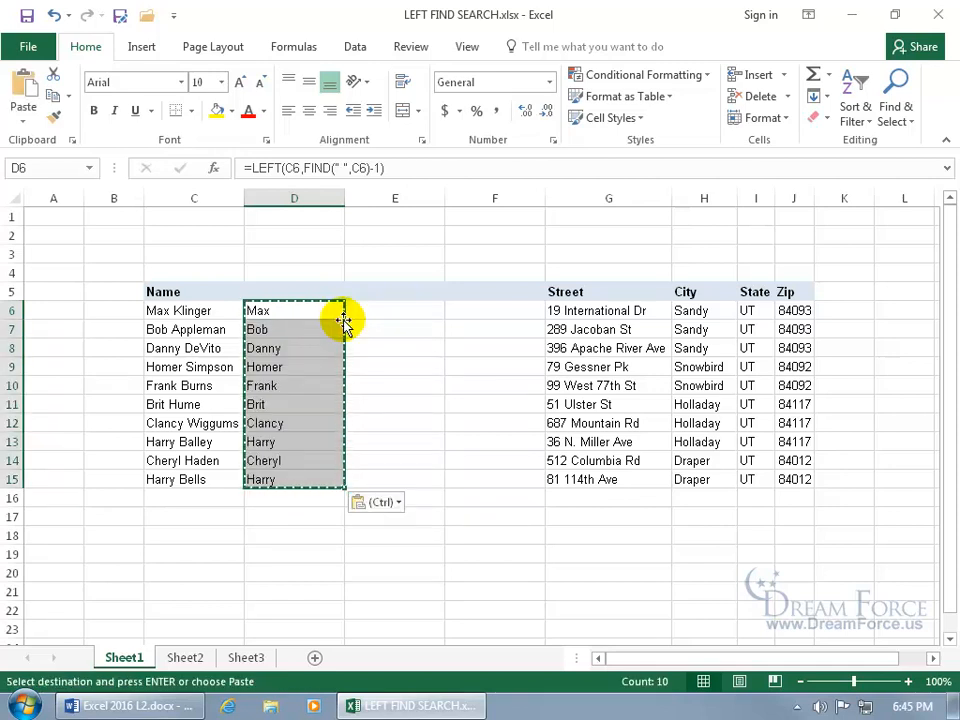
pyautogui.click(377, 502)
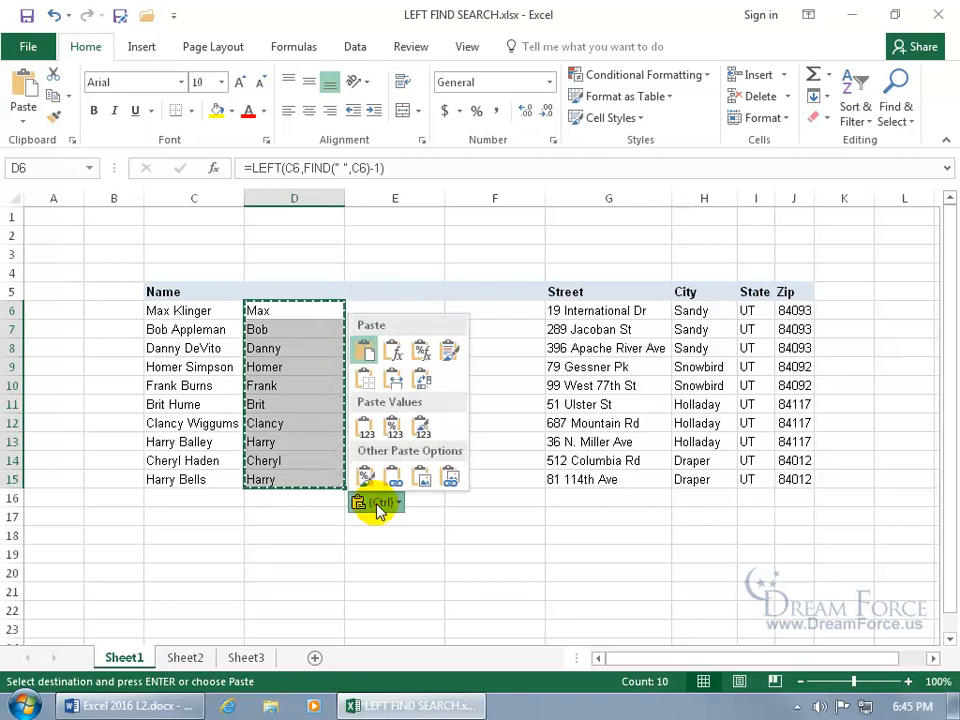
pyautogui.click(364, 430)
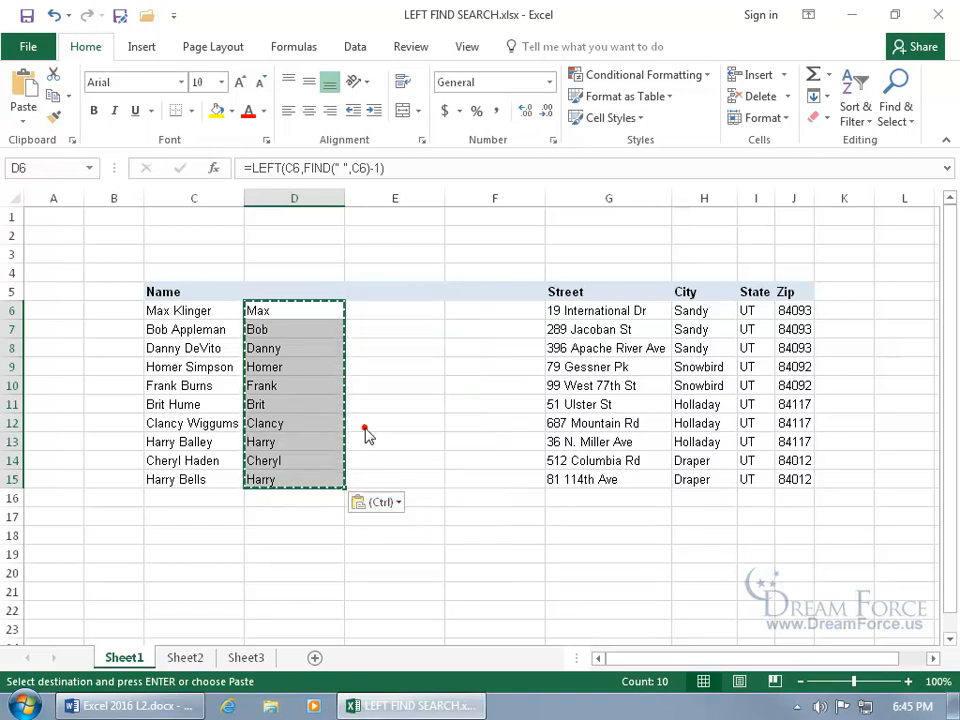
pyautogui.click(297, 329)
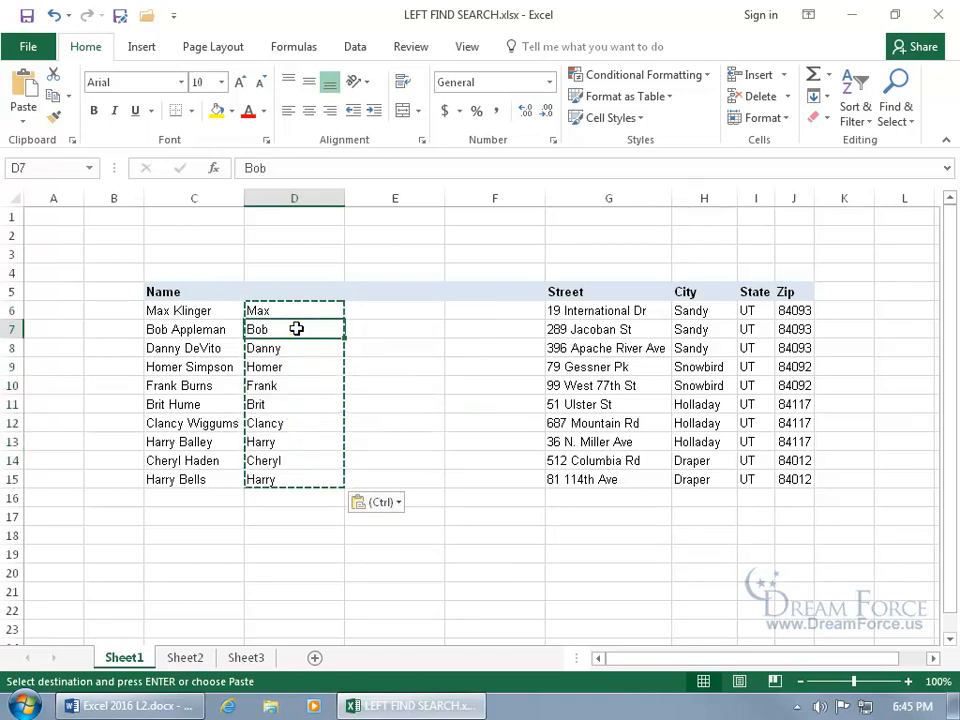
pyautogui.doubleClick(297, 329)
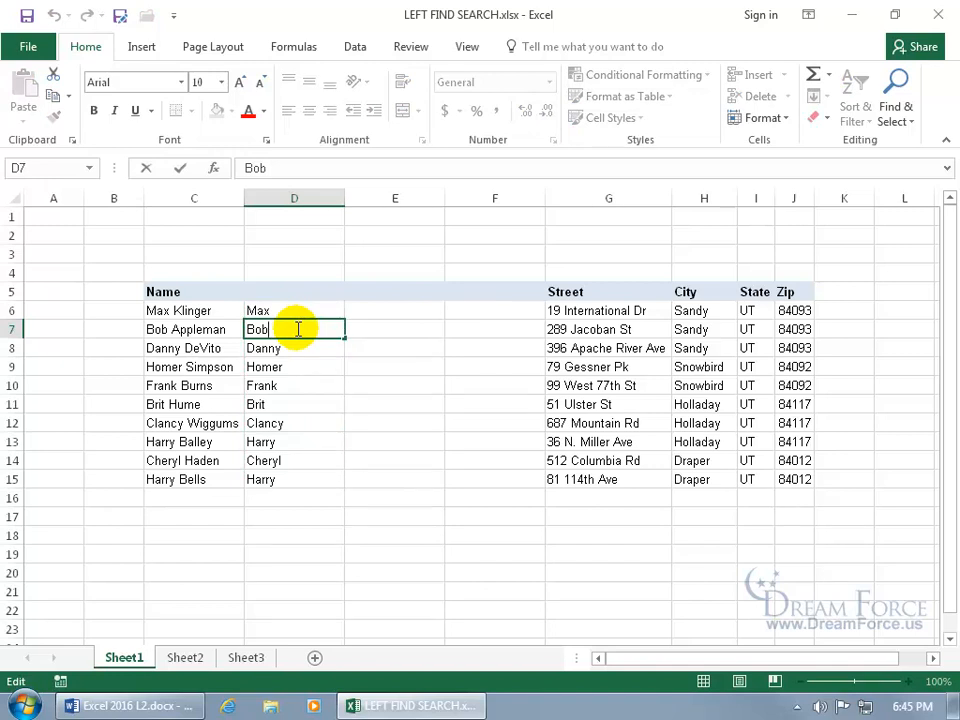
pyautogui.press('Escape')
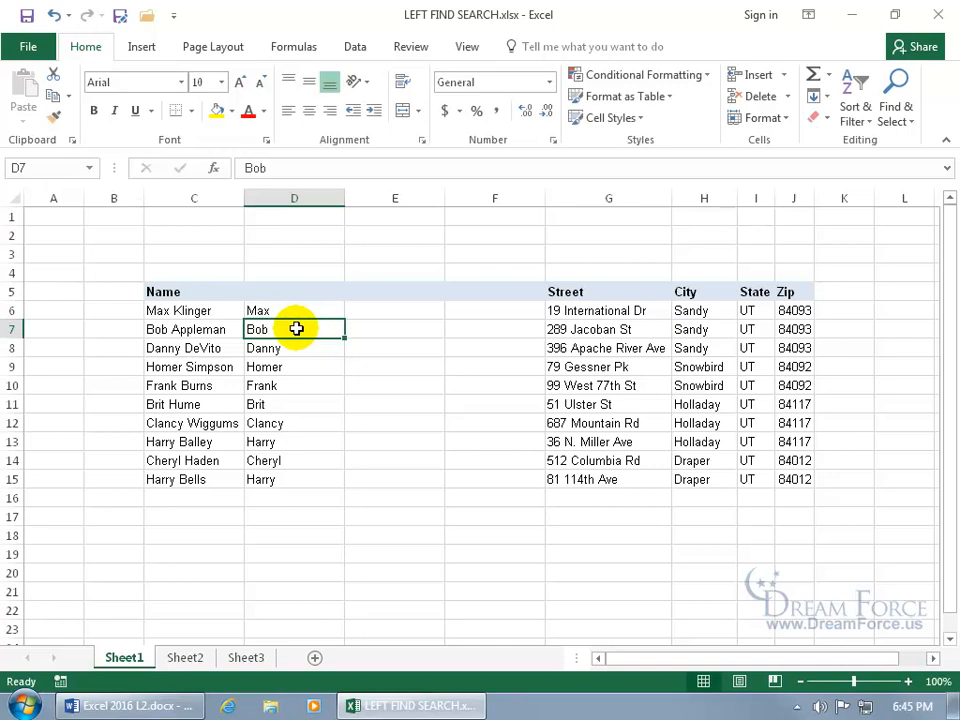
# Step: Undo the last values-only paste and delete the filled formulas in D7:D15
pyautogui.click(54, 16)
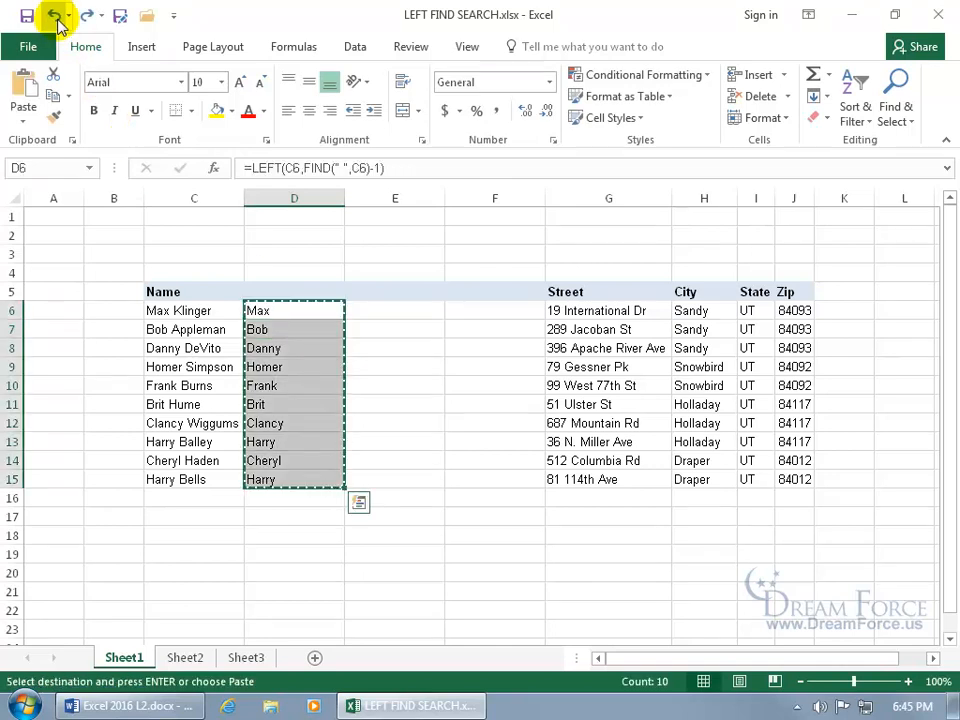
pyautogui.moveTo(275, 328); pyautogui.dragTo(289, 489)
pyautogui.press('Delete')
# Step: Add a start number of 5 to the FIND function in D6, making =LEFT(C6,FIND(" ",C6,5)-1)
pyautogui.click(291, 313)
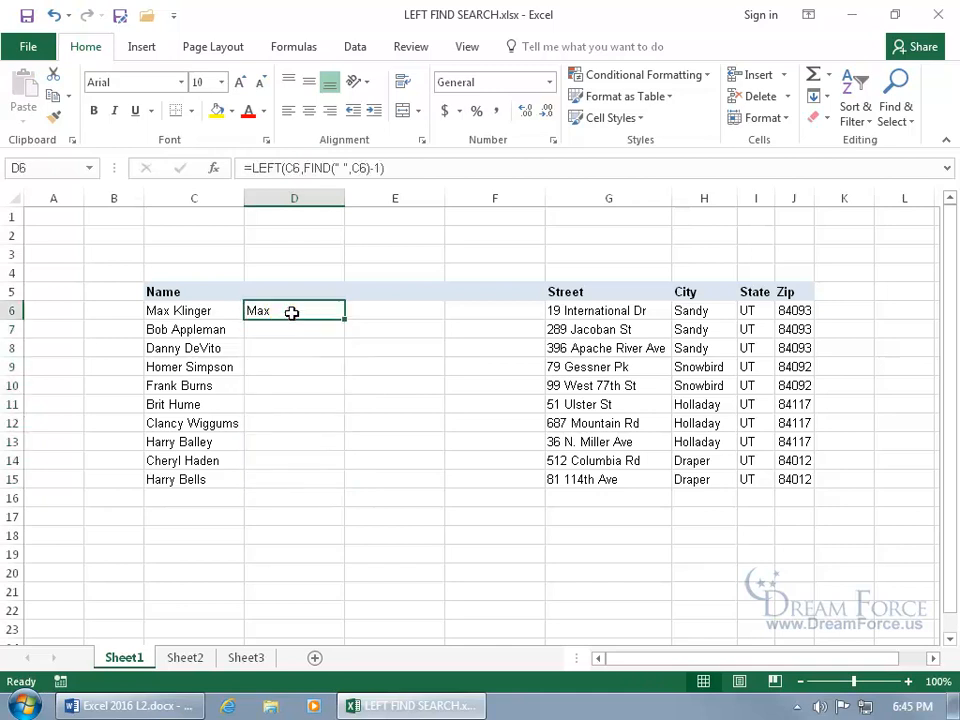
pyautogui.doubleClick(291, 312)
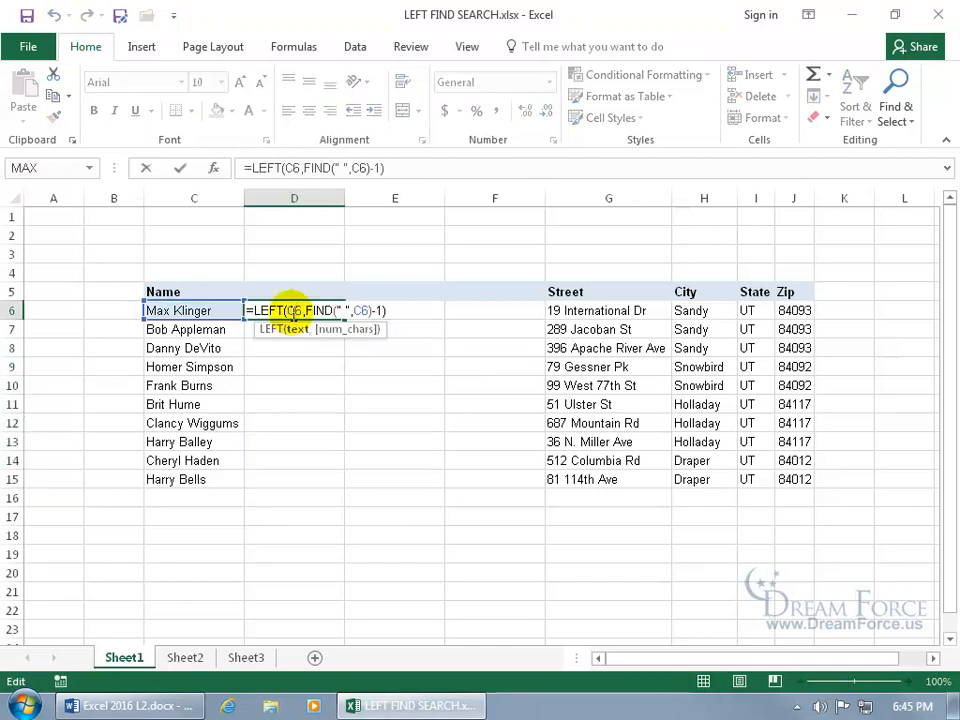
pyautogui.click(362, 310)
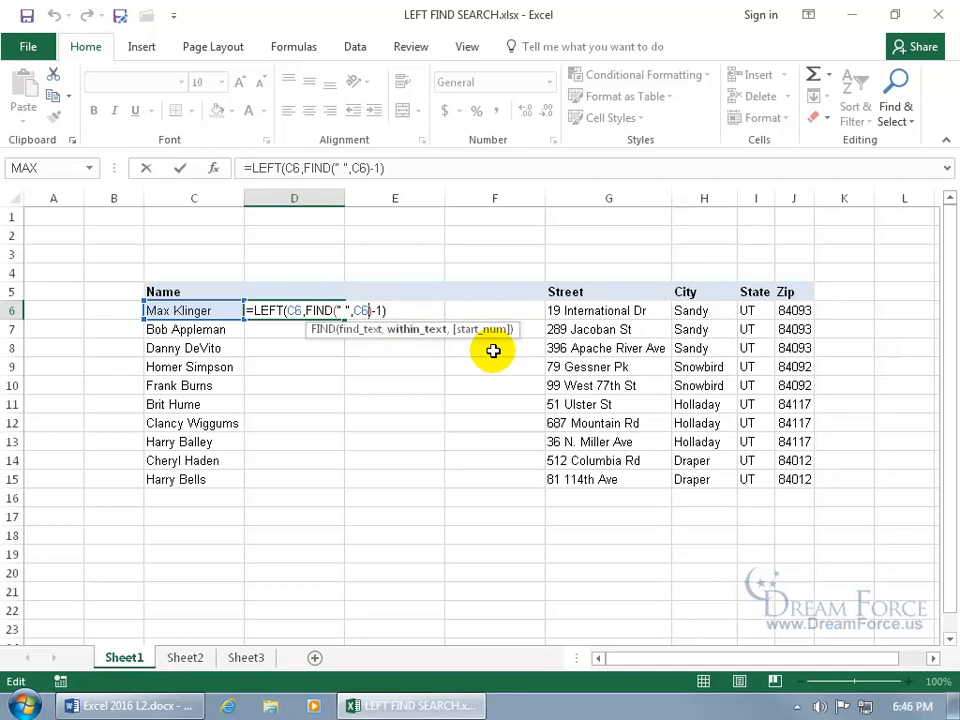
pyautogui.write(',')
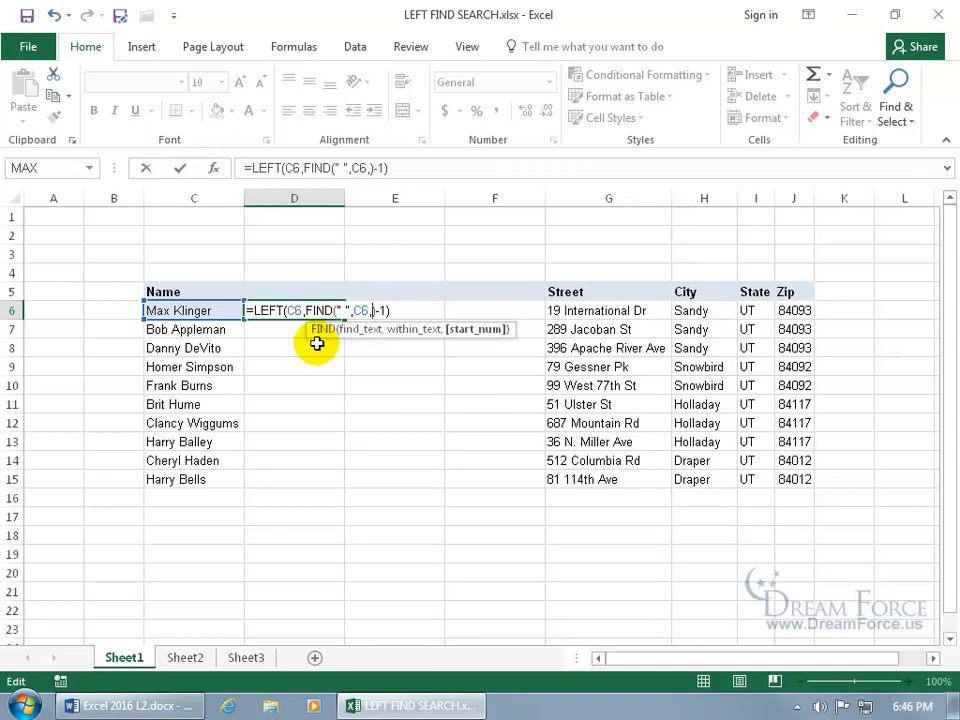
pyautogui.write('5')
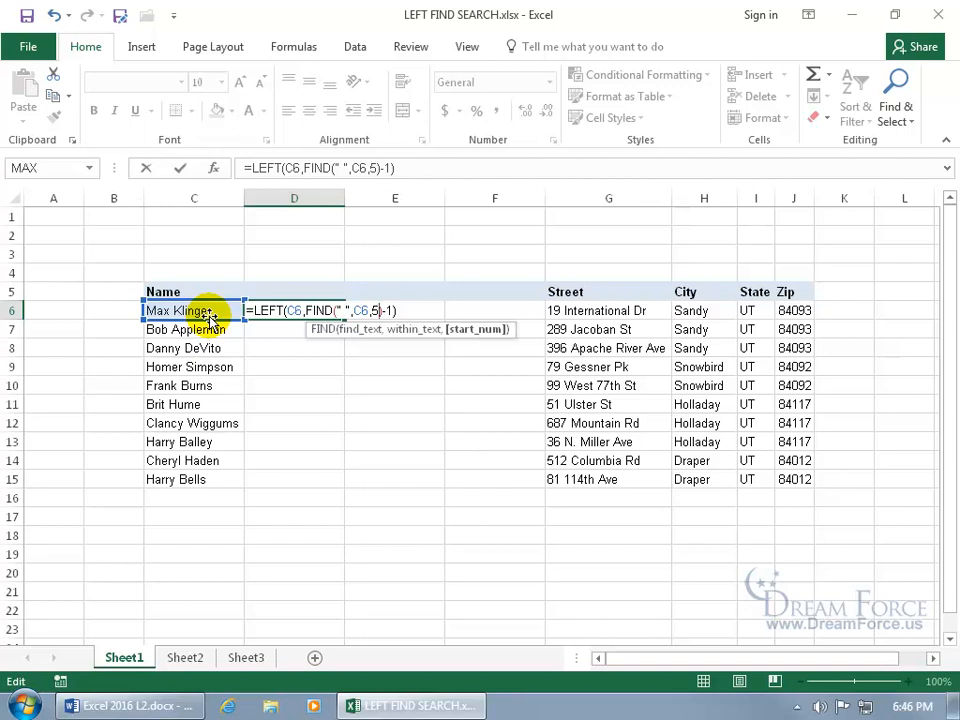
pyautogui.press('Return')
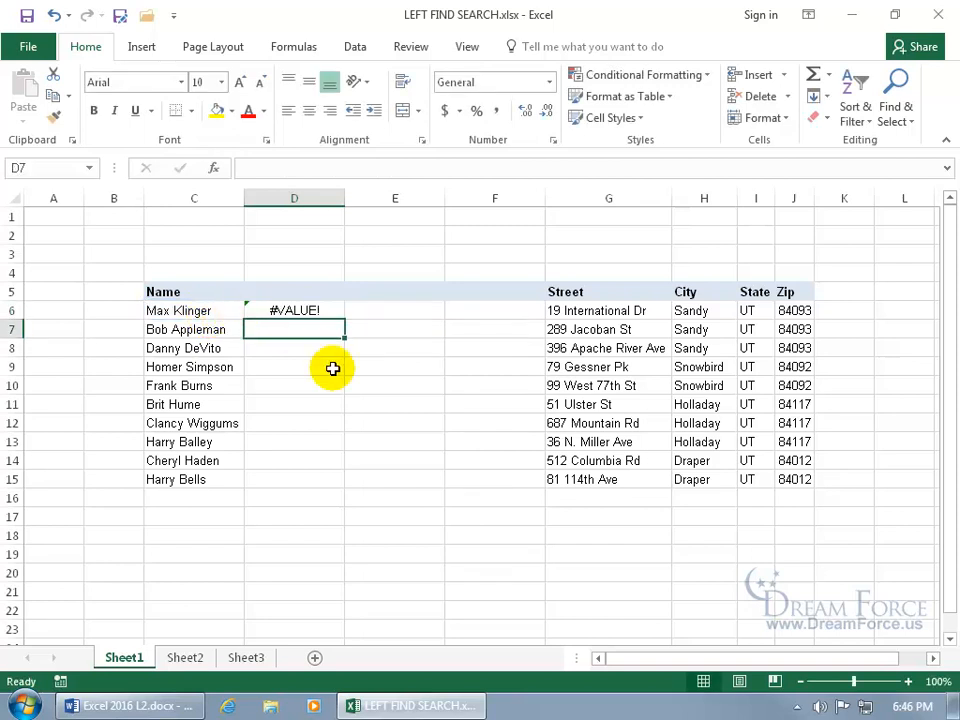
# Step: Fill the D6 formula down to D15, and undo both the fill and the start-number edit
pyautogui.click(334, 306)
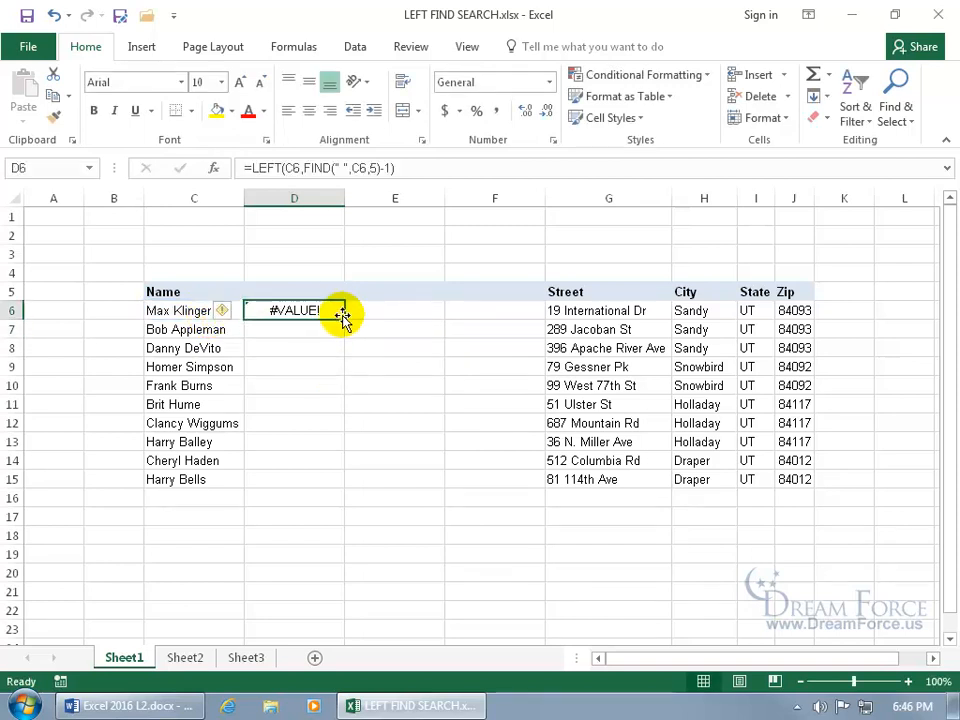
pyautogui.doubleClick(344, 317)
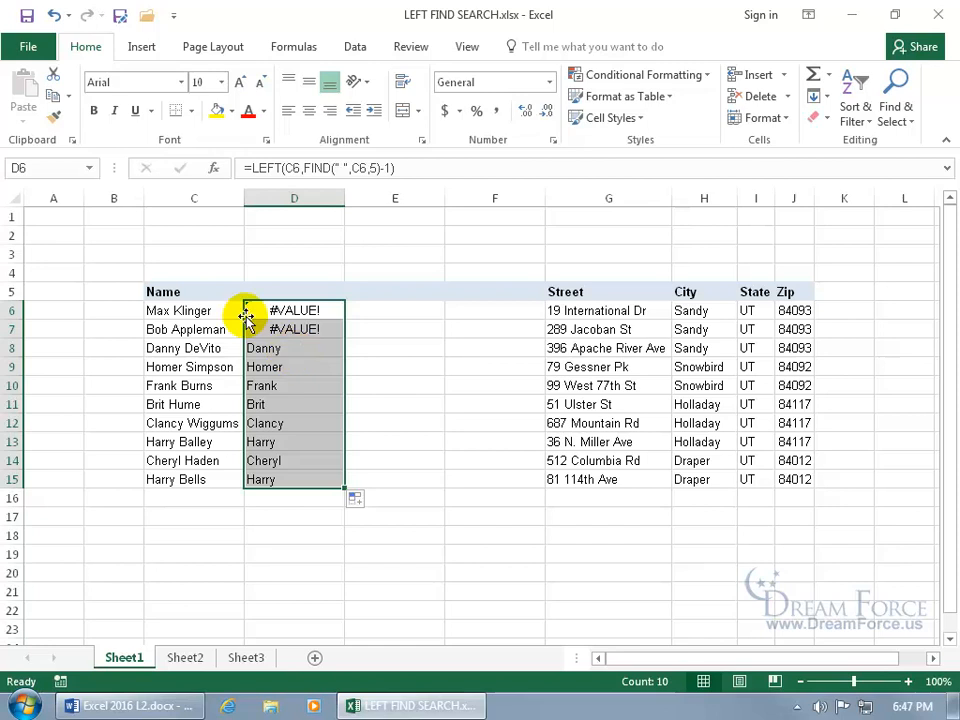
pyautogui.click(54, 16)
pyautogui.click(54, 16)
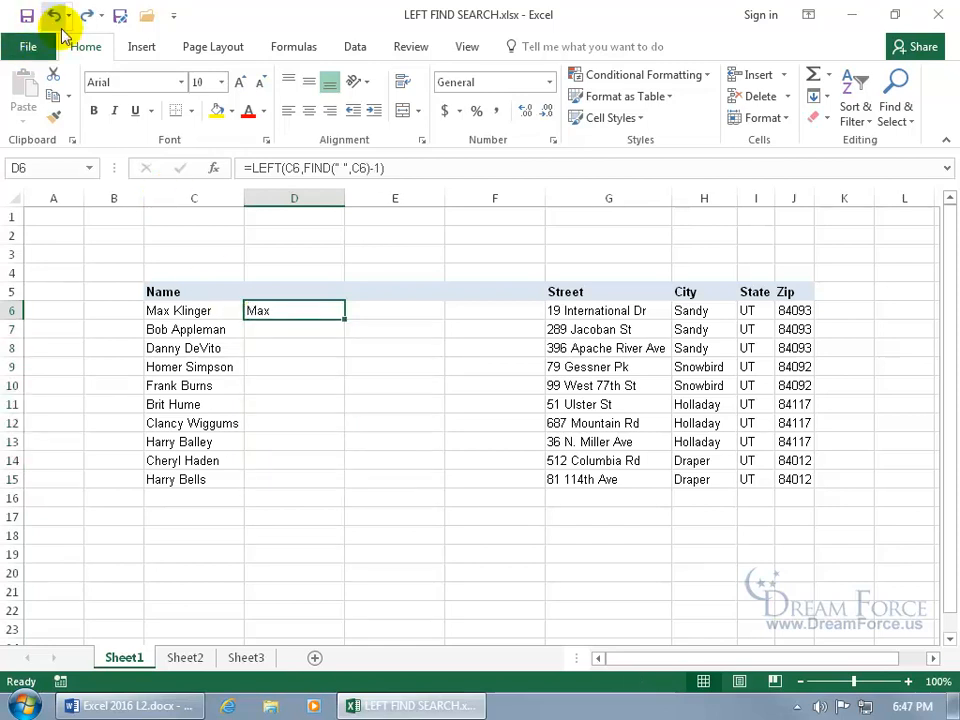
# Step: Replace FIND with SEARCH in D6, making =LEFT(C6,SEARCH(" ",C6)-1), and fill the formula down alongside the name list
pyautogui.doubleClick(284, 310)
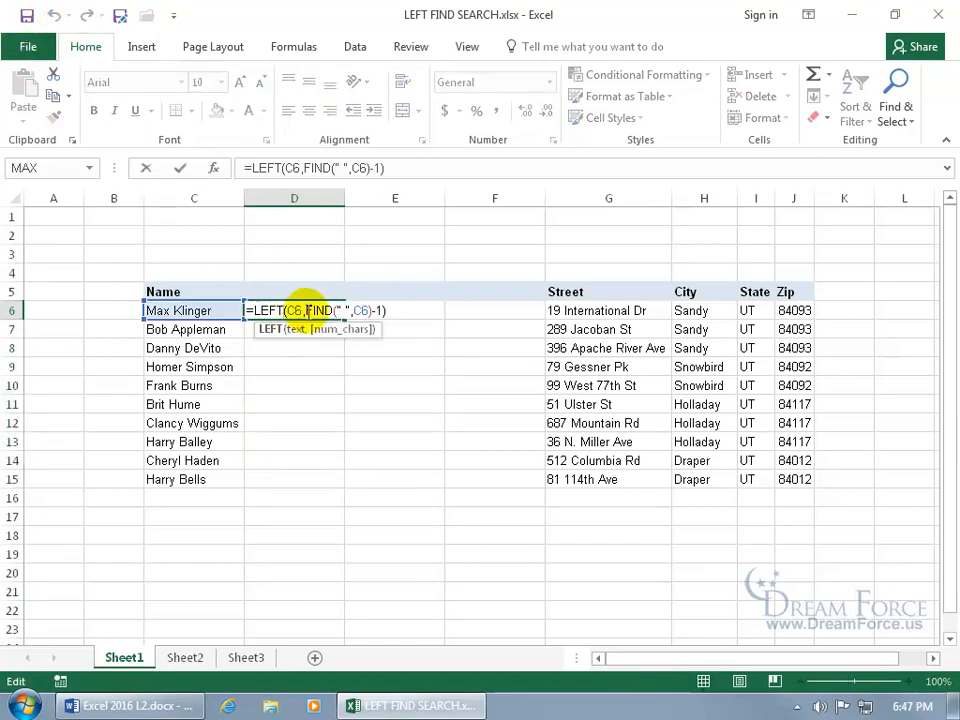
pyautogui.click(306, 310)
pyautogui.moveTo(306, 310); pyautogui.dragTo(333, 310)
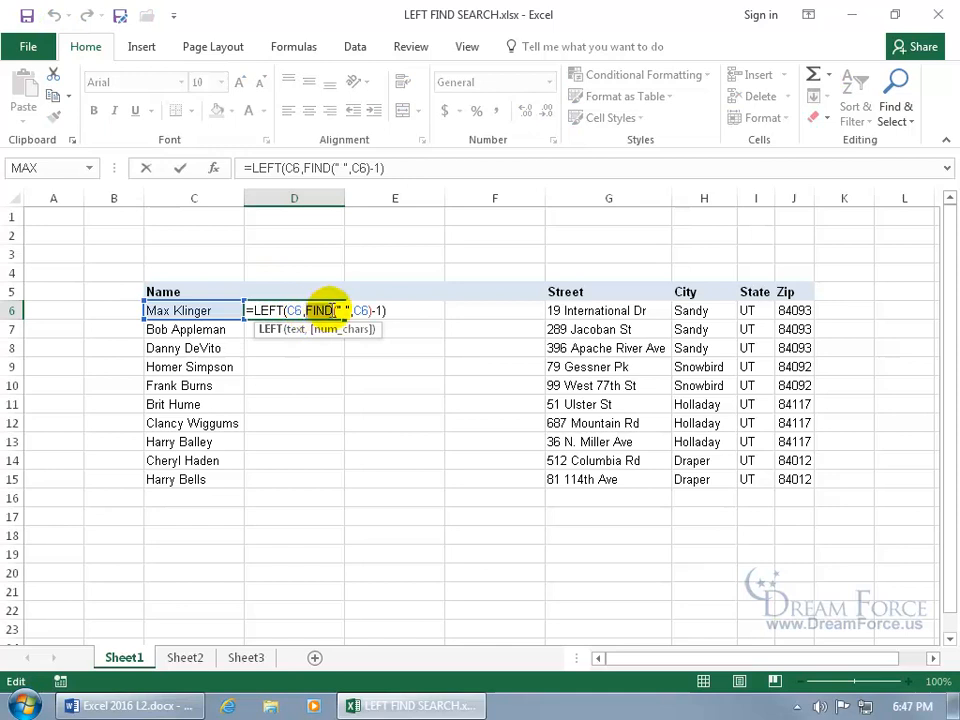
pyautogui.write('sear')
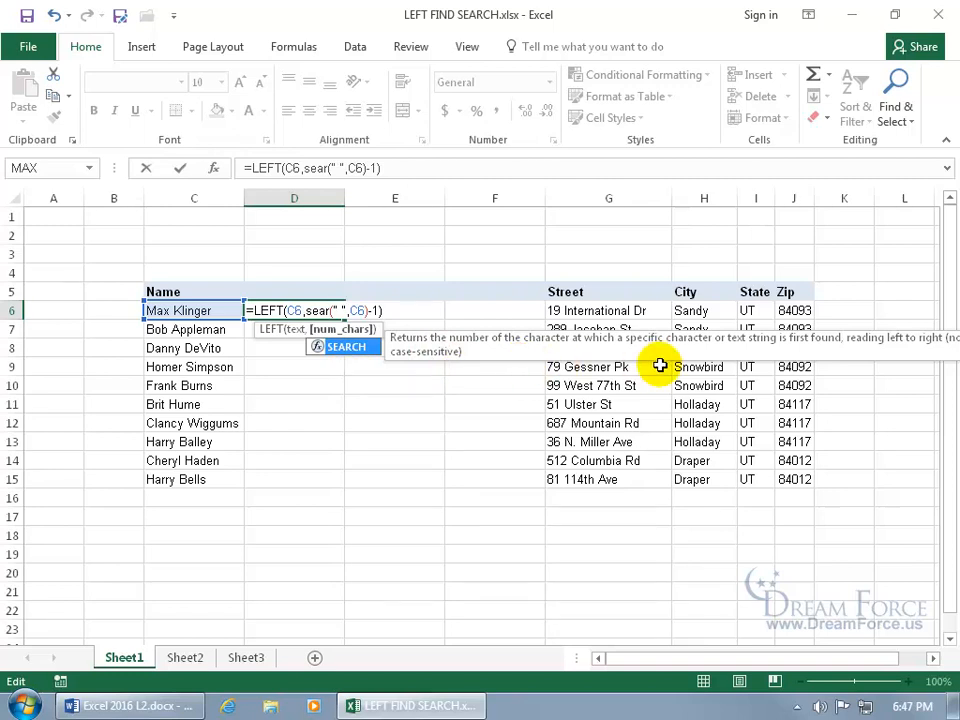
pyautogui.doubleClick(353, 360)
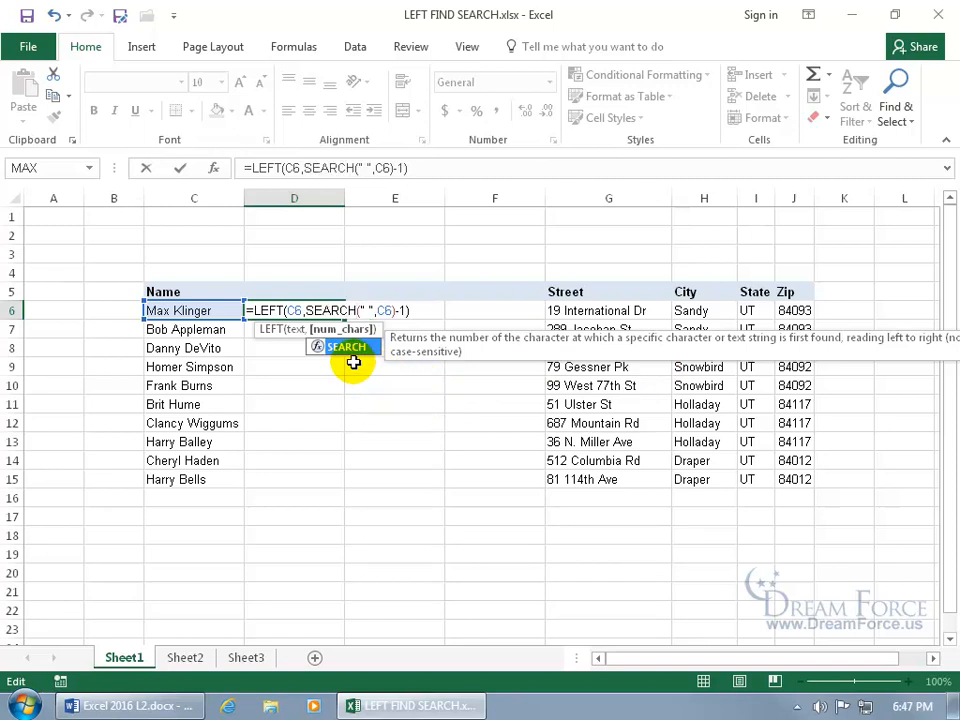
pyautogui.click(365, 311)
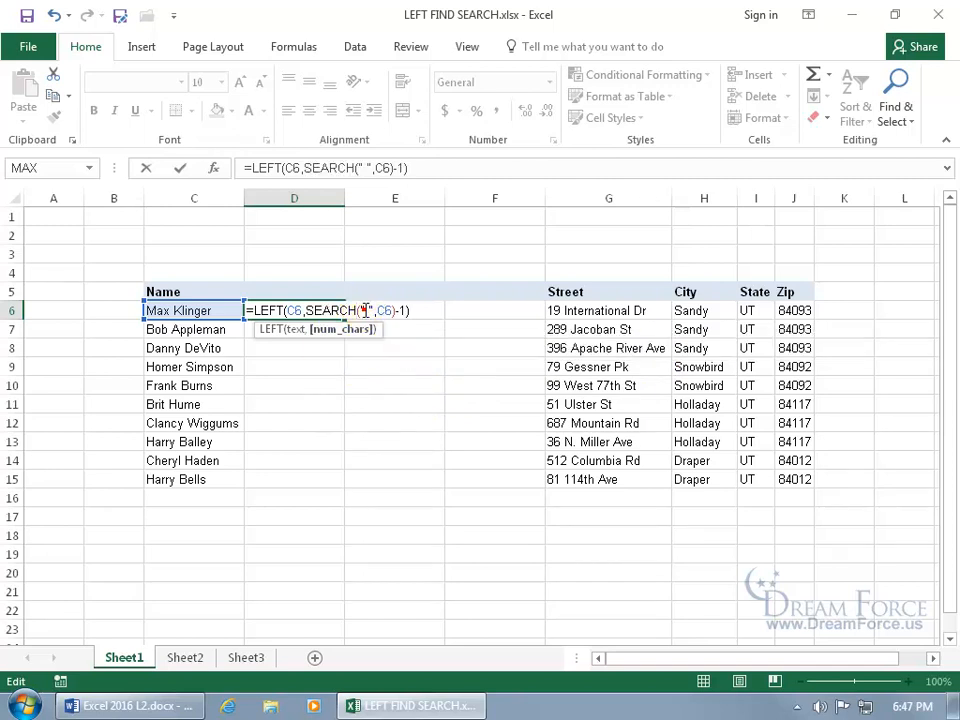
pyautogui.click(365, 311)
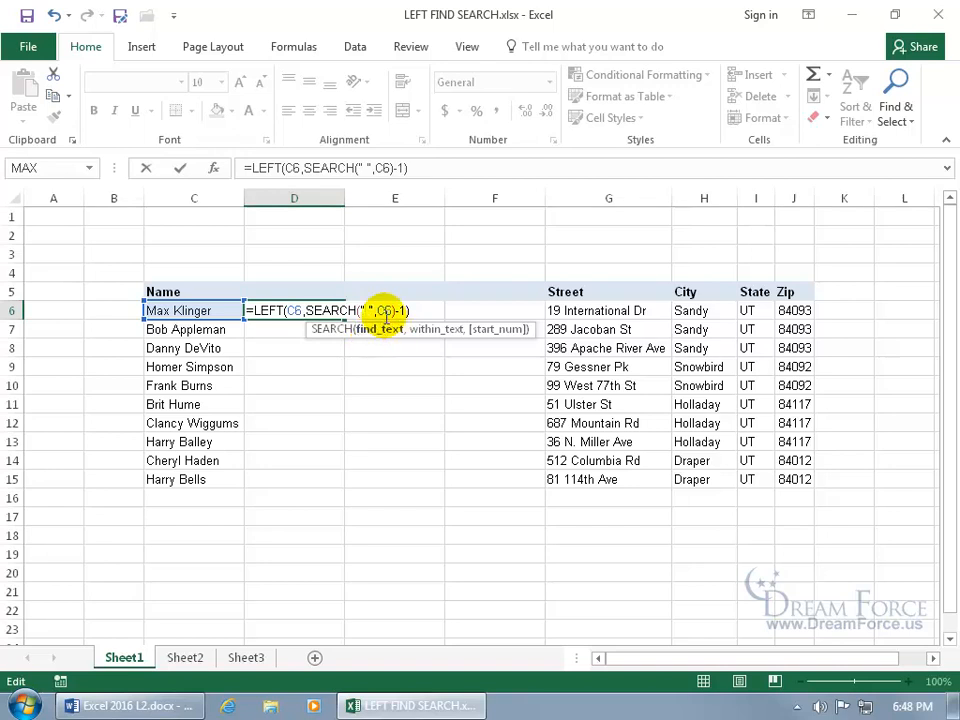
pyautogui.click(386, 311)
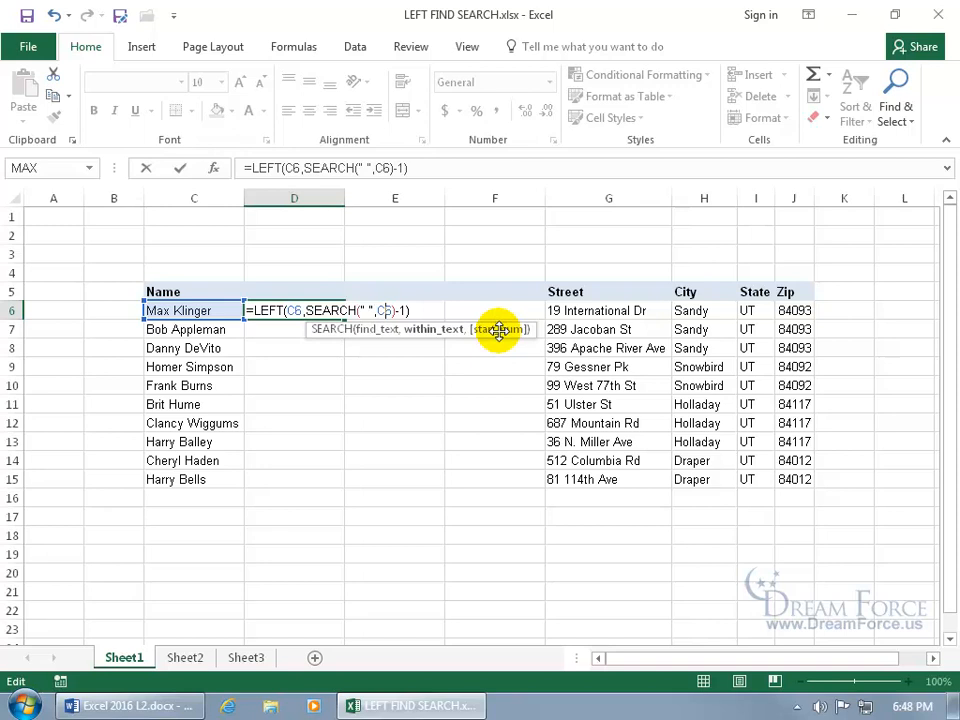
pyautogui.press('Return')
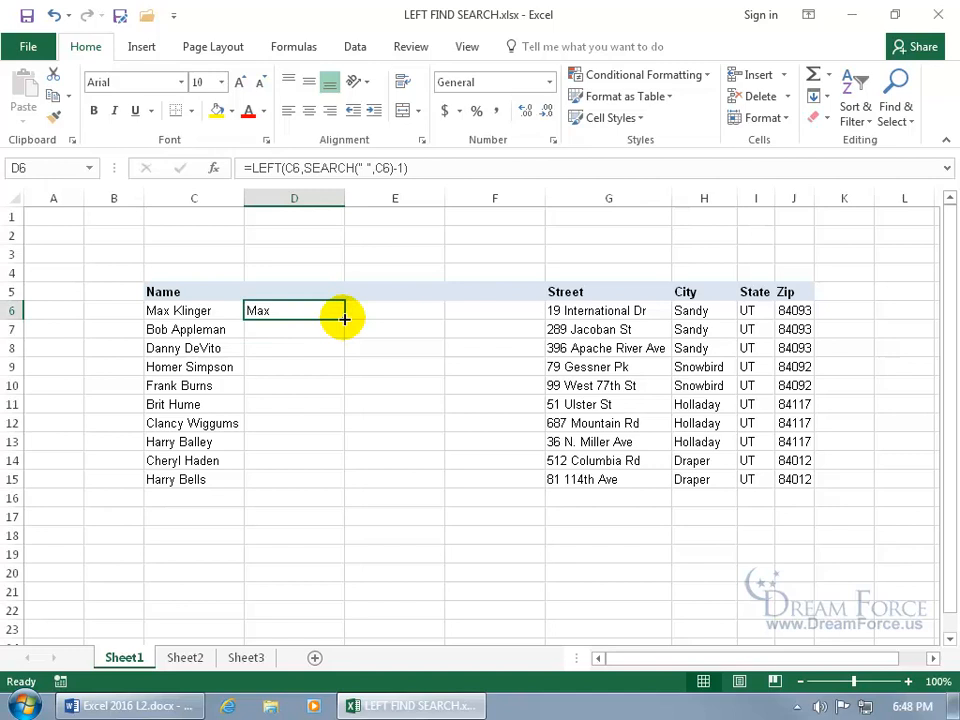
pyautogui.doubleClick(344, 318)
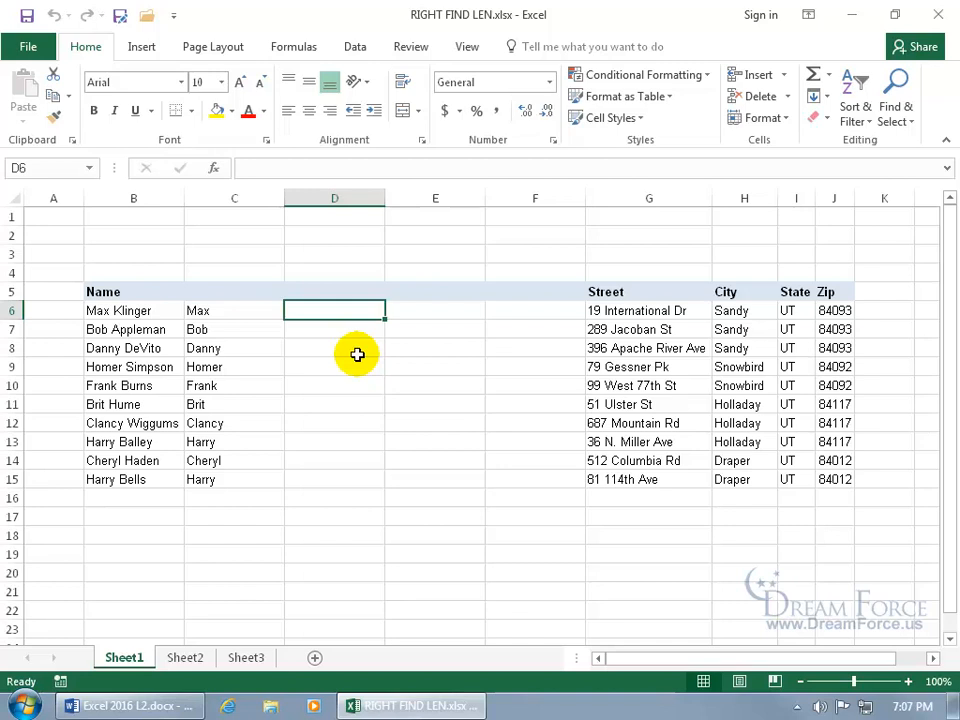
# Step: Enter =RIGHT(B6,7) in D6 to extract the last seven characters of the name in B6
pyautogui.write('=ri')
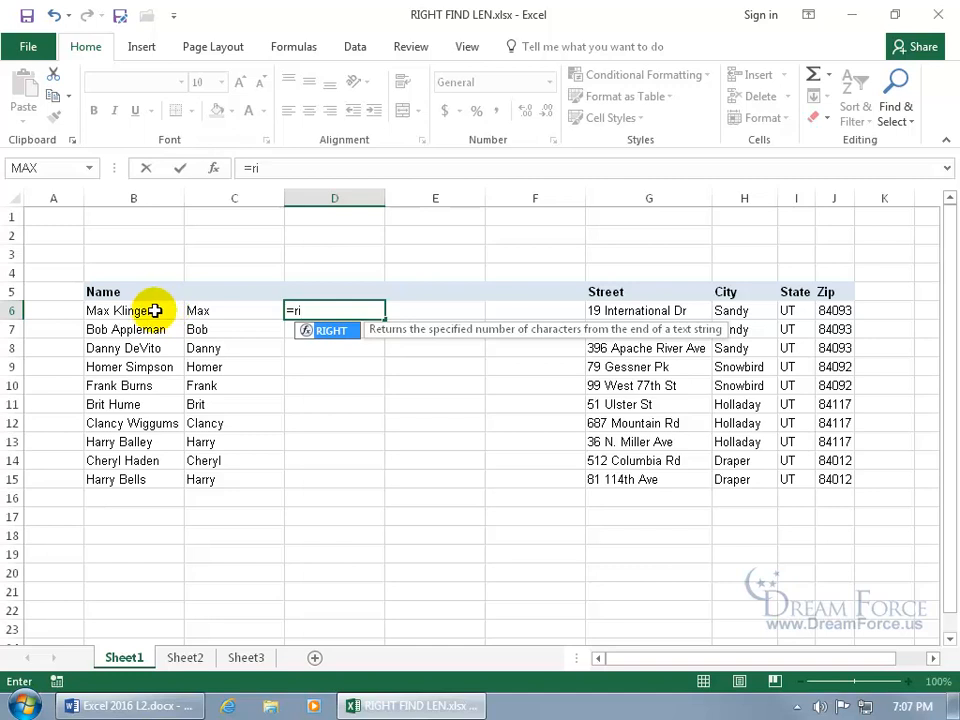
pyautogui.press('Tab')
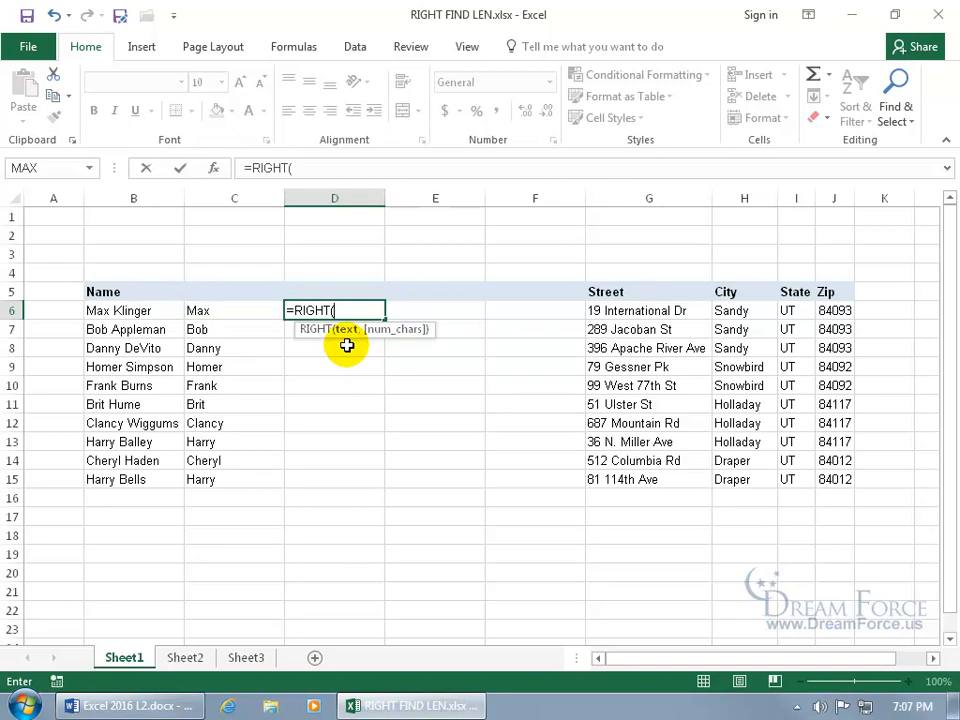
pyautogui.click(155, 309)
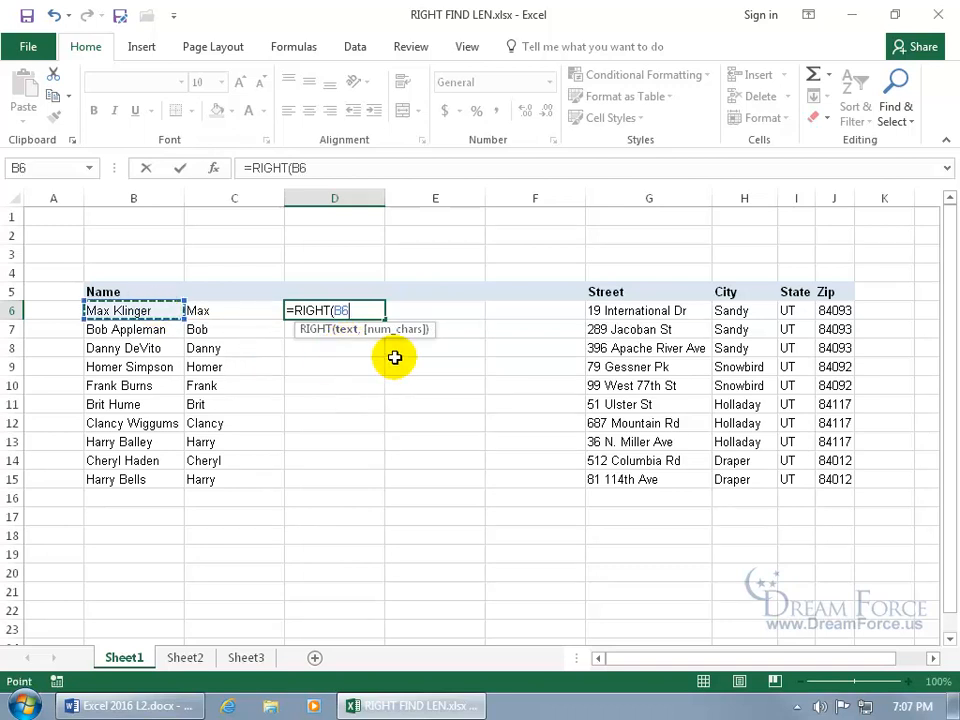
pyautogui.write(',')
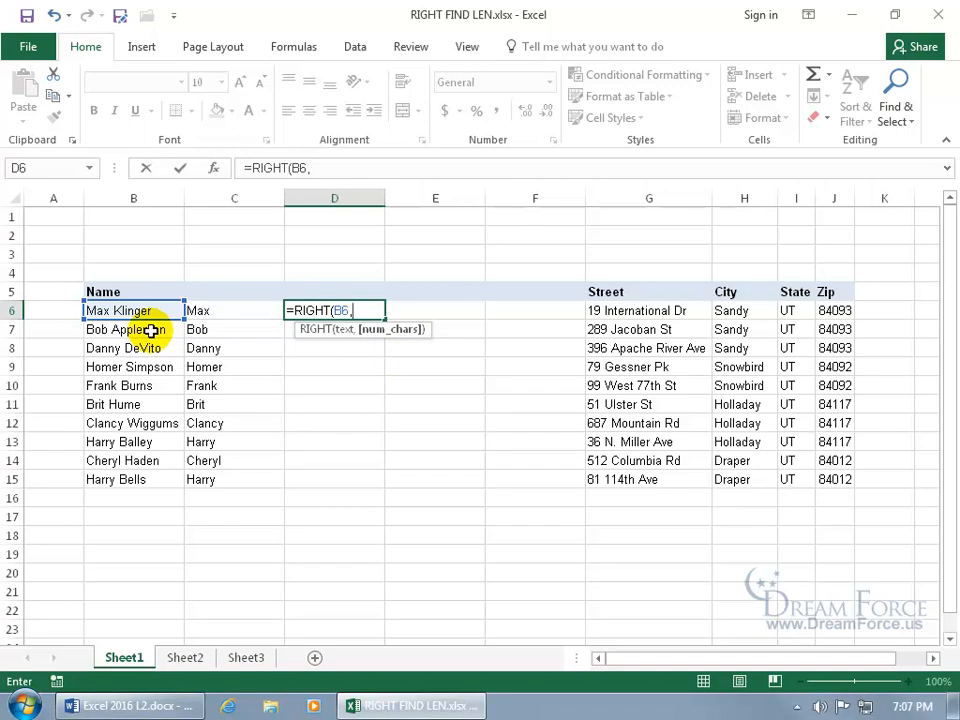
pyautogui.write('7')
pyautogui.press('Return')
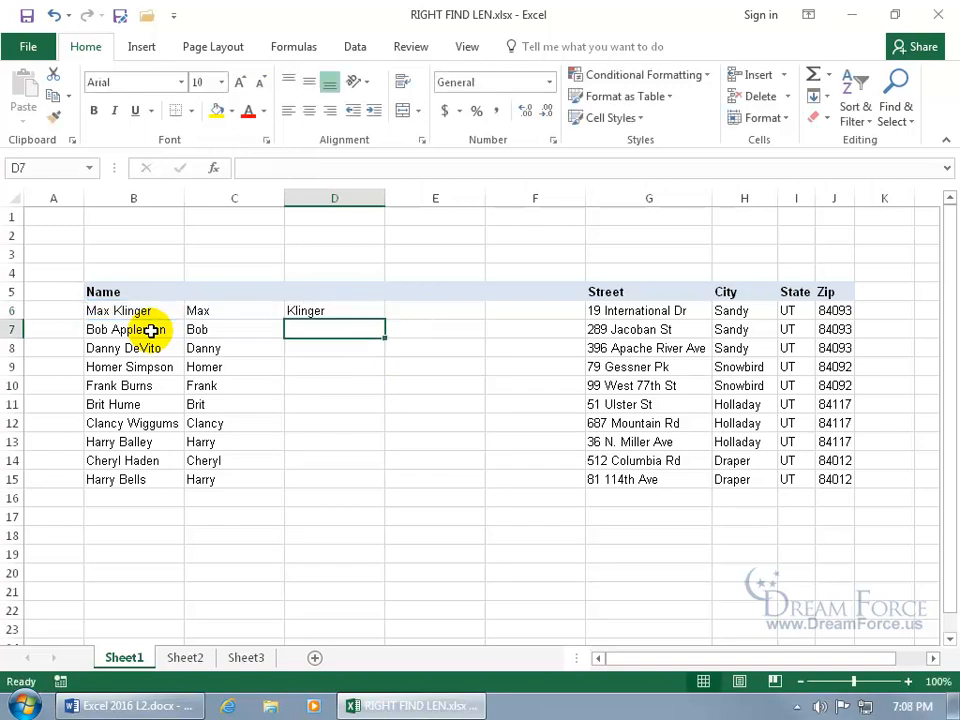
# Step: Fill the D6 formula down to D15, and delete the contents of D6:D15
pyautogui.click(372, 311)
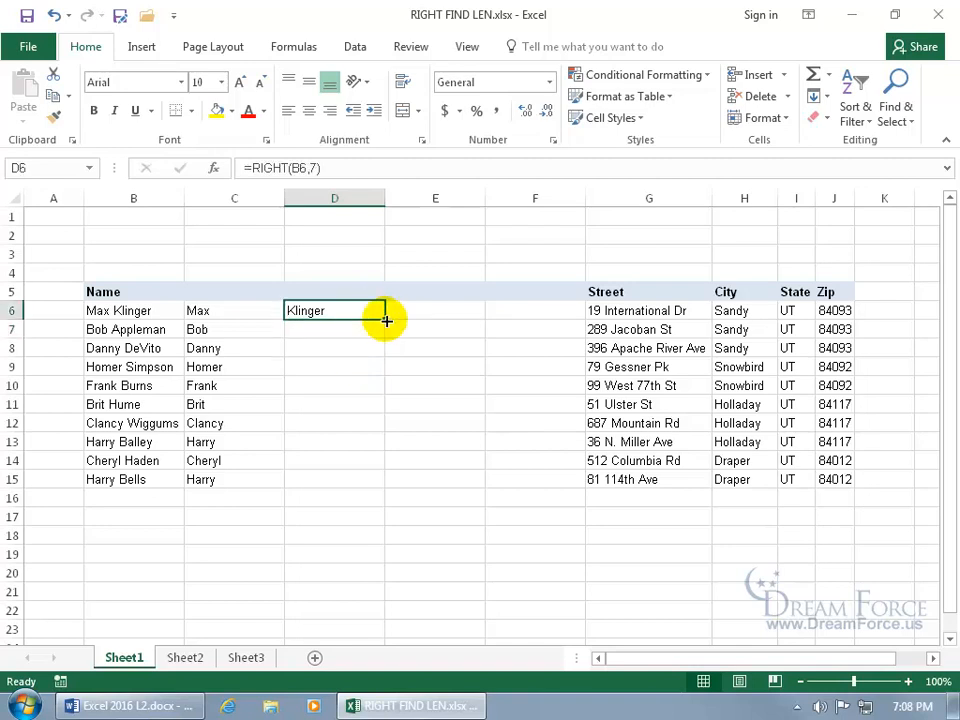
pyautogui.moveTo(386, 321); pyautogui.dragTo(386, 481)
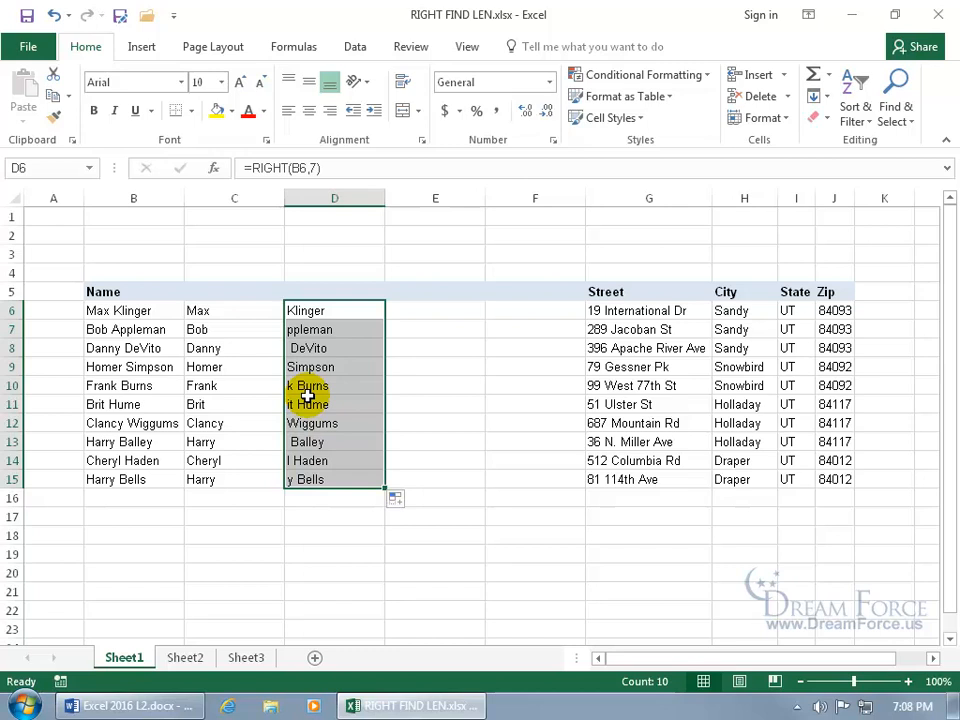
pyautogui.press('Delete')
# Step: Enter =FIND(" ",B6) in D6 to locate the space in the name
pyautogui.click(332, 313)
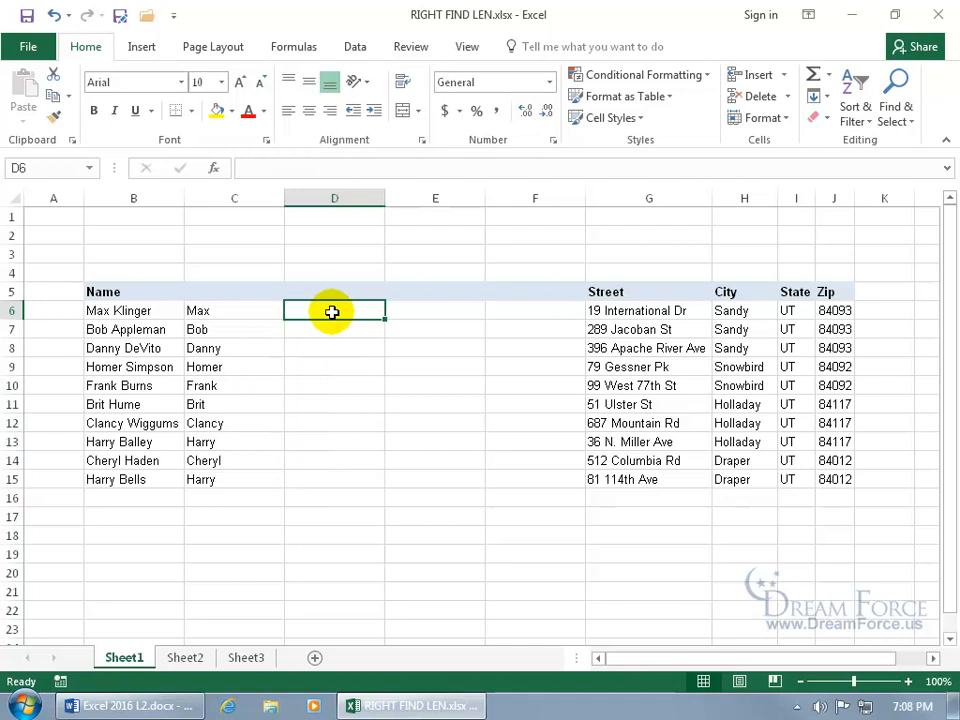
pyautogui.write('=fin')
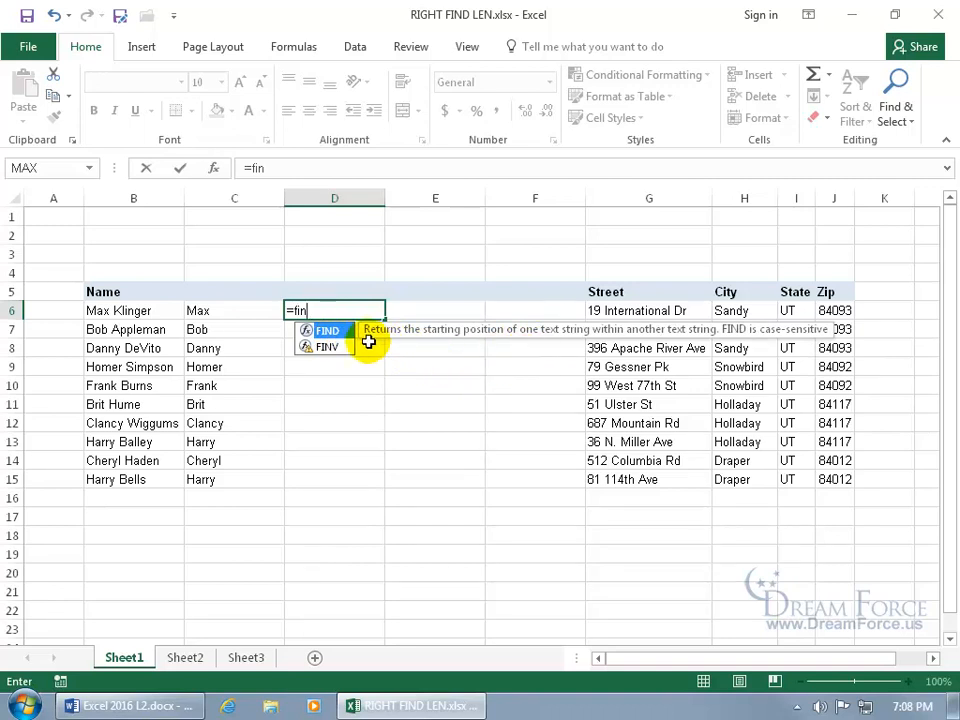
pyautogui.press('Tab')
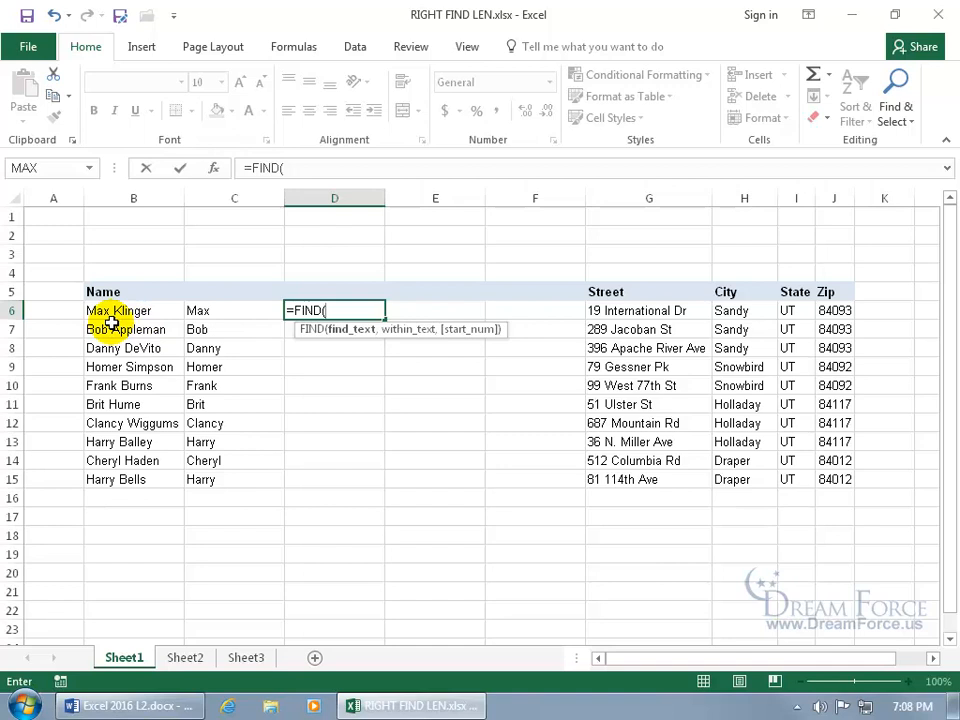
pyautogui.write('" ",')
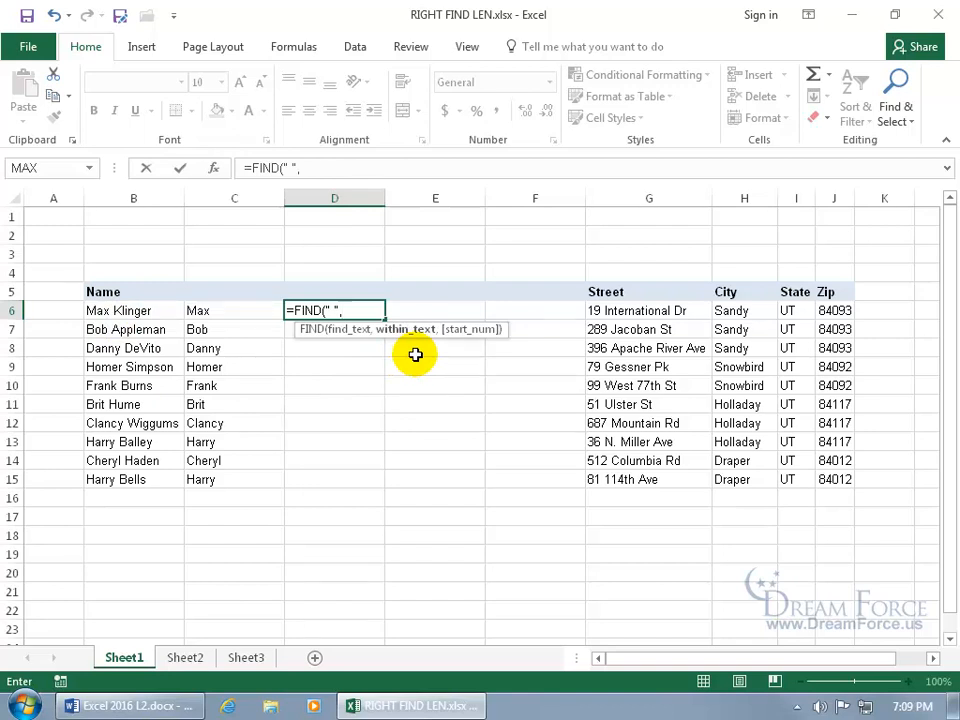
pyautogui.click(152, 311)
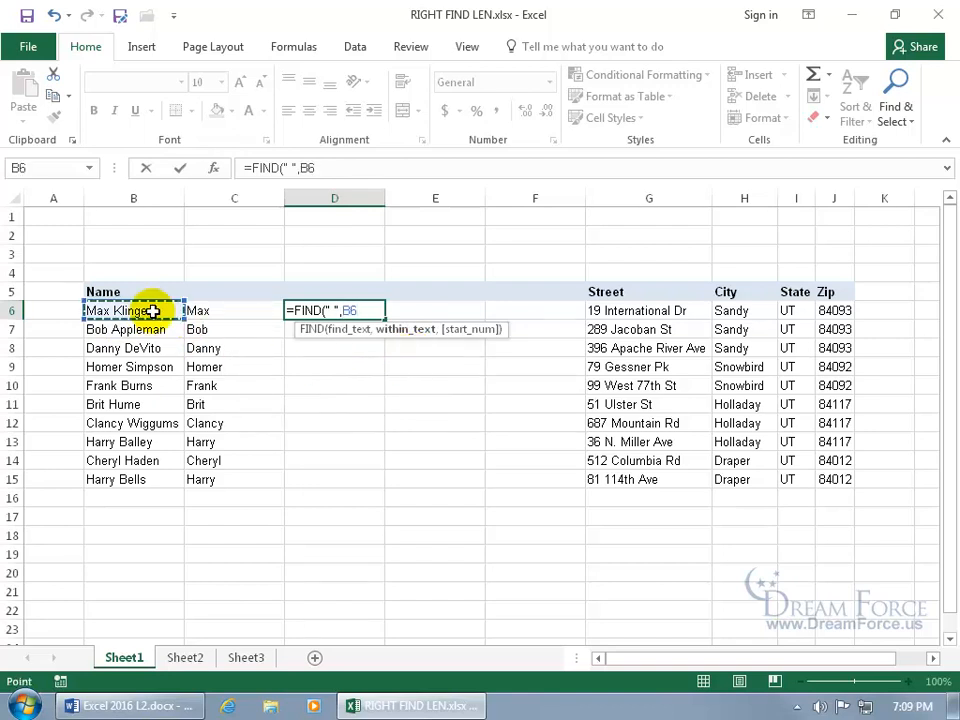
pyautogui.press('Return')
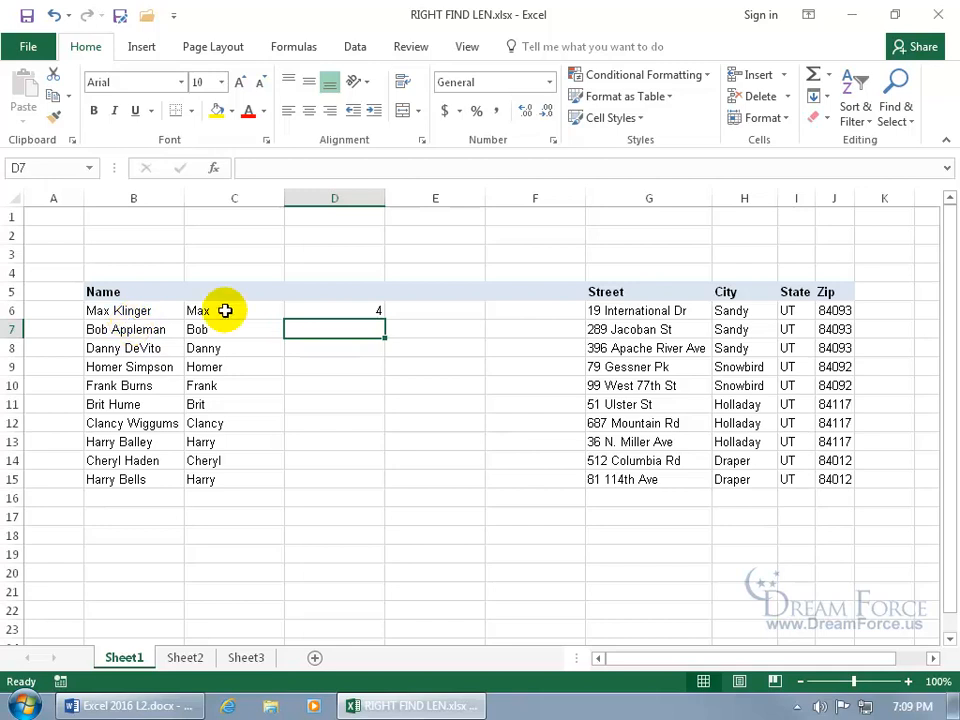
# Step: Enter =LEN(B6) in E6 to count the characters in the name
pyautogui.click(407, 311)
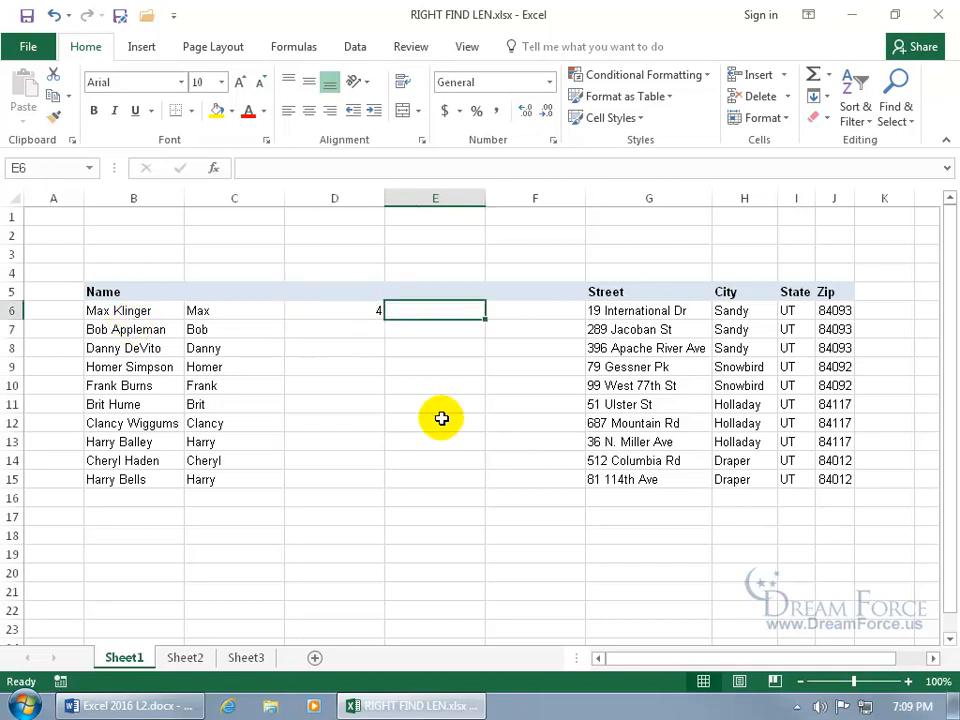
pyautogui.write('=len')
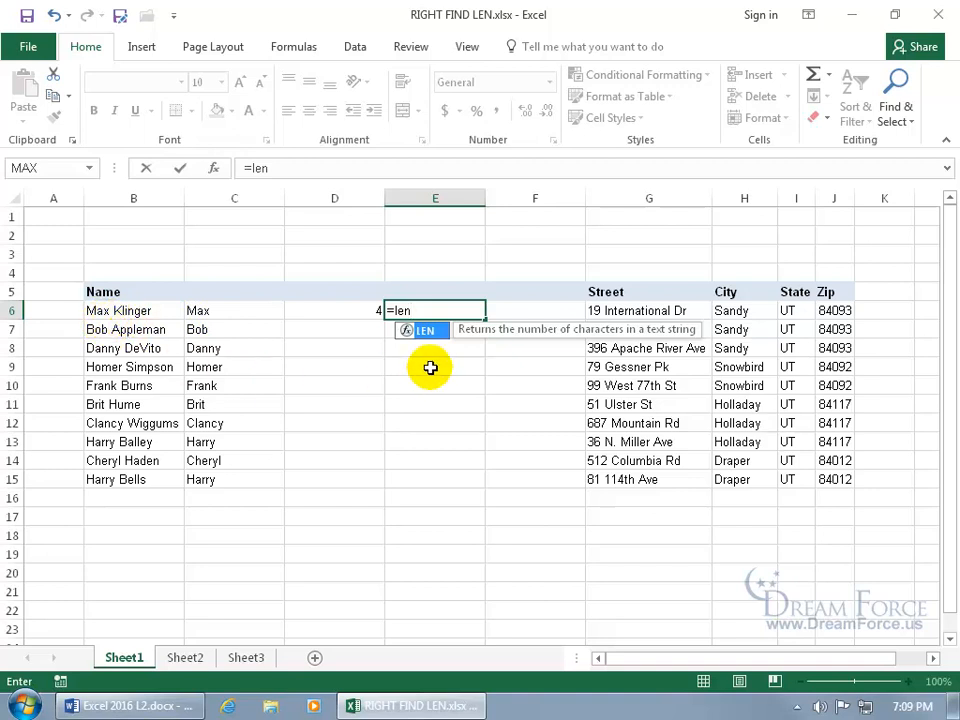
pyautogui.press('Tab')
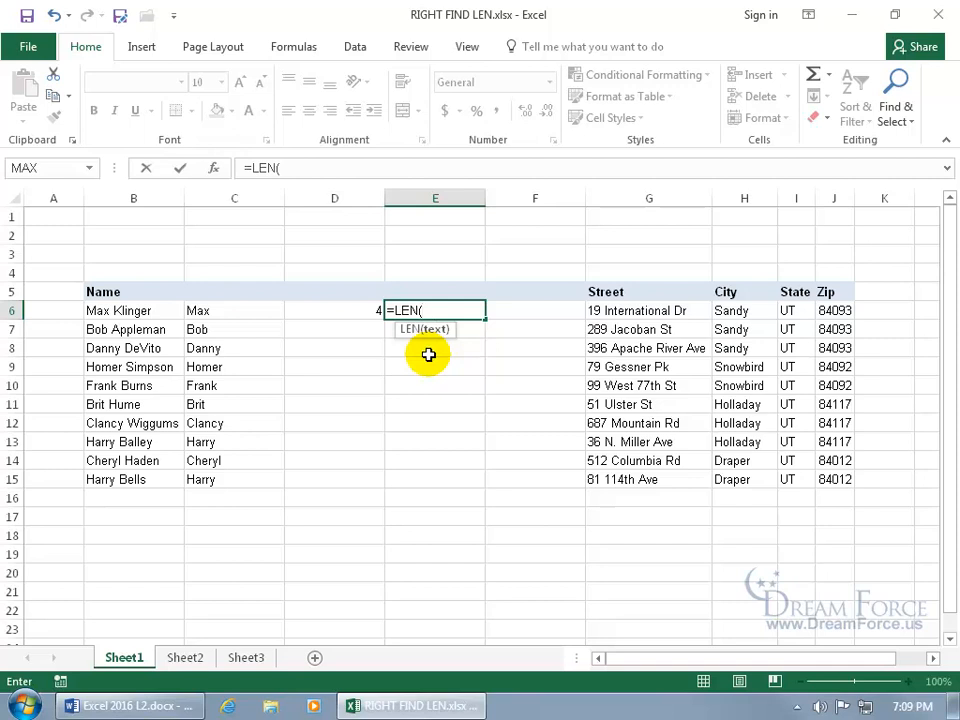
pyautogui.click(160, 311)
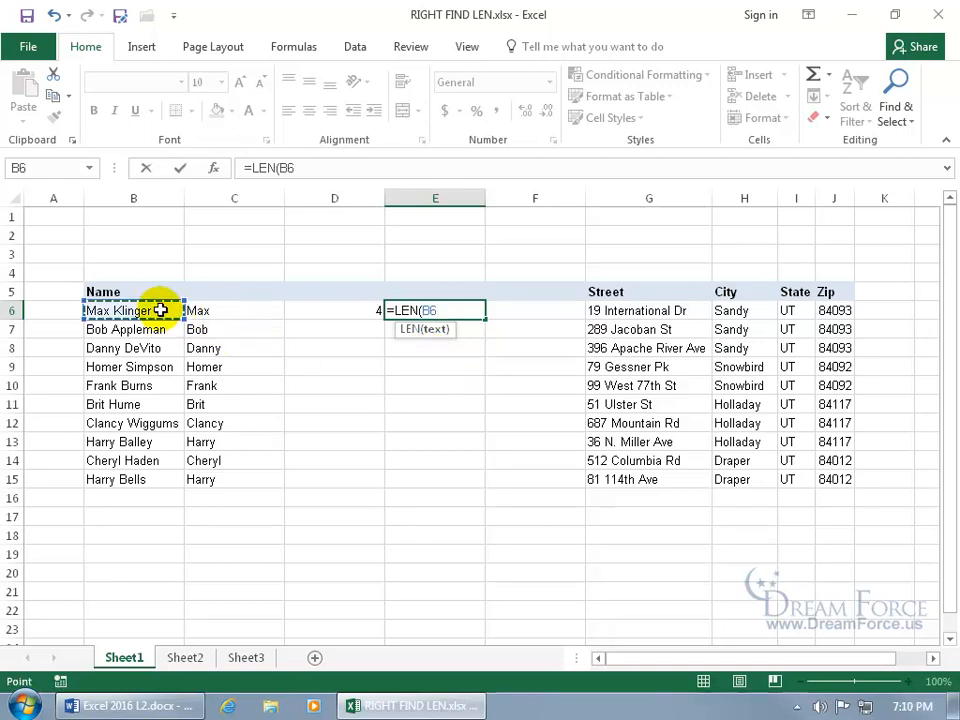
pyautogui.press('Return')
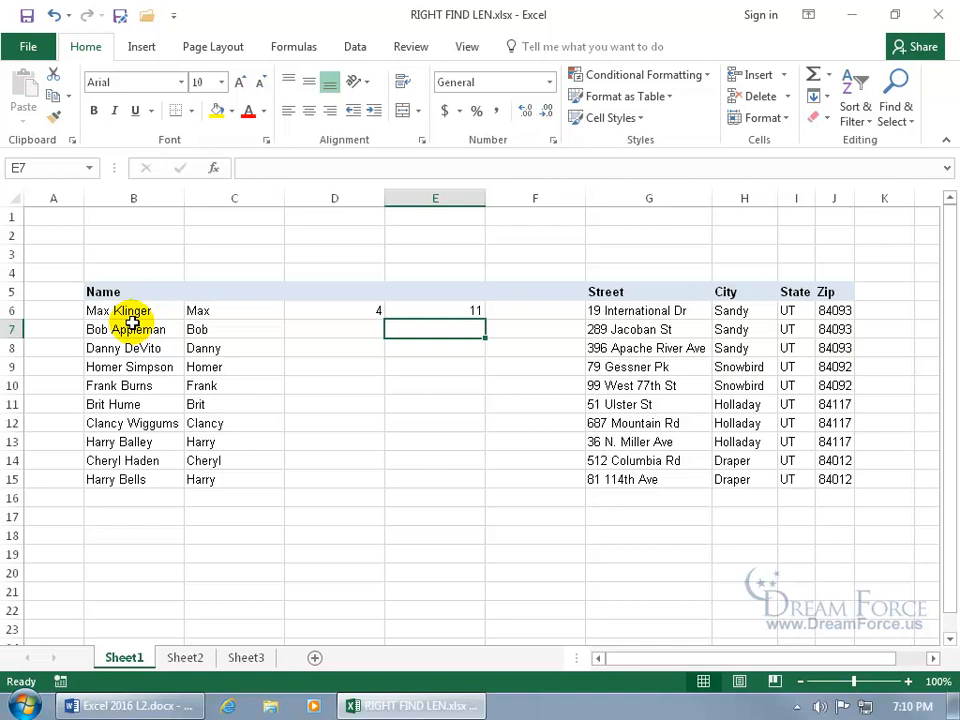
# Step: Enter =RIGHT(B6,LEN(B6)-FIND(" ",B6)) in F6 to extract the last name from the full name in B6
pyautogui.click(529, 310)
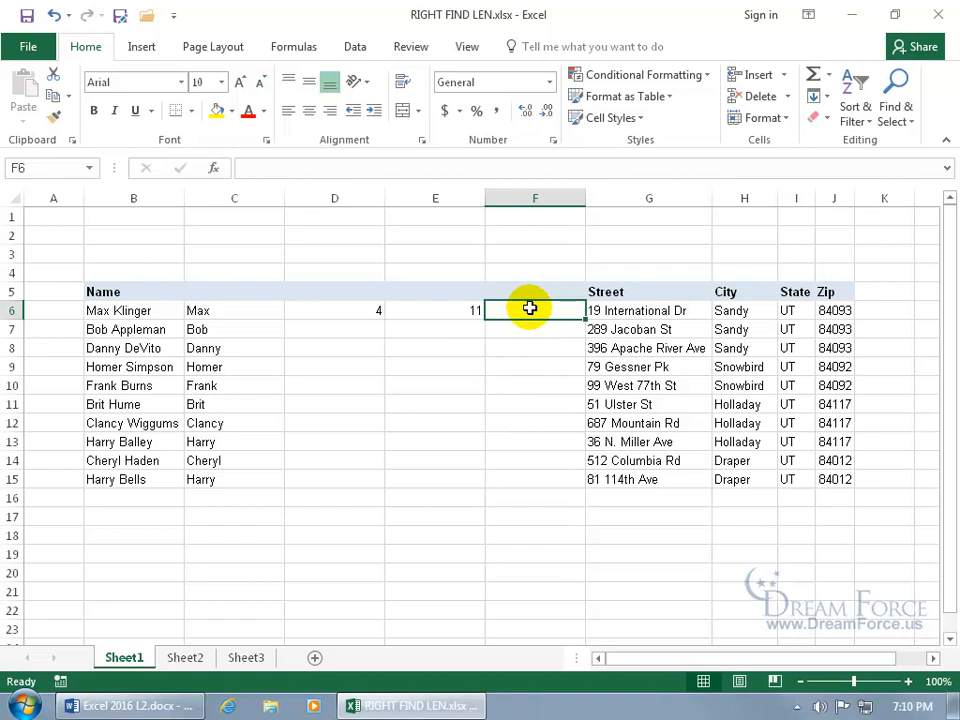
pyautogui.write('=righ')
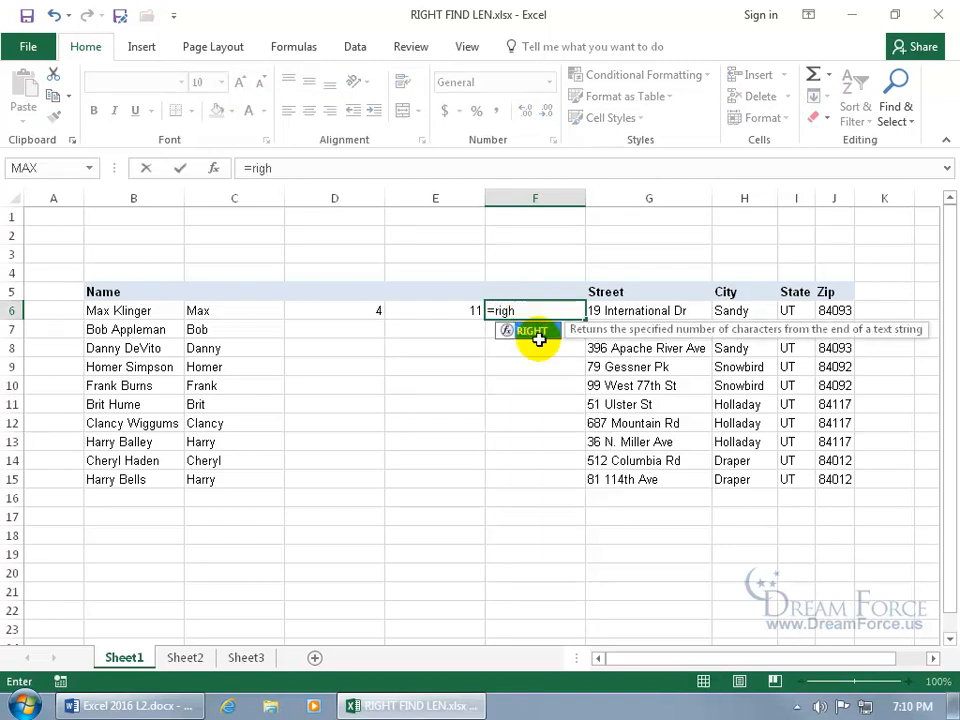
pyautogui.doubleClick(536, 343)
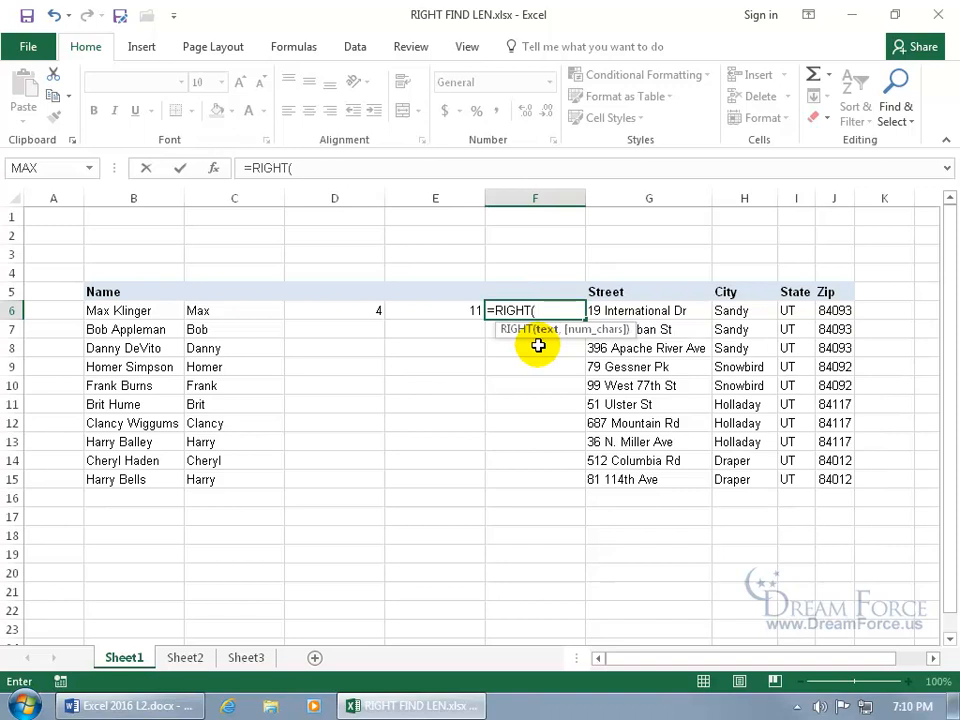
pyautogui.click(147, 311)
pyautogui.write(',')
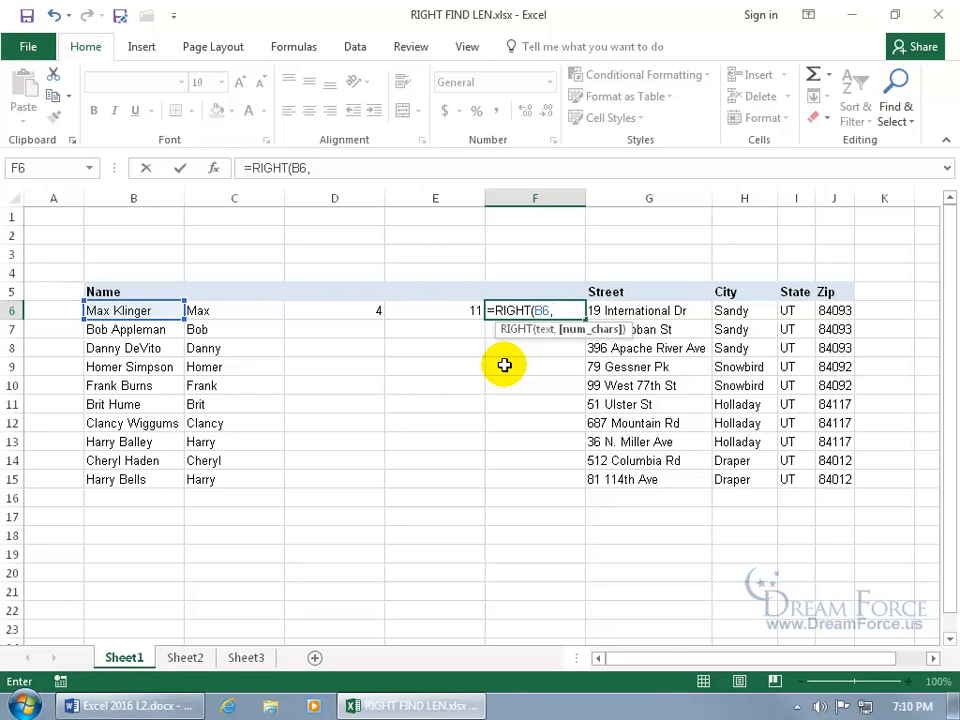
pyautogui.write('len')
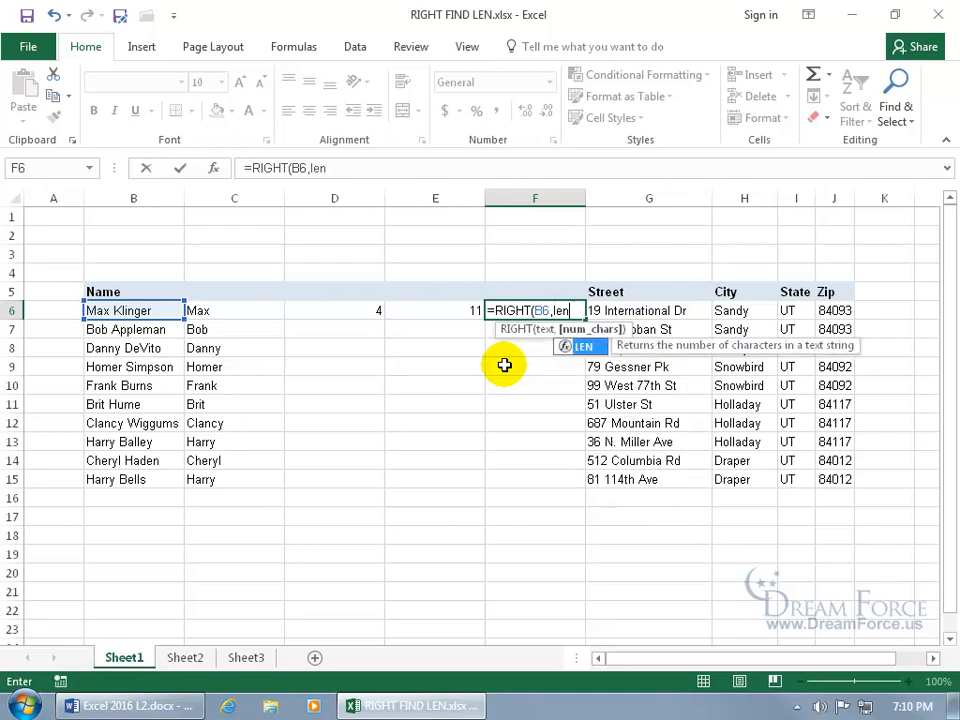
pyautogui.press('Tab')
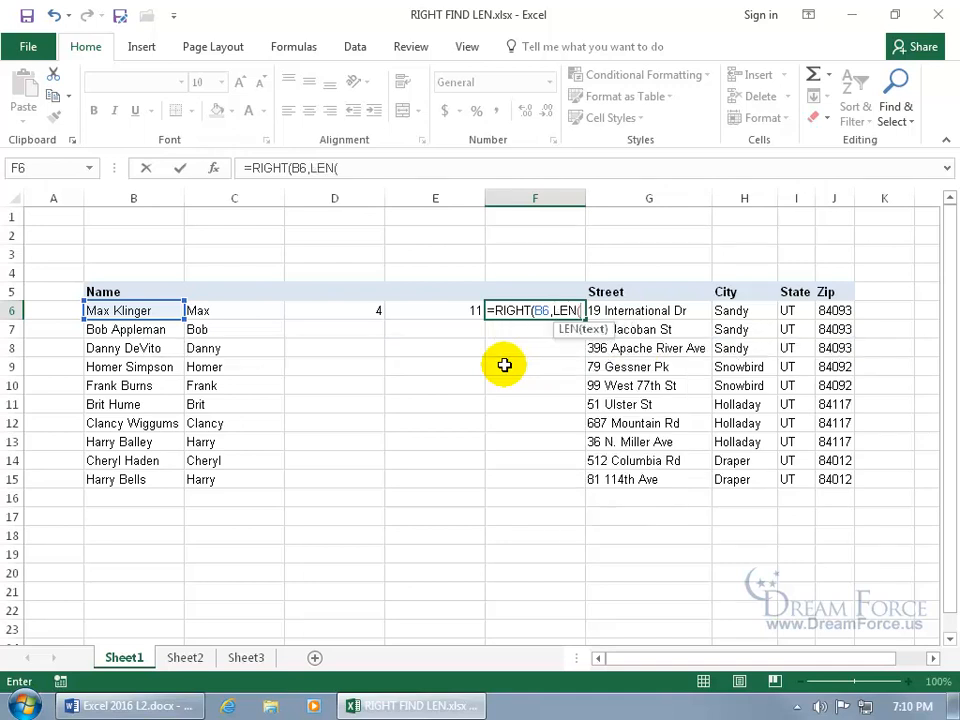
pyautogui.click(129, 311)
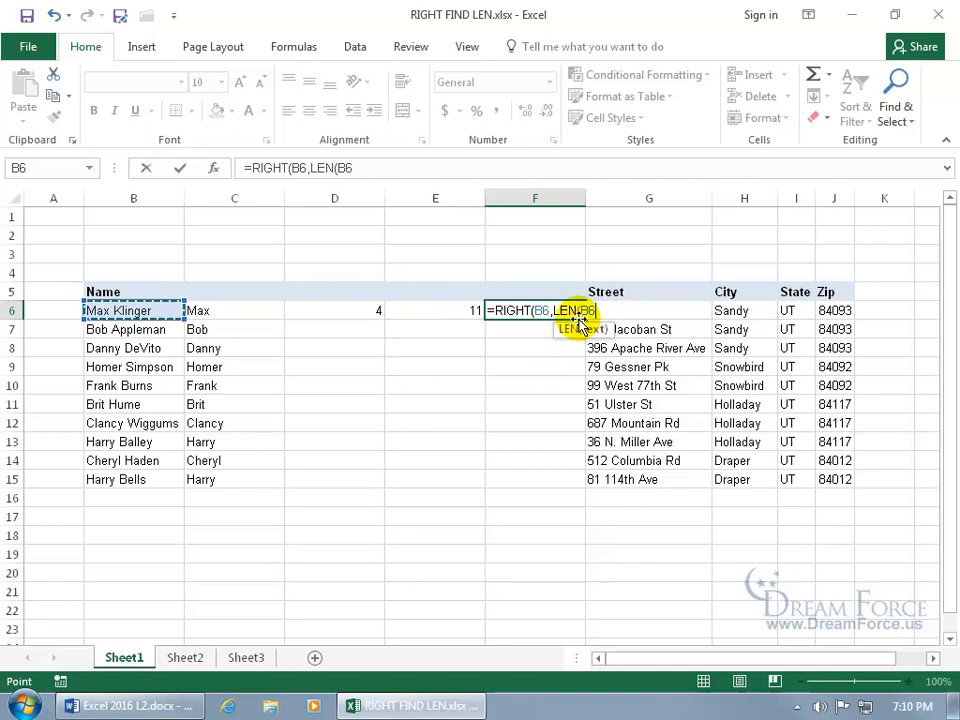
pyautogui.write(')')
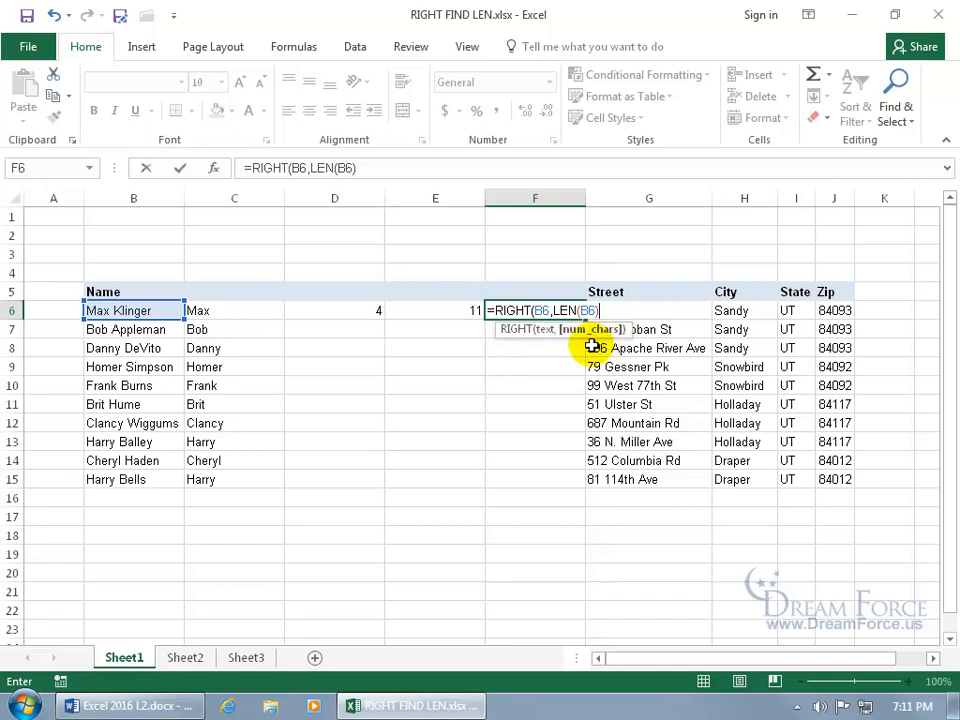
pyautogui.write('-fin')
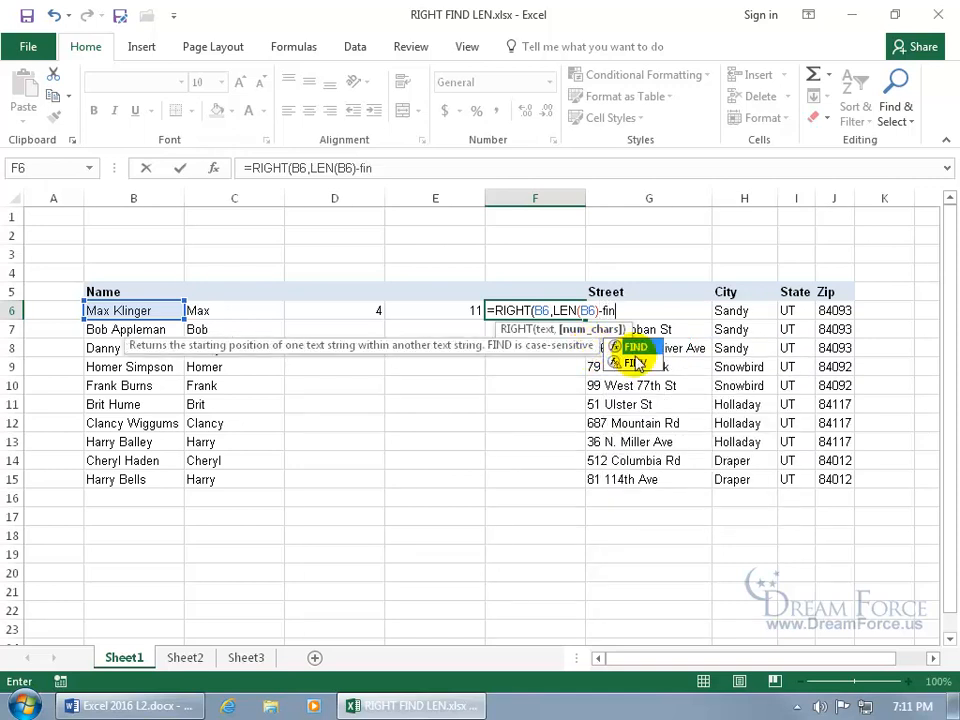
pyautogui.doubleClick(645, 348)
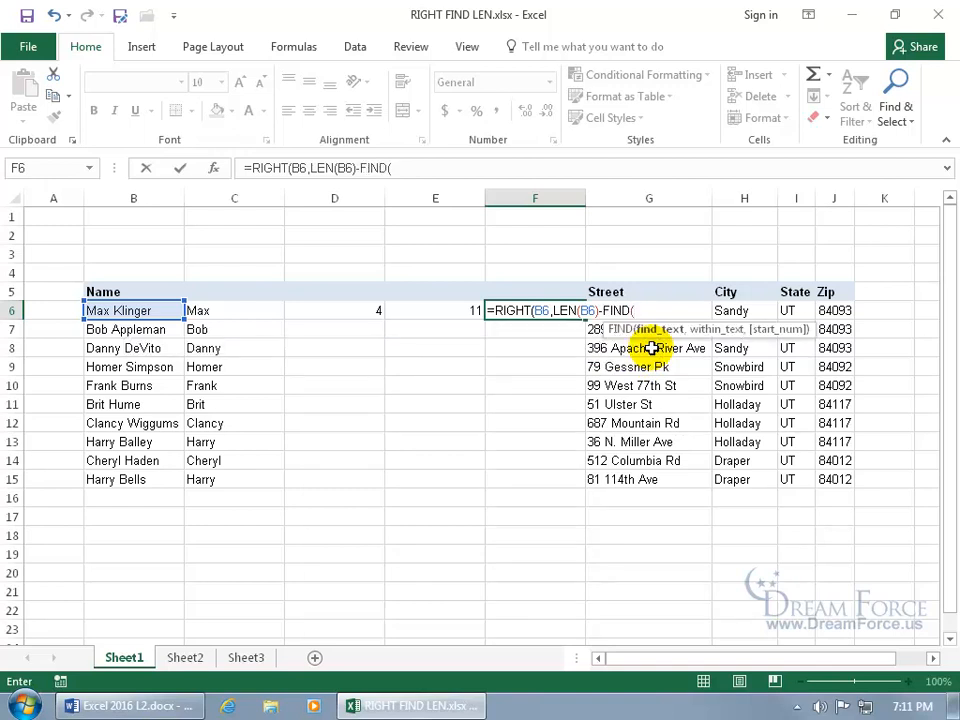
pyautogui.write('" ",')
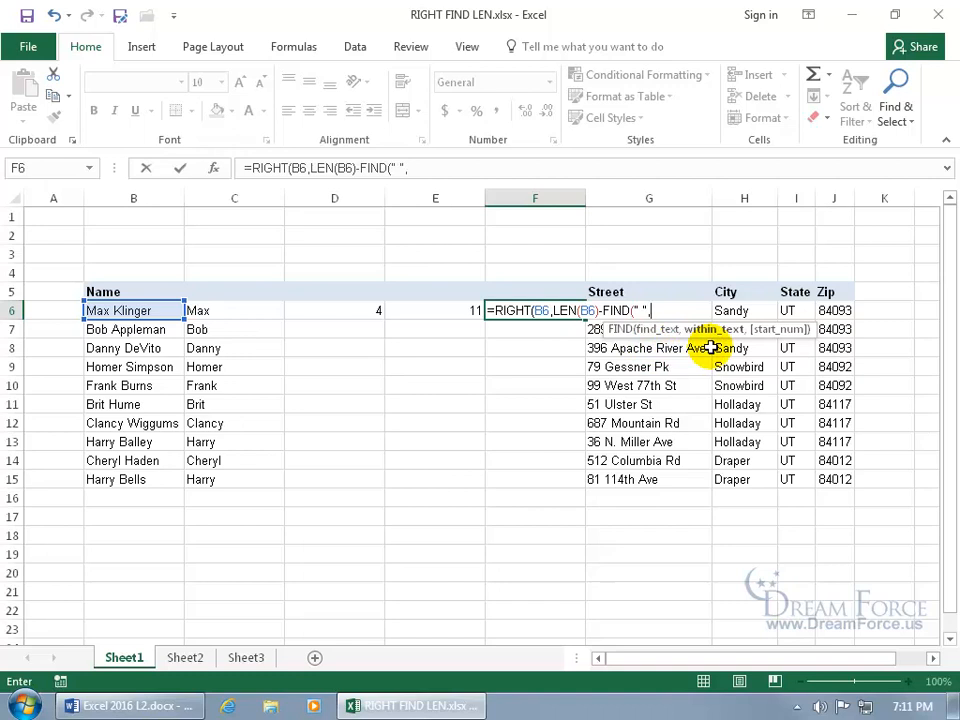
pyautogui.click(154, 311)
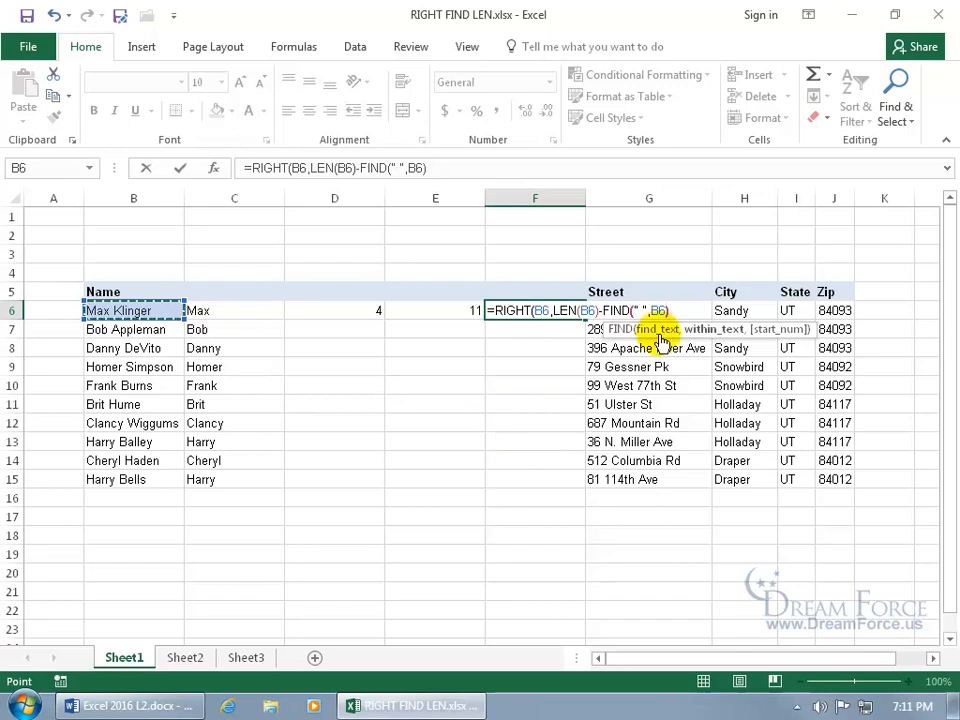
pyautogui.write(')')
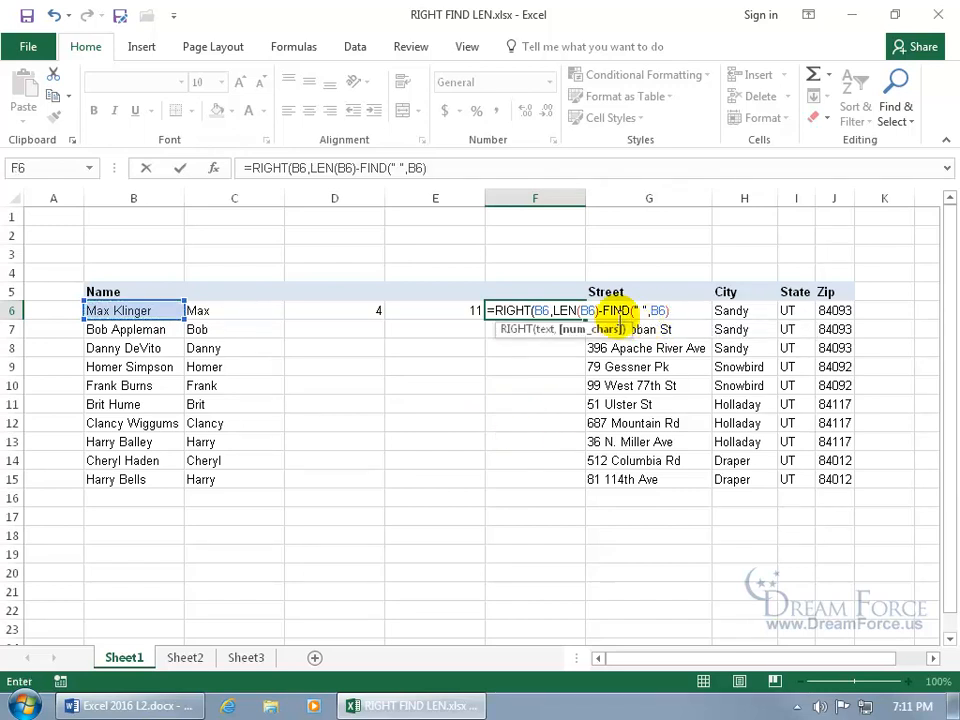
pyautogui.write(')')
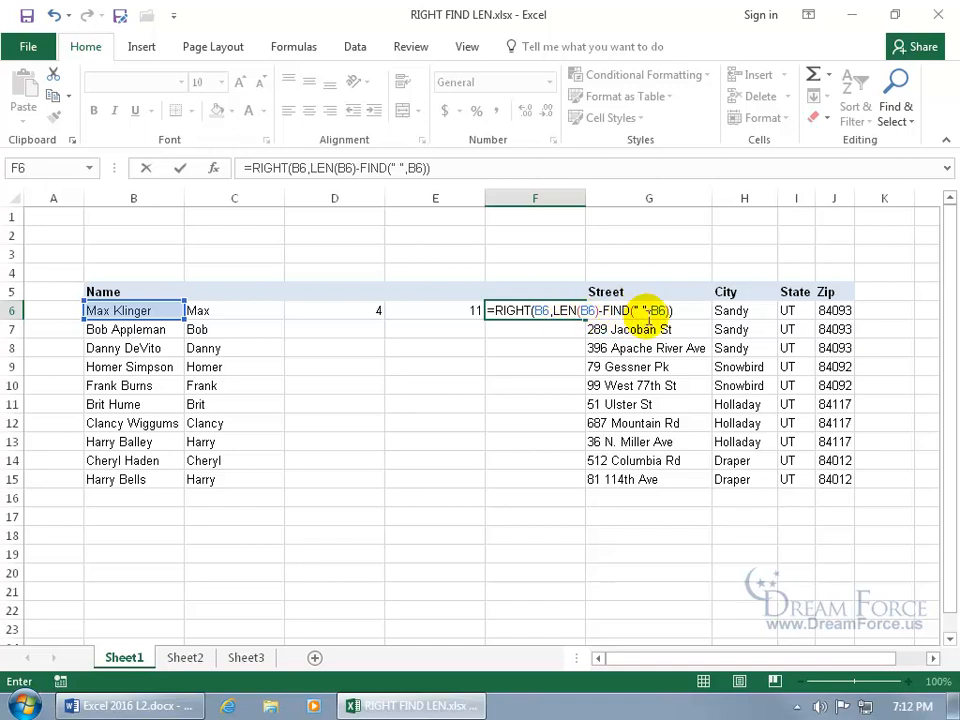
pyautogui.press('Return')
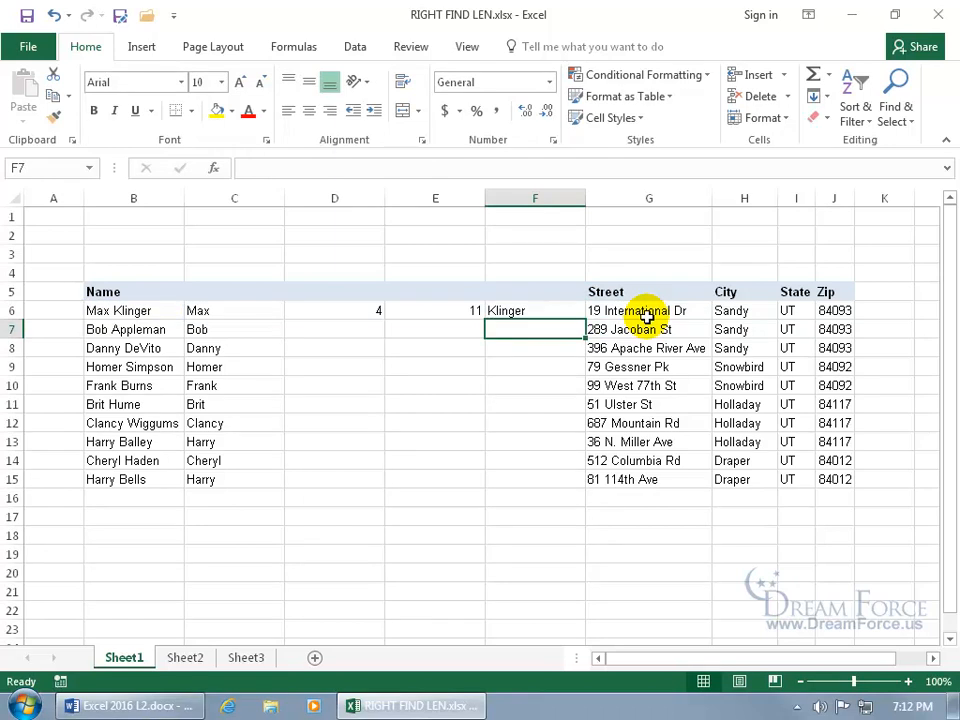
# Step: Fill the last-name formula in F6 down to F15
pyautogui.click(568, 310)
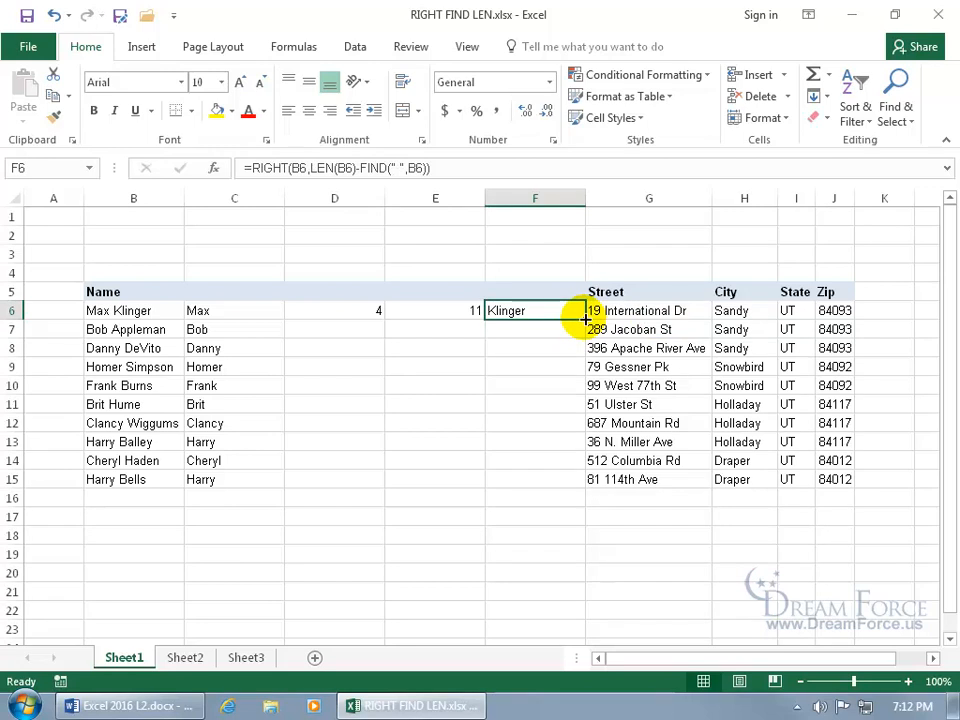
pyautogui.doubleClick(585, 318)
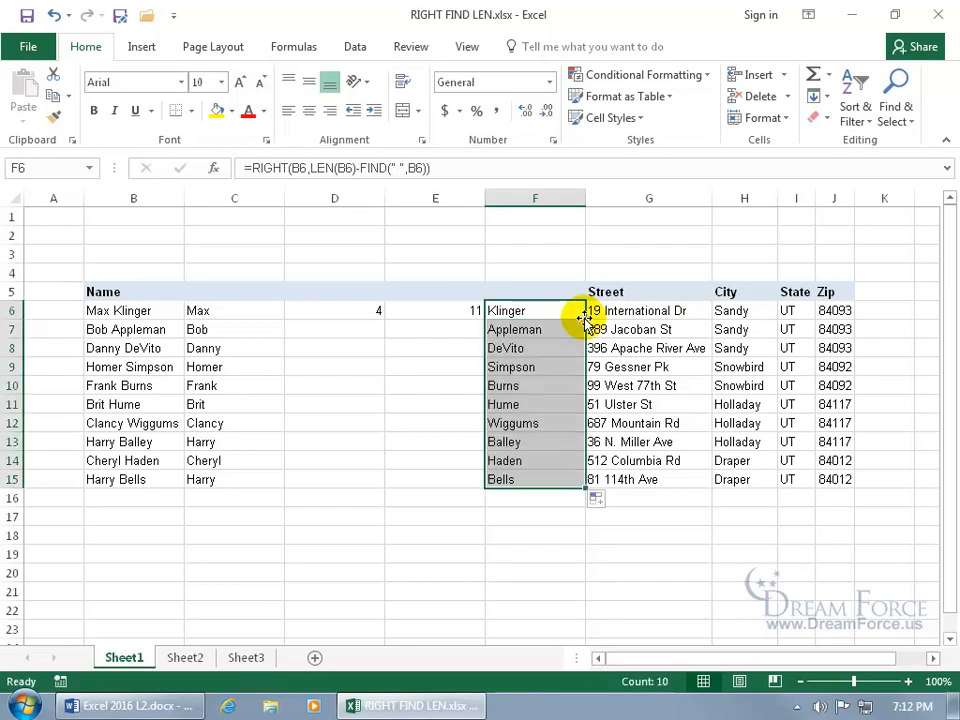
pyautogui.click(539, 390)
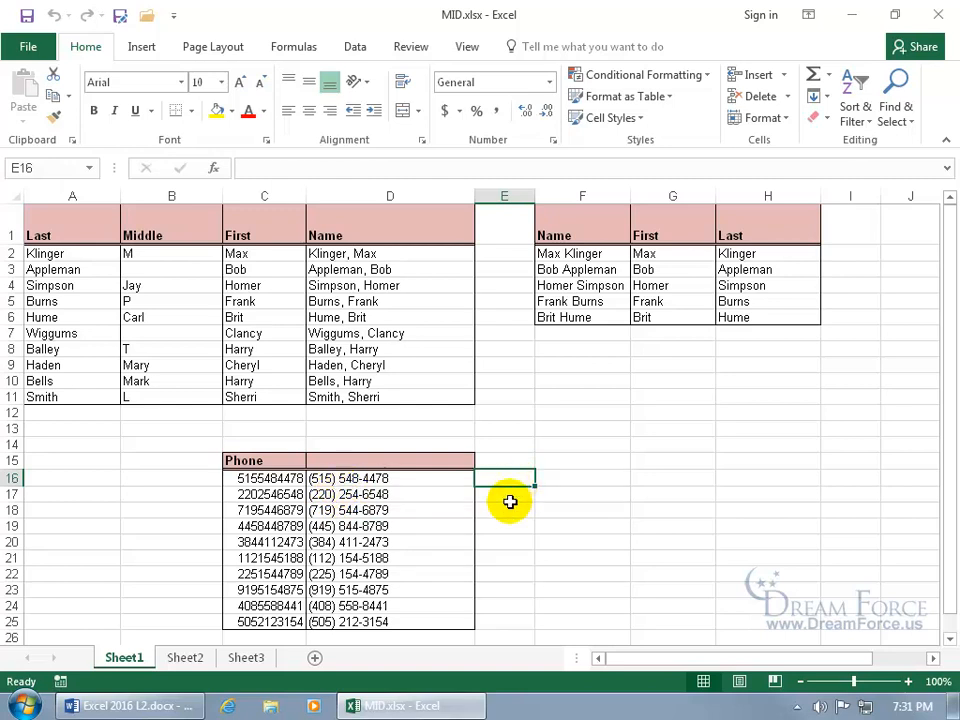
# Step: Enter =MID(D16,2,3) in E16 to extract the three-digit area code from the formatted phone number in D16
pyautogui.write('=mid')
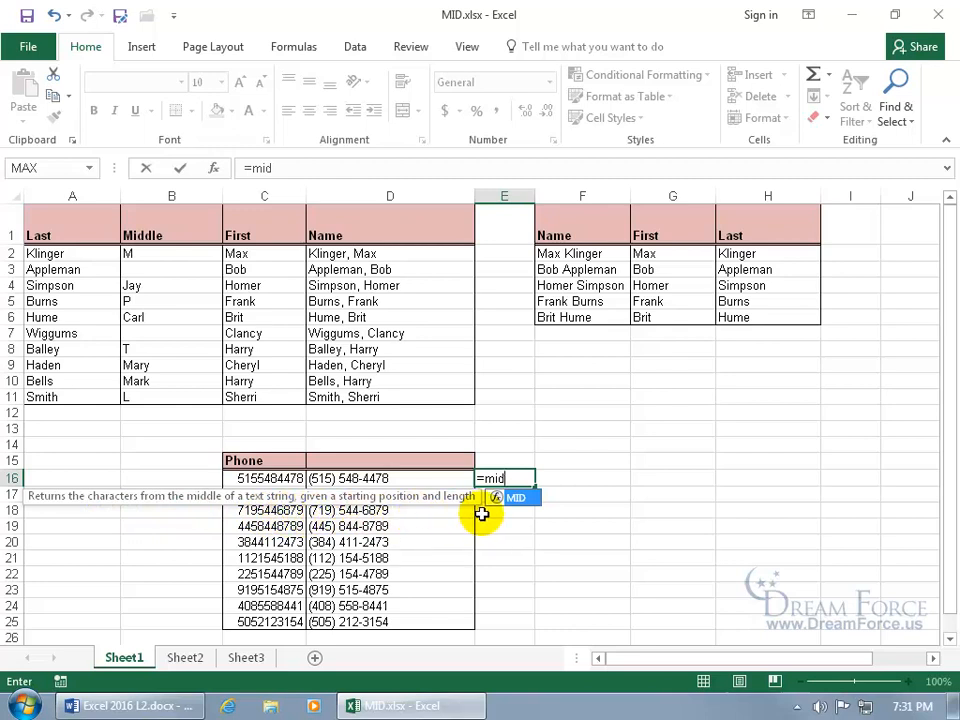
pyautogui.press('Tab')
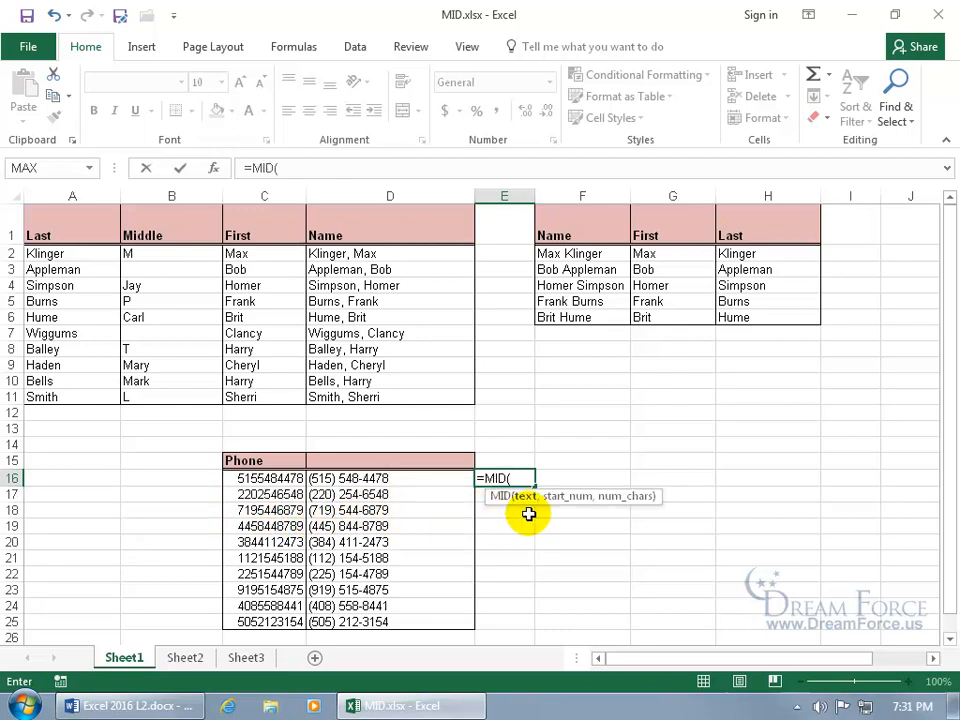
pyautogui.click(407, 478)
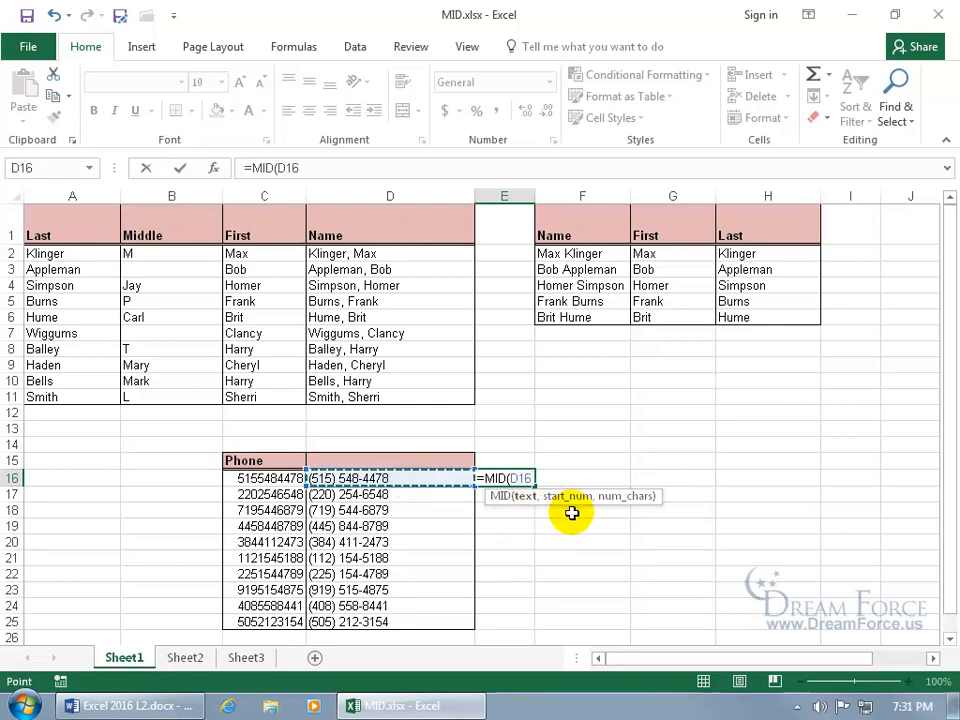
pyautogui.write(',')
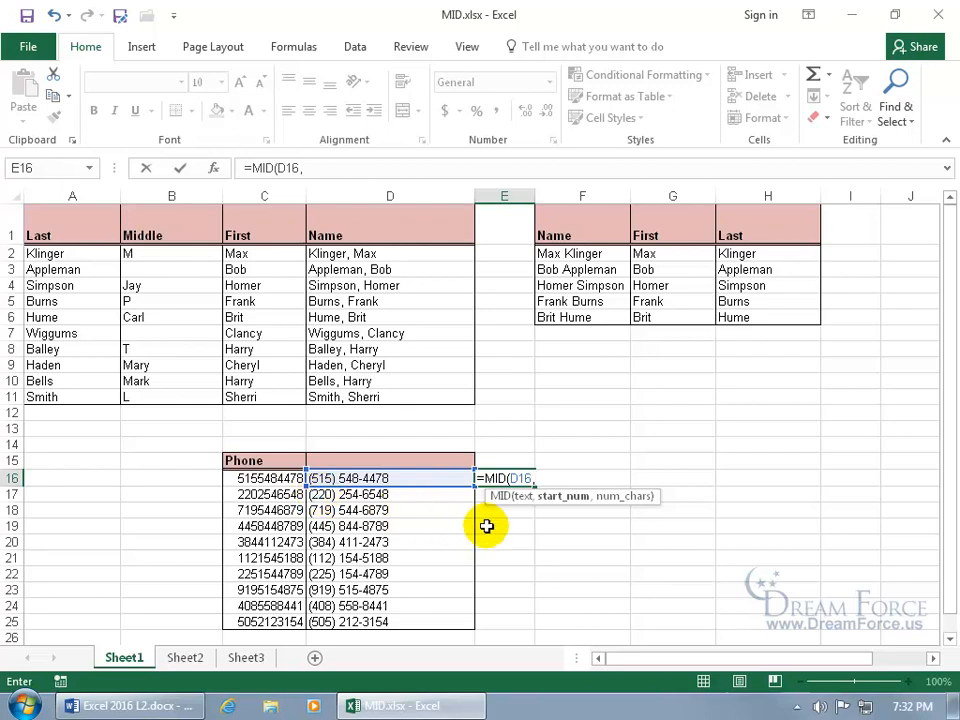
pyautogui.write('2,')
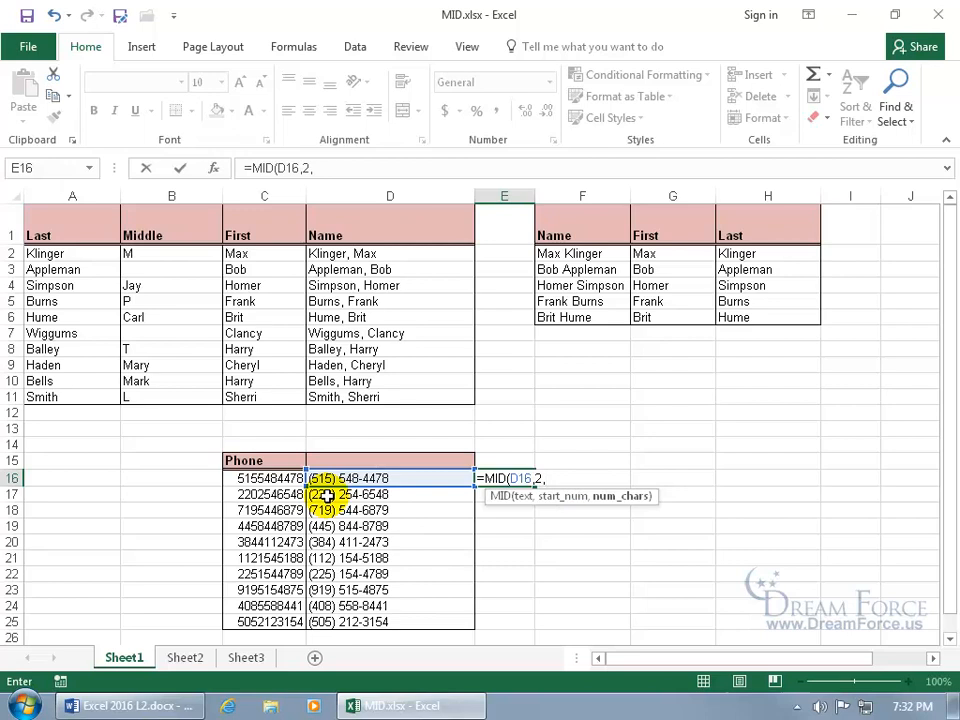
pyautogui.write('3')
pyautogui.press('Return')
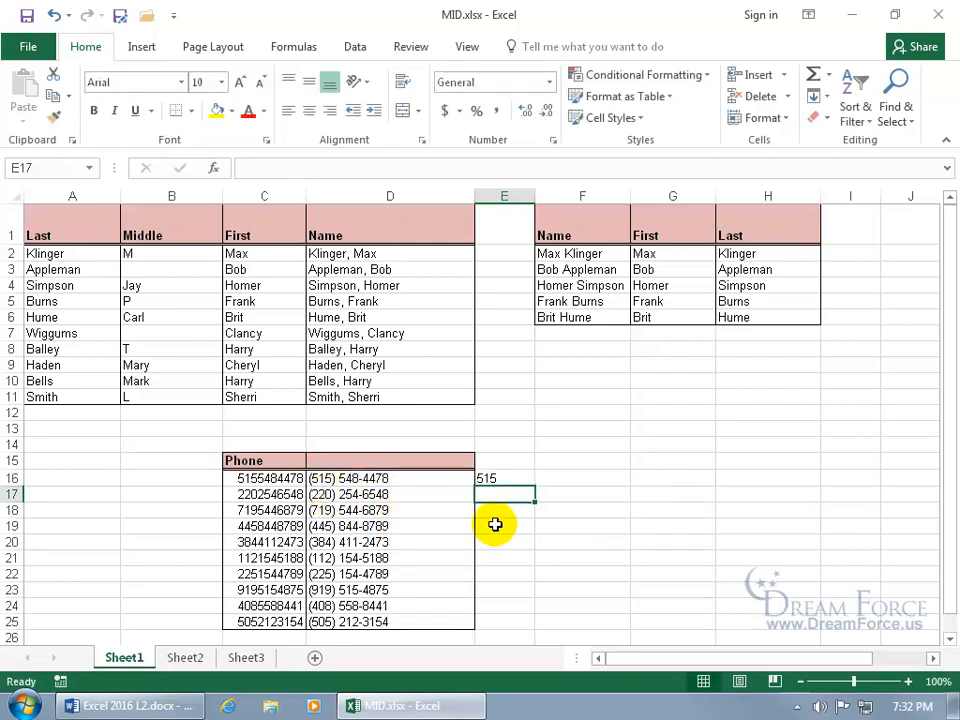
pyautogui.click(396, 478)
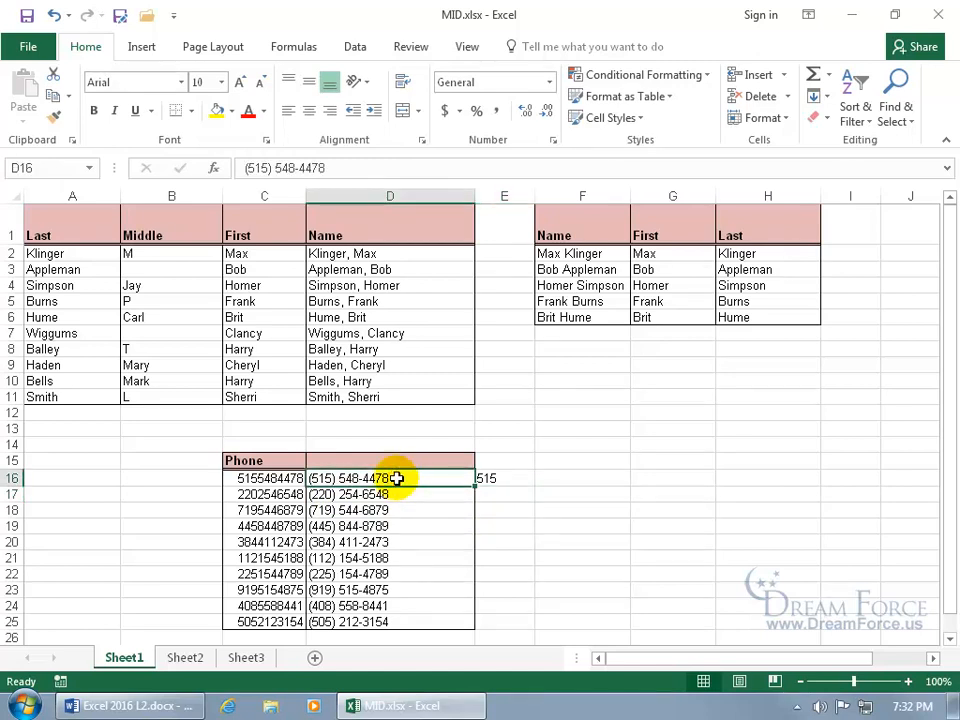
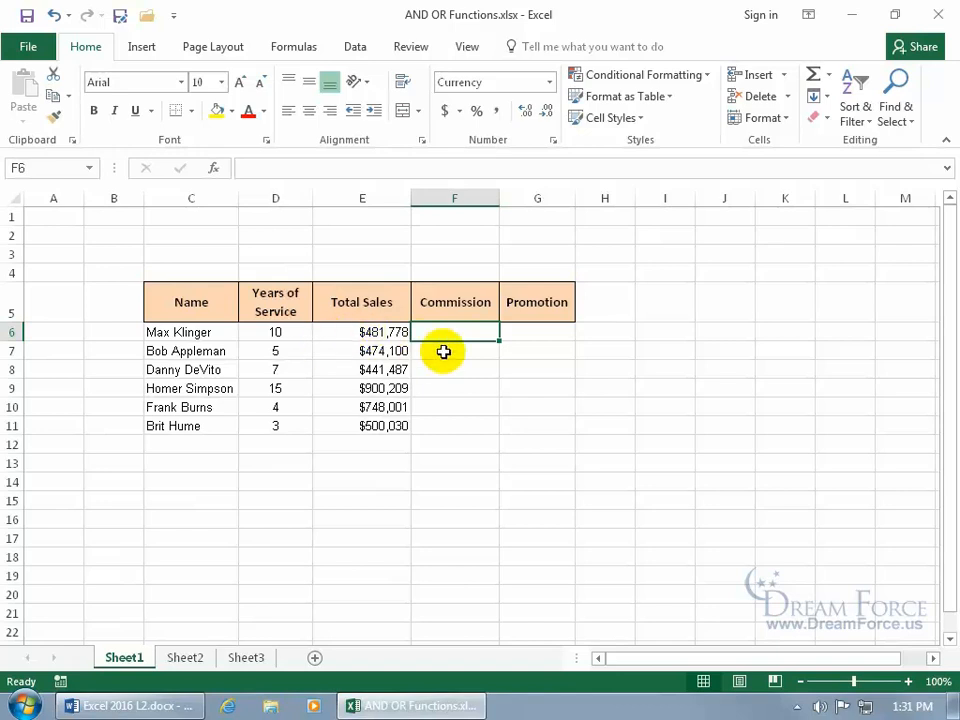
# Step: Enter =AND(E6>450000,D6>5) in F6 under Commission to test total sales and years of service
pyautogui.write('=and')
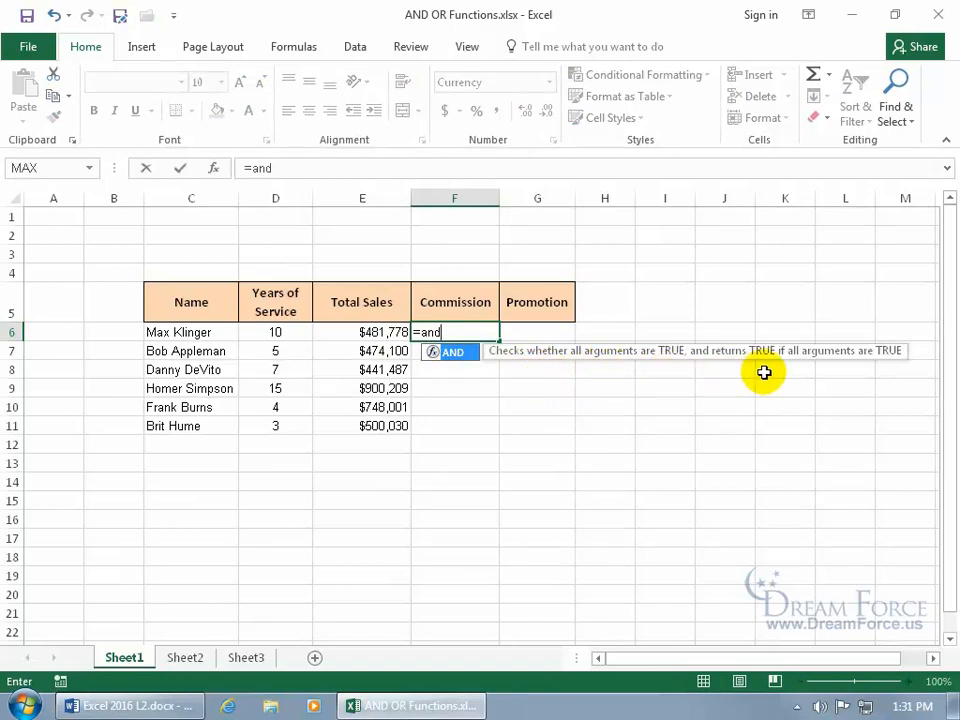
pyautogui.doubleClick(464, 374)
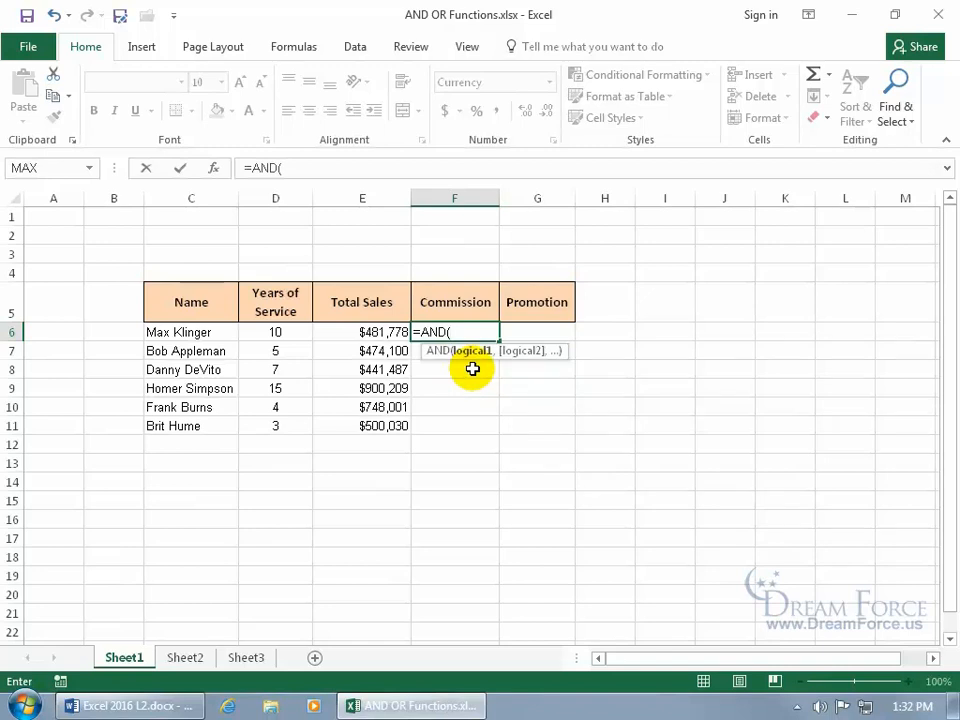
pyautogui.click(368, 333)
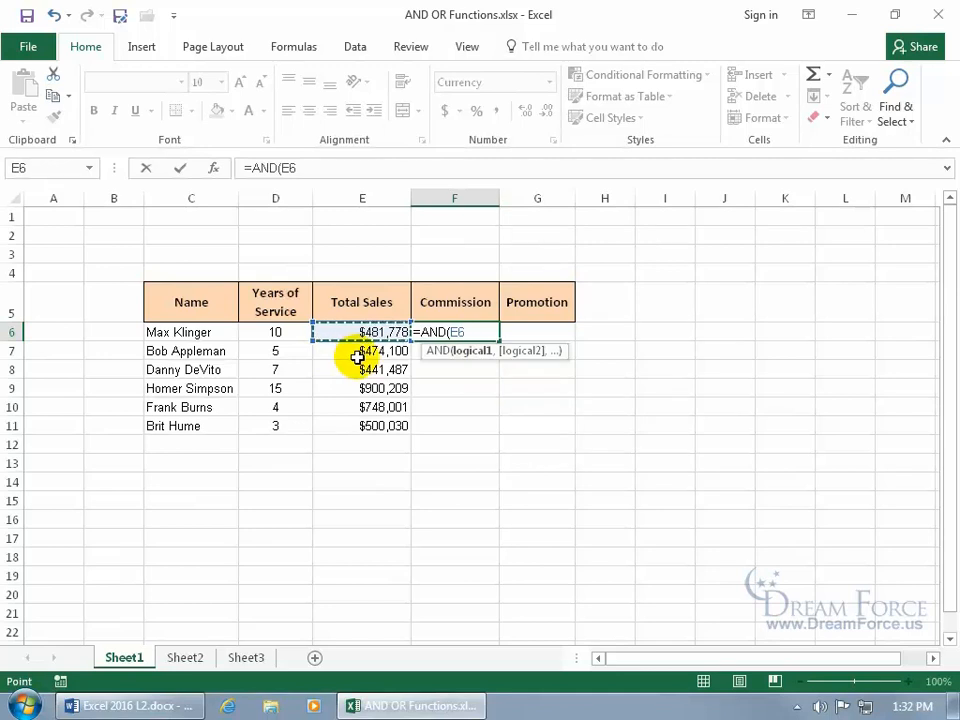
pyautogui.write('>45')
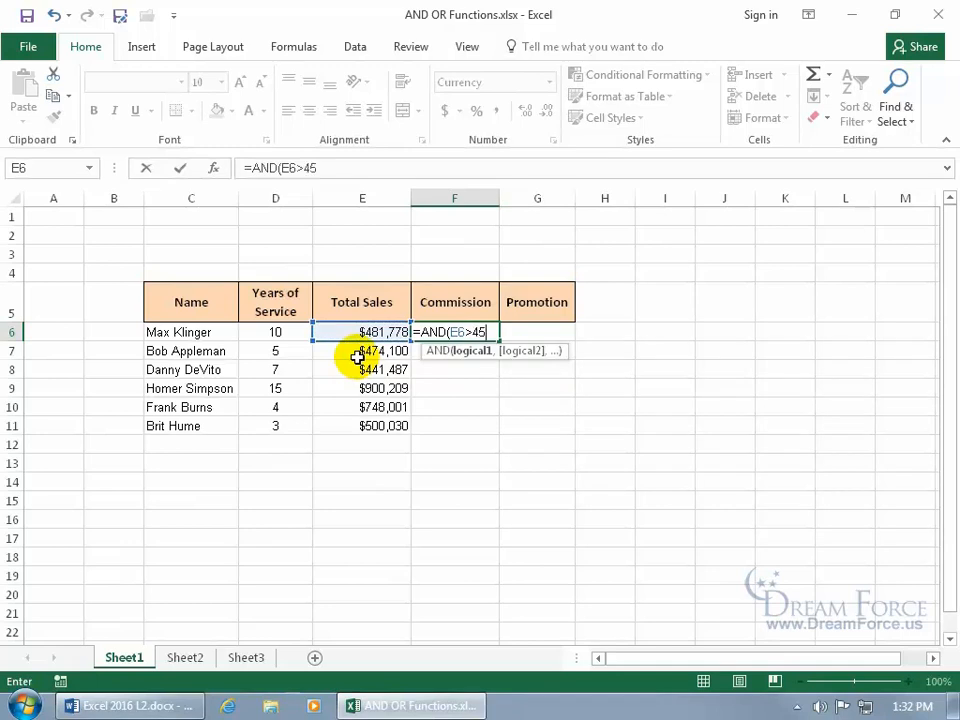
pyautogui.write('0000')
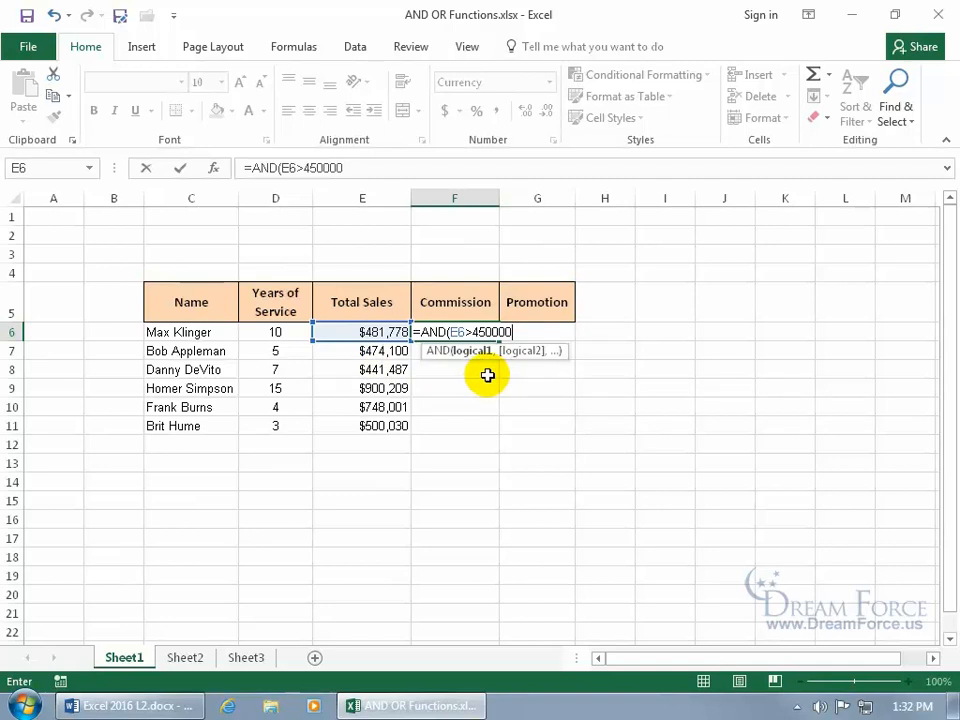
pyautogui.write(',')
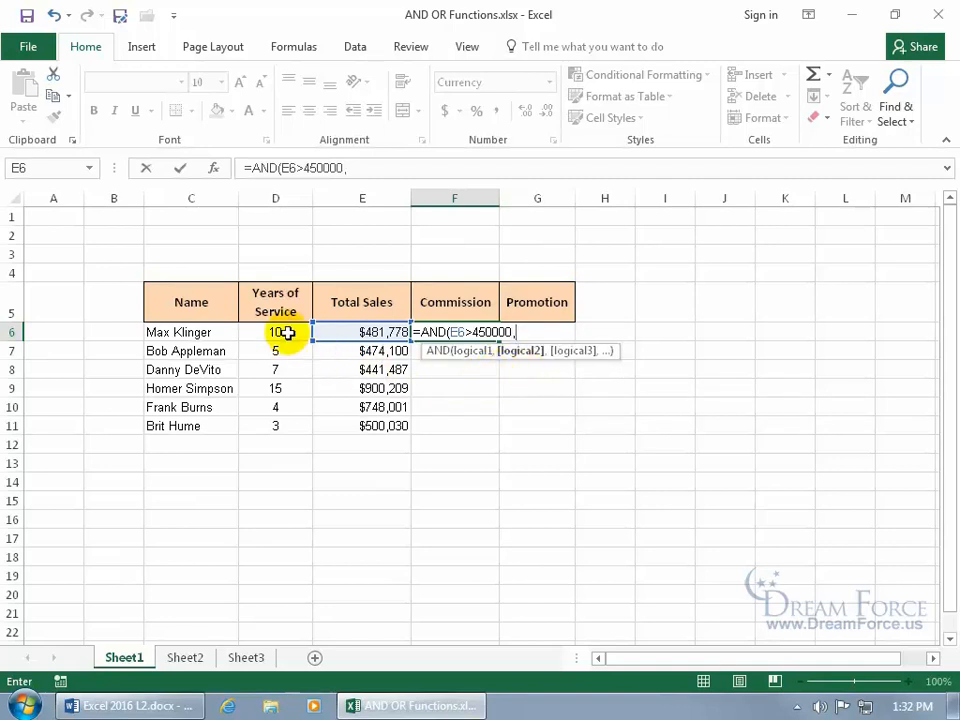
pyautogui.click(283, 332)
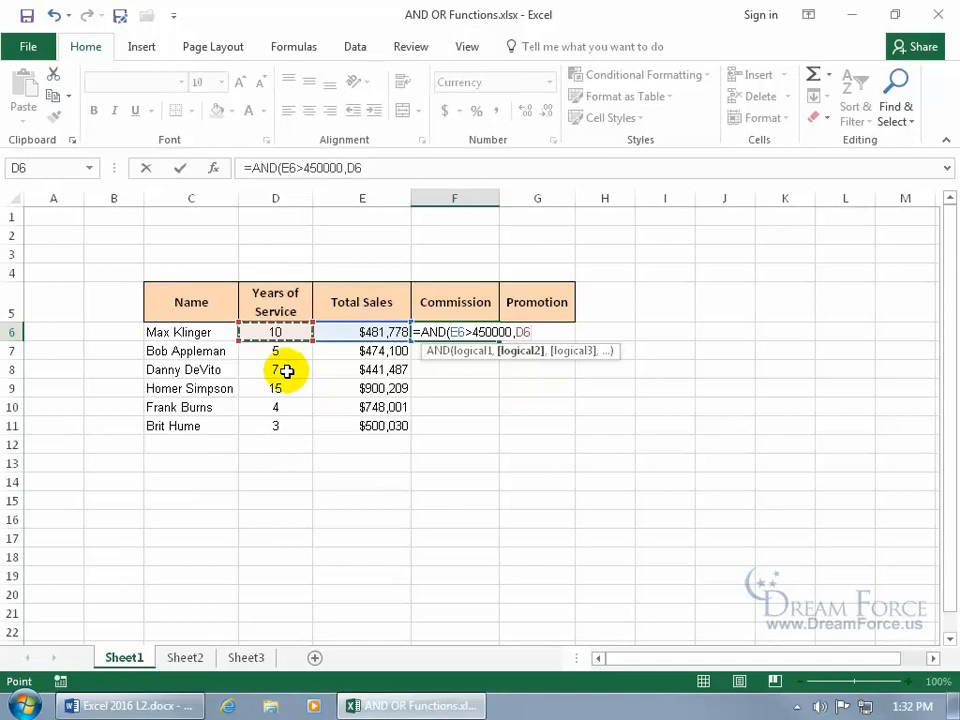
pyautogui.write('>5')
pyautogui.press('Return')
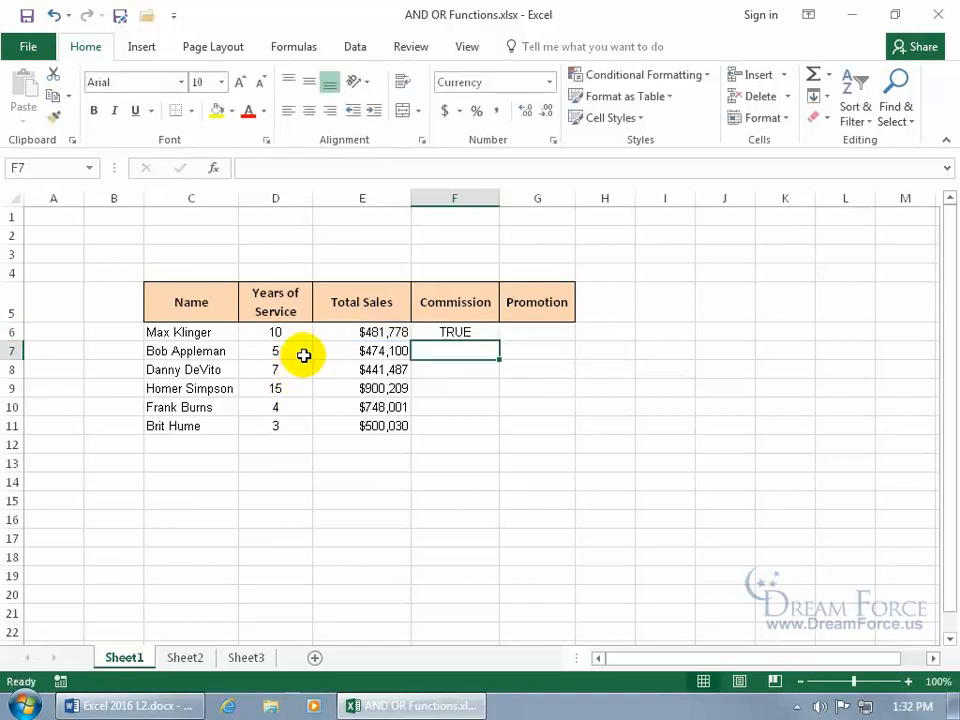
pyautogui.click(461, 332)
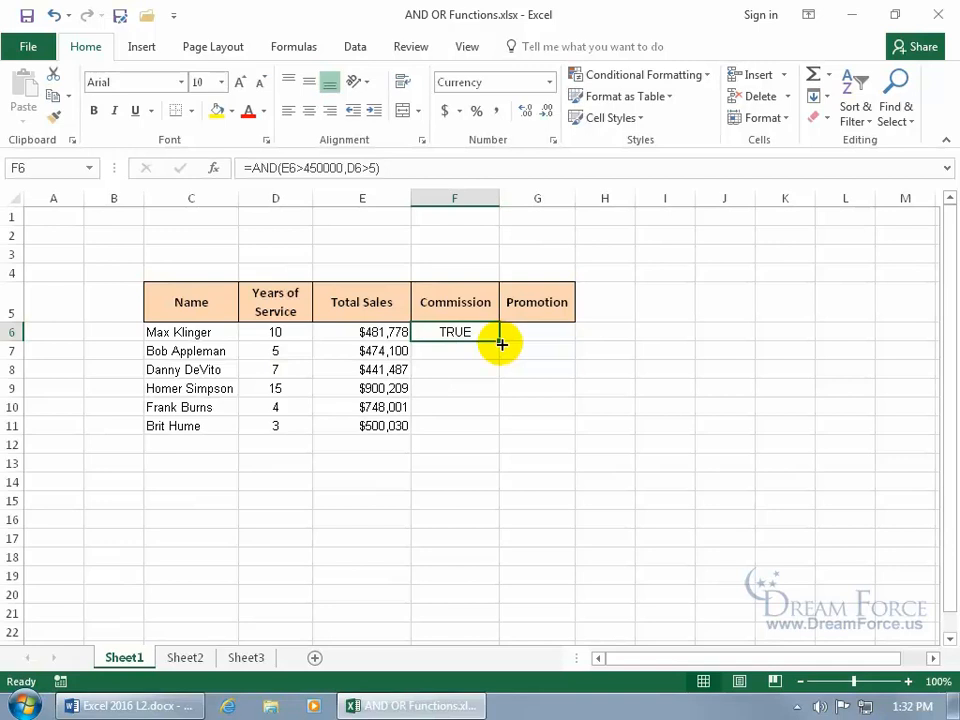
# Step: Fill the Commission AND formula in F6 down to F11
pyautogui.doubleClick(500, 343)
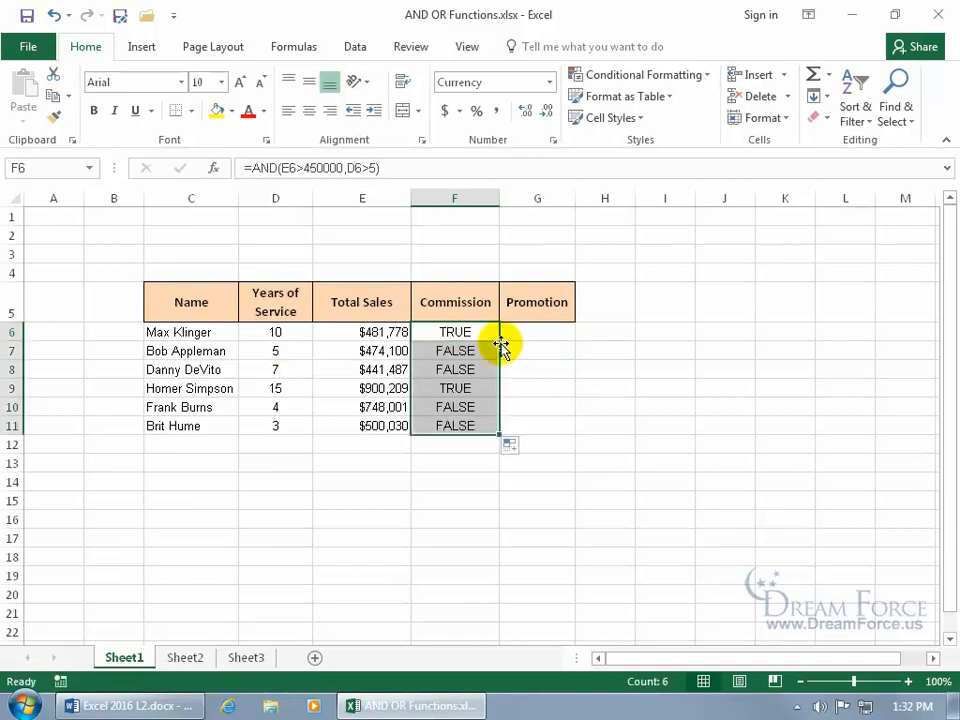
pyautogui.click(455, 352)
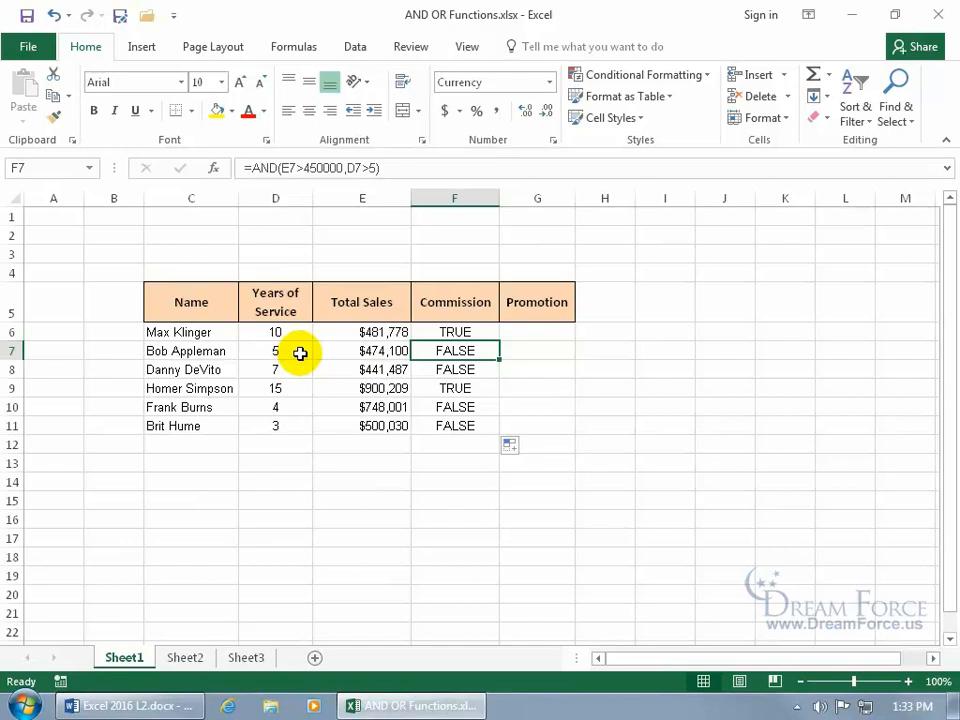
# Step: Change the years-of-service test in F7 to D7>=5 and fill the revised formula down to F11
pyautogui.doubleClick(446, 349)
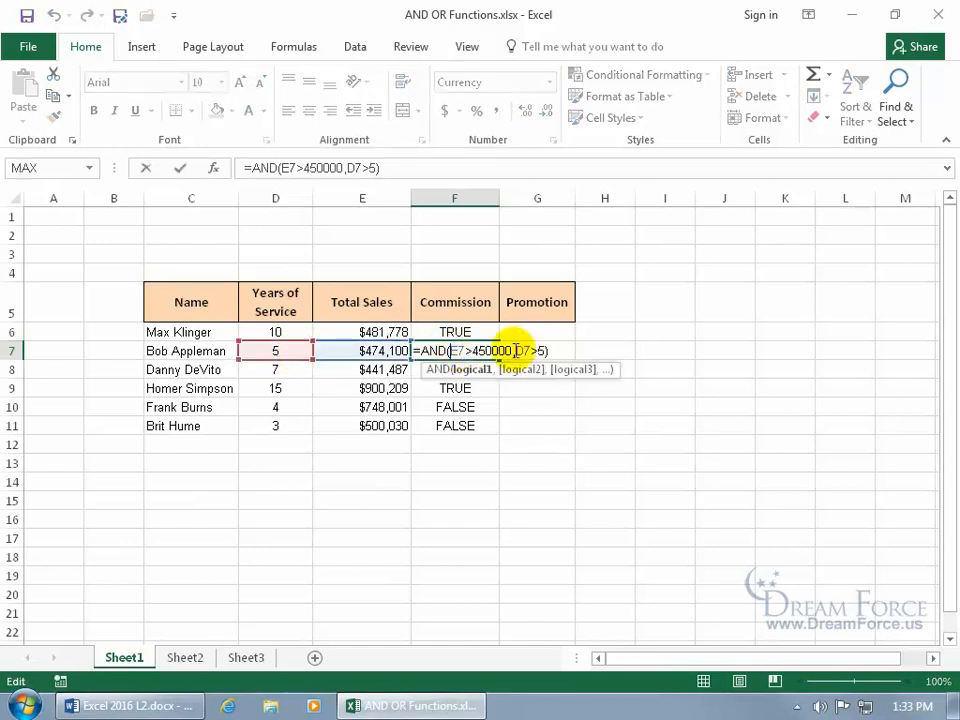
pyautogui.click(538, 350)
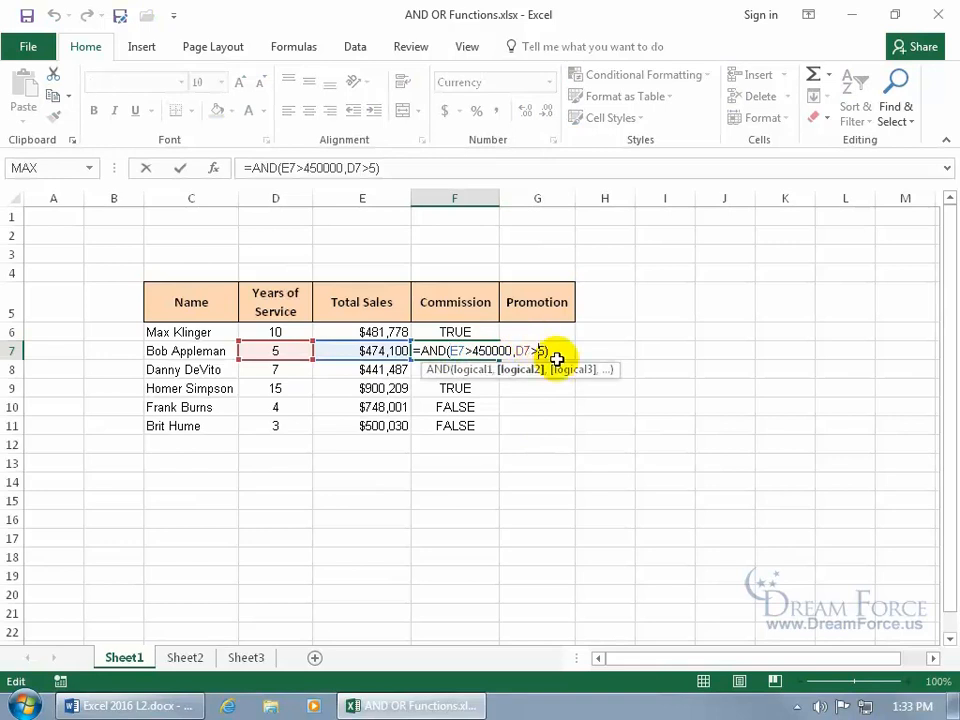
pyautogui.write('=')
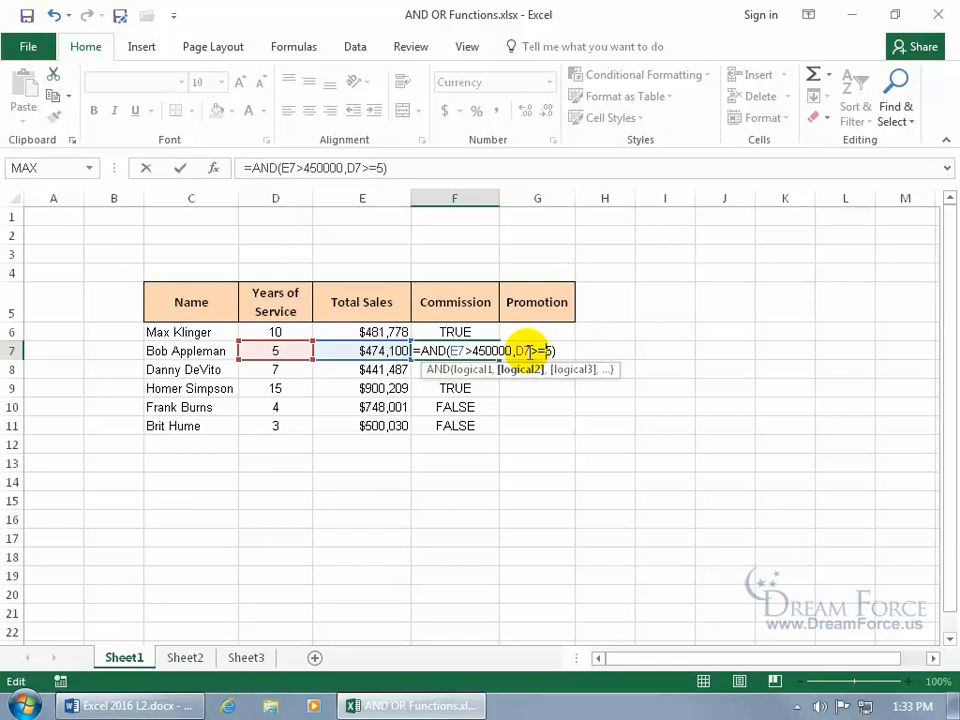
pyautogui.press('Return')
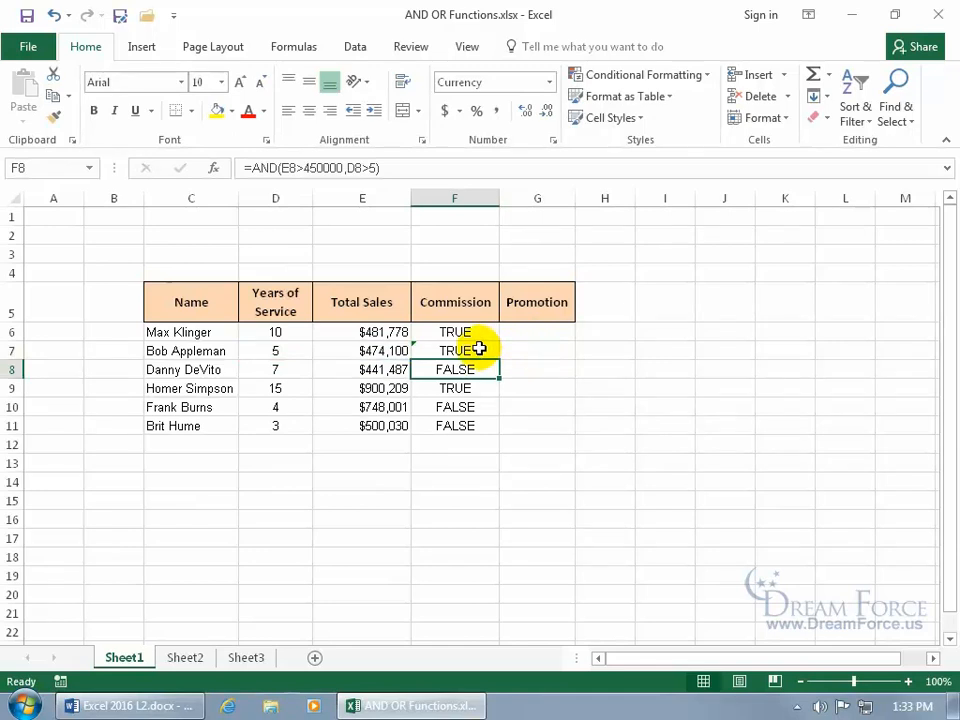
pyautogui.click(479, 348)
pyautogui.doubleClick(498, 360)
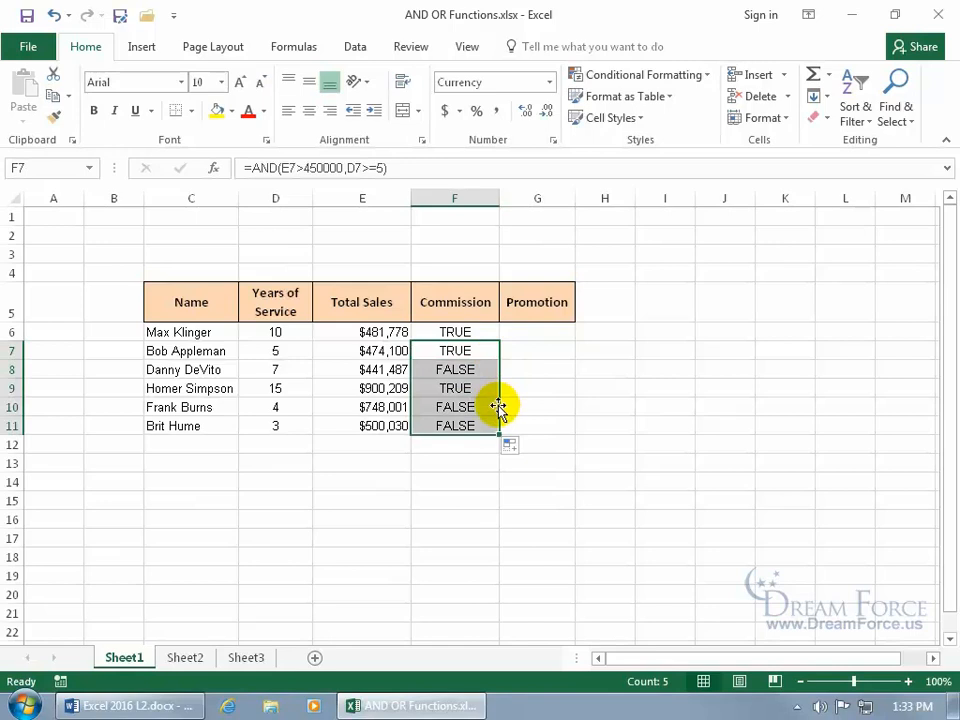
pyautogui.click(469, 370)
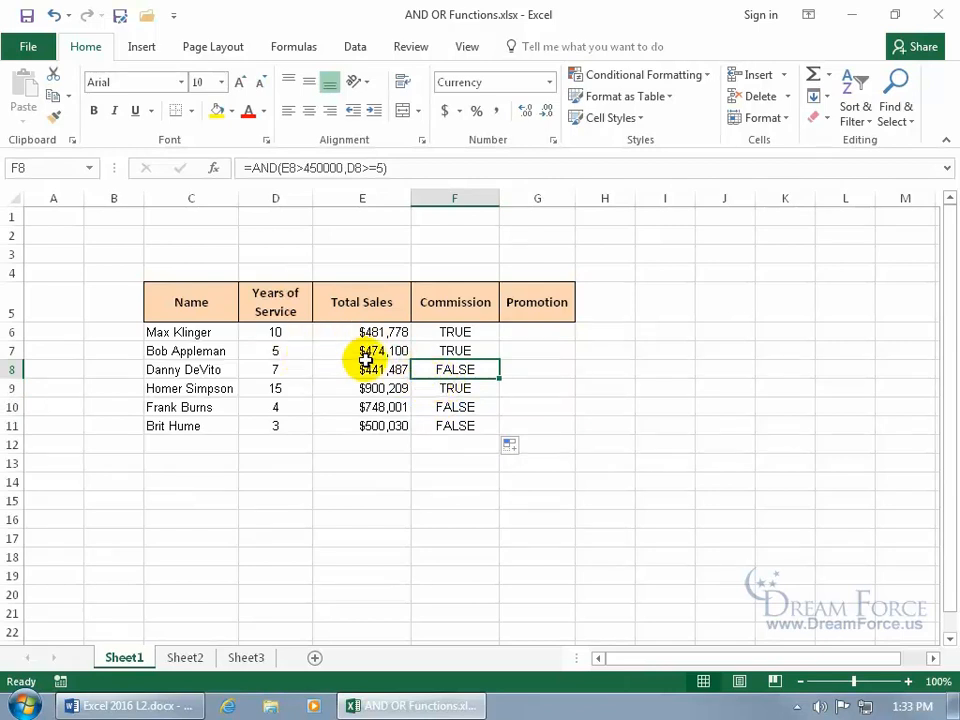
# Step: Enter =OR(E6>500000,D6>5) in G6 under Promotion to test total sales or years of service
pyautogui.click(542, 332)
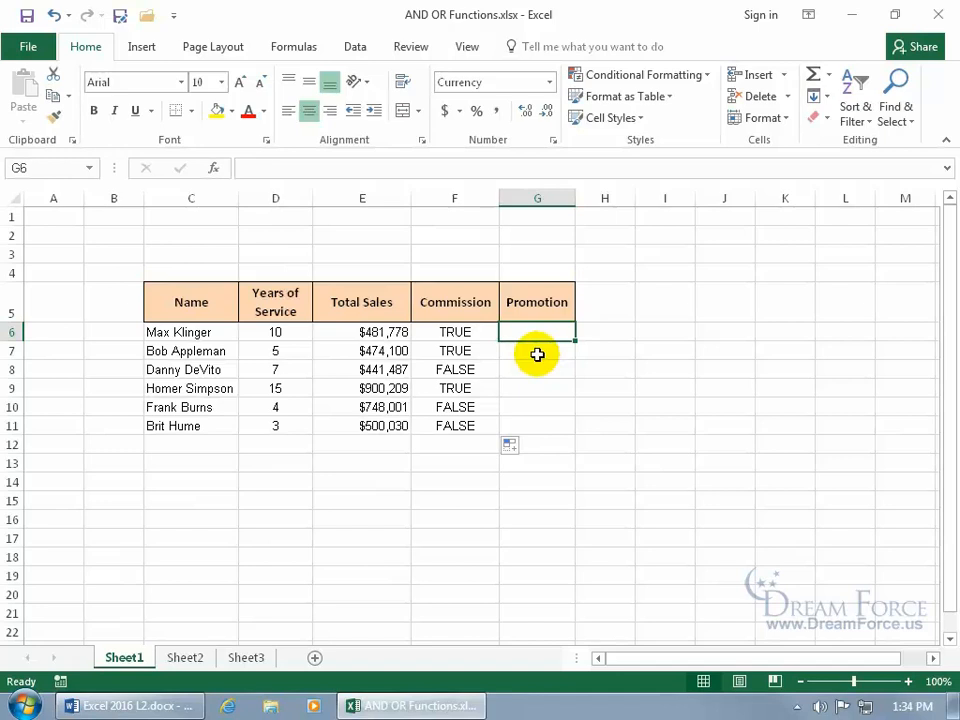
pyautogui.write('=or')
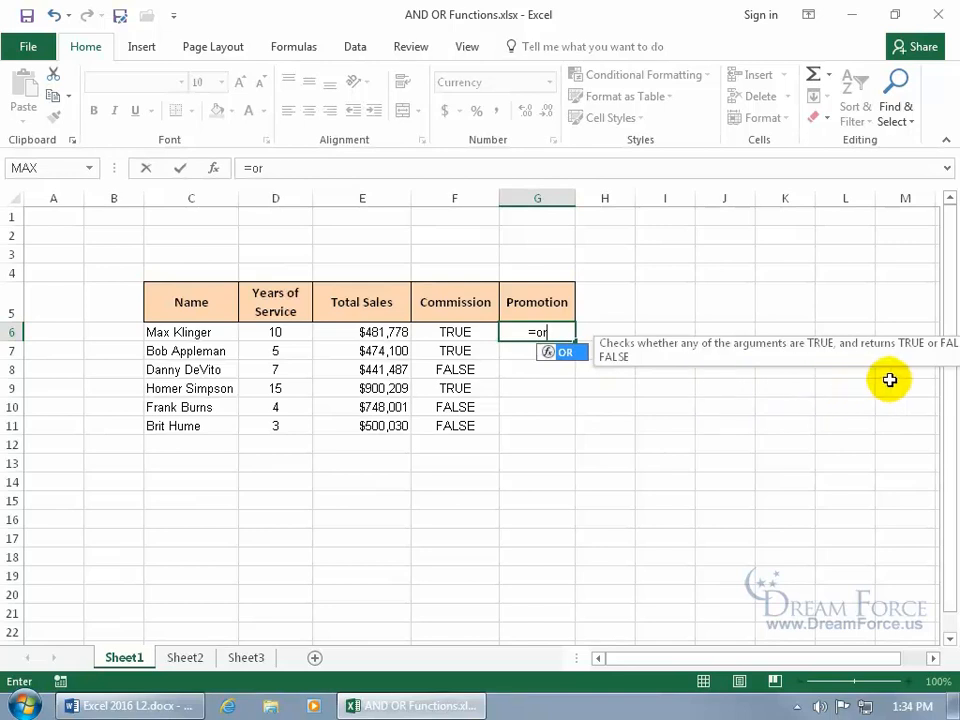
pyautogui.doubleClick(563, 366)
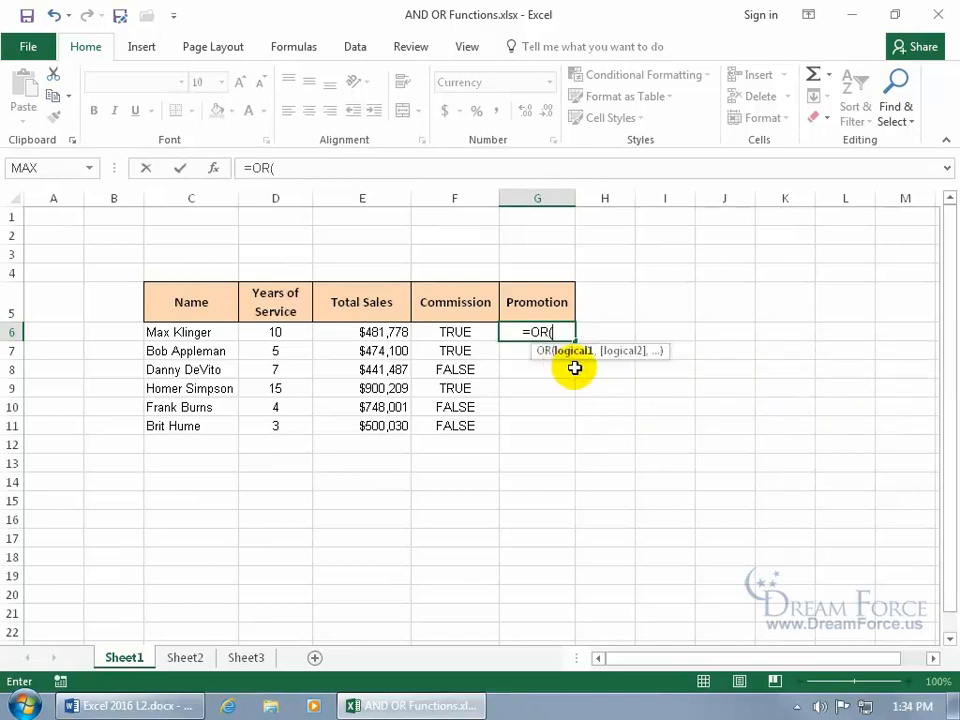
pyautogui.click(380, 332)
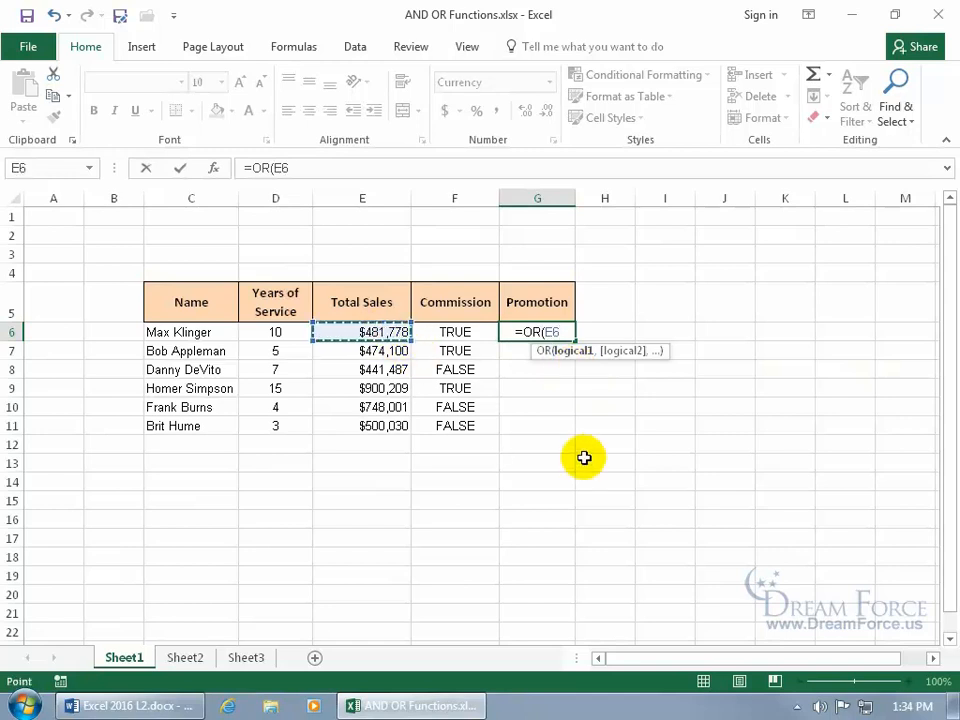
pyautogui.write('>50')
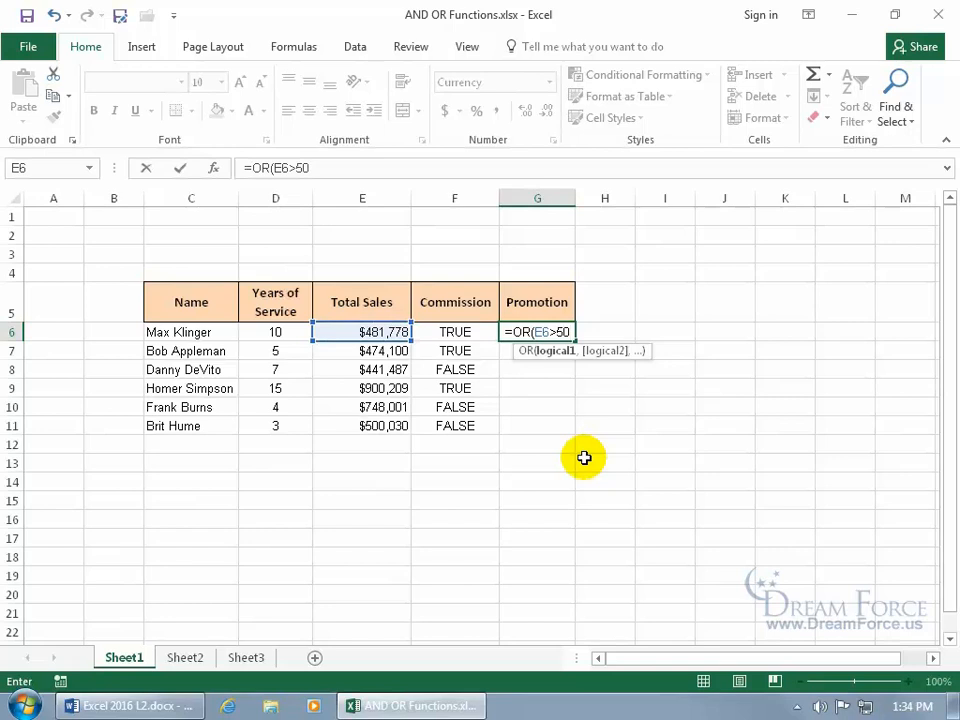
pyautogui.write('0000,')
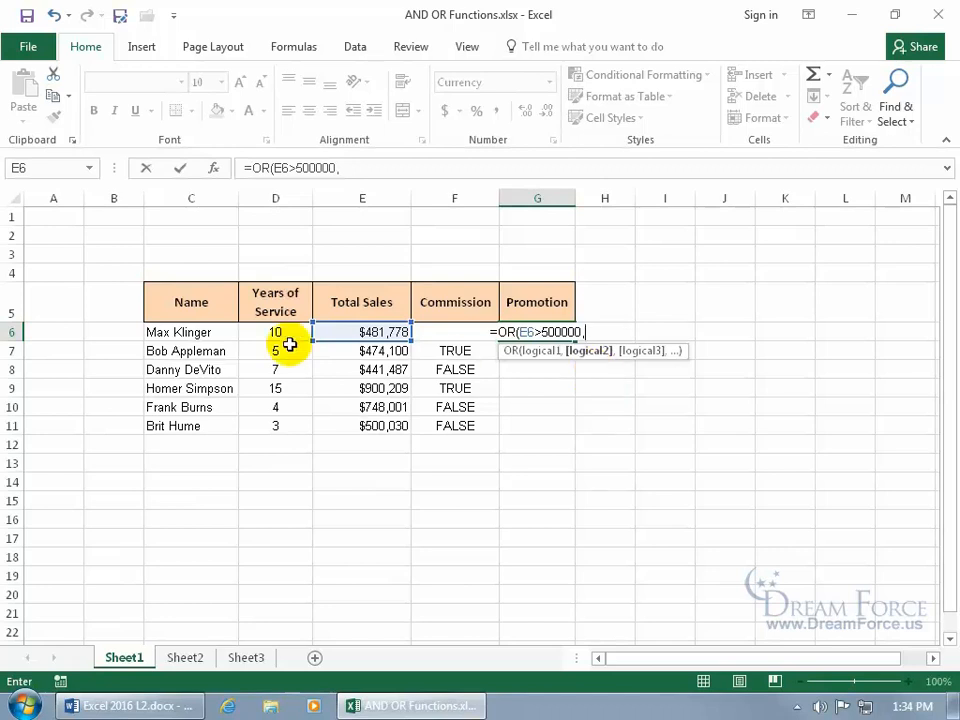
pyautogui.click(273, 332)
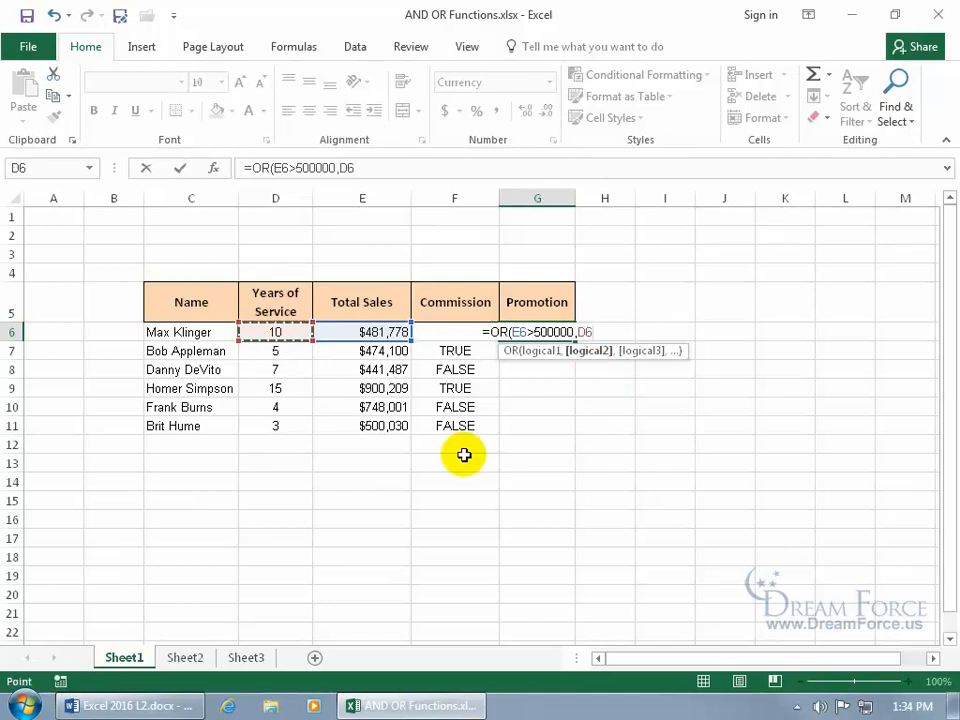
pyautogui.write('>5')
pyautogui.press('Return')
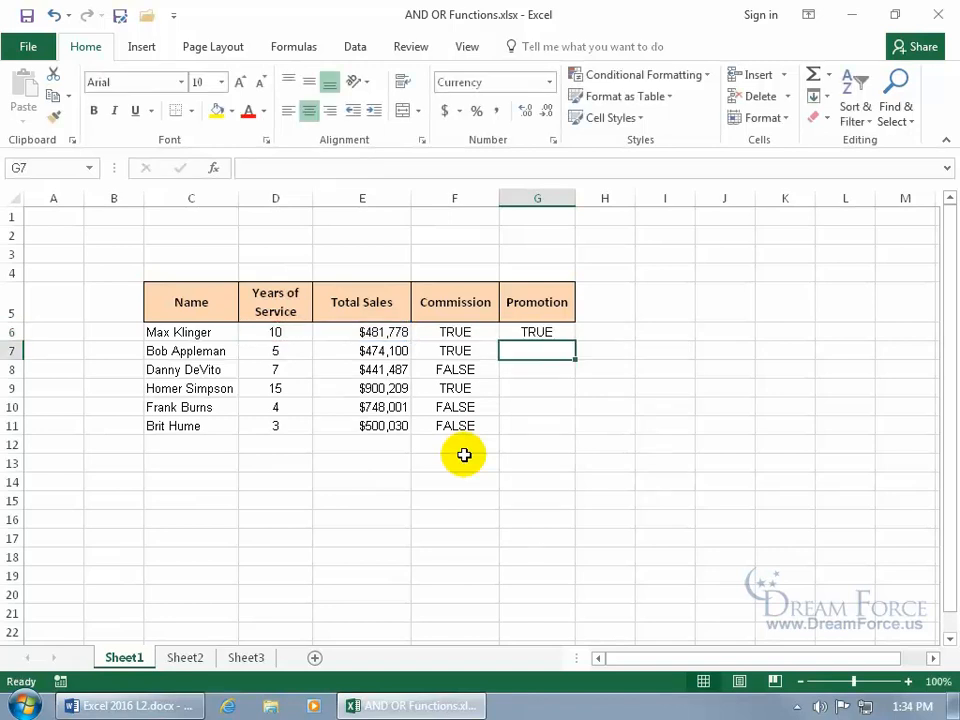
# Step: Fill the Promotion OR formula in G6 down to G11
pyautogui.click(569, 334)
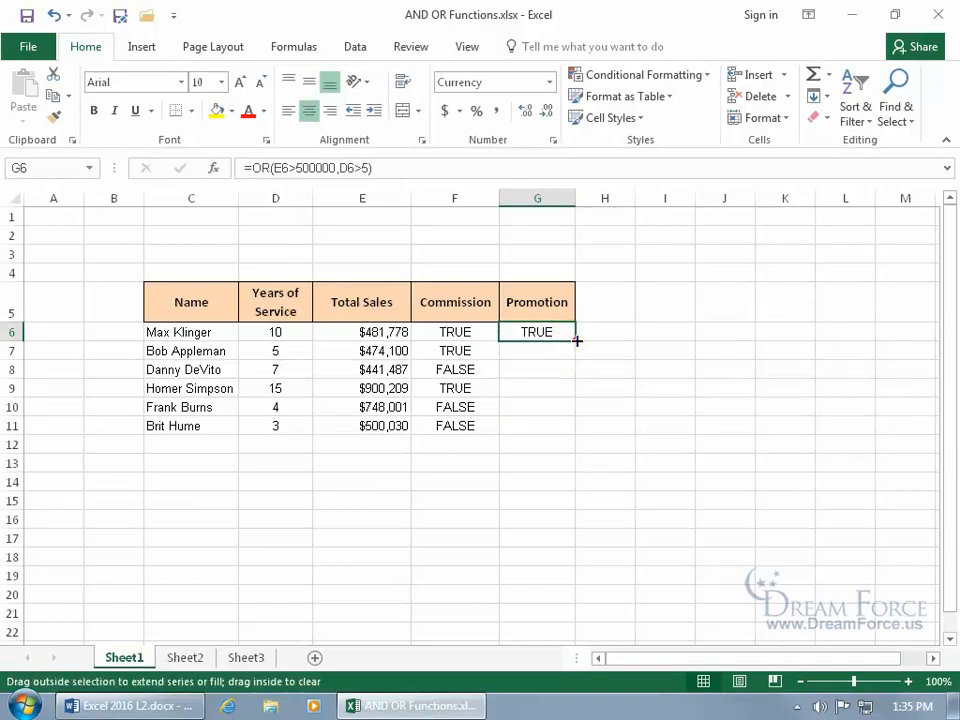
pyautogui.doubleClick(576, 341)
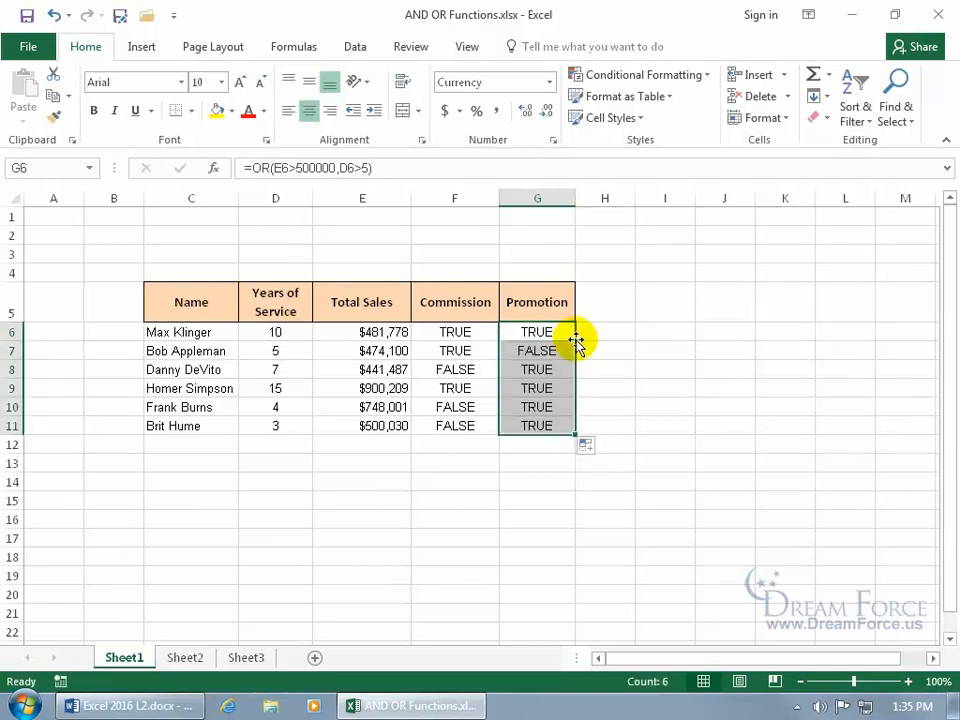
pyautogui.click(553, 351)
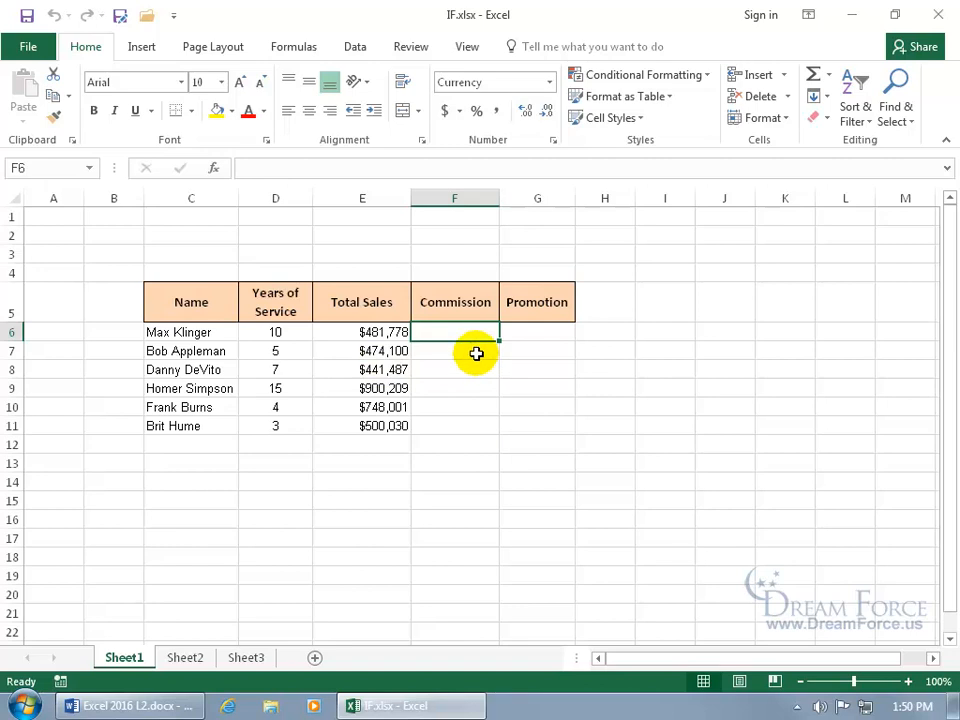
# Step: Start an IF formula in F6 under Commission with the logical test E6>500000
pyautogui.write('=if')
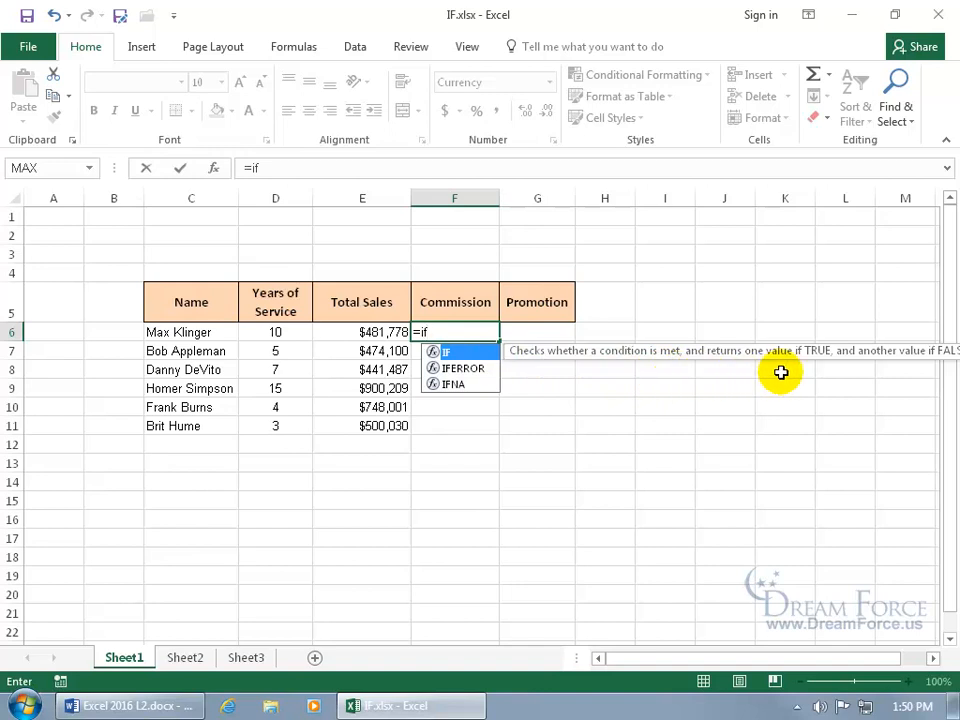
pyautogui.doubleClick(490, 354)
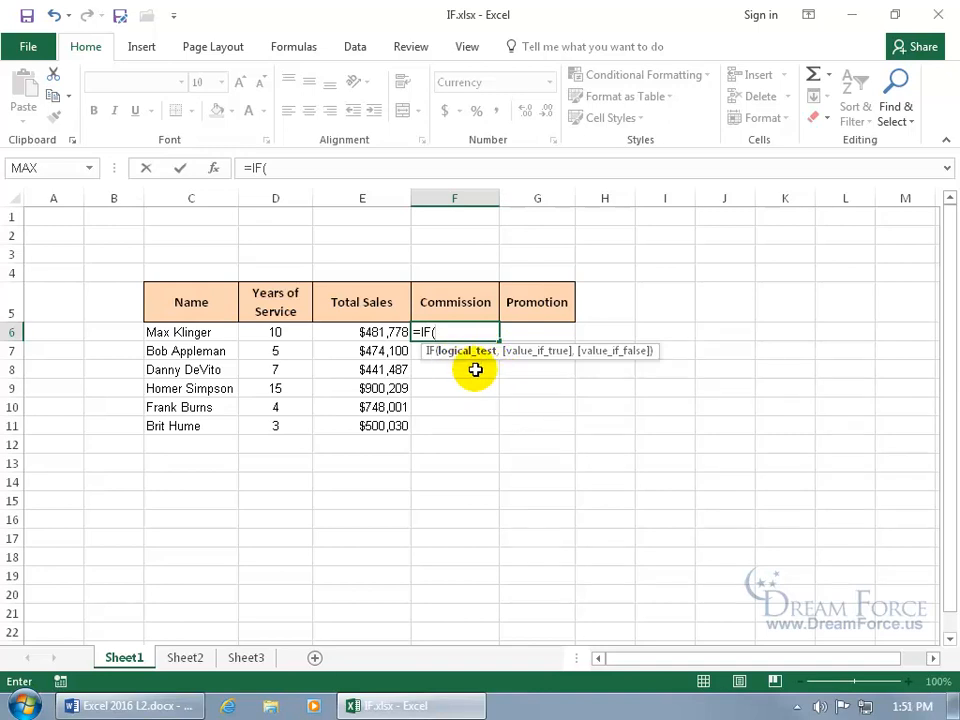
pyautogui.click(386, 332)
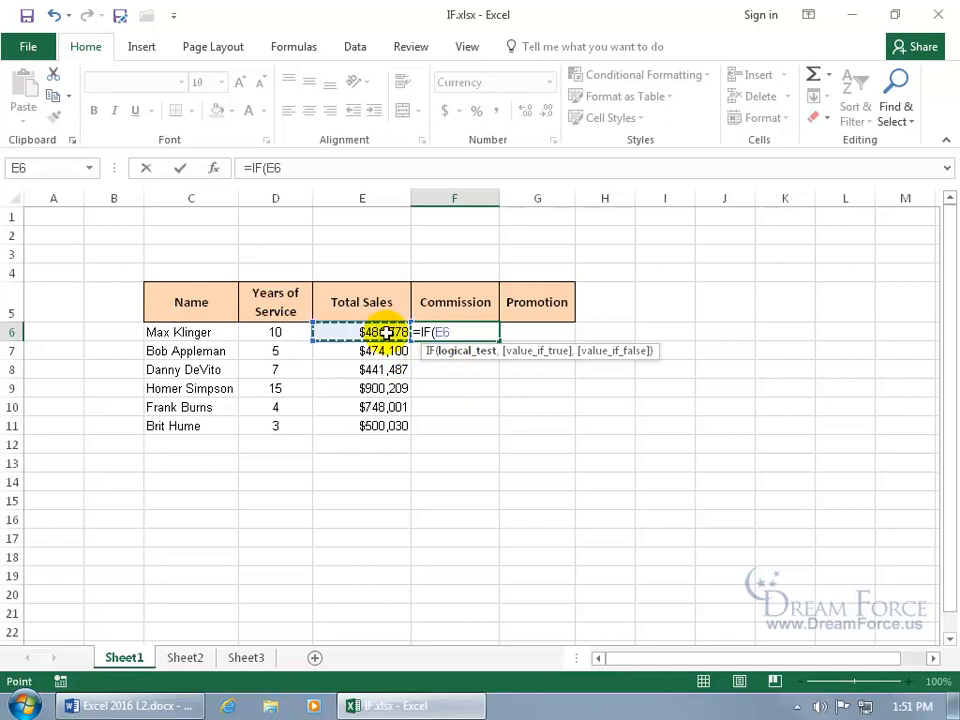
pyautogui.write('>')
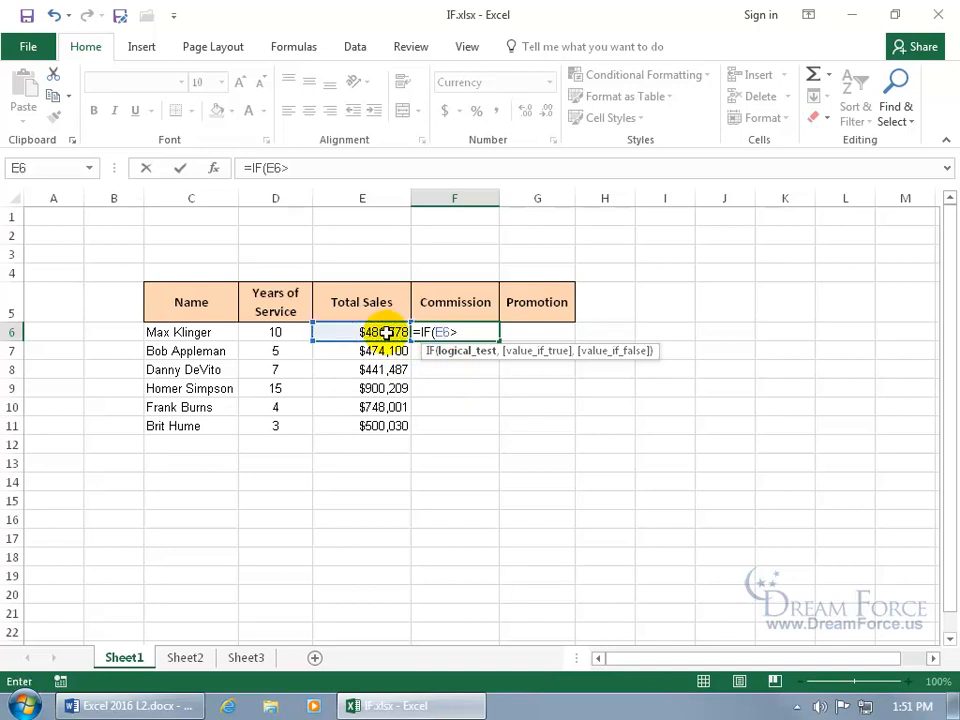
pyautogui.write('500000')
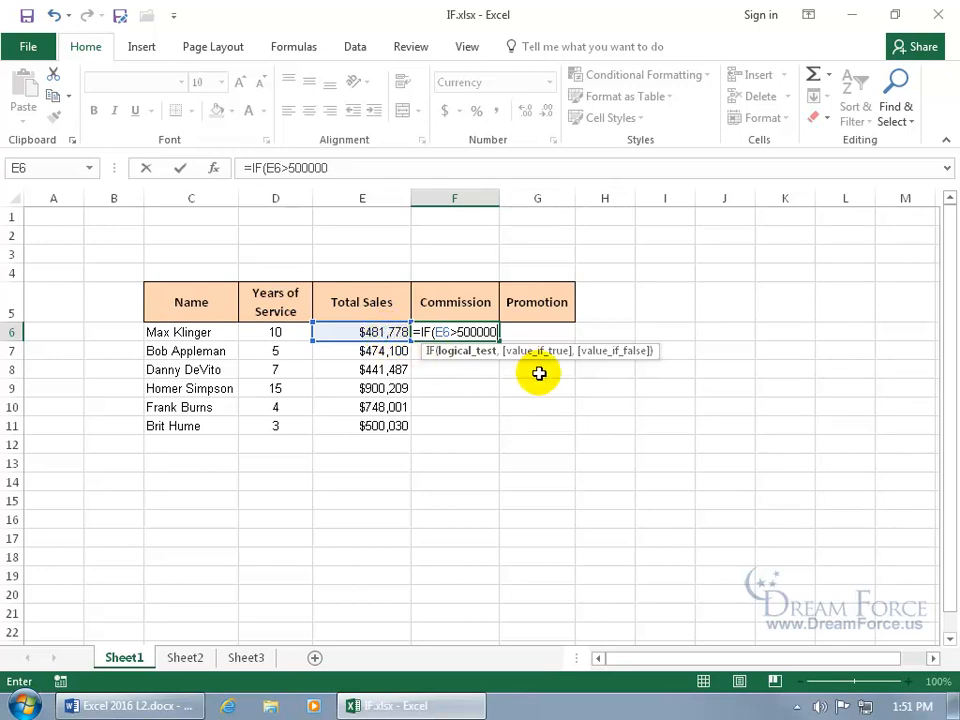
pyautogui.write(',')
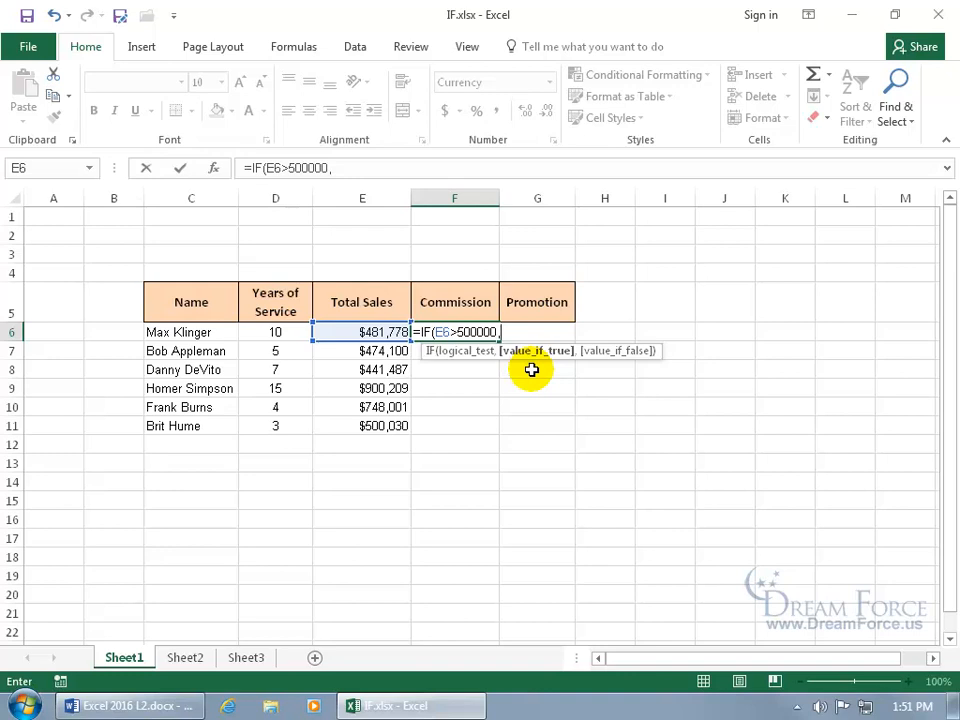
# Step: Open the Function Arguments dialog for the IF formula and place it clear of row 6
pyautogui.click(214, 170)
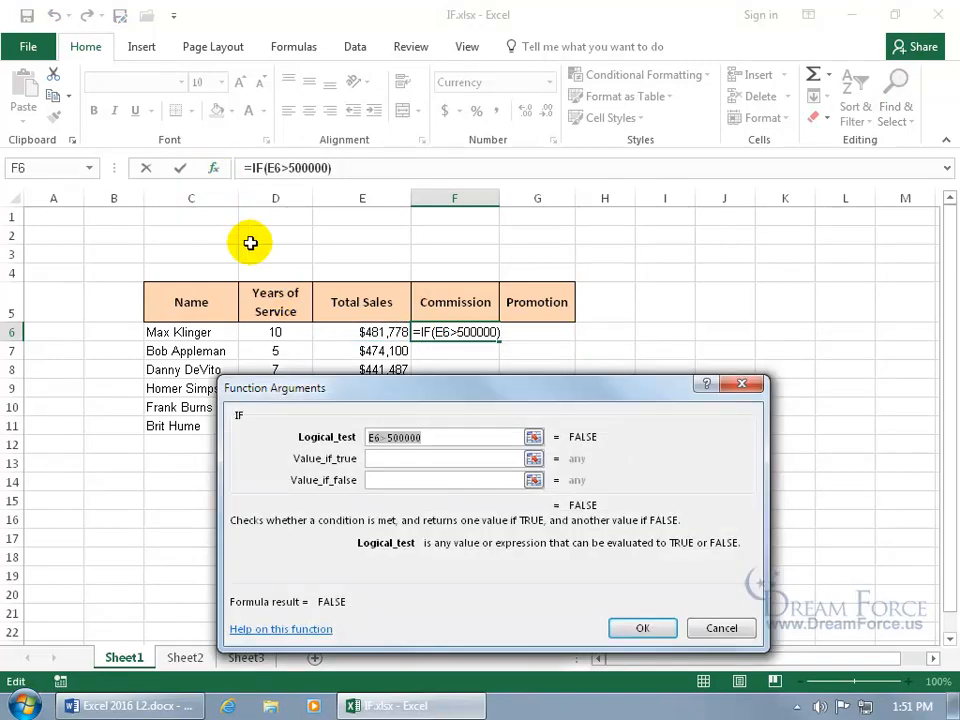
pyautogui.moveTo(320, 388); pyautogui.dragTo(295, 295)
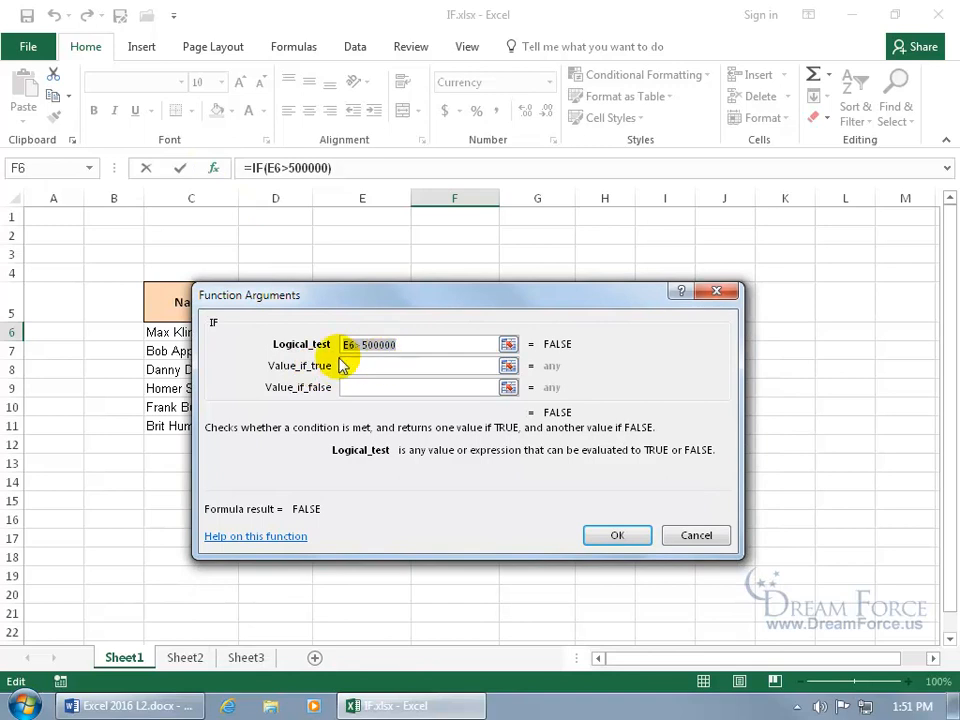
pyautogui.click(419, 344)
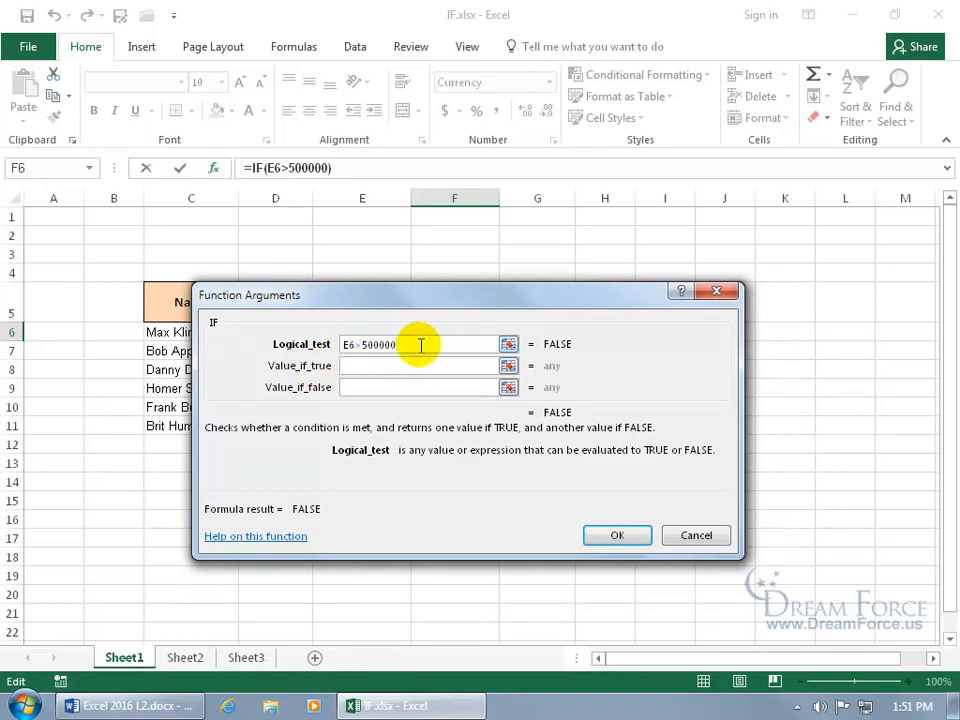
pyautogui.moveTo(417, 297); pyautogui.dragTo(475, 377)
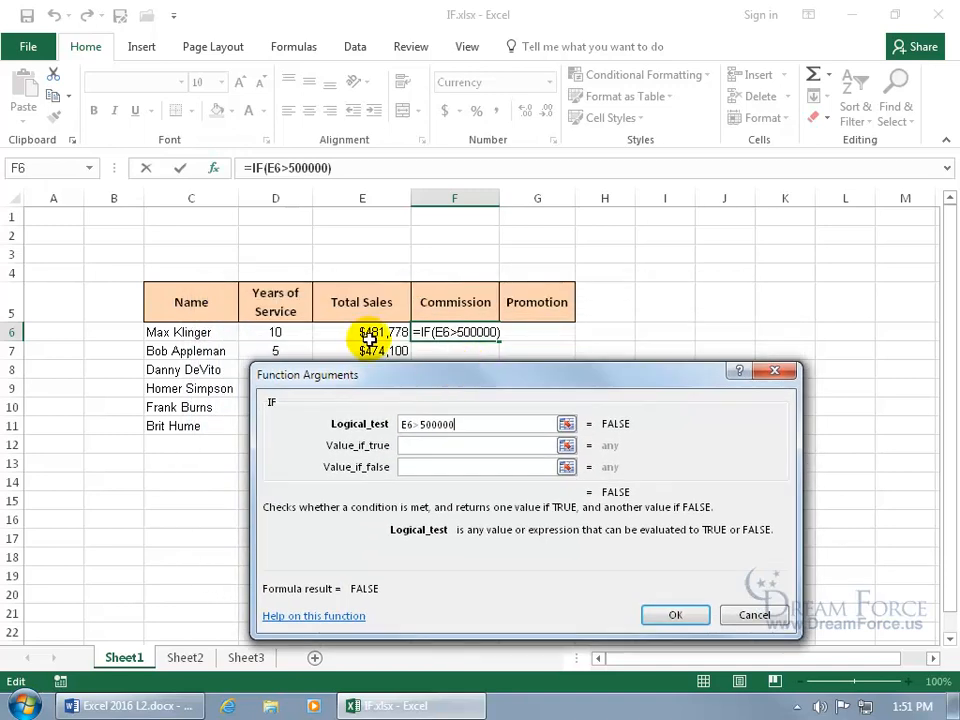
# Step: Try the less-than test E6<500000 as the IF logical test and restore it to E6>500000
pyautogui.click(418, 426)
pyautogui.press('Delete')
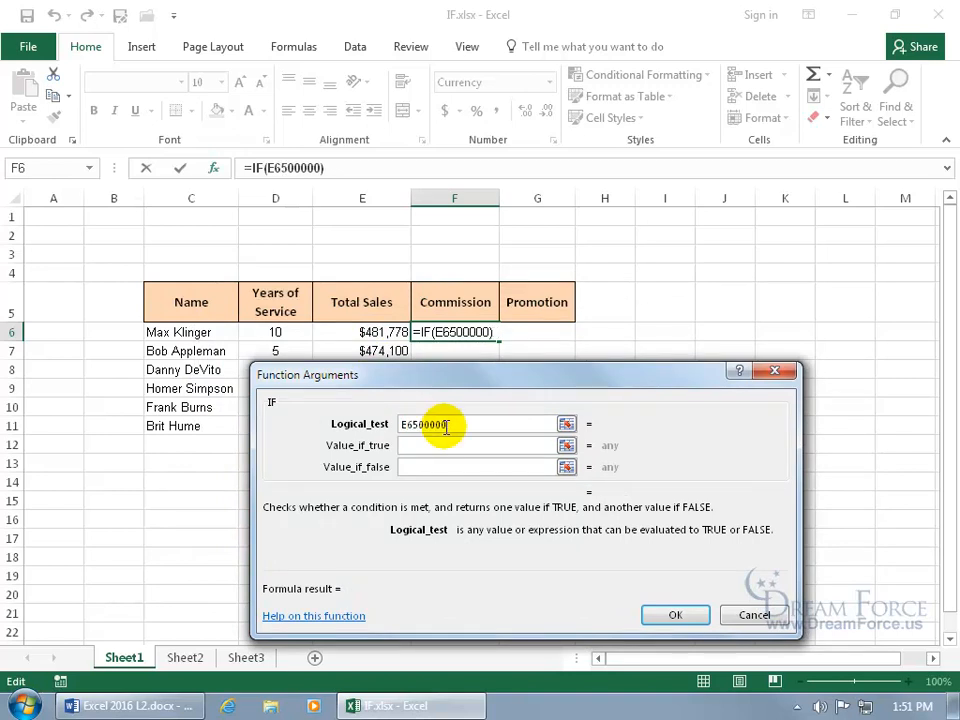
pyautogui.write('<')
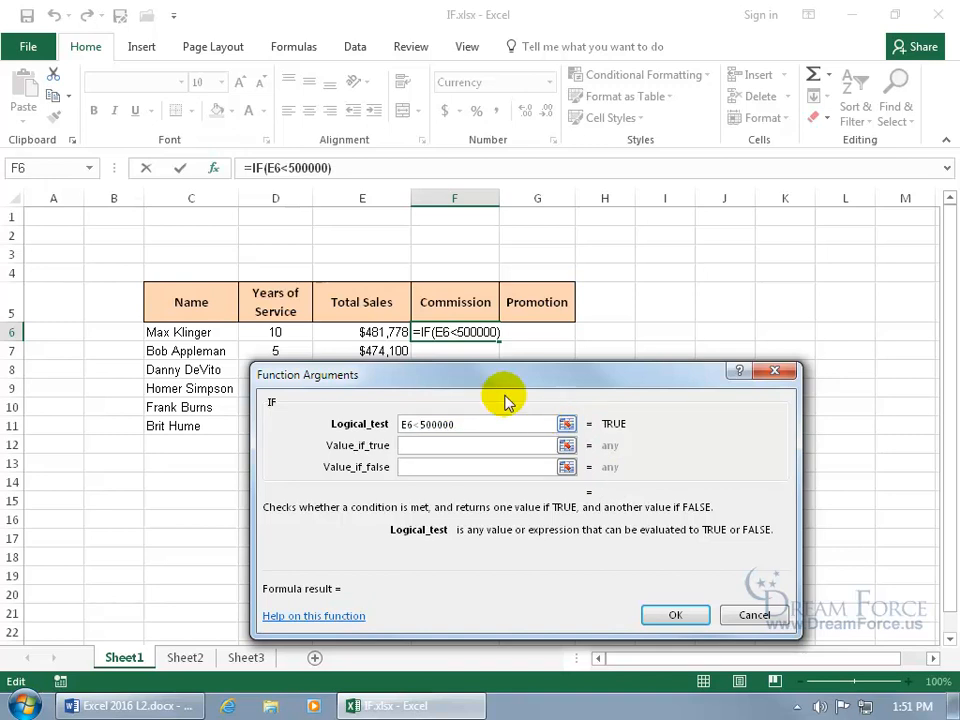
pyautogui.press('BackSpace')
pyautogui.write('>')
# Step: Set the value if true of the F6 IF formula to E6*.05, referencing the Total Sales cell
pyautogui.click(422, 446)
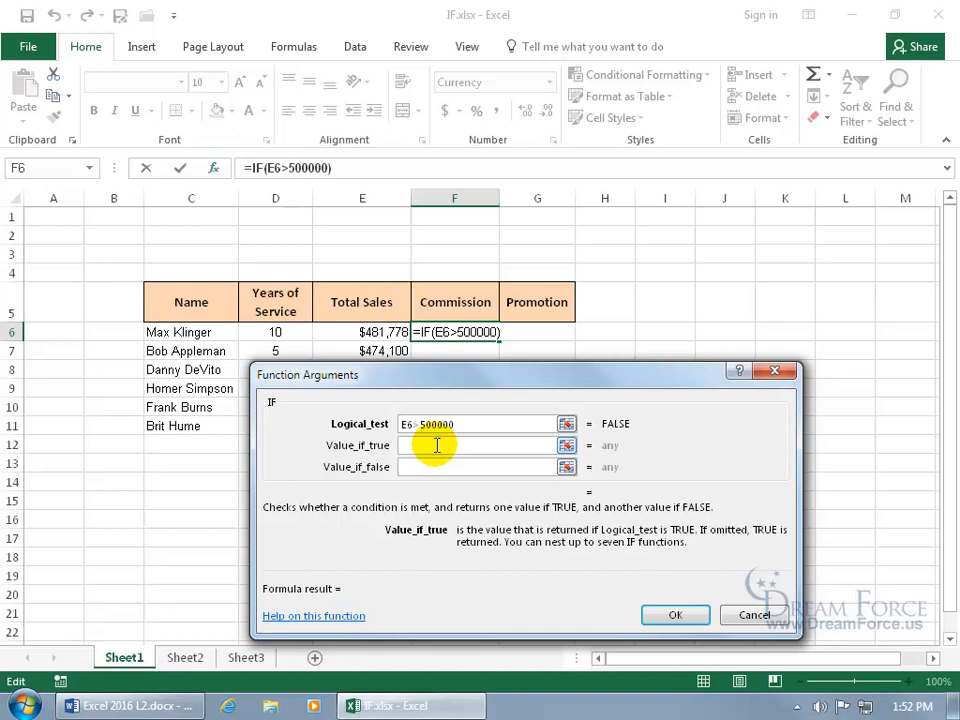
pyautogui.click(567, 446)
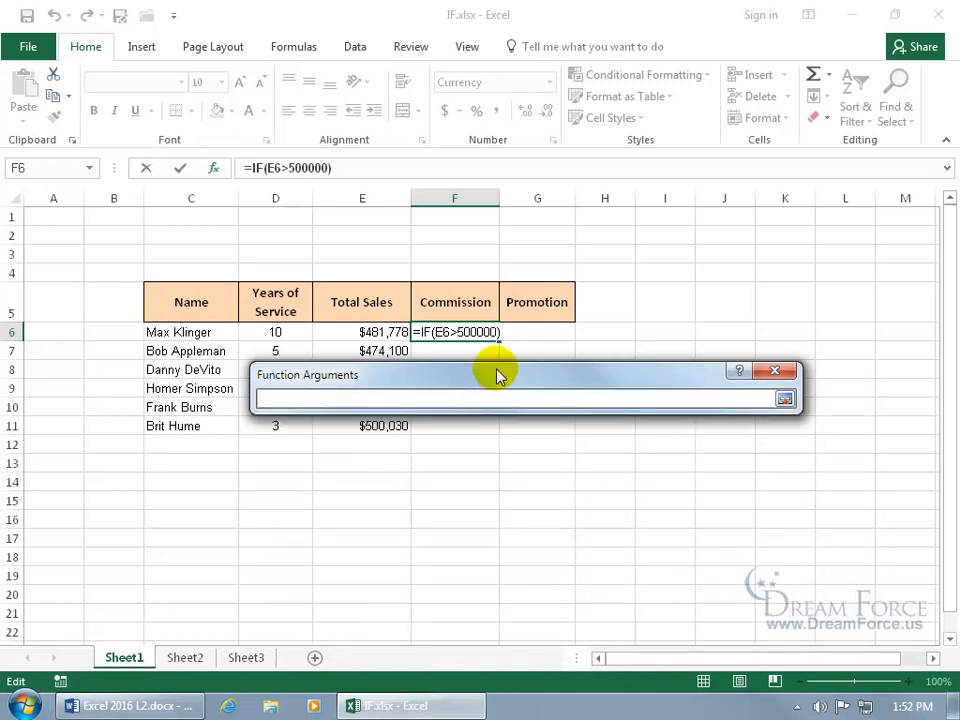
pyautogui.moveTo(497, 372); pyautogui.dragTo(538, 504)
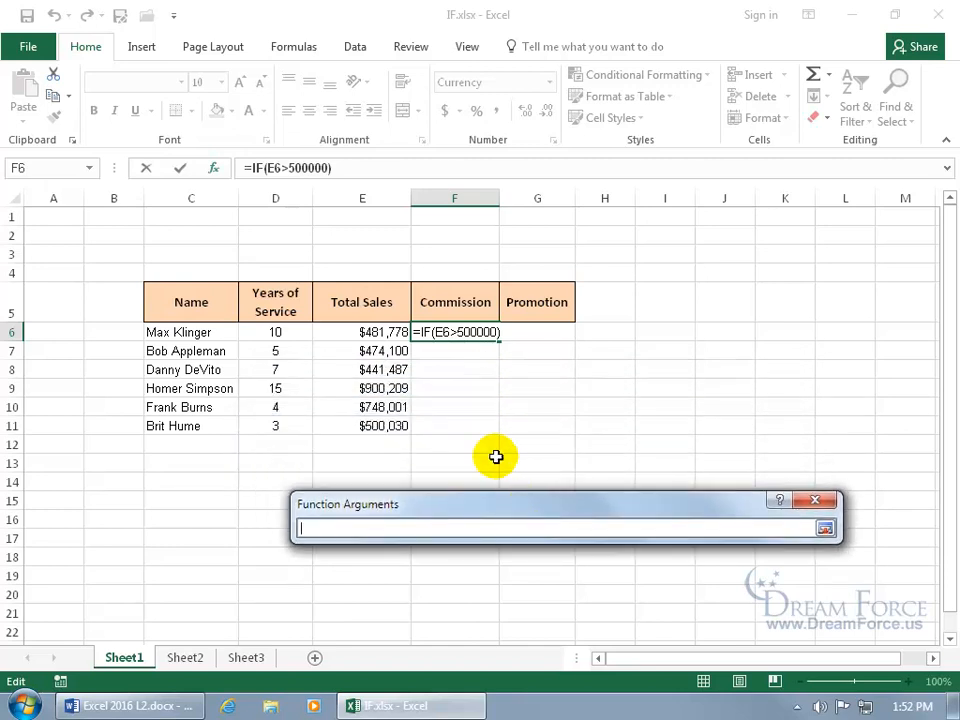
pyautogui.click(371, 332)
pyautogui.click(371, 332)
pyautogui.write('*')
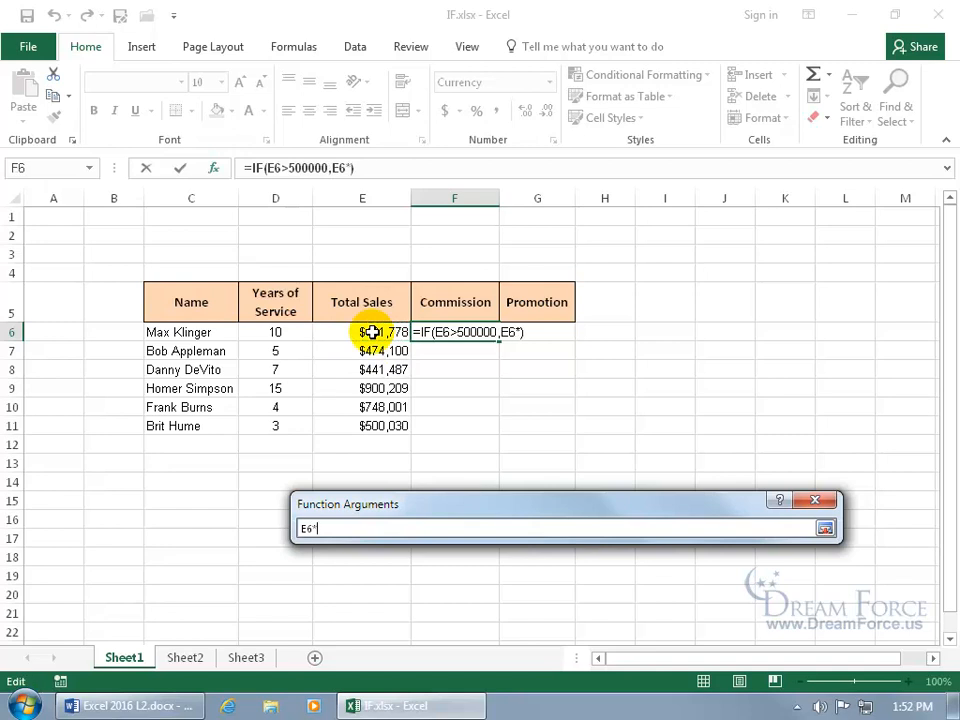
pyautogui.write('.05')
pyautogui.press('Return')
pyautogui.moveTo(447, 507); pyautogui.dragTo(391, 303)
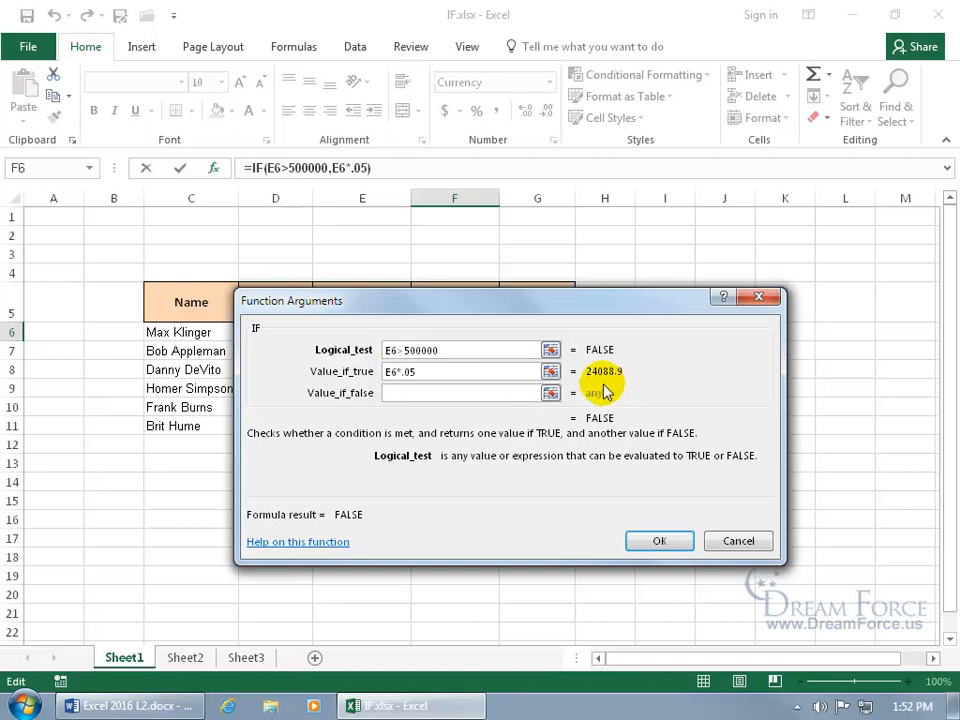
# Step: Set the value if false to 0, complete the IF formula in F6, and fill it down to F11
pyautogui.click(482, 392)
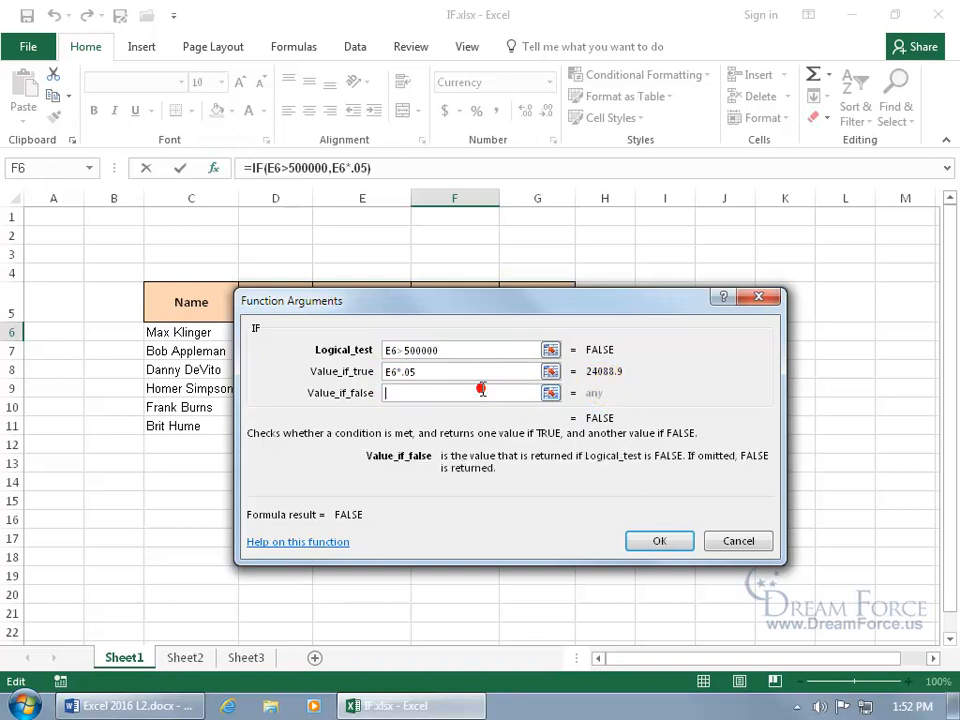
pyautogui.write('0')
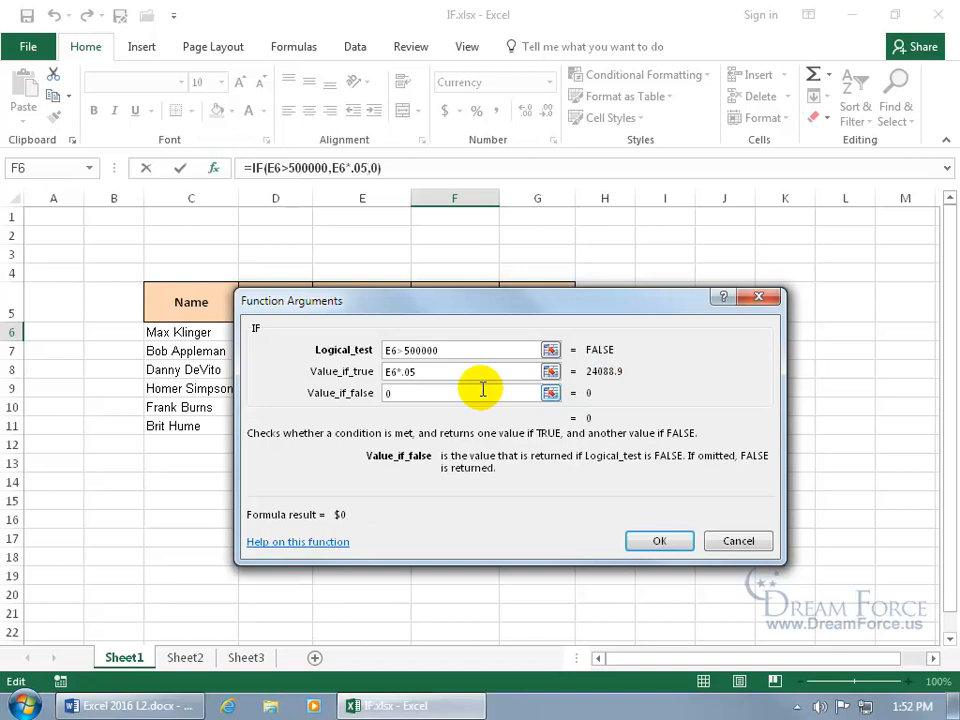
pyautogui.click(665, 545)
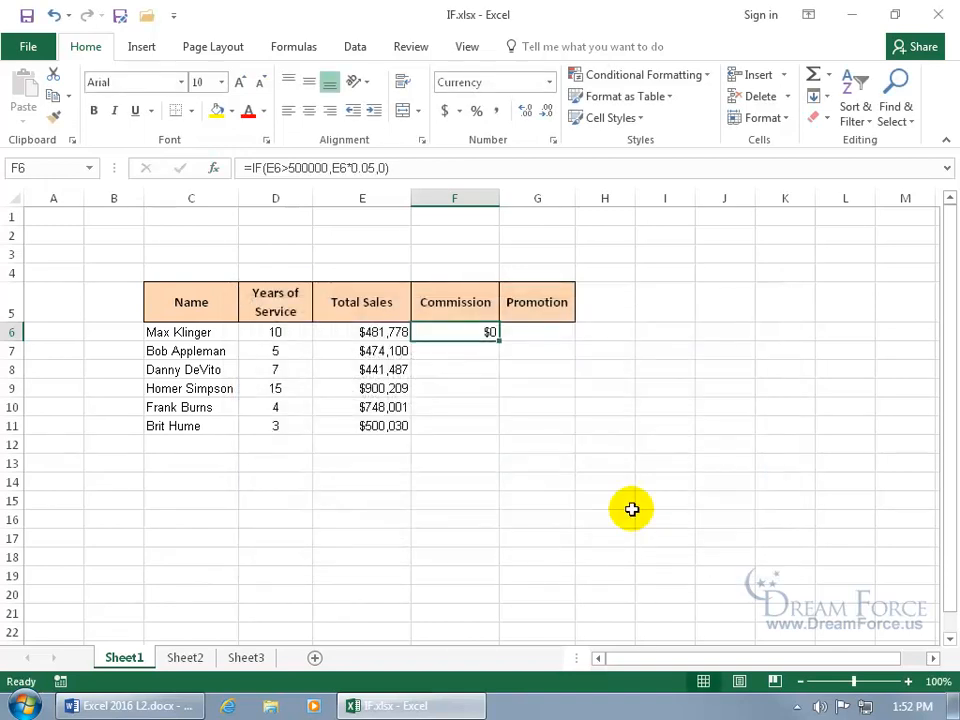
pyautogui.doubleClick(500, 342)
pyautogui.click(529, 377)
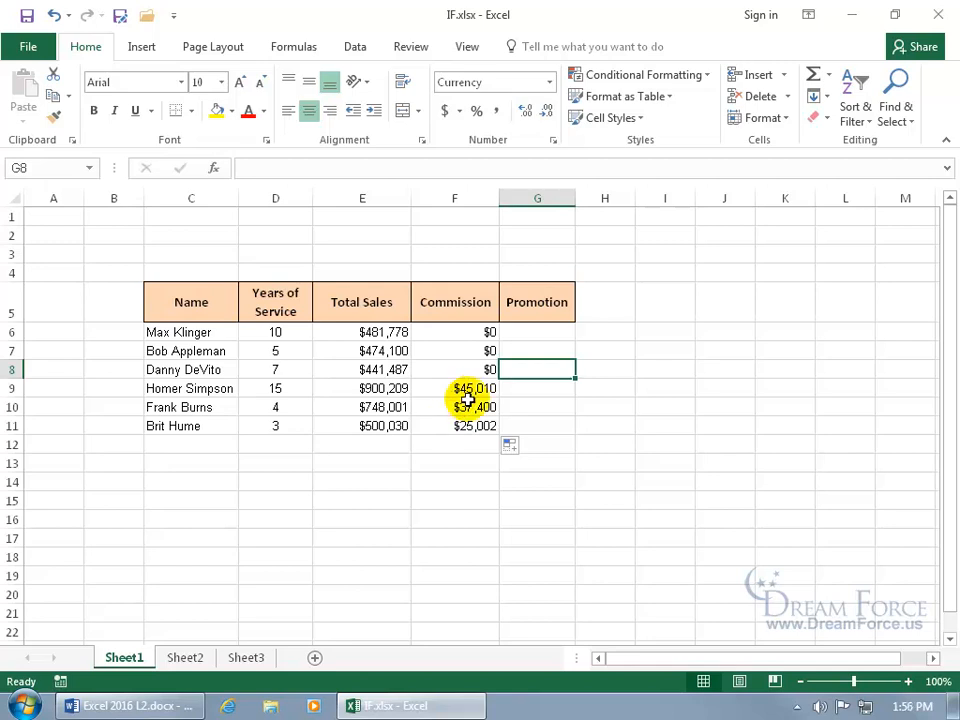
# Step: Edit the F6 Commission formula so its value if false is an empty text string ""
pyautogui.click(469, 331)
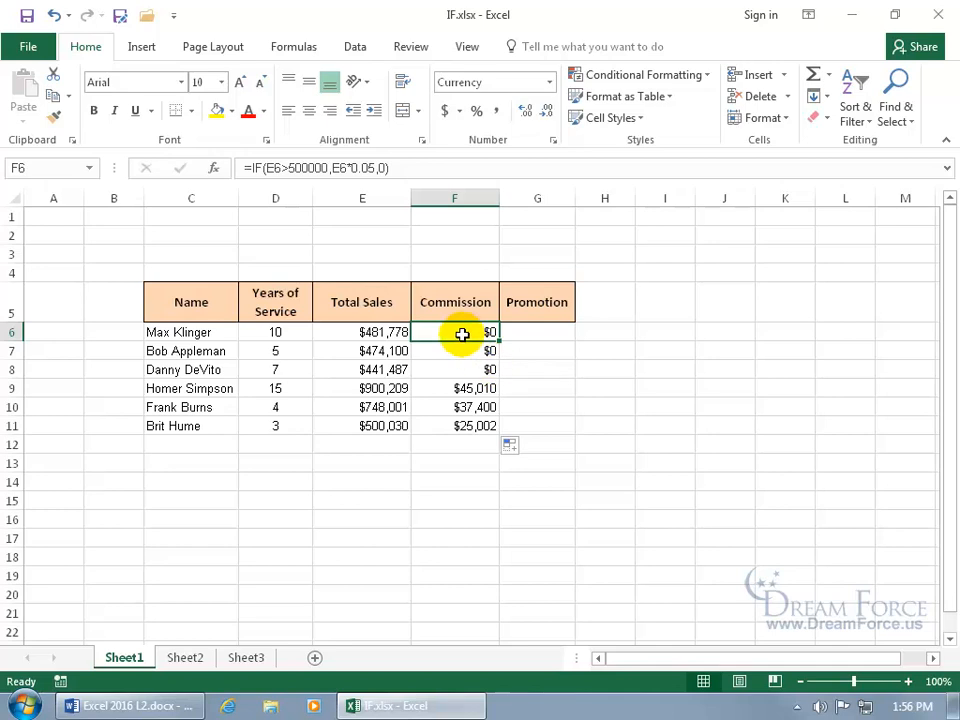
pyautogui.doubleClick(464, 333)
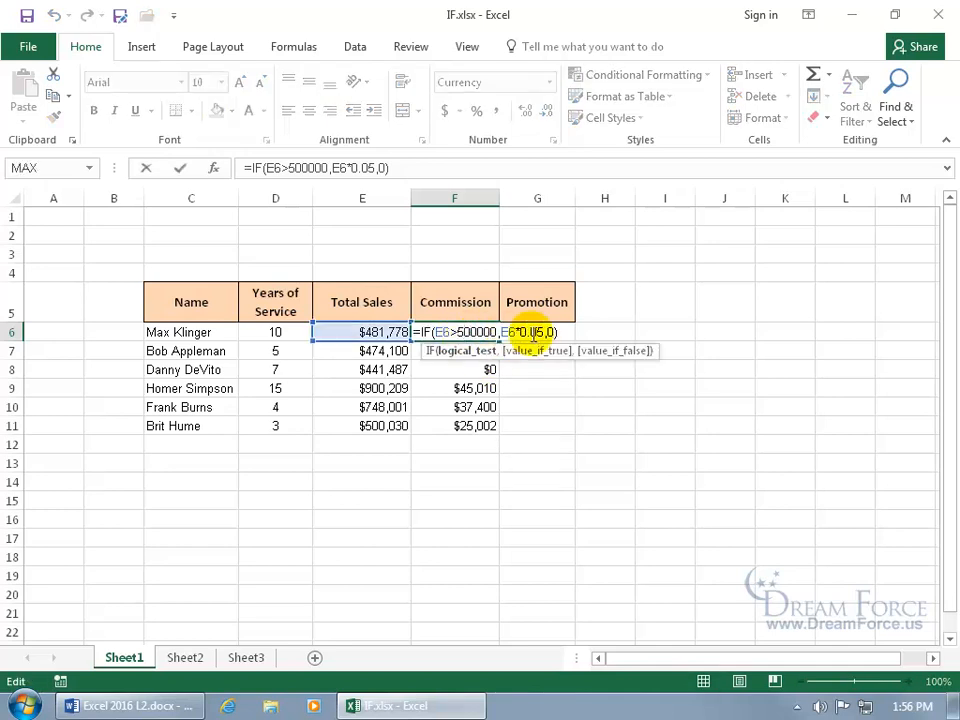
pyautogui.click(551, 333)
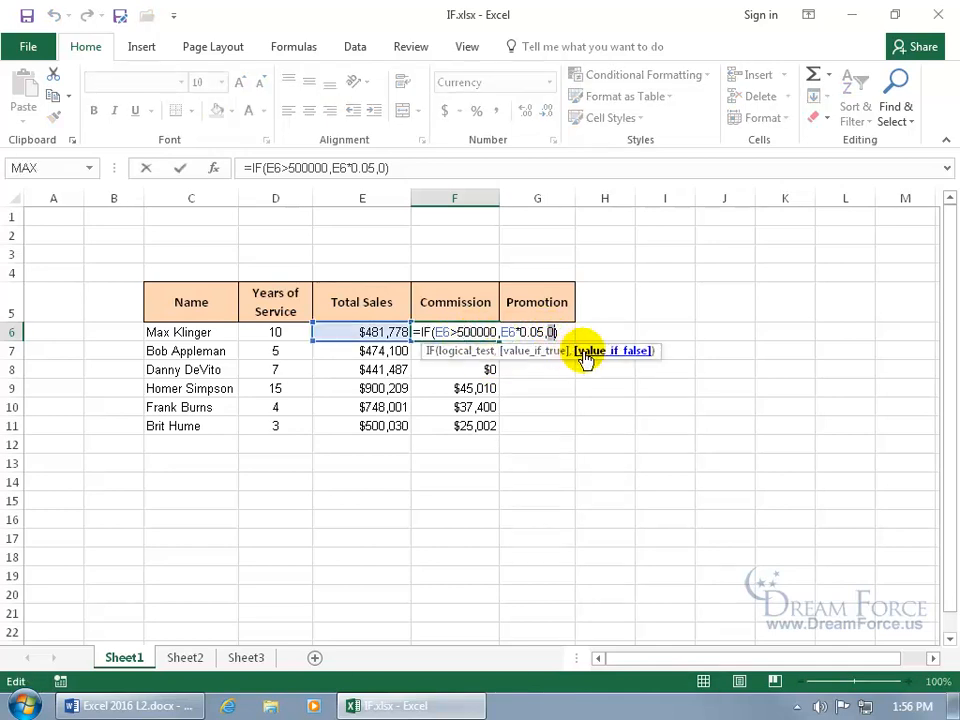
pyautogui.write('""')
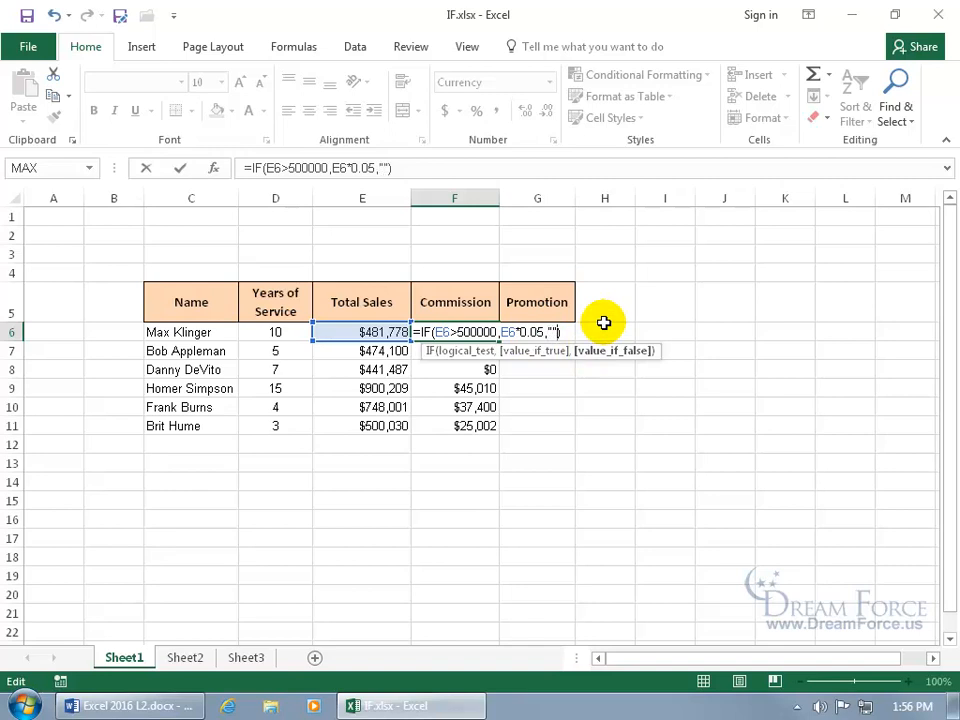
pyautogui.press('Return')
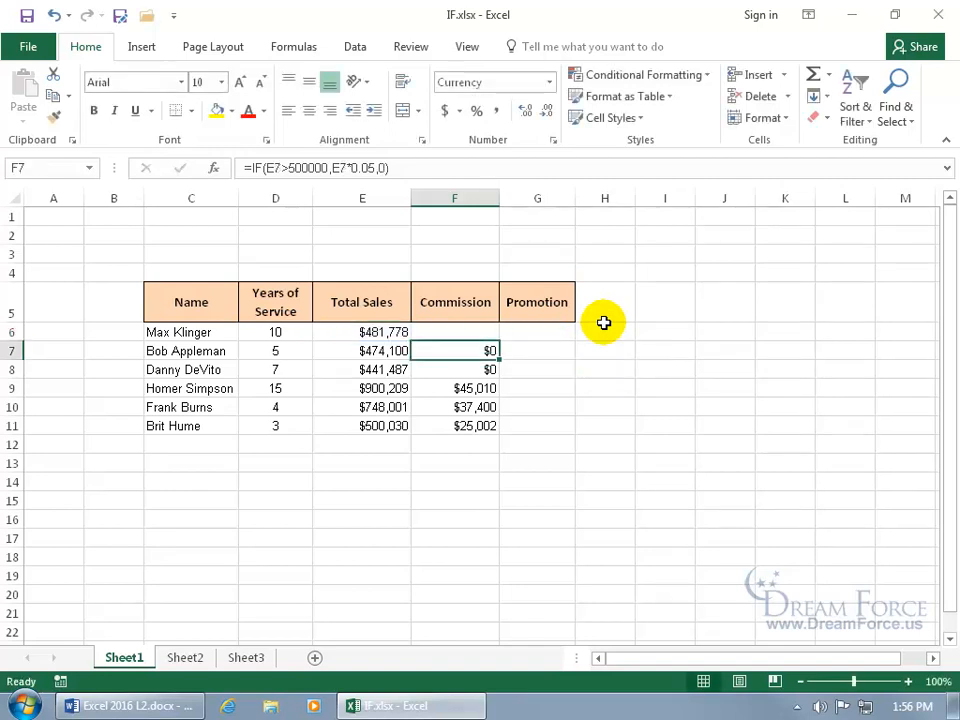
# Step: Set the value if false in F6 to "You Get Nothing!" and fill the formula down to F11
pyautogui.click(472, 330)
pyautogui.doubleClick(470, 331)
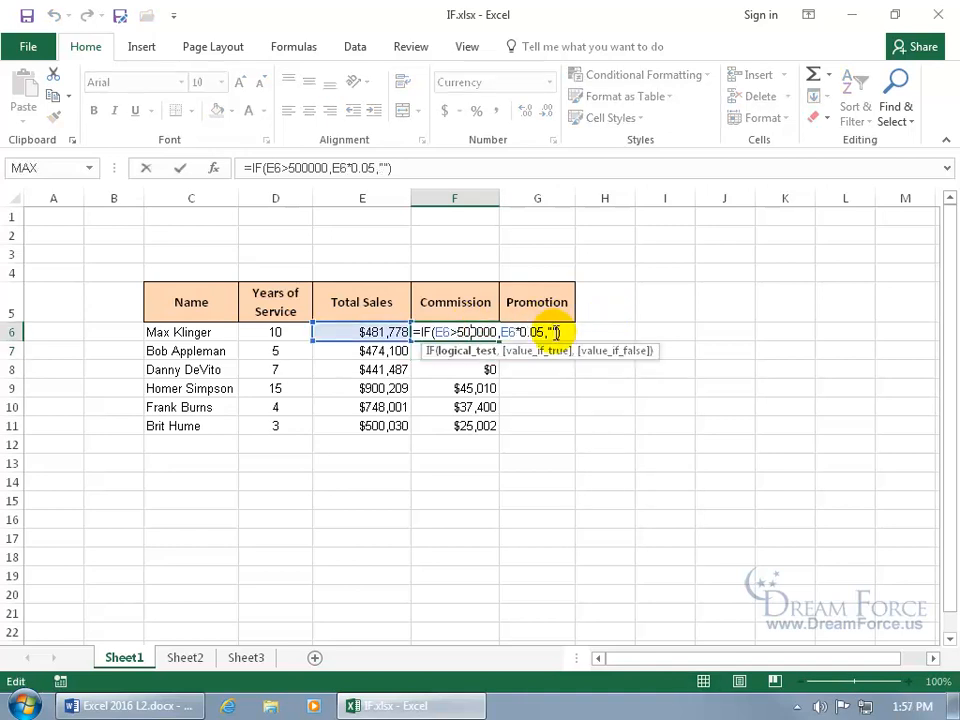
pyautogui.click(557, 332)
pyautogui.write('You Get Nothing!')
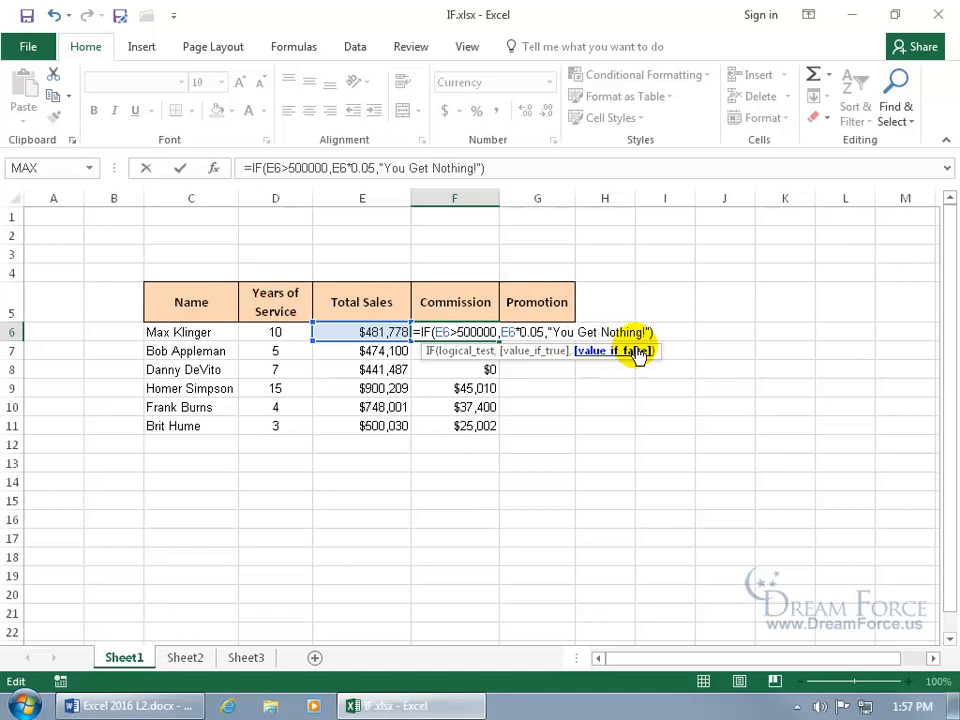
pyautogui.press('Return')
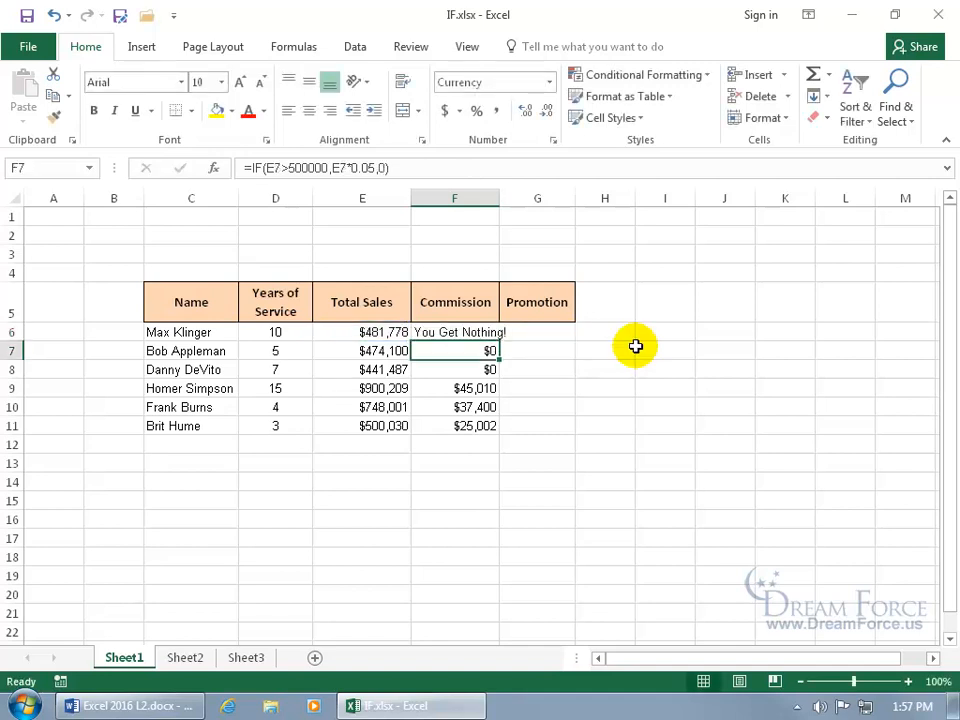
pyautogui.click(480, 334)
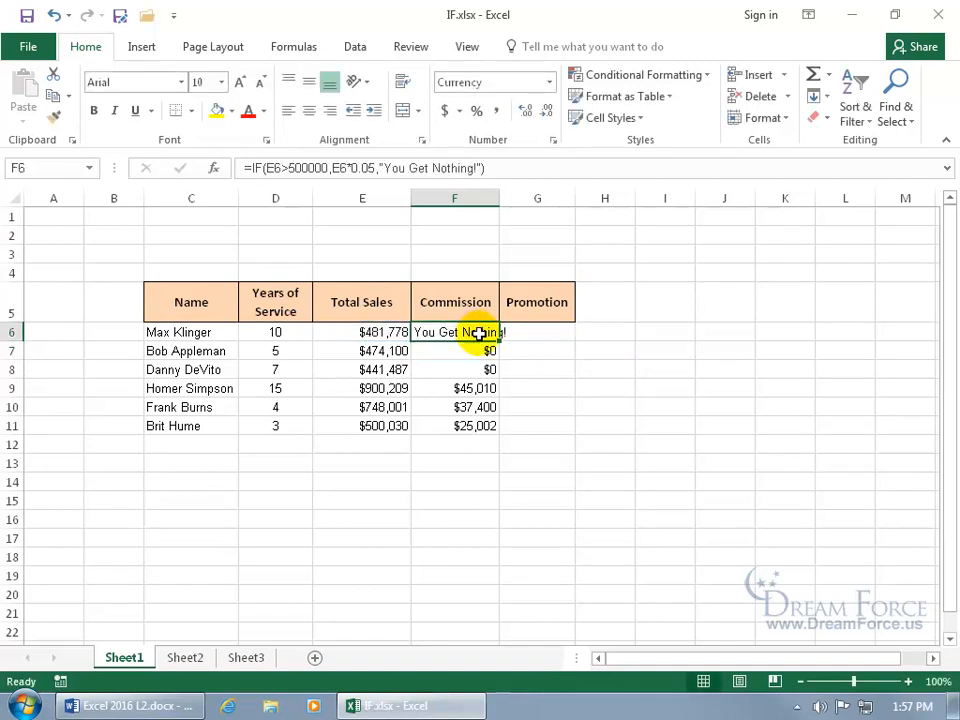
pyautogui.doubleClick(498, 342)
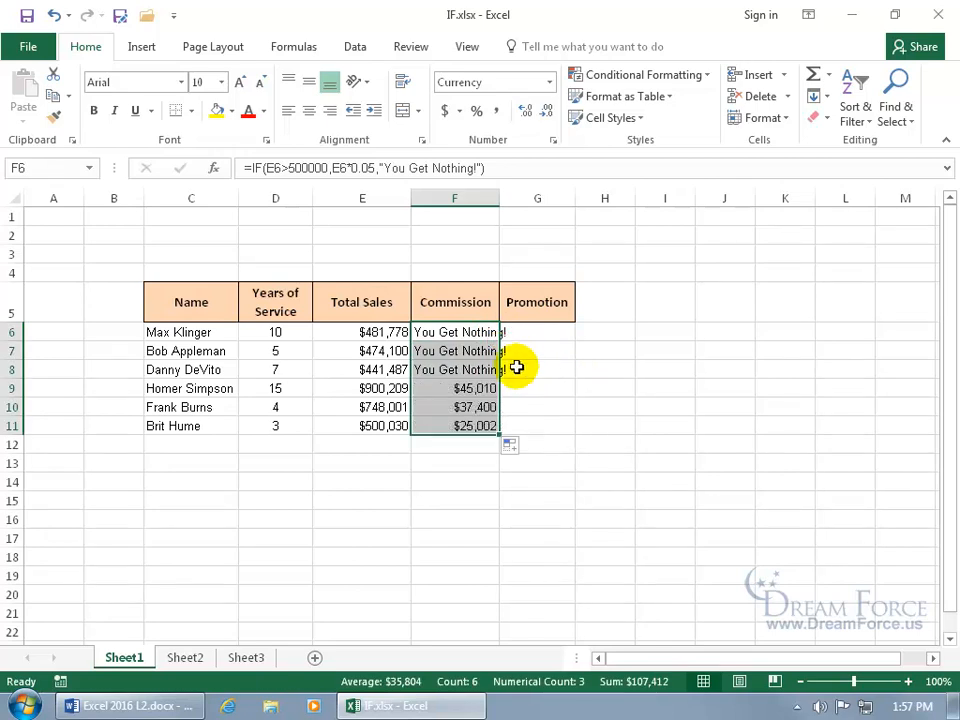
pyautogui.click(489, 335)
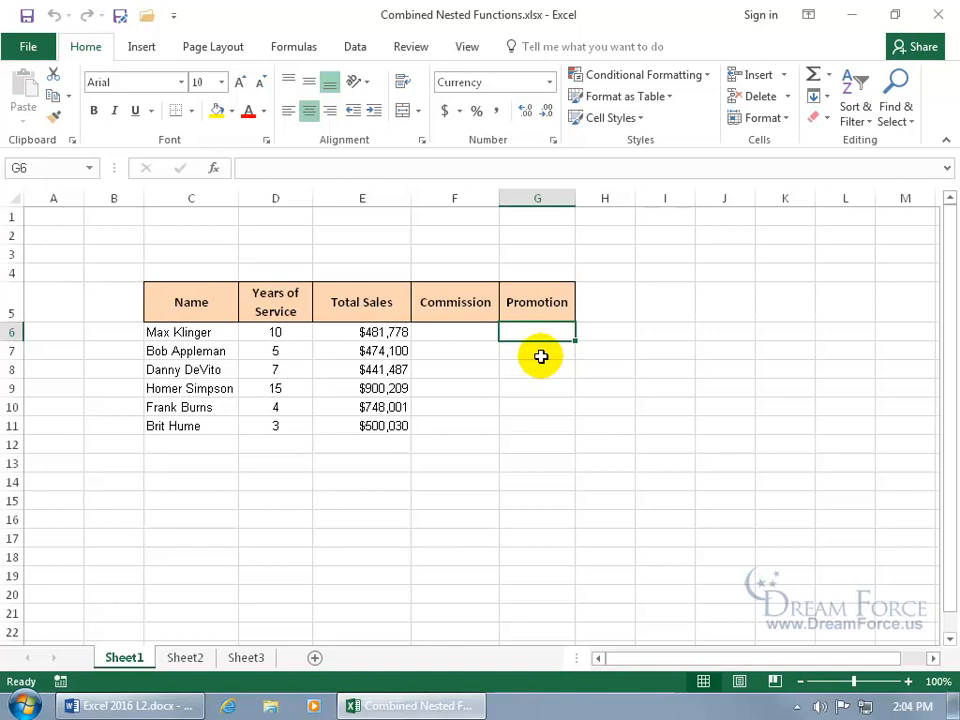
# Step: Start an IF formula in G6 under Promotion with a nested AND function as its logical test
pyautogui.write('=')
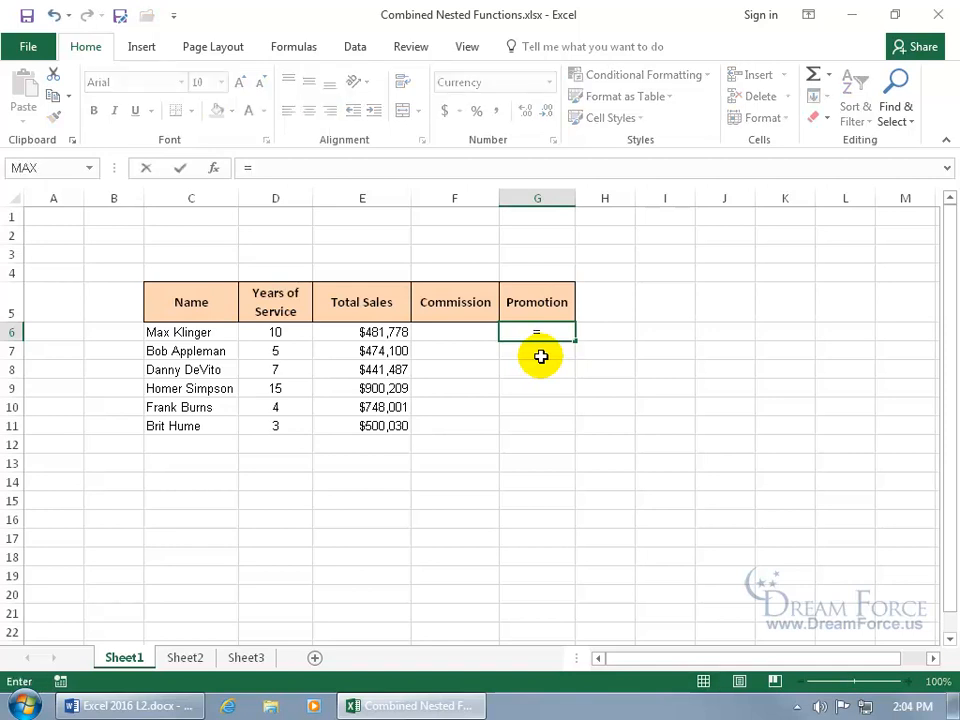
pyautogui.write('if')
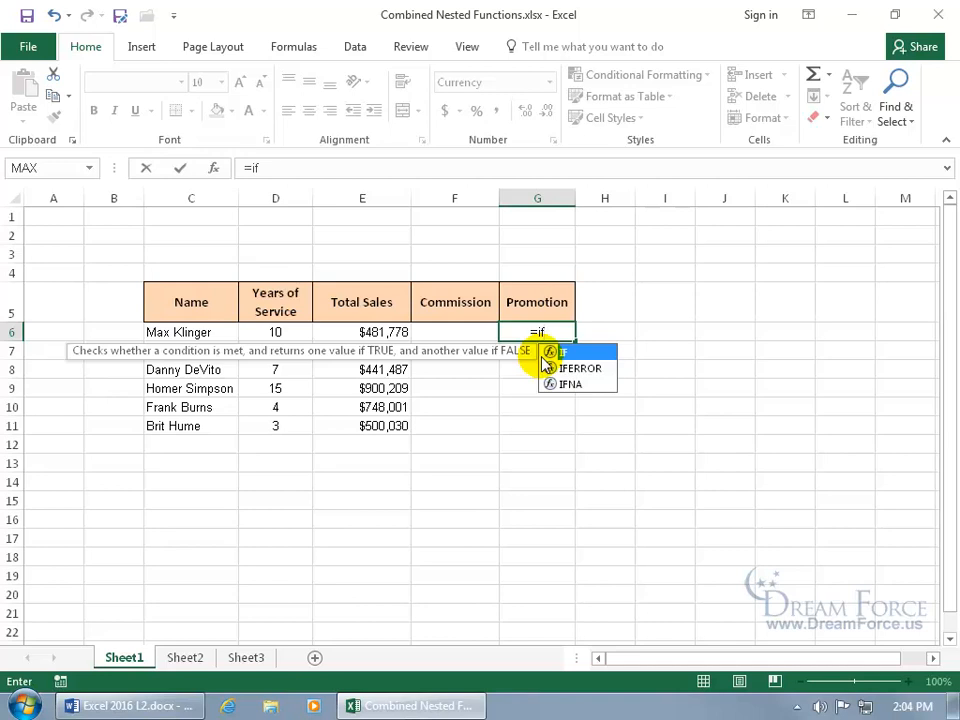
pyautogui.doubleClick(542, 354)
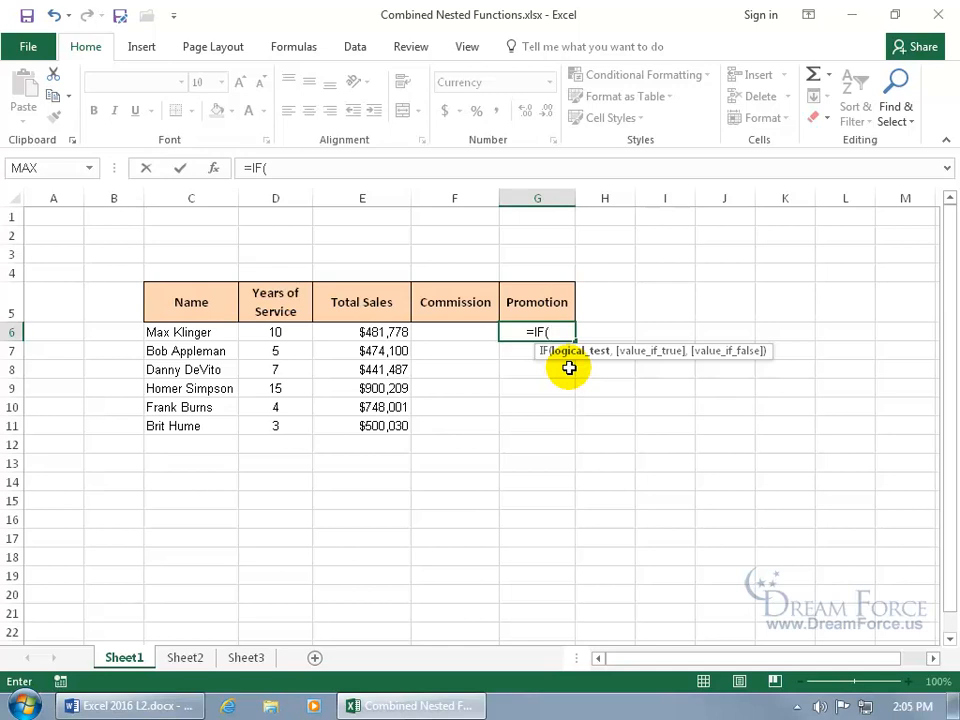
pyautogui.write('and')
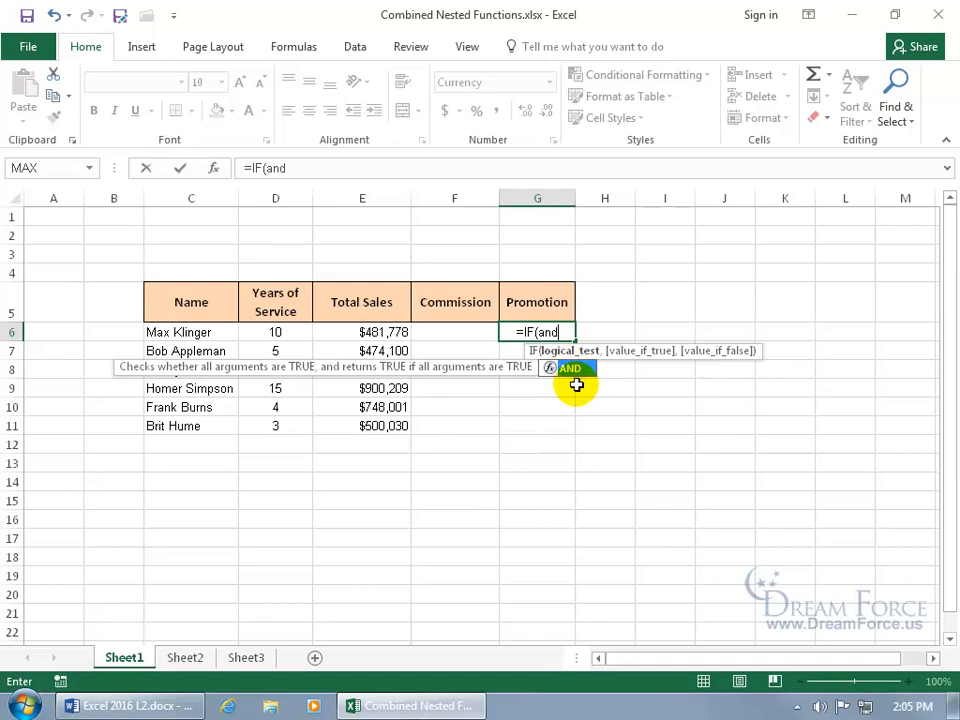
pyautogui.doubleClick(572, 372)
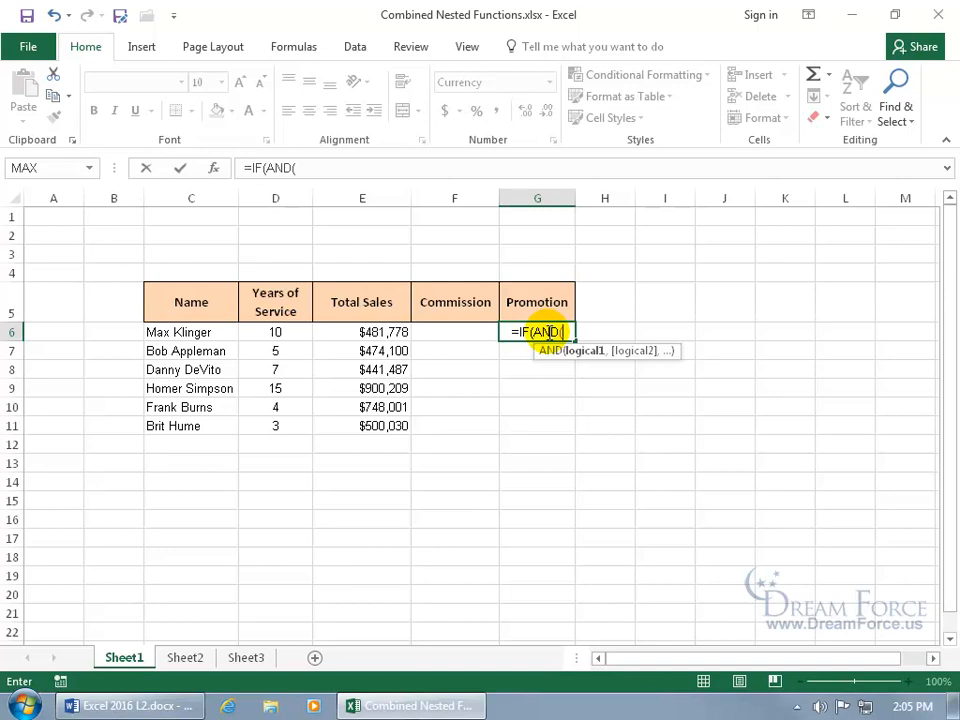
# Step: Give the nested AND the conditions E6>500000 and D6>5, and close its parenthesis
pyautogui.click(392, 332)
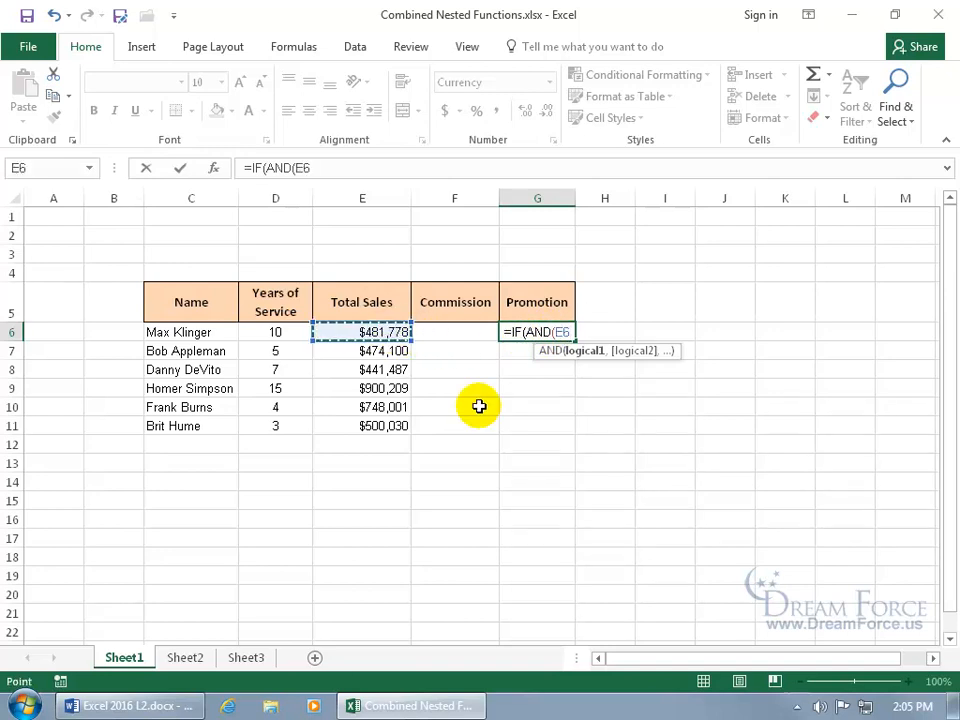
pyautogui.write('>')
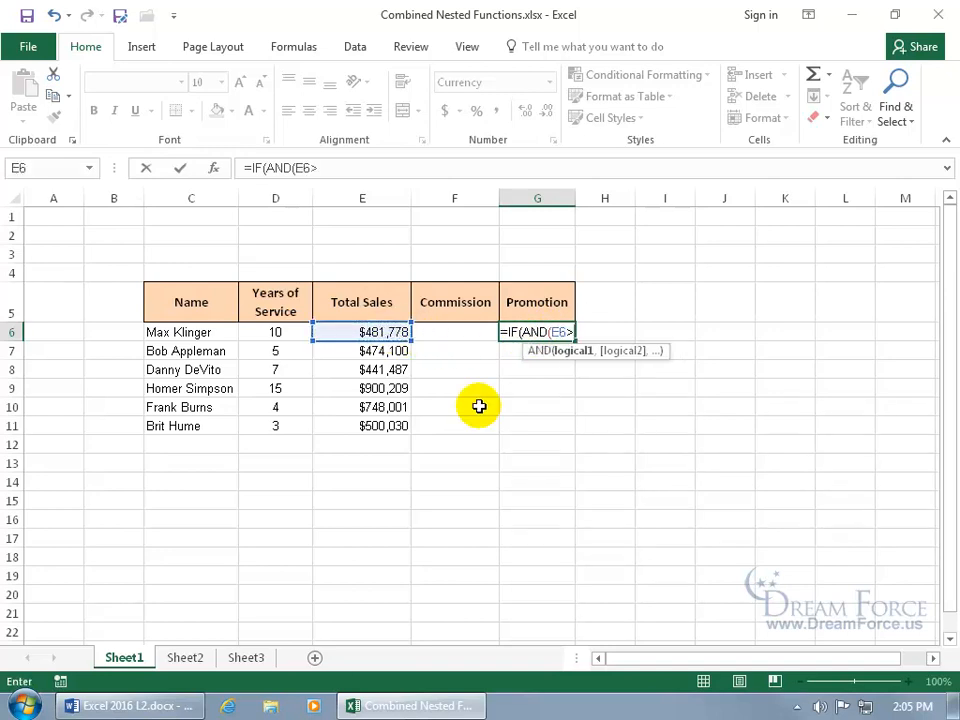
pyautogui.write('500000,')
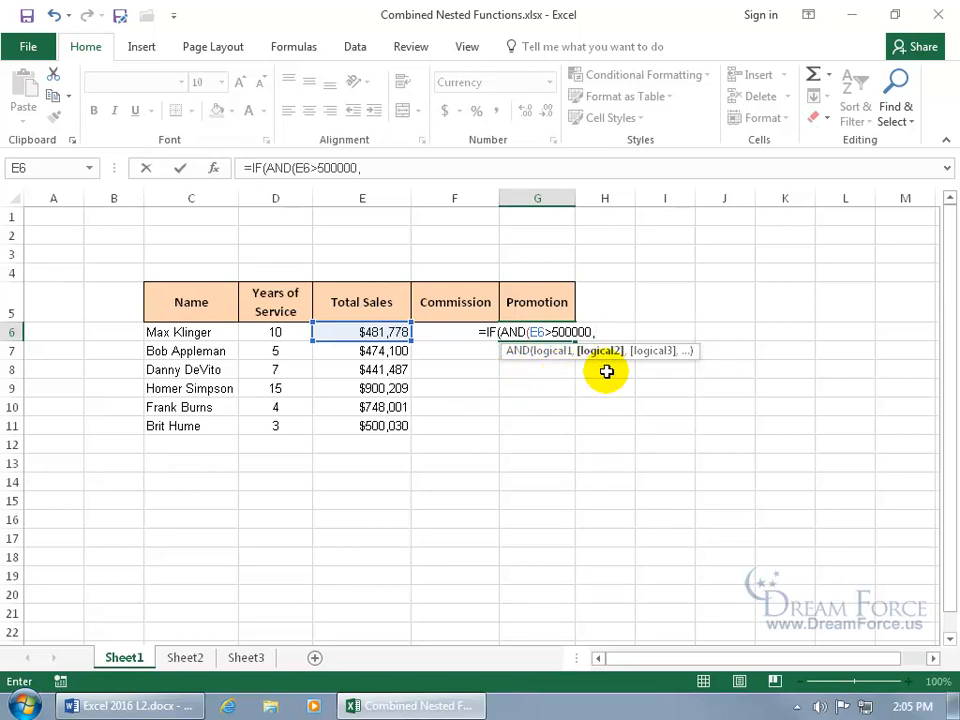
pyautogui.click(291, 333)
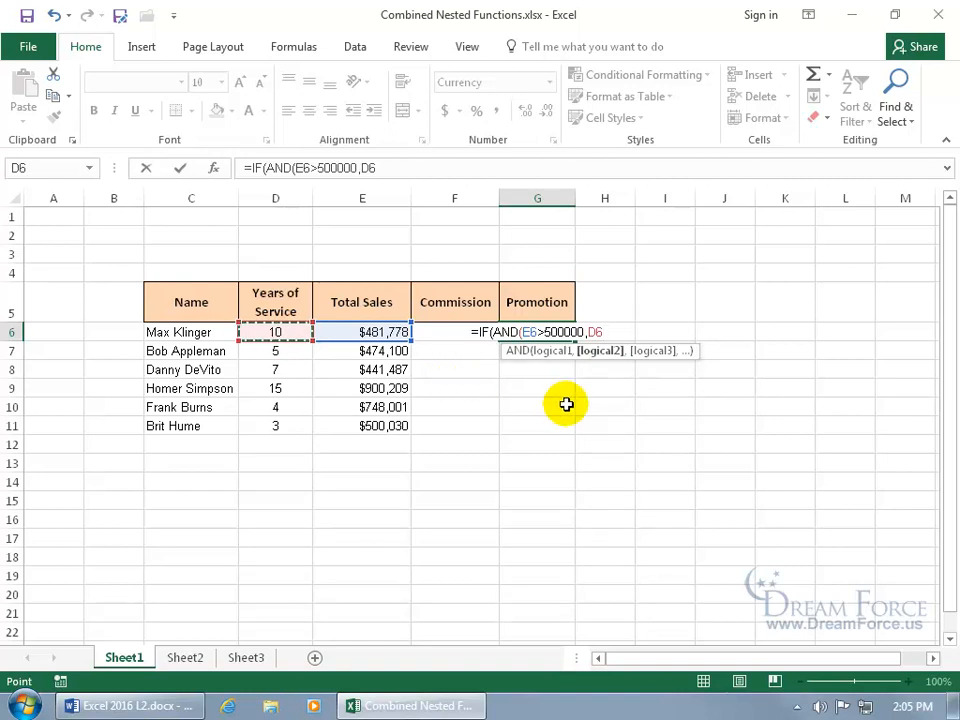
pyautogui.write('>5')
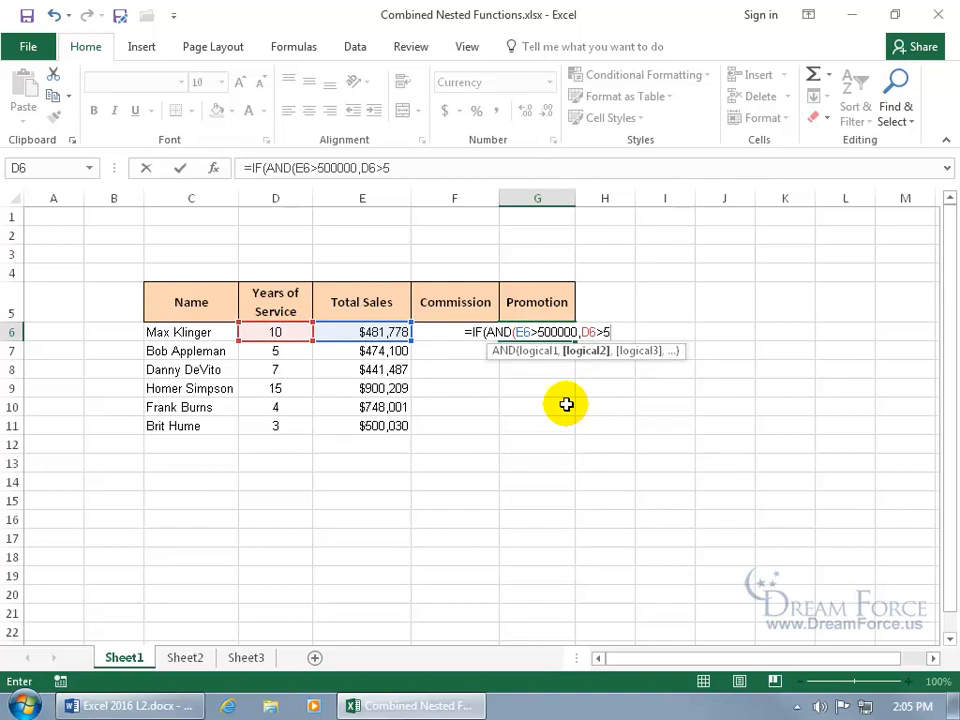
pyautogui.write(')')
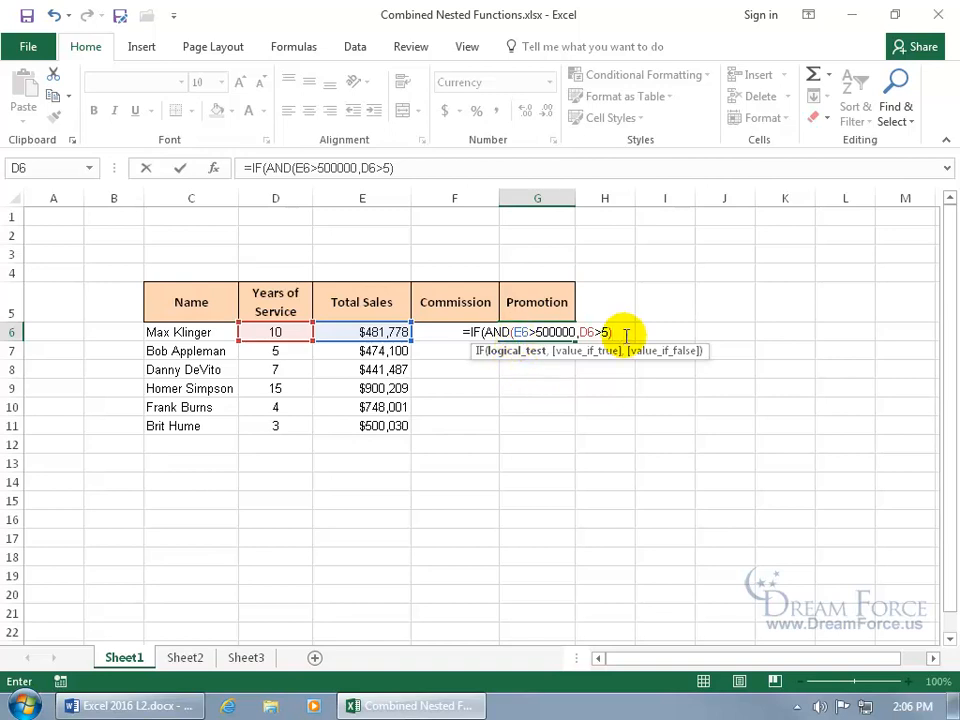
# Step: Enter "Happy Days!" as the value if true and advance the G6 formula to its value-if-false argument
pyautogui.write(',')
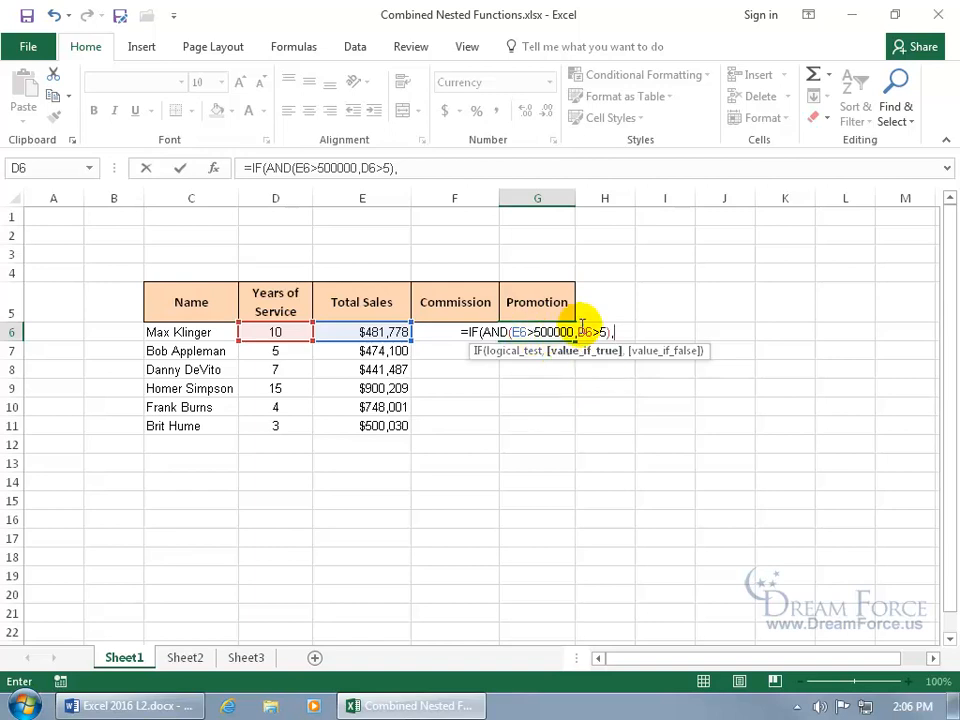
pyautogui.write('"')
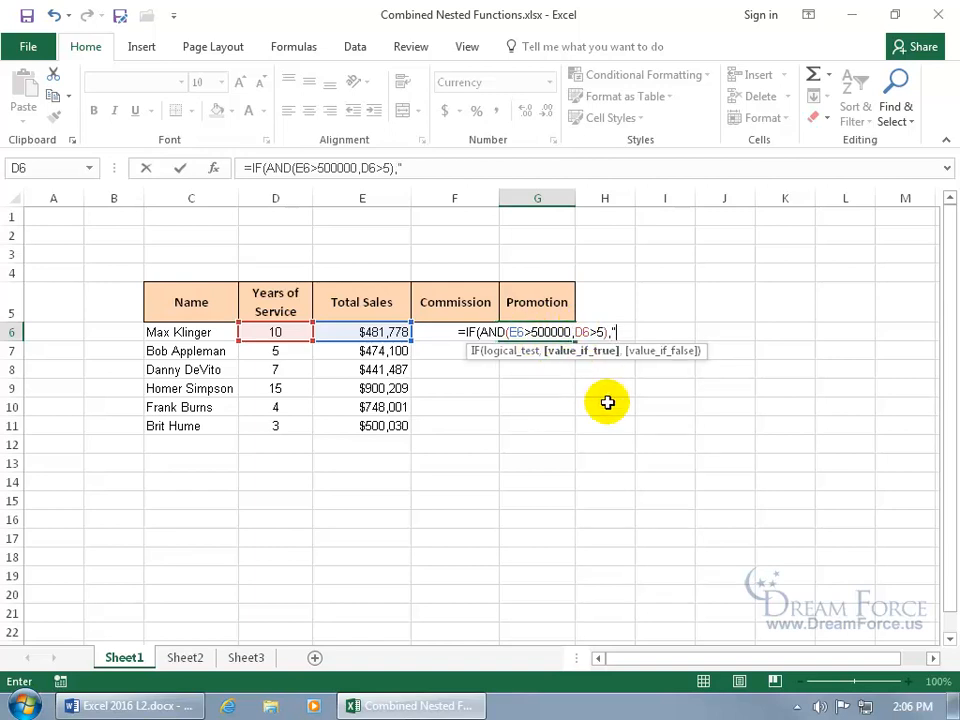
pyautogui.write('Happy Days!"')
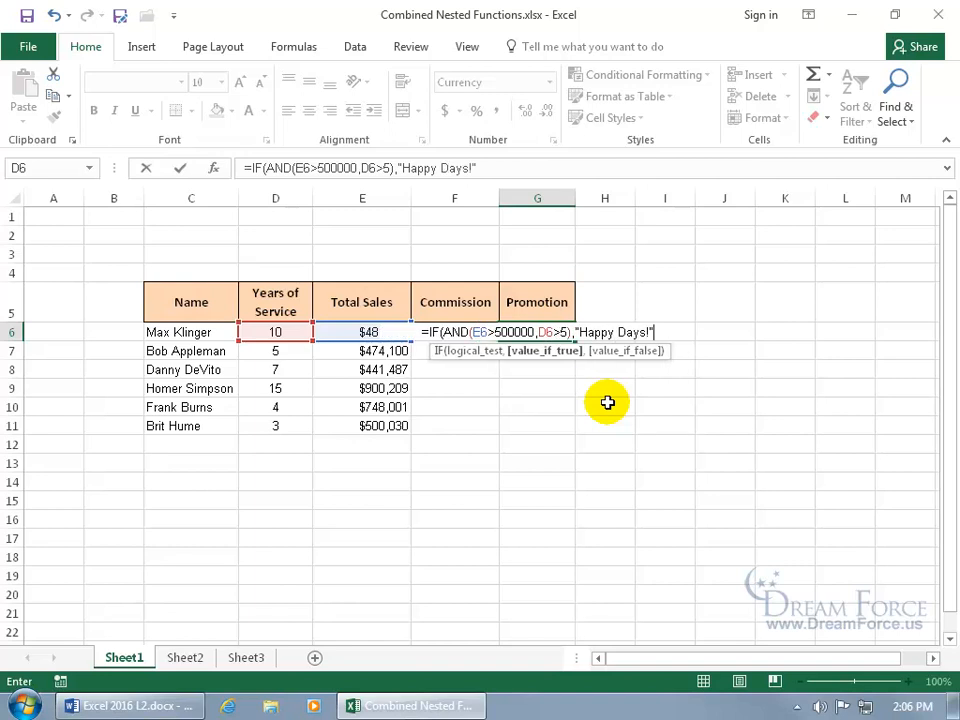
pyautogui.write(',')
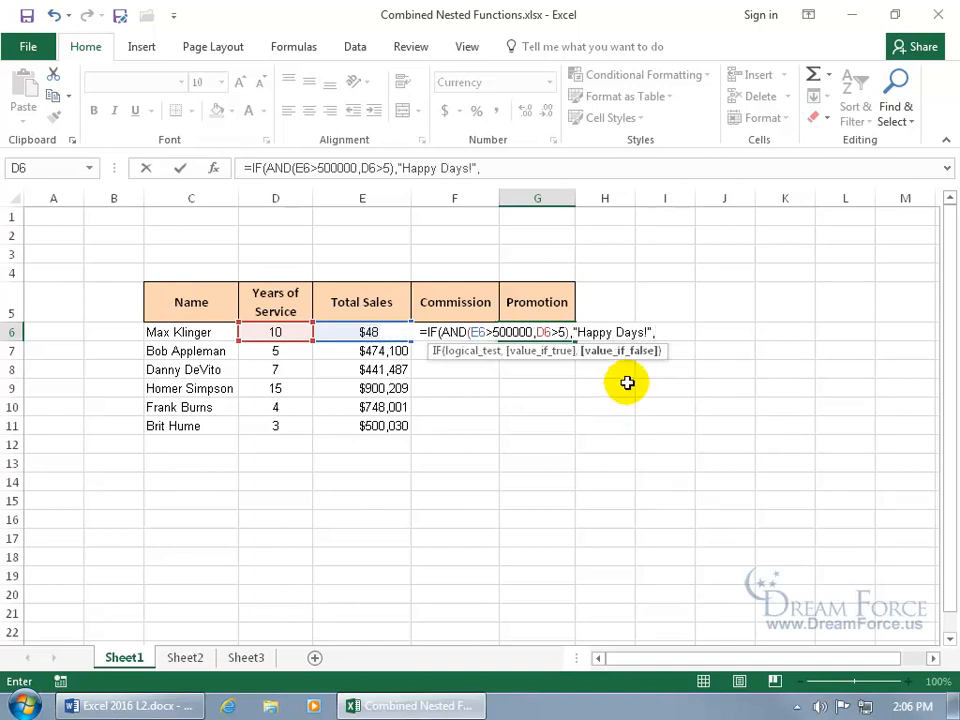
# Step: Set the value if false in G6 to "Bagel!", complete the formula and fill it down the Promotion column
pyautogui.write('"')
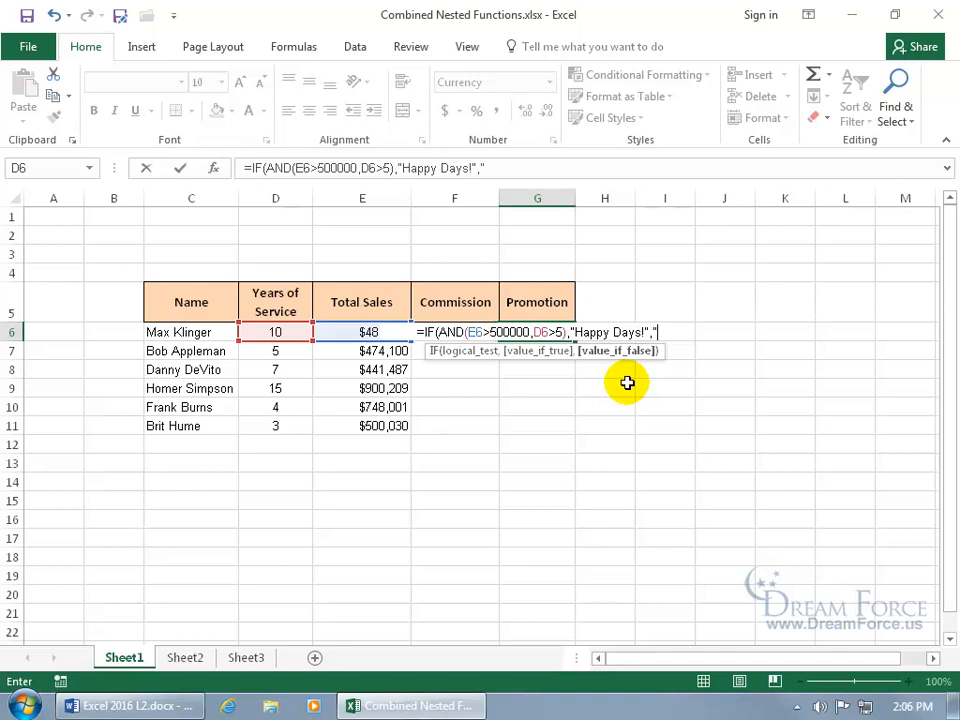
pyautogui.write('Bagel!"')
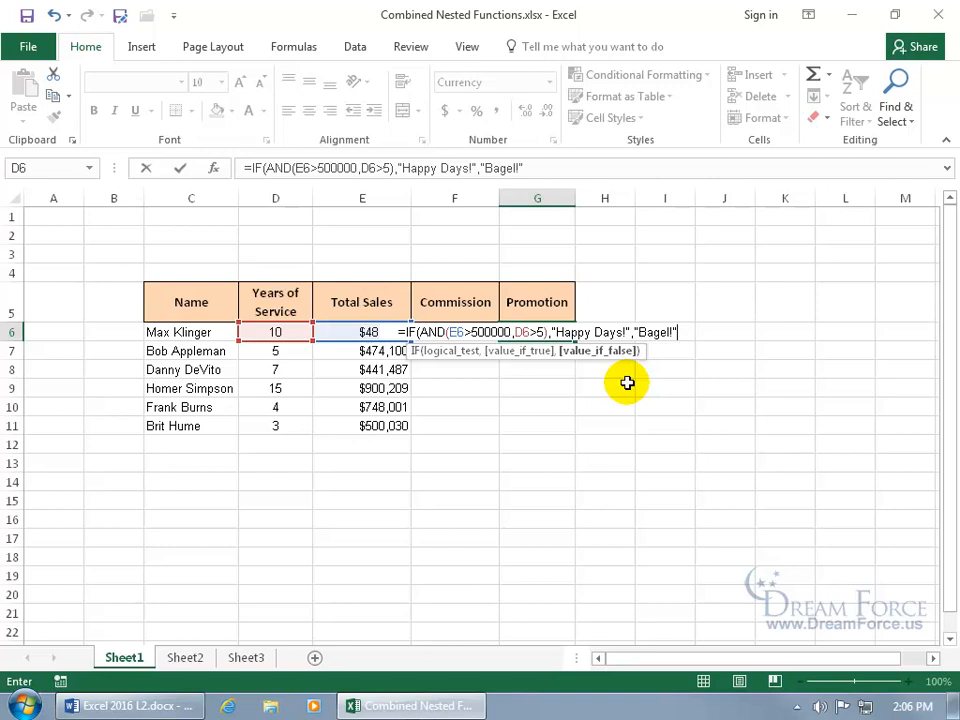
pyautogui.write(')')
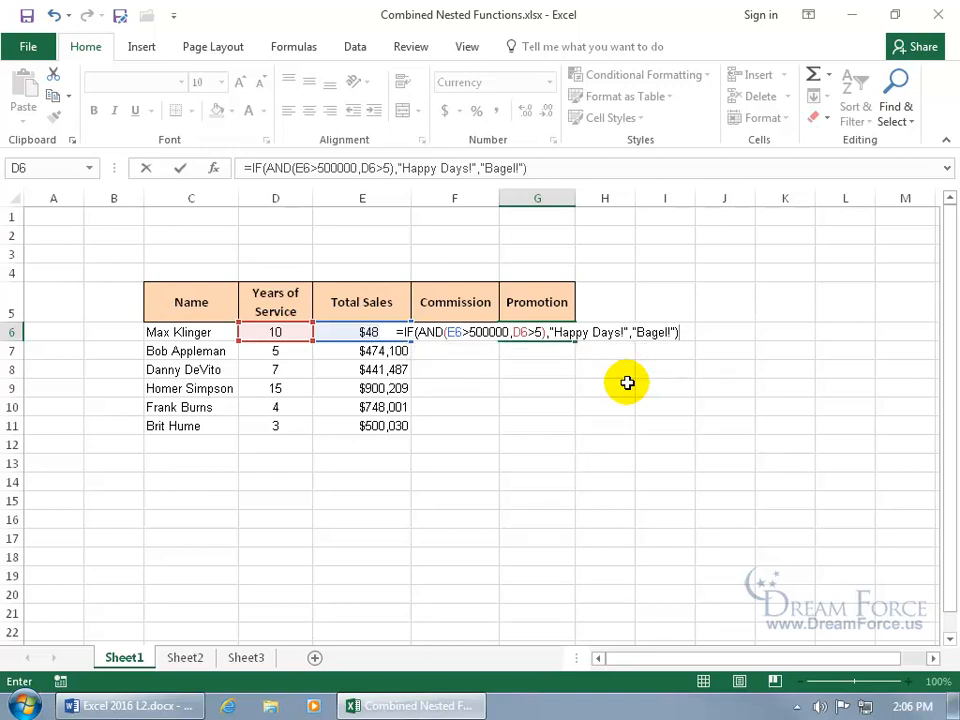
pyautogui.press('Return')
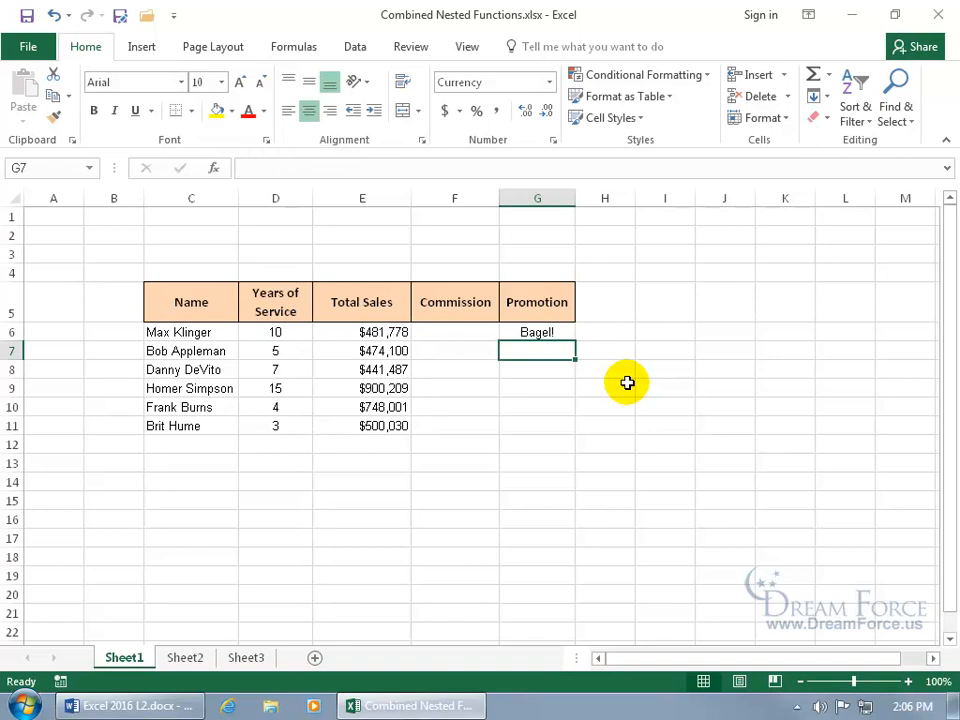
pyautogui.click(553, 330)
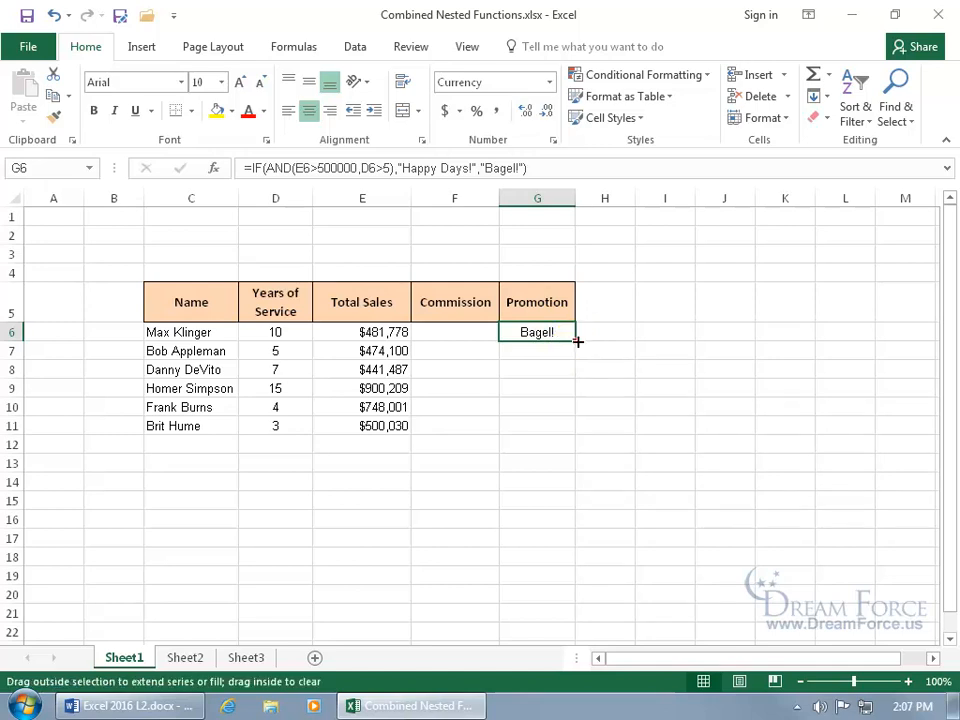
pyautogui.doubleClick(577, 341)
pyautogui.click(542, 388)
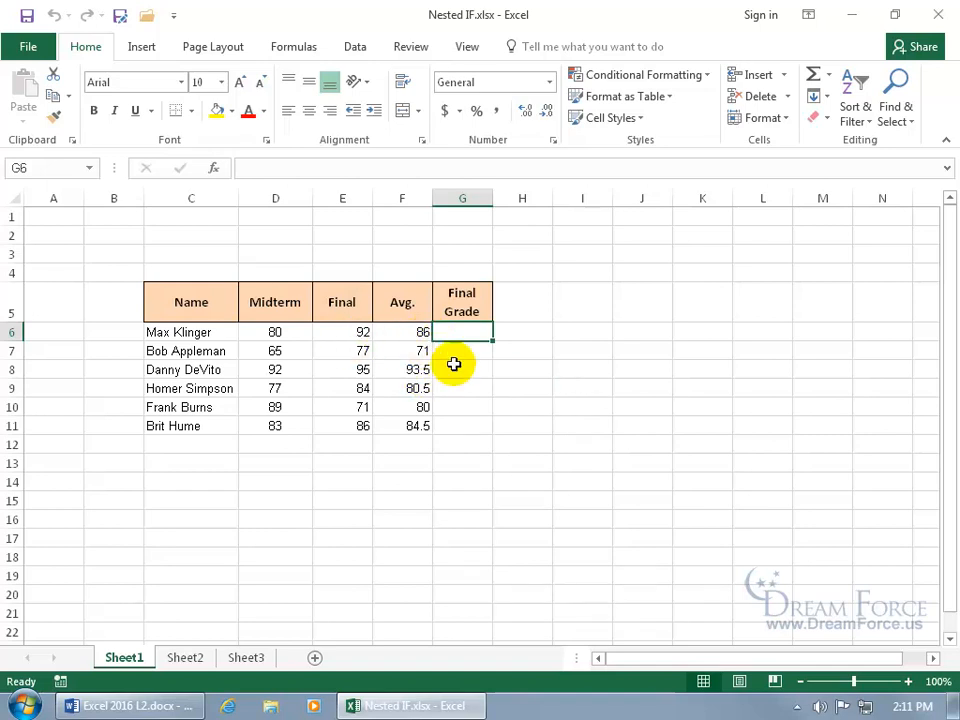
# Step: Start an IF formula in G6 under Final Grade that tests F6>90 and returns "A" if true
pyautogui.write('=if')
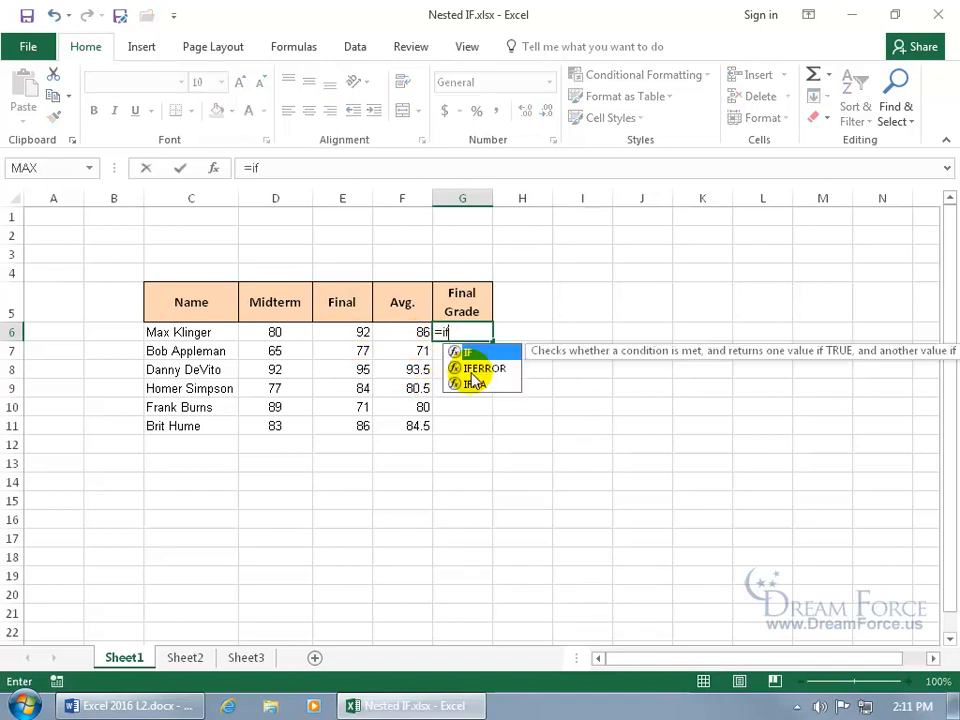
pyautogui.doubleClick(472, 356)
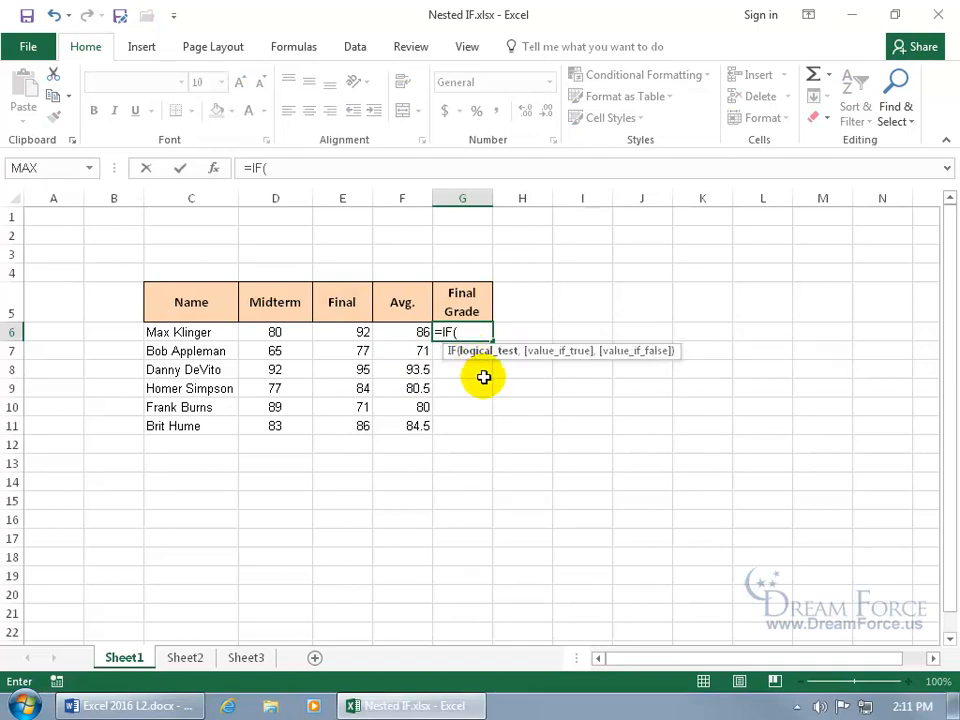
pyautogui.click(407, 332)
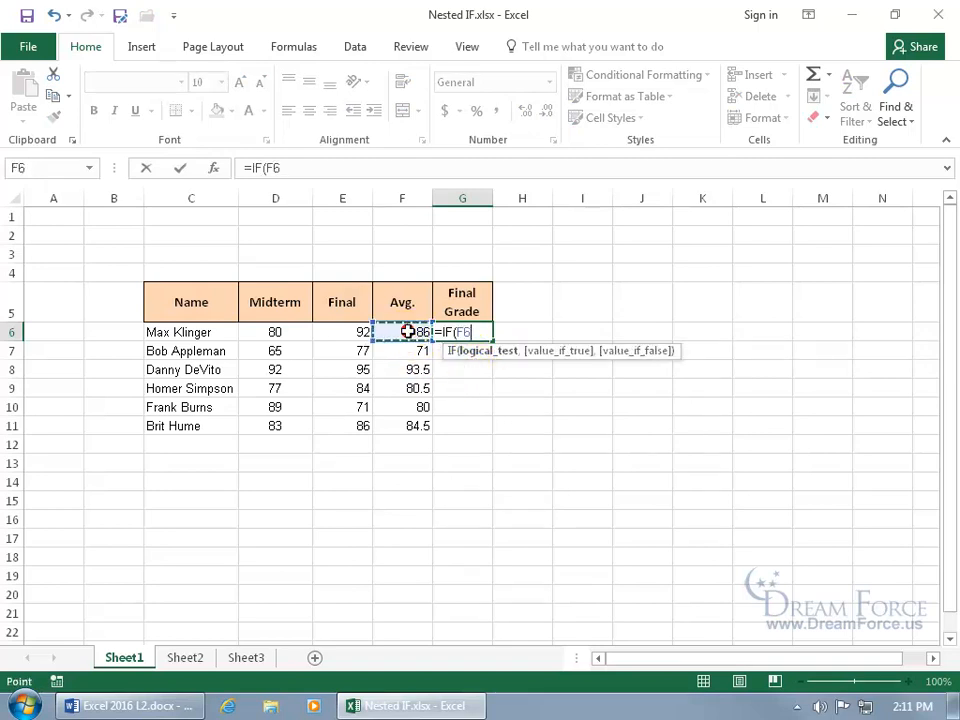
pyautogui.write('>90')
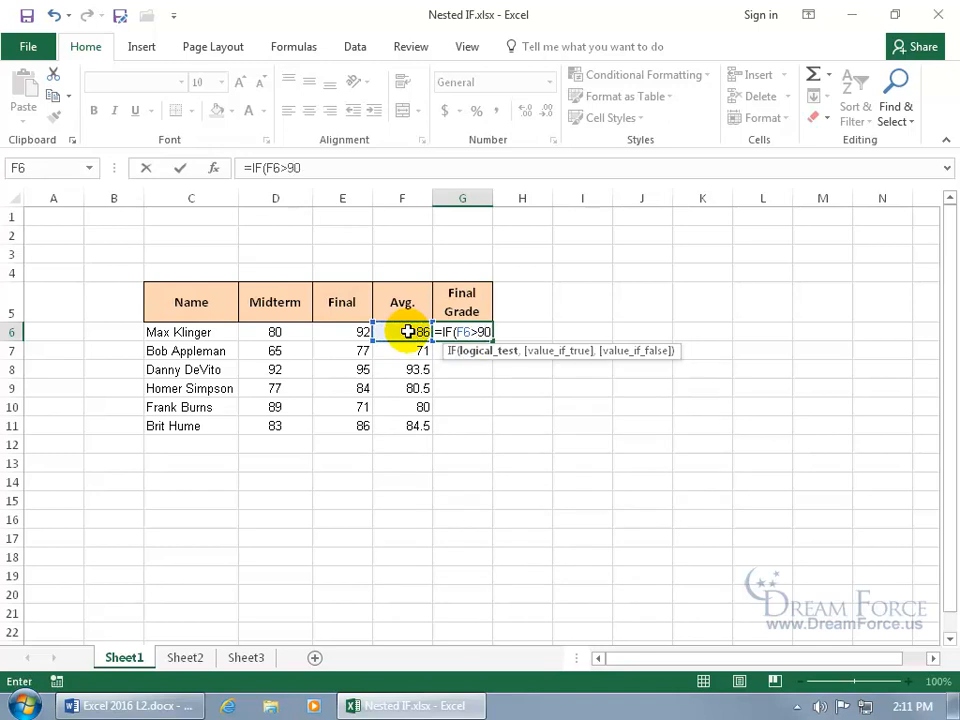
pyautogui.write(',')
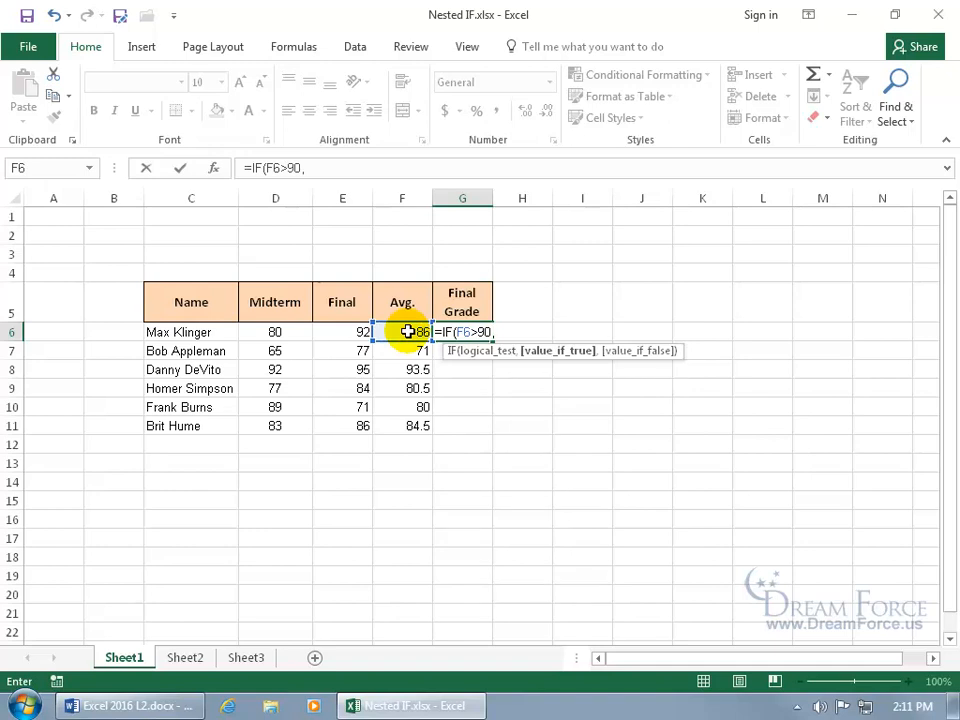
pyautogui.write('"A",')
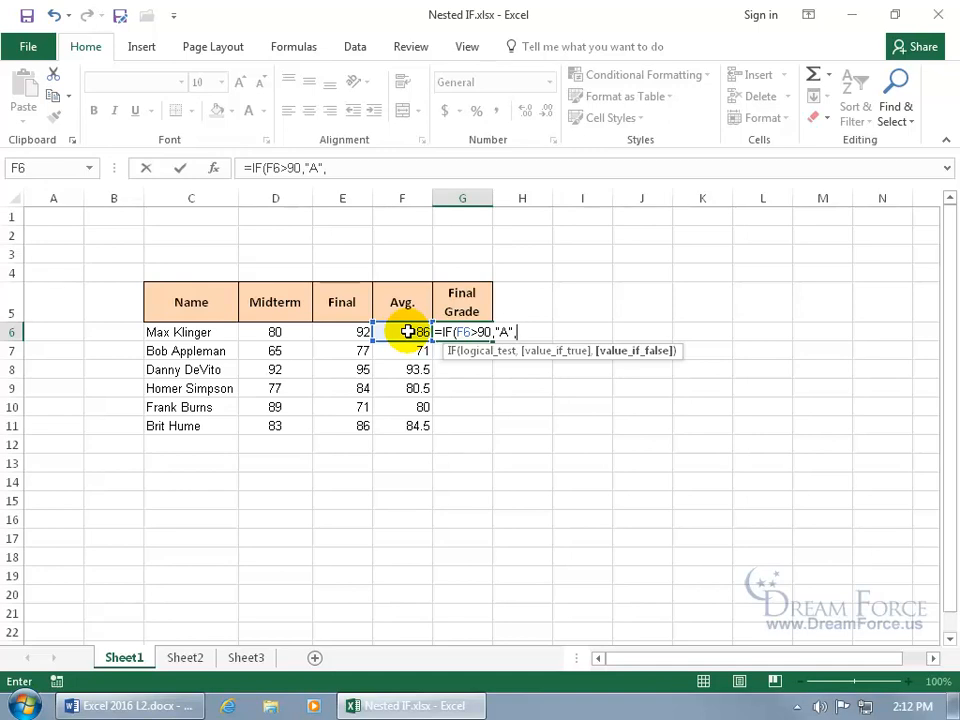
# Step: Nest a second IF as the value if false, testing F6>80 and returning "B" if true
pyautogui.write('if')
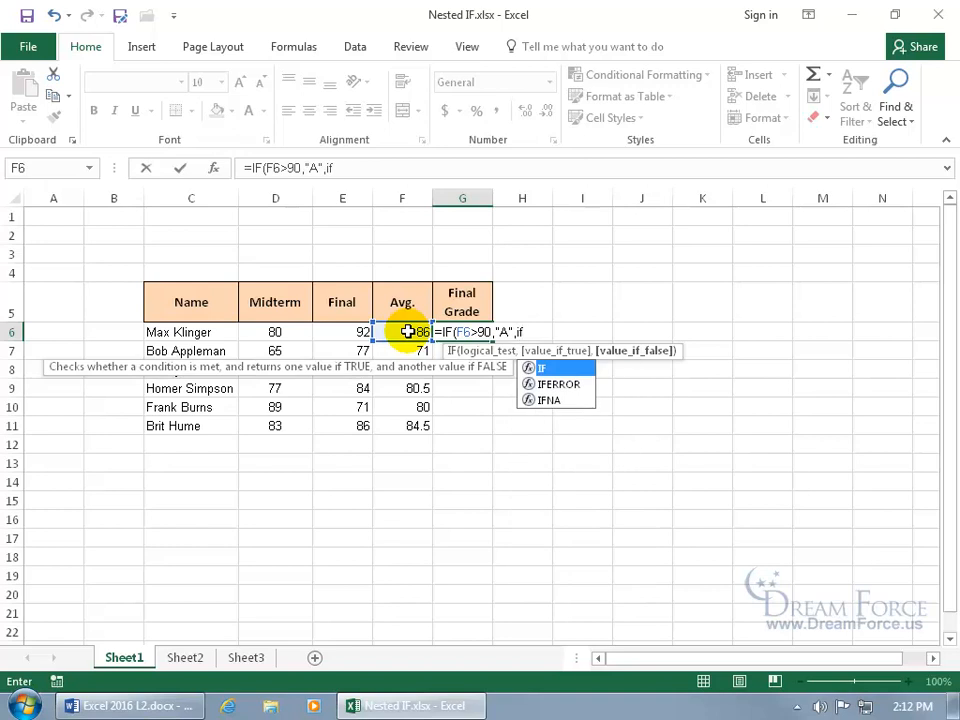
pyautogui.doubleClick(580, 368)
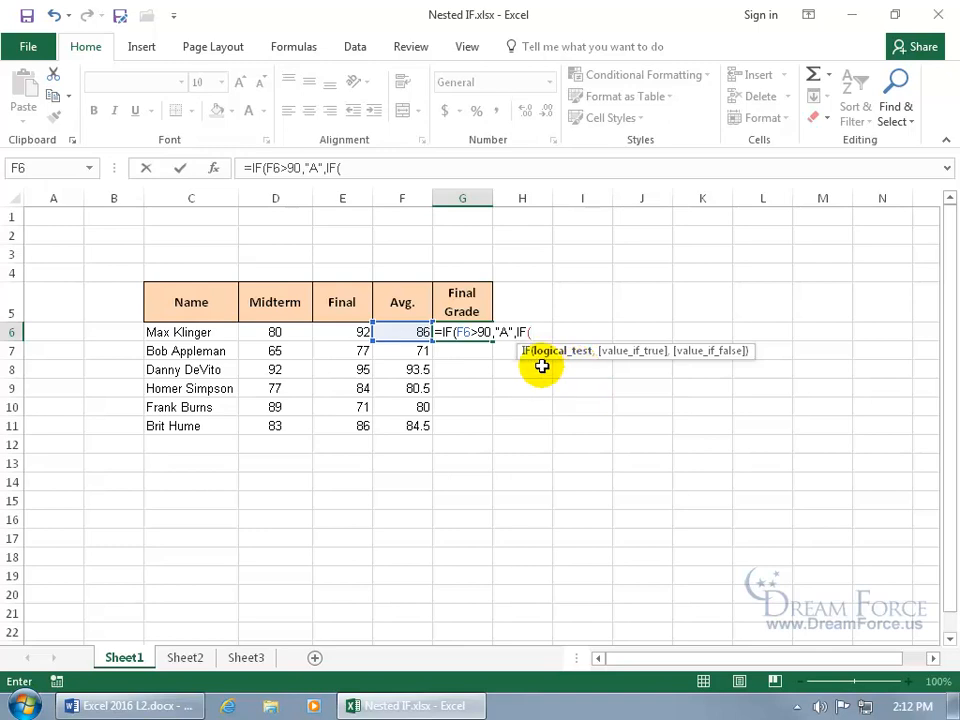
pyautogui.click(409, 332)
pyautogui.write('>')
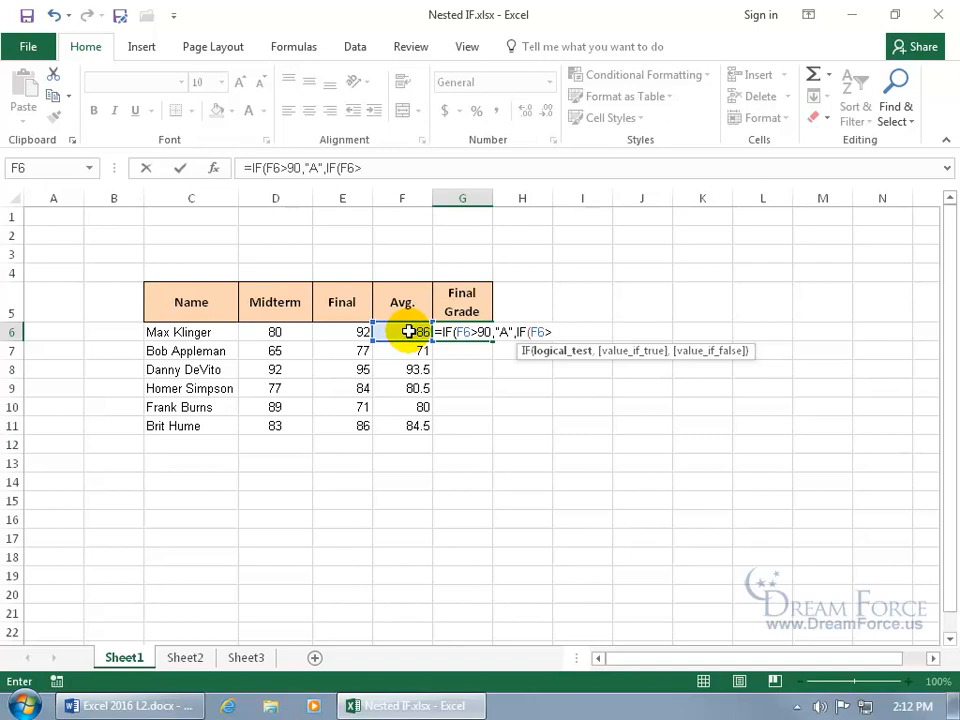
pyautogui.write('80,')
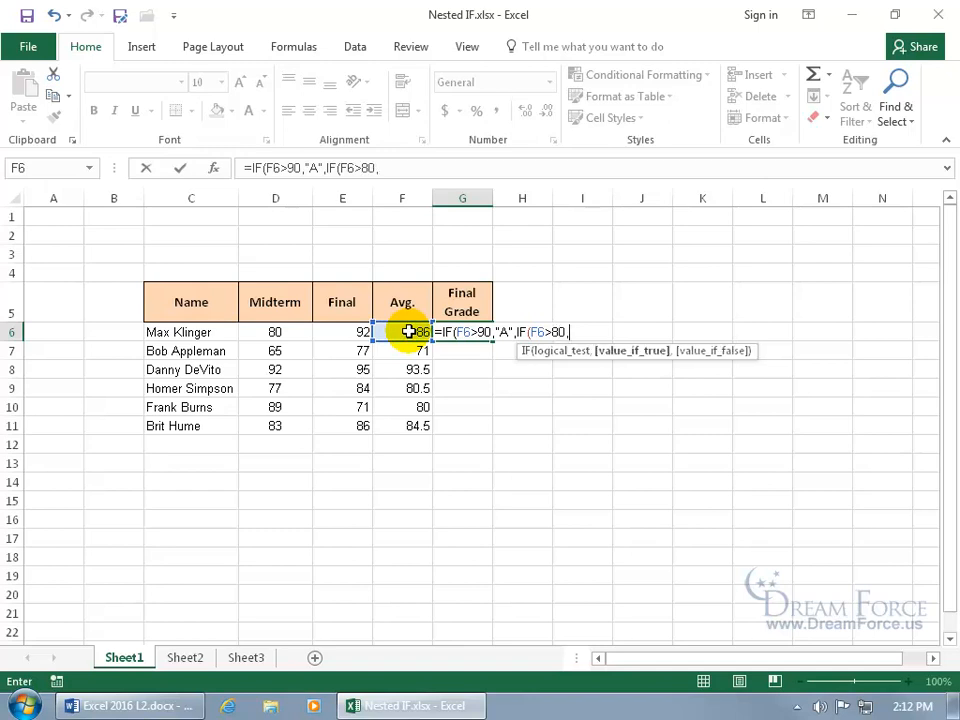
pyautogui.write('"B",')
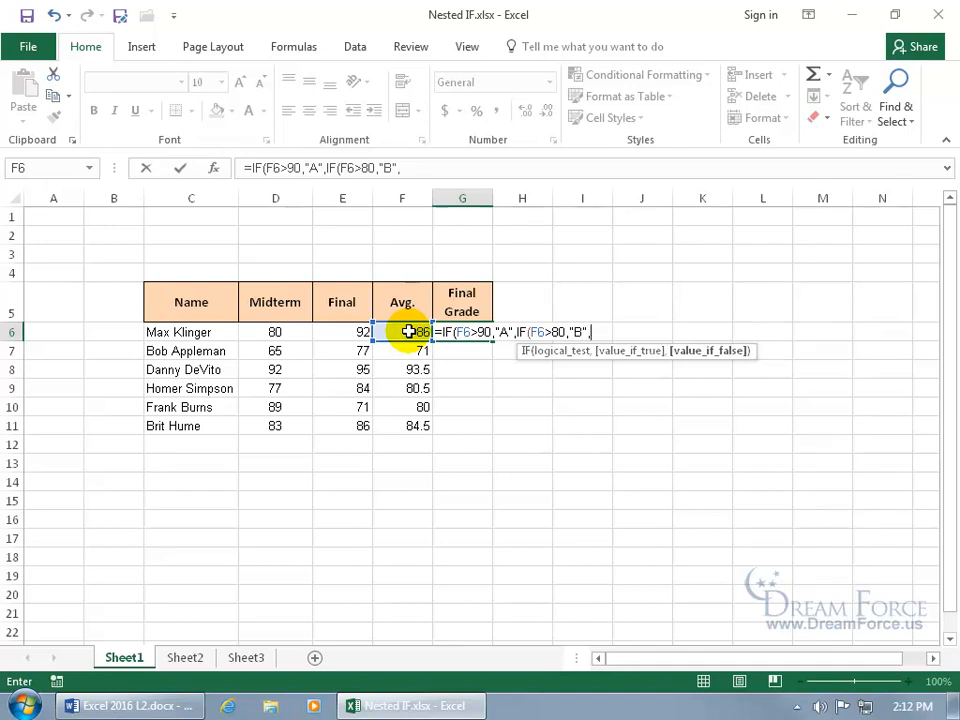
# Step: Nest a third IF as the next value if false, testing F6>70 and returning "C" if true
pyautogui.write('if')
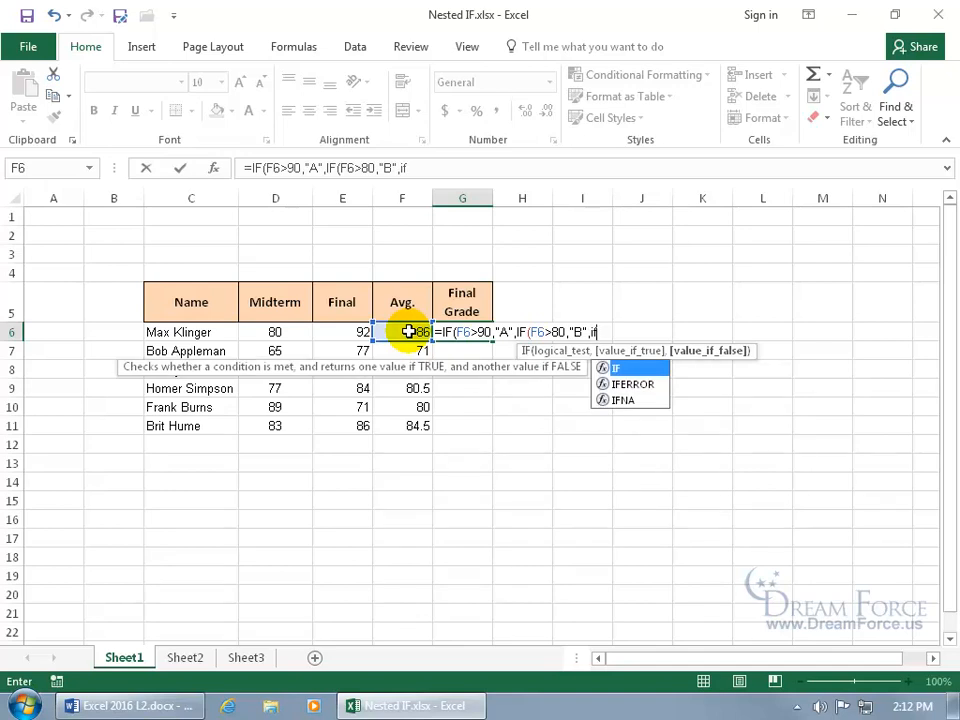
pyautogui.press('Tab')
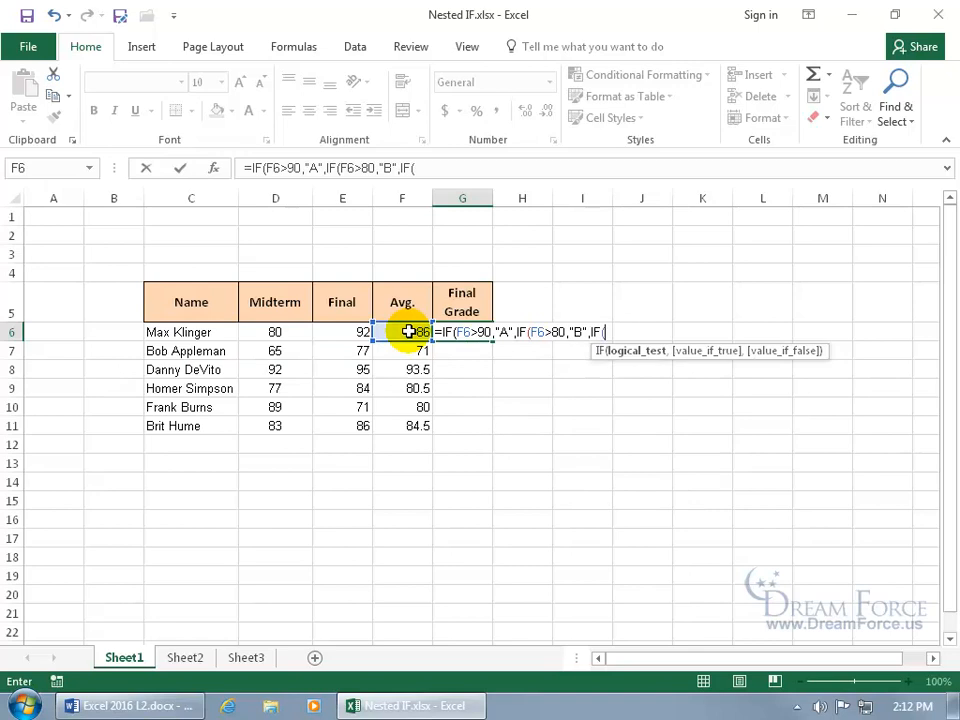
pyautogui.click(409, 331)
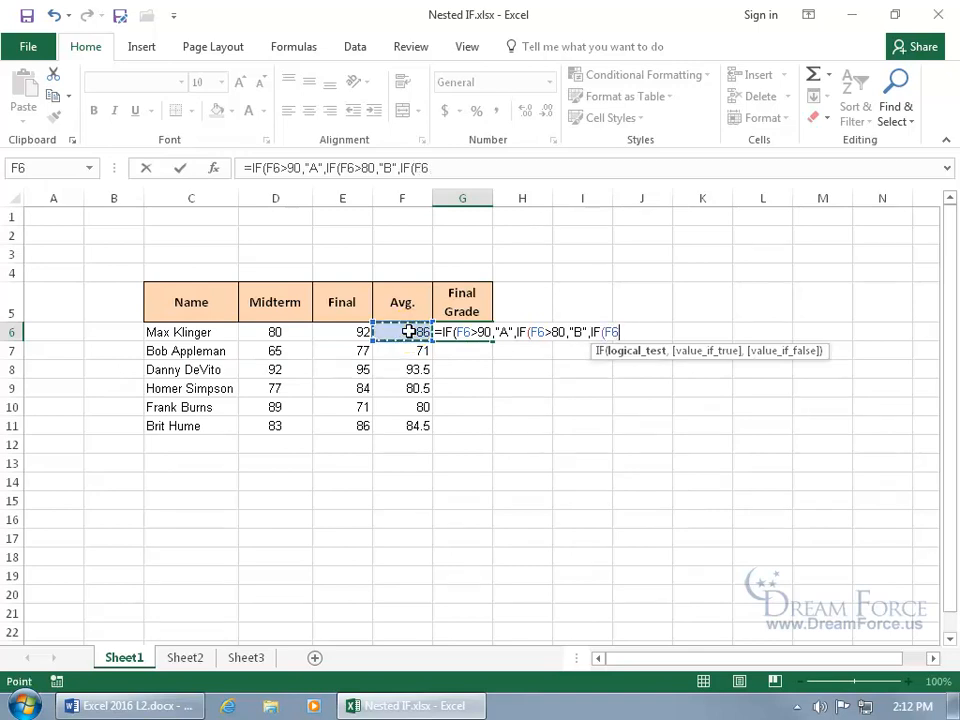
pyautogui.write('>70,')
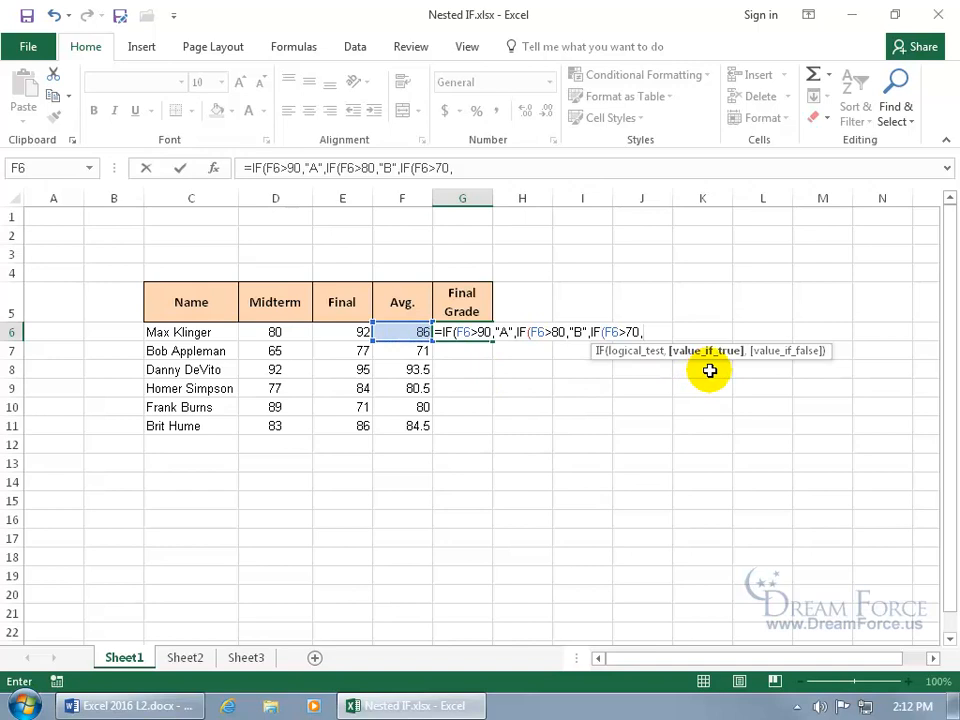
pyautogui.write('"C",')
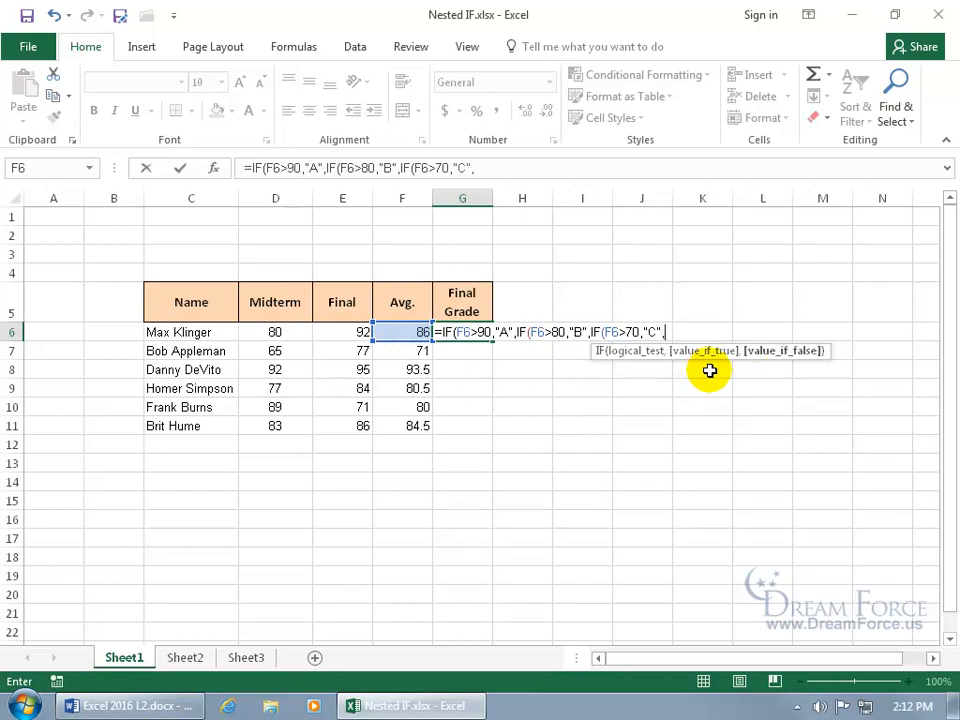
# Step: Nest a fourth IF as the next value if false, testing F6>60 and returning "D" if true
pyautogui.write('if')
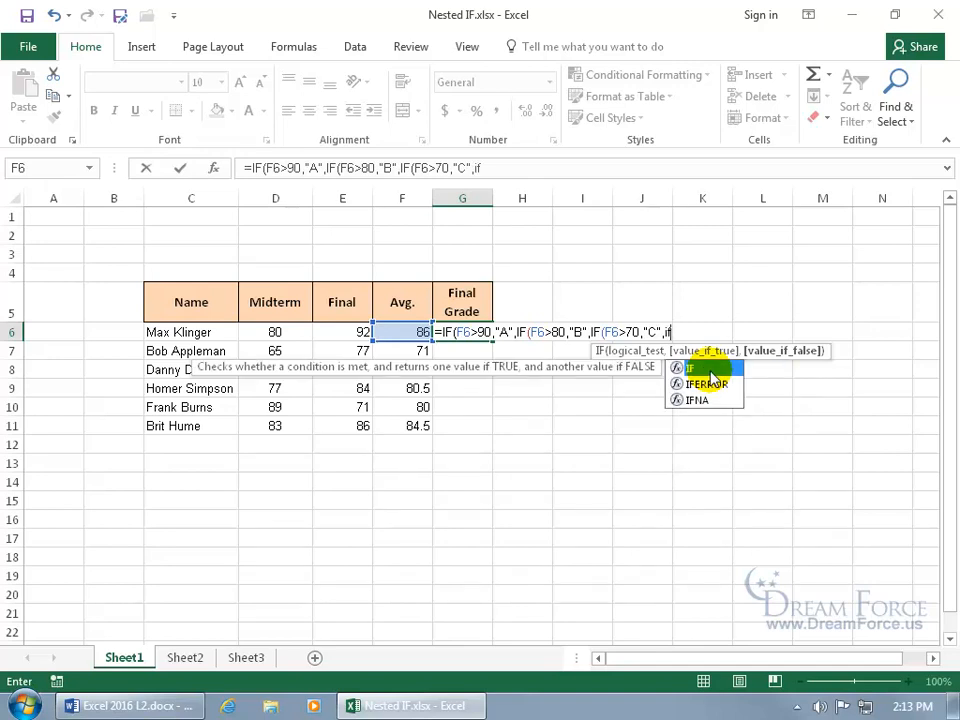
pyautogui.doubleClick(709, 369)
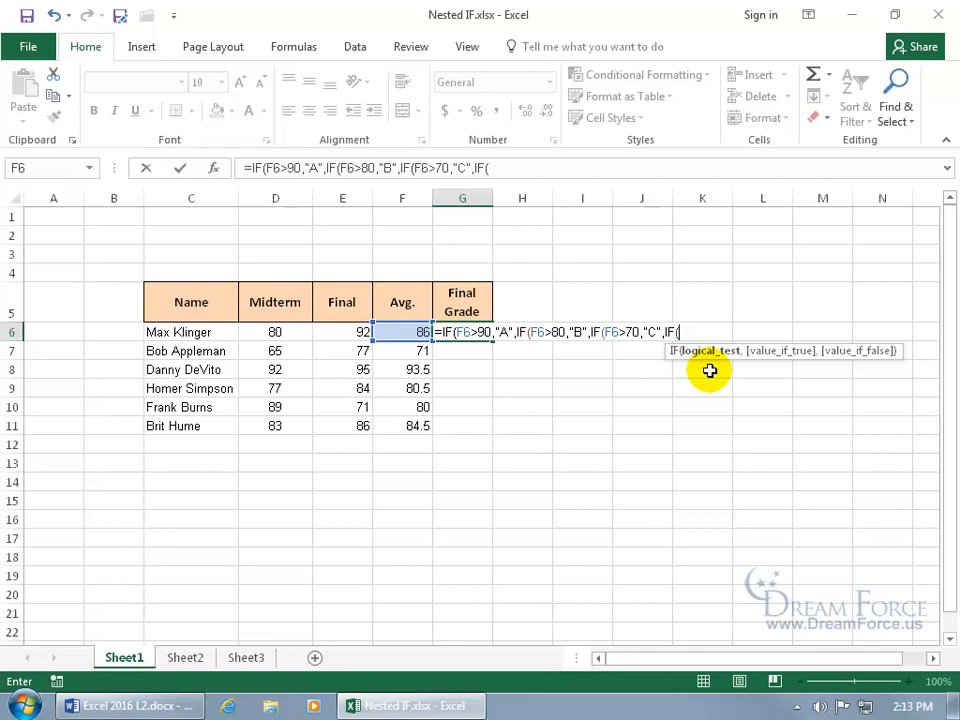
pyautogui.click(410, 333)
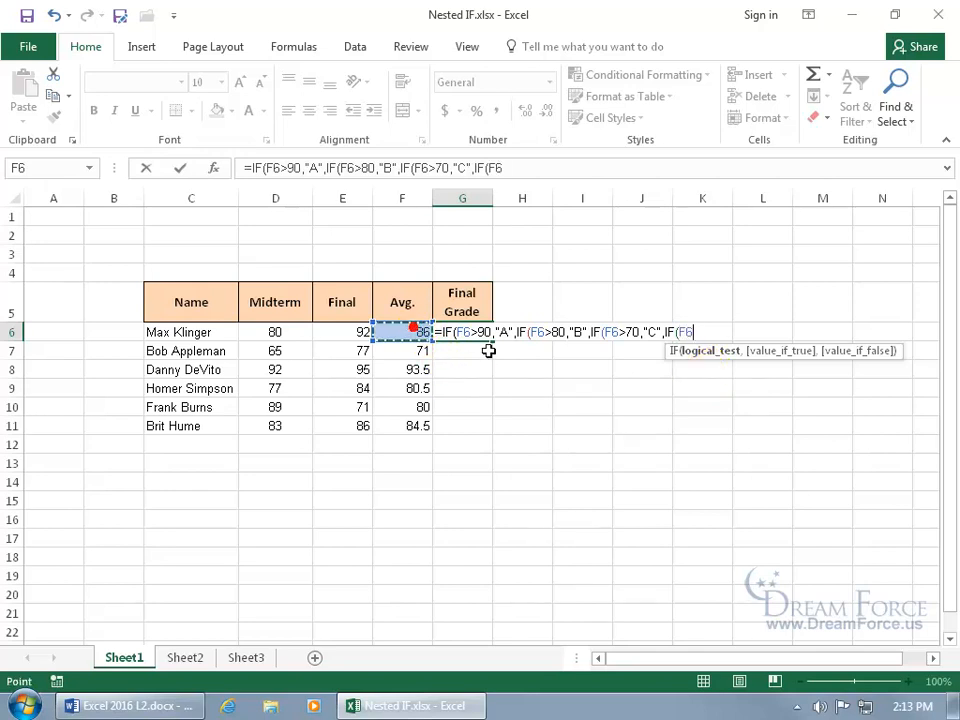
pyautogui.write('>60')
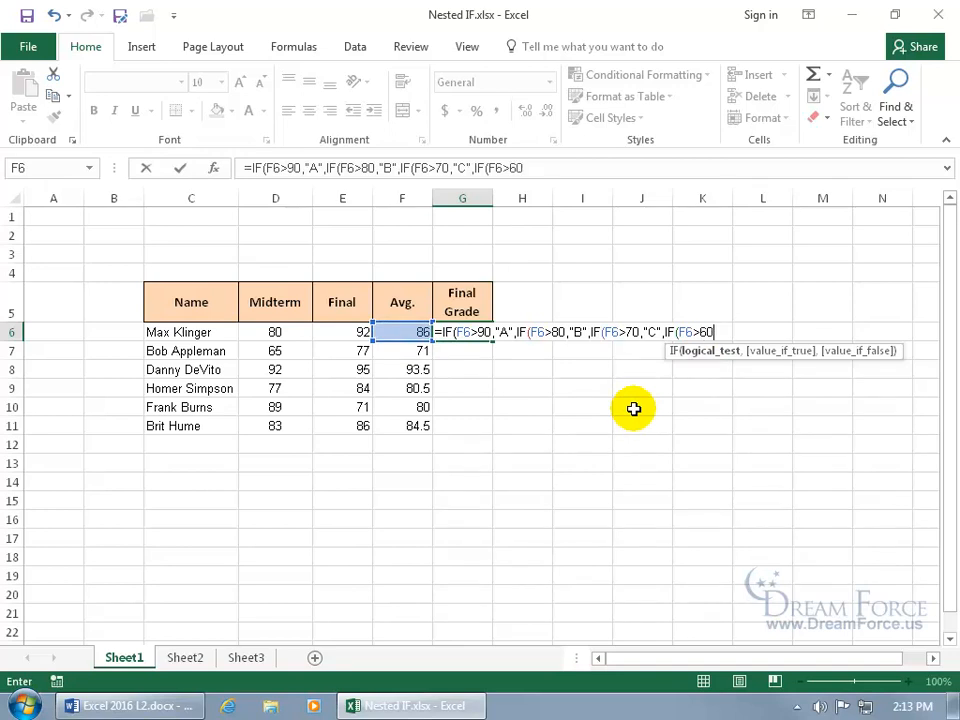
pyautogui.write(',"')
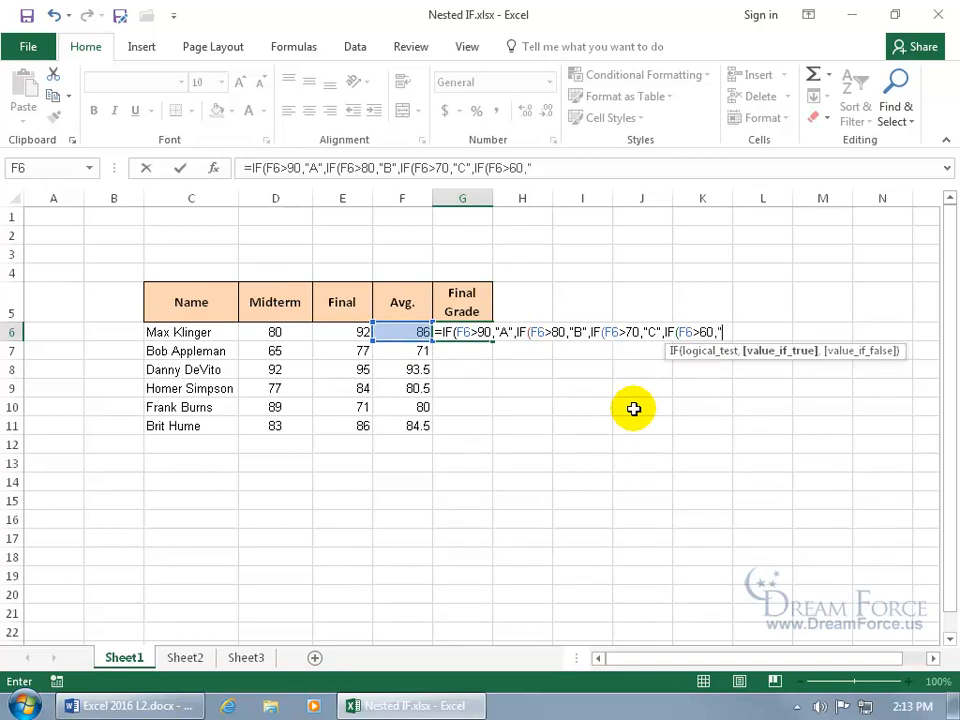
pyautogui.write('D",')
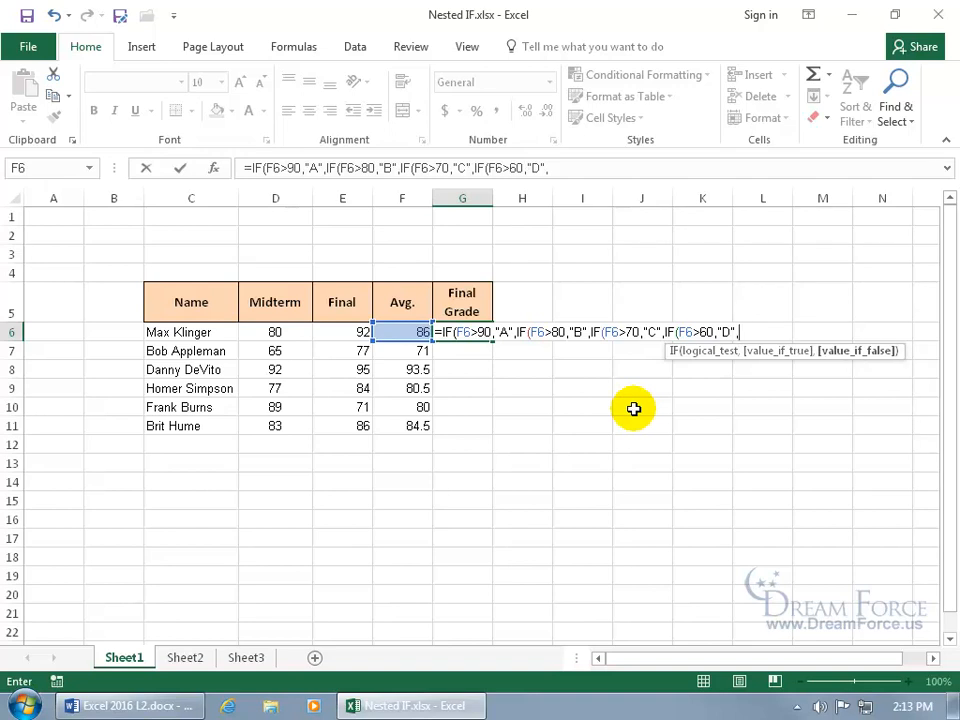
# Step: Set the final value if false to "F", close all four IF functions, and fill the G6 formula down to G11
pyautogui.write('"F"')
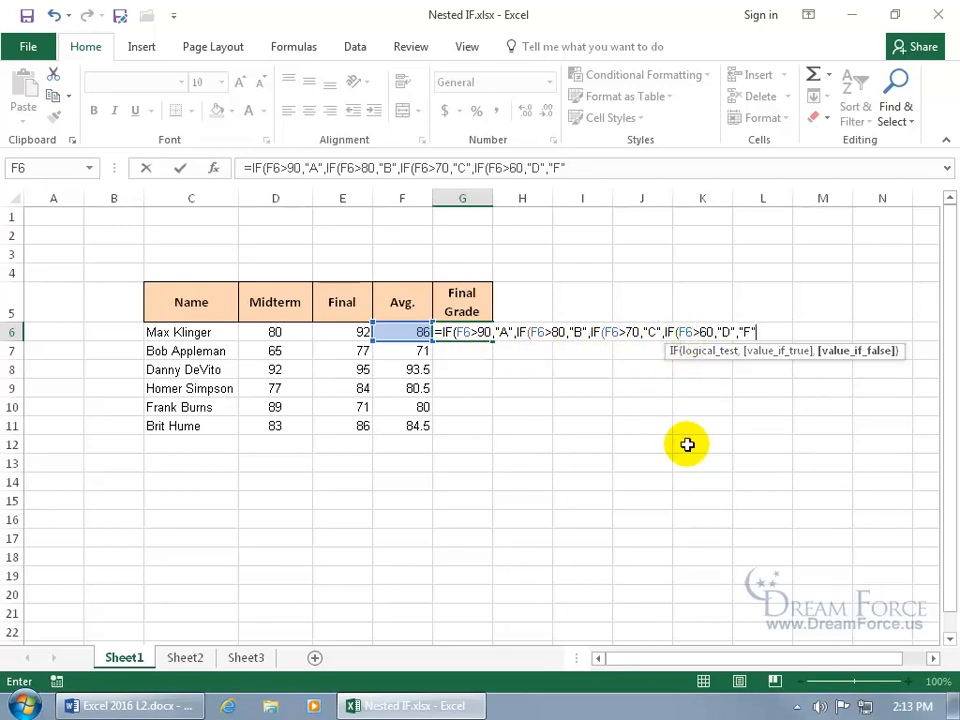
pyautogui.write('))))')
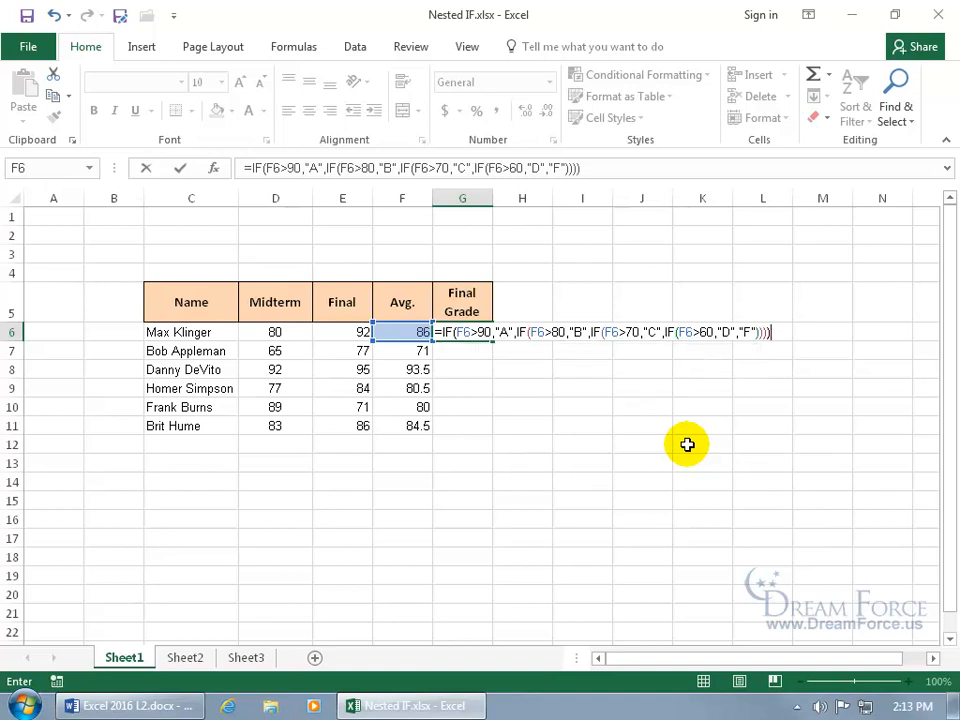
pyautogui.press('Return')
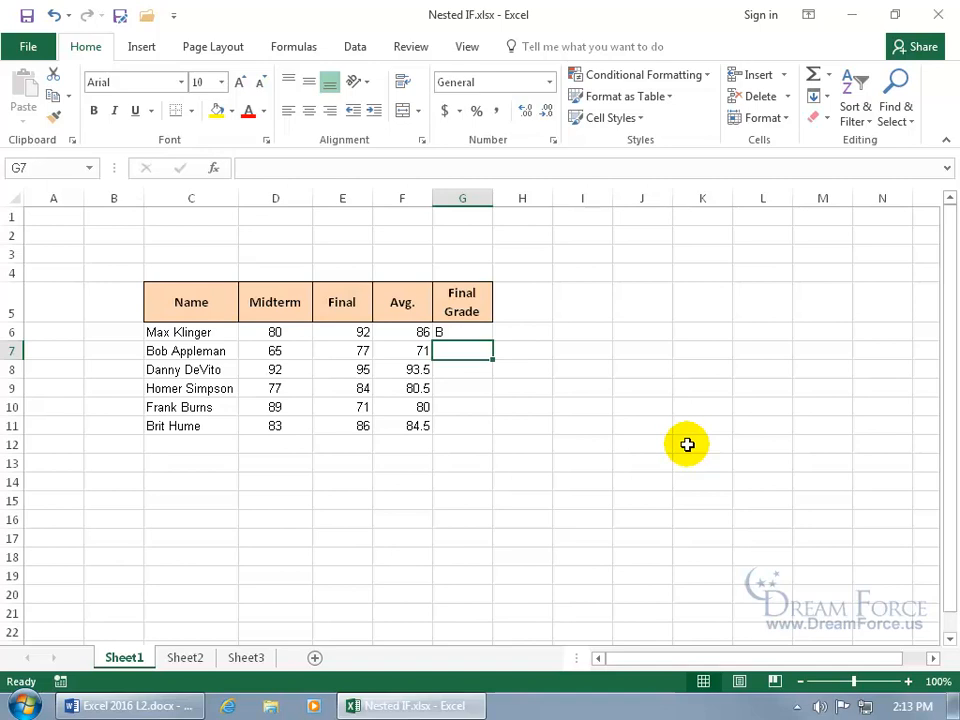
pyautogui.click(479, 329)
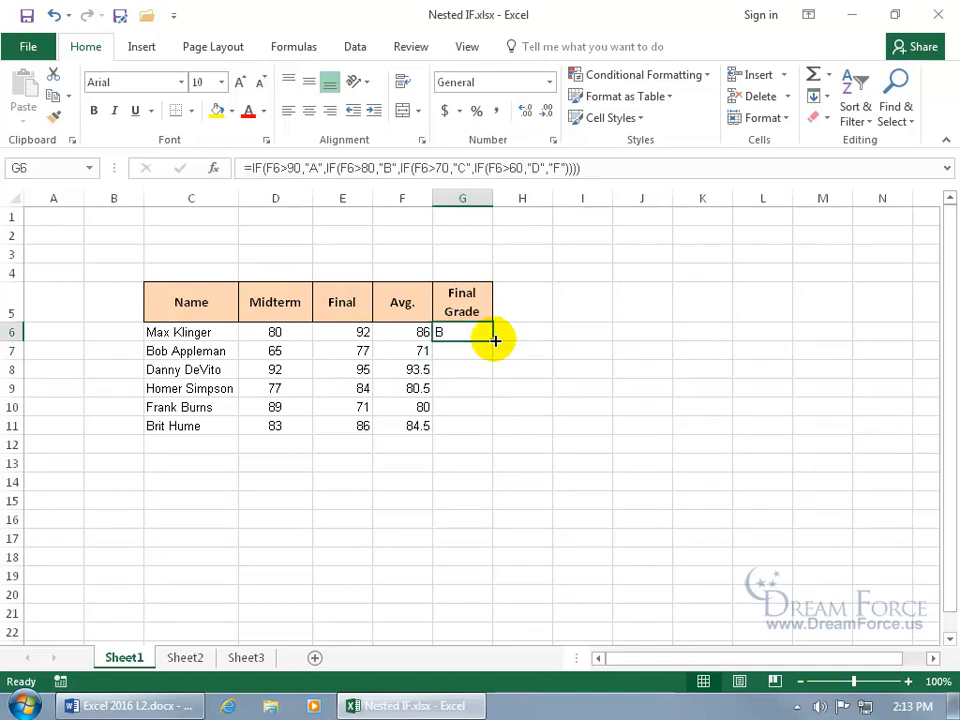
pyautogui.doubleClick(495, 341)
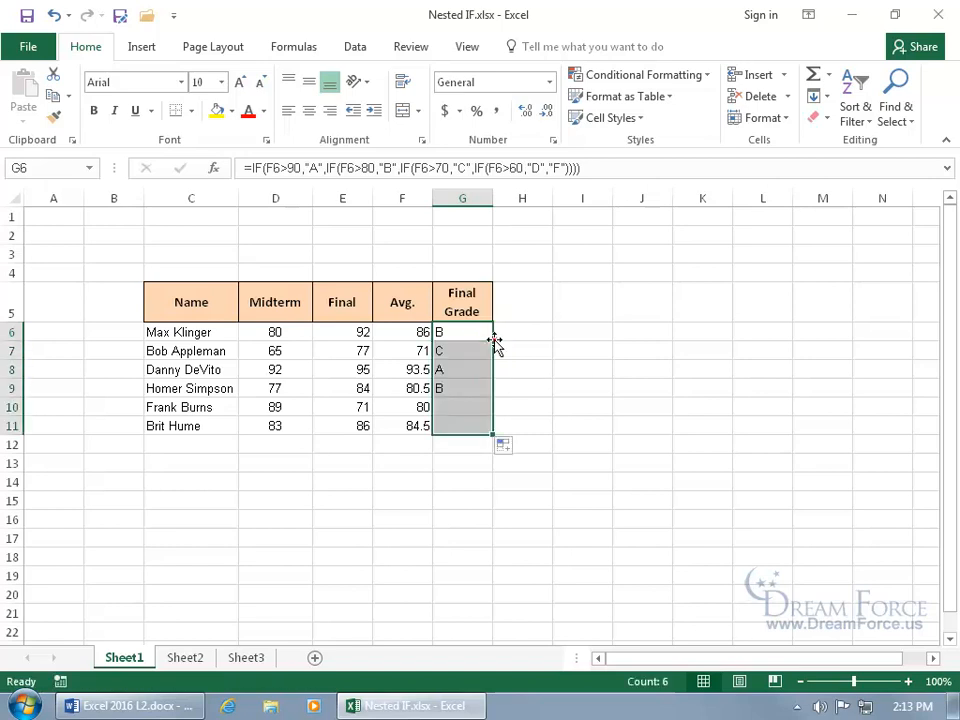
# Step: Set the midterm score in cell D9 to 50 to test the nested IF grade
pyautogui.click(452, 367)
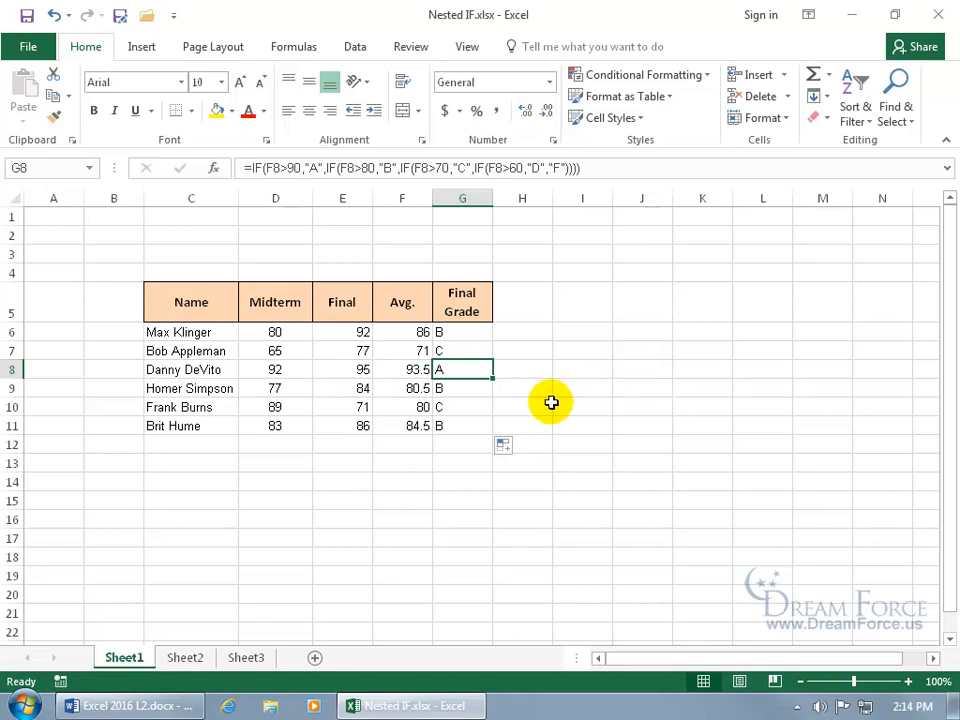
pyautogui.click(290, 385)
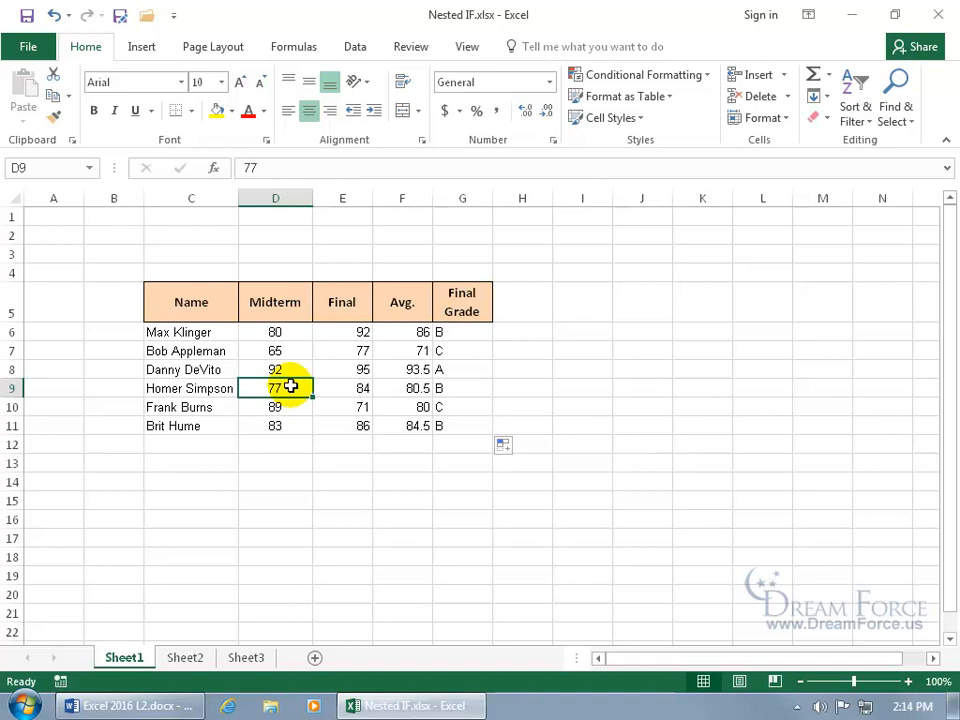
pyautogui.write('50')
pyautogui.press('Return')
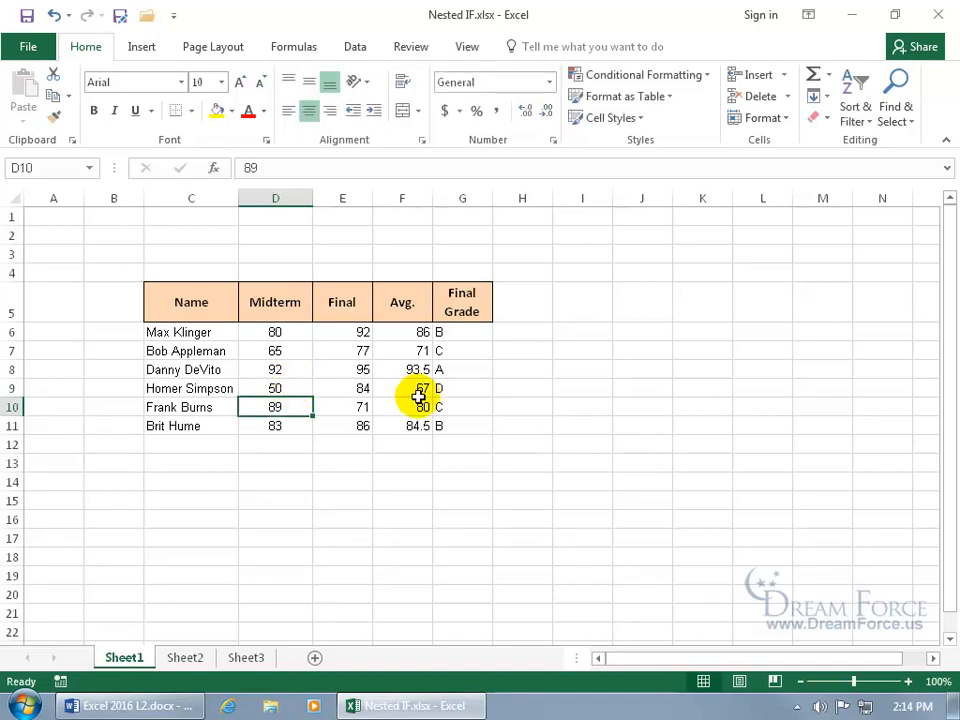
# Step: Set the midterm score in cell D9 to 0 and open the Final Grade formula in G6
pyautogui.click(290, 387)
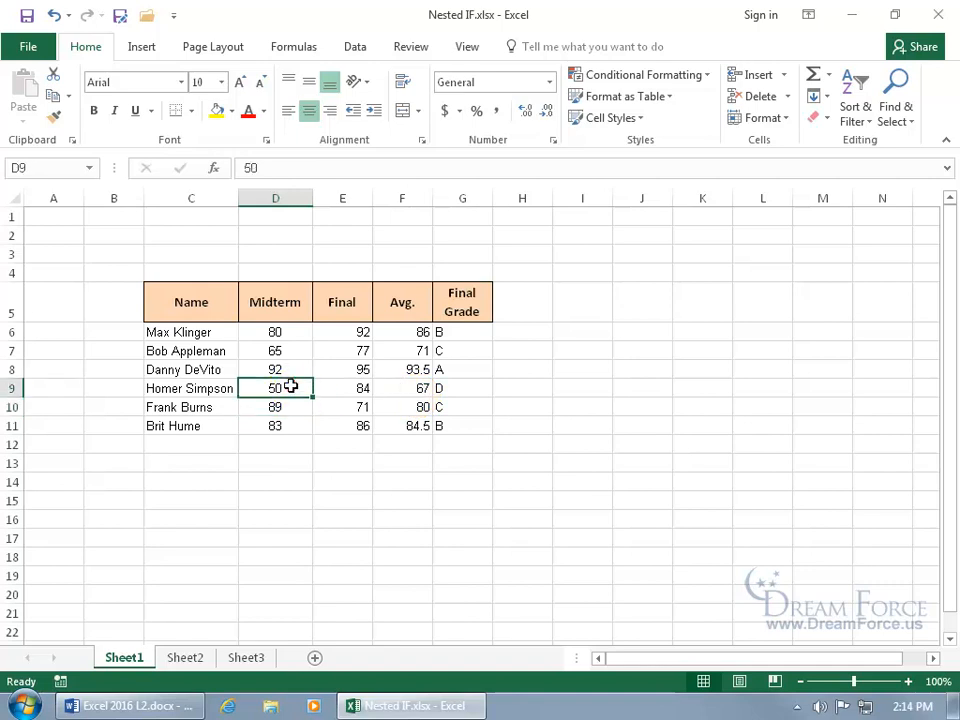
pyautogui.write('0')
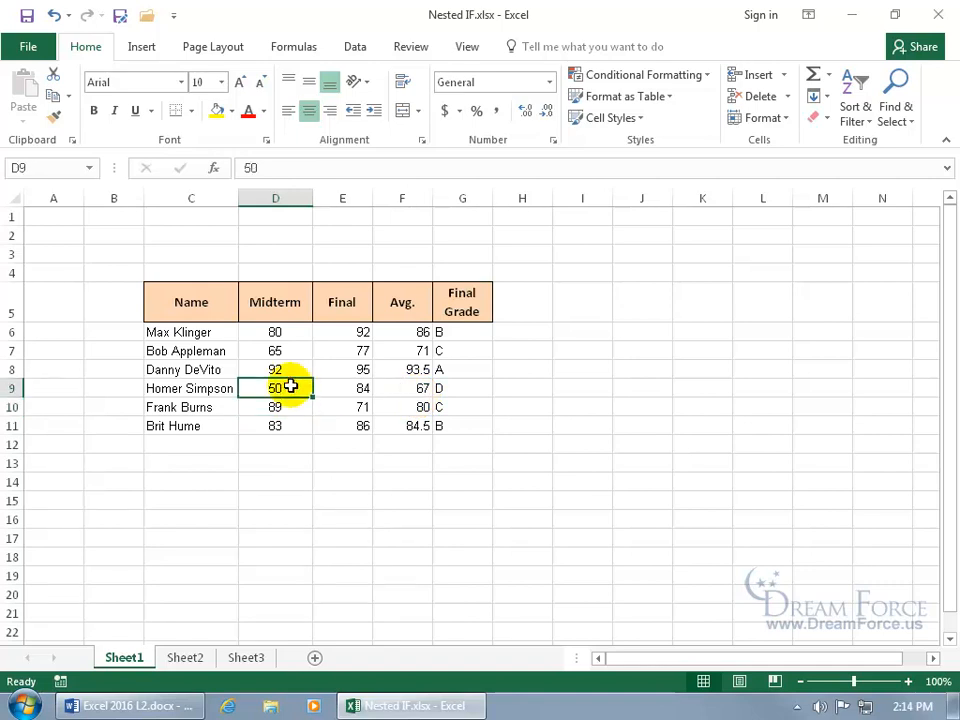
pyautogui.press('Return')
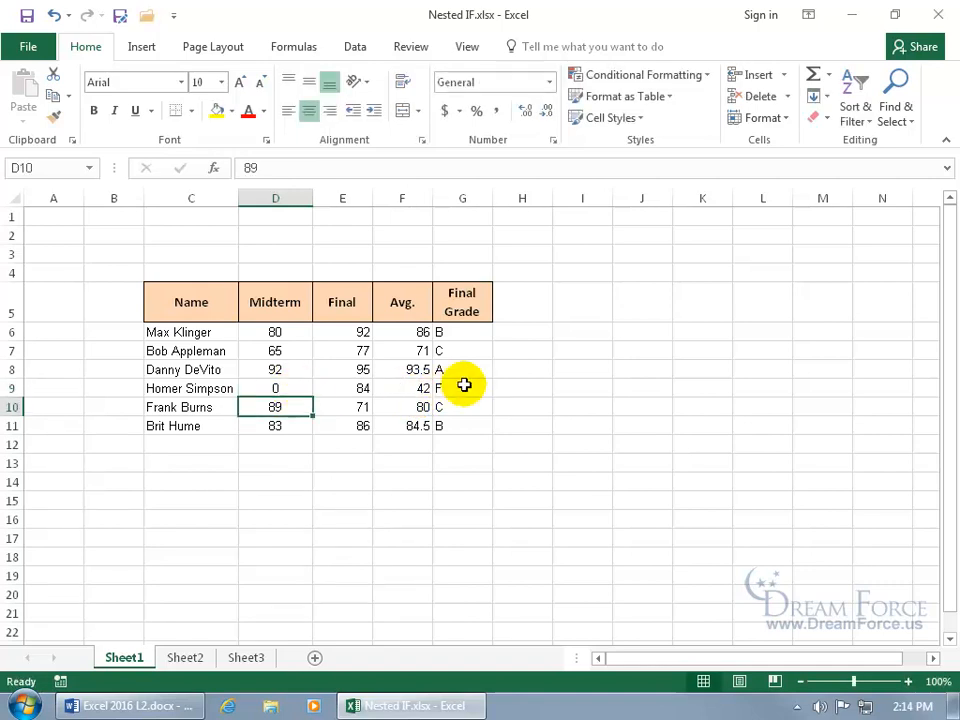
pyautogui.doubleClick(461, 336)
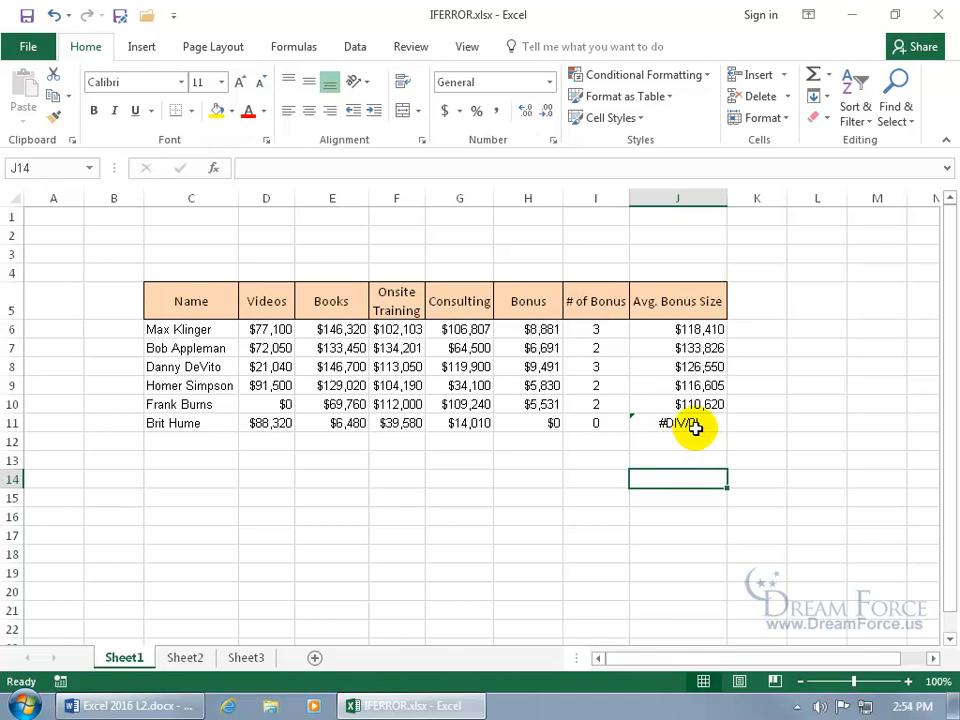
# Step: Examine the average range, criteria range and criteria arguments of the AVERAGEIFS formula in cell J11
pyautogui.doubleClick(692, 424)
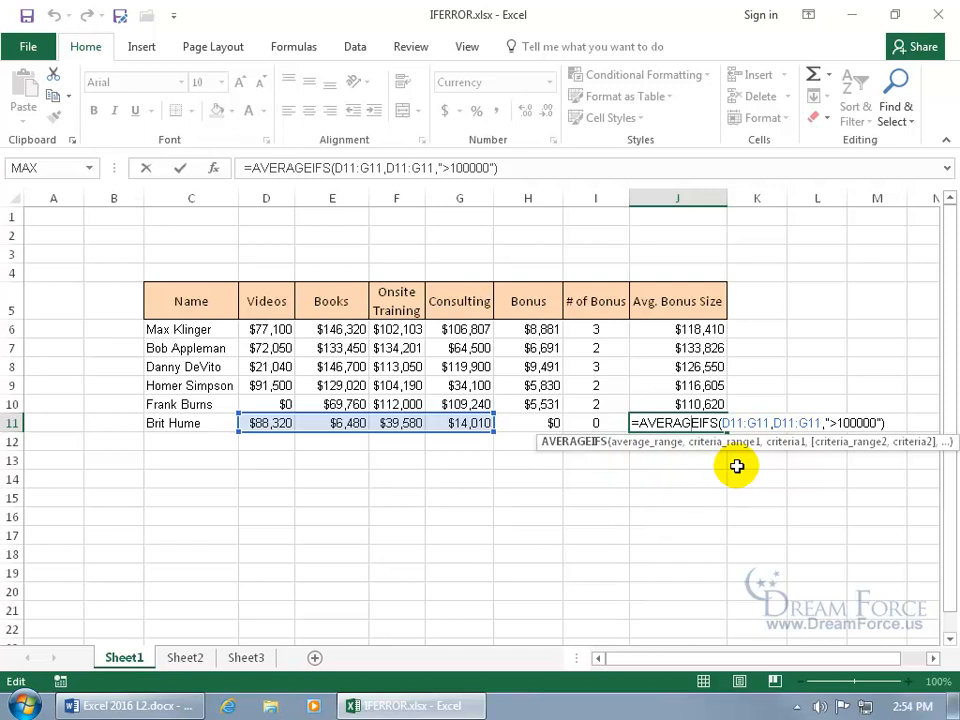
pyautogui.click(745, 423)
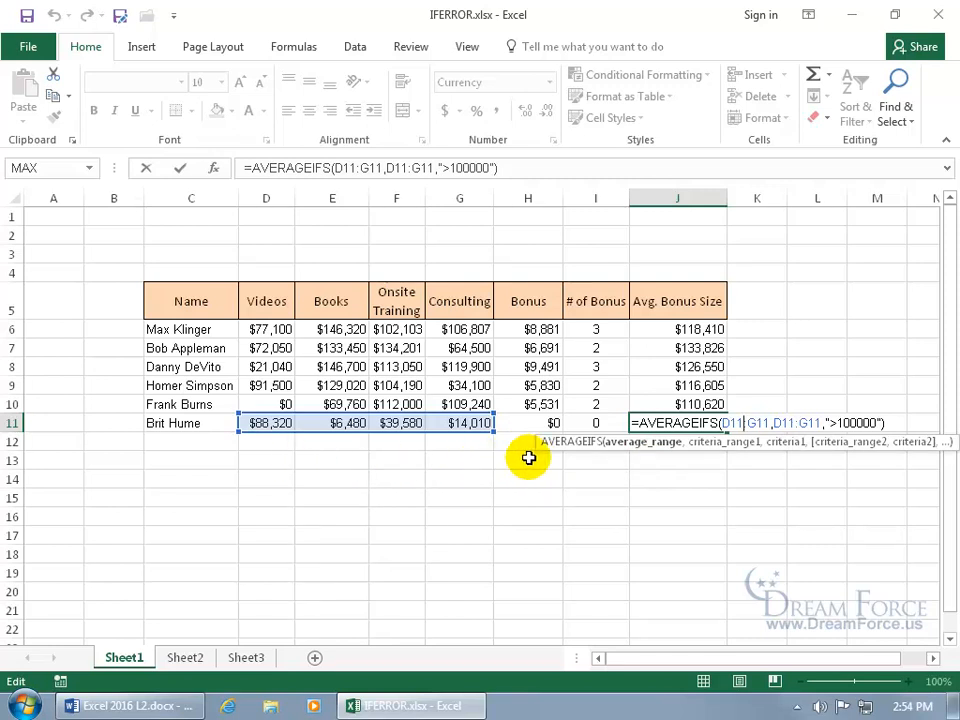
pyautogui.click(795, 423)
pyautogui.doubleClick(795, 423)
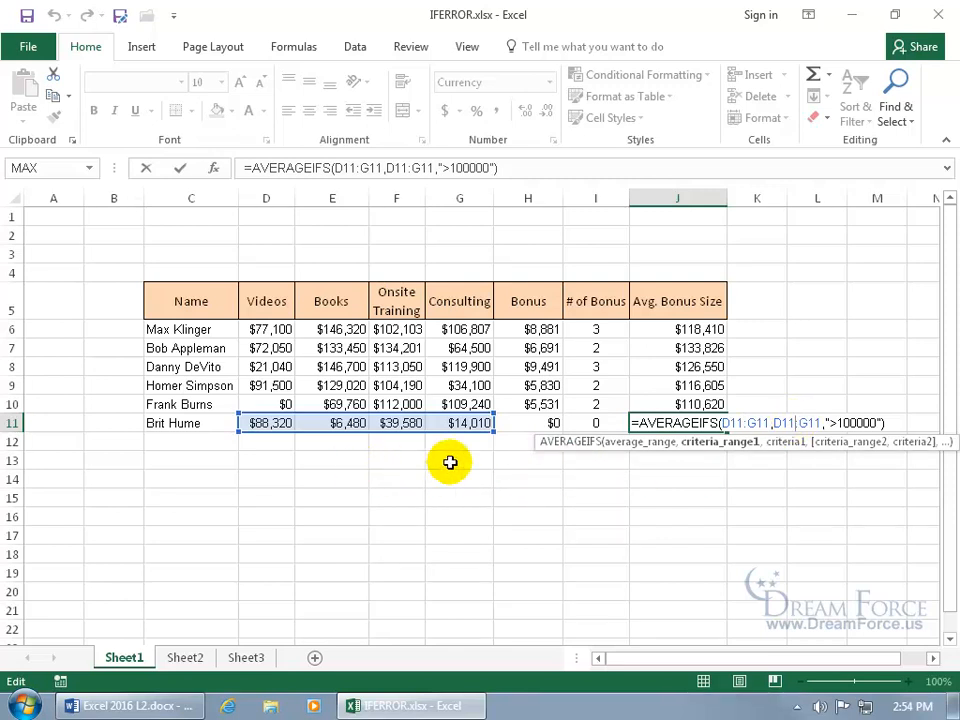
pyautogui.click(853, 424)
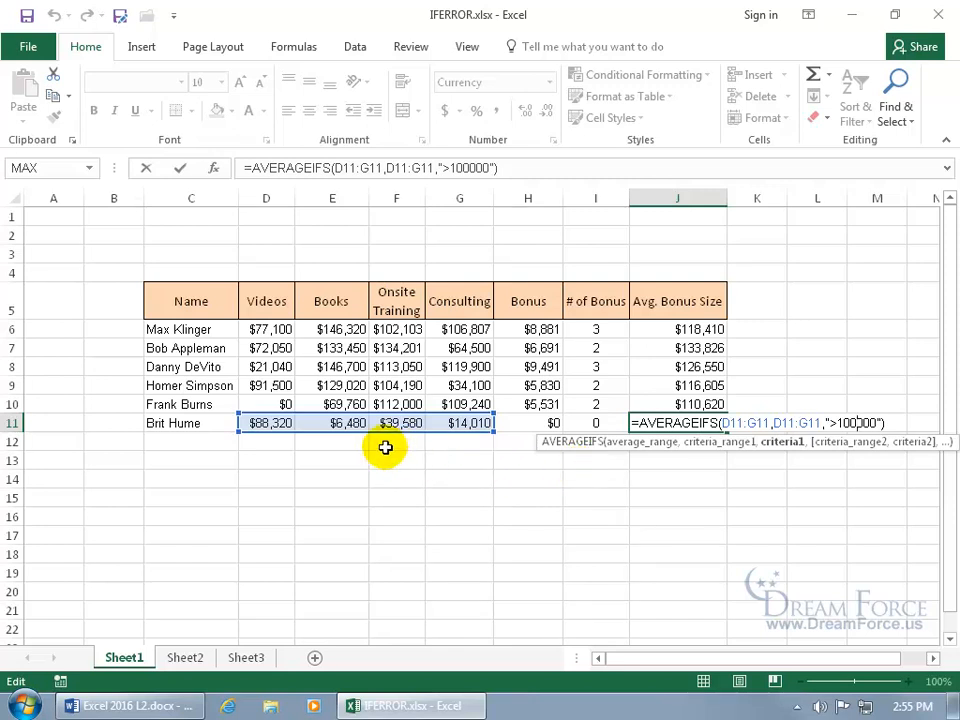
pyautogui.hotkey('ctrl', 'Return')
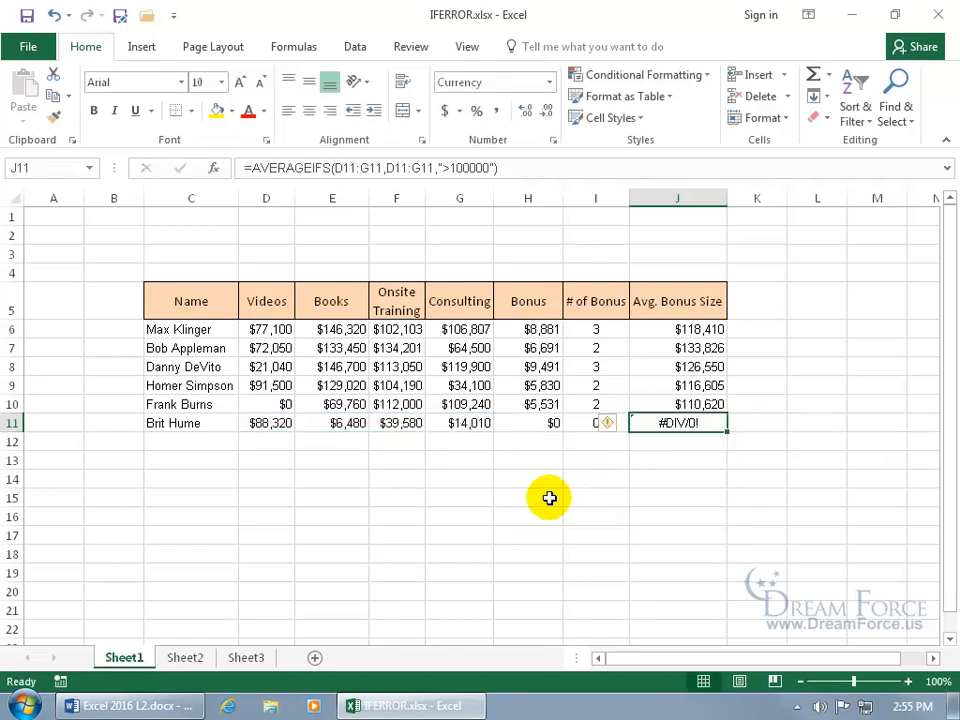
# Step: Test the average bonus formula with a Books value of 100,001 in cell E11, and undo the change
pyautogui.click(314, 423)
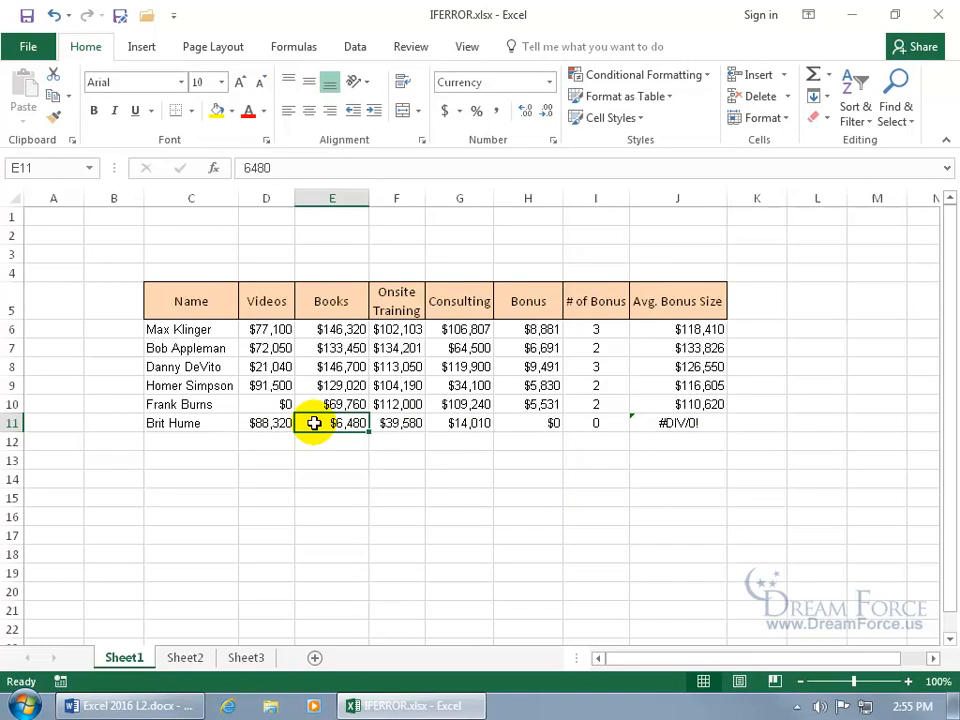
pyautogui.write('100,')
pyautogui.write('001')
pyautogui.press('Return')
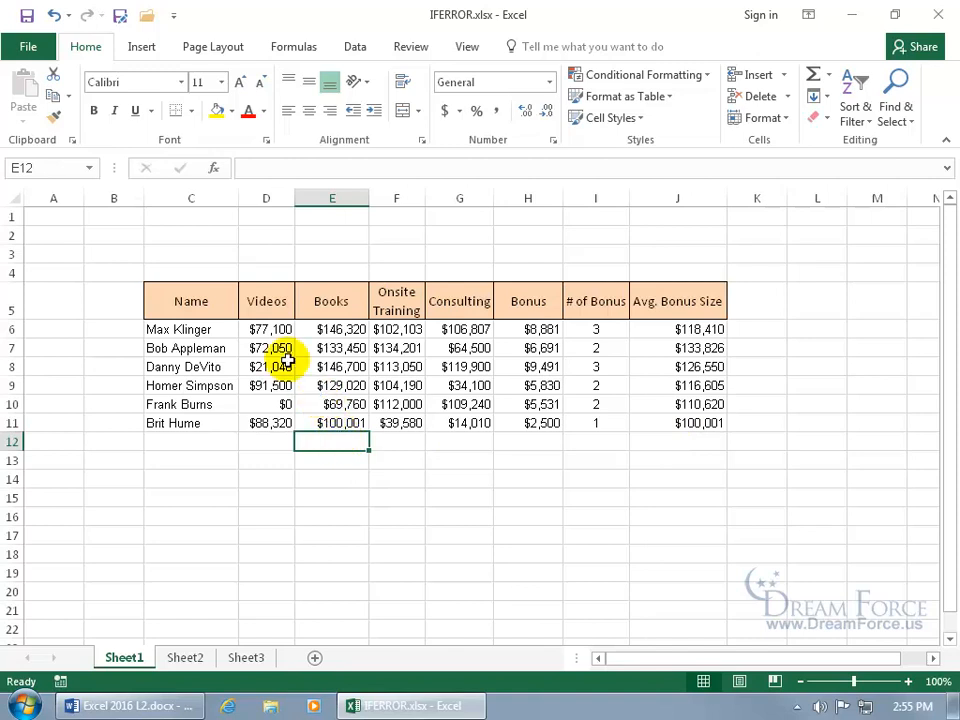
pyautogui.click(53, 15)
# Step: Wrap the AVERAGEIFS formula in cell J11 in an IFERROR function that returns "No go on bonus!" on an error
pyautogui.doubleClick(643, 423)
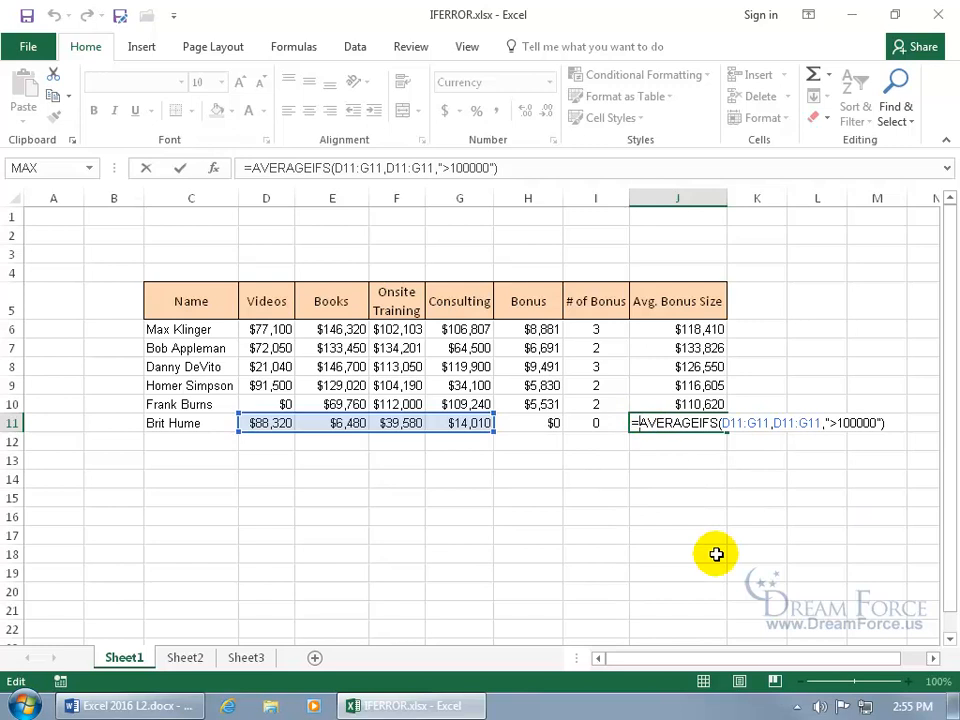
pyautogui.write('if')
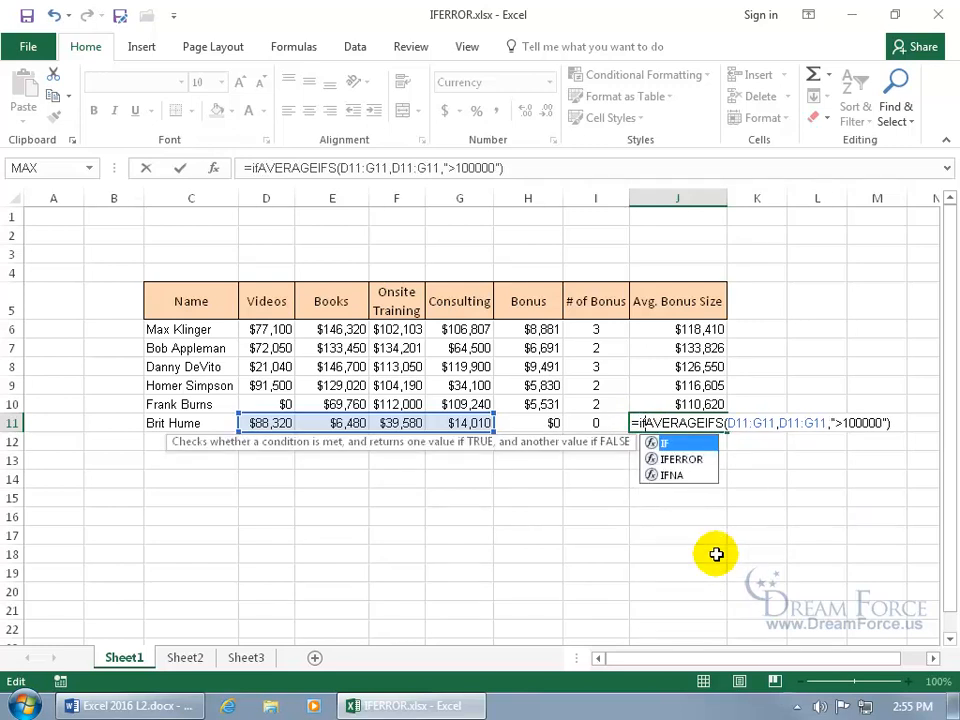
pyautogui.write('e')
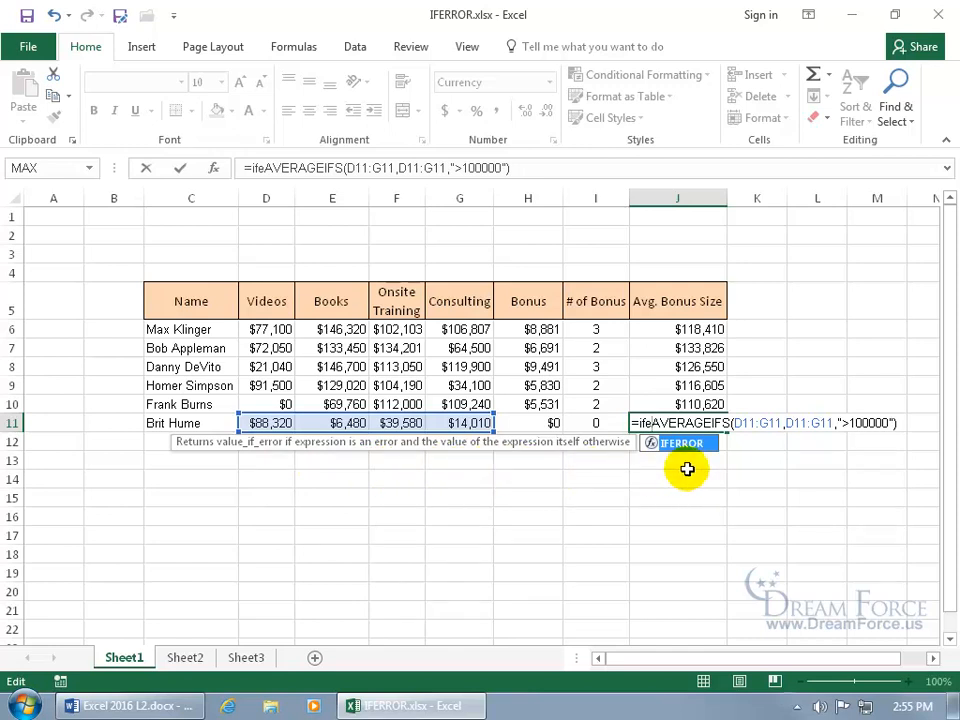
pyautogui.press('Tab')
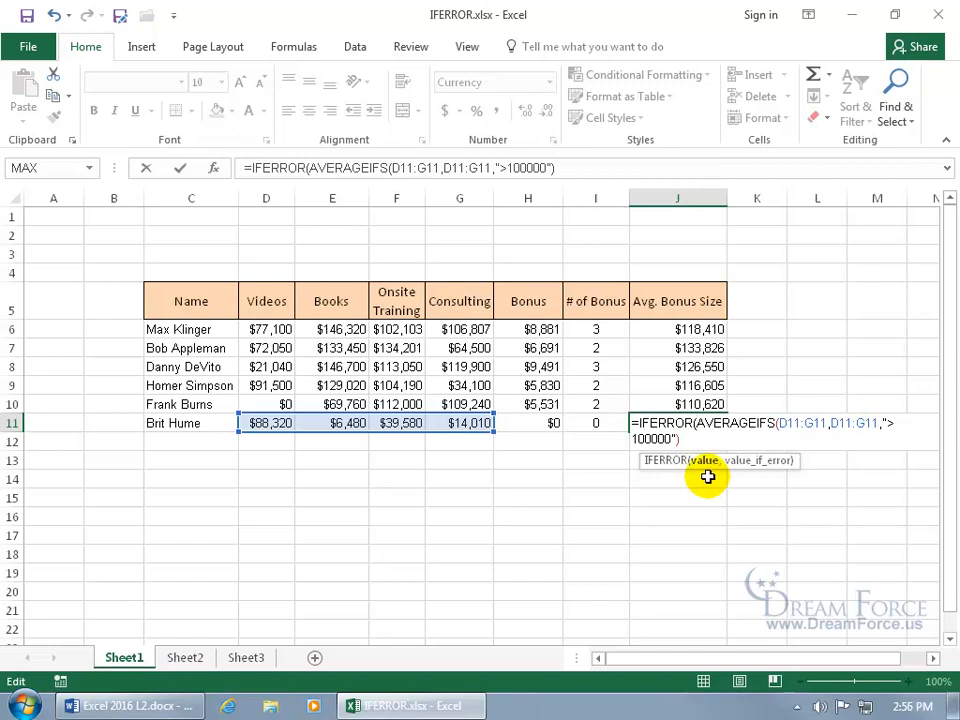
pyautogui.click(712, 439)
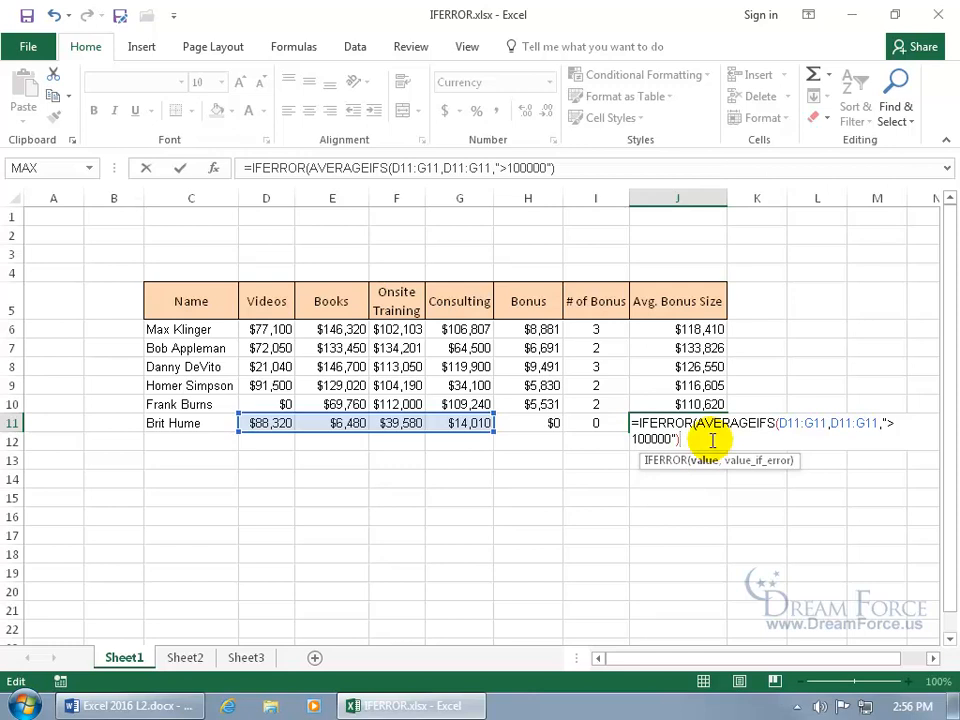
pyautogui.write(',')
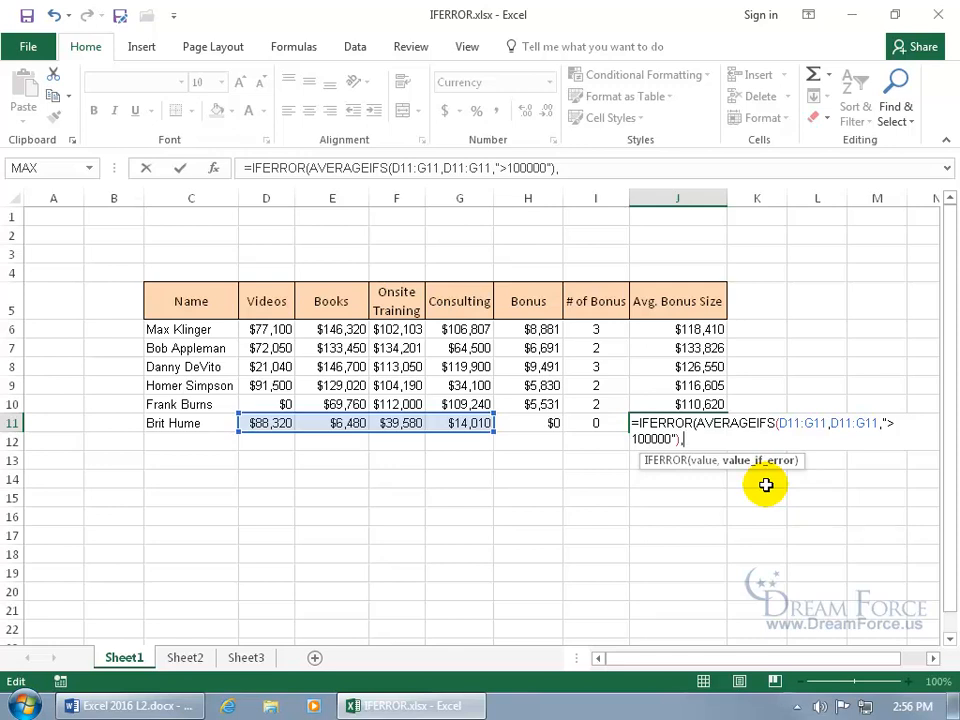
pyautogui.write('"No go on bonus!"')
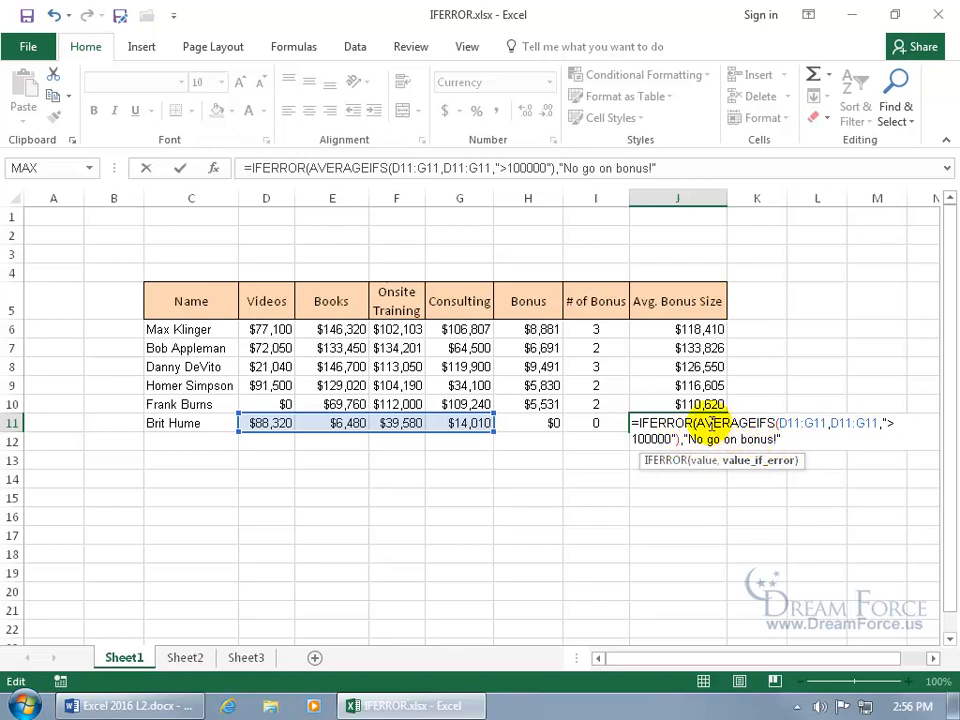
pyautogui.write(')')
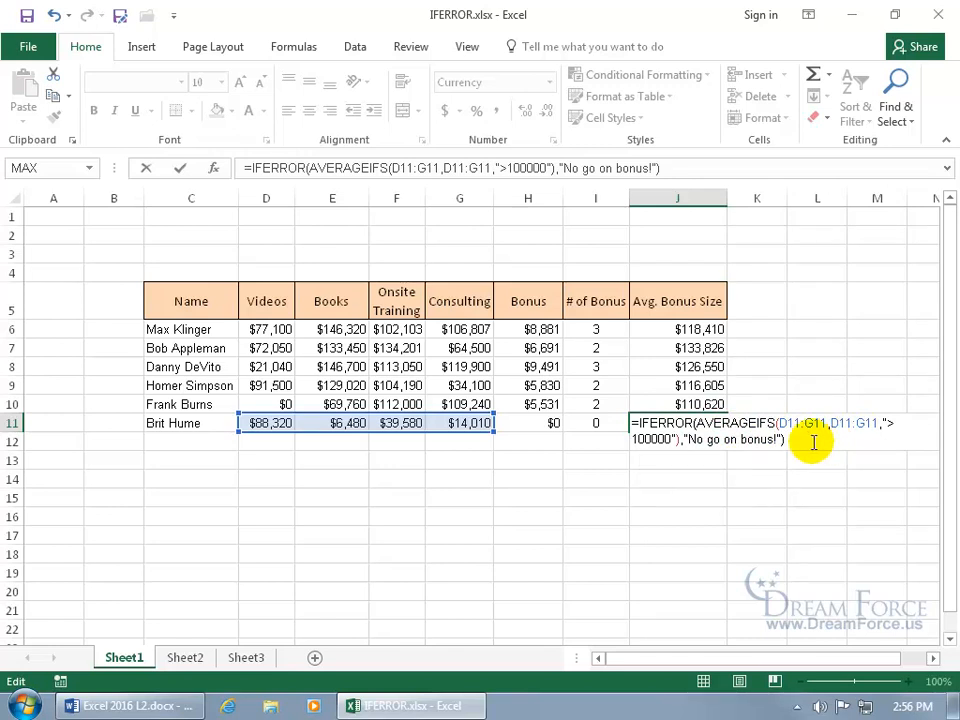
pyautogui.press('Return')
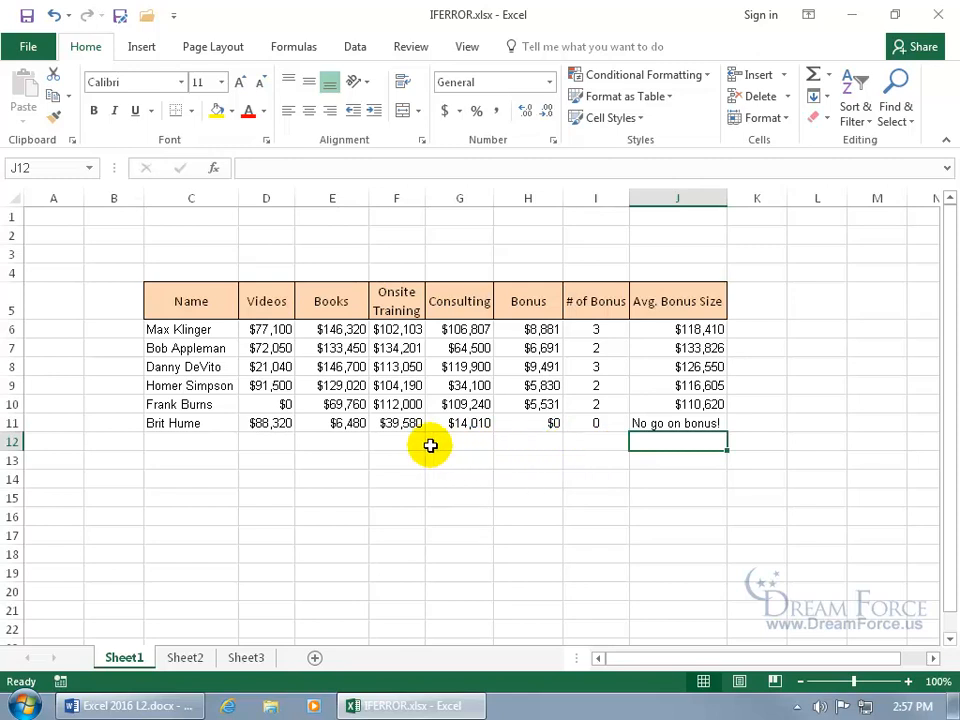
# Step: Test the IFERROR formula by entering 100001 for Videos in D11 and 150000 for Books in E11
pyautogui.click(270, 423)
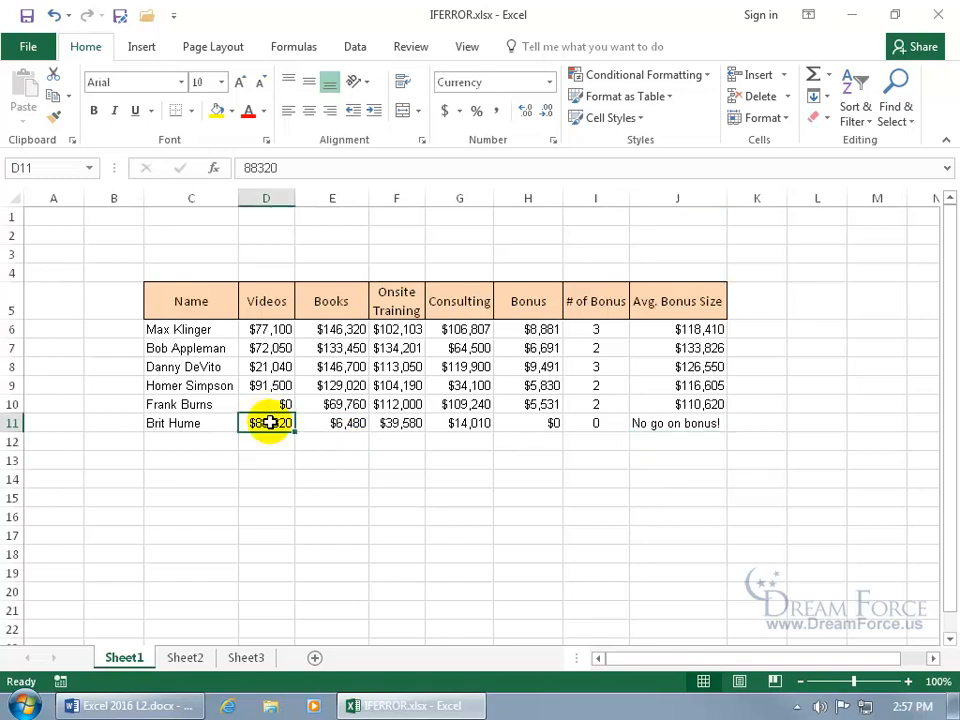
pyautogui.write('100,001')
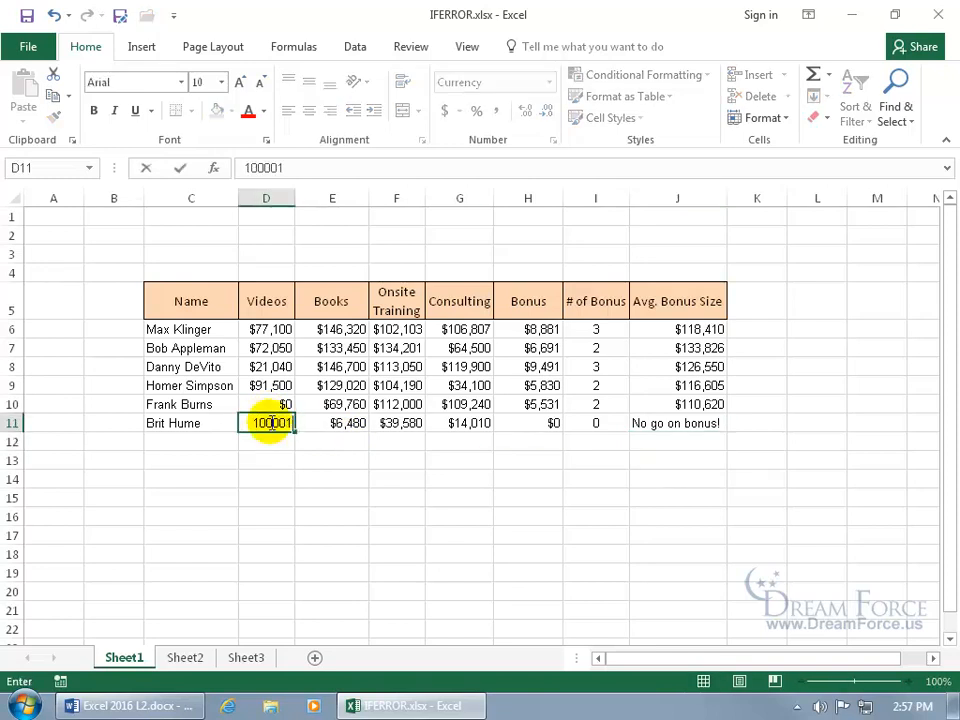
pyautogui.press('Tab')
pyautogui.write('150000')
pyautogui.press('Return')
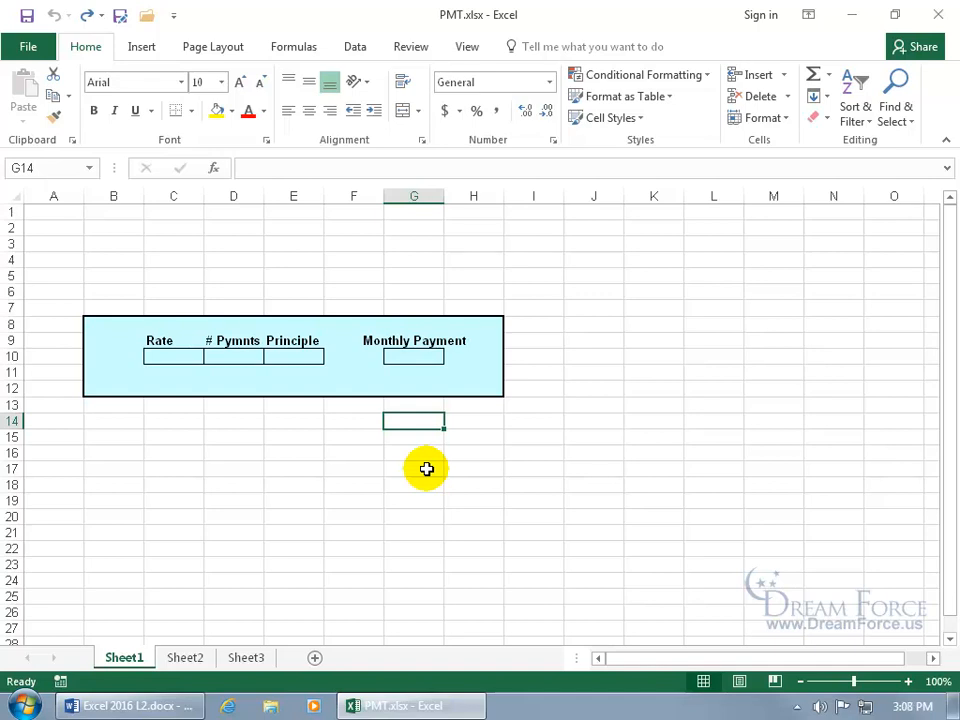
# Step: Enter a PMT formula in cell G10 using C10/12 as the rate, D10 as the number of payments and E10 as the principal
pyautogui.click(422, 356)
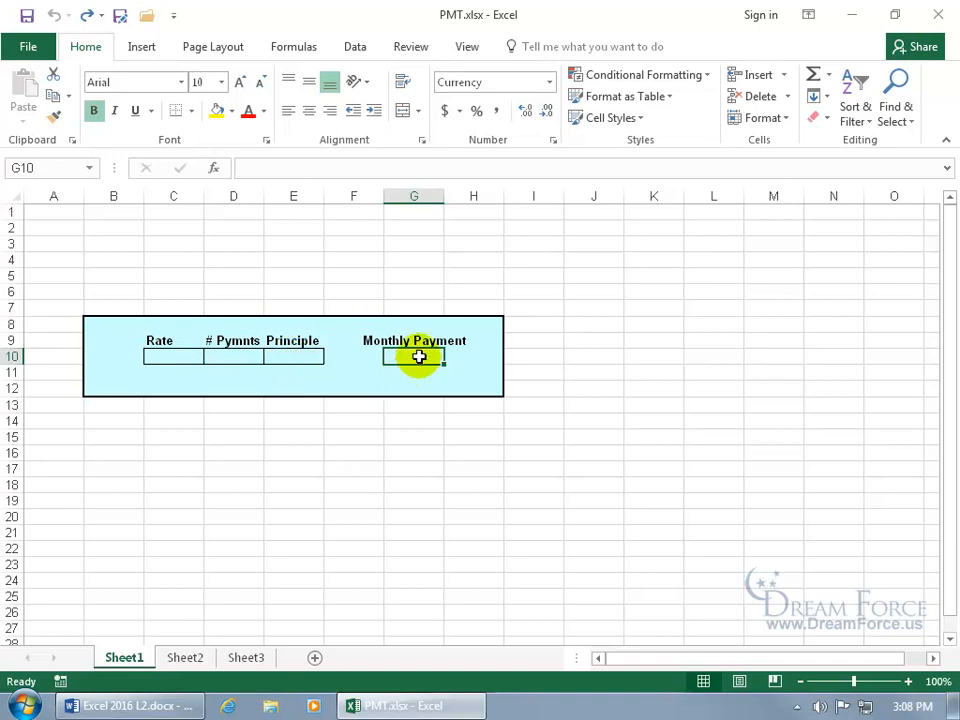
pyautogui.write('=pm')
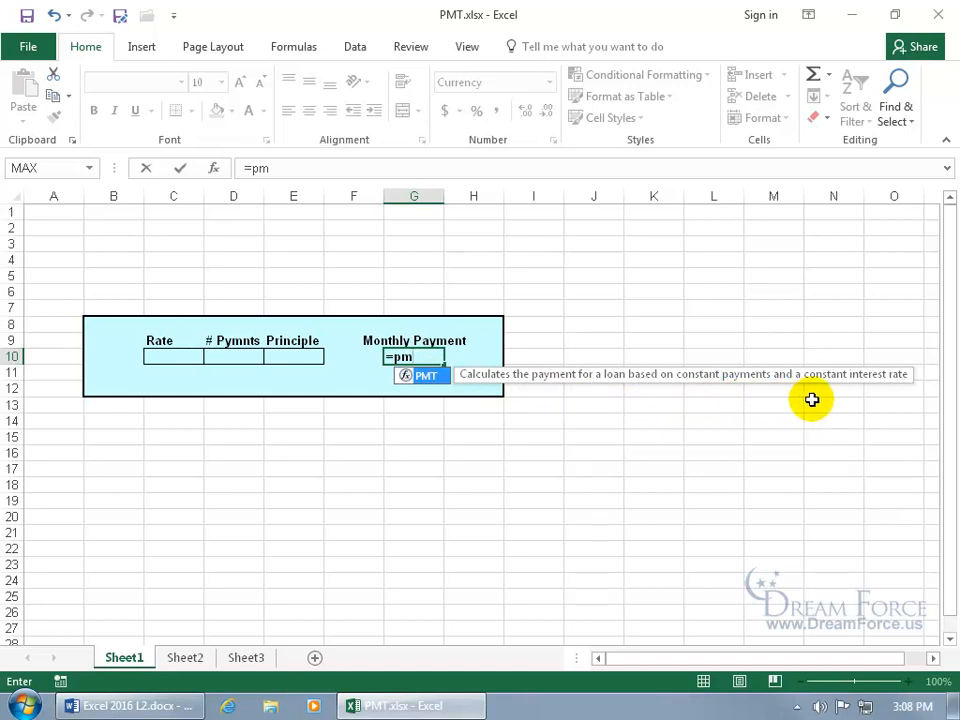
pyautogui.press('Tab')
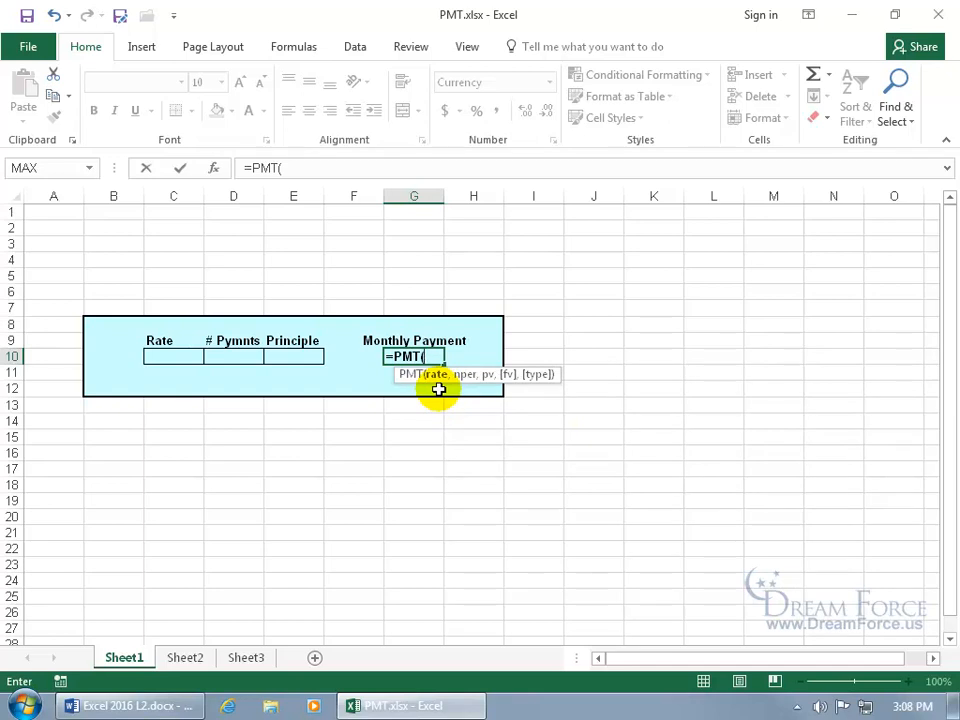
pyautogui.click(186, 357)
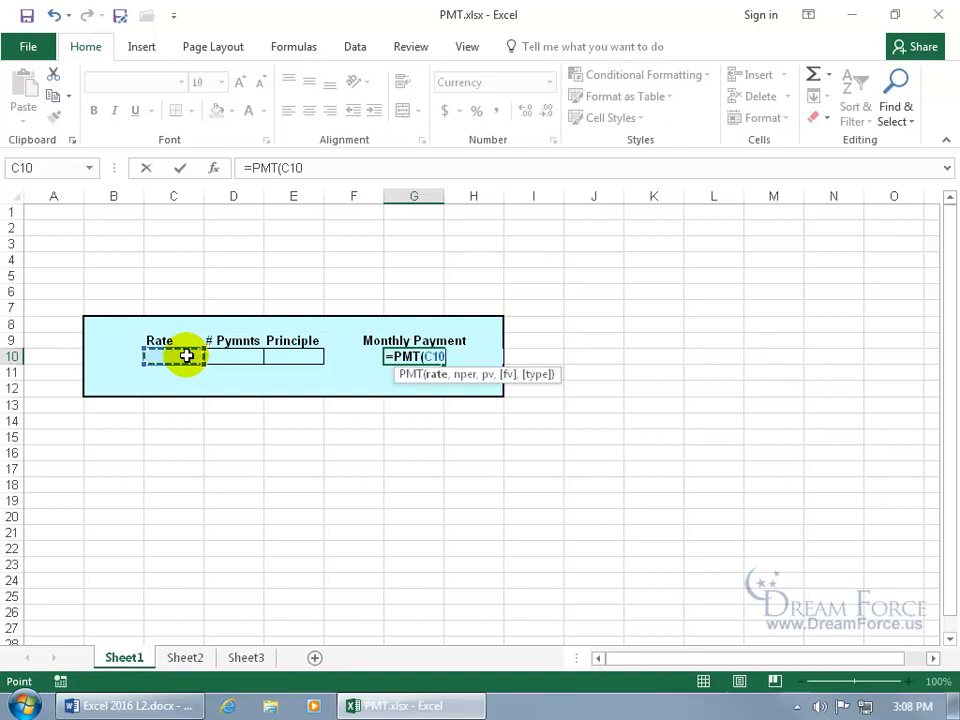
pyautogui.write('/12')
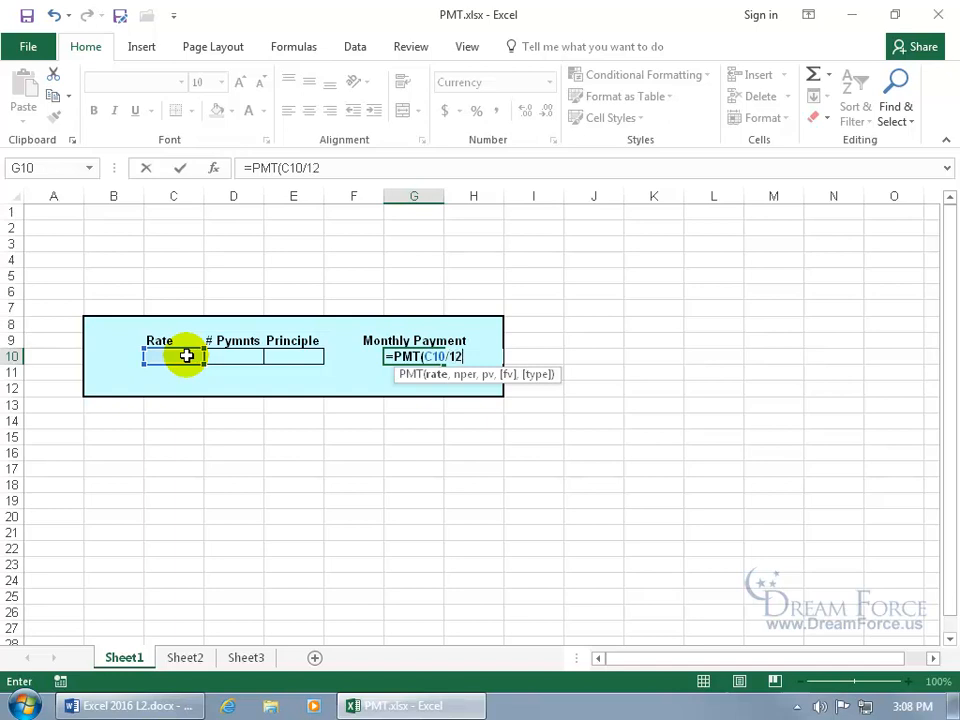
pyautogui.write(',')
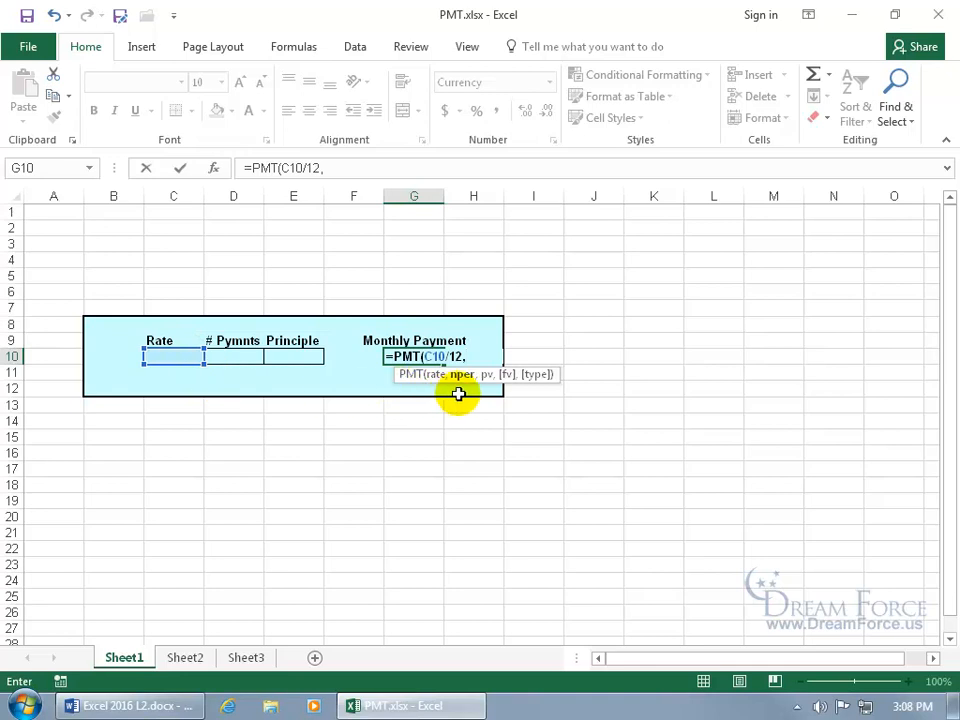
pyautogui.click(241, 357)
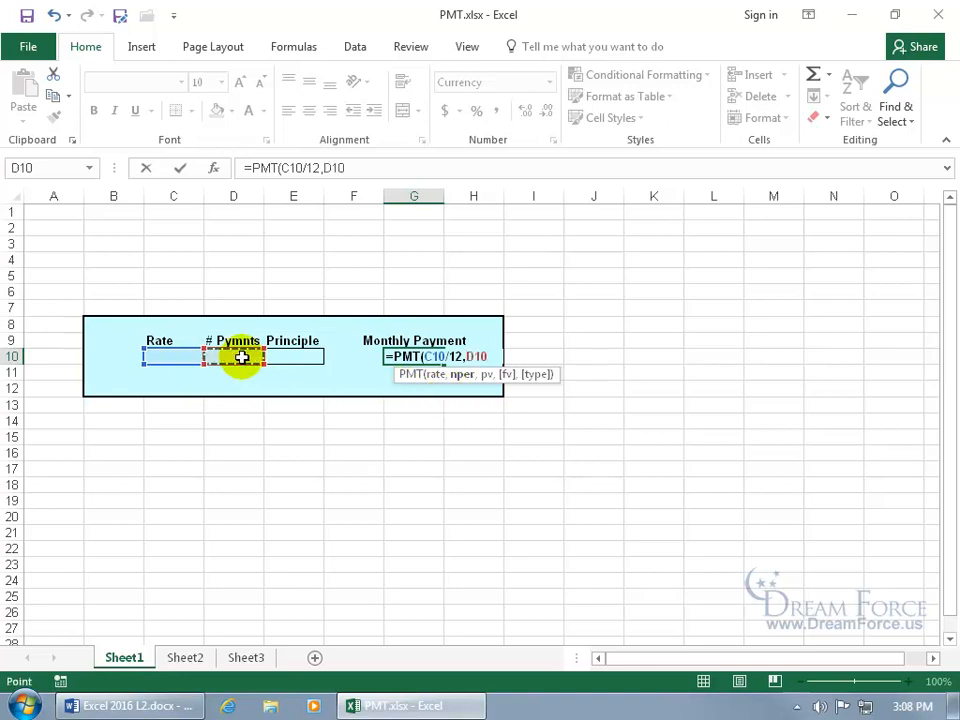
pyautogui.write(',')
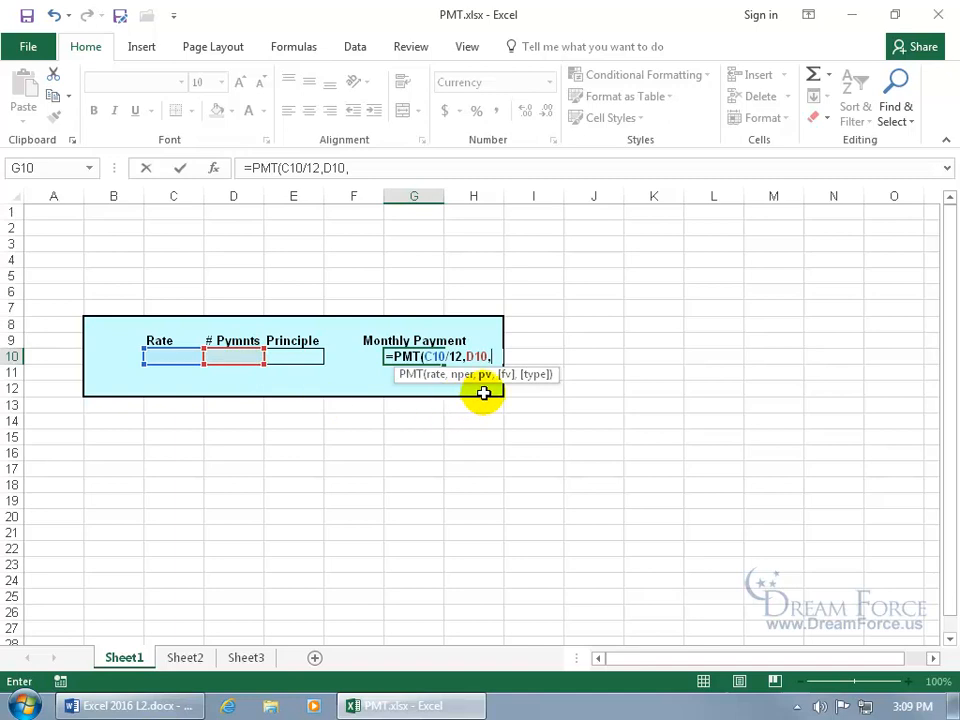
pyautogui.click(309, 356)
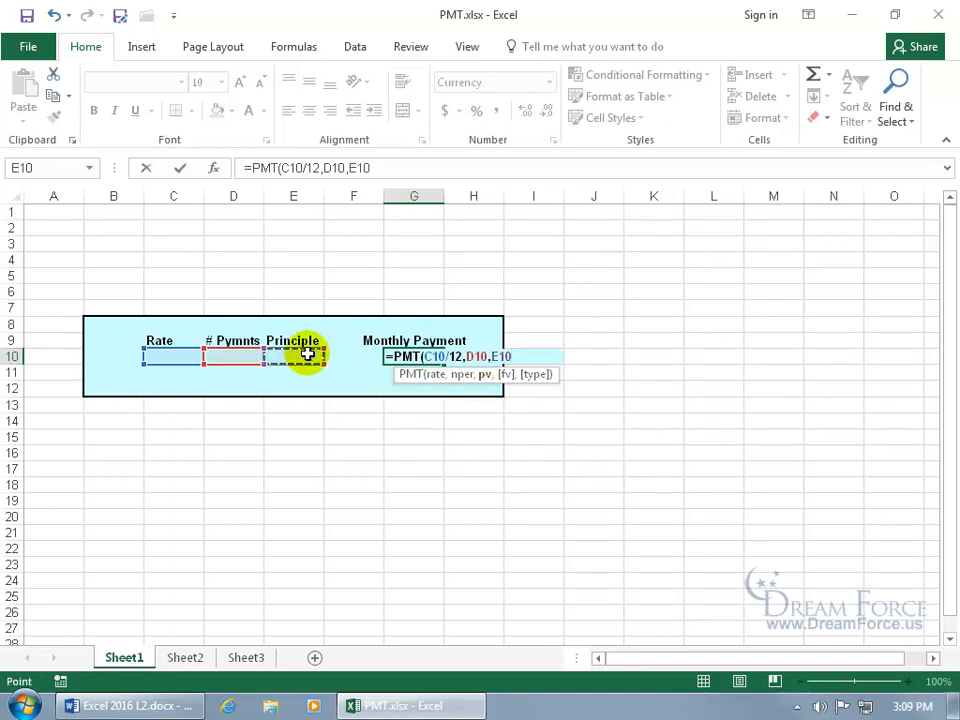
pyautogui.press('Return')
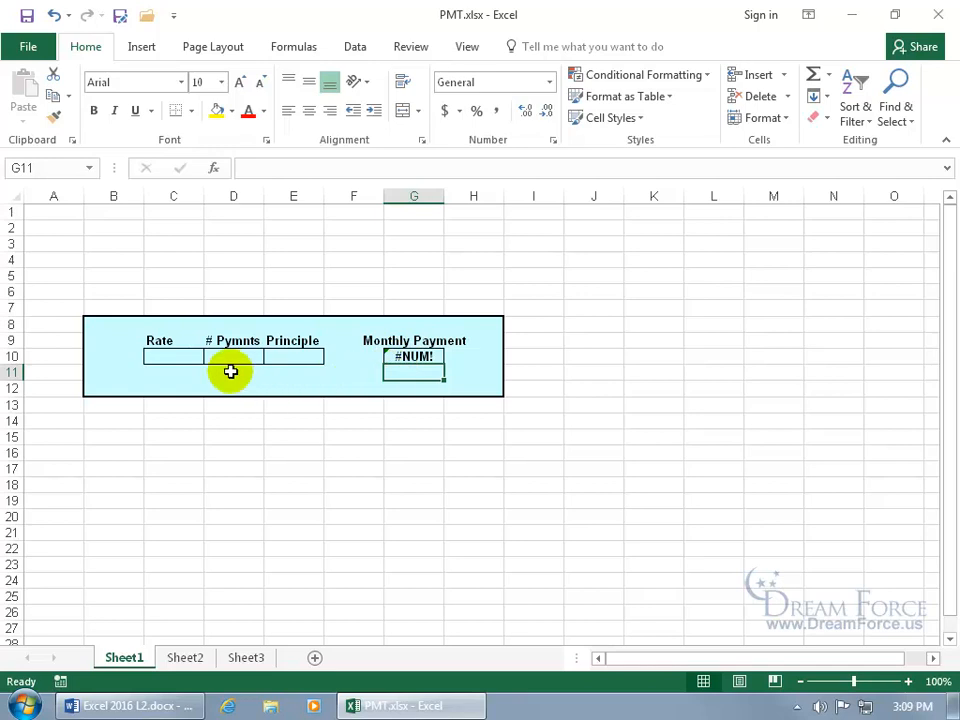
# Step: Fill in the loan figures with a 5% rate in C10, 60 payments in D10 and a principal of 15000 in E10
pyautogui.click(177, 356)
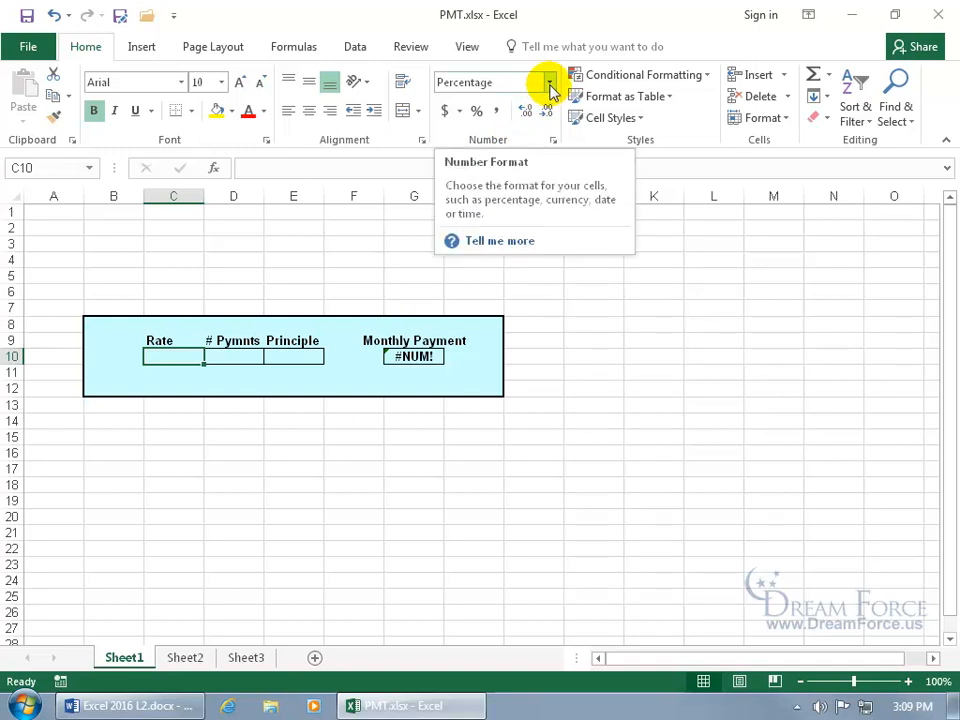
pyautogui.doubleClick(184, 358)
pyautogui.write('5')
pyautogui.press('Tab')
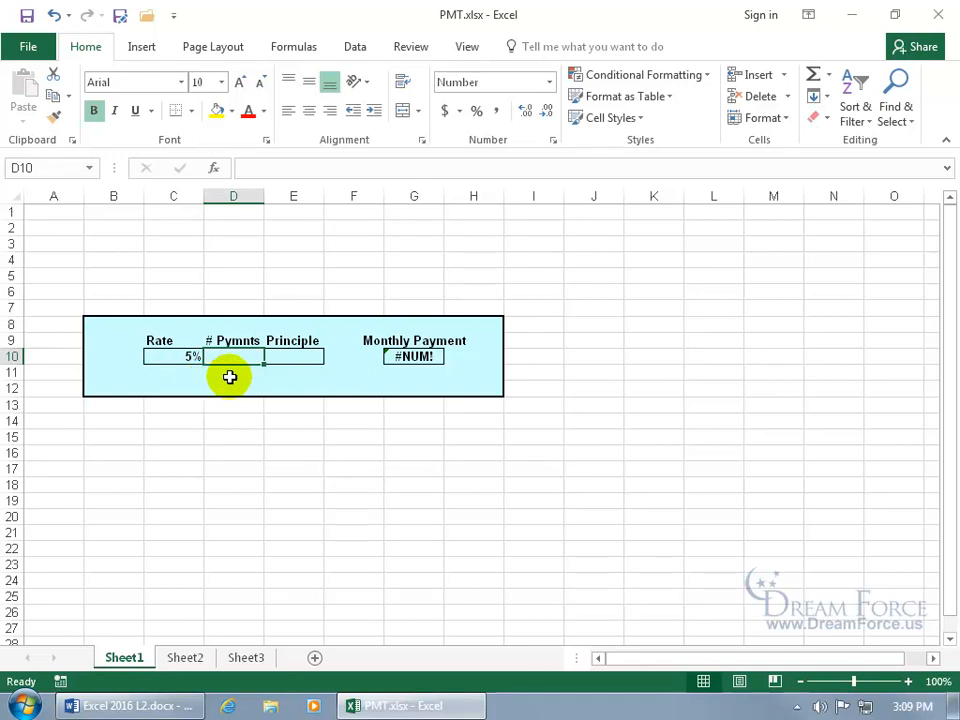
pyautogui.write('60')
pyautogui.press('Tab')
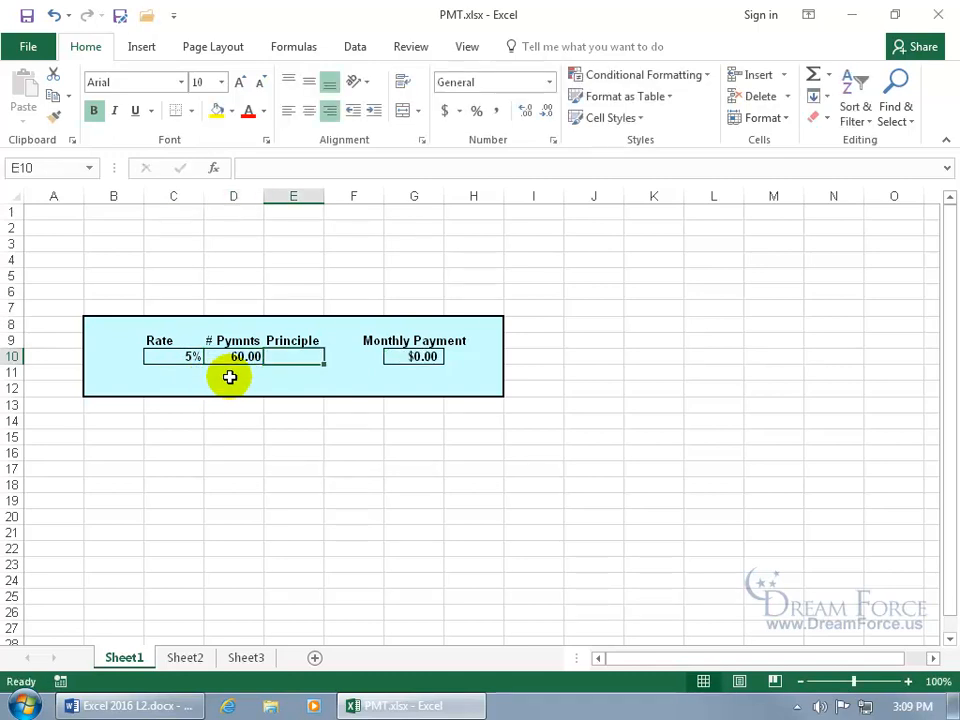
pyautogui.write('15000')
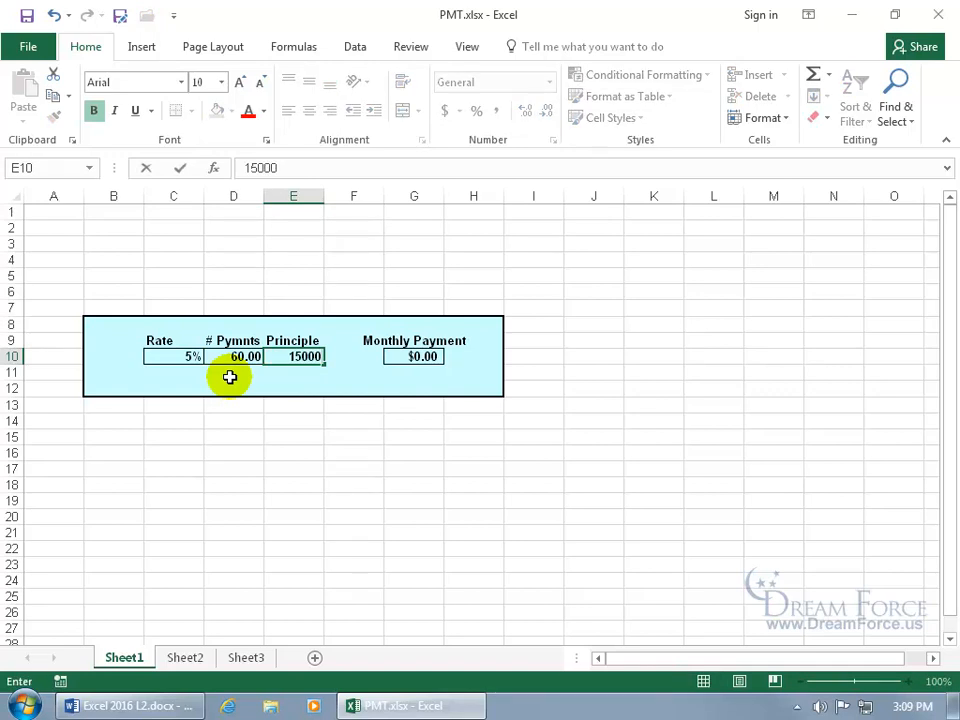
pyautogui.press('Return')
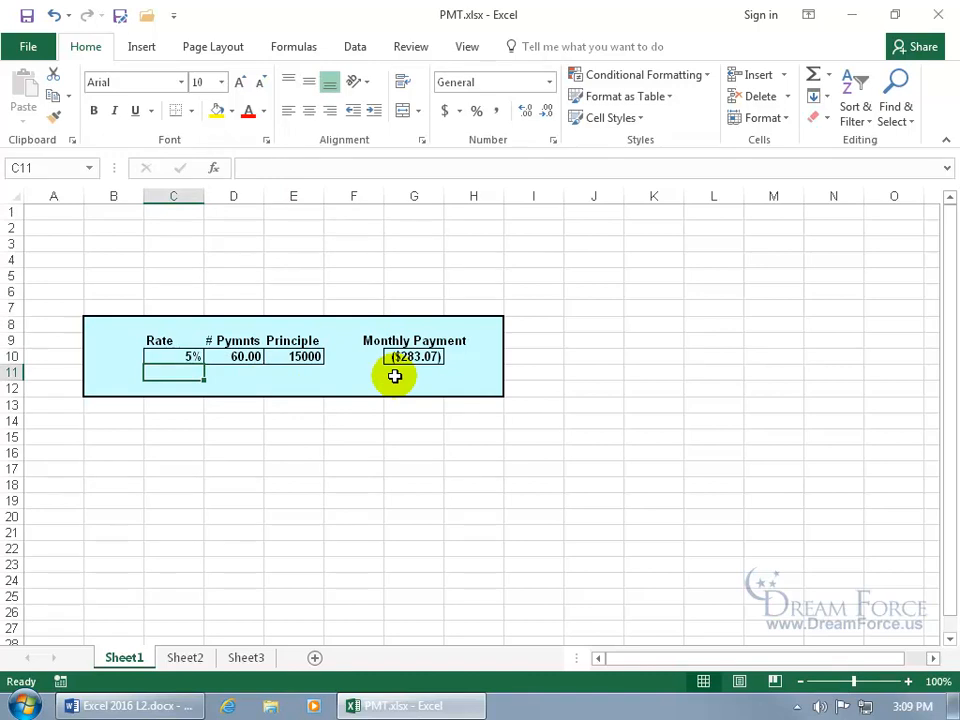
# Step: Try other loan terms by setting the rate in C10 to 7% and the principal in E10 to 50000
pyautogui.doubleClick(190, 356)
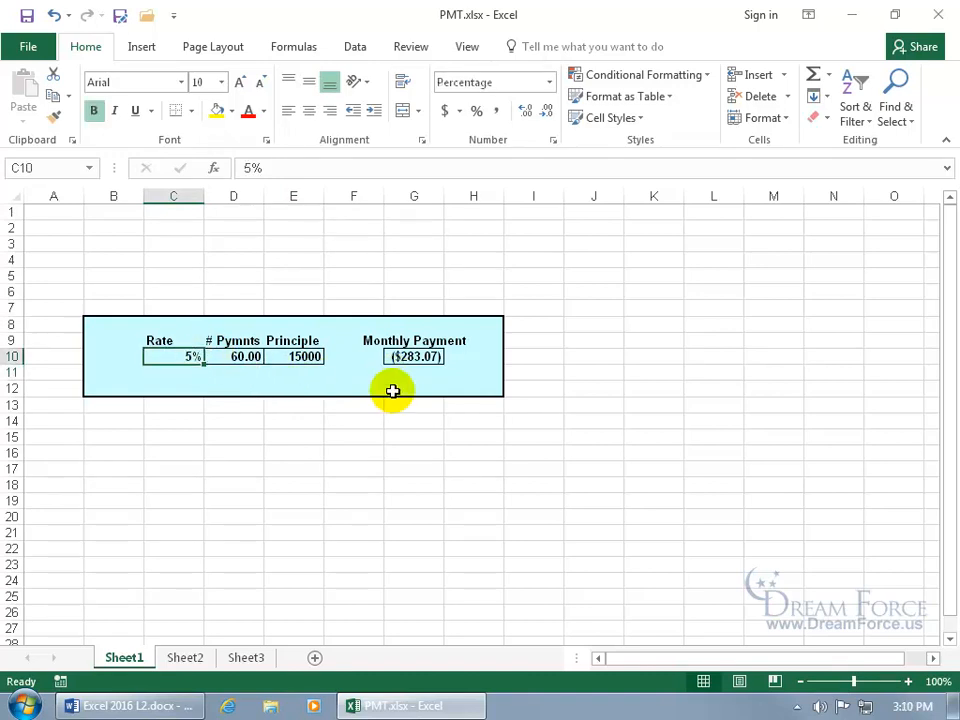
pyautogui.write('7')
pyautogui.press('Tab')
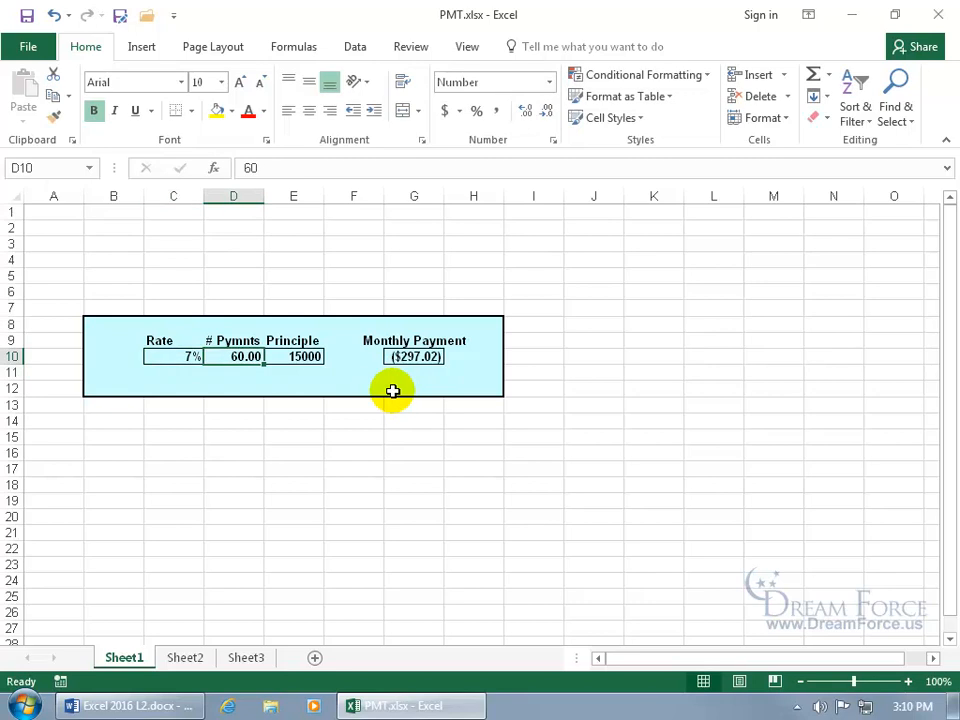
pyautogui.click(312, 358)
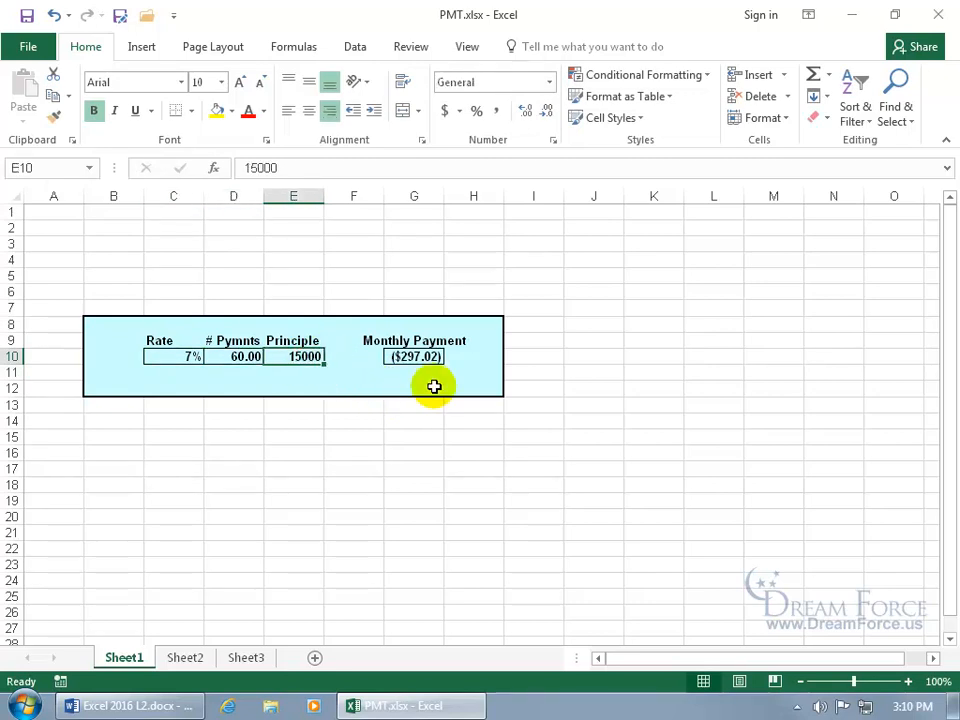
pyautogui.write('50000')
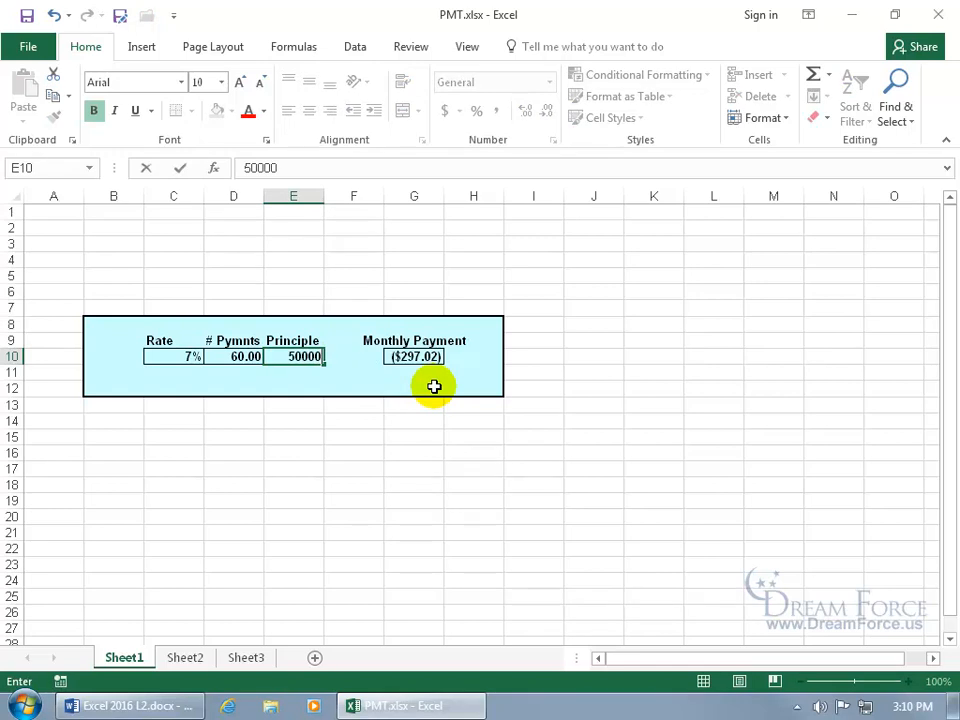
pyautogui.press('Return')
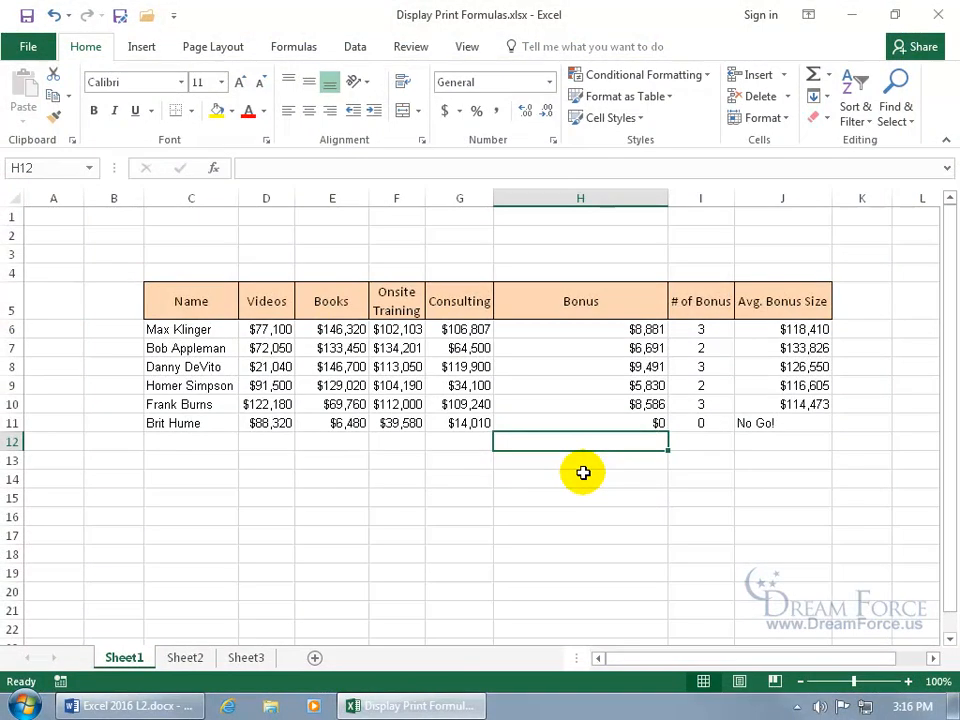
# Step: Display formulas instead of values across the worksheet and review the SUMIFS formulas in the Bonus column
pyautogui.click(607, 404)
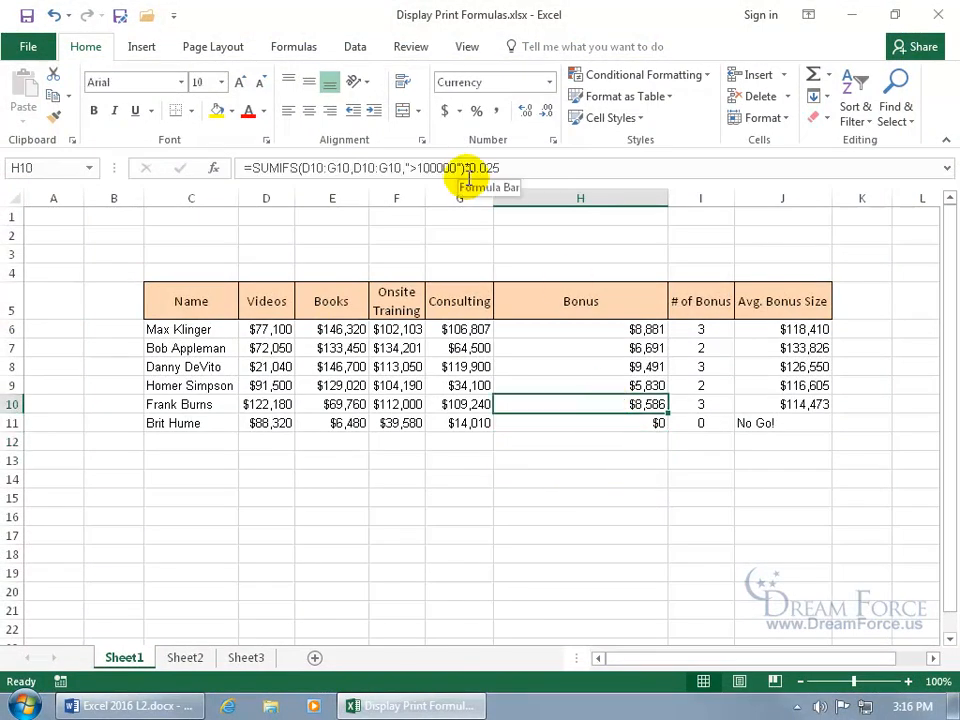
pyautogui.click(555, 385)
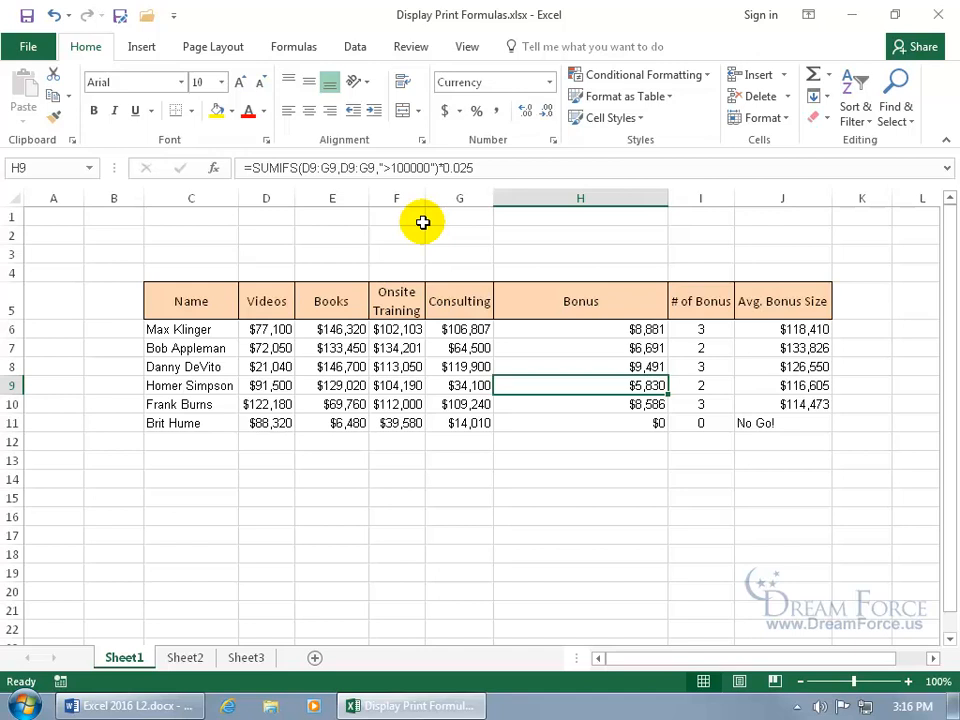
pyautogui.click(302, 48)
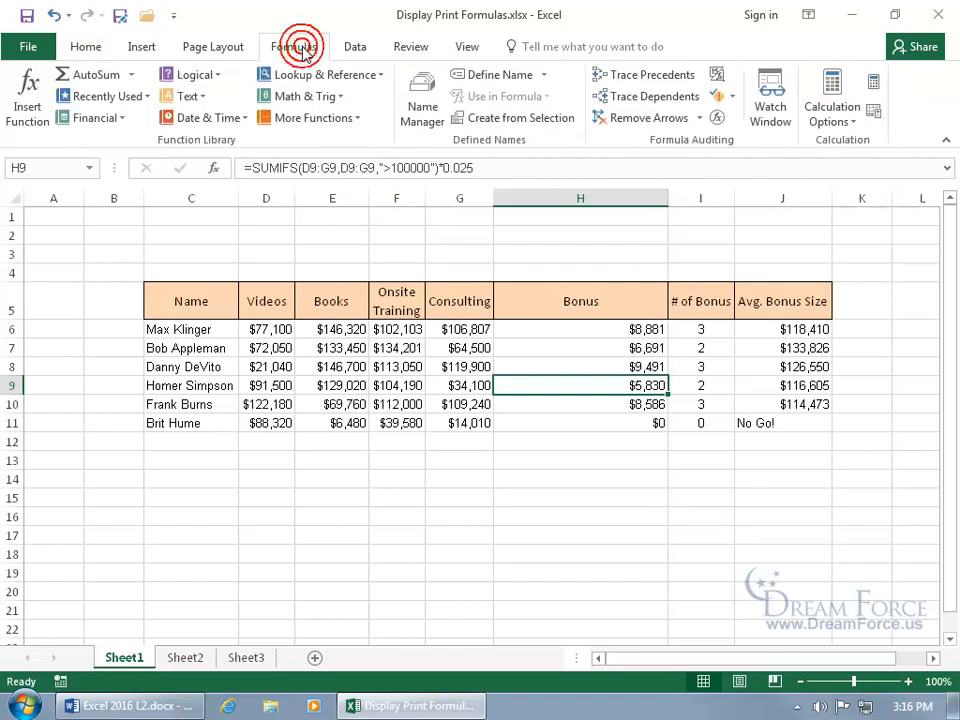
pyautogui.click(718, 80)
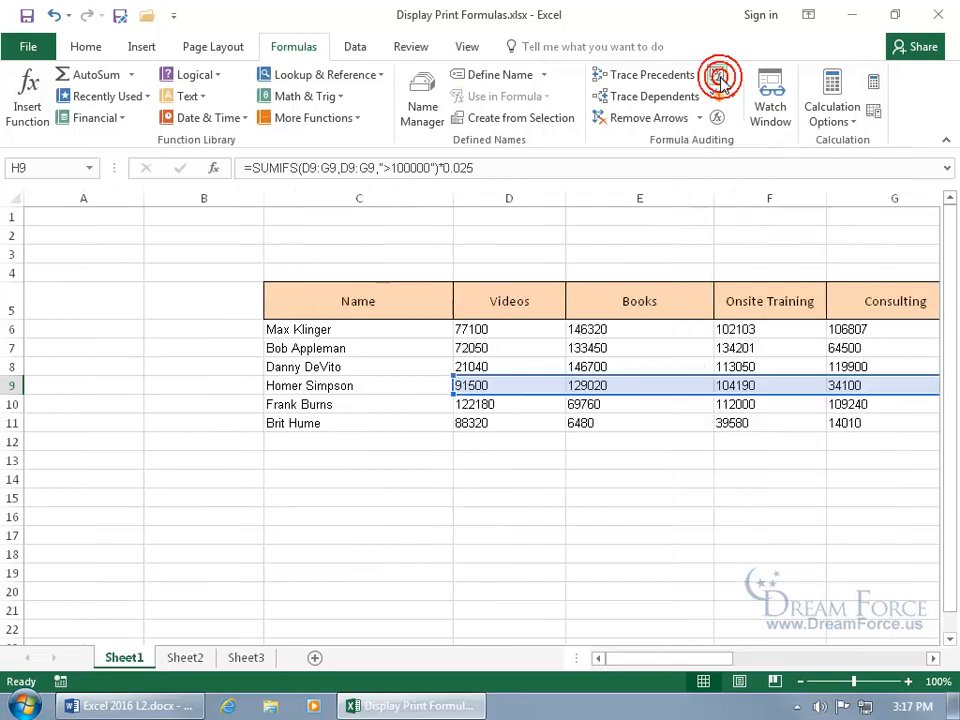
pyautogui.moveTo(714, 656); pyautogui.dragTo(890, 664)
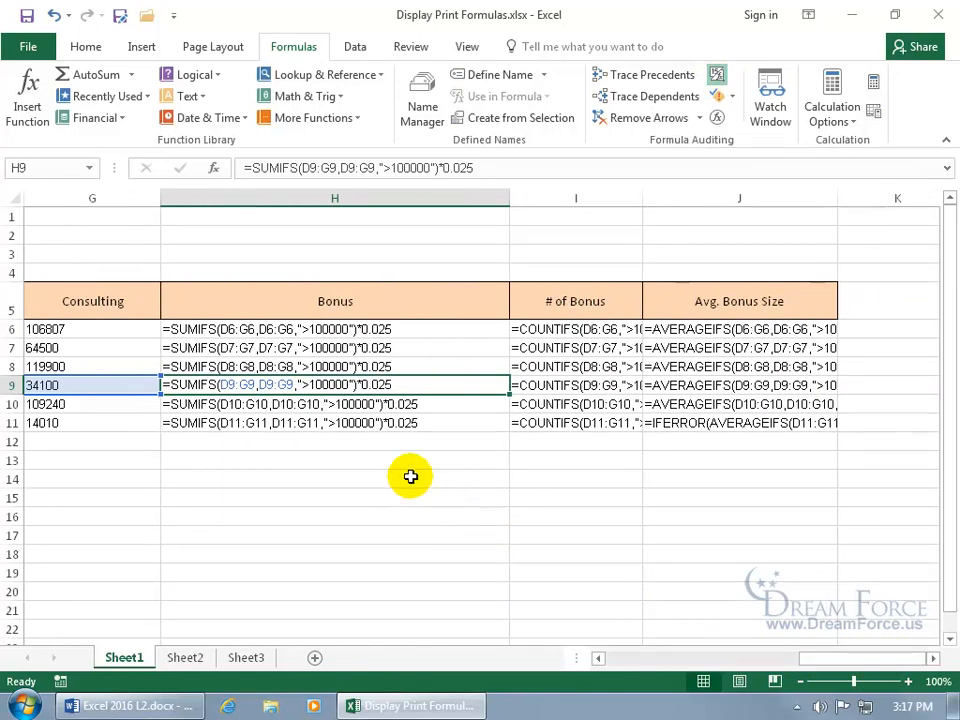
pyautogui.click(400, 403)
pyautogui.click(396, 422)
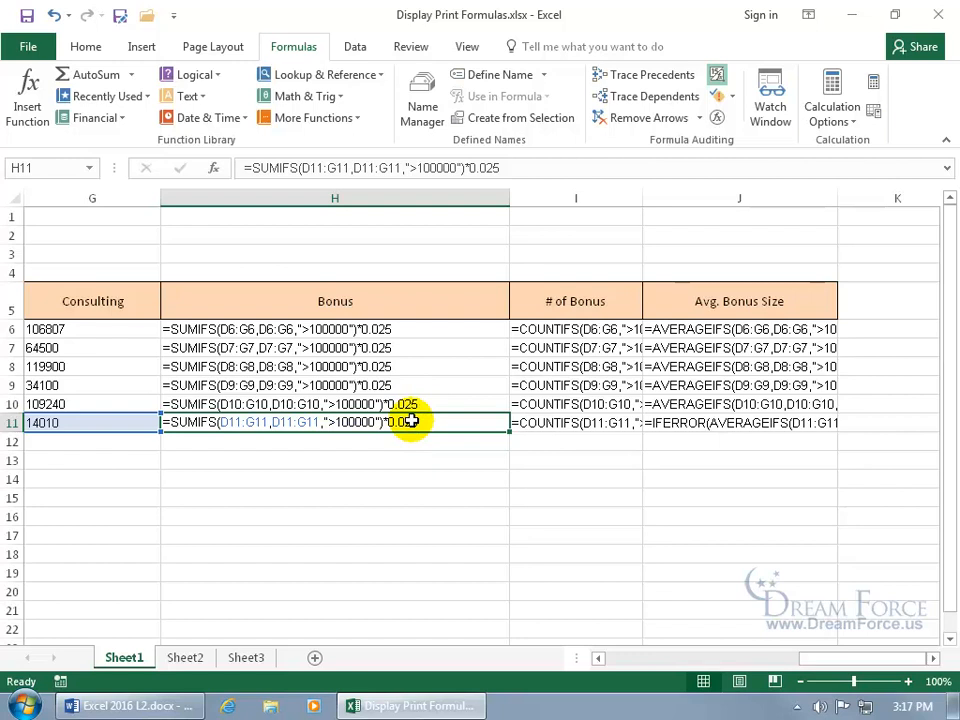
# Step: Preview the formula view as it would print, enlarging page 3 with the Bonus formulas, and return to the worksheet
pyautogui.click(30, 52)
pyautogui.click(46, 358)
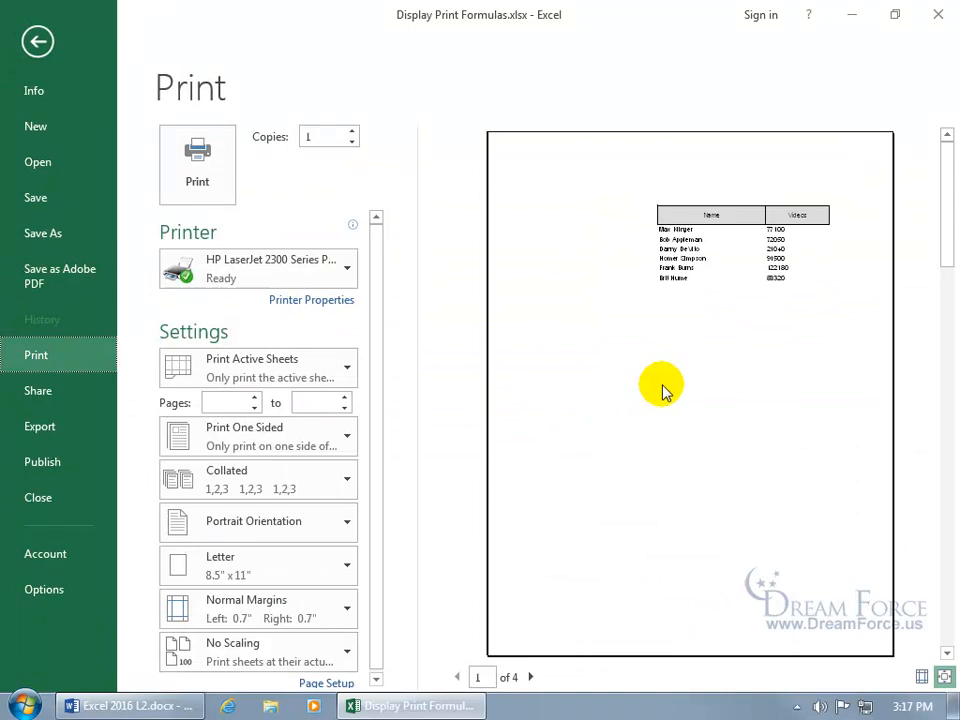
pyautogui.click(530, 677)
pyautogui.click(530, 677)
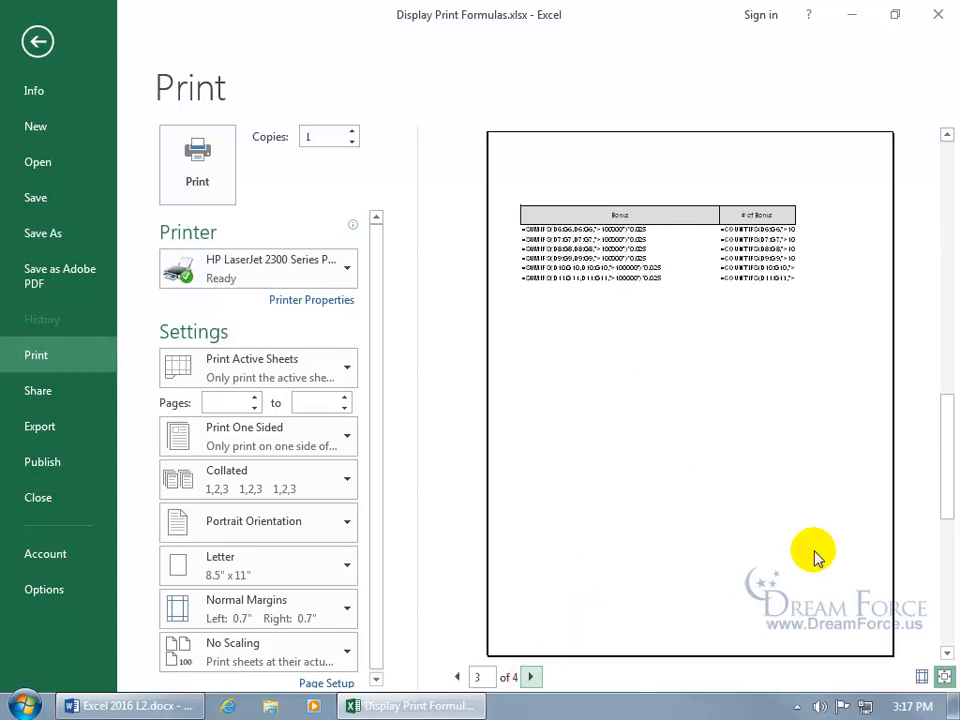
pyautogui.click(942, 677)
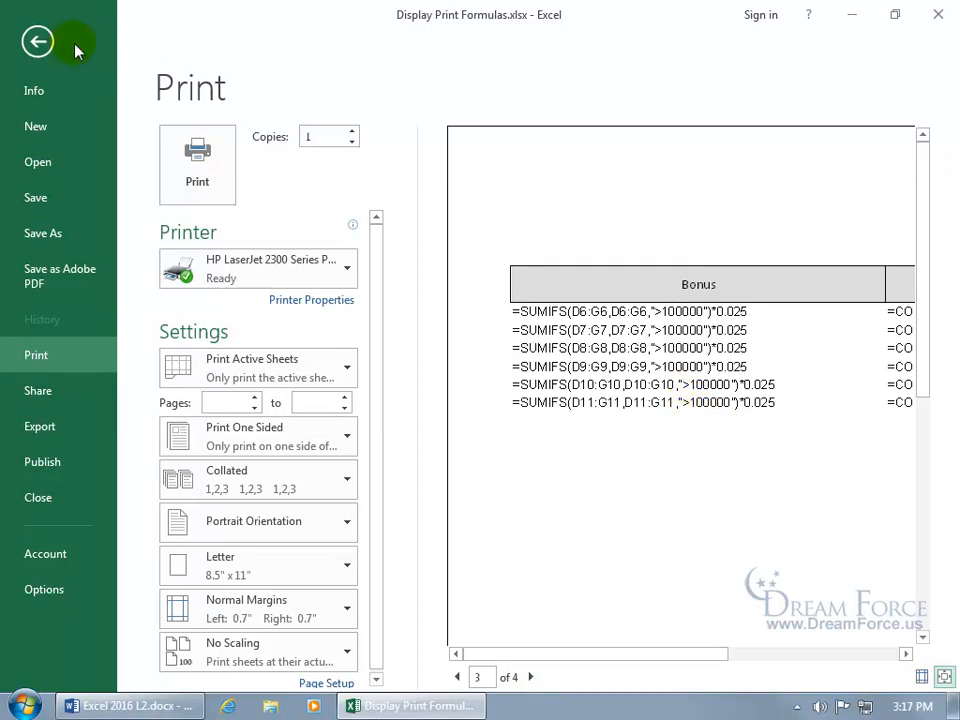
pyautogui.click(38, 42)
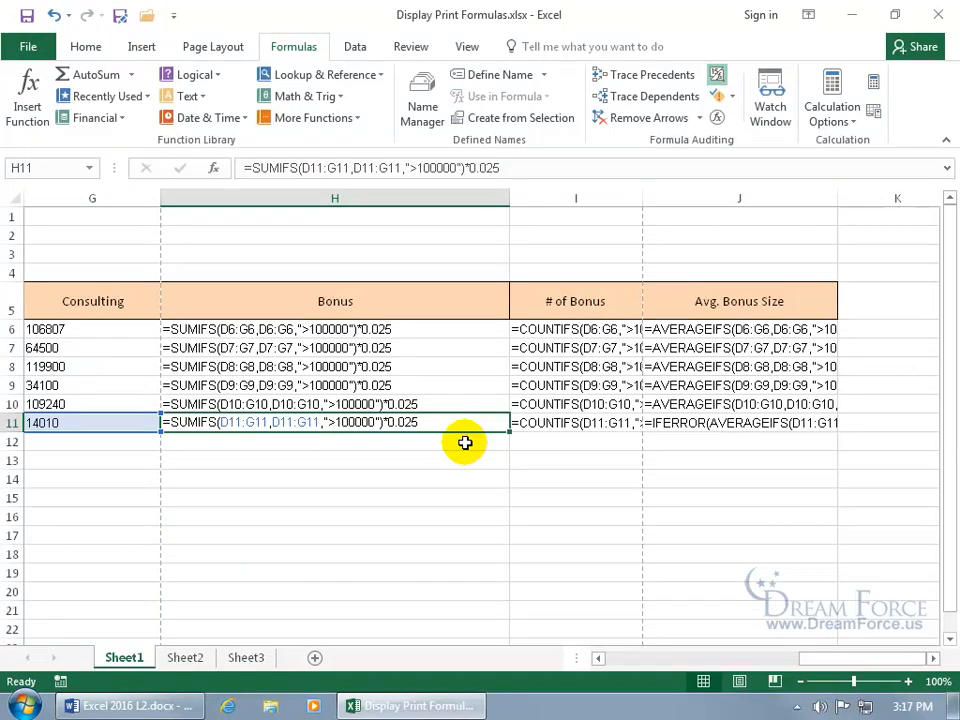
# Step: Switch the worksheet back from showing formulas to showing values for the whole table
pyautogui.hotkey('ctrl', '`')
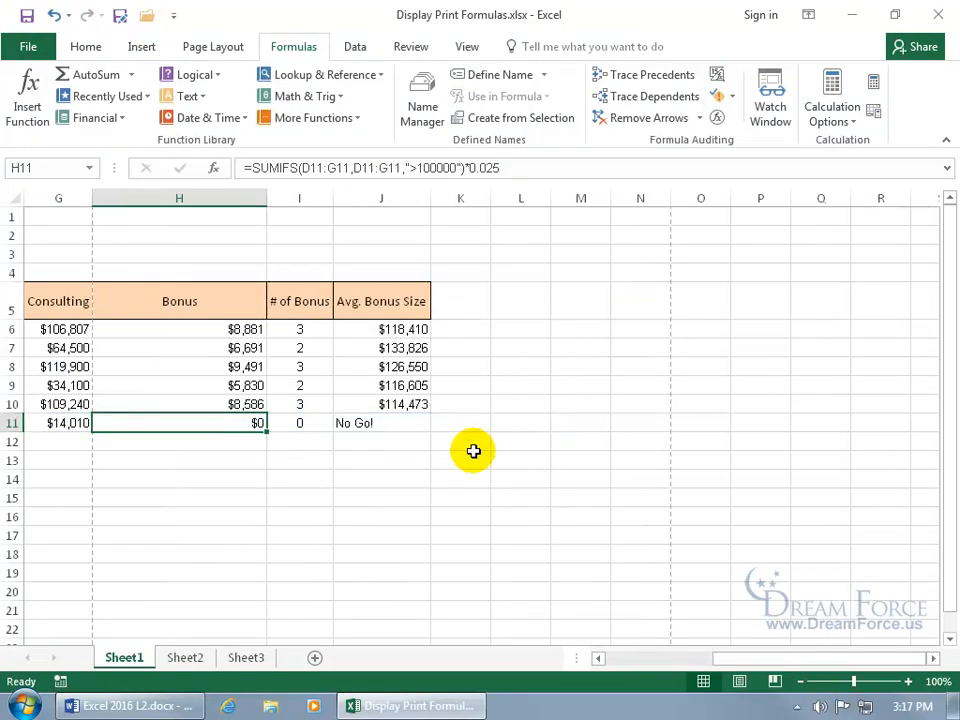
pyautogui.moveTo(729, 657); pyautogui.dragTo(622, 658)
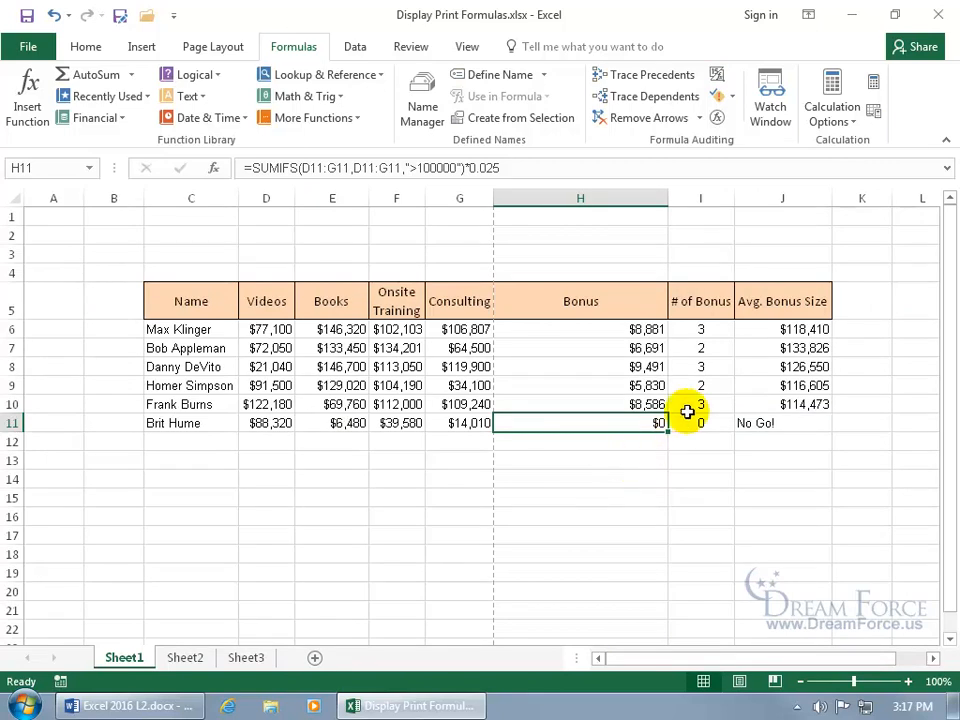
# Step: Turn the AVERAGEIFS formula in cell J6 into displayed text by adding an apostrophe before its equals sign
pyautogui.doubleClick(755, 329)
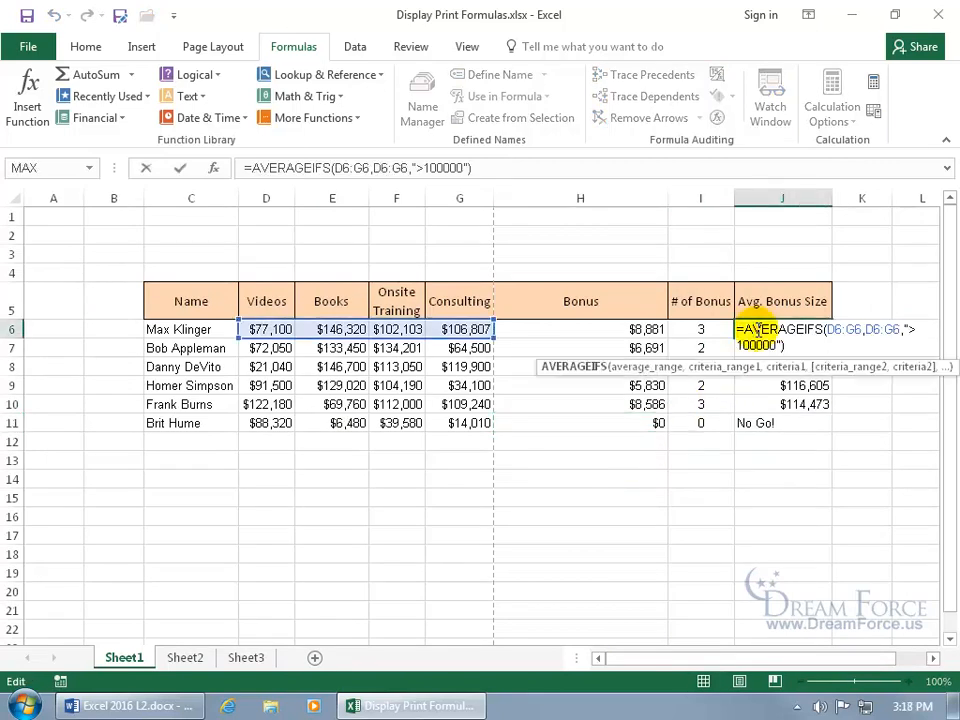
pyautogui.click(740, 329)
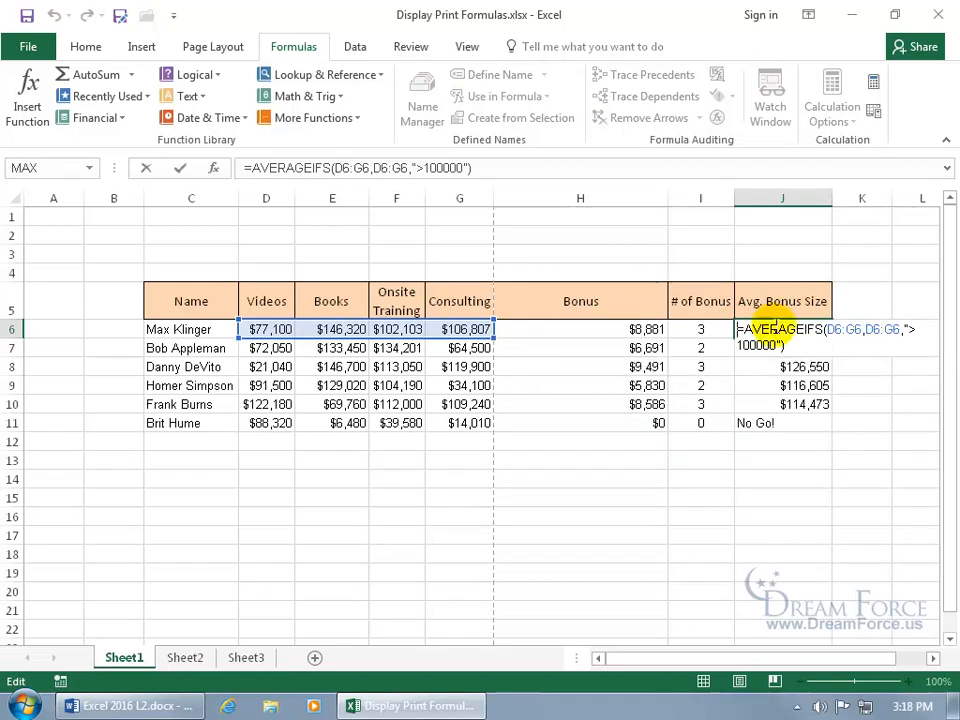
pyautogui.write("'")
pyautogui.press('Return')
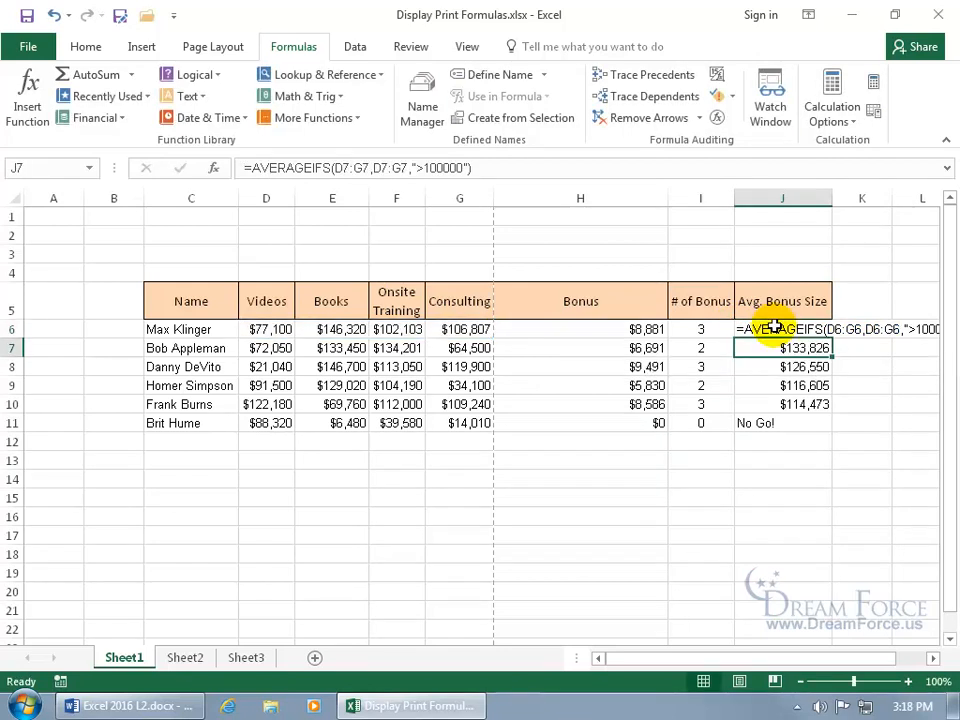
# Step: Turn the text in cell J6 back into a working AVERAGEIFS formula by removing the apostrophe before its equals sign
pyautogui.click(933, 658)
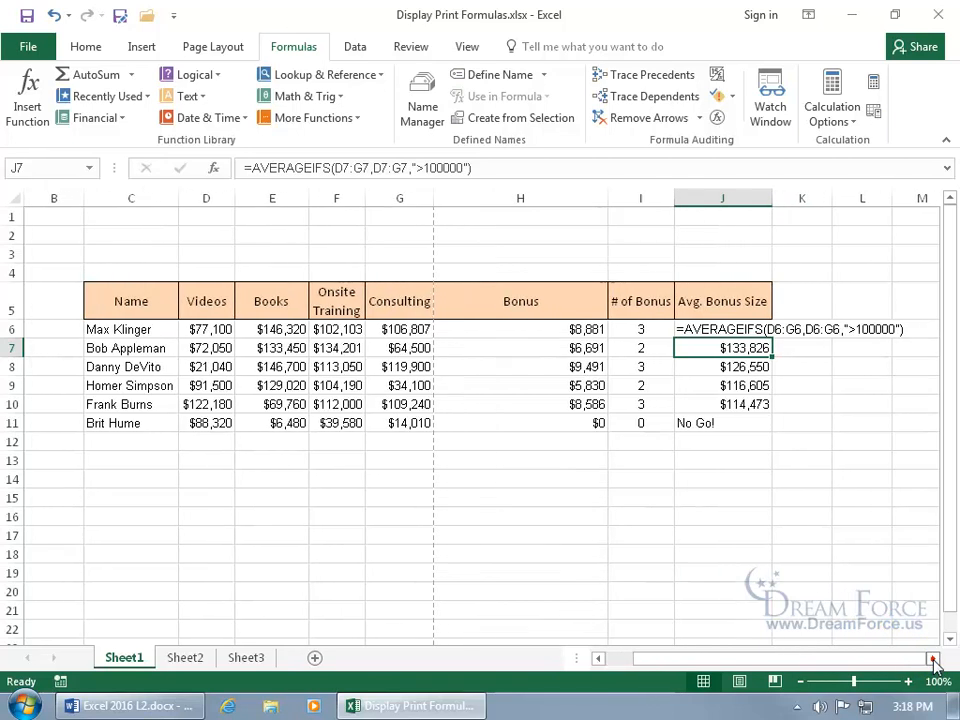
pyautogui.click(933, 658)
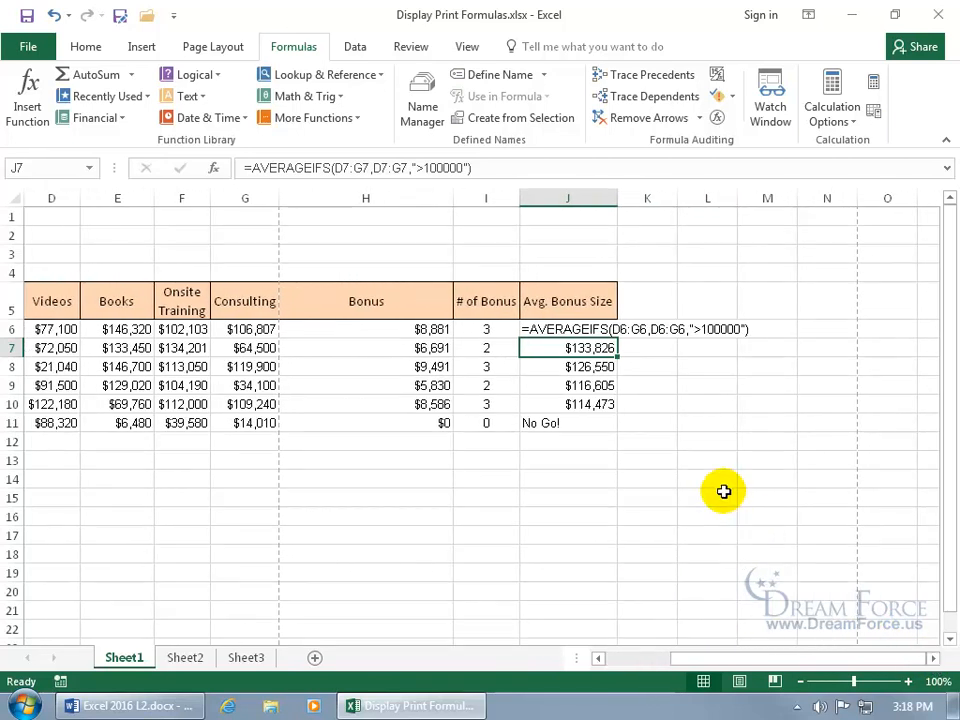
pyautogui.click(555, 328)
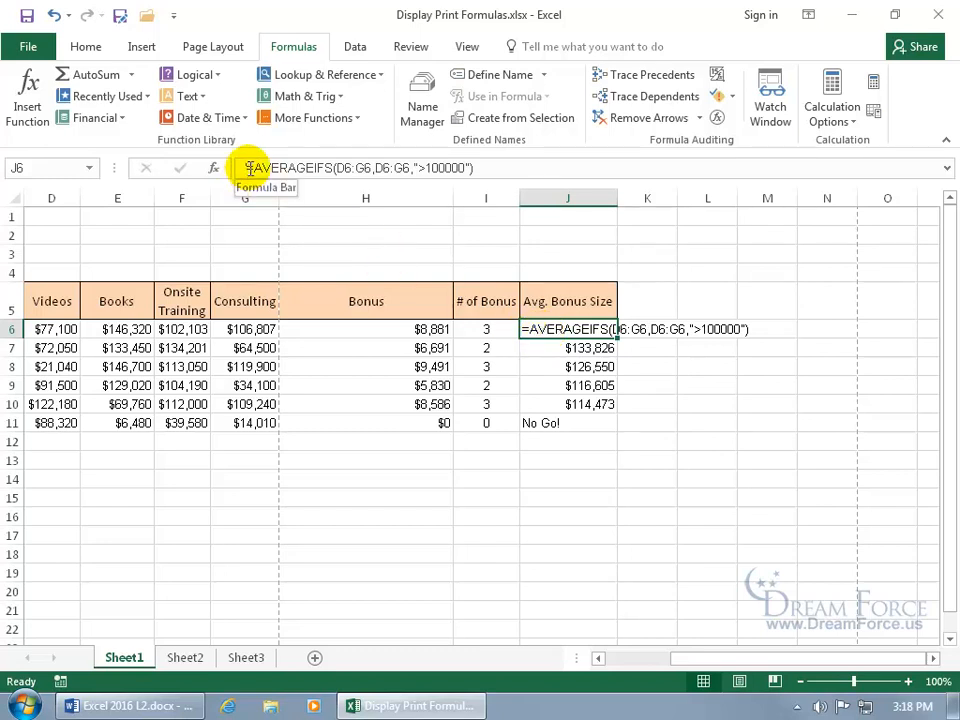
pyautogui.doubleClick(543, 330)
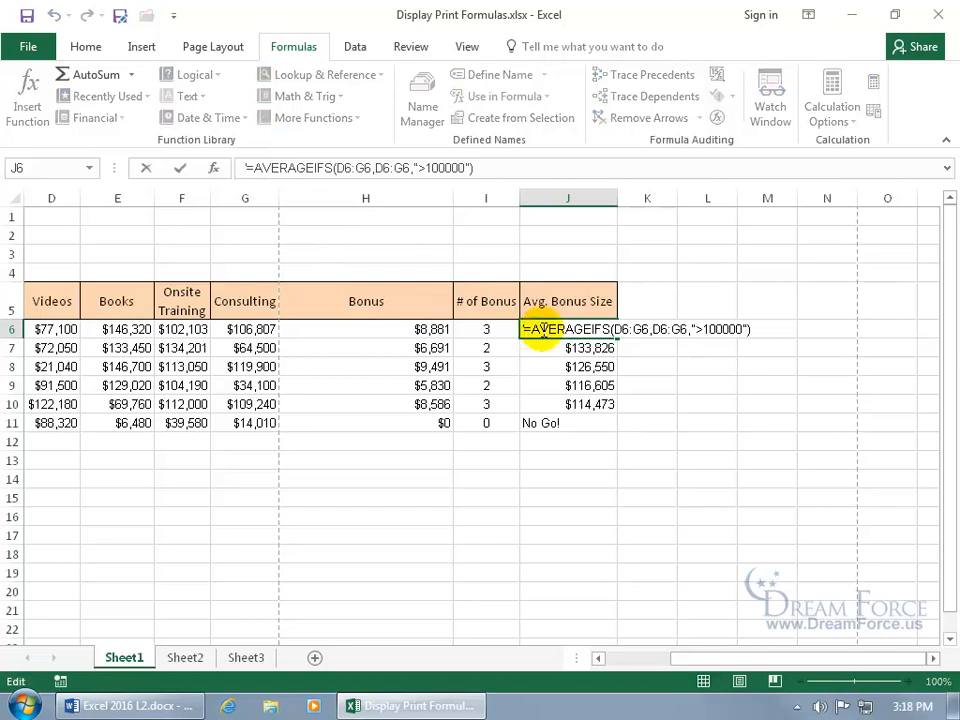
pyautogui.doubleClick(543, 330)
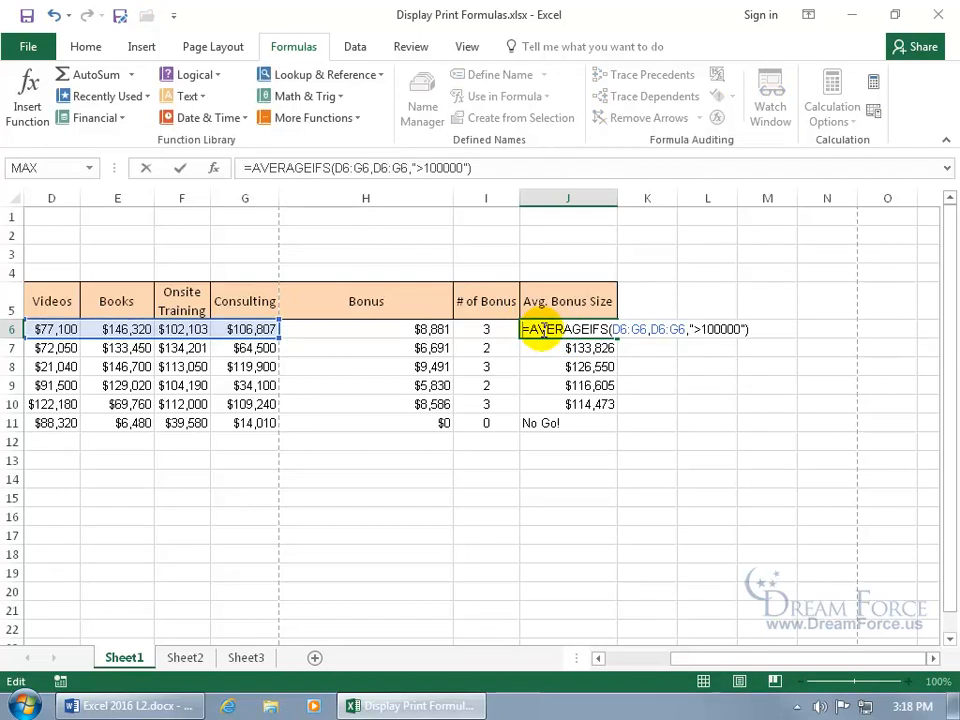
pyautogui.press('Return')
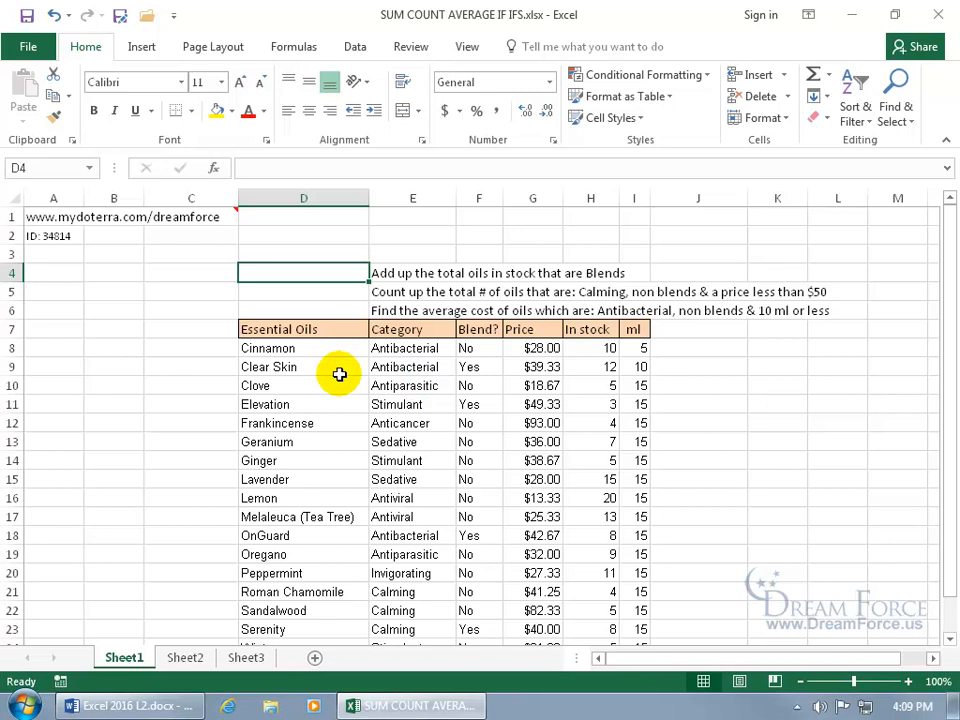
# Step: Look over the essential oils table and select the In stock quantities of the Clear Skin and Elevation blends
pyautogui.scroll(-1, 314, 385)
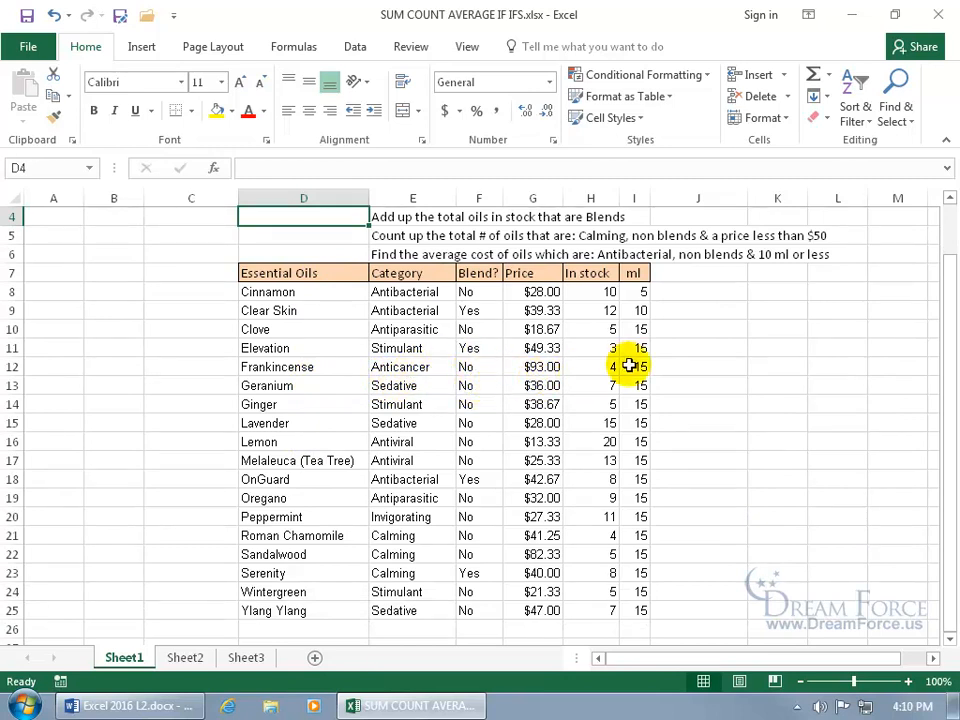
pyautogui.scroll(1, 525, 364)
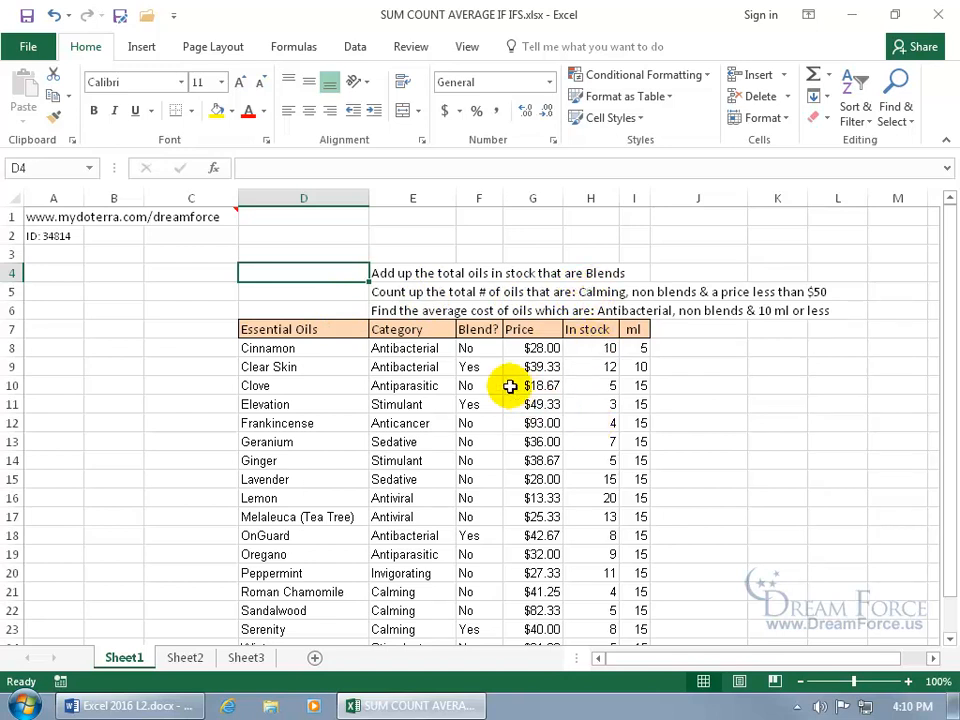
pyautogui.click(482, 368)
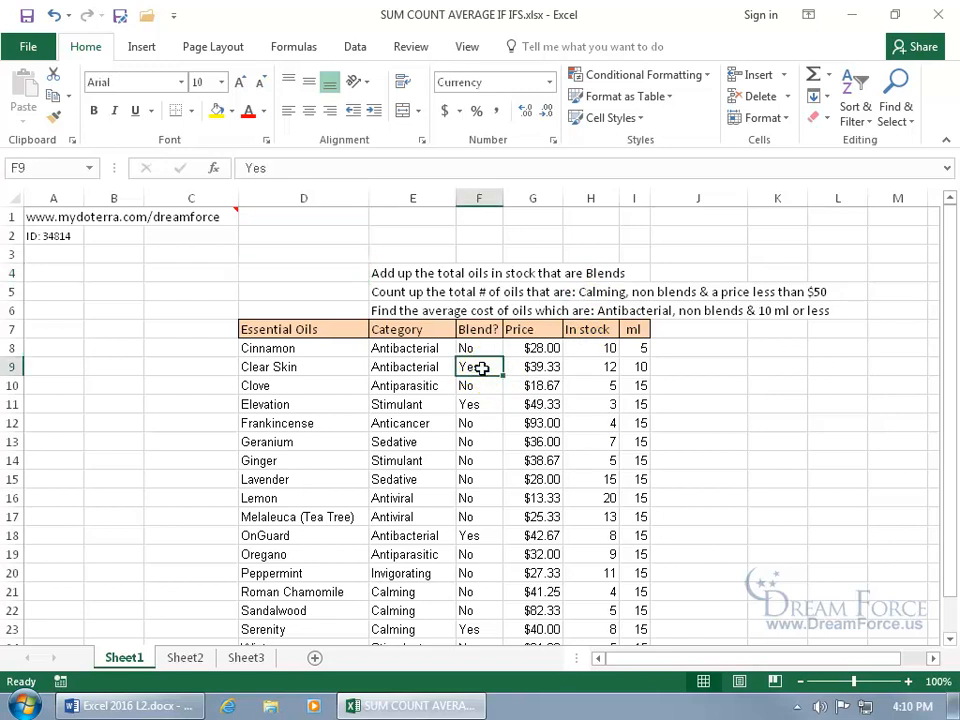
pyautogui.click(595, 367)
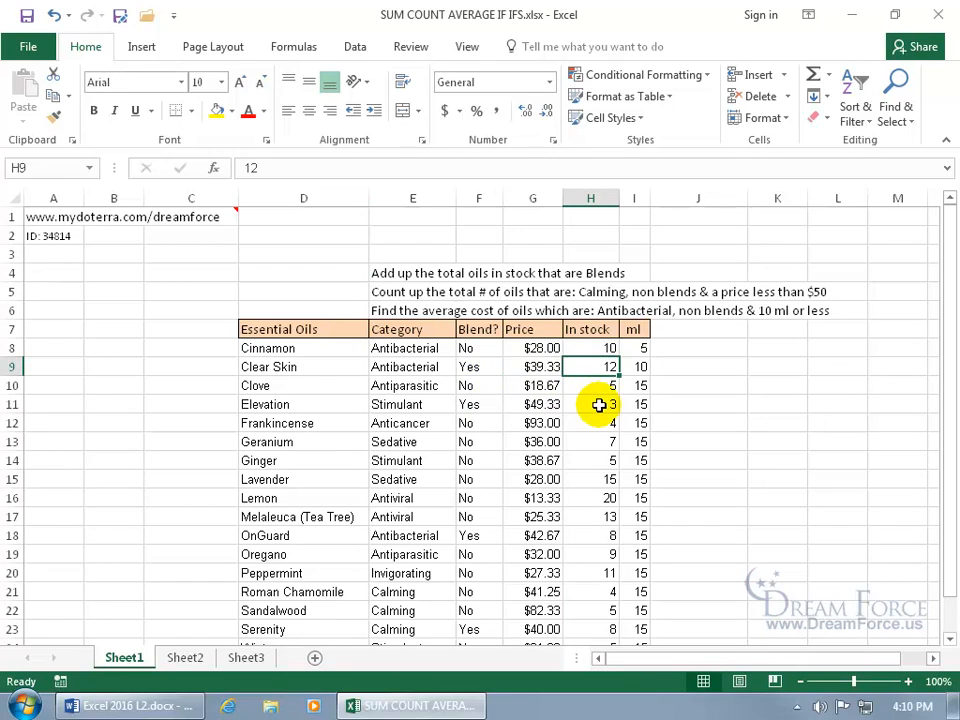
pyautogui.keyDown('ctrl'); pyautogui.click(592, 403); pyautogui.keyUp('ctrl')
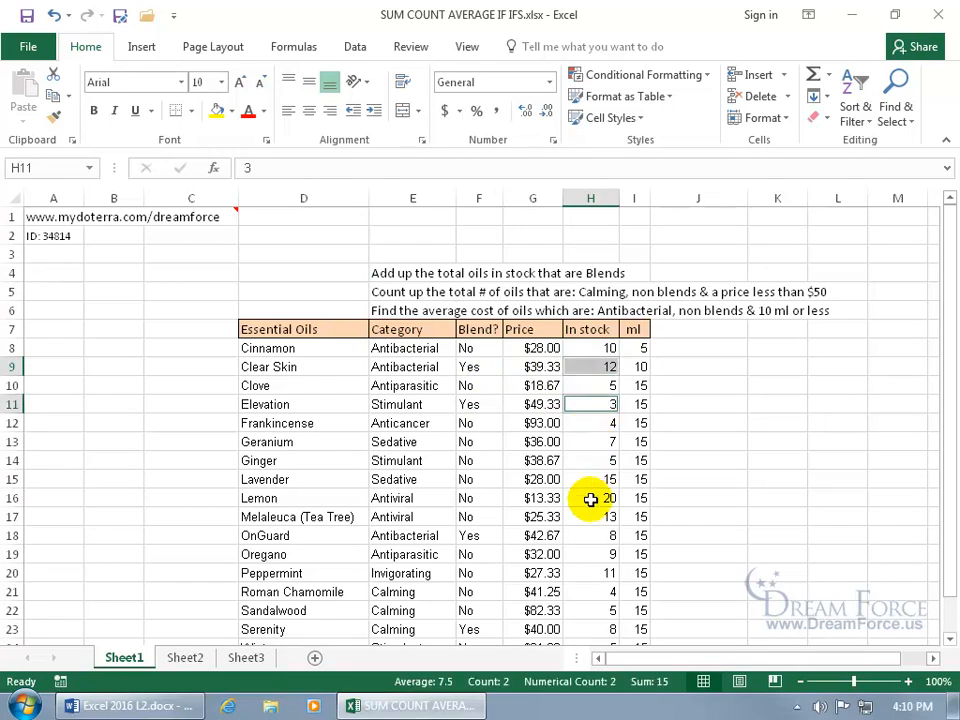
# Step: Enter a SUMIF formula in D4 that adds the In stock quantities H8:H25 where the Blend? range F8:F25 is "Yes"
pyautogui.click(345, 276)
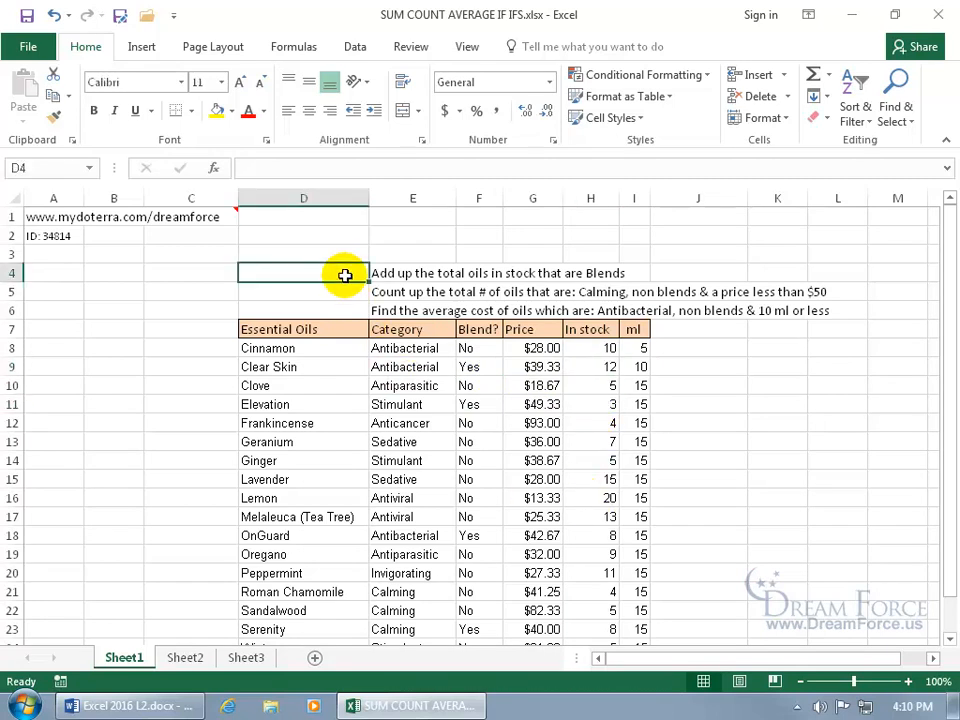
pyautogui.write('=sumif')
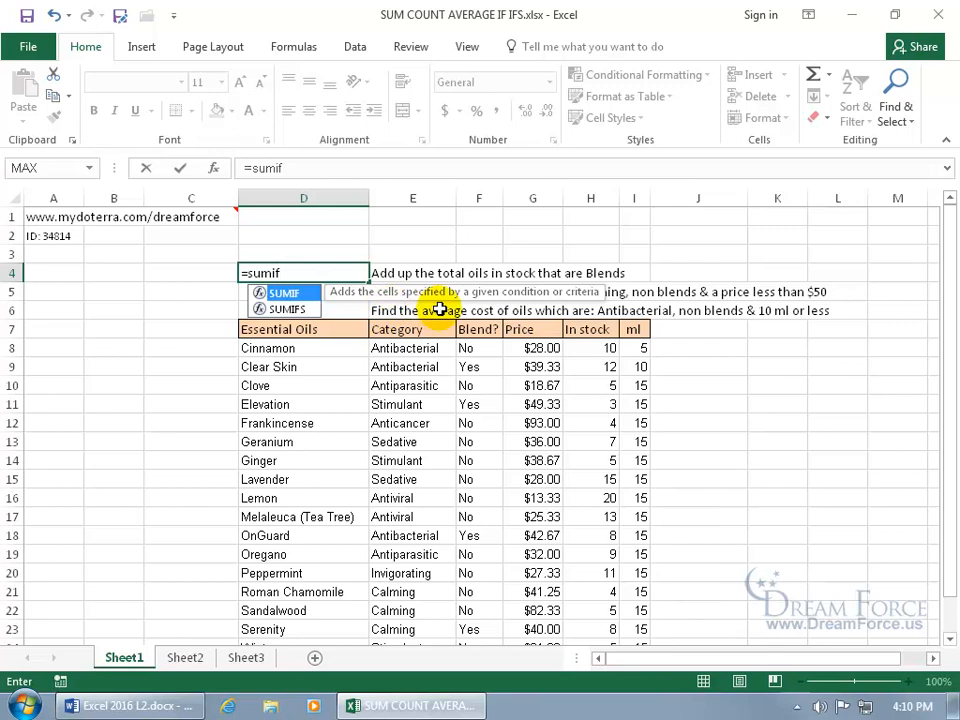
pyautogui.press('Down')
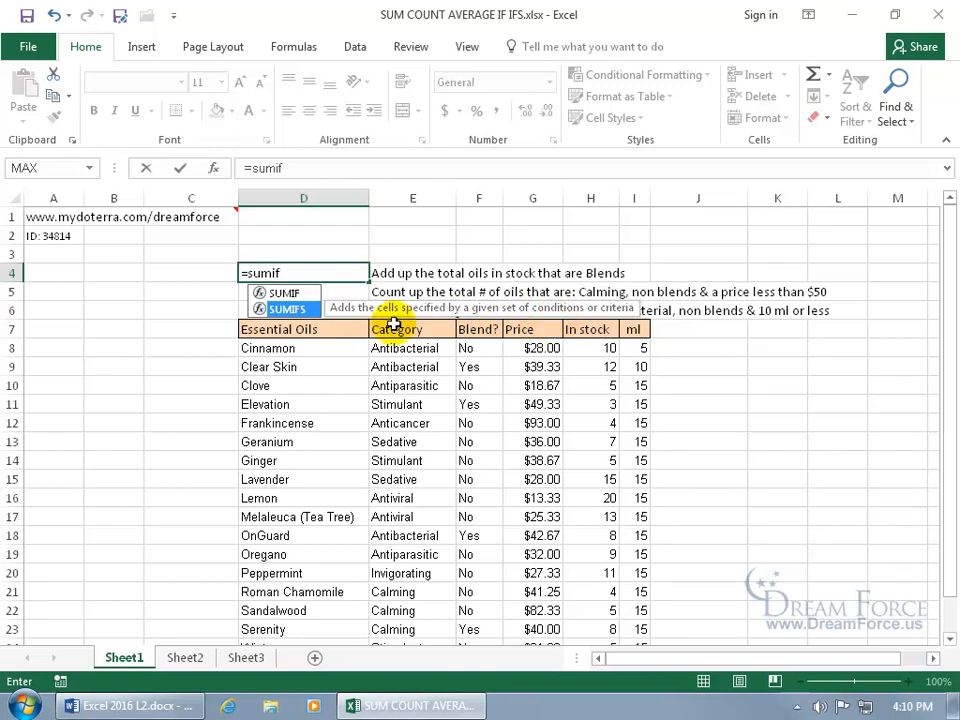
pyautogui.press('Up')
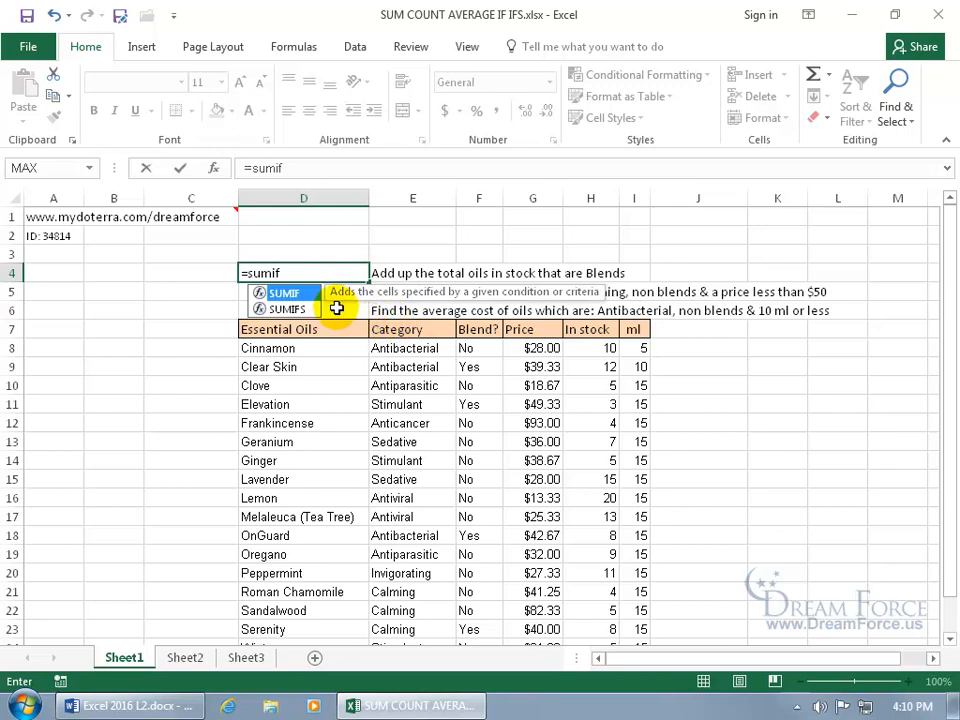
pyautogui.press('Tab')
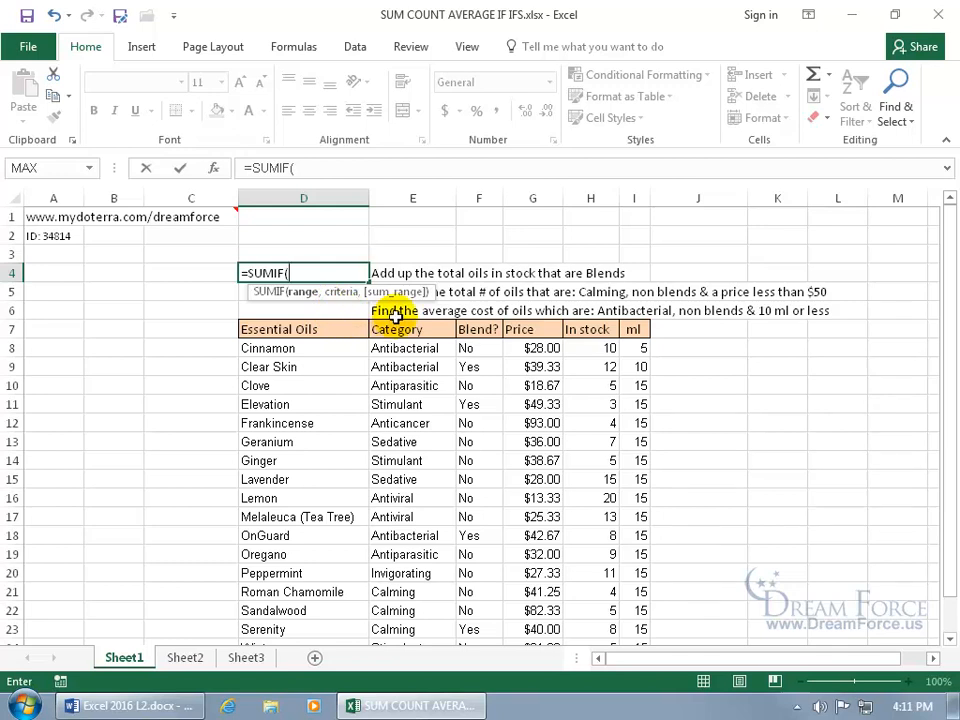
pyautogui.moveTo(464, 347); pyautogui.dragTo(469, 611)
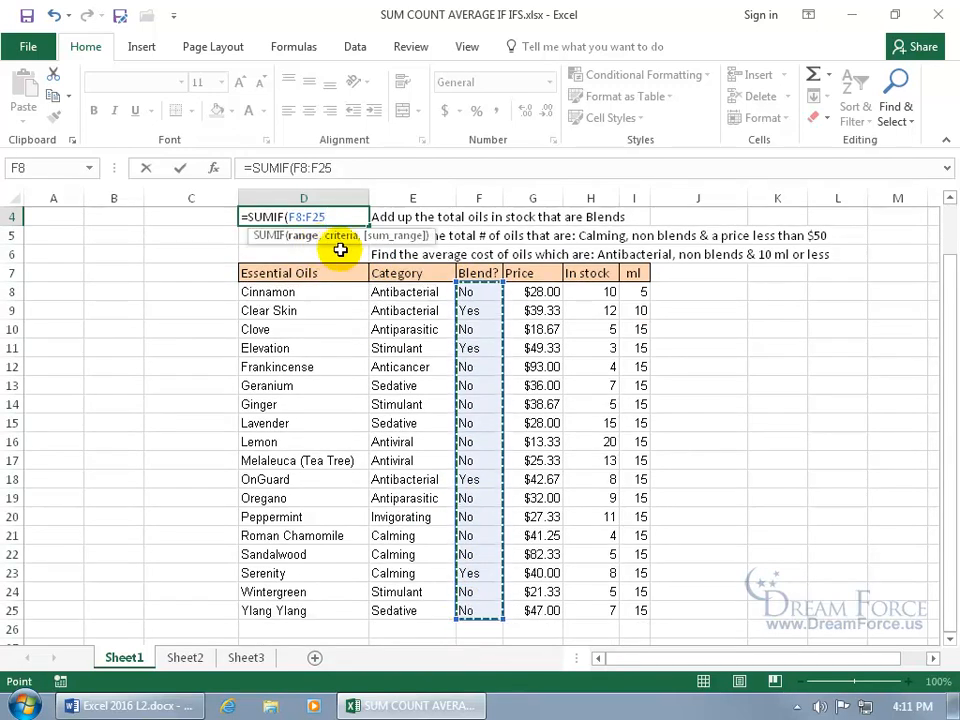
pyautogui.write(',')
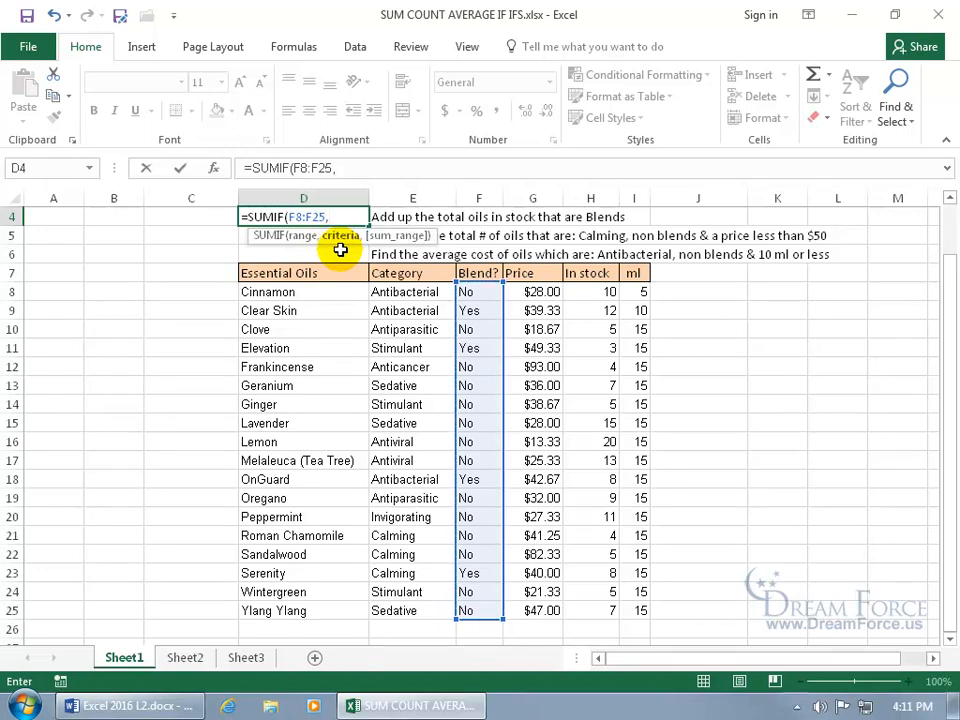
pyautogui.write('"Yes",')
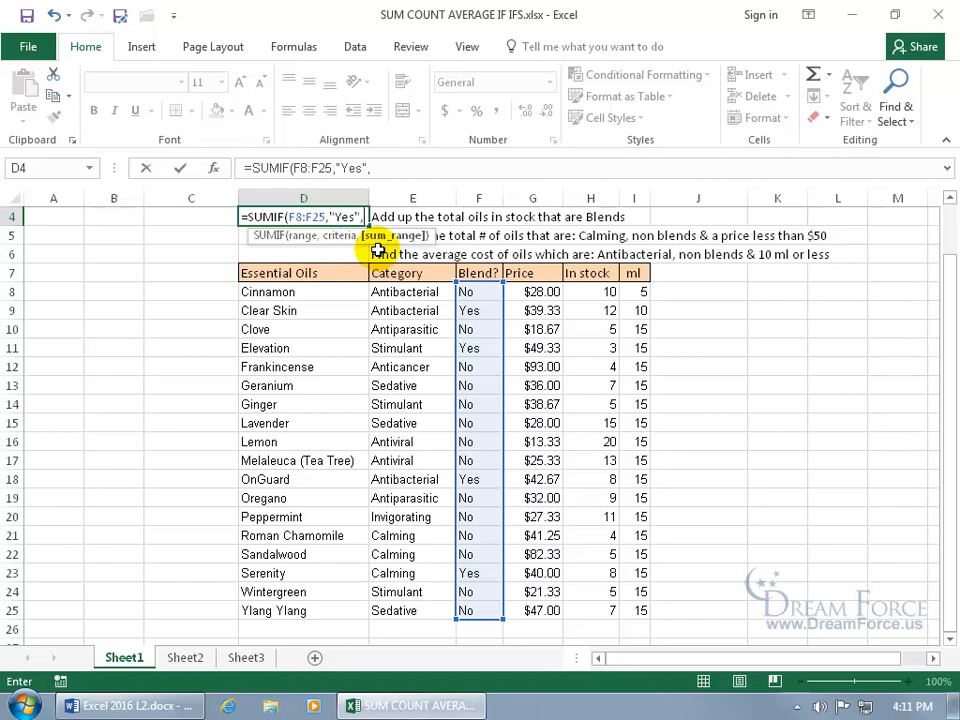
pyautogui.moveTo(585, 292); pyautogui.dragTo(596, 609)
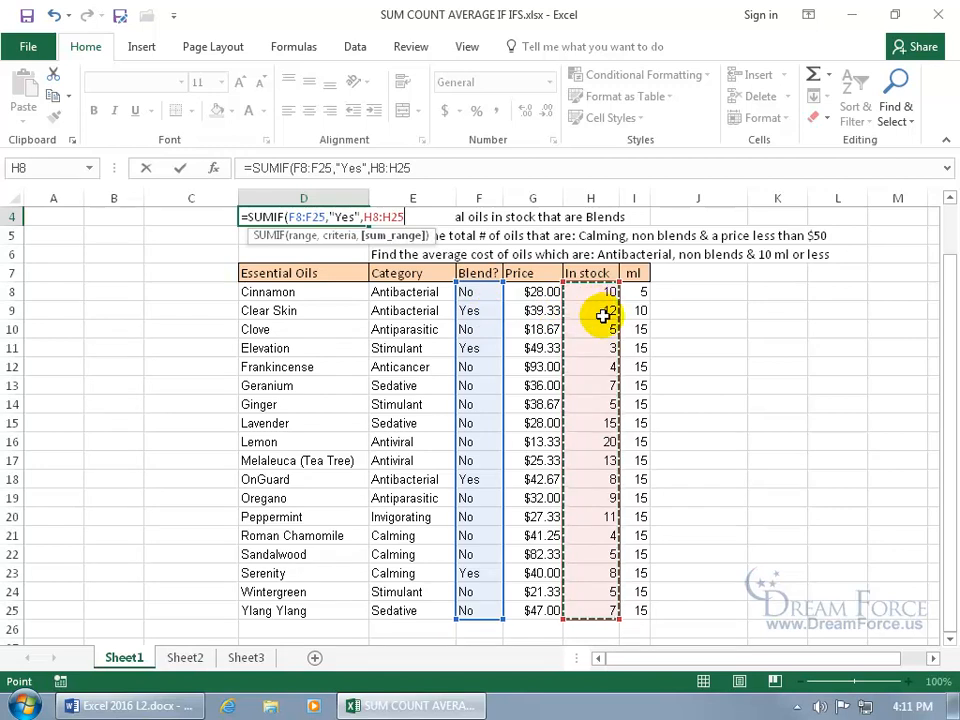
pyautogui.press('Return')
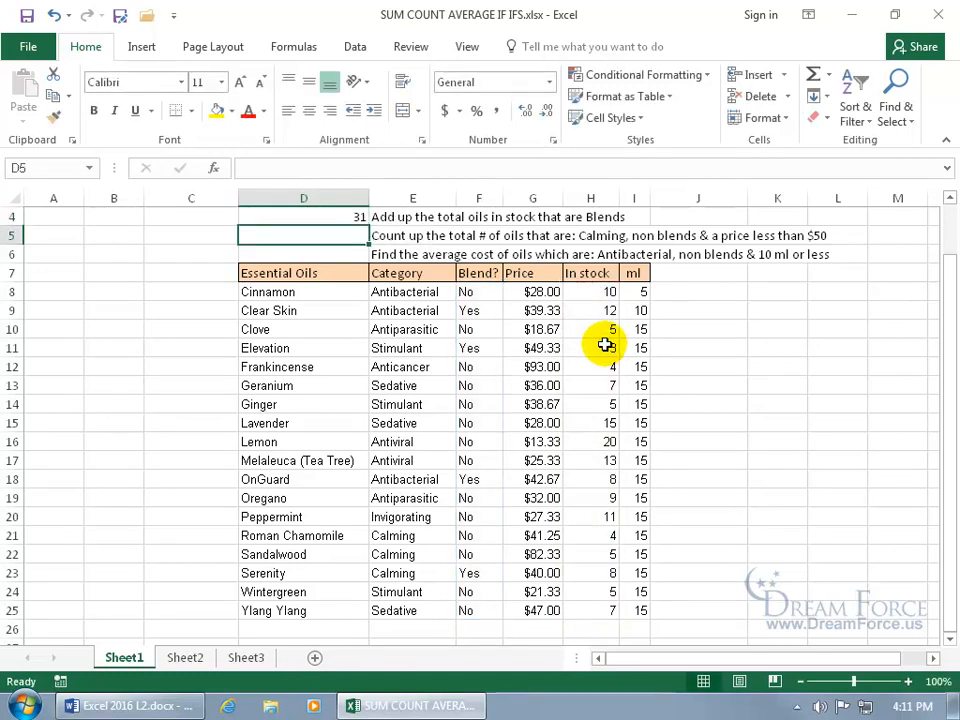
# Step: Check the SUMIF total by selecting the In stock cells of all four blends: H9, H11, H18 and H23
pyautogui.scroll(1, 606, 344)
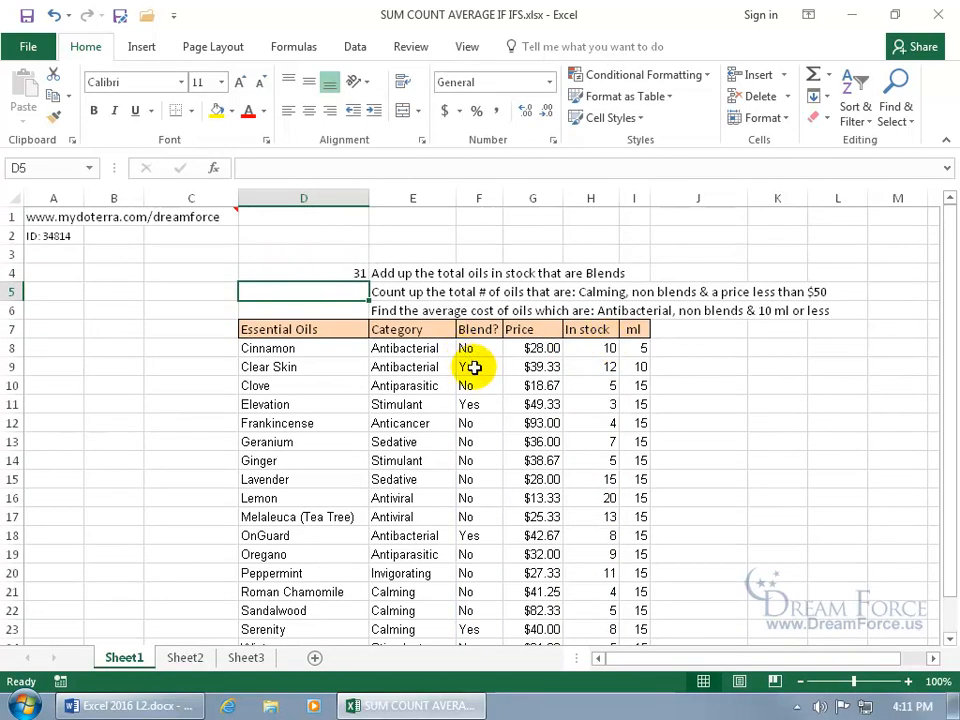
pyautogui.click(586, 368)
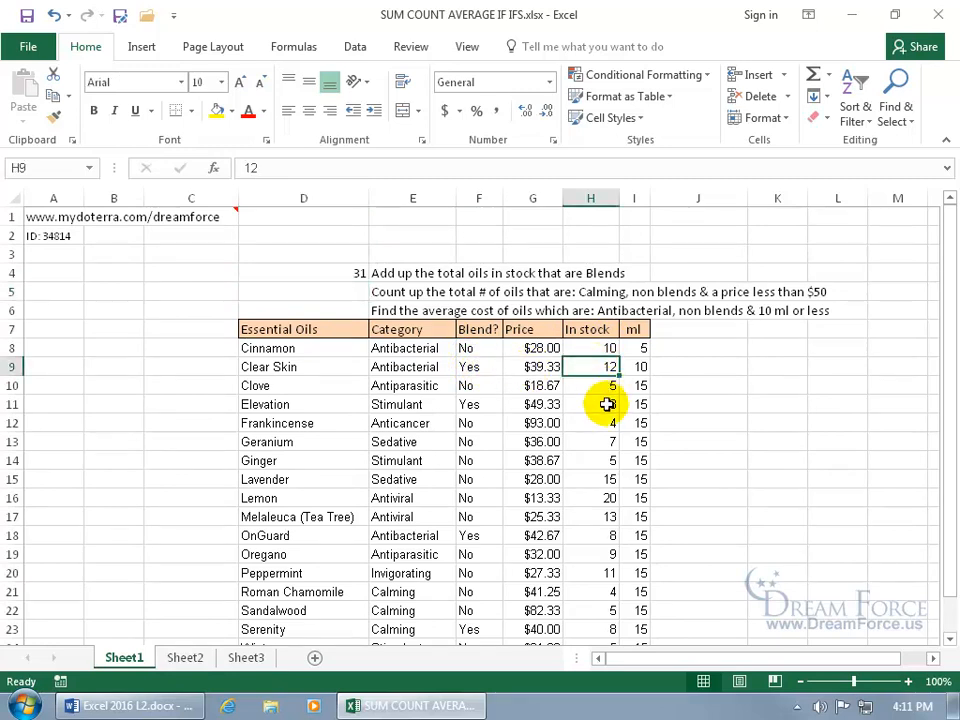
pyautogui.keyDown('ctrl'); pyautogui.click(607, 404); pyautogui.keyUp('ctrl')
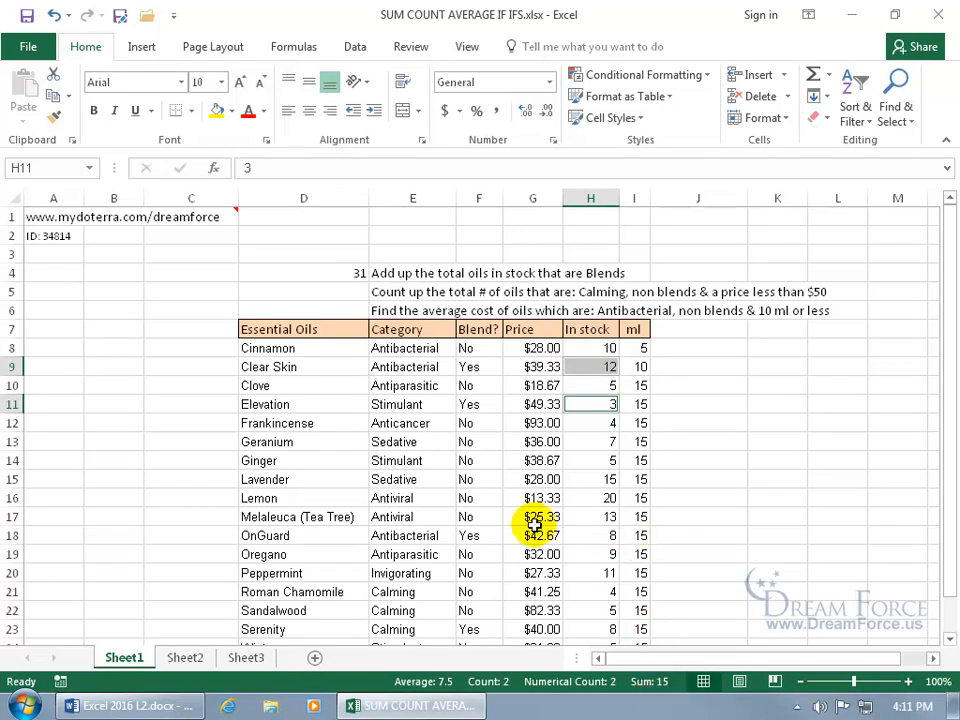
pyautogui.keyDown('ctrl'); pyautogui.click(606, 535); pyautogui.keyUp('ctrl')
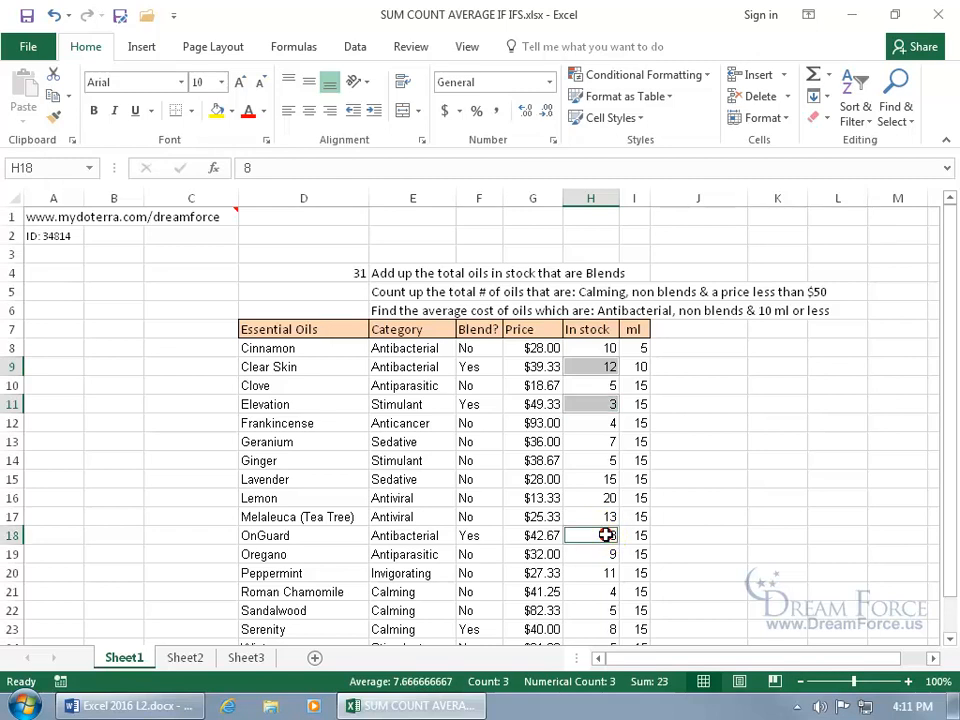
pyautogui.scroll(-1, 600, 540)
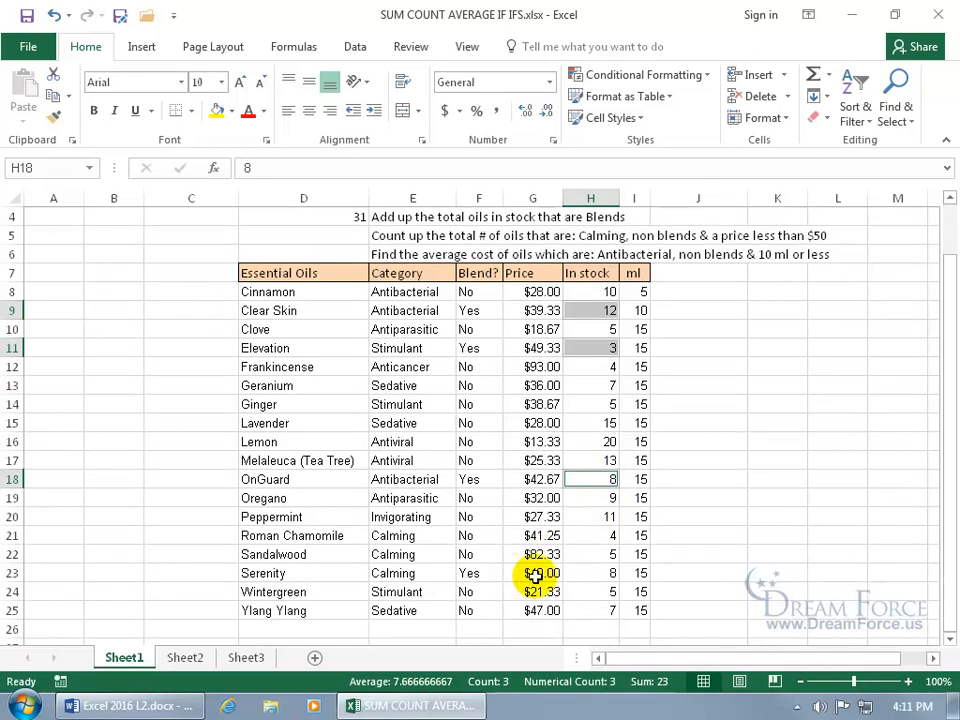
pyautogui.keyDown('ctrl'); pyautogui.click(606, 572); pyautogui.keyUp('ctrl')
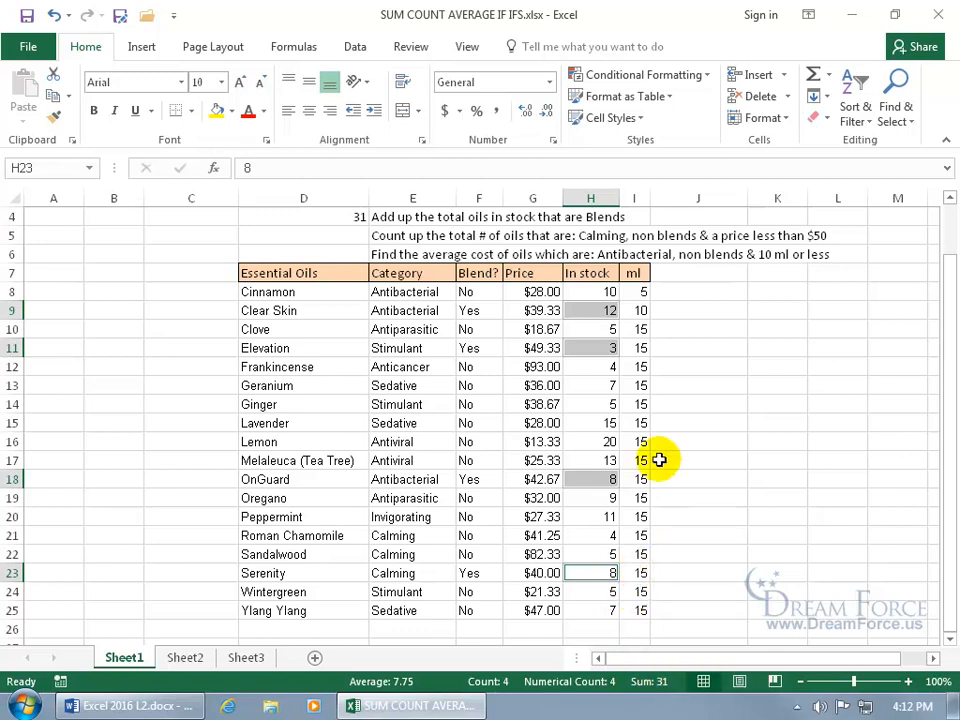
# Step: Start a COUNTIFS formula in D5 with the Category range E8:E25 and the criterion "Calming"
pyautogui.click(347, 236)
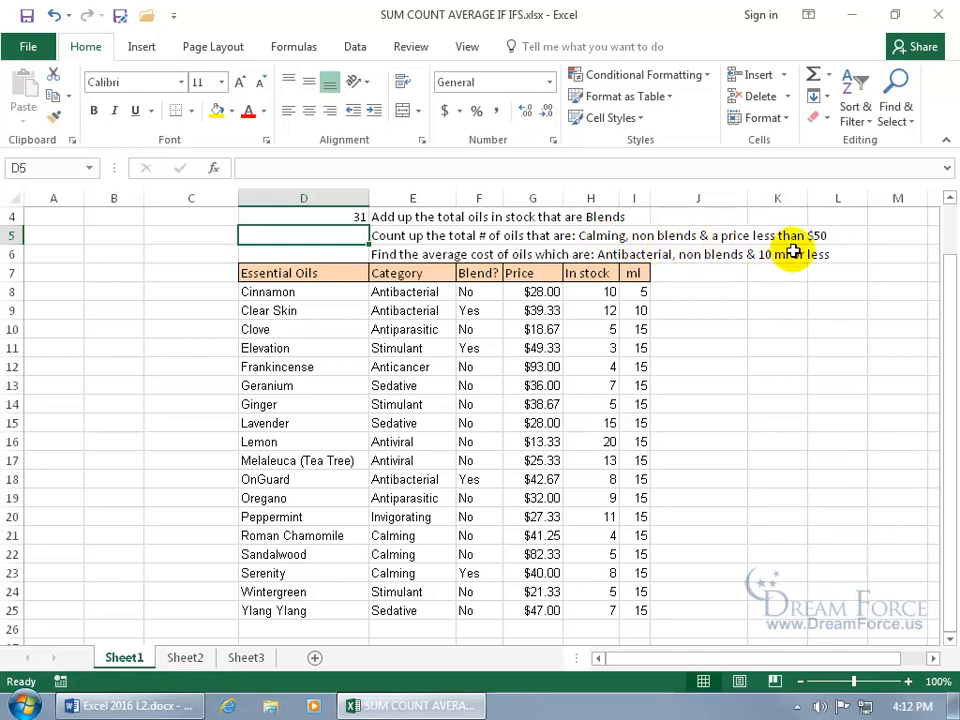
pyautogui.write('=countif')
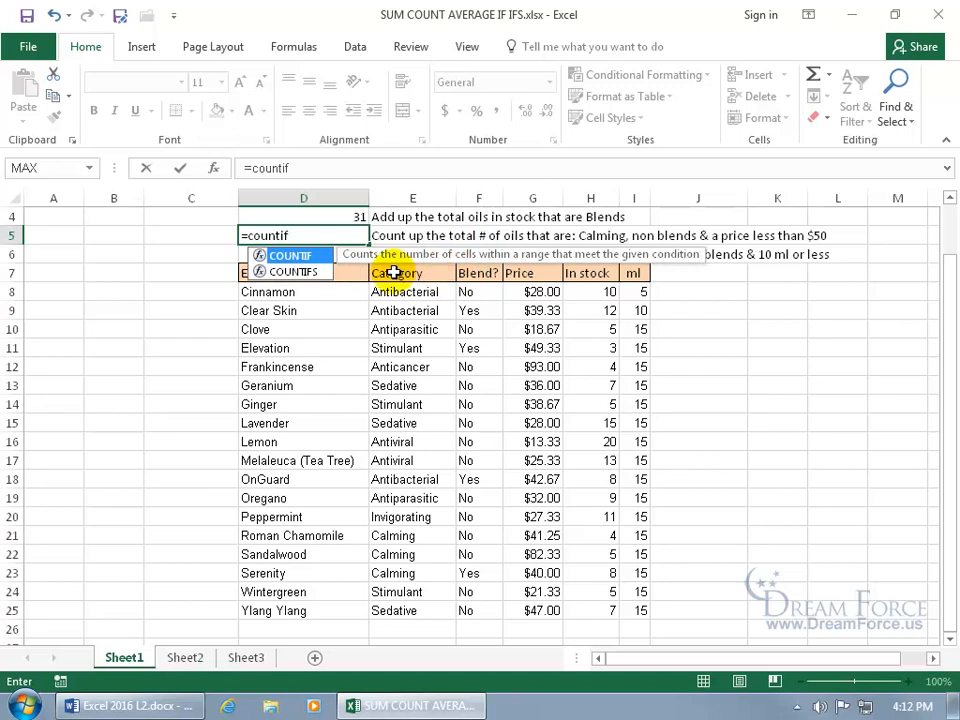
pyautogui.press('Down')
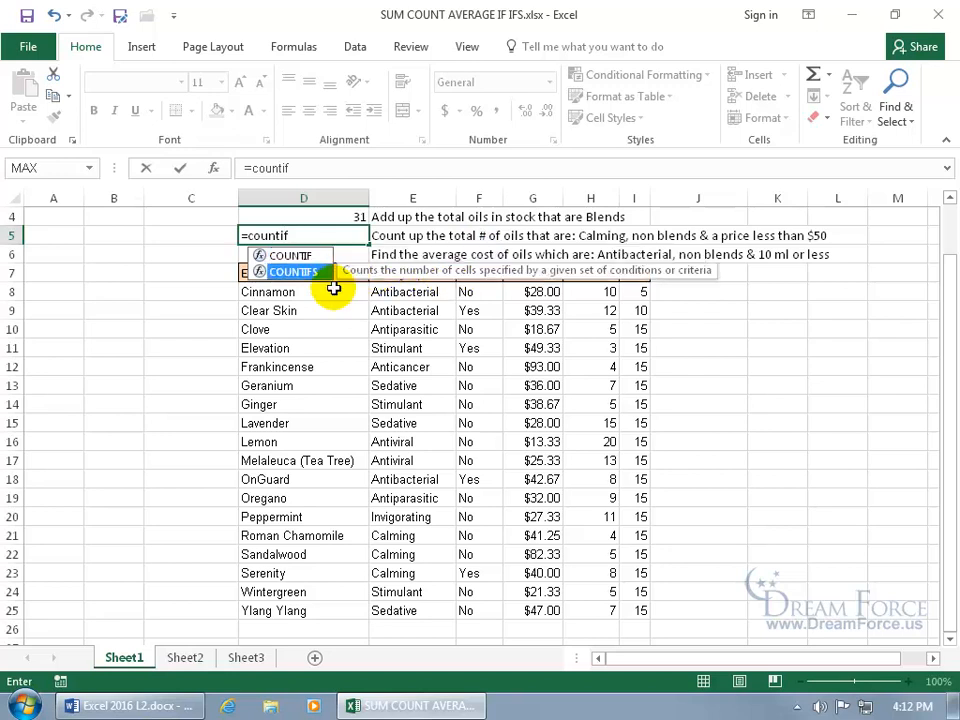
pyautogui.press('Tab')
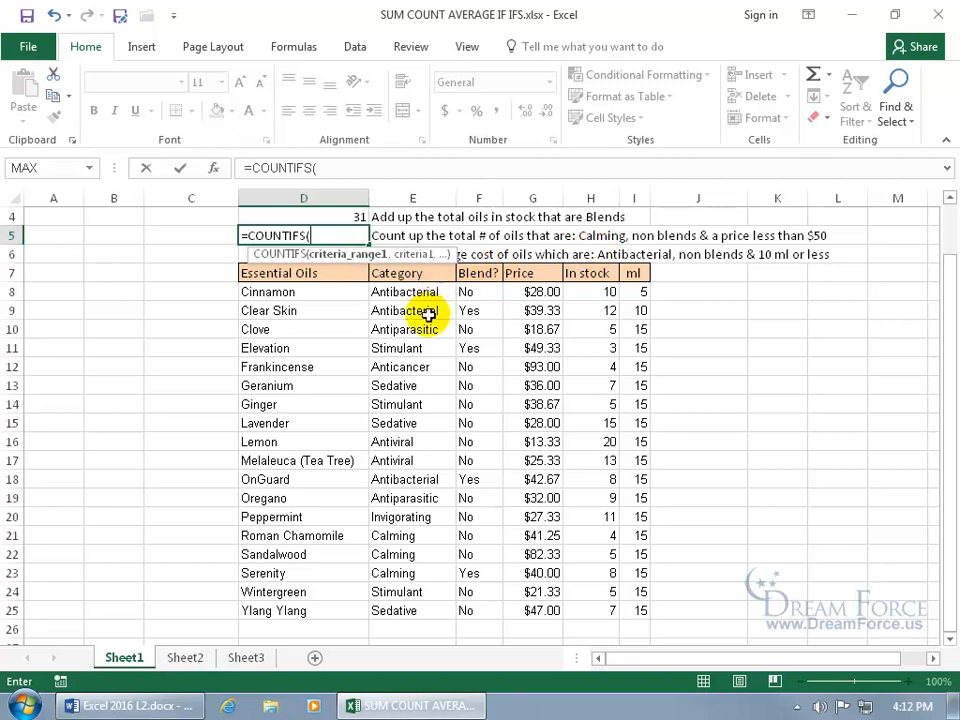
pyautogui.moveTo(425, 291); pyautogui.dragTo(425, 608)
pyautogui.write(',')
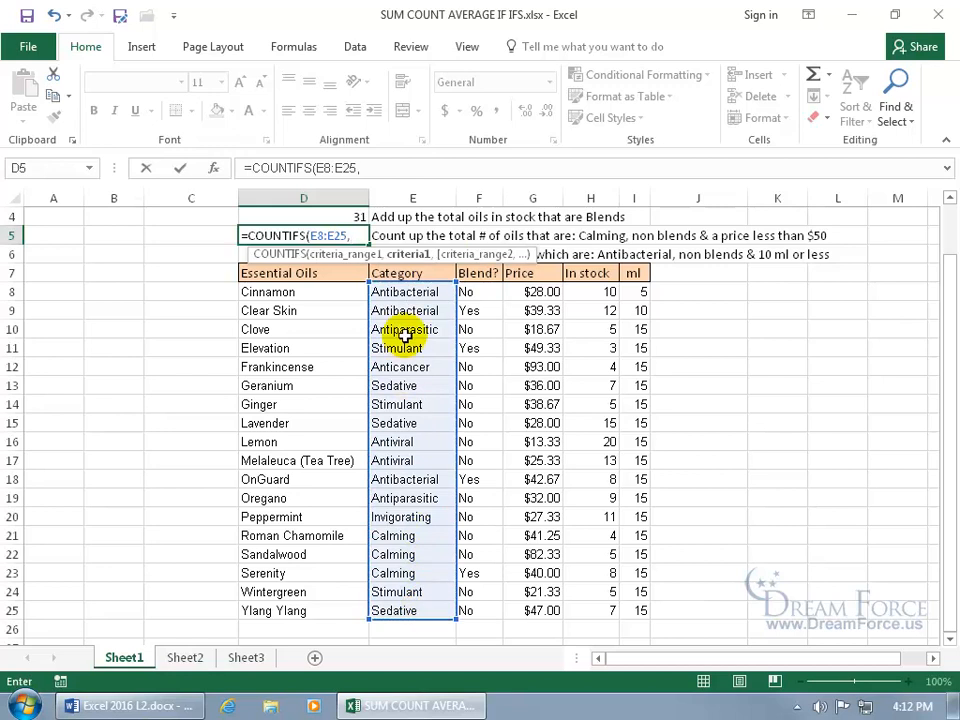
pyautogui.write('"')
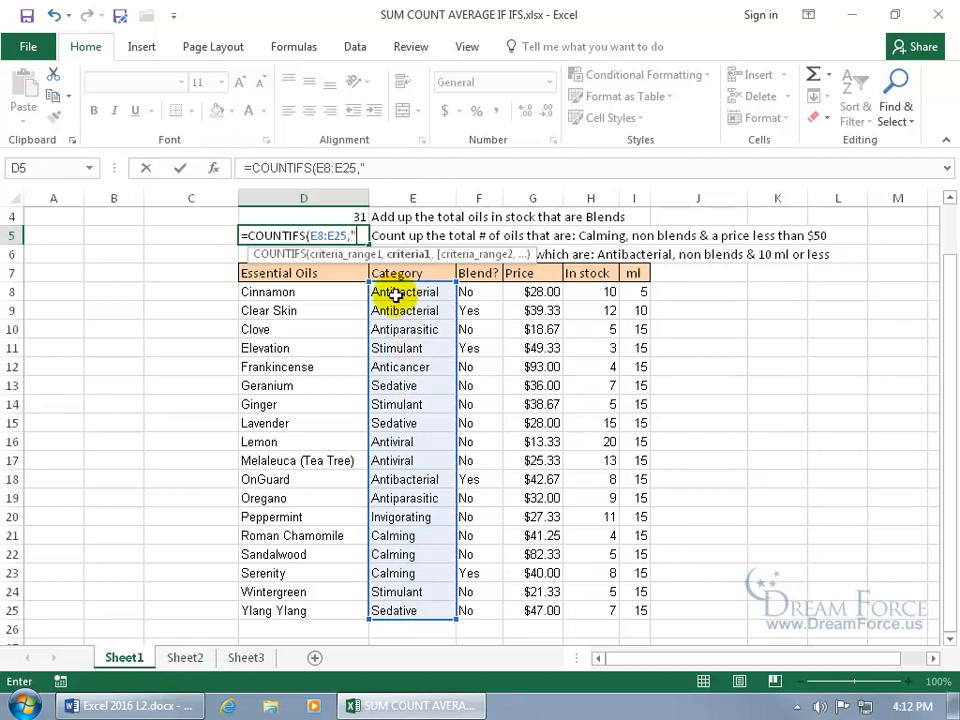
pyautogui.write('Calming"')
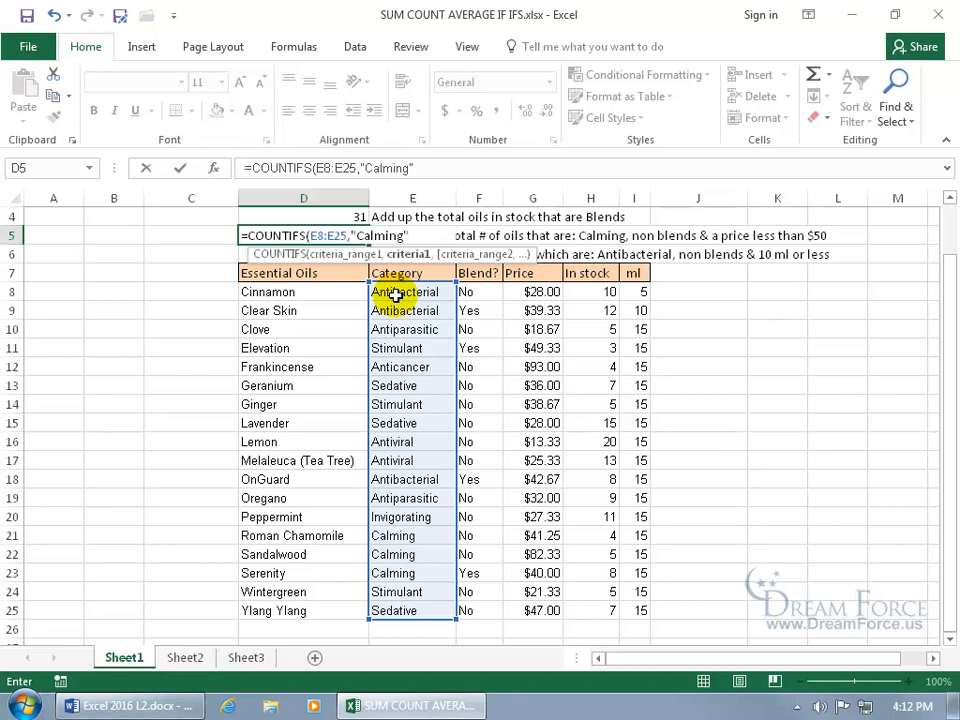
pyautogui.write(',')
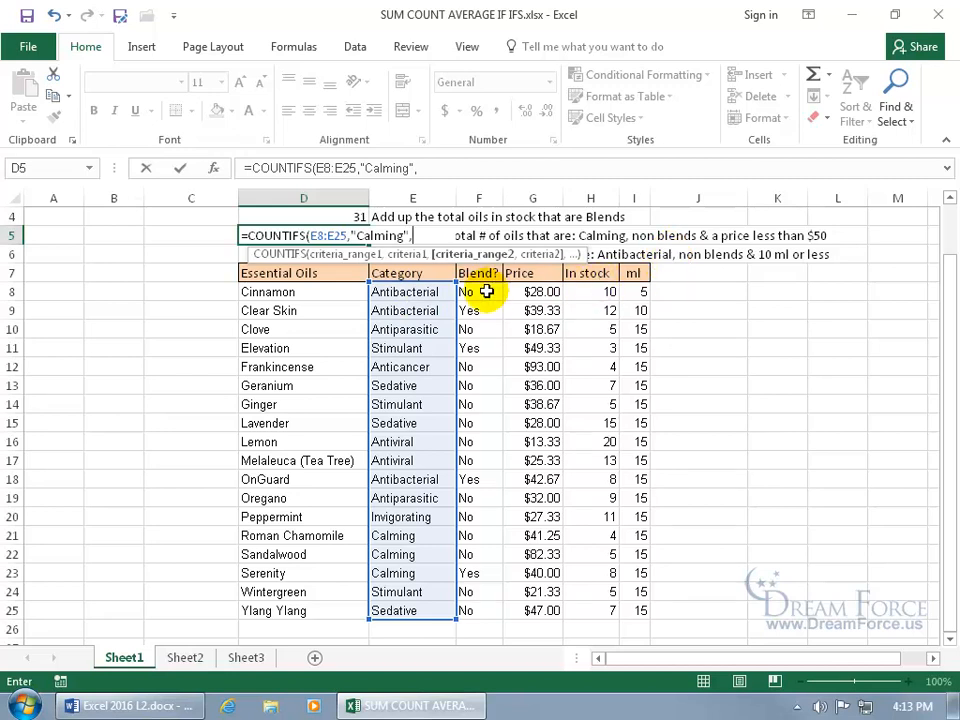
# Step: Complete the COUNTIFS formula with the Blend? range F8:F25 matching "No" and the Price range G8:G25 tested against the $50 limit
pyautogui.moveTo(486, 291); pyautogui.dragTo(491, 607)
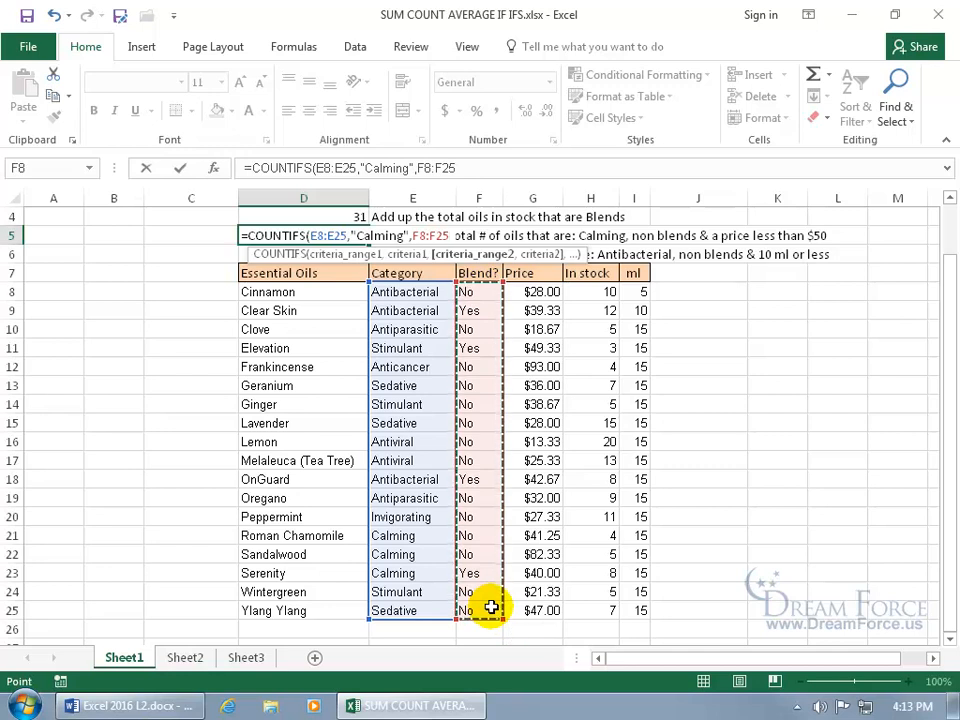
pyautogui.write(',"No"')
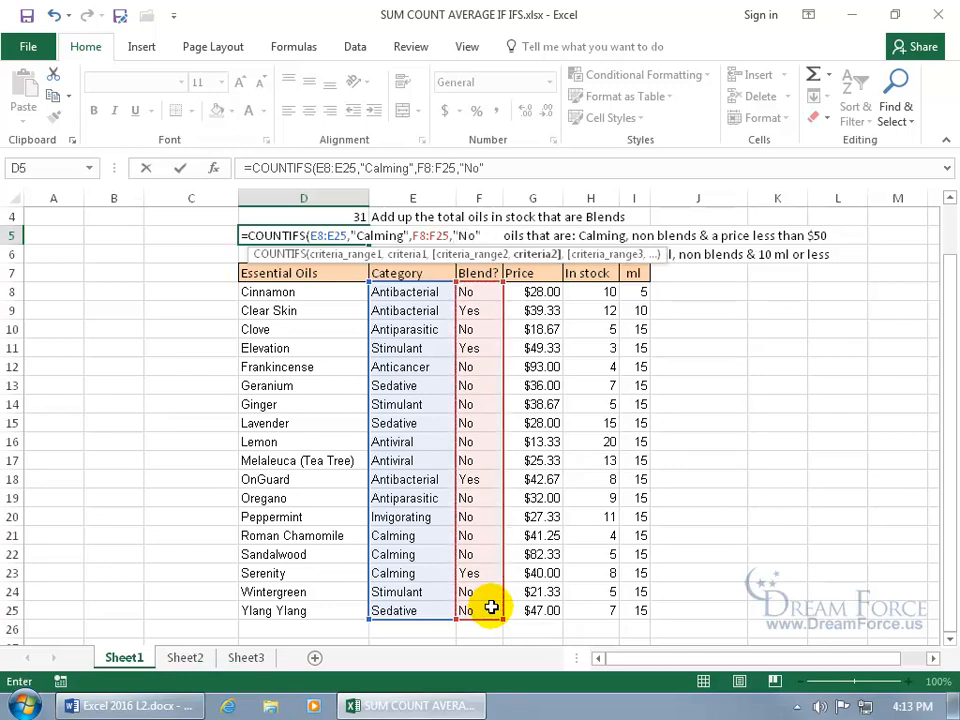
pyautogui.write(',')
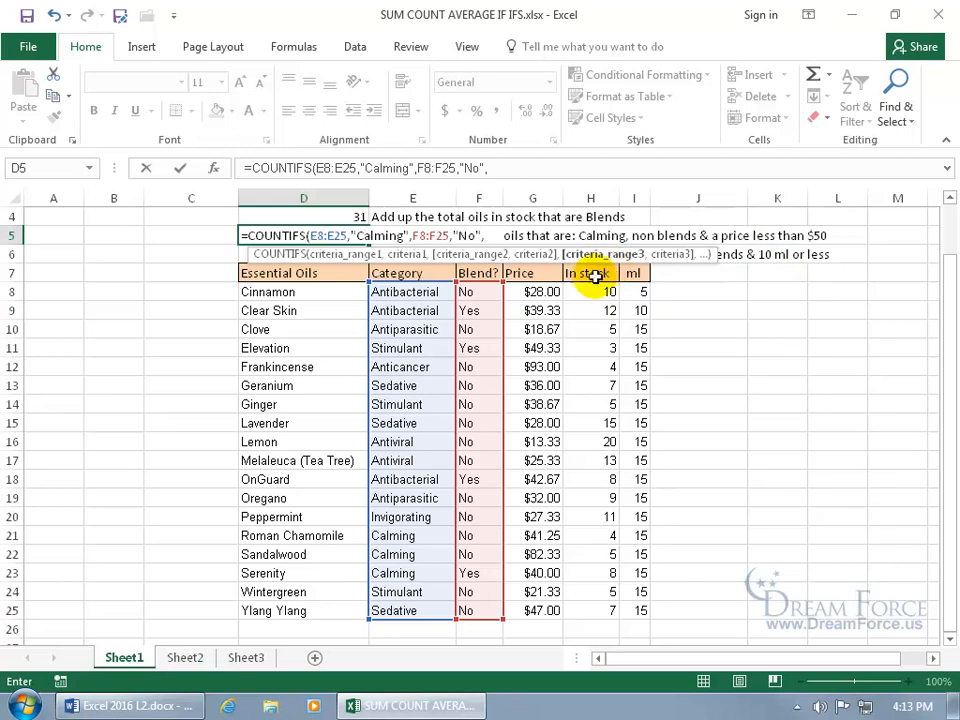
pyautogui.moveTo(543, 289); pyautogui.dragTo(542, 606)
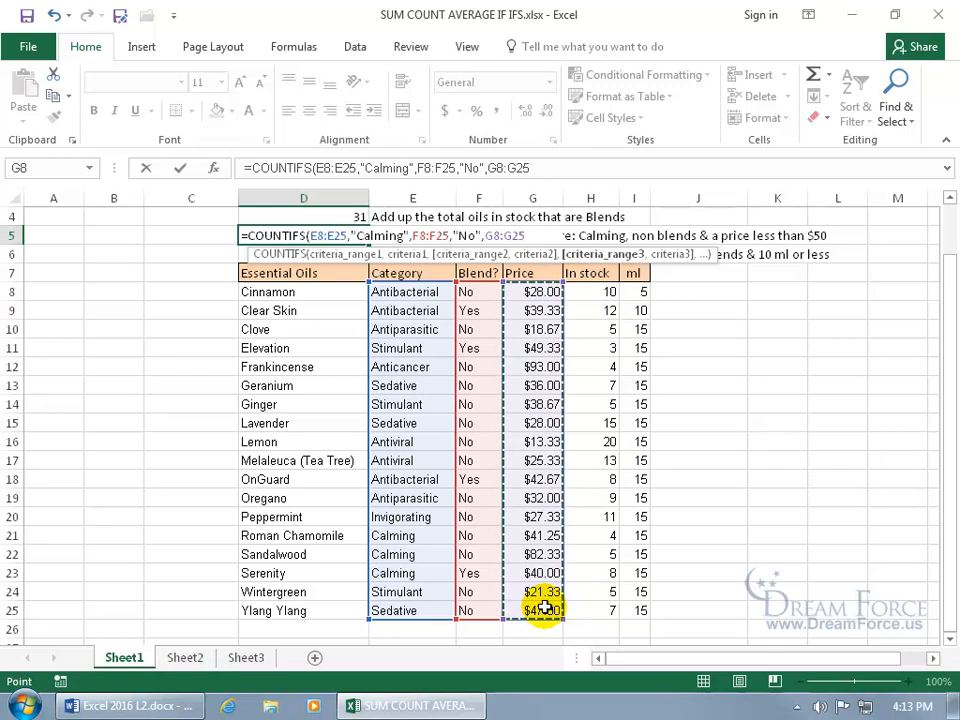
pyautogui.write(',')
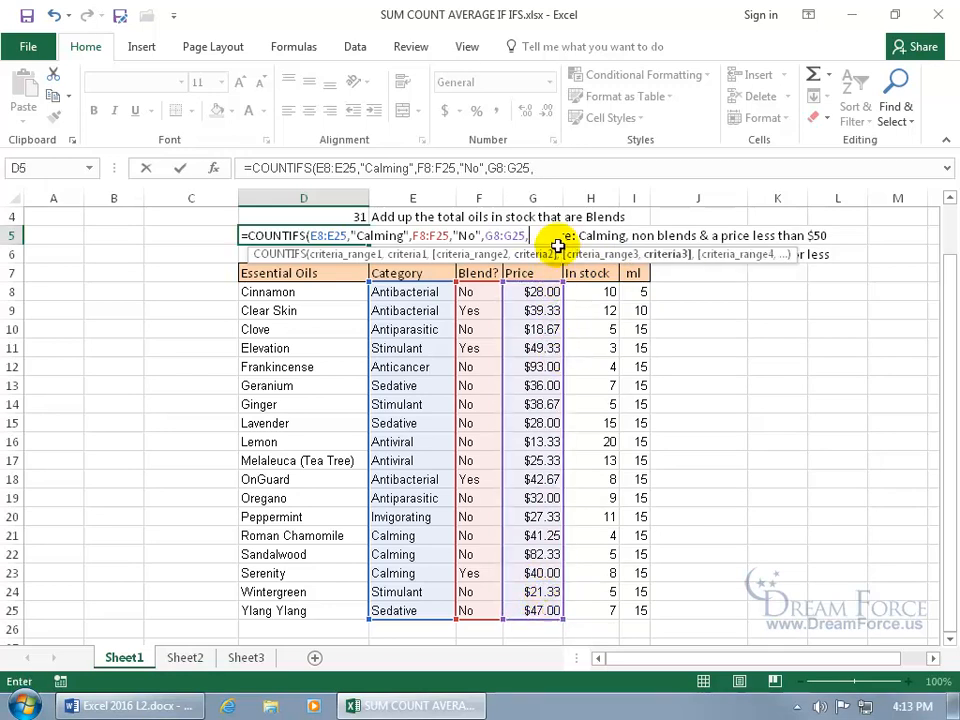
pyautogui.write('"')
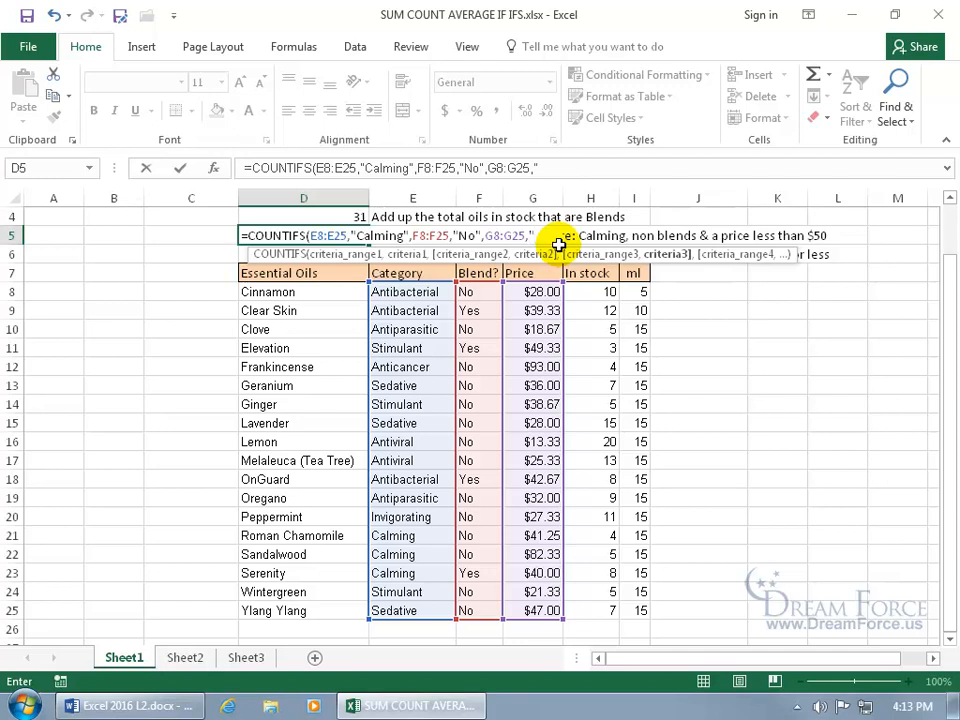
pyautogui.write('>50"')
pyautogui.press('Return')
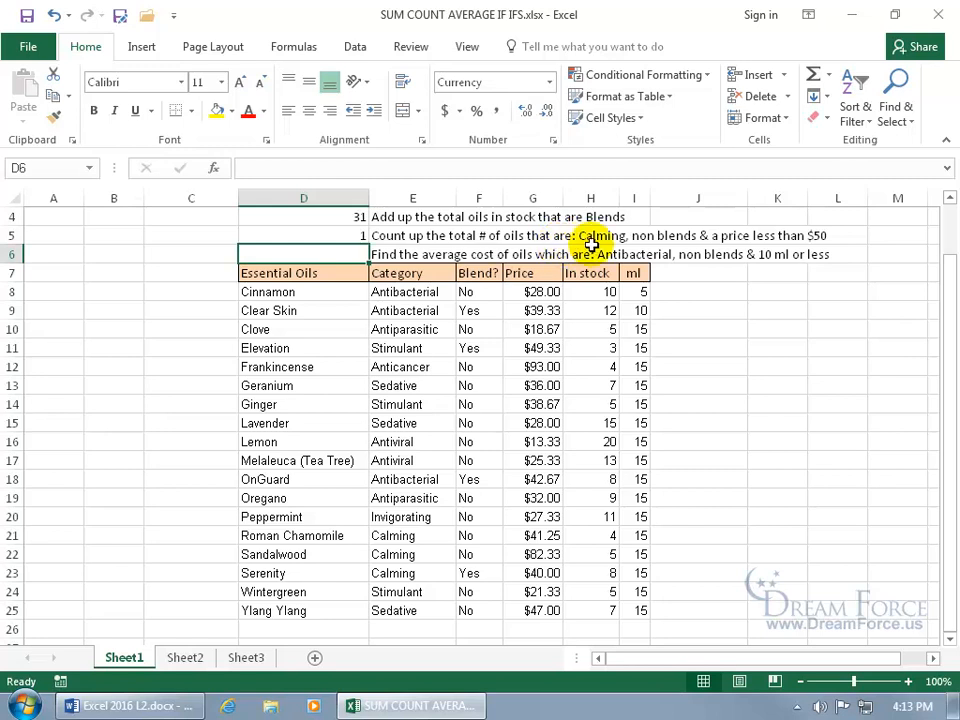
# Step: Check the COUNTIFS count by selecting the Calming categories E21:E23, the non-blend cells F21:F22 and the Roman Chamomile price
pyautogui.moveTo(414, 537); pyautogui.dragTo(418, 568)
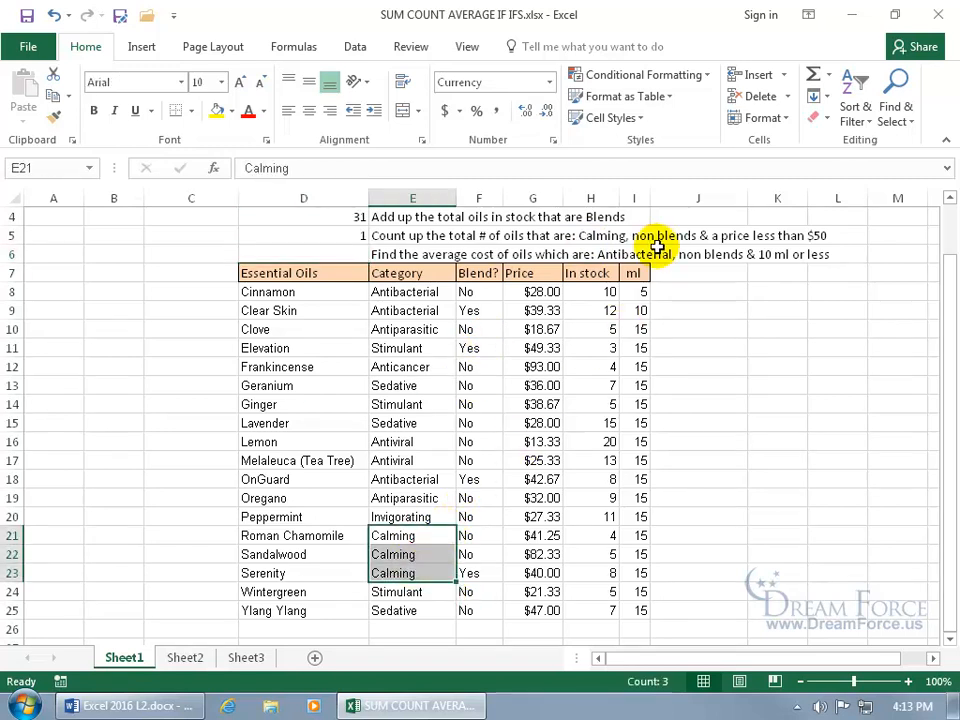
pyautogui.moveTo(489, 536); pyautogui.dragTo(483, 555)
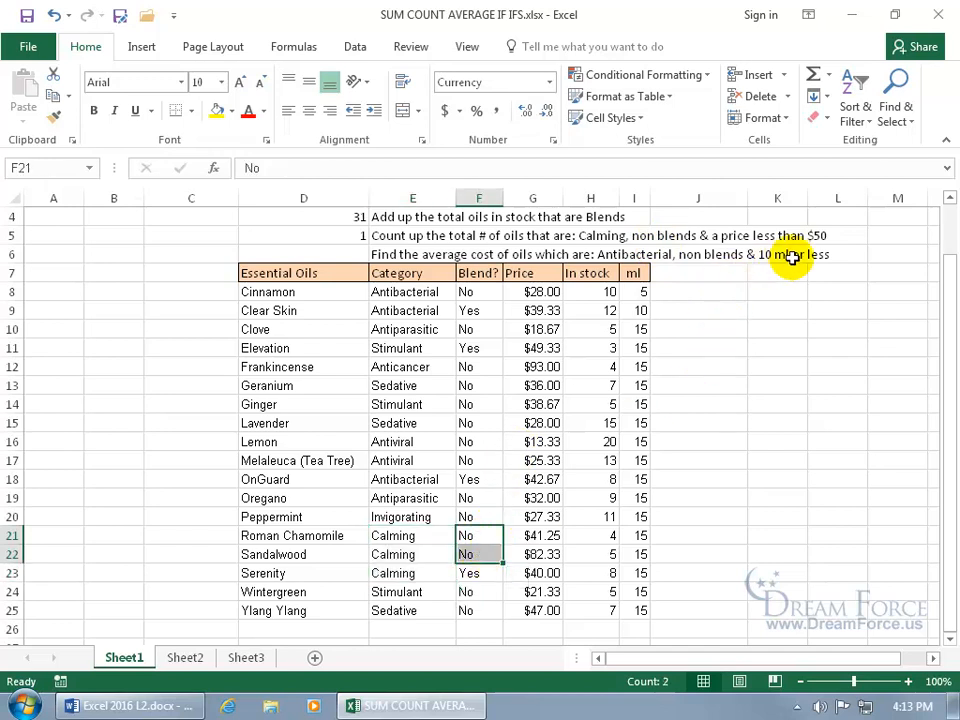
pyautogui.click(546, 536)
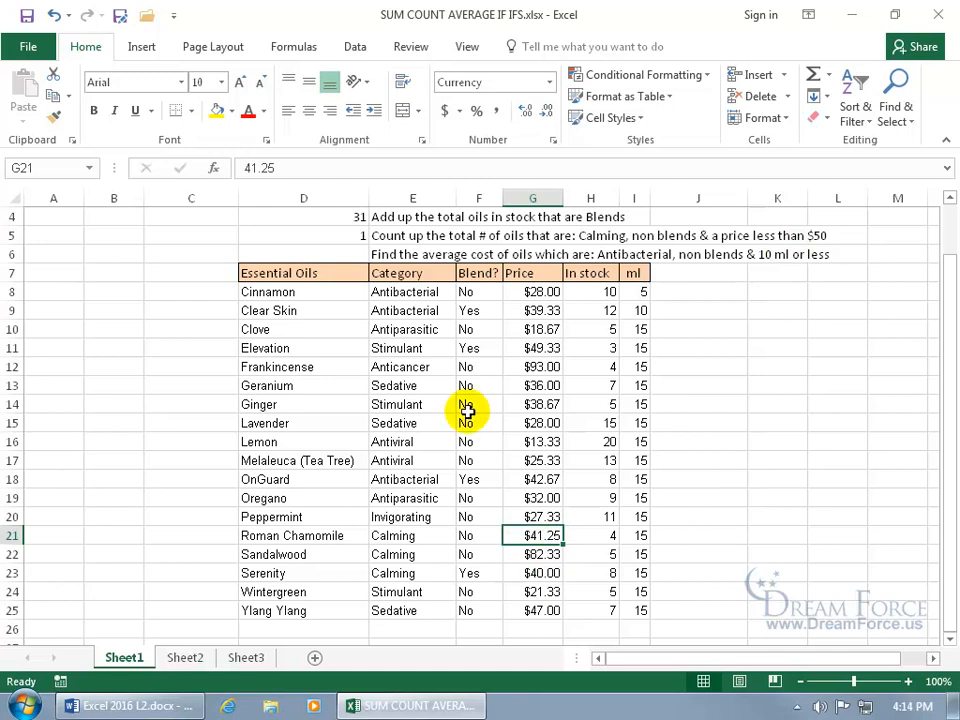
# Step: Start an AVERAGEIFS formula in D6 with the Price cells G8:G25 as the average range
pyautogui.click(345, 255)
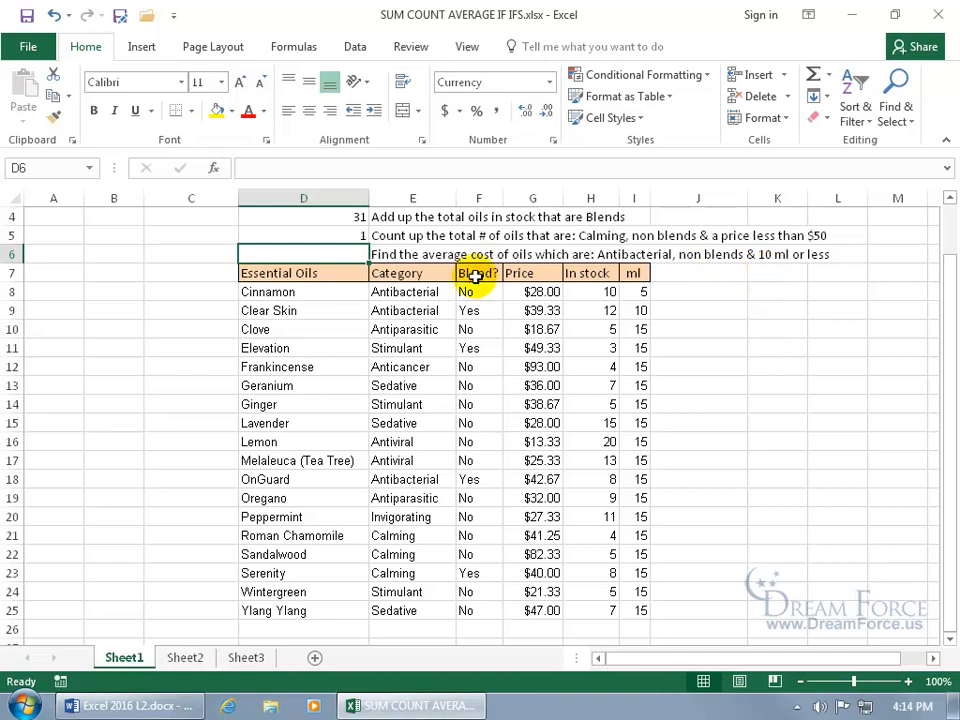
pyautogui.write('=')
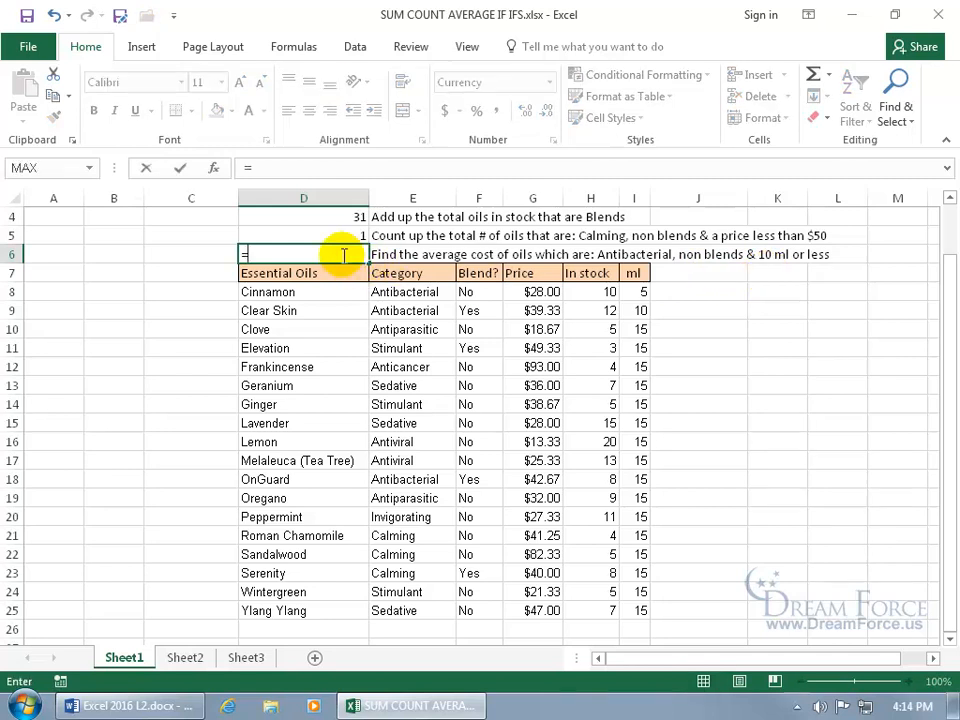
pyautogui.write('averageif')
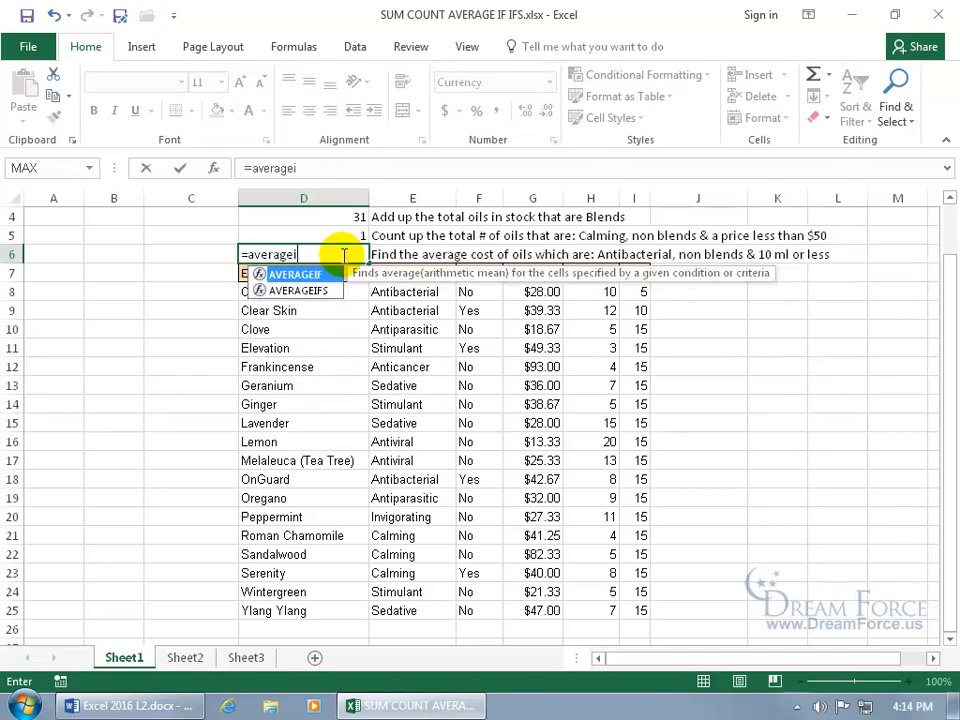
pyautogui.click(300, 290)
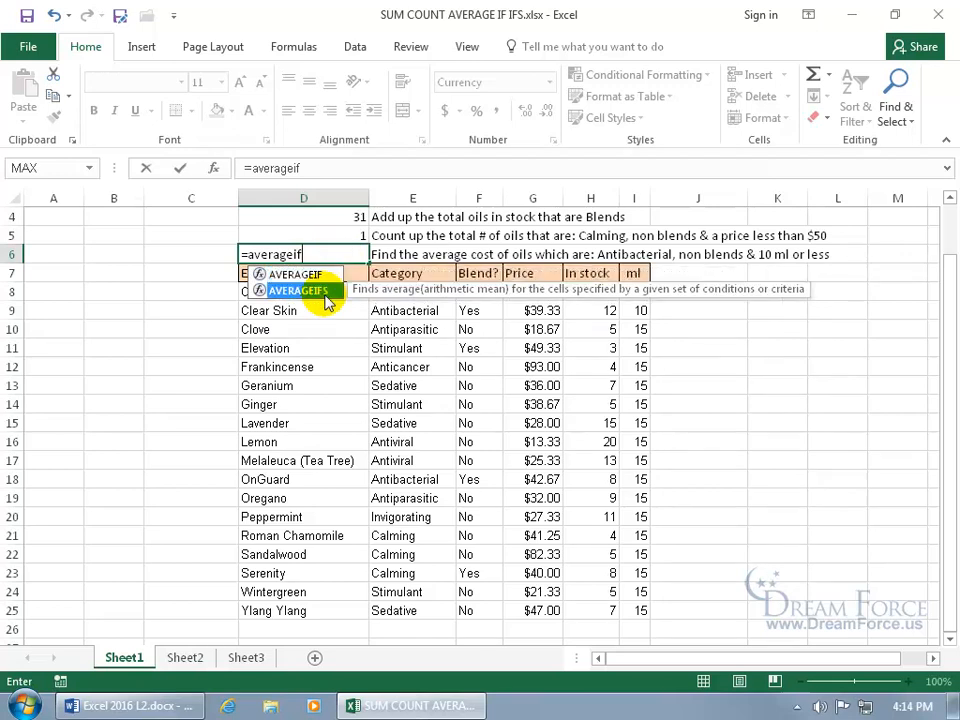
pyautogui.doubleClick(324, 292)
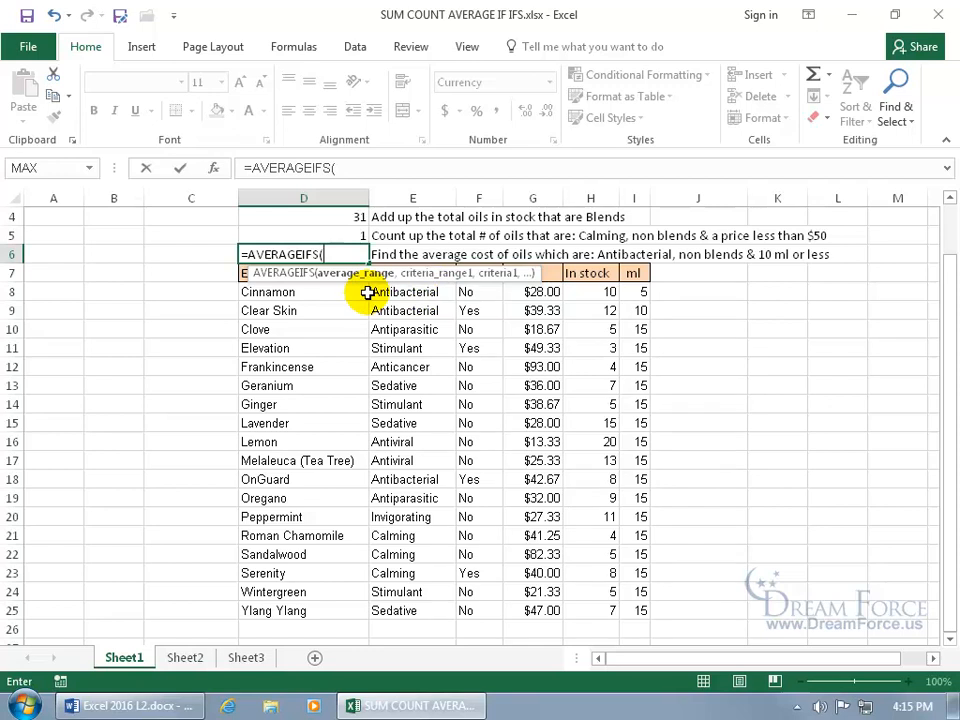
pyautogui.click(550, 291)
pyautogui.moveTo(550, 291); pyautogui.dragTo(553, 610)
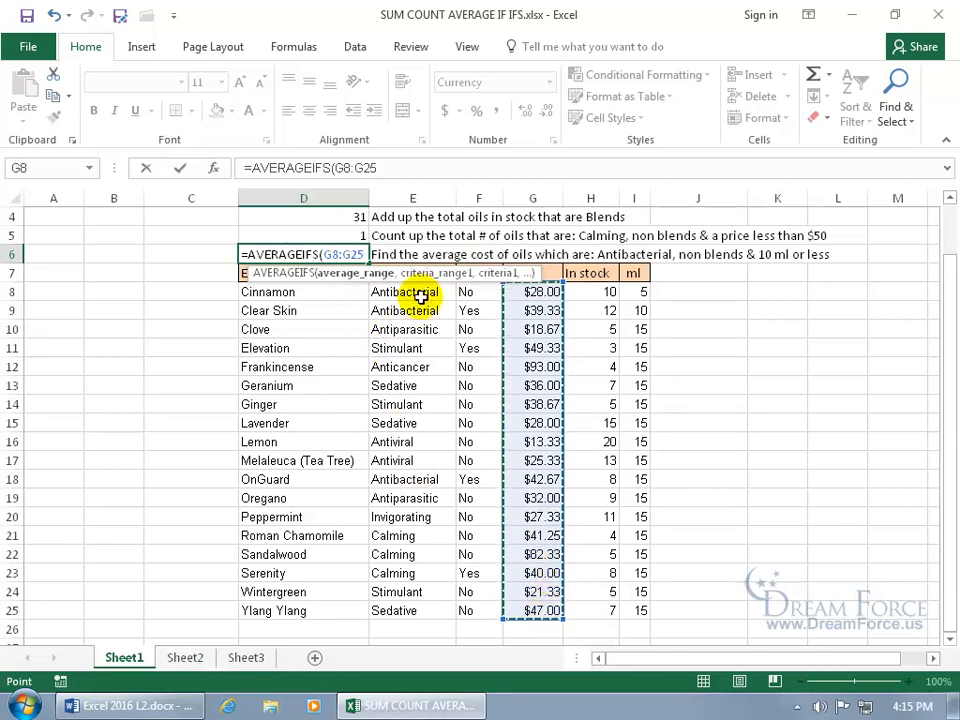
pyautogui.write(',')
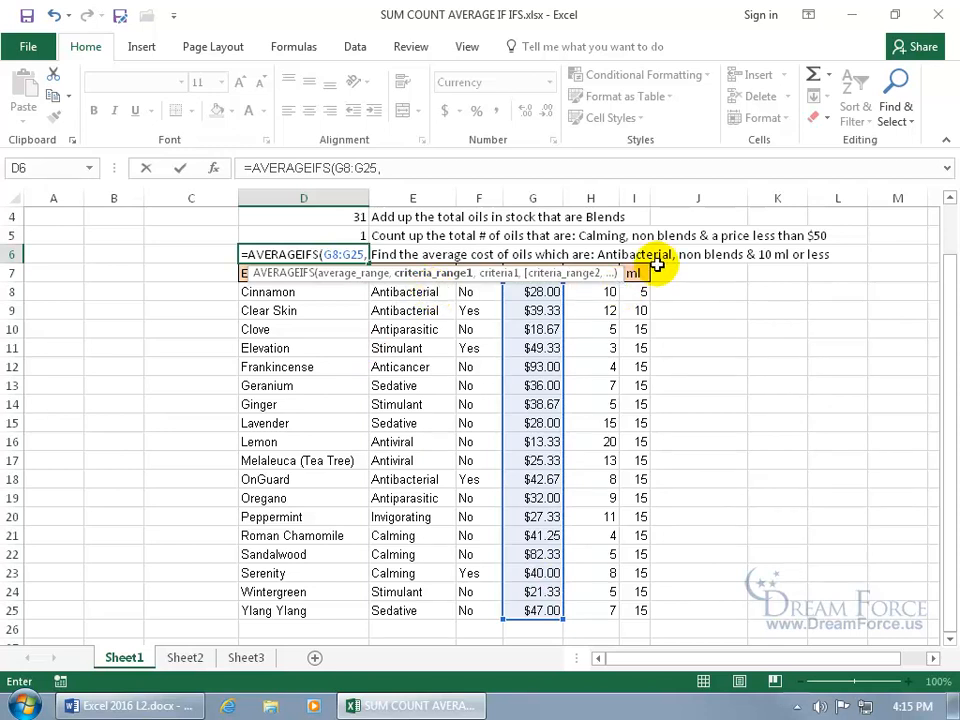
# Step: Add two criteria to the AVERAGEIFS formula: Category range E8:E25 equal to "Antibacterial" and Blend? range F8:F25 equal to "No"
pyautogui.moveTo(422, 291); pyautogui.dragTo(422, 602)
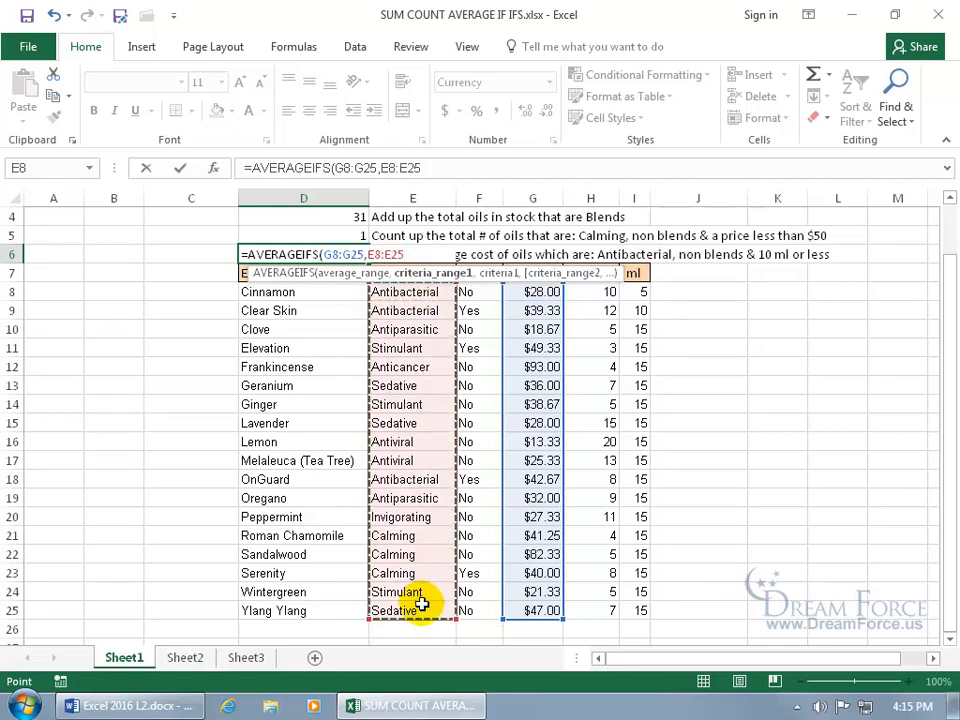
pyautogui.write(',')
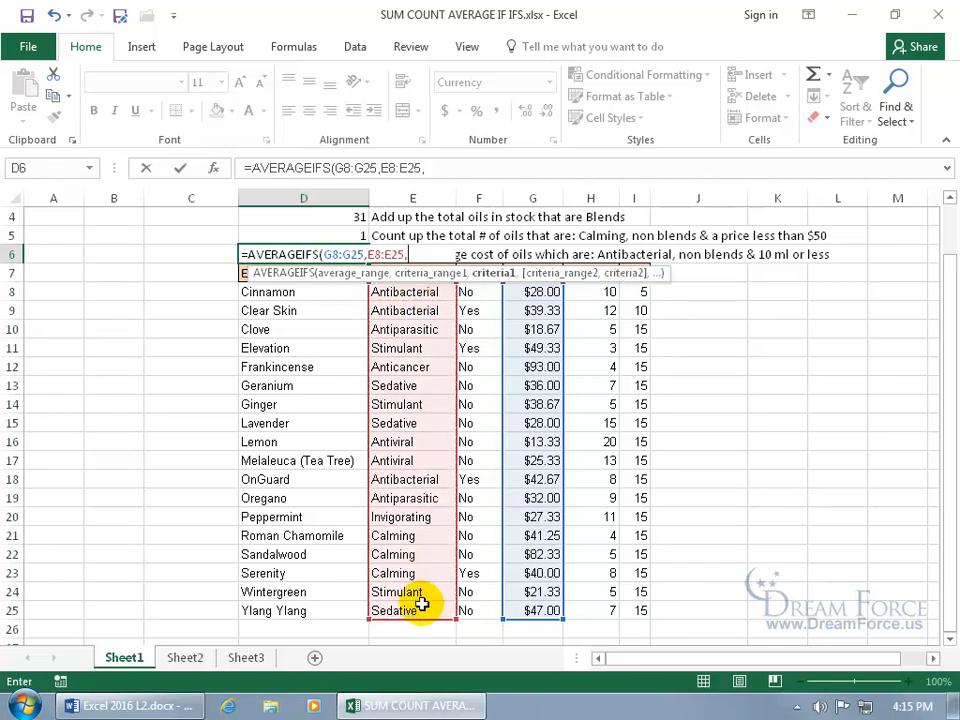
pyautogui.write('"Antibacterial"')
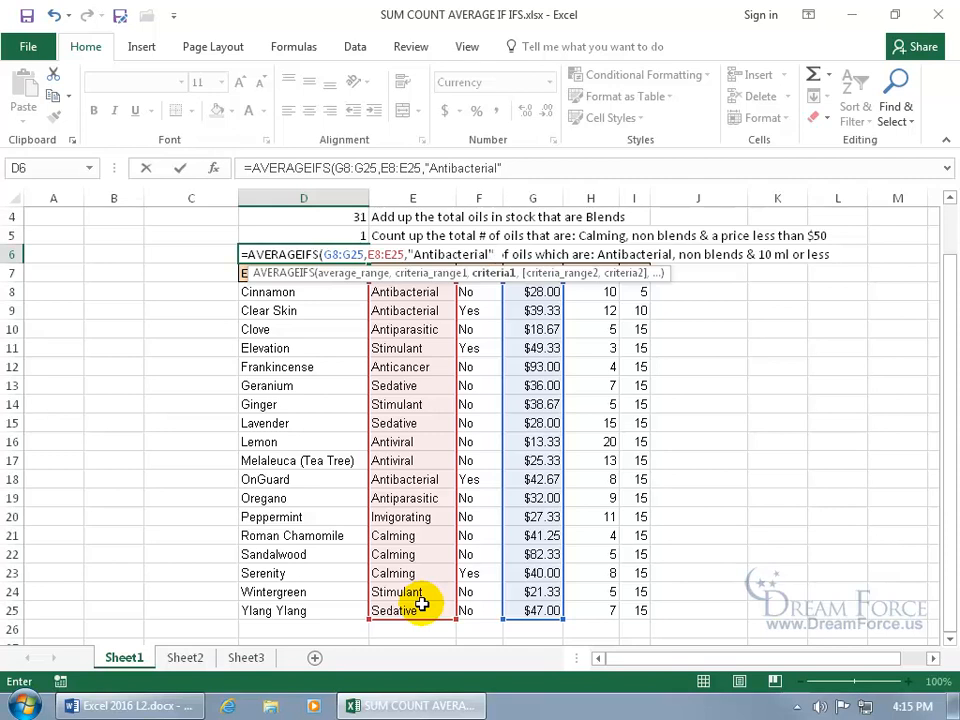
pyautogui.write(',')
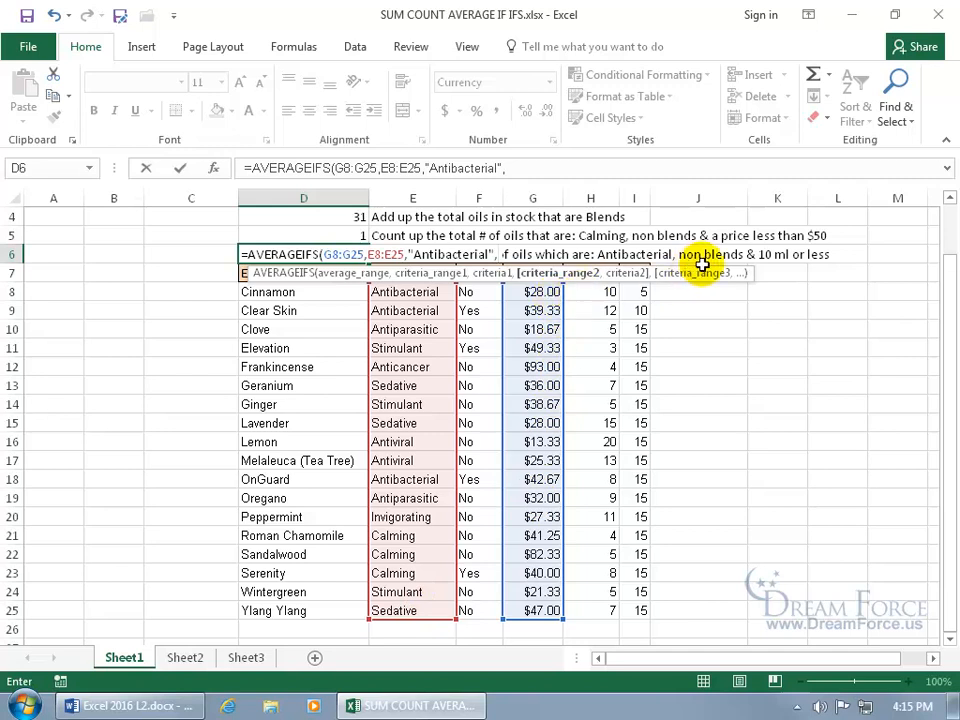
pyautogui.moveTo(479, 291); pyautogui.dragTo(478, 607)
pyautogui.write(',')
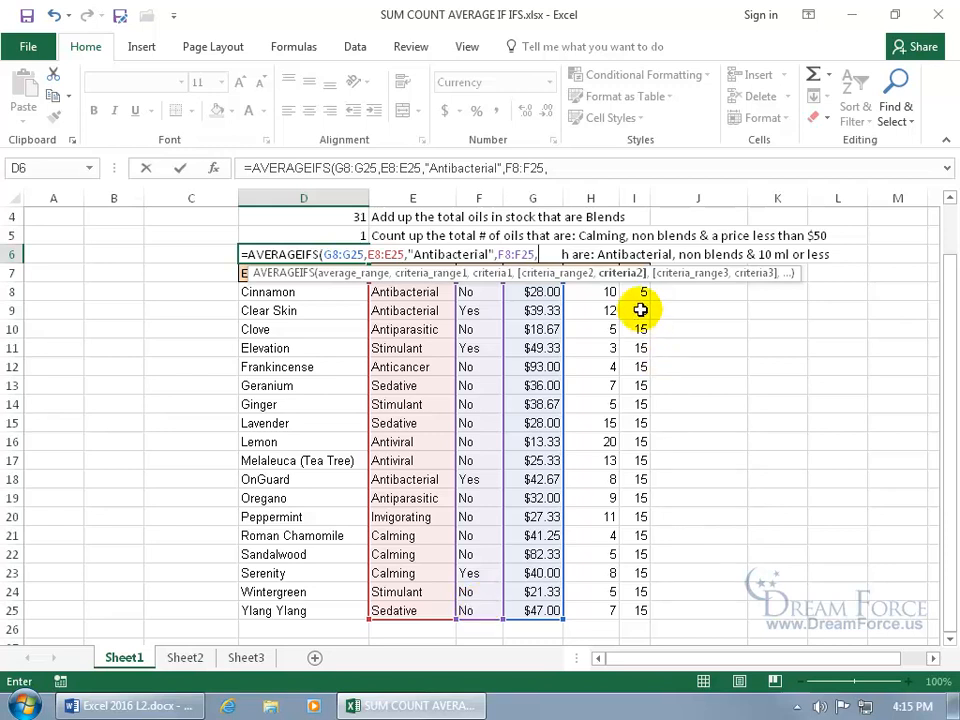
pyautogui.write('"')
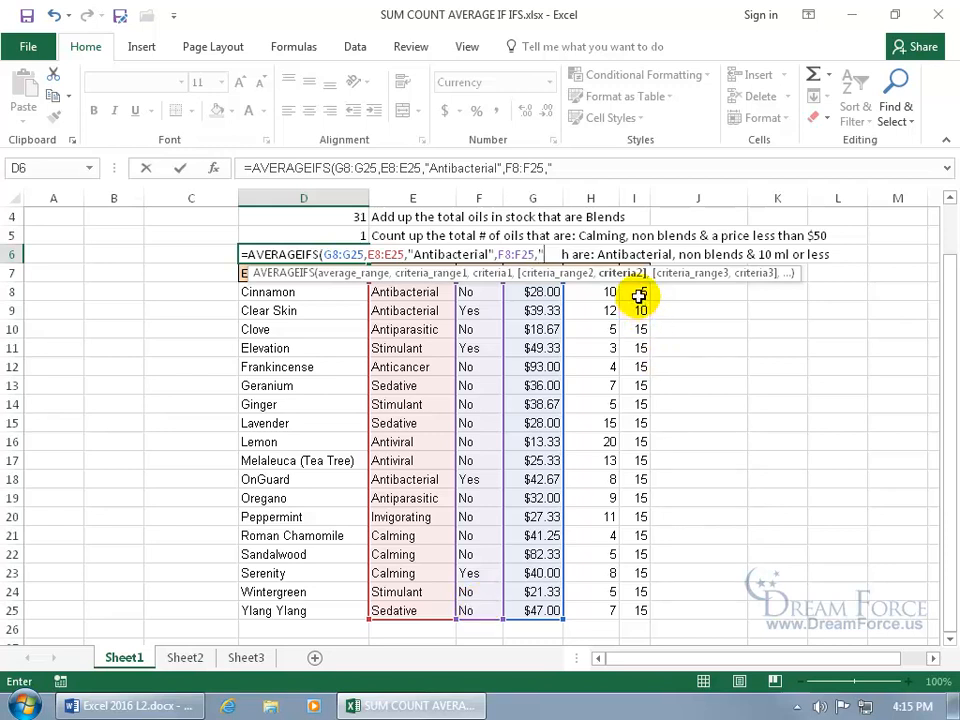
pyautogui.write('No",')
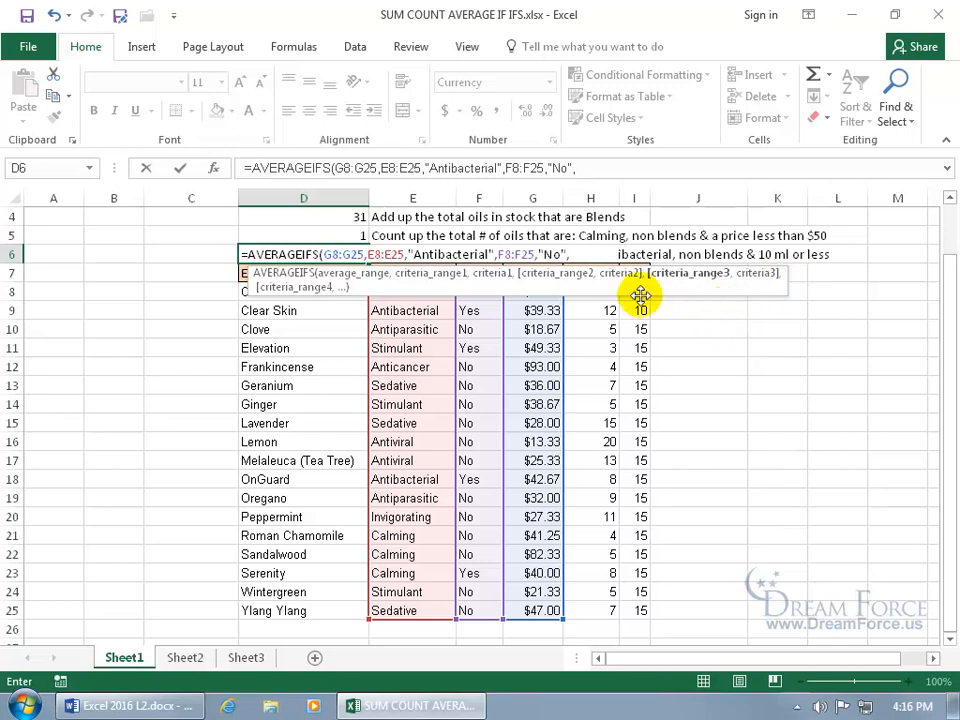
# Step: Finish the AVERAGEIFS formula in D6 with the ml range I8:I25 and the criterion "<10"
pyautogui.moveTo(636, 296); pyautogui.dragTo(631, 610)
pyautogui.write(',')
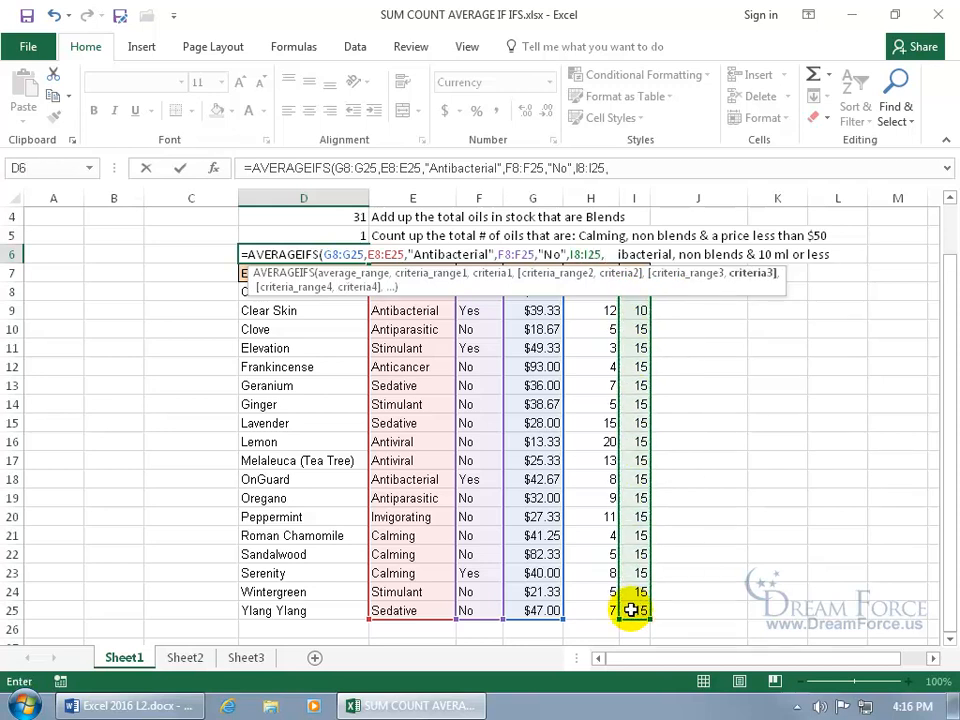
pyautogui.write('"<10)')
pyautogui.click(610, 254)
pyautogui.write('<10')
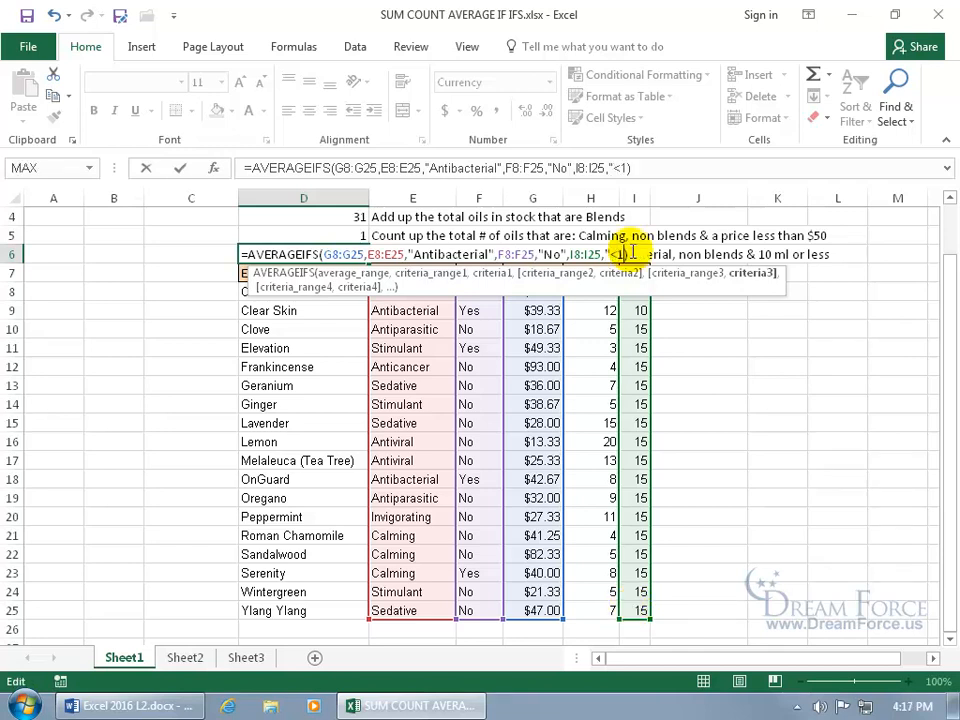
pyautogui.write('"')
pyautogui.press('Return')
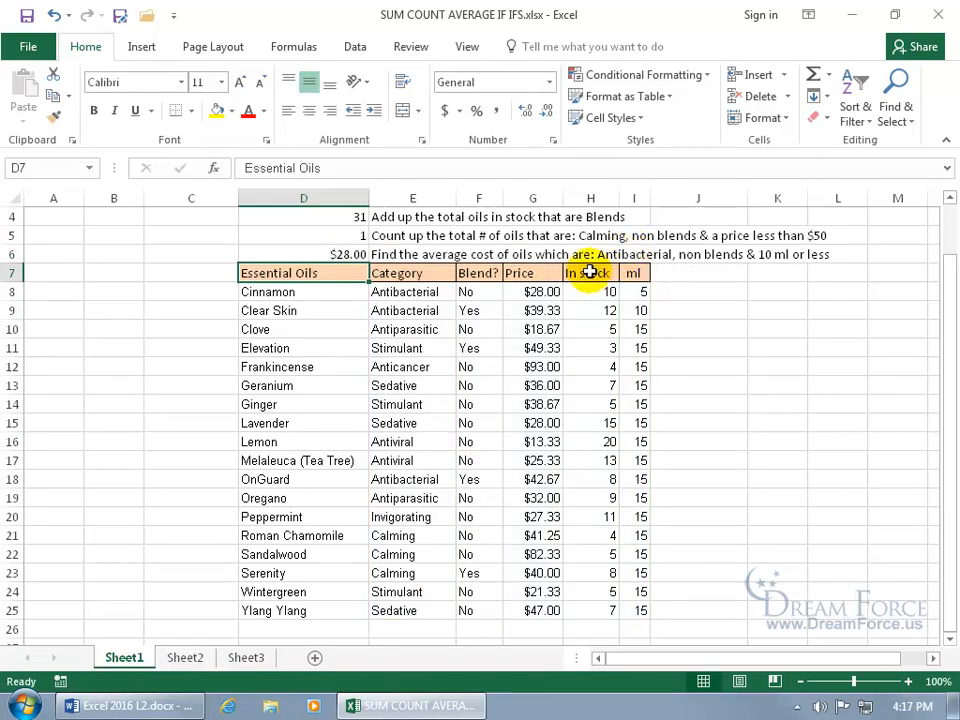
# Step: Check the AVERAGEIFS result by selecting the Antibacterial categories E8:E9 and E18, Cinnamon's Blend? cell F8 and its ml cell I8
pyautogui.click(432, 291)
pyautogui.moveTo(432, 291); pyautogui.dragTo(428, 302)
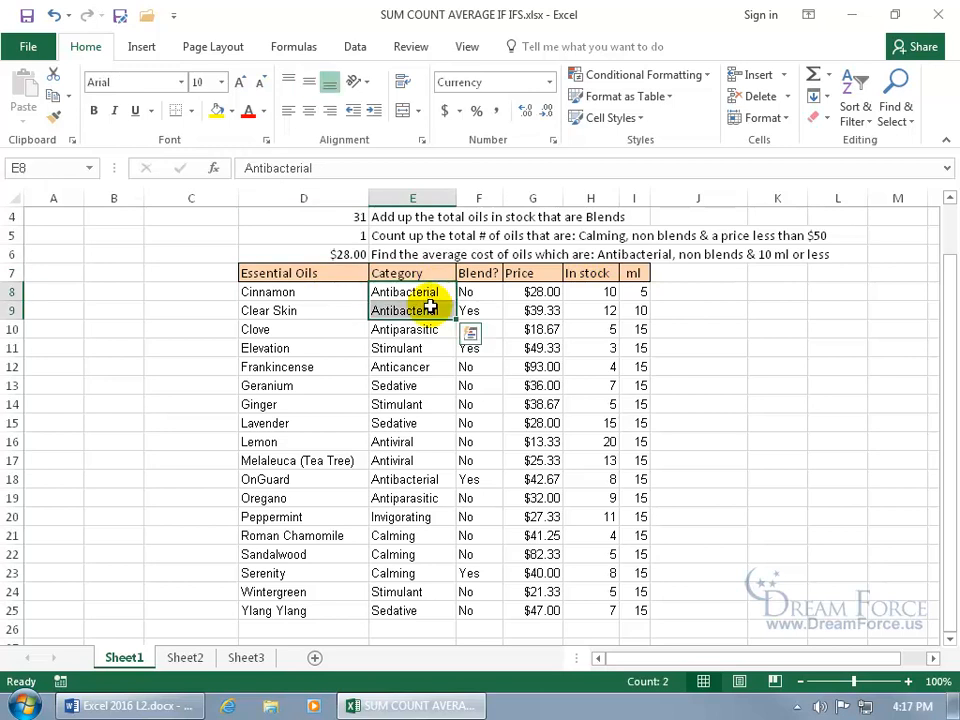
pyautogui.keyDown('ctrl'); pyautogui.click(428, 481); pyautogui.keyUp('ctrl')
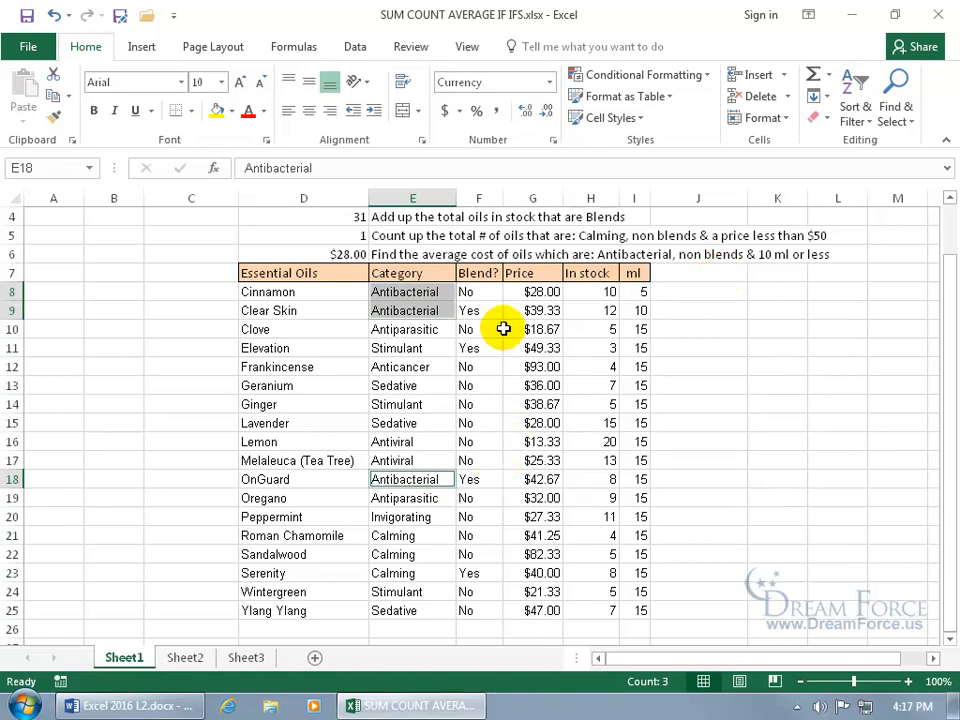
pyautogui.click(477, 291)
pyautogui.click(477, 291)
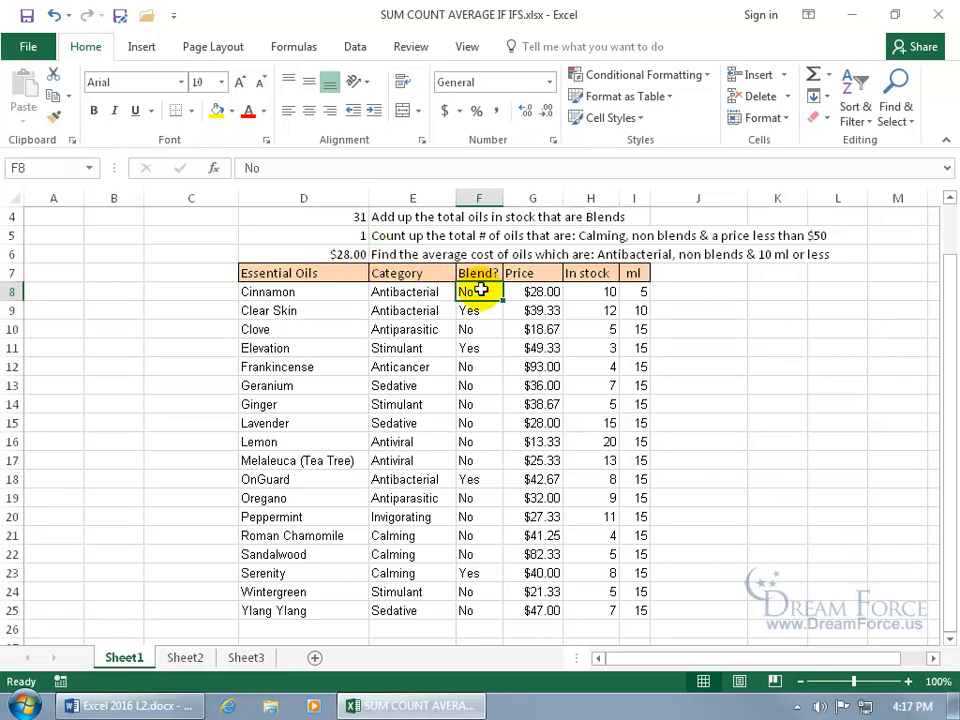
pyautogui.click(636, 291)
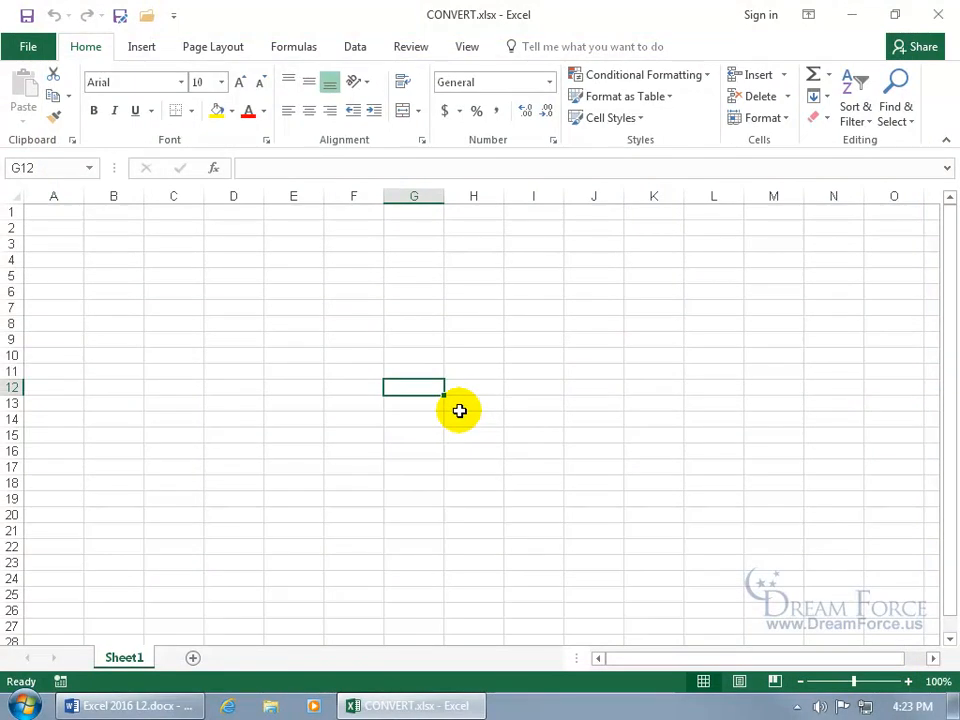
# Step: In CONVERT.xlsx, start a CONVERT formula in G12 with the number 50 and the from unit "day"
pyautogui.write('=conver')
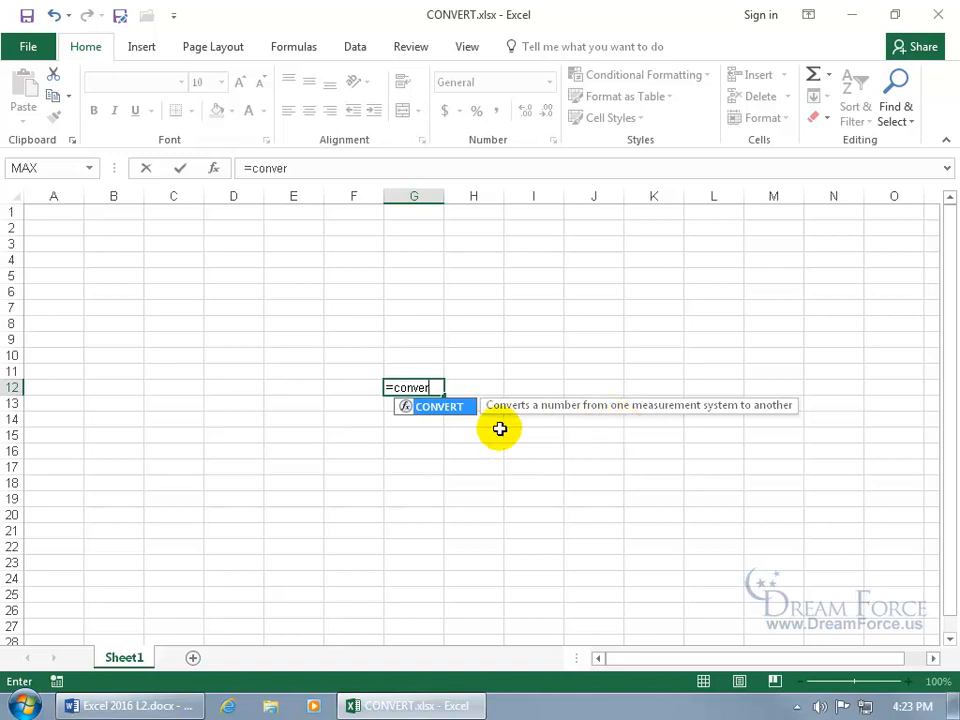
pyautogui.press('Tab')
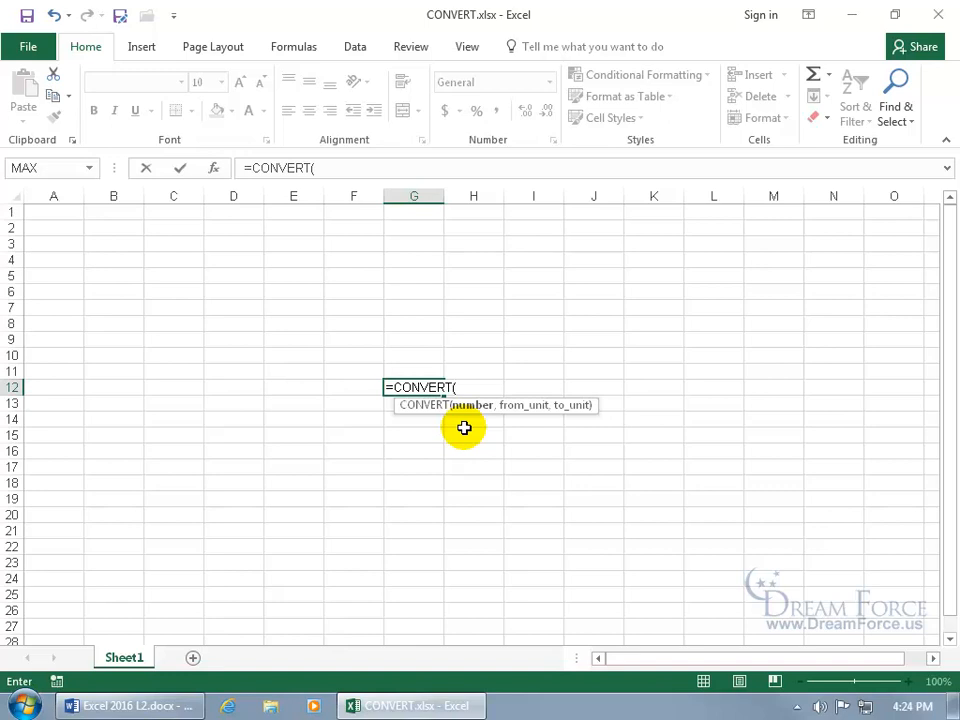
pyautogui.write('50,')
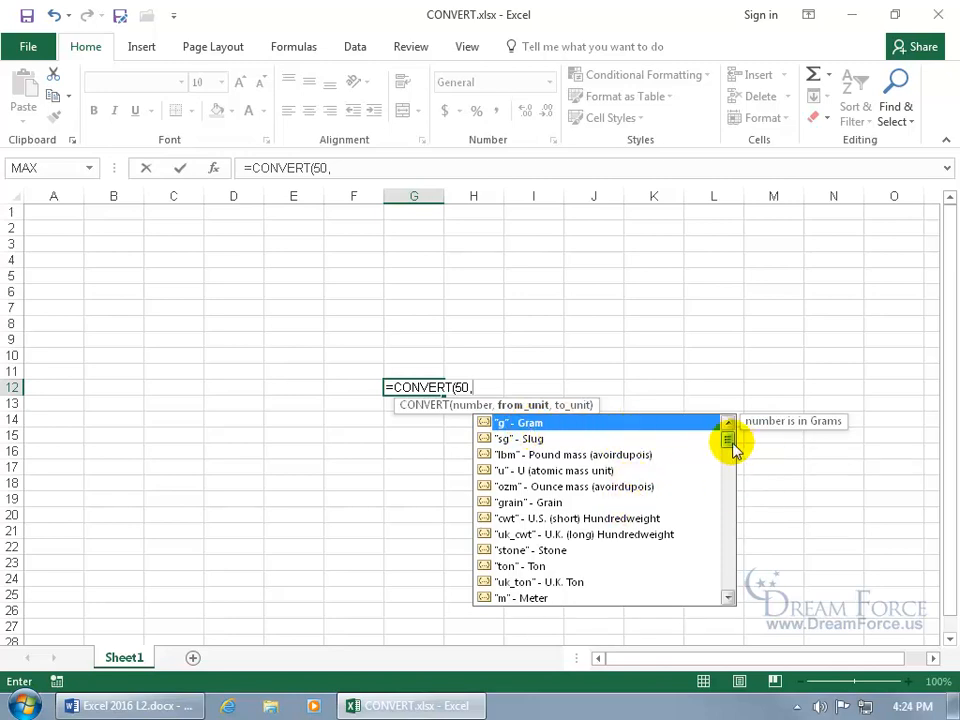
pyautogui.scroll(-2, 731, 446)
pyautogui.moveTo(728, 452); pyautogui.dragTo(729, 476)
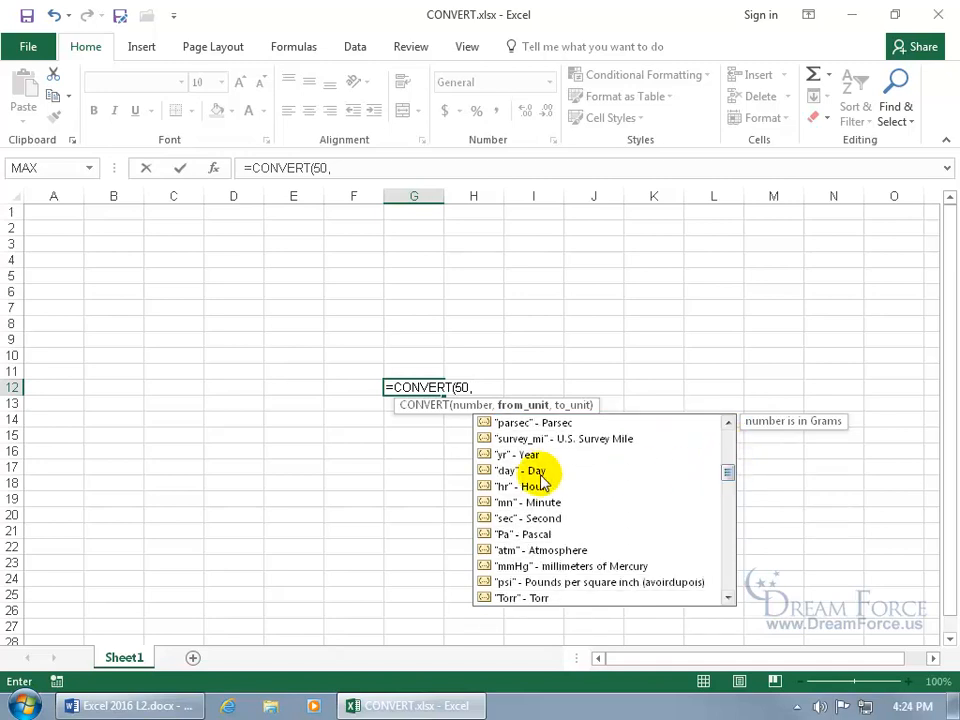
pyautogui.doubleClick(533, 471)
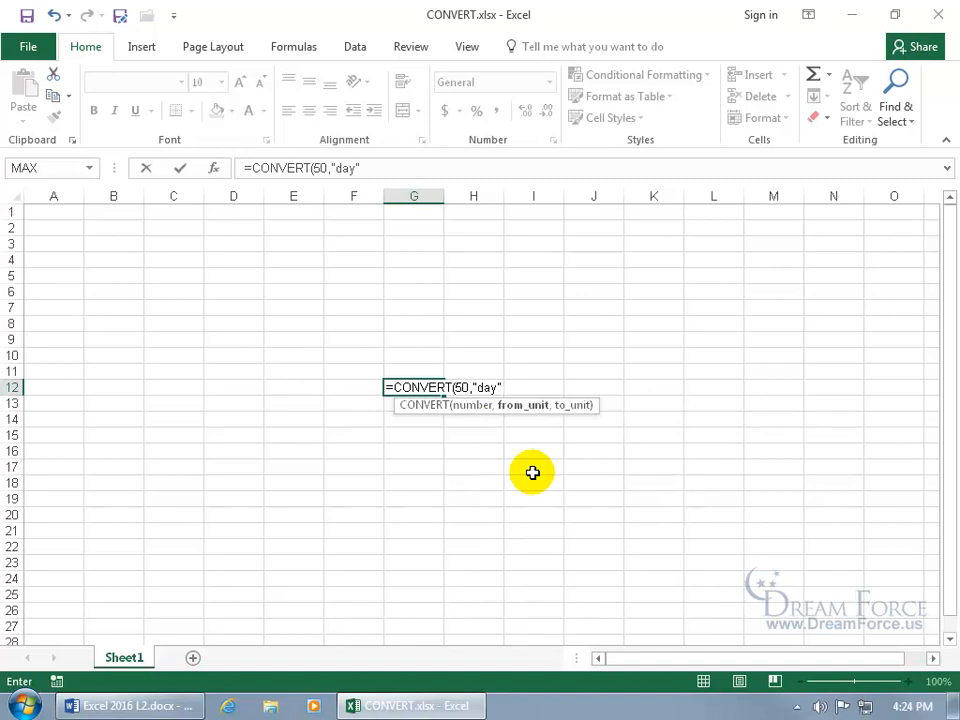
# Step: Complete the CONVERT formula in G12 with "hr" (Hour) as the unit to convert to
pyautogui.write(',')
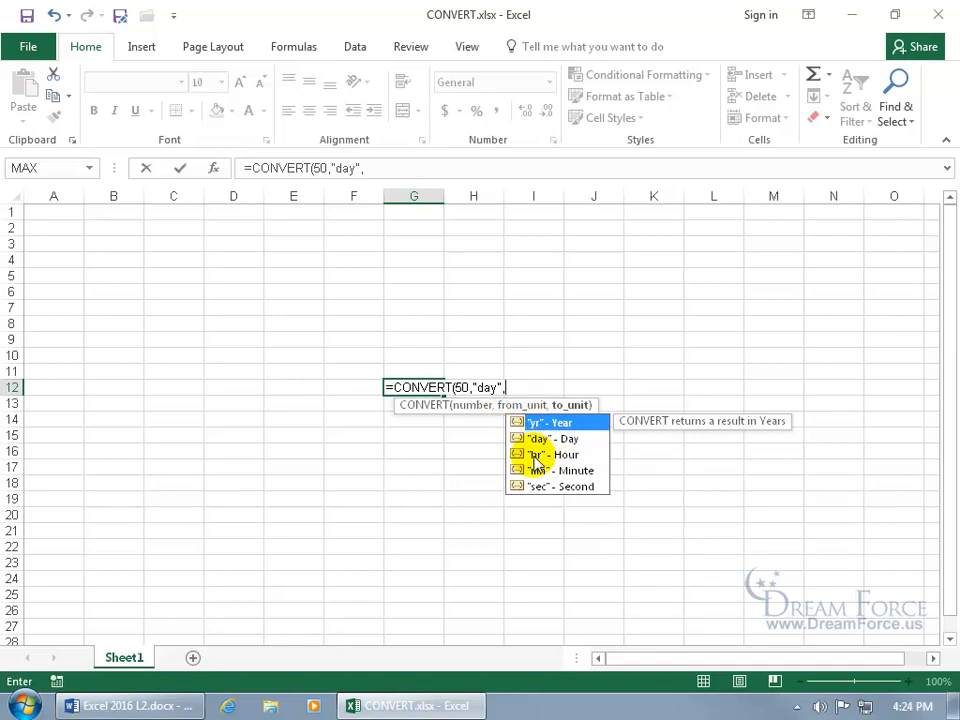
pyautogui.click(535, 458)
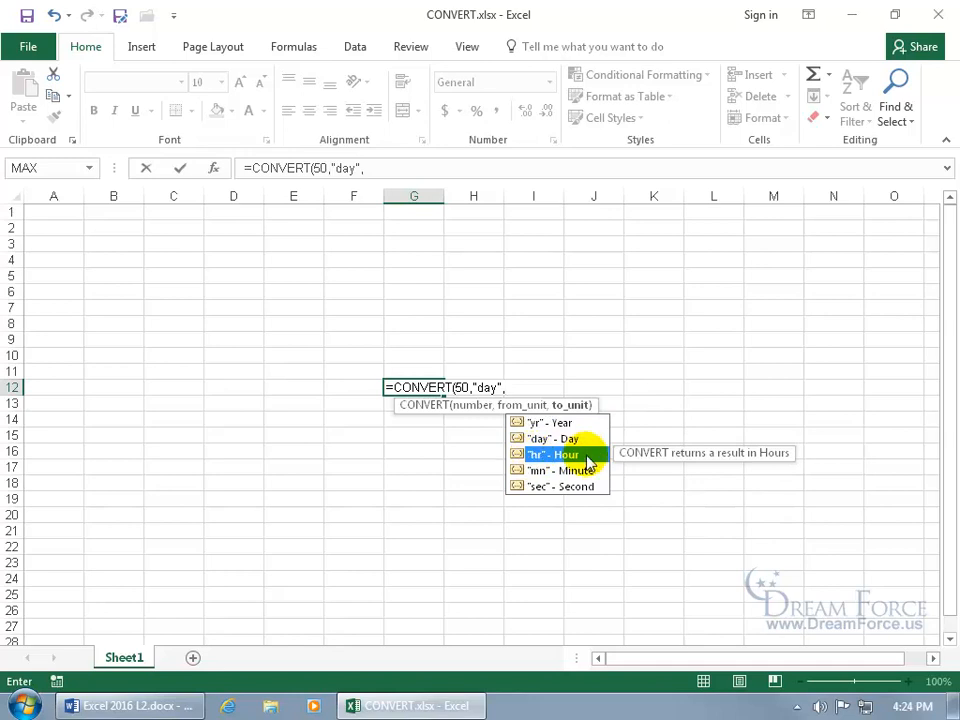
pyautogui.doubleClick(535, 458)
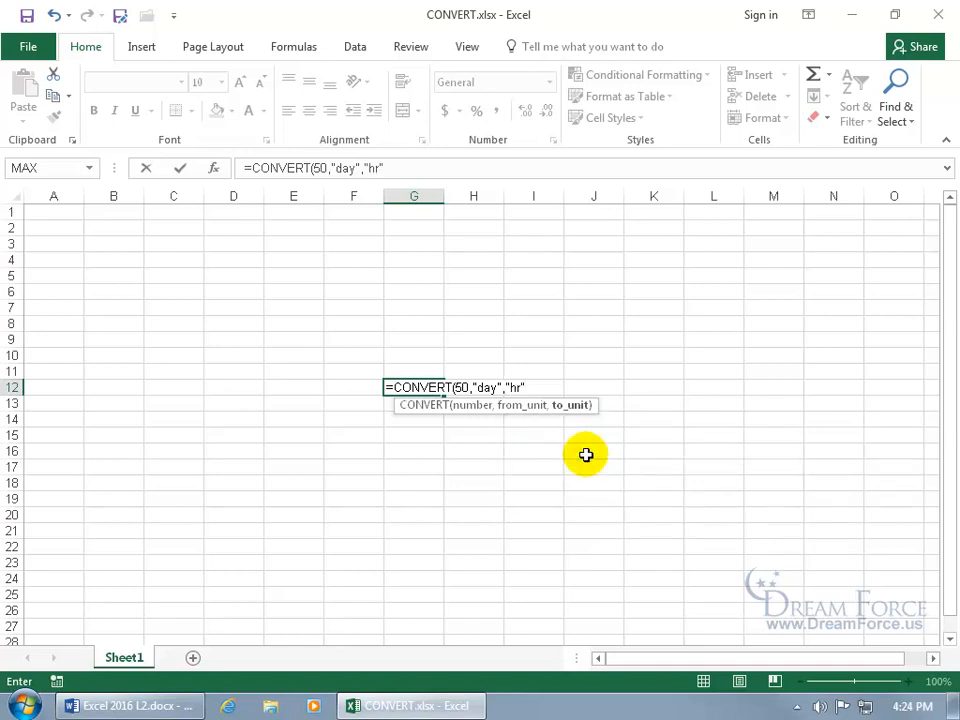
pyautogui.press('Return')
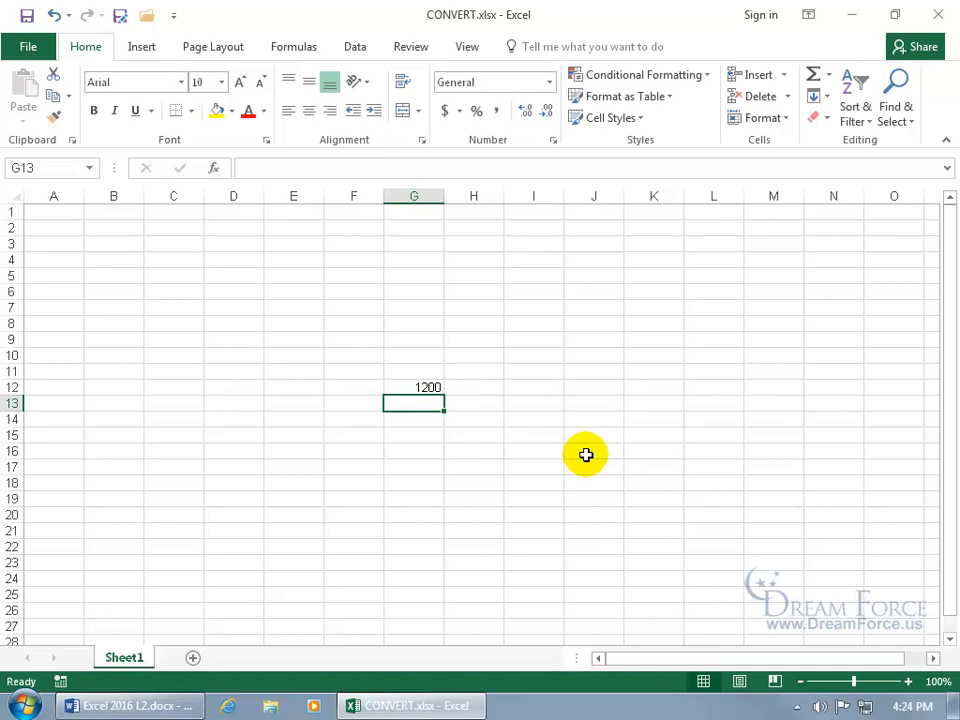
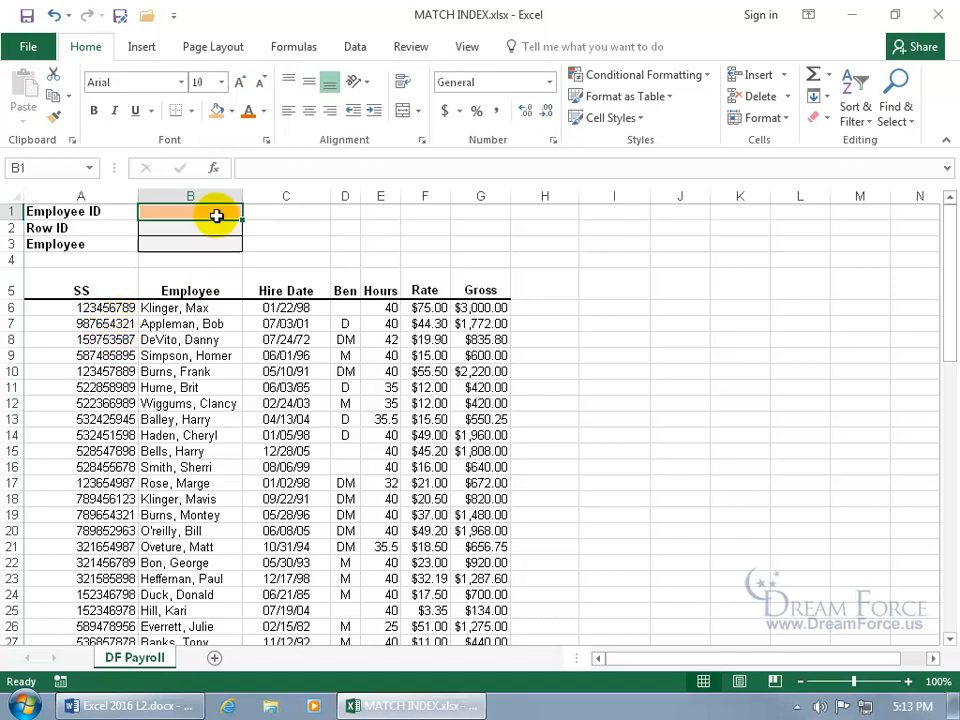
# Step: In MATCH INDEX.xlsx, enter an employee's ID number in B1 and locate the same number in the SS column
pyautogui.write('987654321')
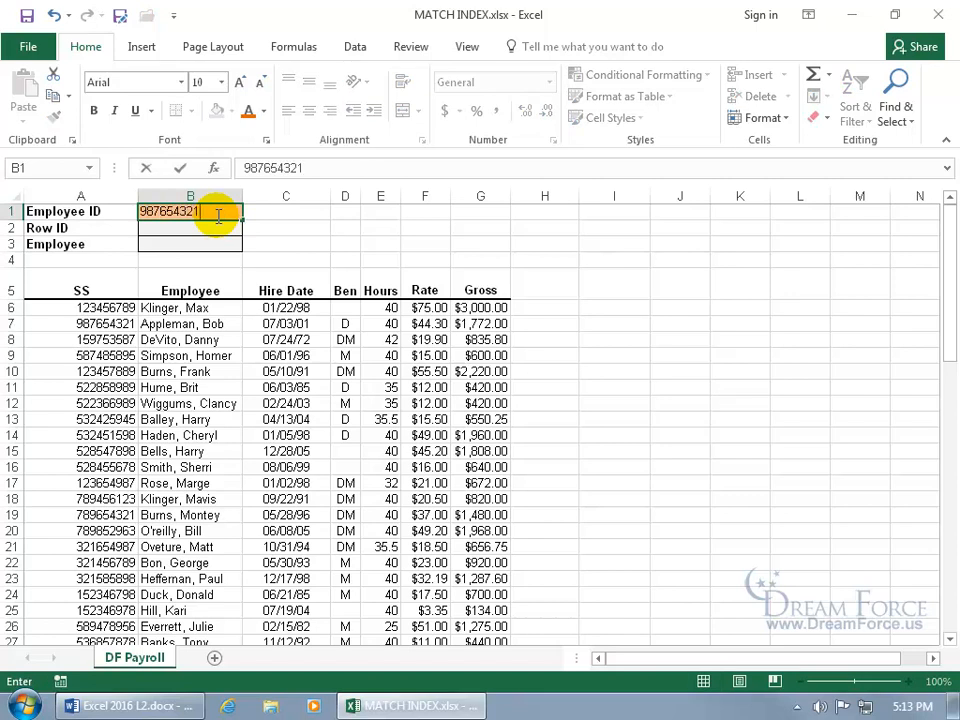
pyautogui.press('Return')
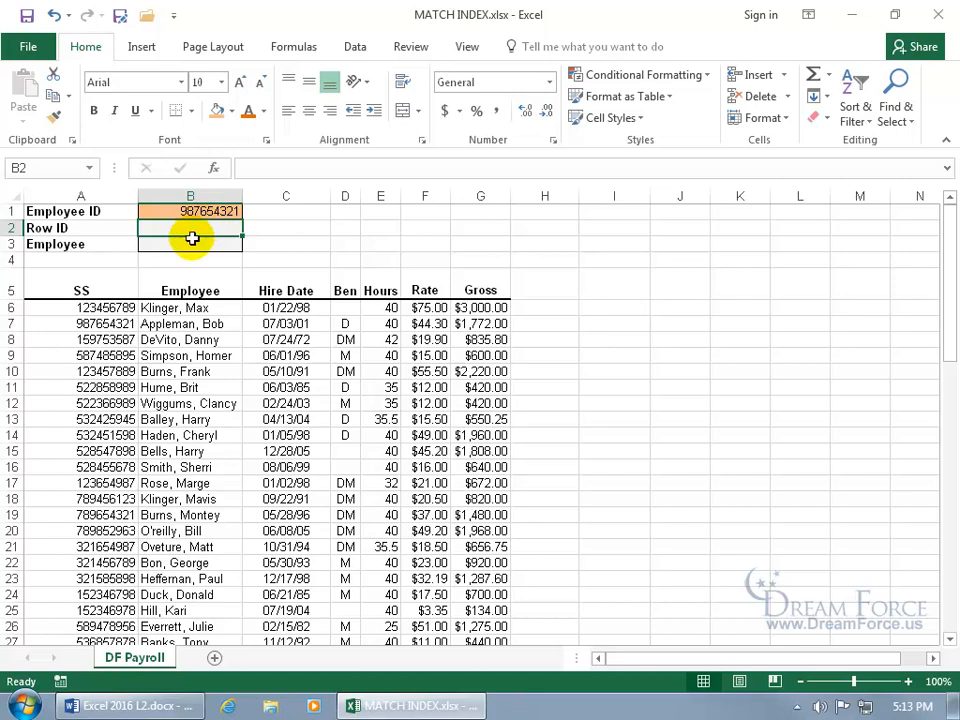
pyautogui.click(119, 293)
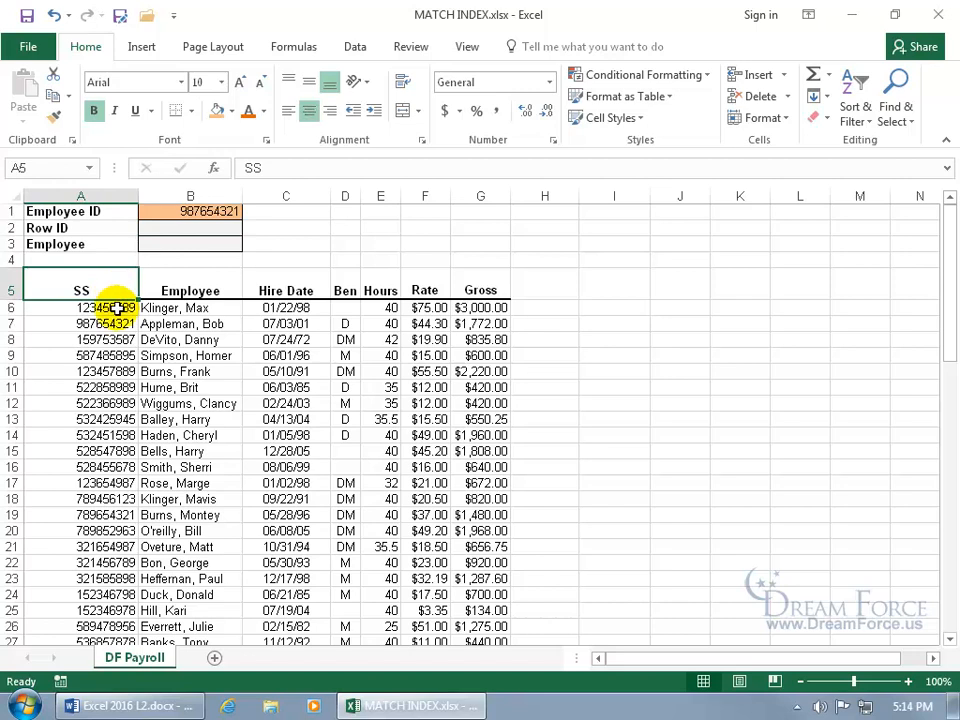
pyautogui.click(117, 308)
pyautogui.click(121, 324)
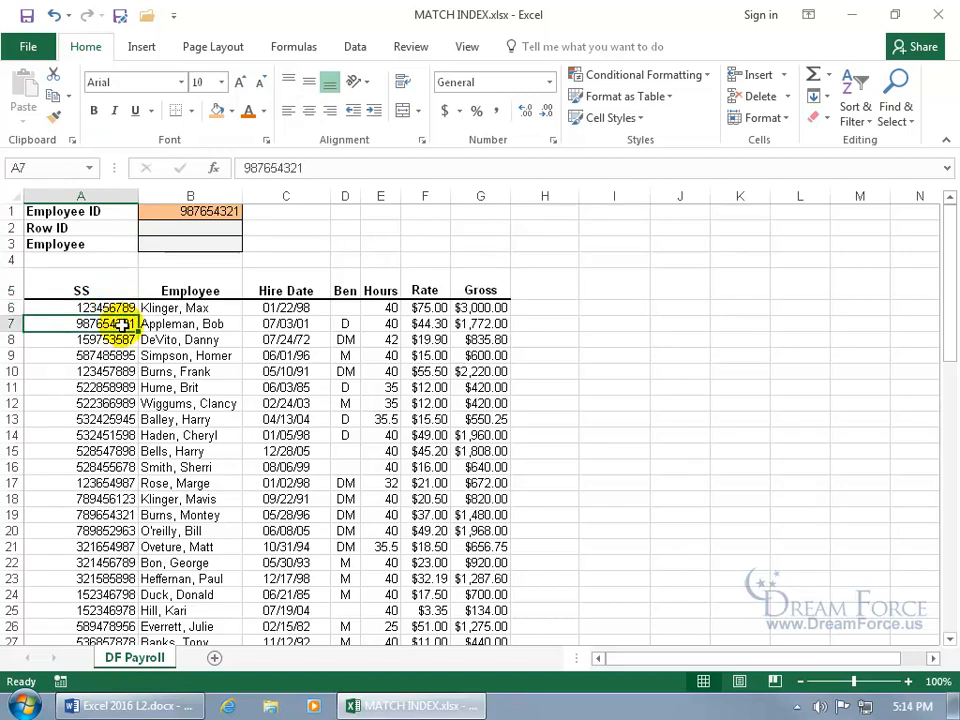
# Step: Start a MATCH formula in the Row ID cell B2 with the Employee ID cell B1 as the lookup value
pyautogui.click(204, 228)
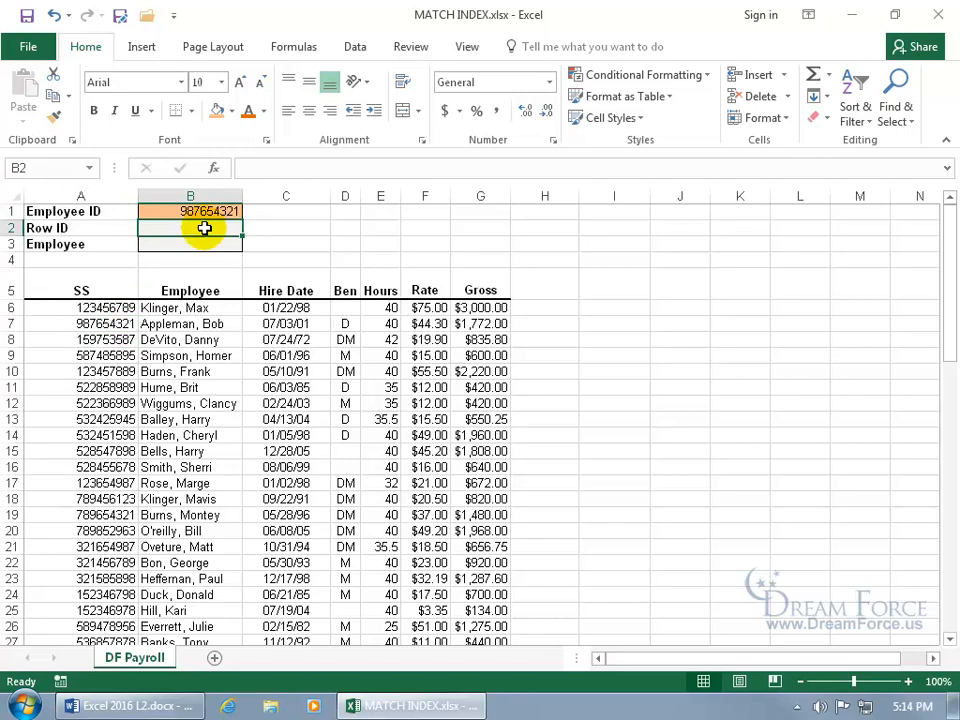
pyautogui.write('=mat')
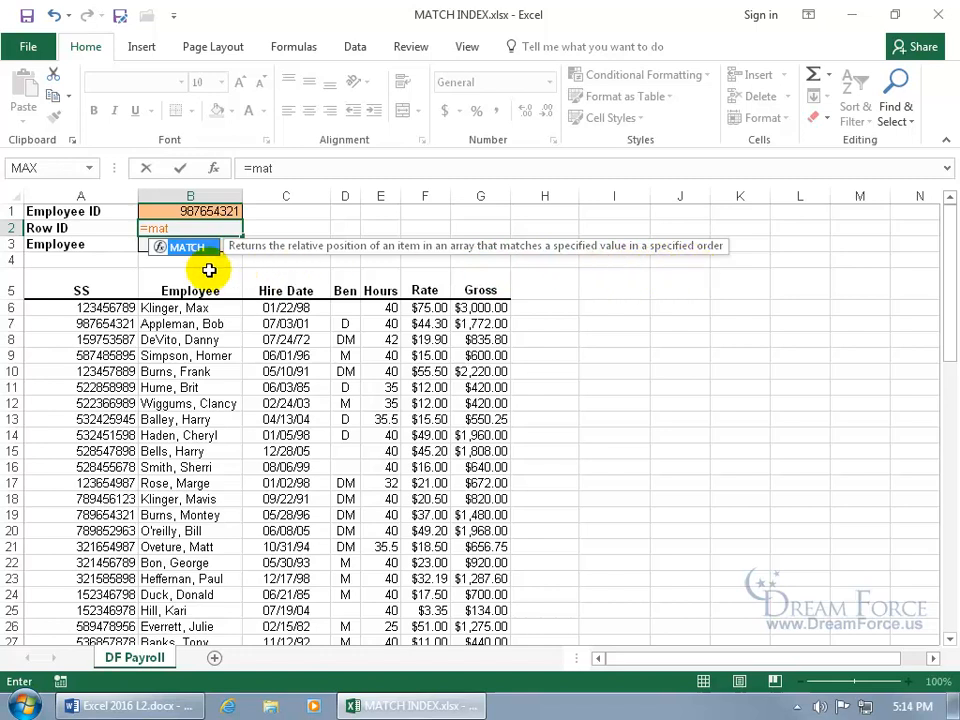
pyautogui.press('Tab')
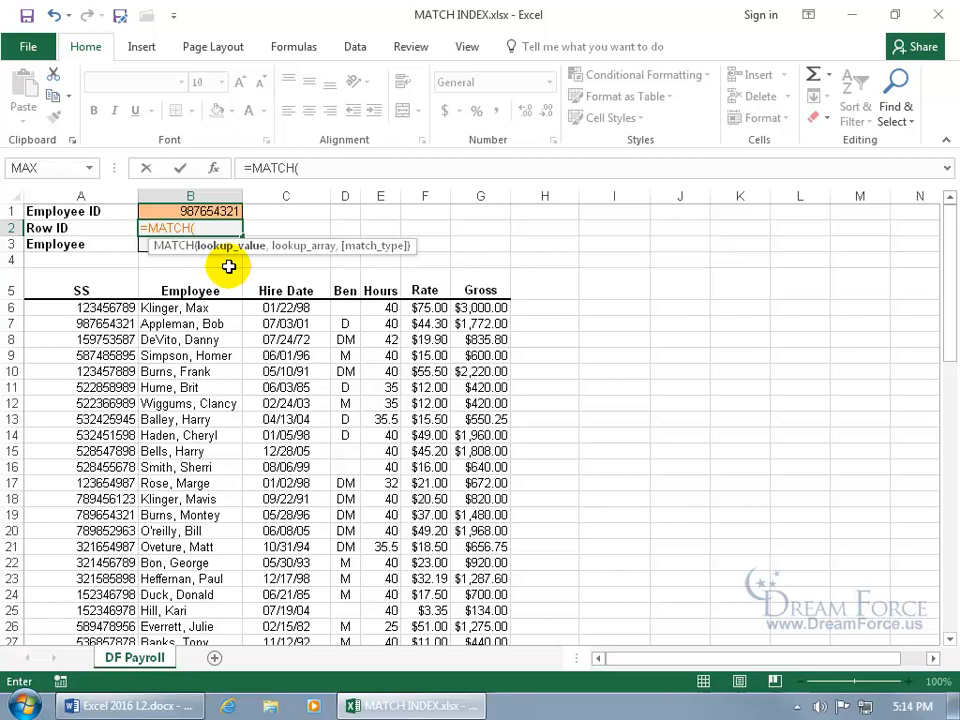
pyautogui.click(211, 209)
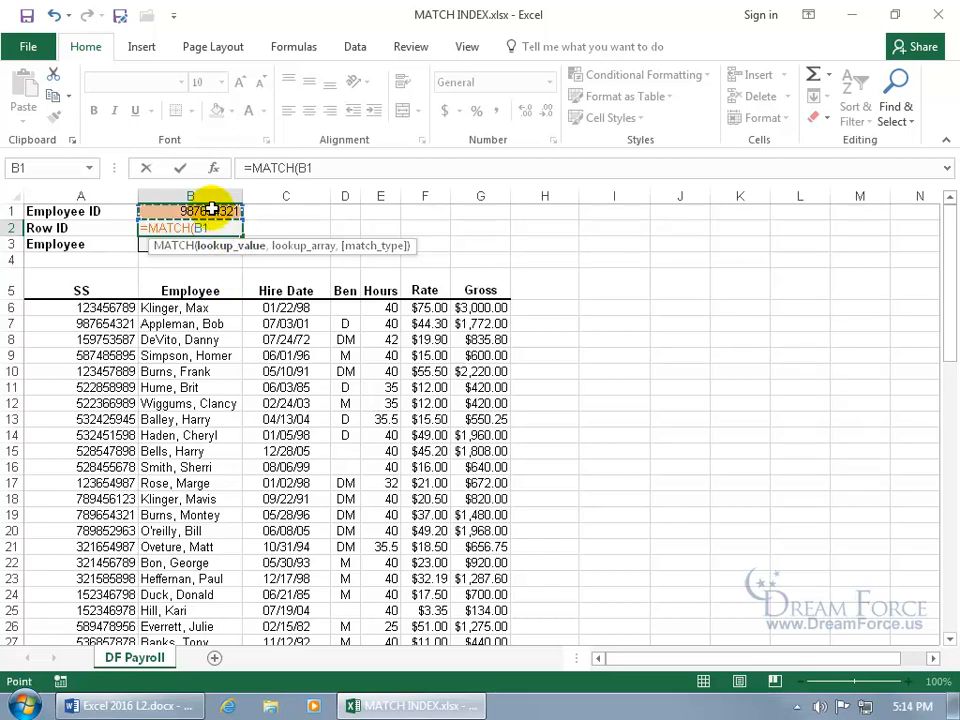
pyautogui.write(',')
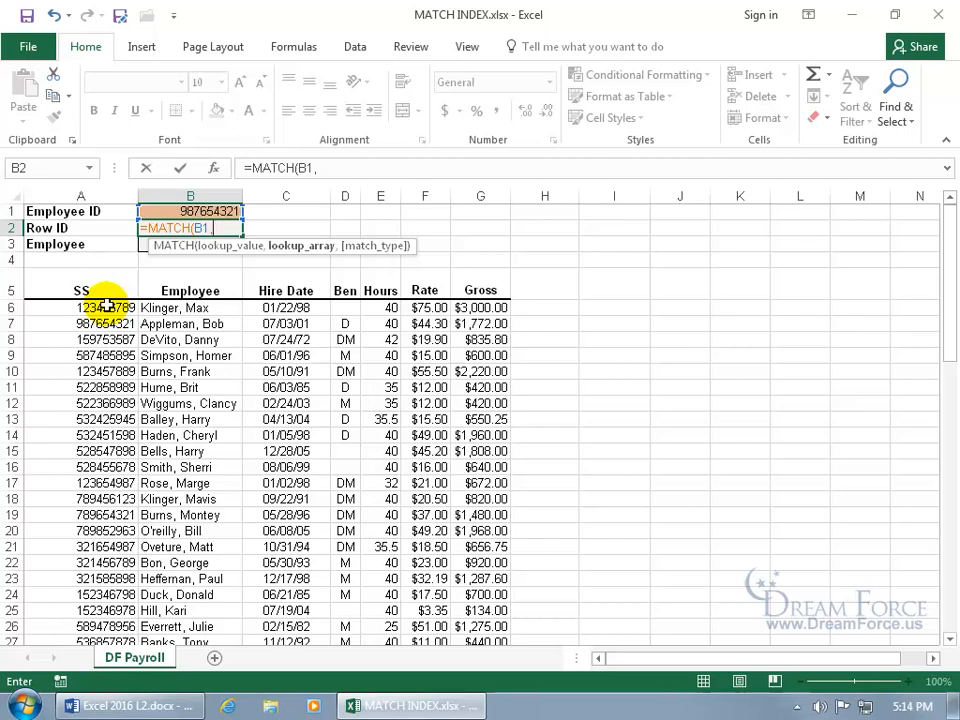
# Step: Finish the MATCH formula in B2 with lookup array A5:A73 and match type 0 for an exact match
pyautogui.write('a')
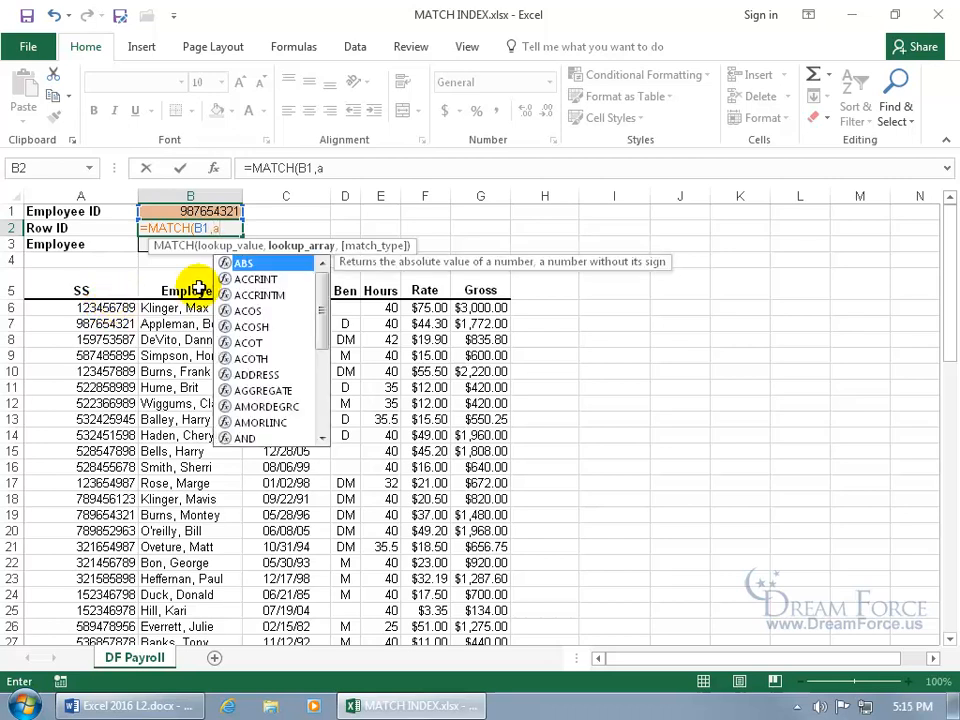
pyautogui.write('5:')
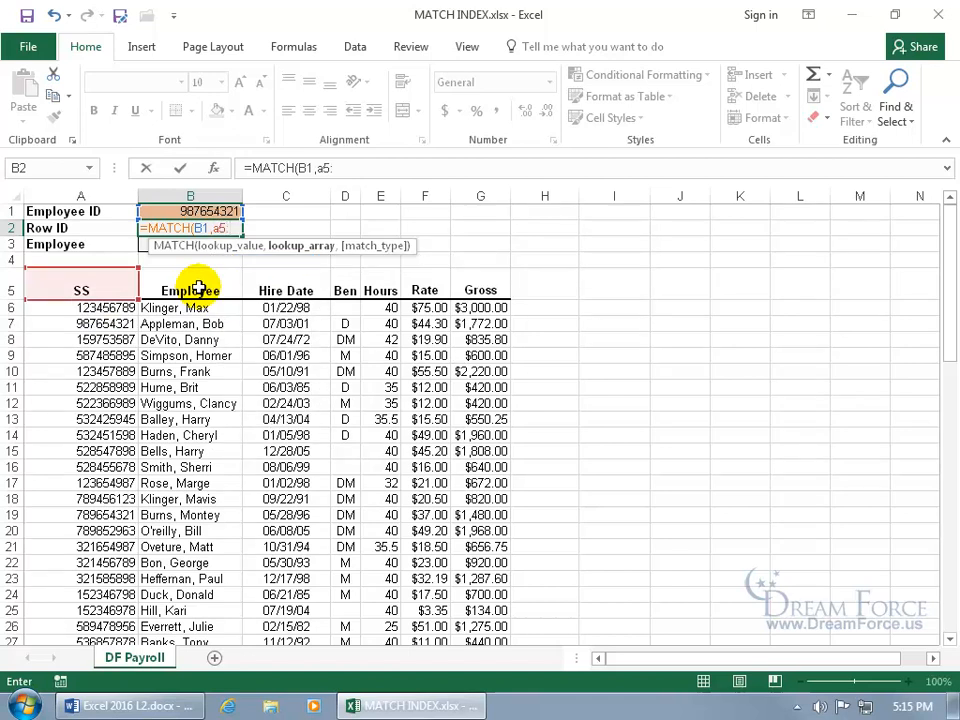
pyautogui.write('a73')
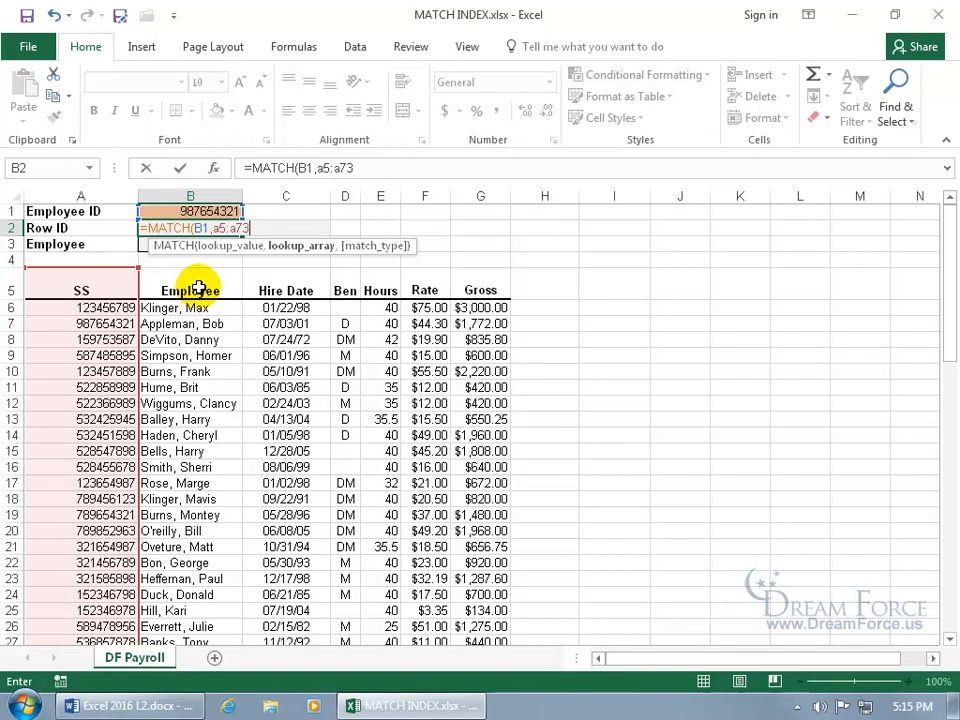
pyautogui.write(',')
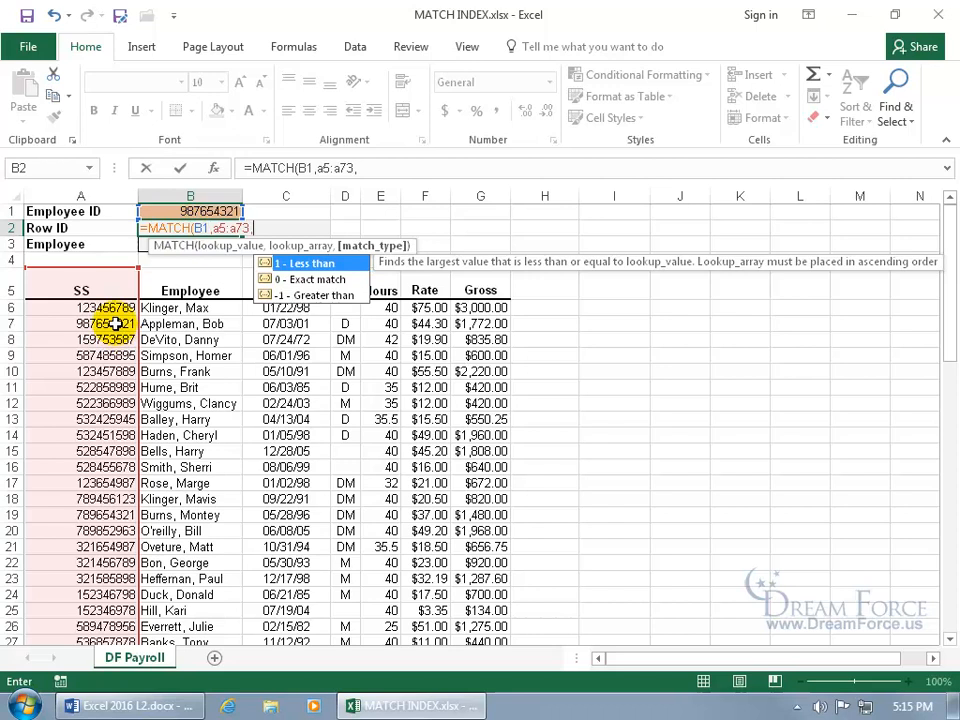
pyautogui.write('0')
pyautogui.press('Return')
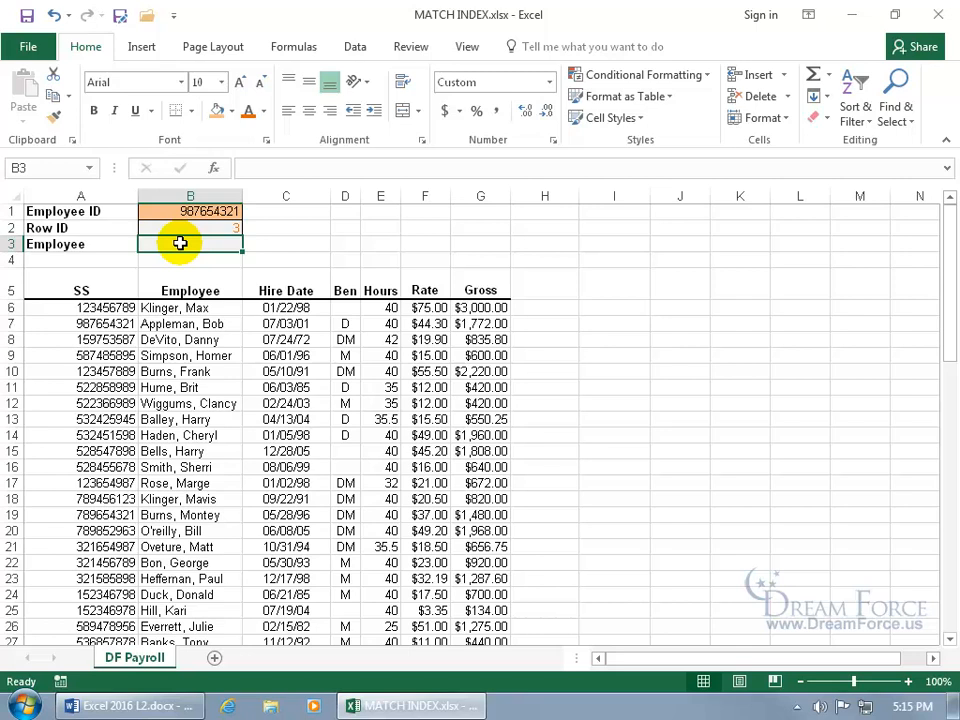
# Step: Check the Row ID by counting down the SS column from the header A5 to the matching ID in A7
pyautogui.click(98, 291)
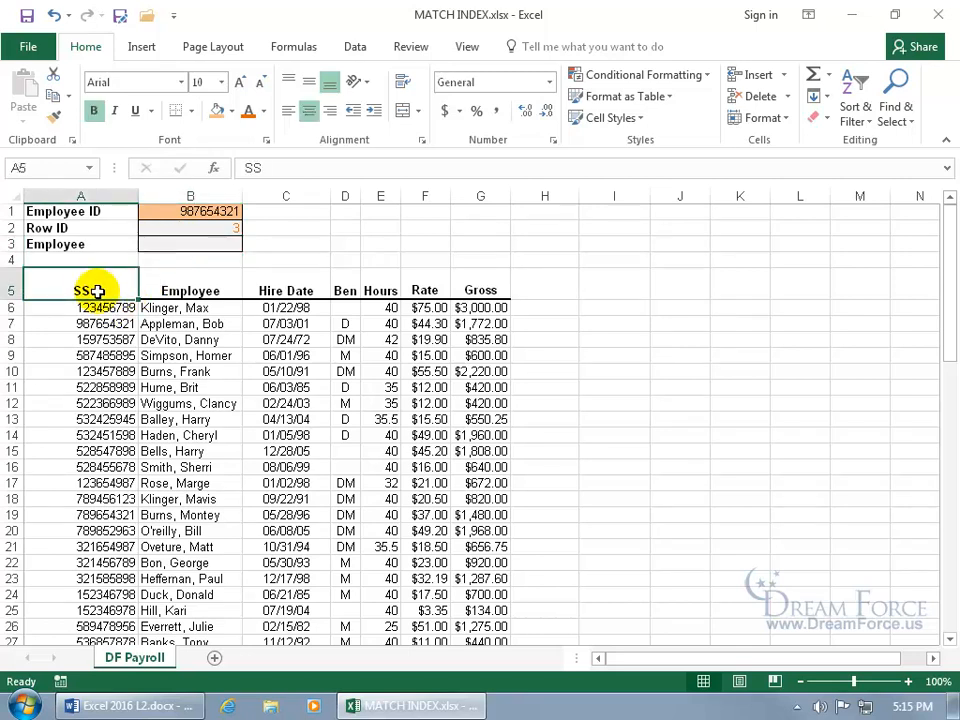
pyautogui.click(100, 311)
pyautogui.click(104, 324)
pyautogui.click(104, 324)
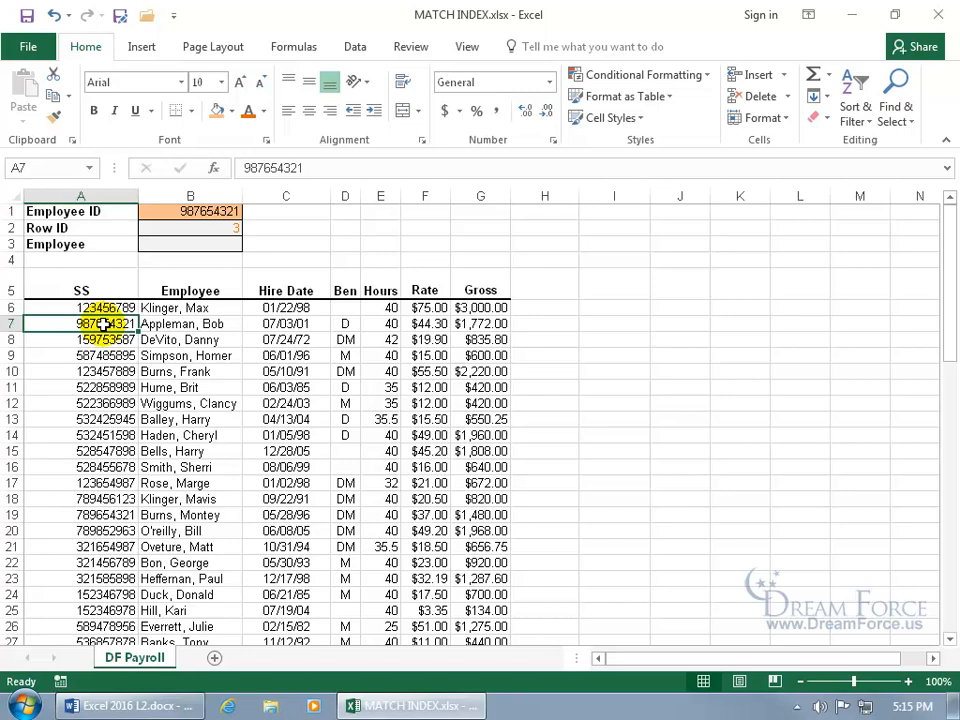
pyautogui.click(202, 245)
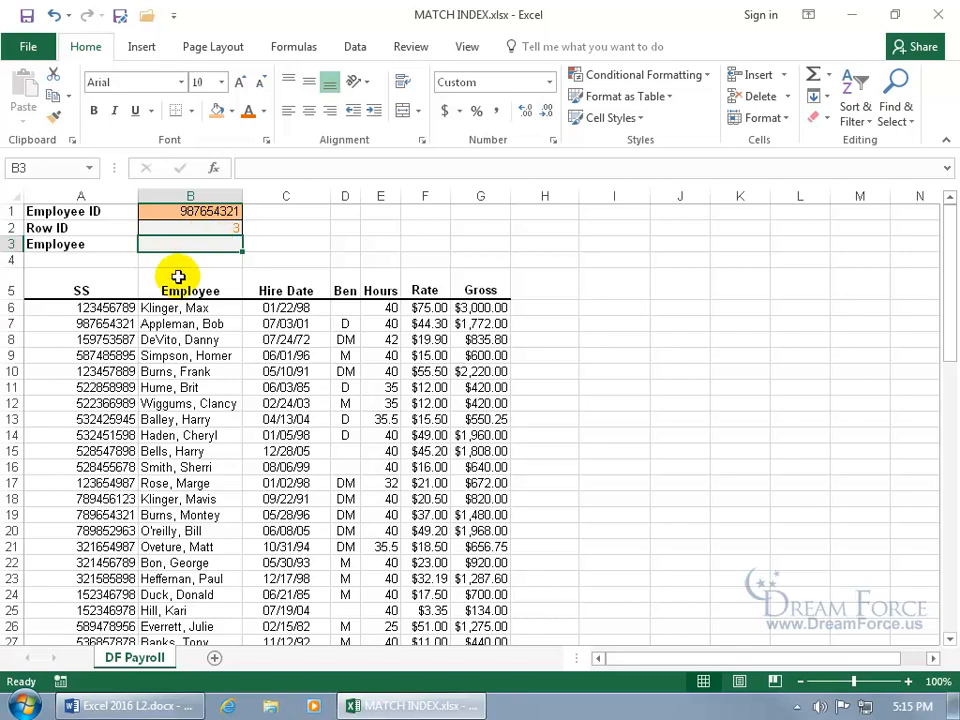
pyautogui.click(95, 324)
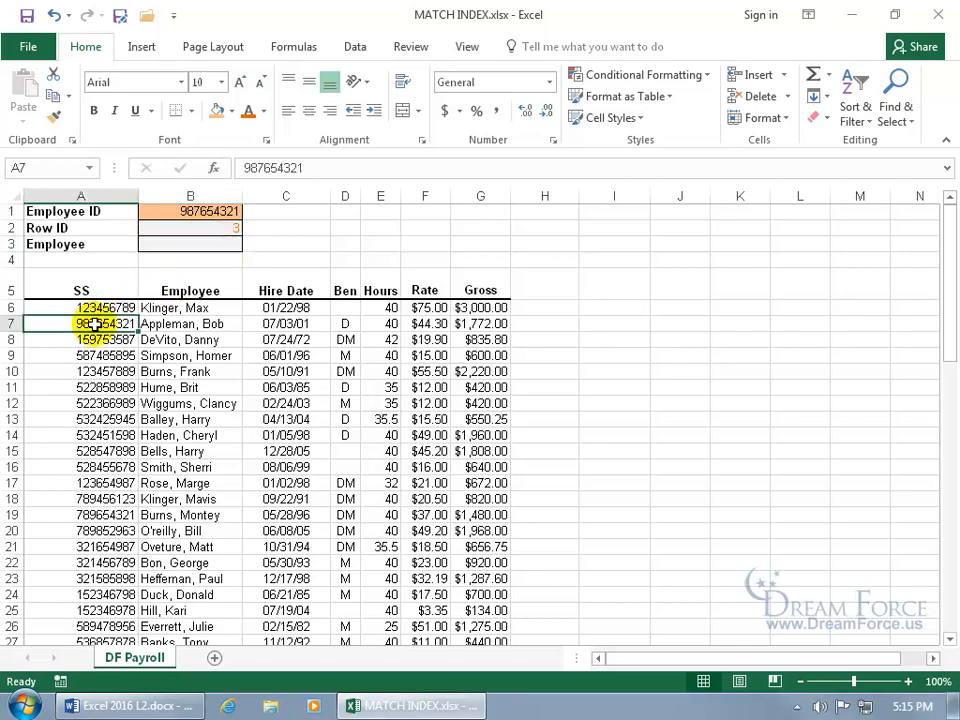
# Step: Start an INDEX formula in the Employee cell B3 with the named range Data as the array
pyautogui.click(212, 242)
pyautogui.write('=inde')
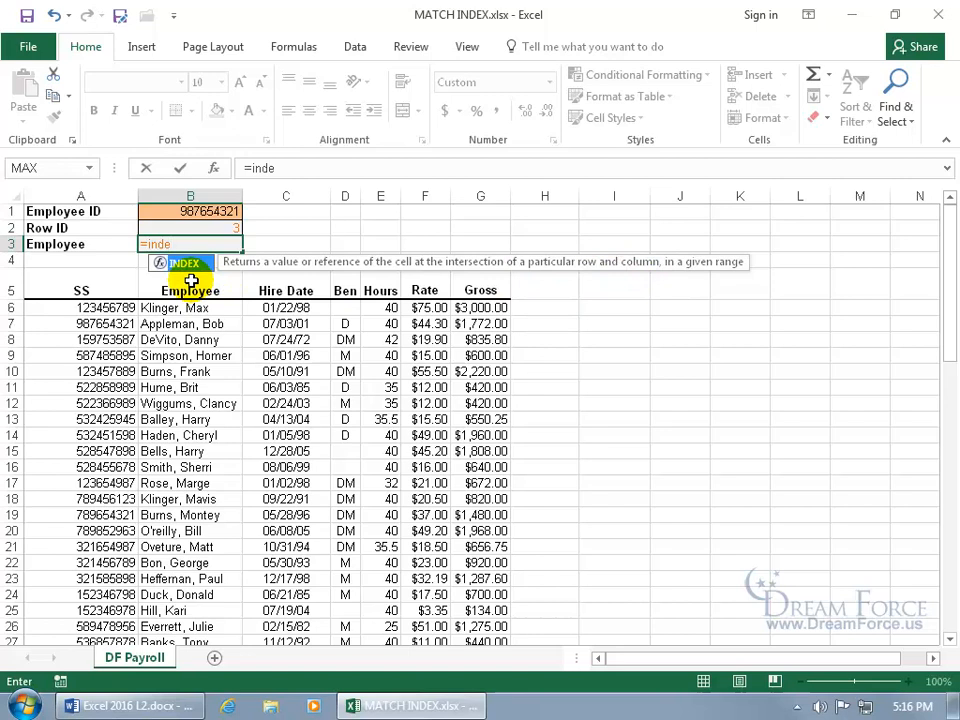
pyautogui.press('Tab')
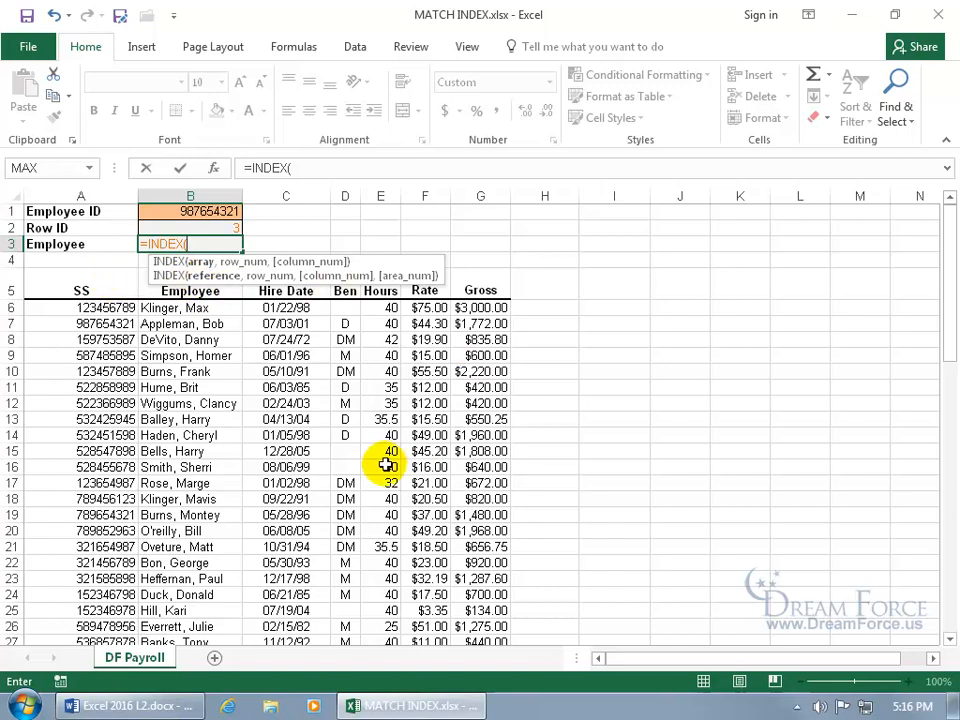
pyautogui.write('ta')
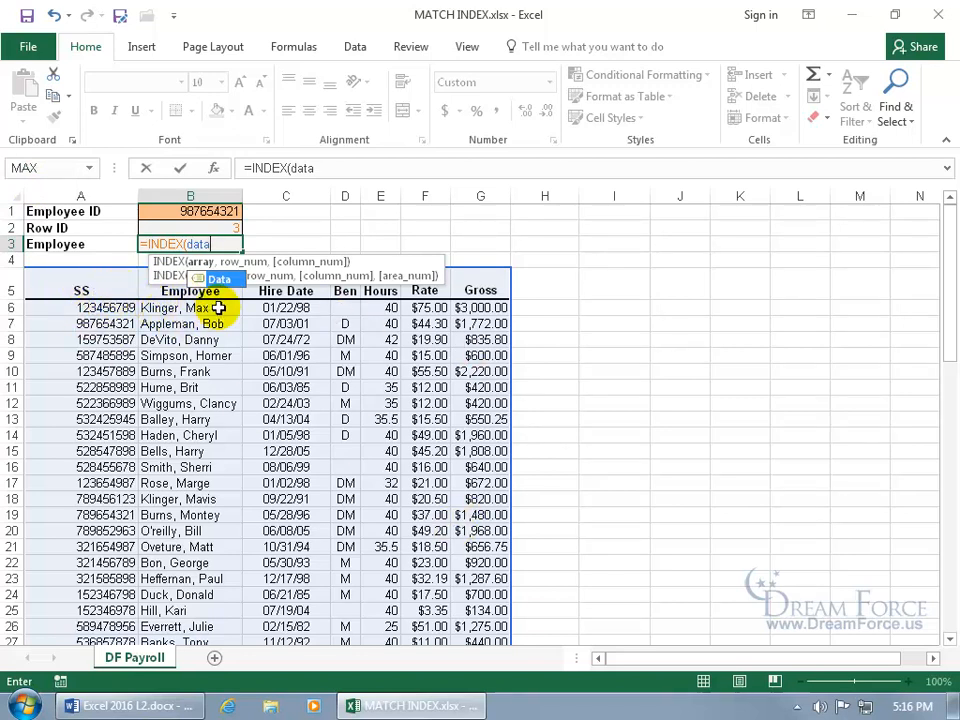
pyautogui.press('Tab')
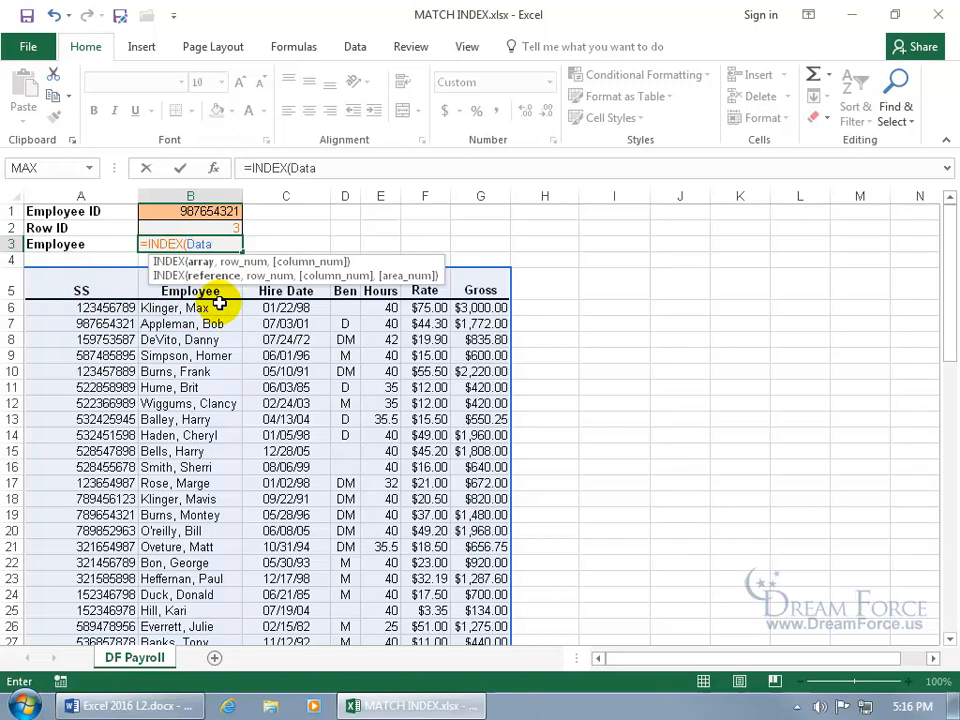
pyautogui.write(',')
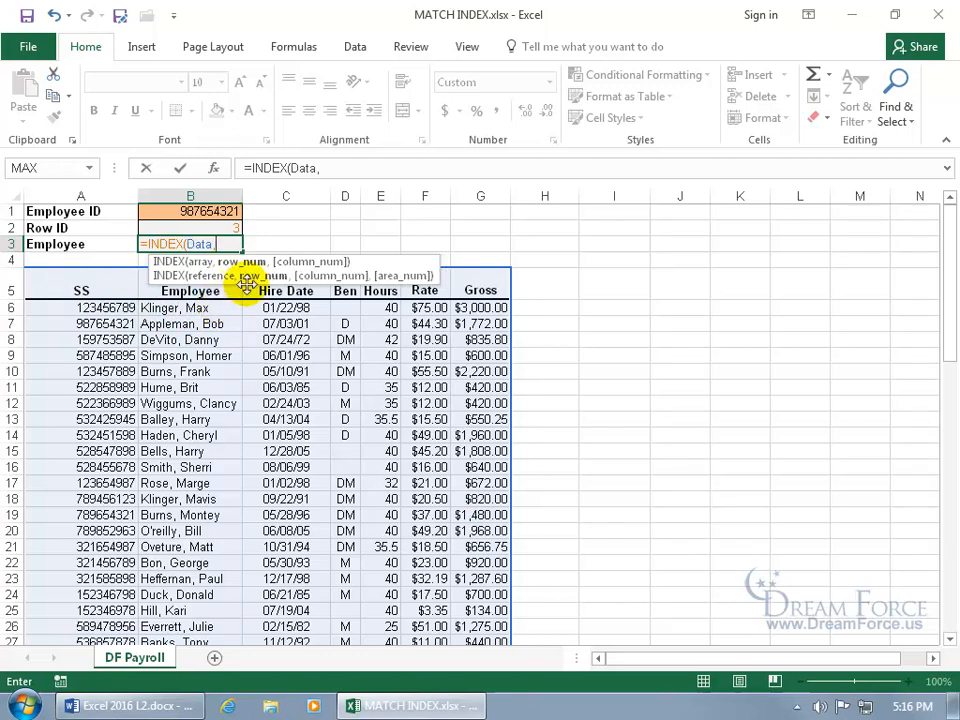
# Step: Finish the INDEX formula in B3 with row number B2 and column number 2, and review the formulas in B2 and B3
pyautogui.click(223, 227)
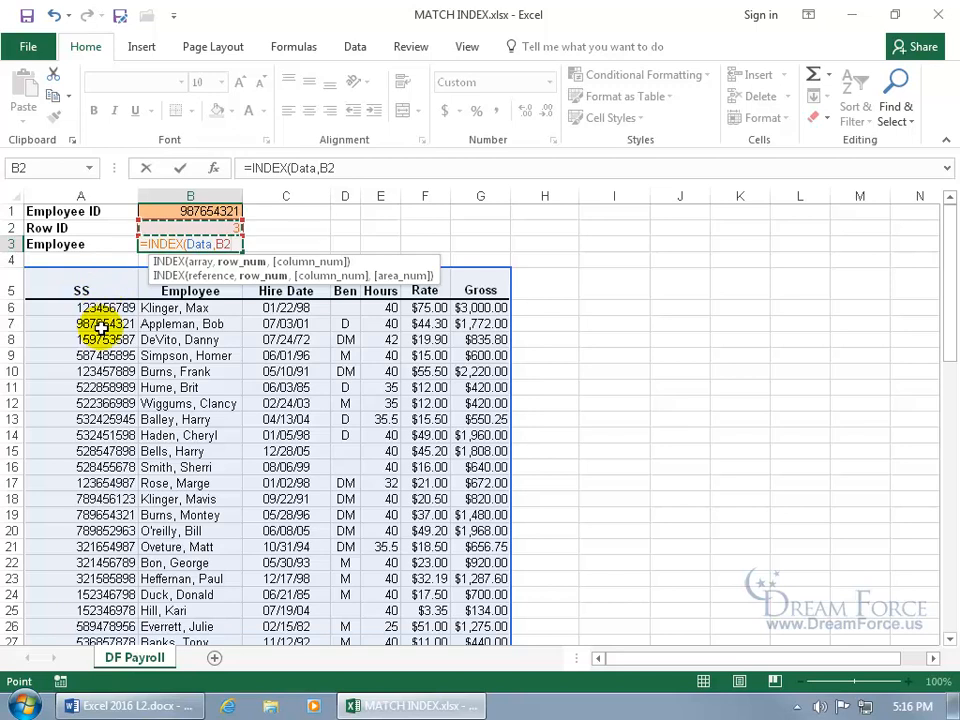
pyautogui.write(',')
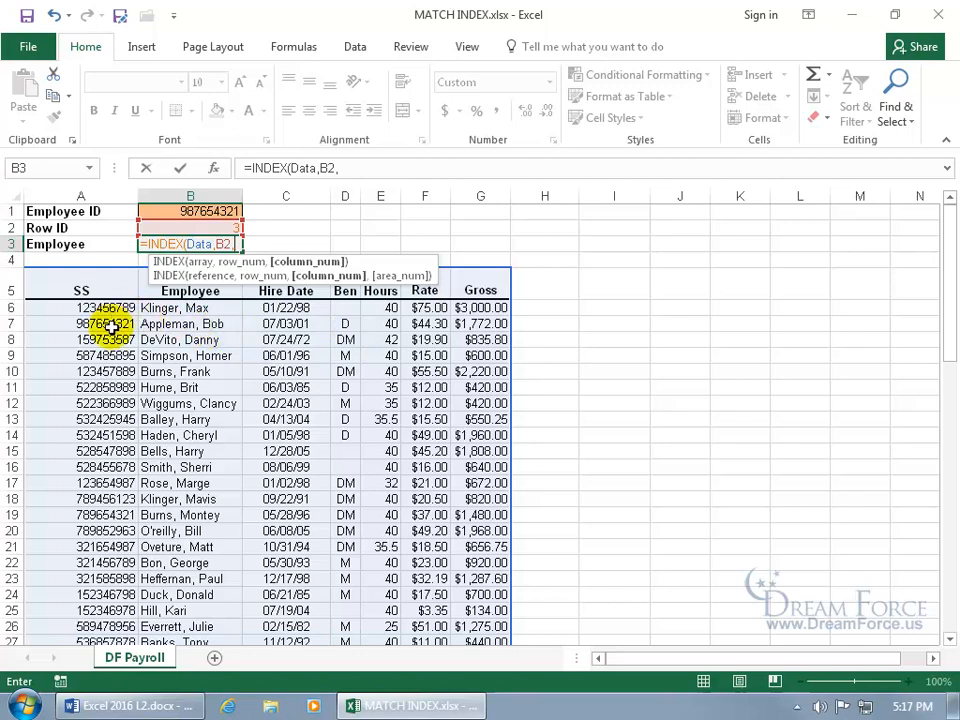
pyautogui.write('2')
pyautogui.press('Return')
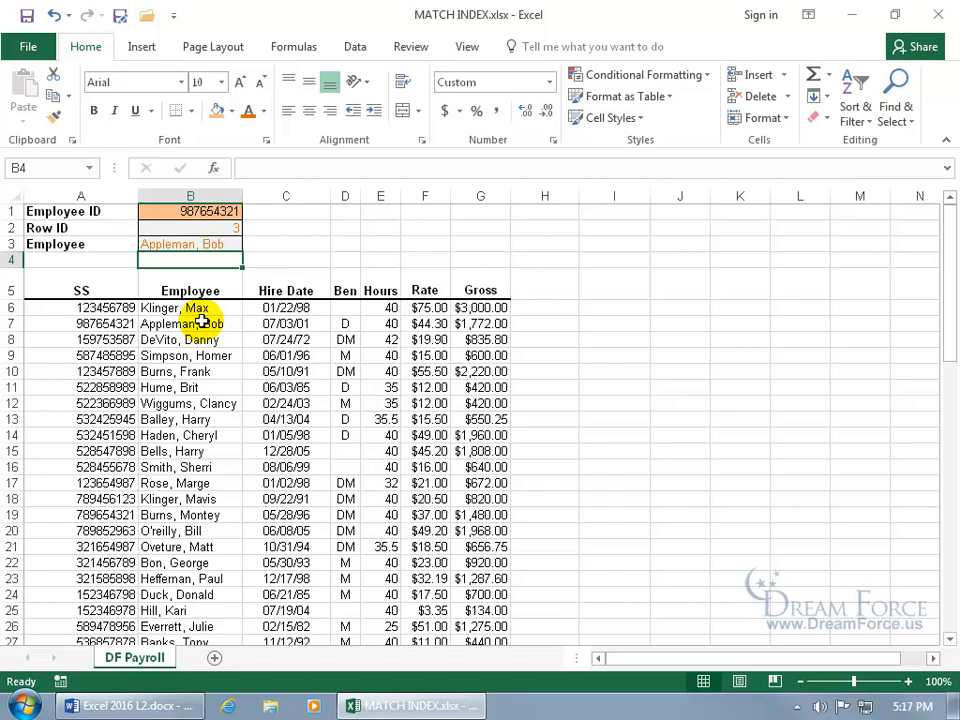
pyautogui.click(238, 228)
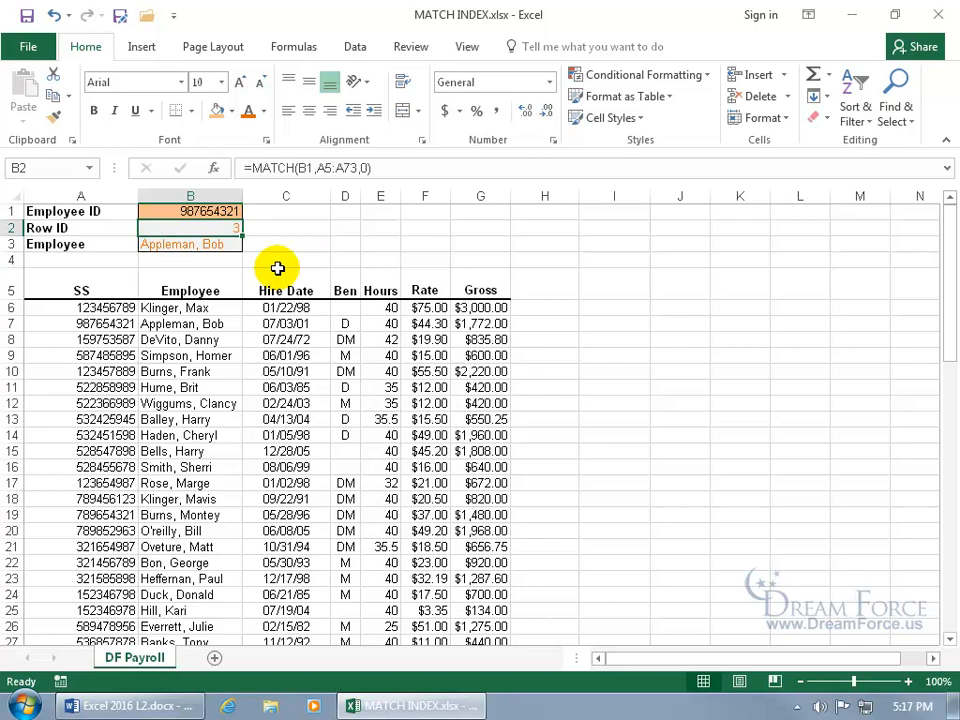
pyautogui.click(228, 246)
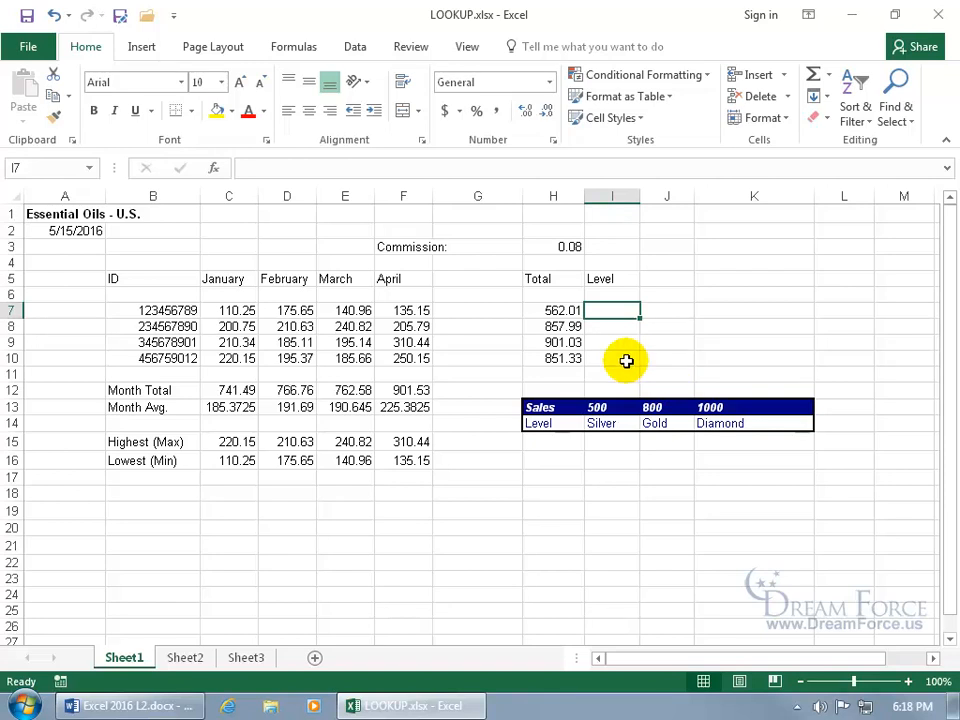
# Step: In LOOKUP.xlsx, enter a LOOKUP formula in I7 with lookup value H7, lookup vector I13:K13 and result vector I14:K14
pyautogui.write('=look')
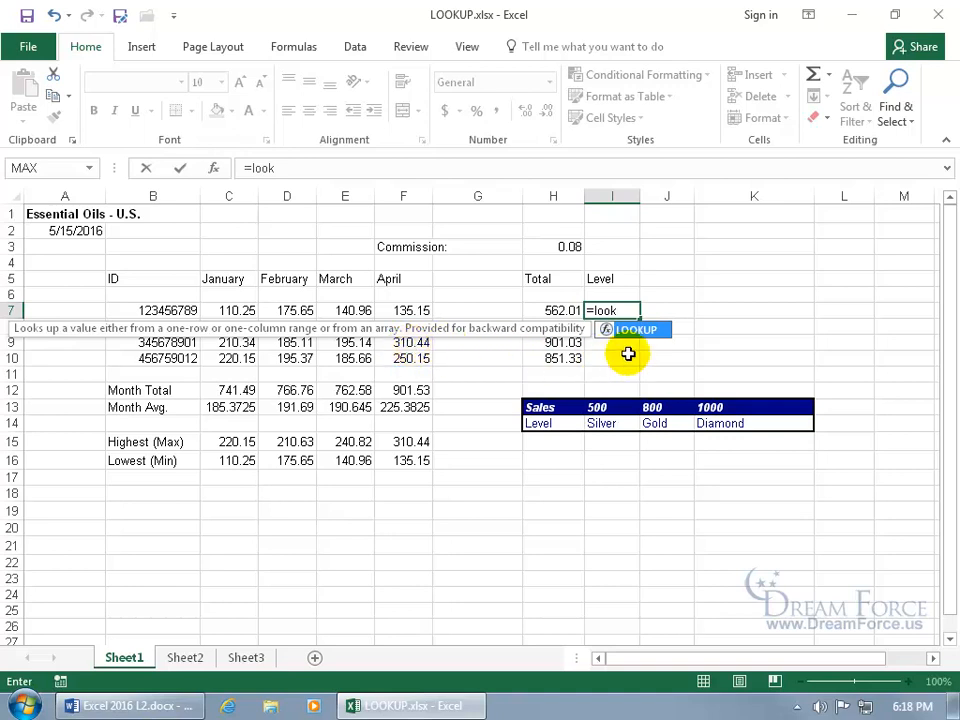
pyautogui.press('Tab')
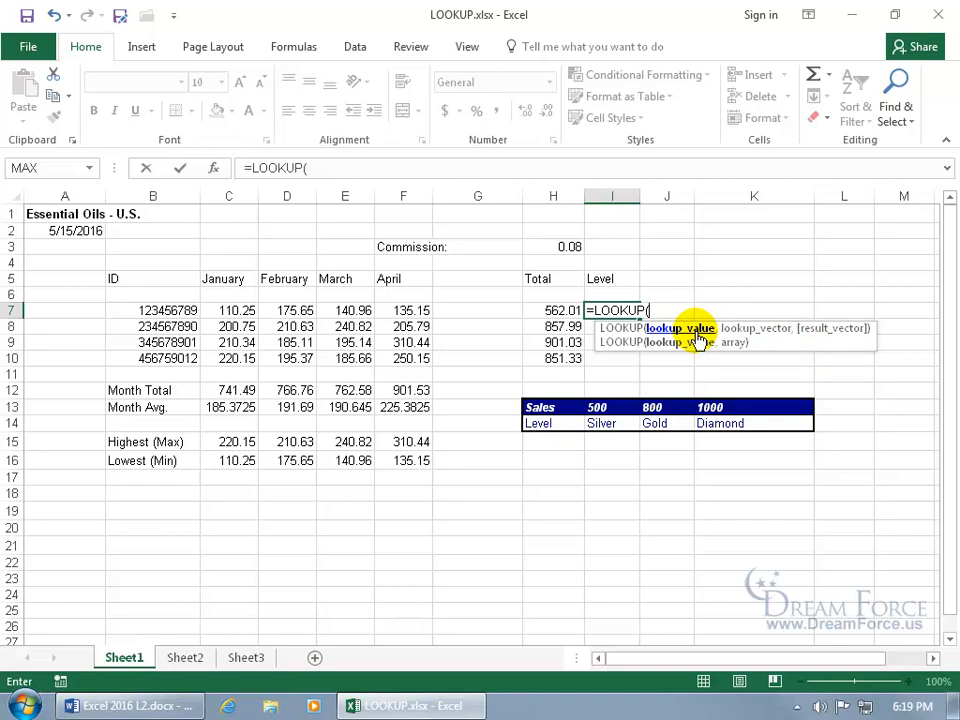
pyautogui.click(555, 311)
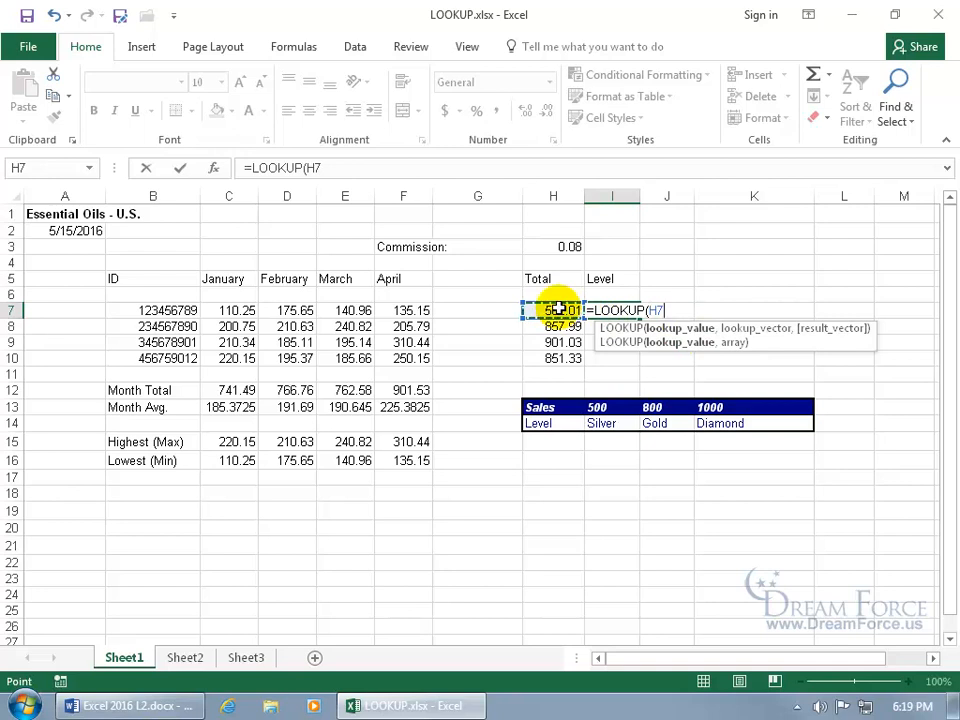
pyautogui.write(',')
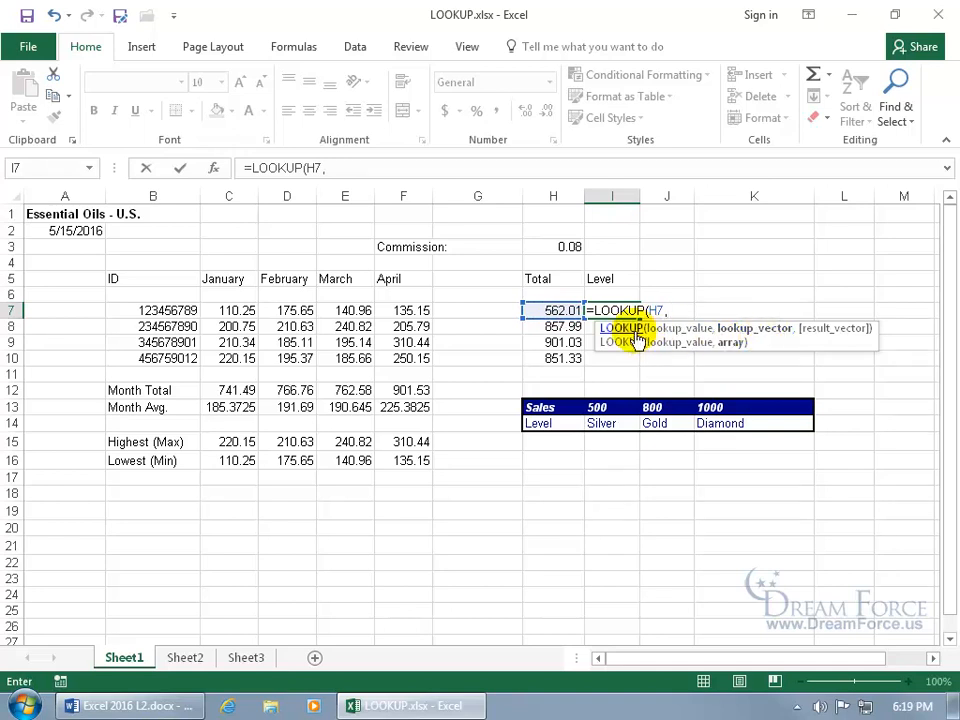
pyautogui.moveTo(598, 406); pyautogui.dragTo(724, 407)
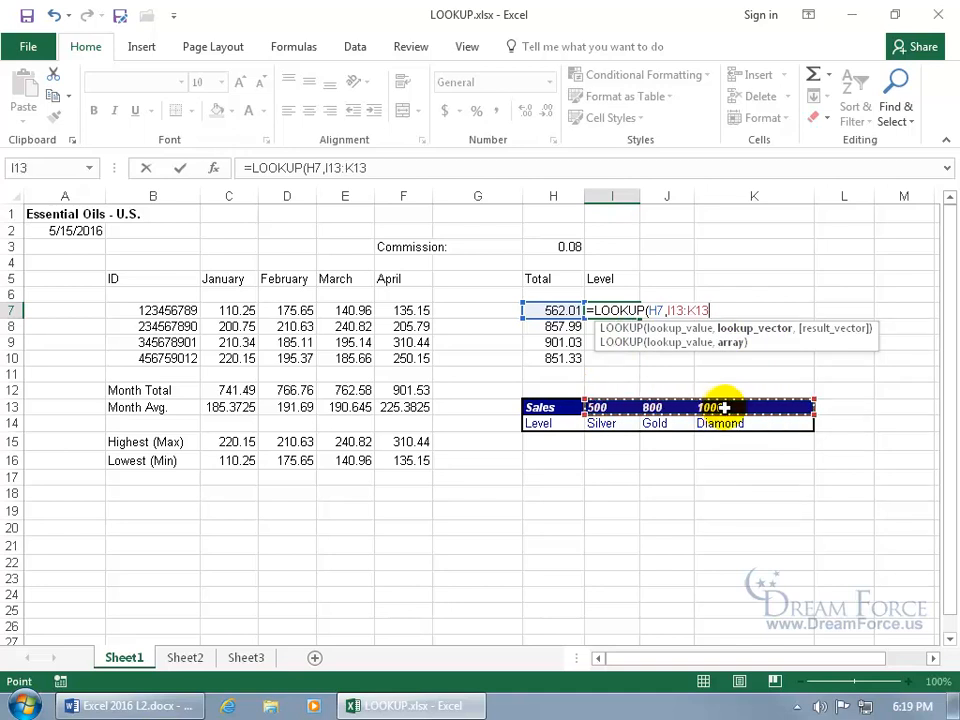
pyautogui.write(',')
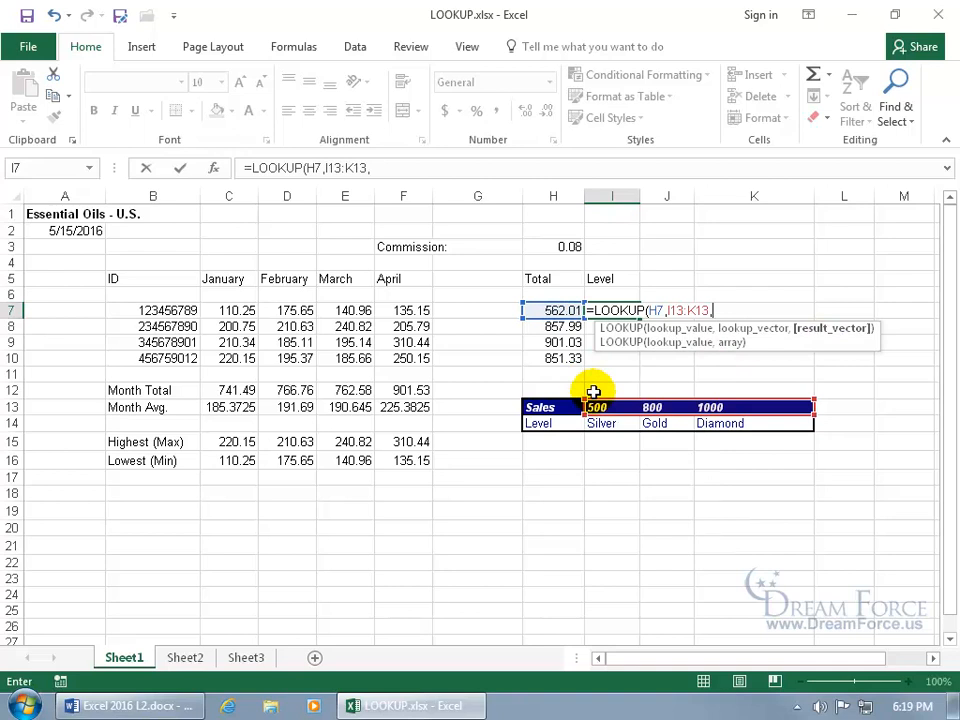
pyautogui.moveTo(602, 421); pyautogui.dragTo(735, 423)
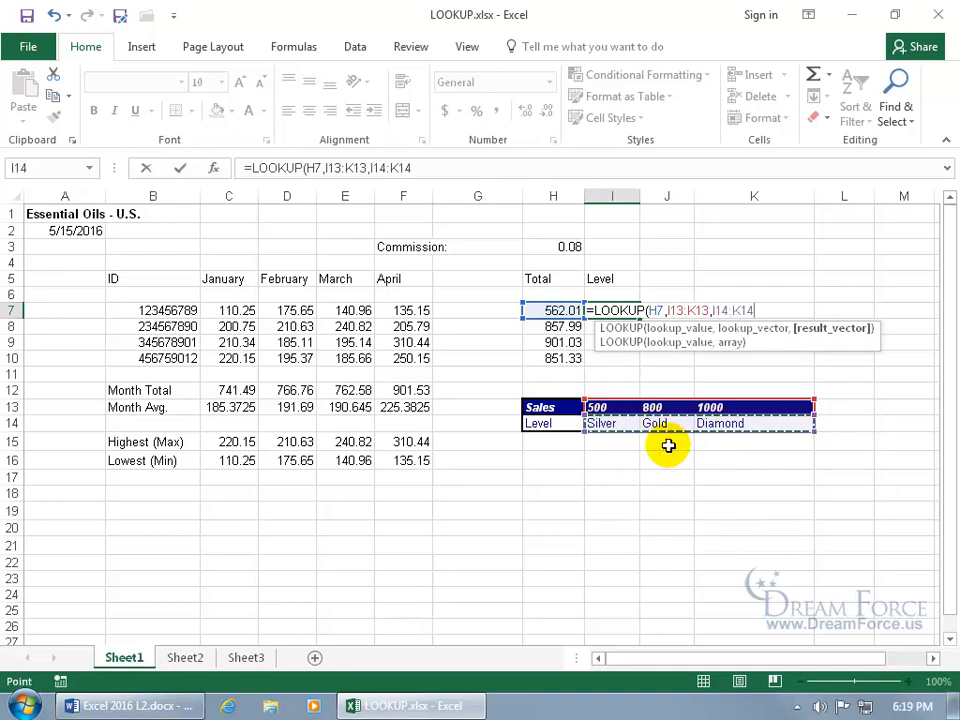
pyautogui.press('Return')
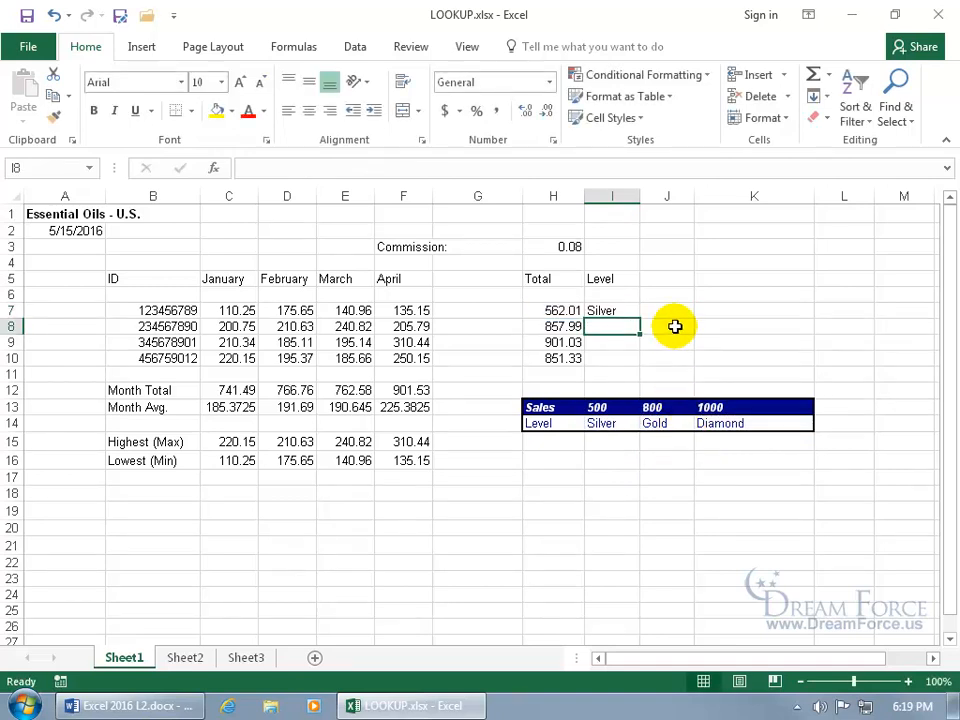
# Step: Try copying the LOOKUP formula with its relative references from I7 down to I10
pyautogui.click(628, 311)
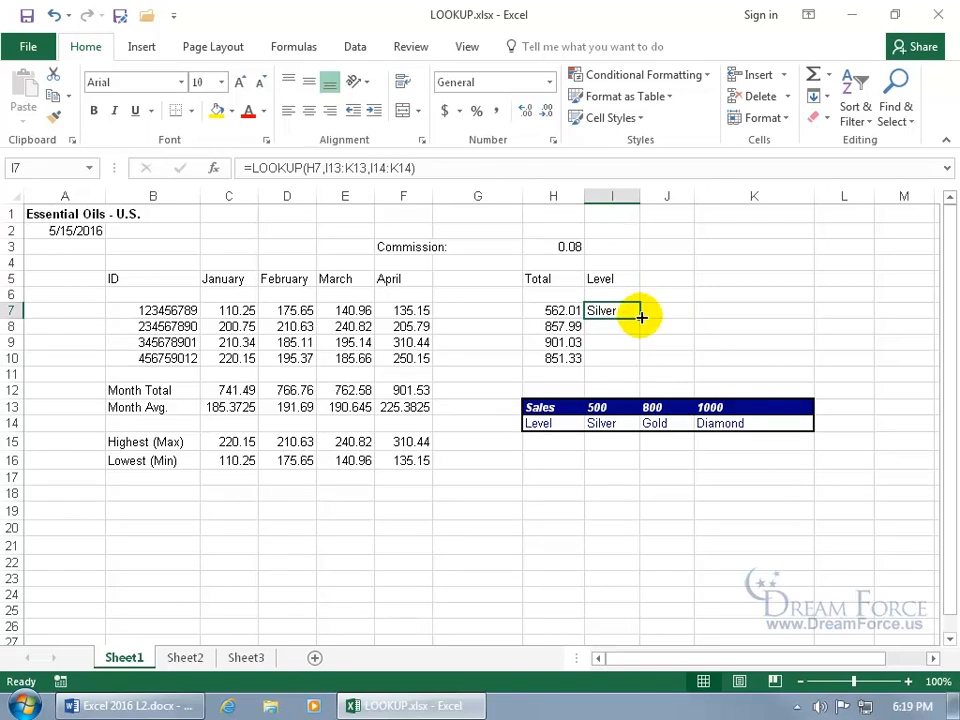
pyautogui.moveTo(641, 317); pyautogui.dragTo(634, 360)
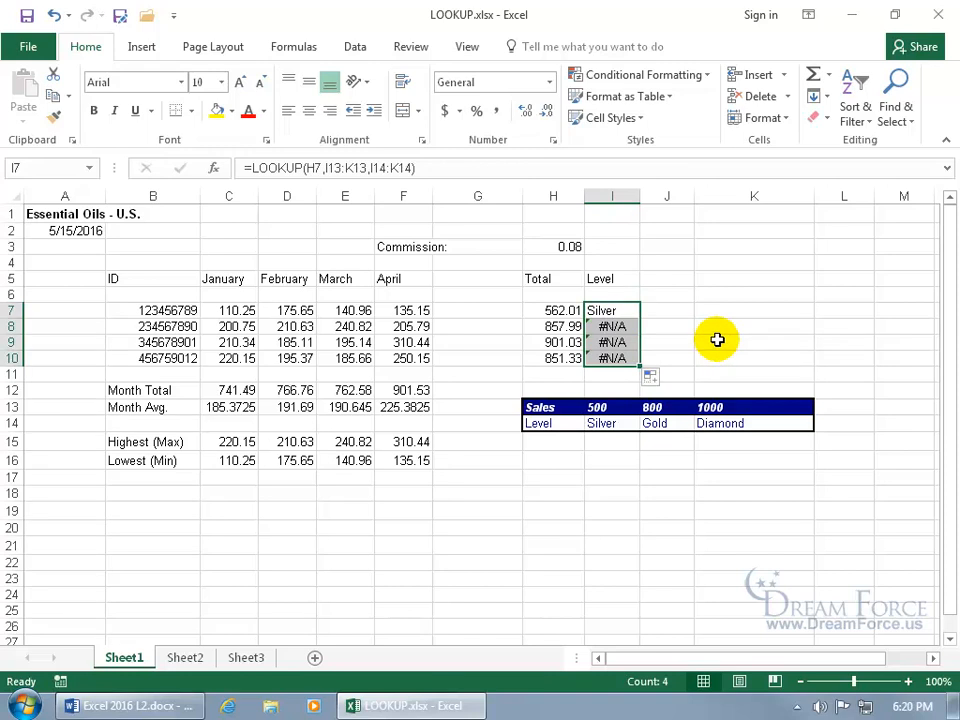
# Step: Lock the rows of the lookup vector in the I7 formula so it reads I$13:K$13
pyautogui.doubleClick(613, 311)
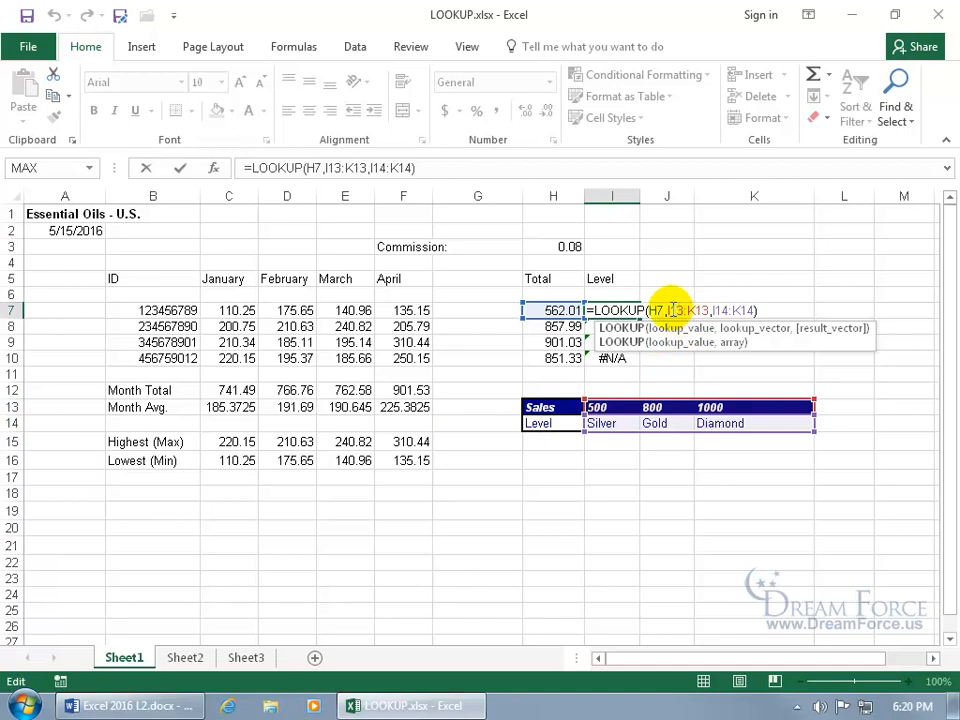
pyautogui.click(678, 311)
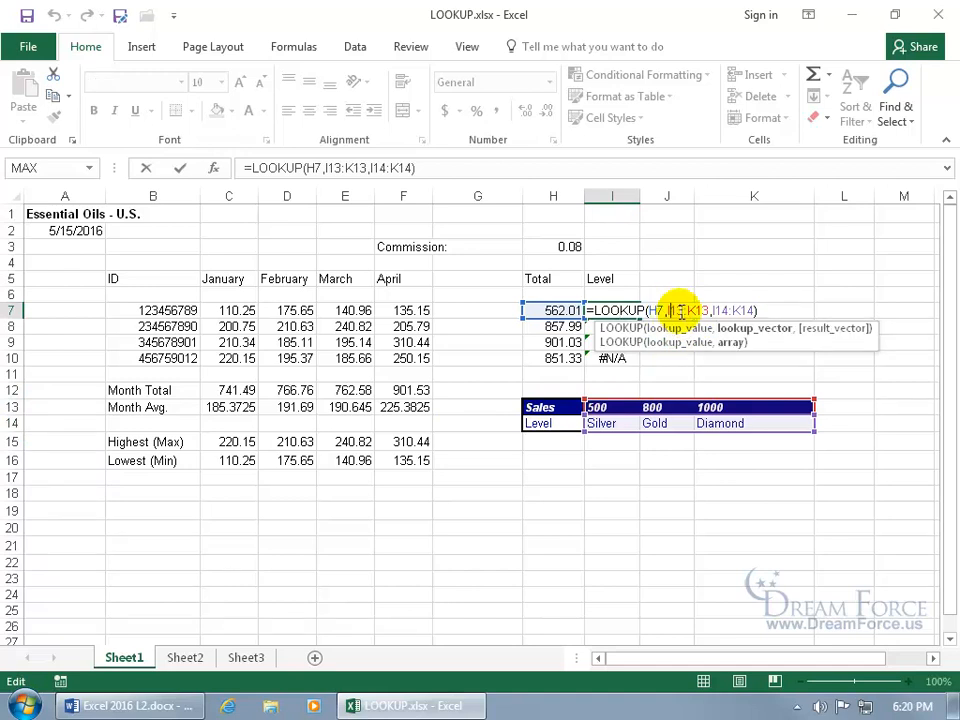
pyautogui.write('$')
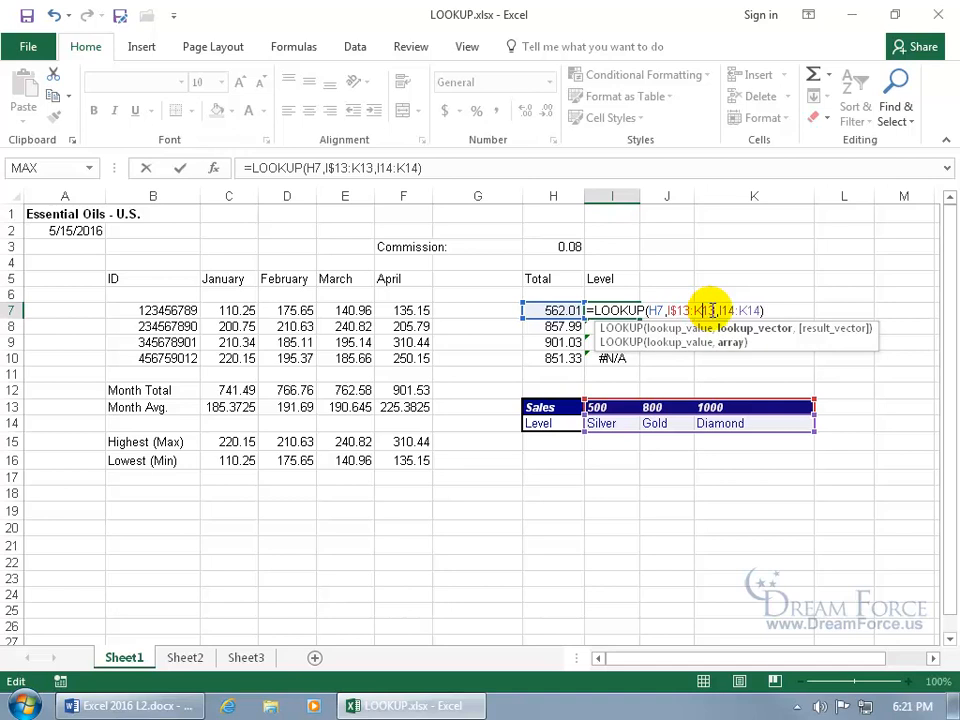
pyautogui.click(707, 310)
pyautogui.write('$')
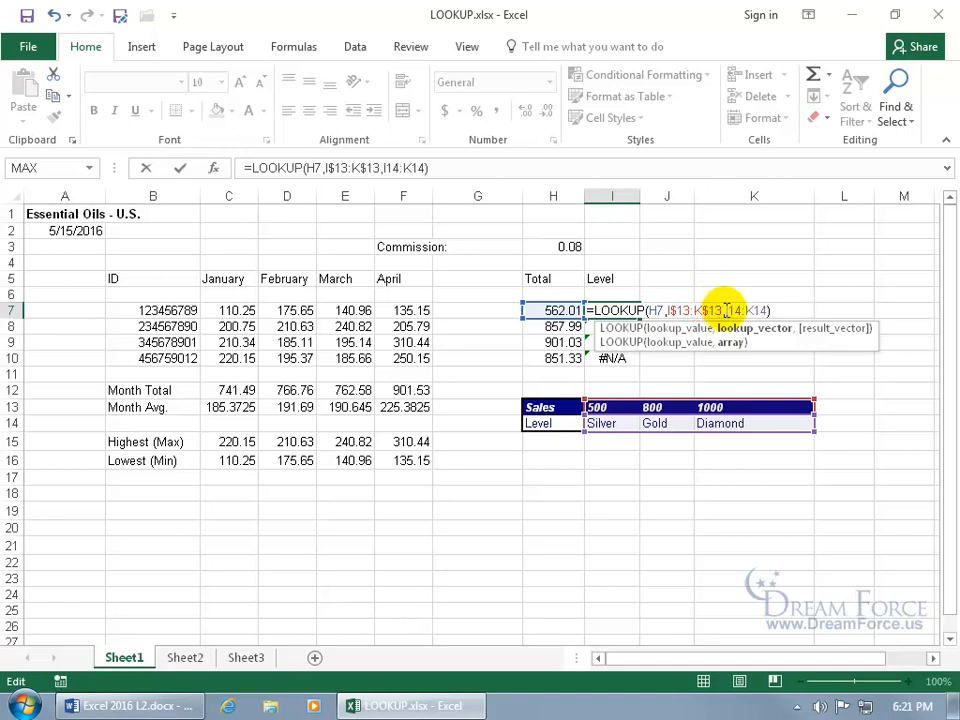
# Step: Lock the rows of the result vector in the I7 formula as I$14:K$14 and commit the edited formula
pyautogui.click(732, 311)
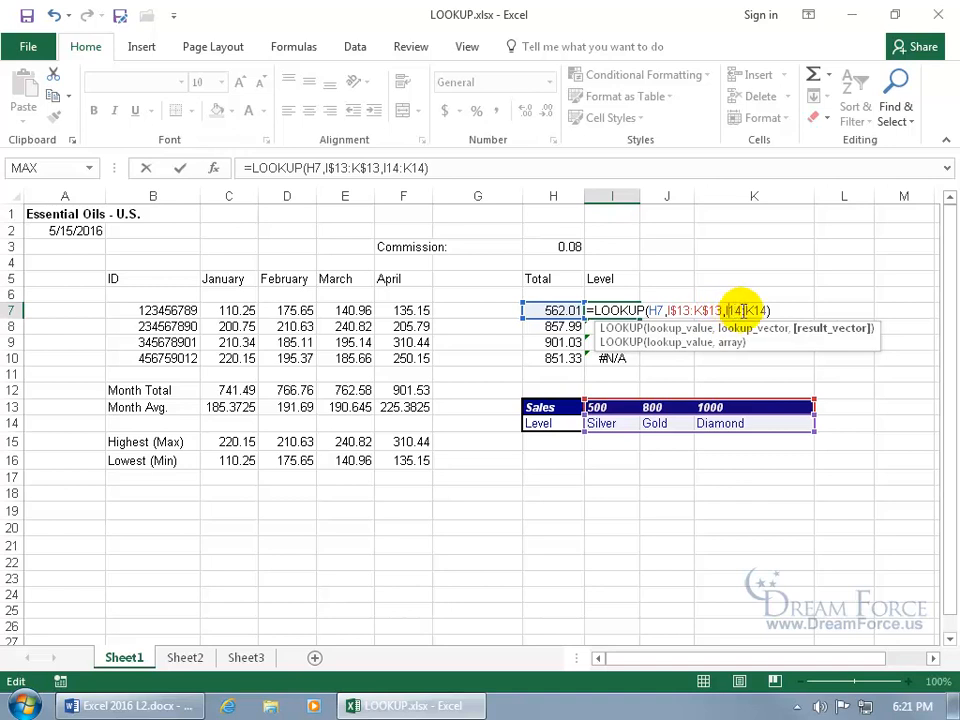
pyautogui.doubleClick(748, 311)
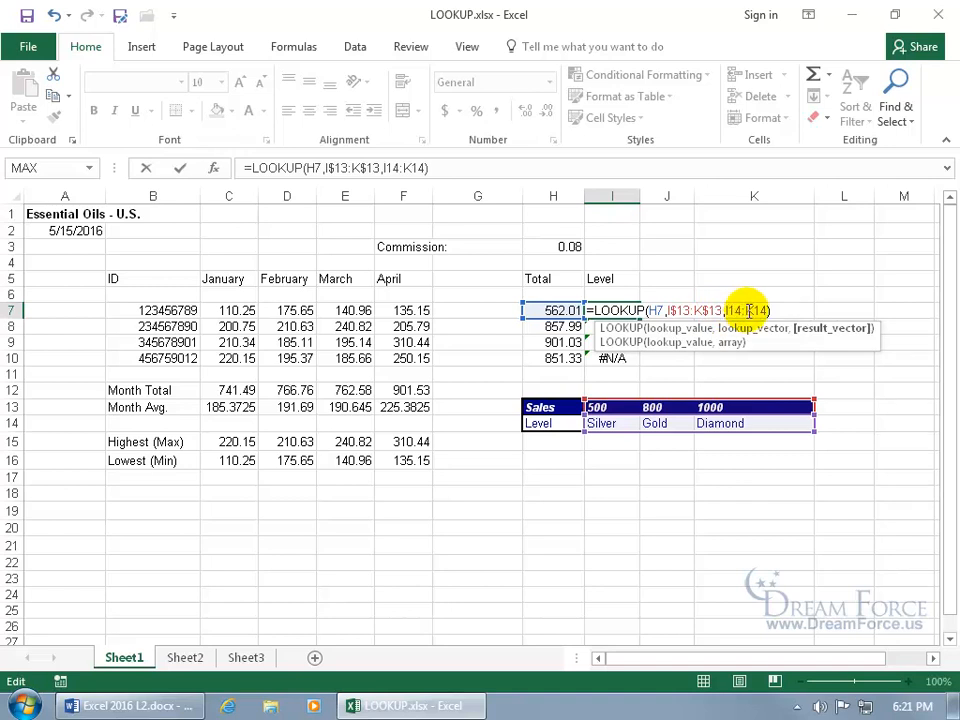
pyautogui.press('Left')
pyautogui.press('Right')
pyautogui.write('$')
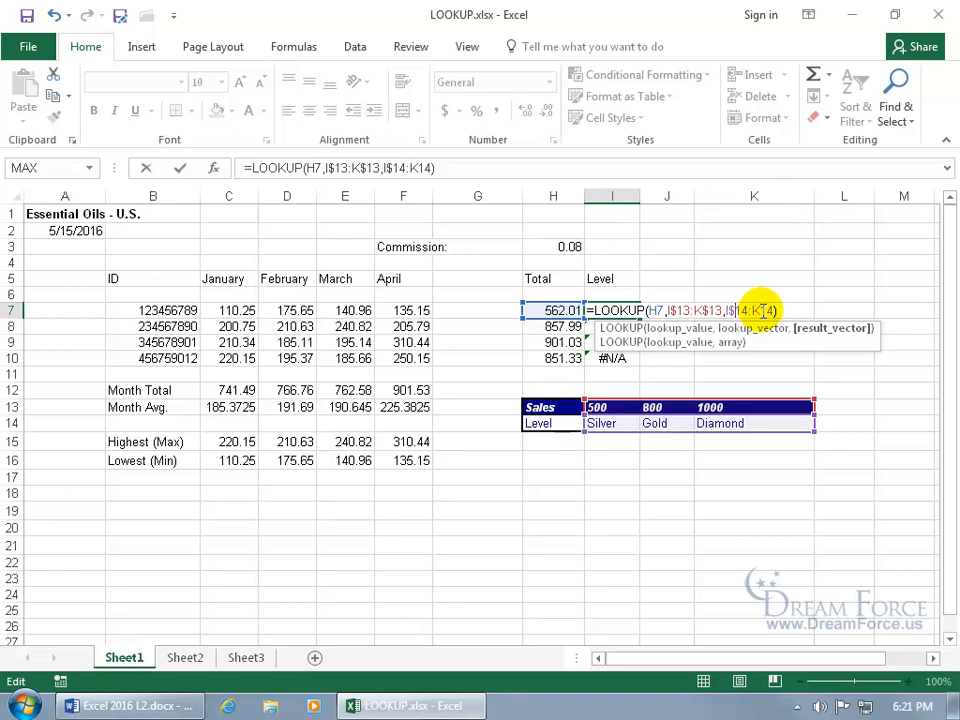
pyautogui.click(764, 311)
pyautogui.write('$')
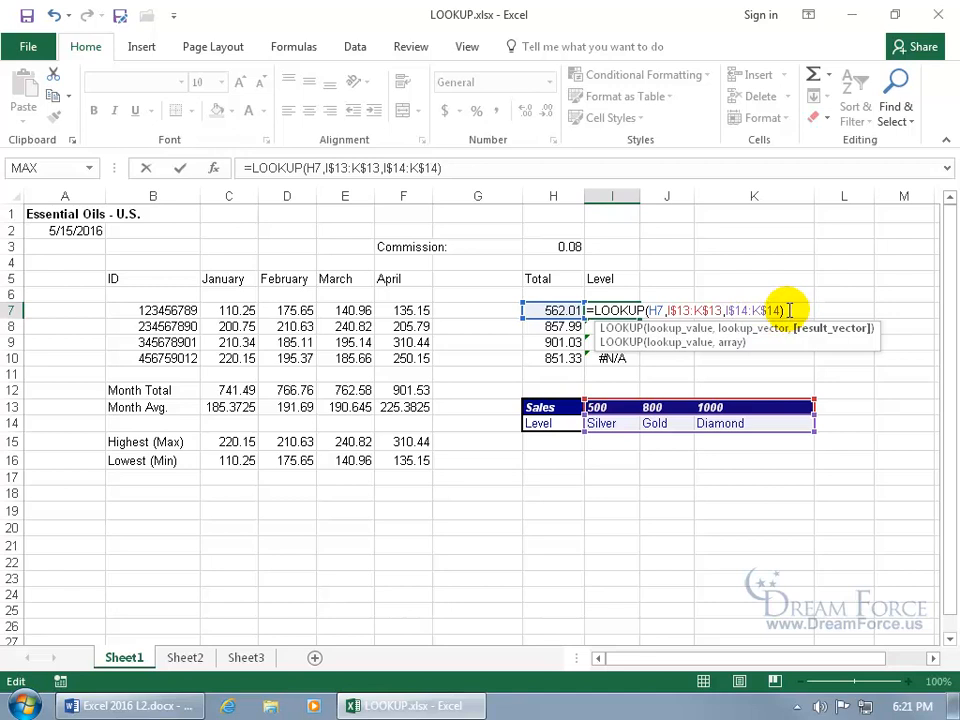
pyautogui.press('Return')
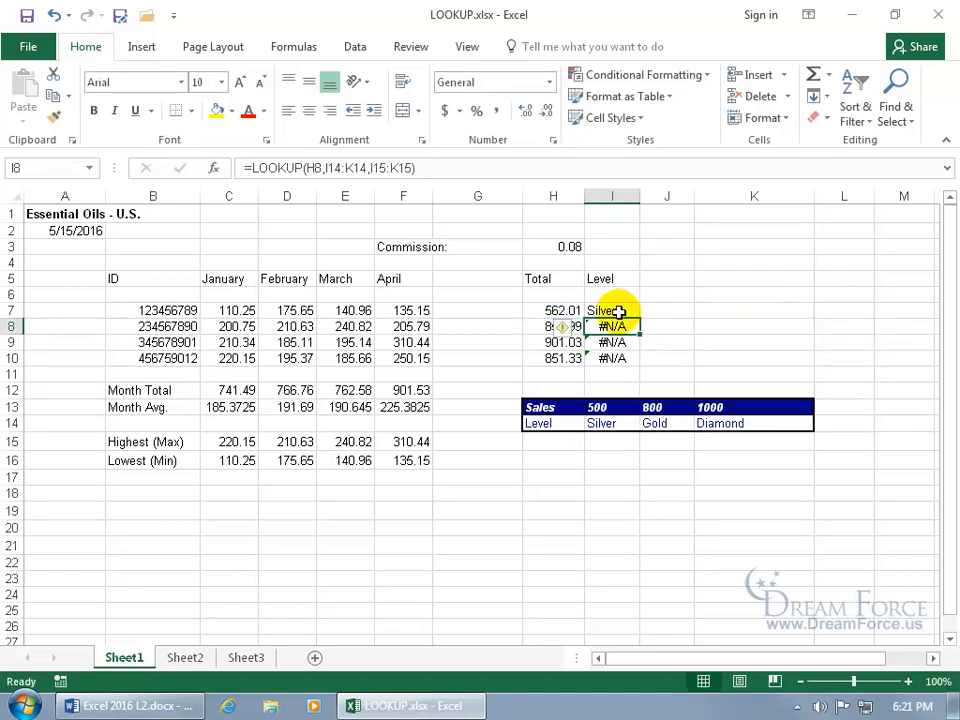
# Step: Fill the corrected LOOKUP formula from I7 down to I10 and check the cell references of the copy in I9
pyautogui.click(620, 314)
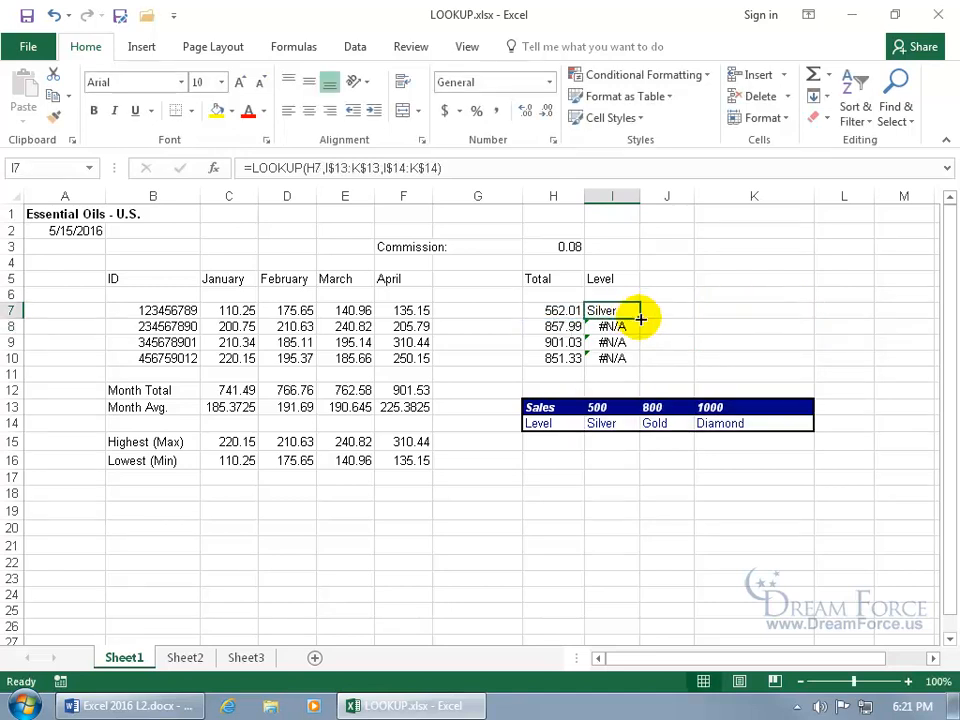
pyautogui.doubleClick(641, 320)
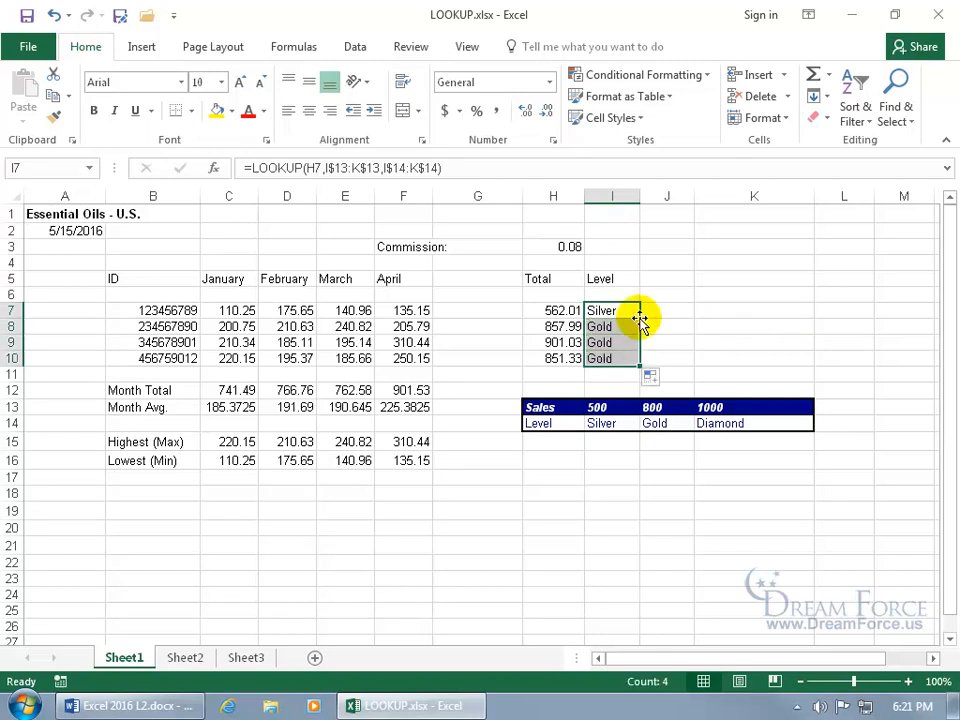
pyautogui.doubleClick(615, 341)
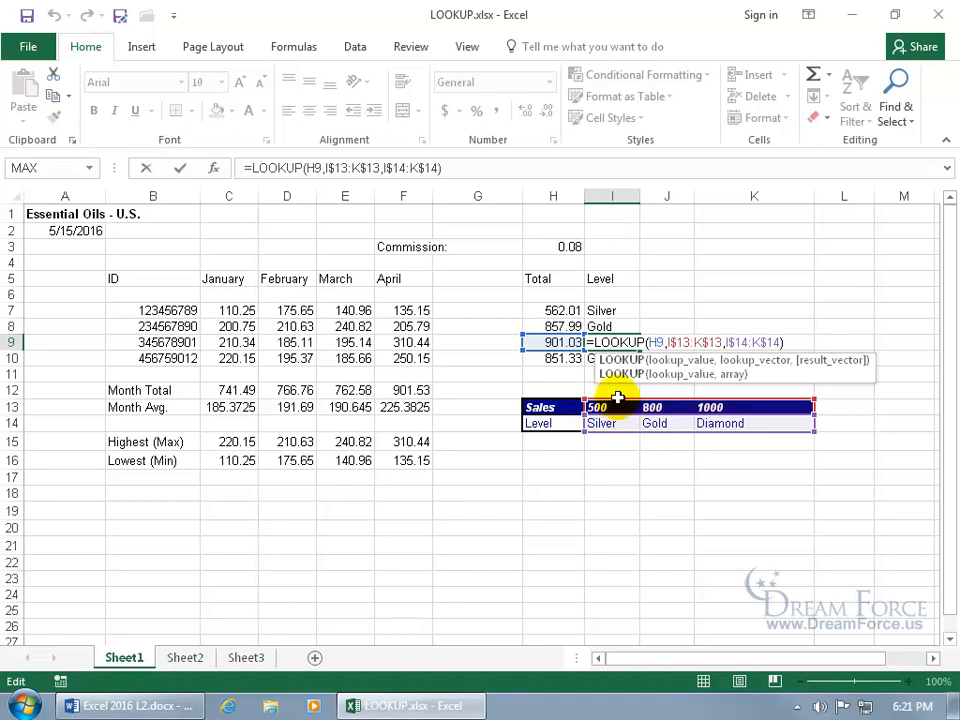
pyautogui.hotkey('ctrl', 'Return')
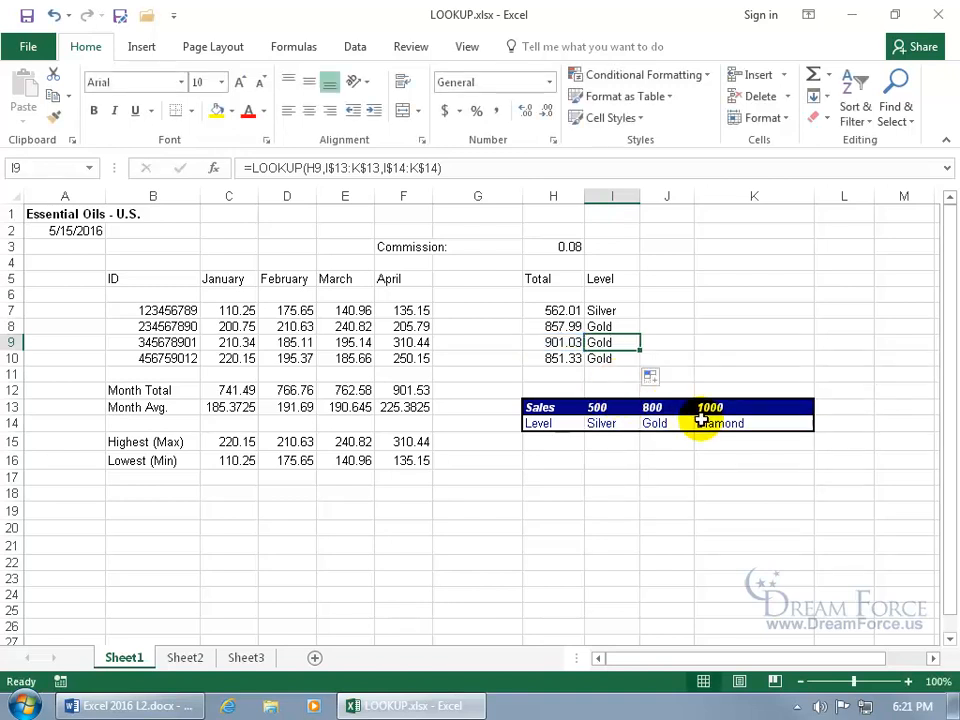
# Step: Set the April sales in F9 to 500 to test the LOOKUP level for ID row 9
pyautogui.click(410, 344)
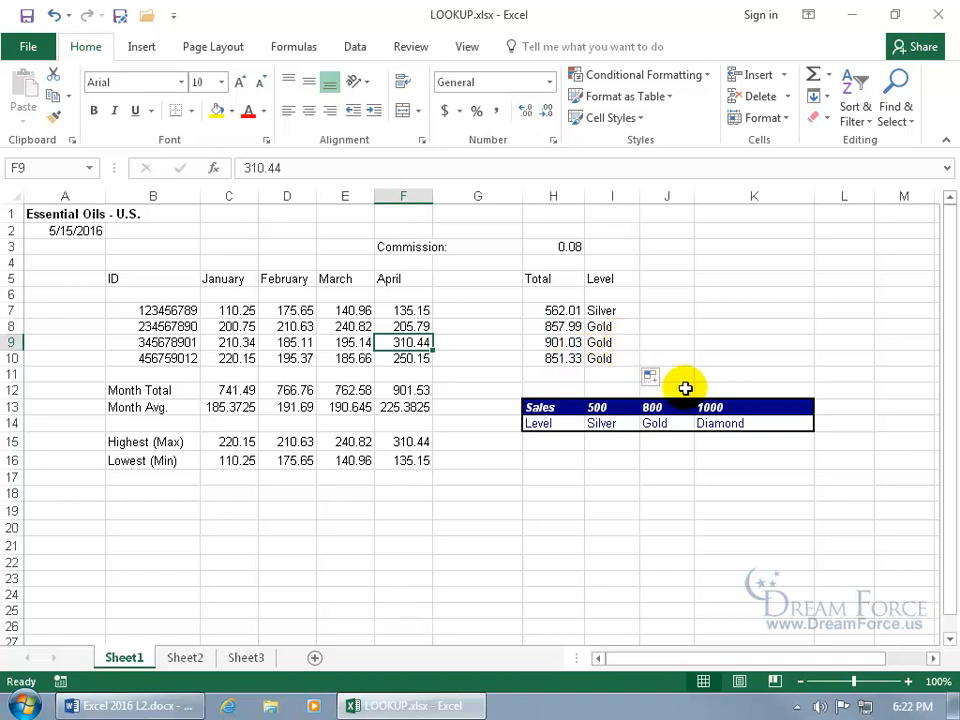
pyautogui.write('500')
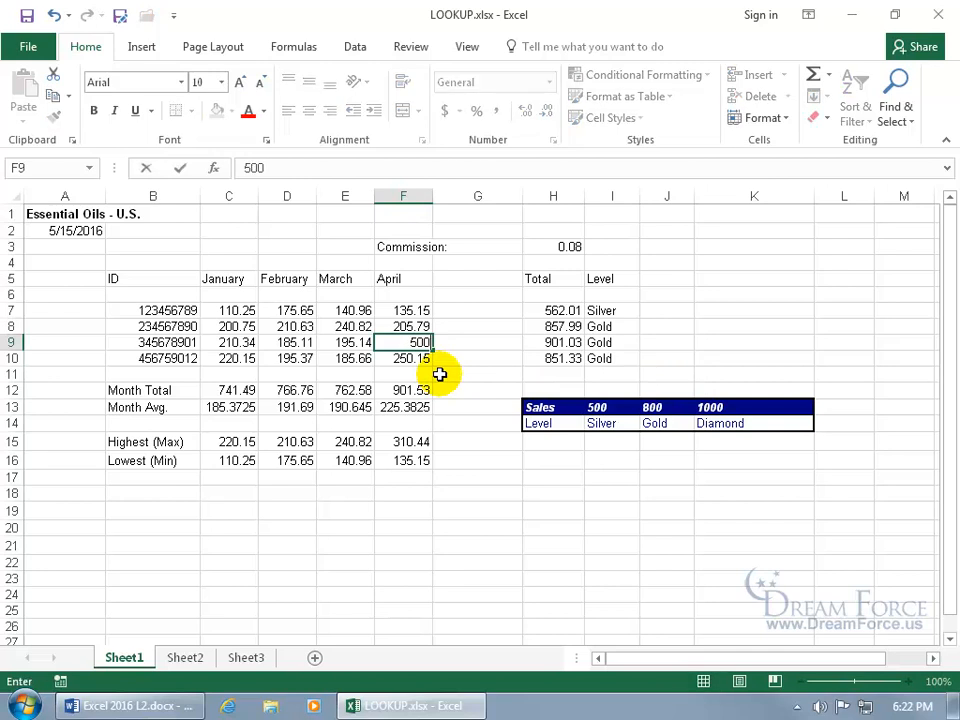
pyautogui.press('Return')
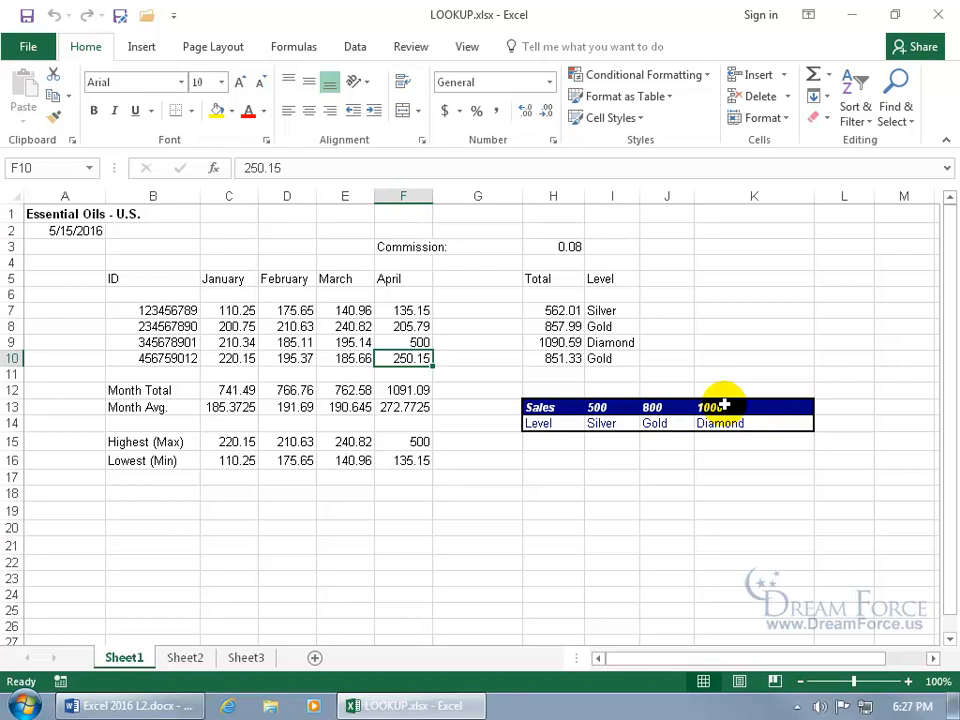
# Step: Set the Silver sales threshold in I13 of the level table to 900
pyautogui.click(613, 406)
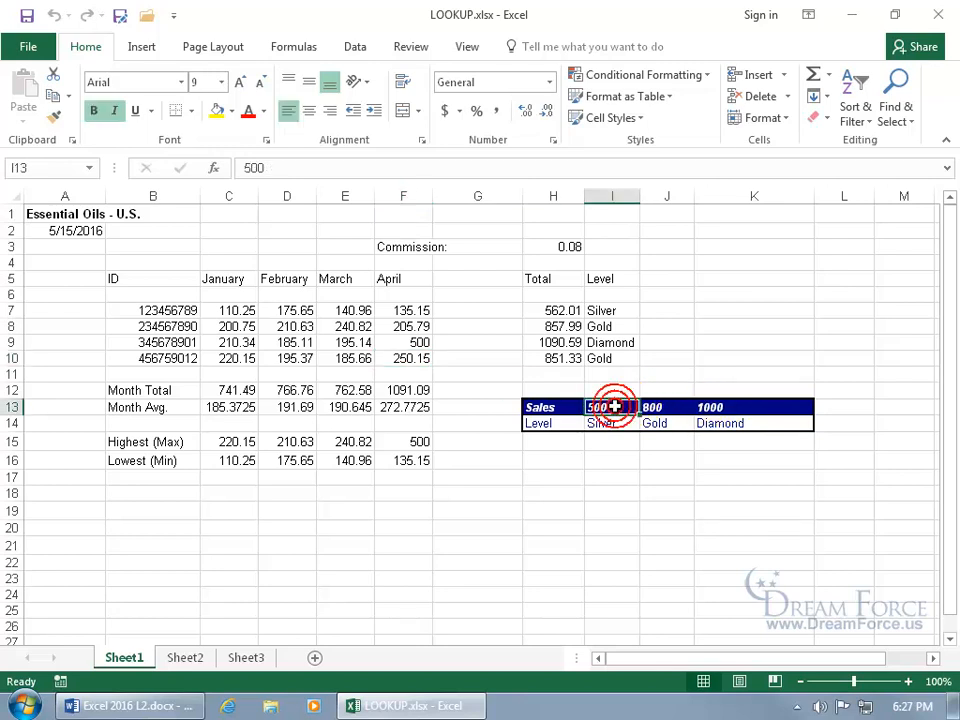
pyautogui.write('900')
pyautogui.press('Return')
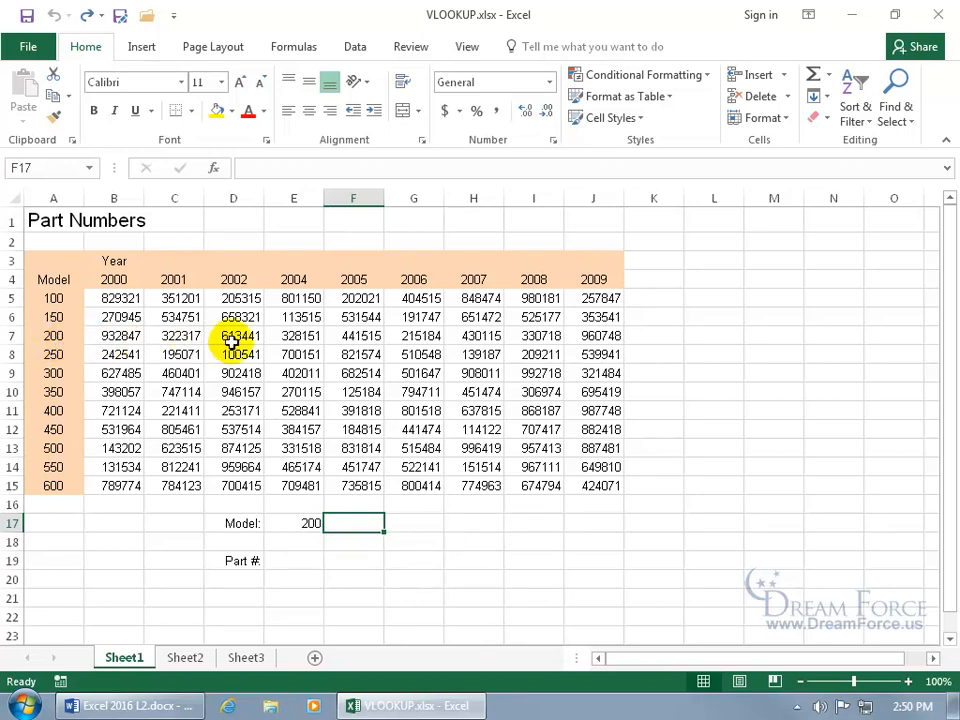
# Step: In VLOOKUP.xlsx, enter =VLOOKUP(E17,A4:J15,5) in the Part # cell E19 and compare its result with the model 200 entry in E7
pyautogui.click(300, 340)
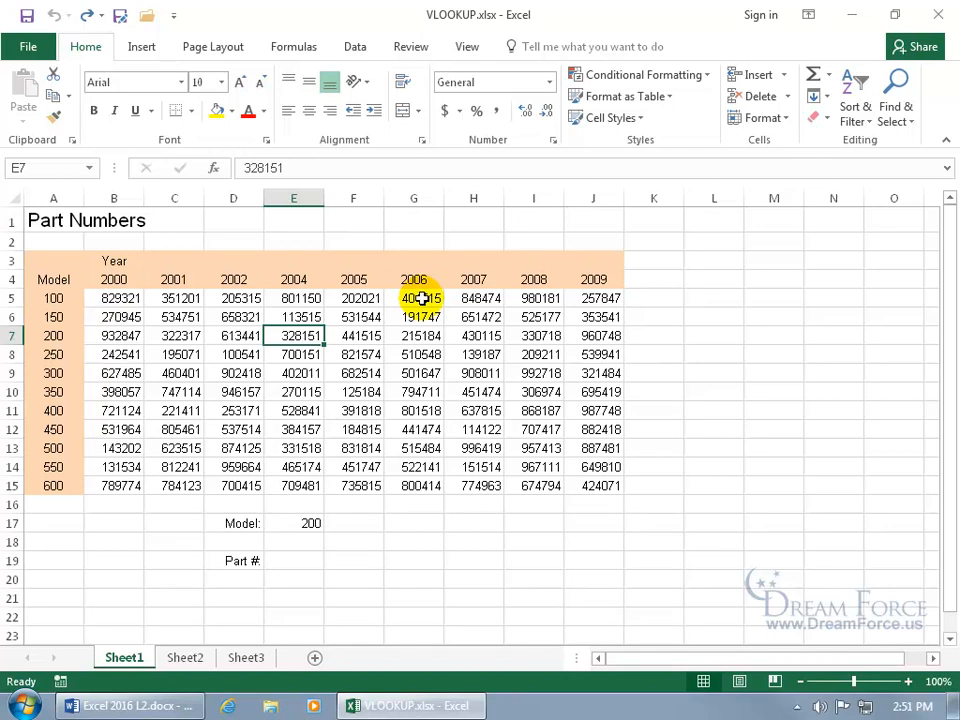
pyautogui.click(300, 560)
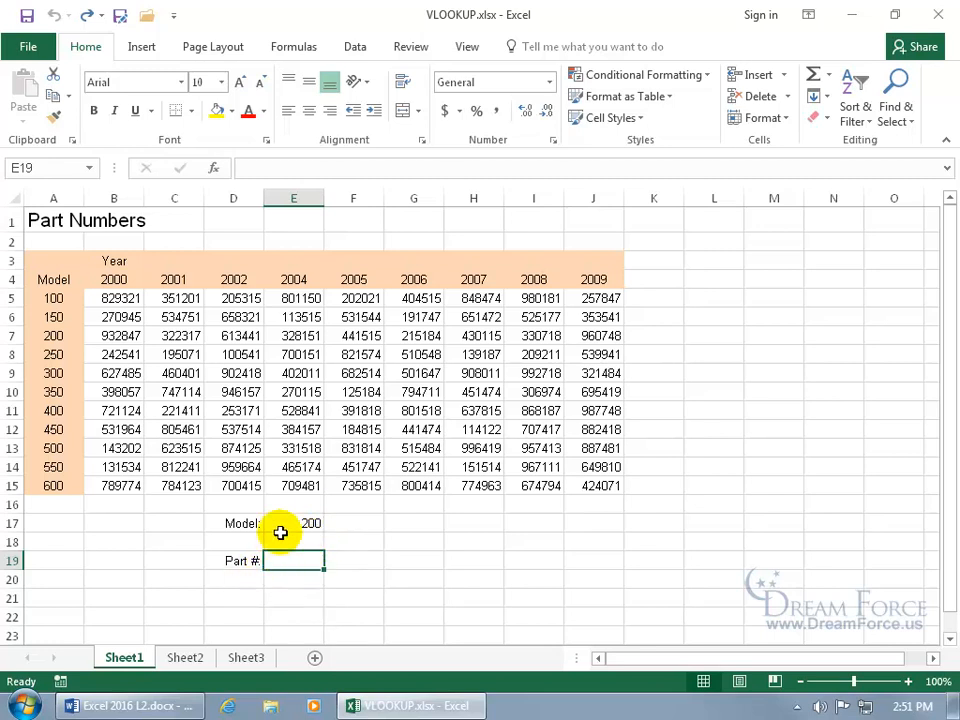
pyautogui.write('=vl')
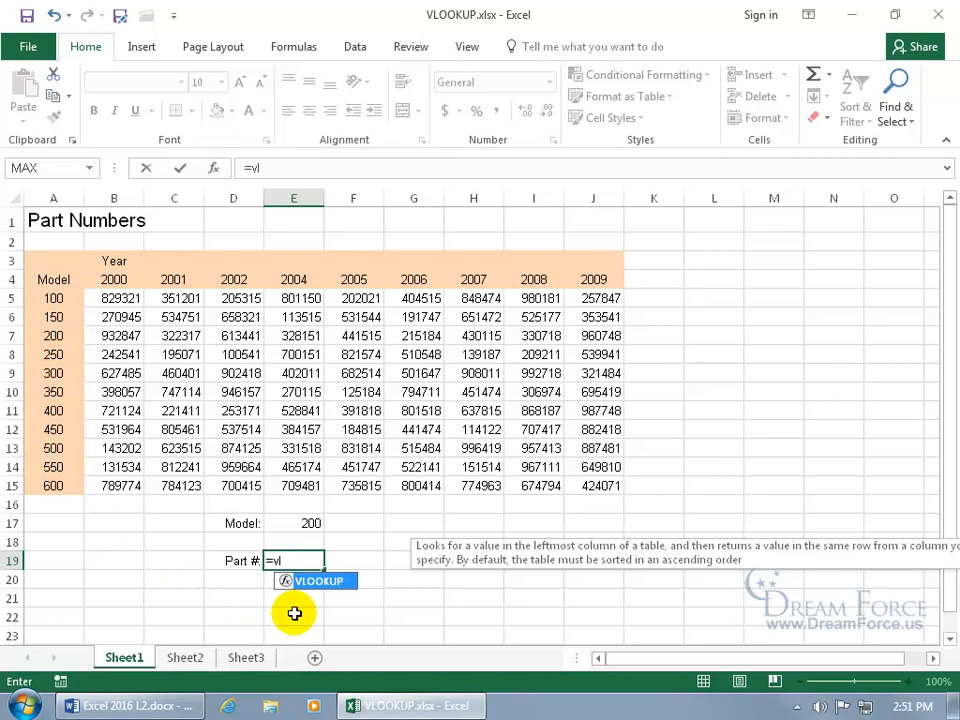
pyautogui.press('Tab')
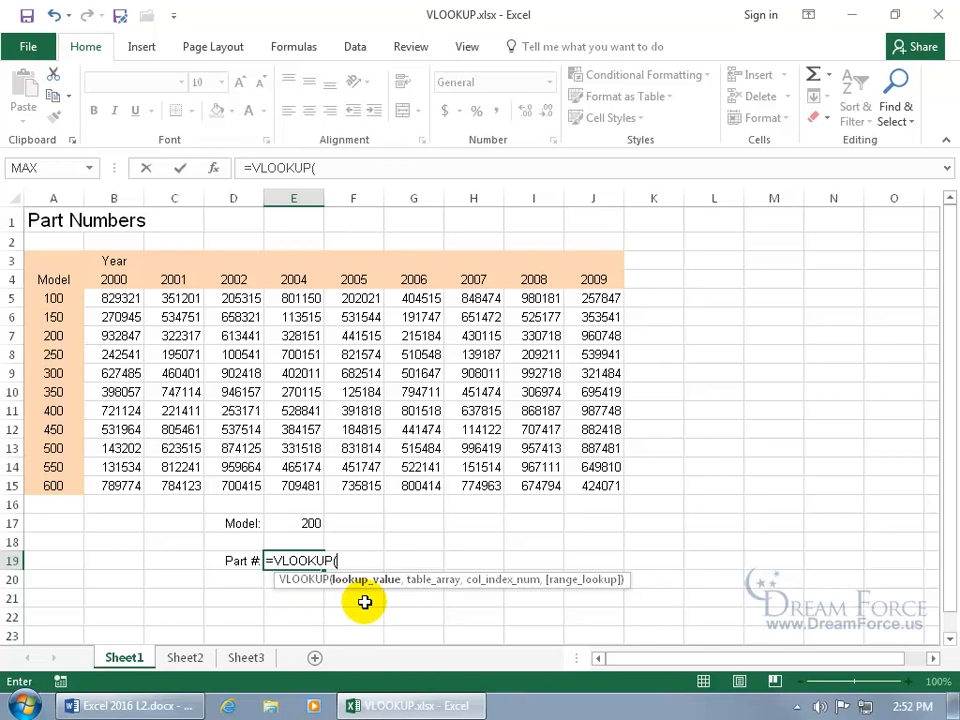
pyautogui.click(299, 522)
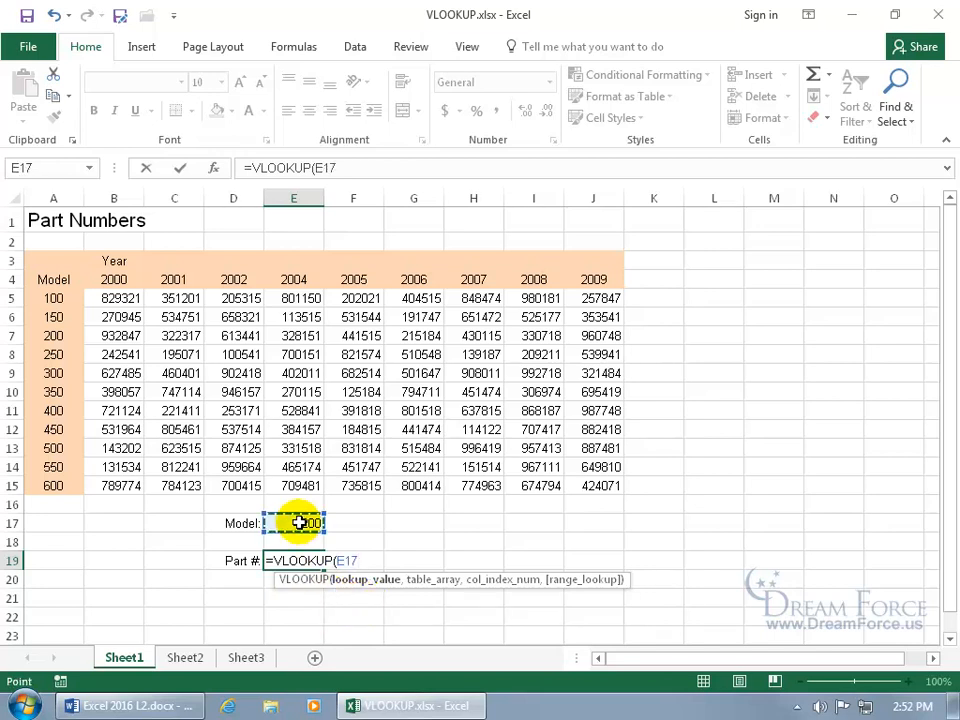
pyautogui.write(',')
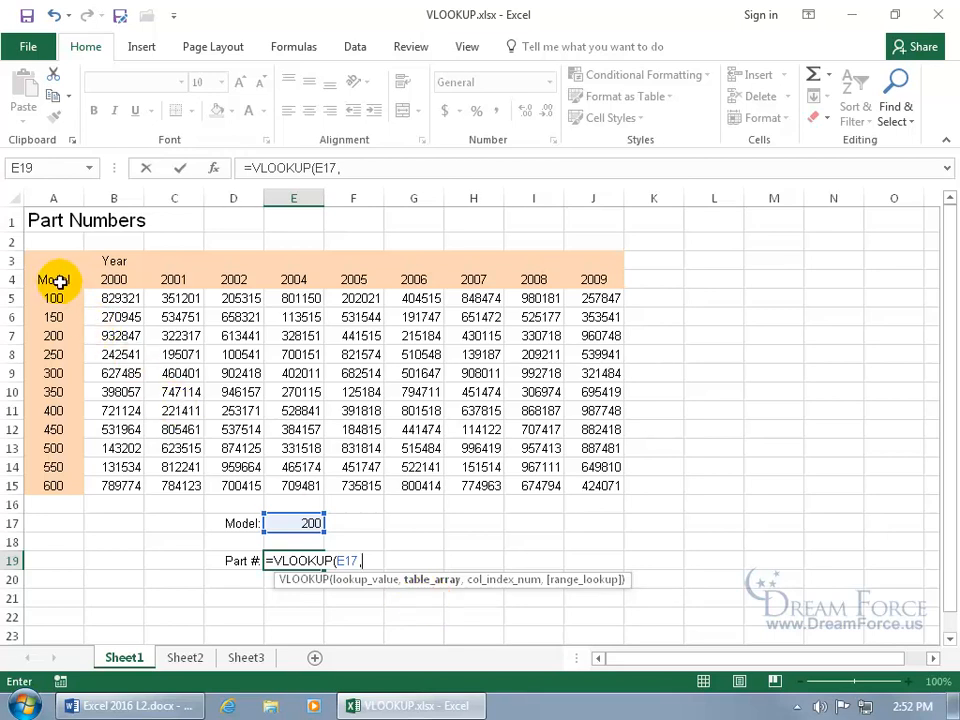
pyautogui.moveTo(62, 281); pyautogui.dragTo(583, 484)
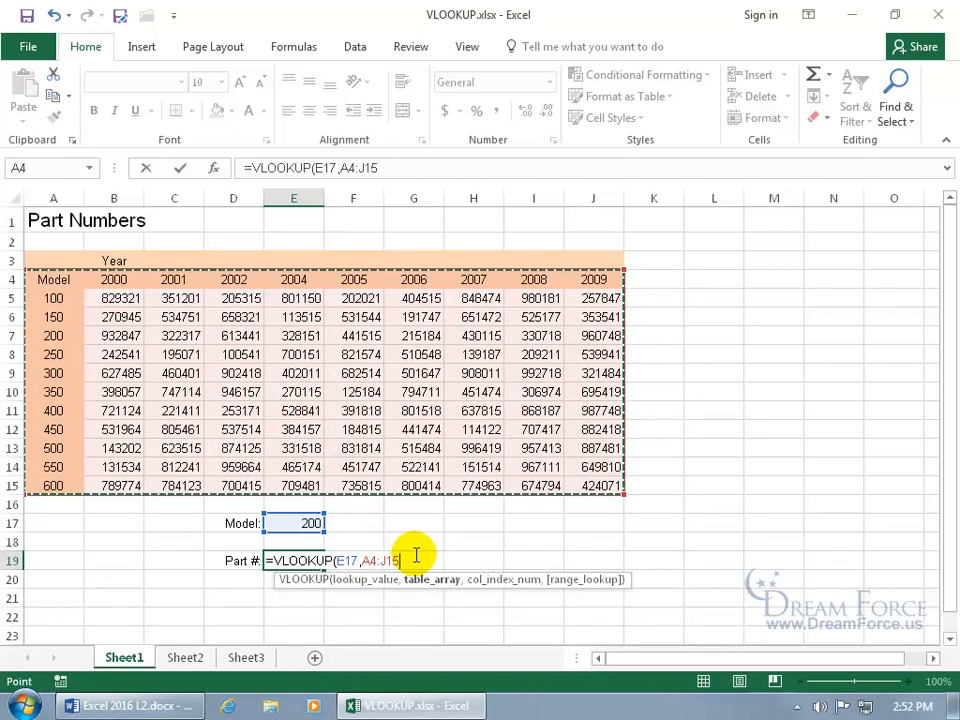
pyautogui.write(',')
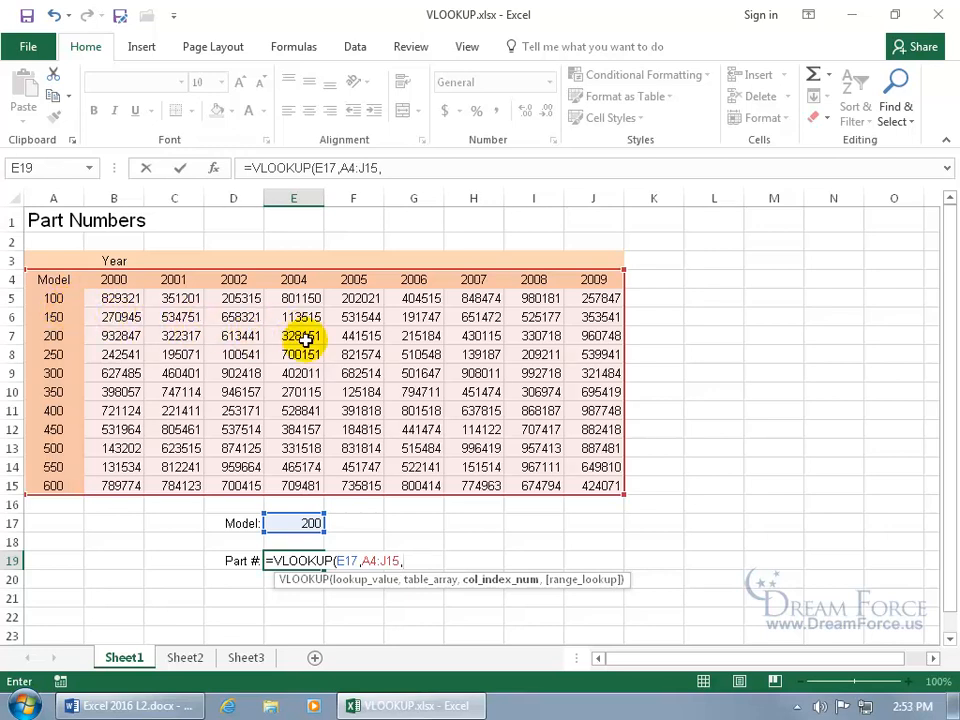
pyautogui.write('5')
pyautogui.press('Return')
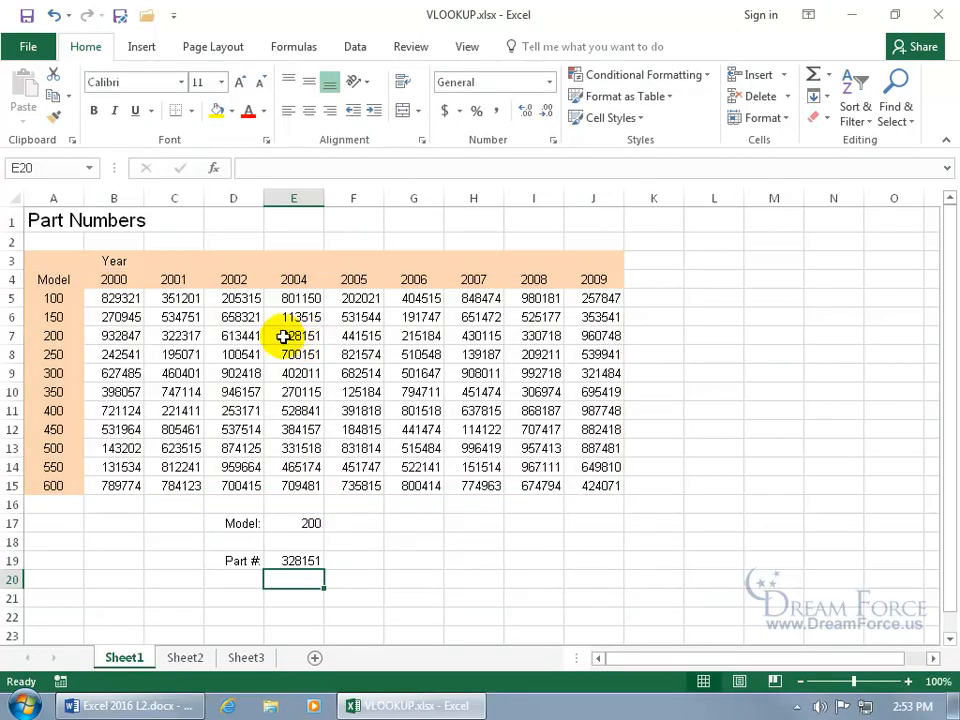
pyautogui.click(305, 338)
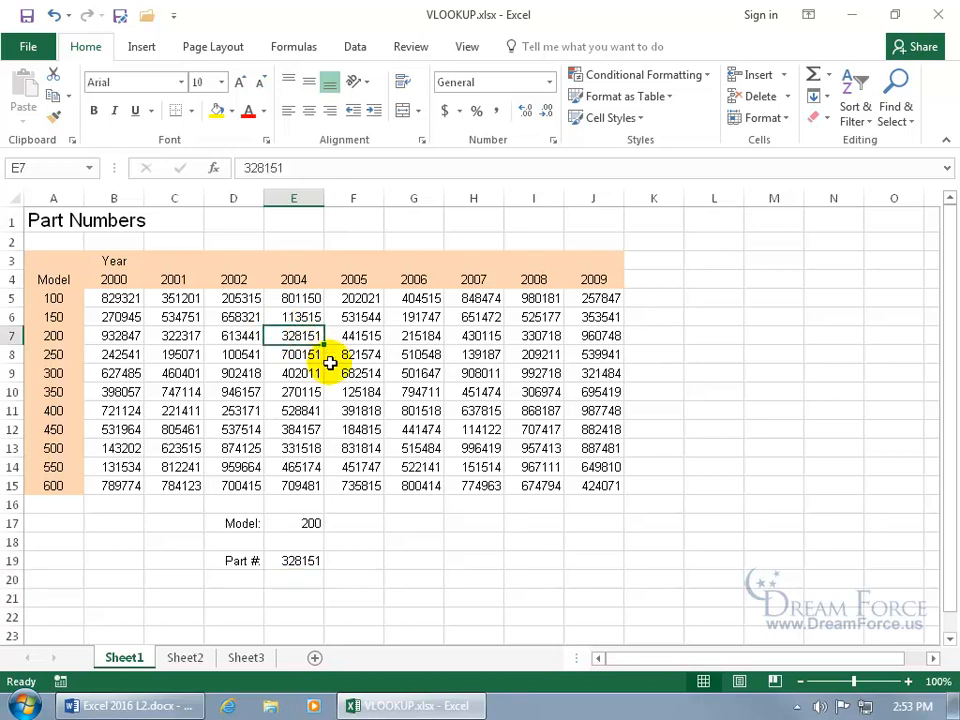
# Step: Set the model in E17 to 250 and compare the returned part number with the 2004 entry in E8
pyautogui.click(308, 524)
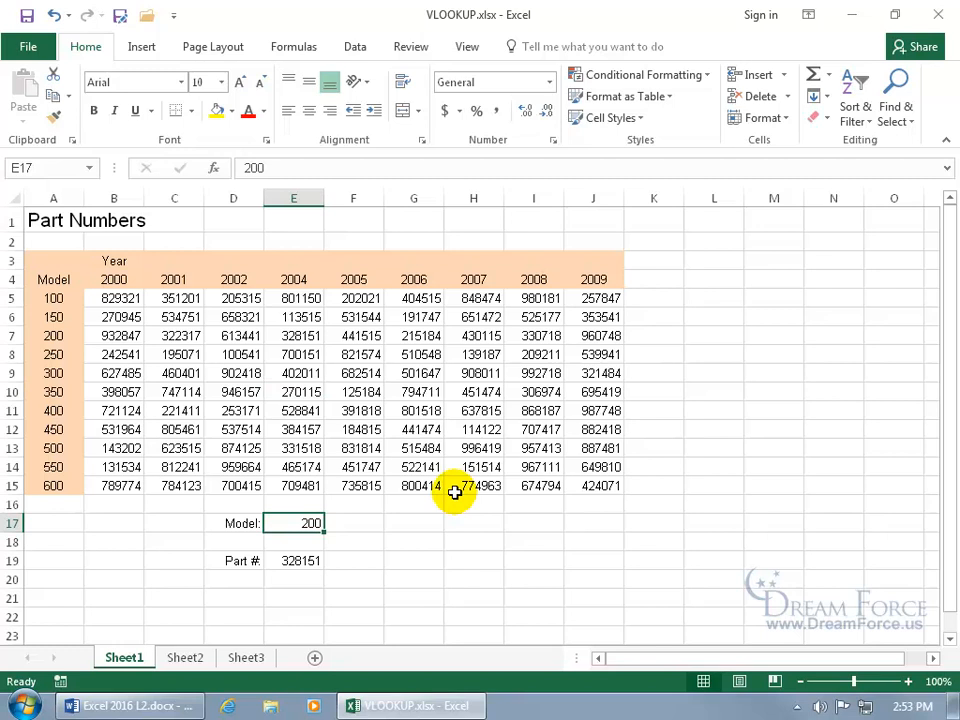
pyautogui.write('250')
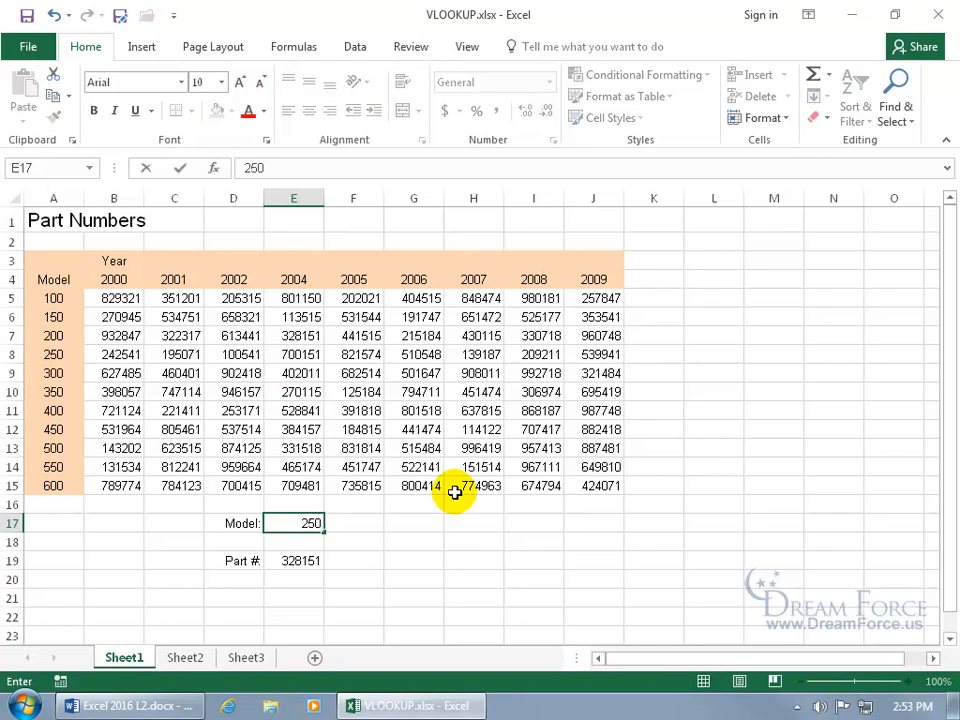
pyautogui.press('Return')
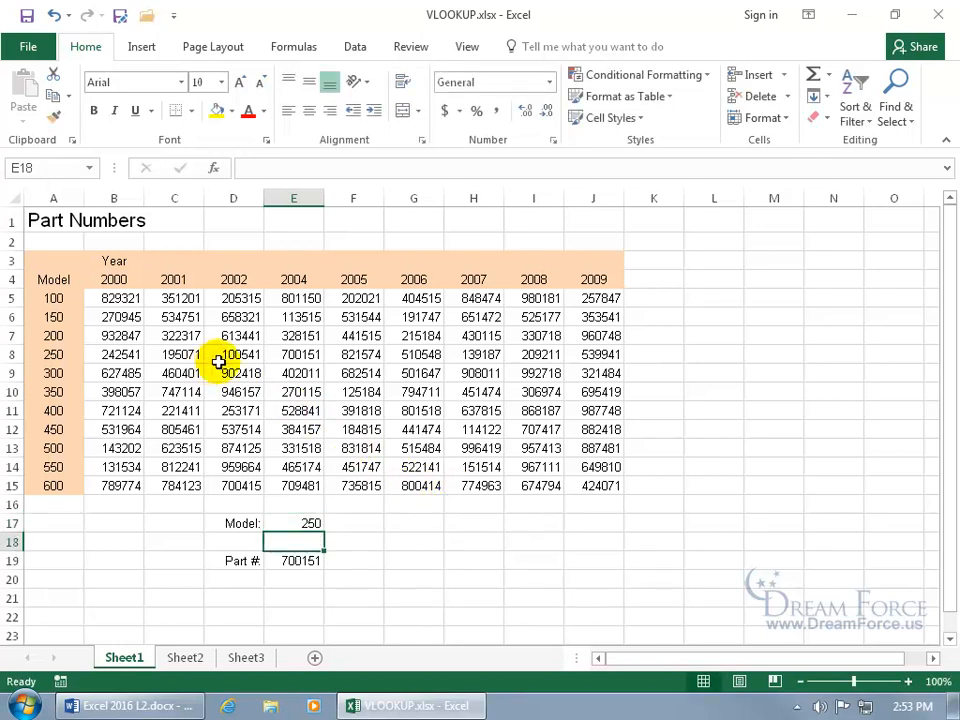
pyautogui.click(302, 354)
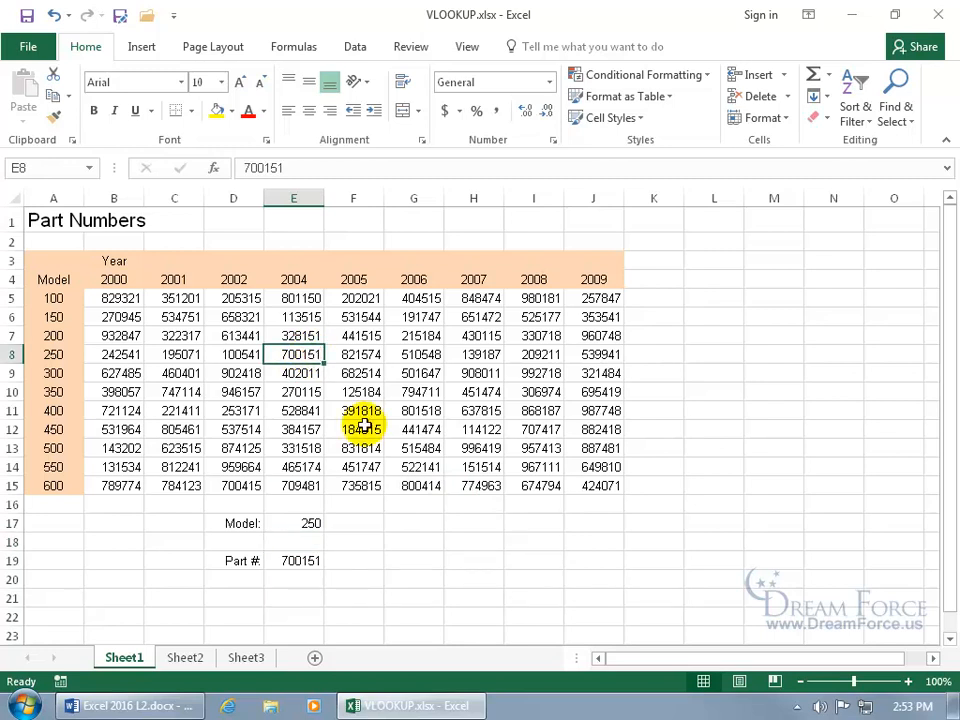
# Step: Set the model in E17 to the unlisted number 201 and compare the returned part number with E7
pyautogui.click(312, 523)
pyautogui.write('20')
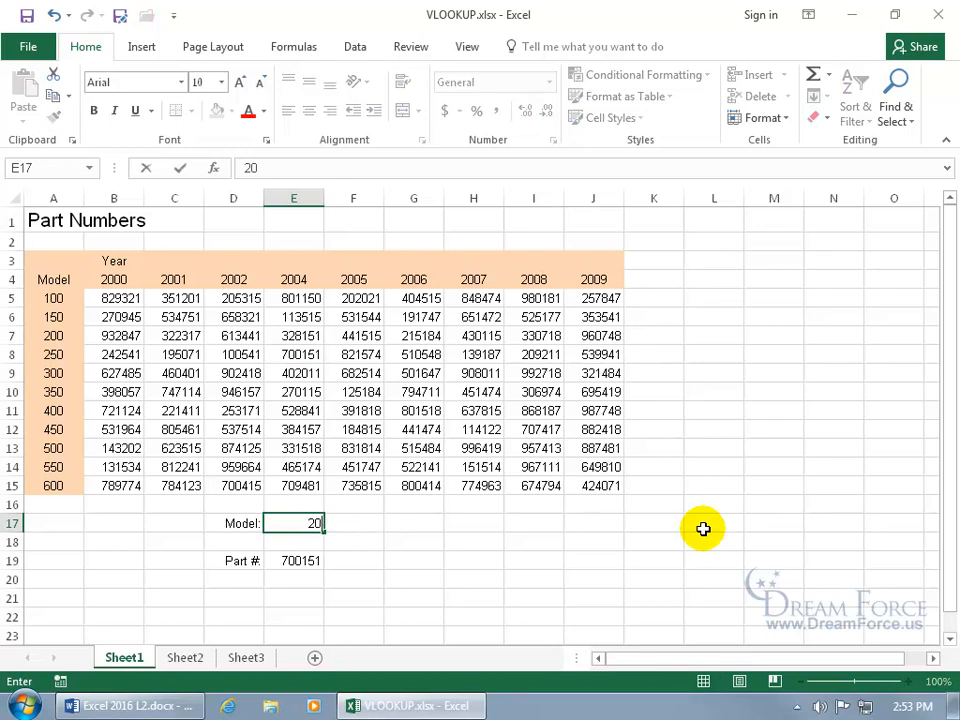
pyautogui.write('1')
pyautogui.press('Return')
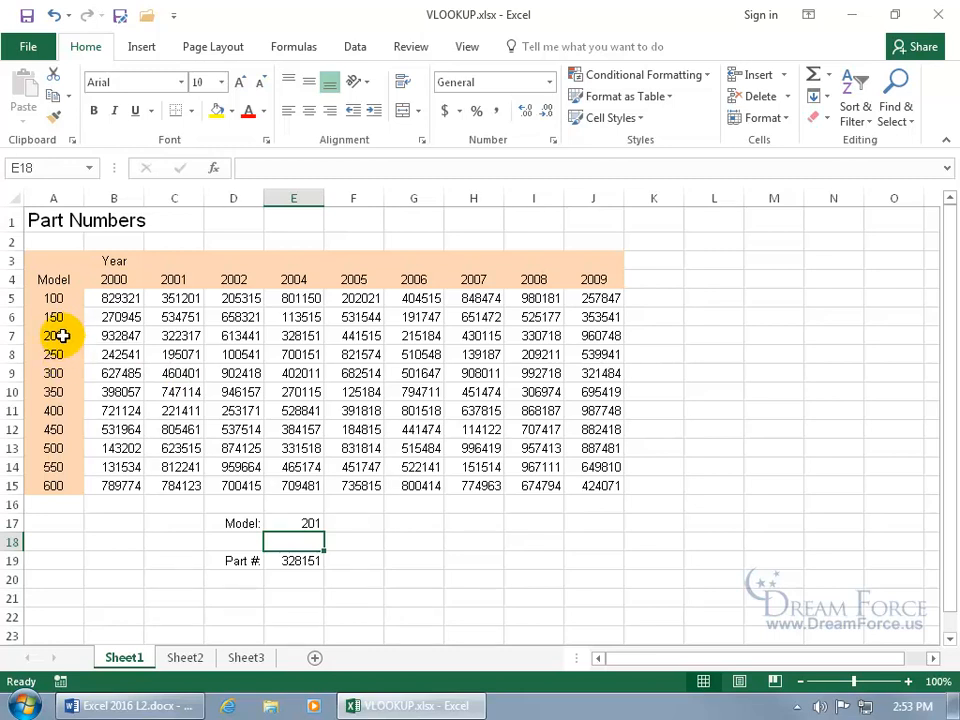
pyautogui.click(293, 337)
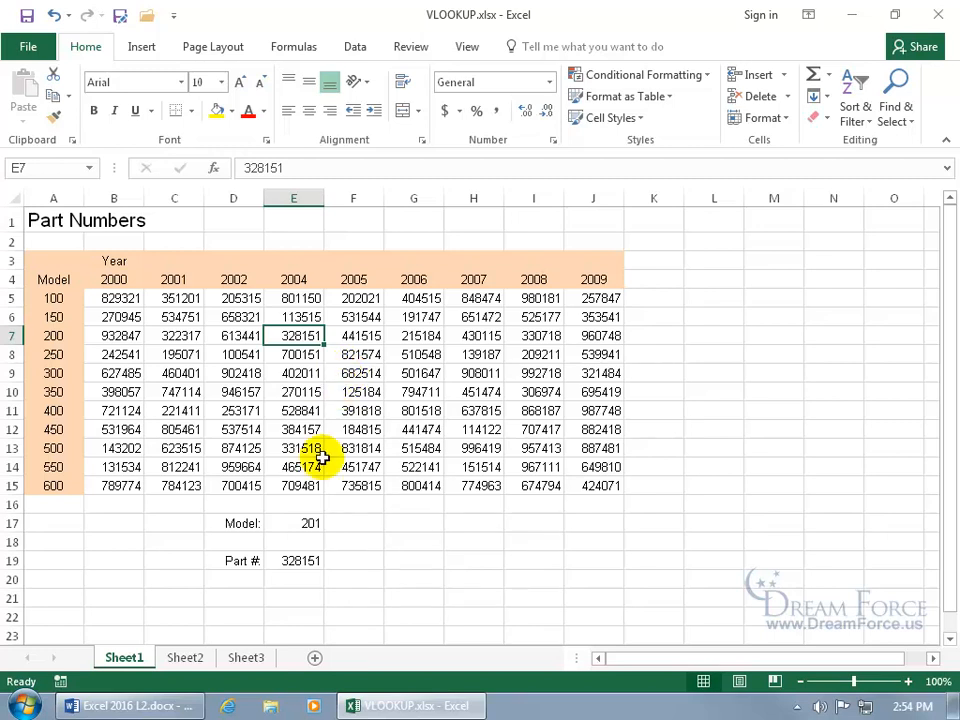
# Step: Add the exact match argument FALSE to the VLOOKUP formula in E19, making it =VLOOKUP(E17,A4:J15,5,FALSE)
pyautogui.click(300, 561)
pyautogui.click(300, 562)
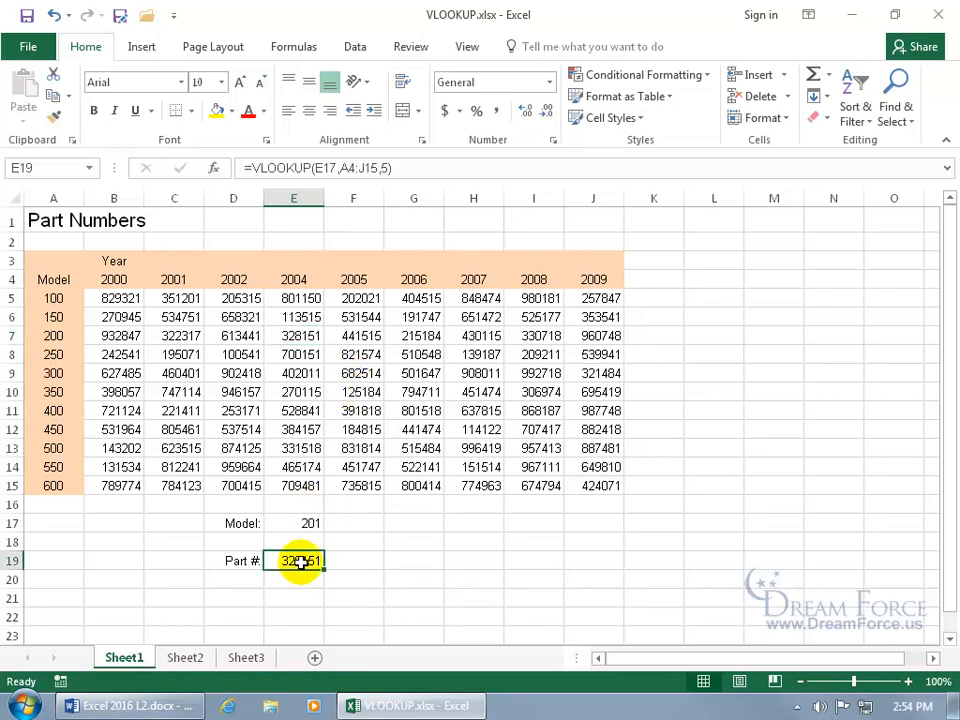
pyautogui.doubleClick(300, 562)
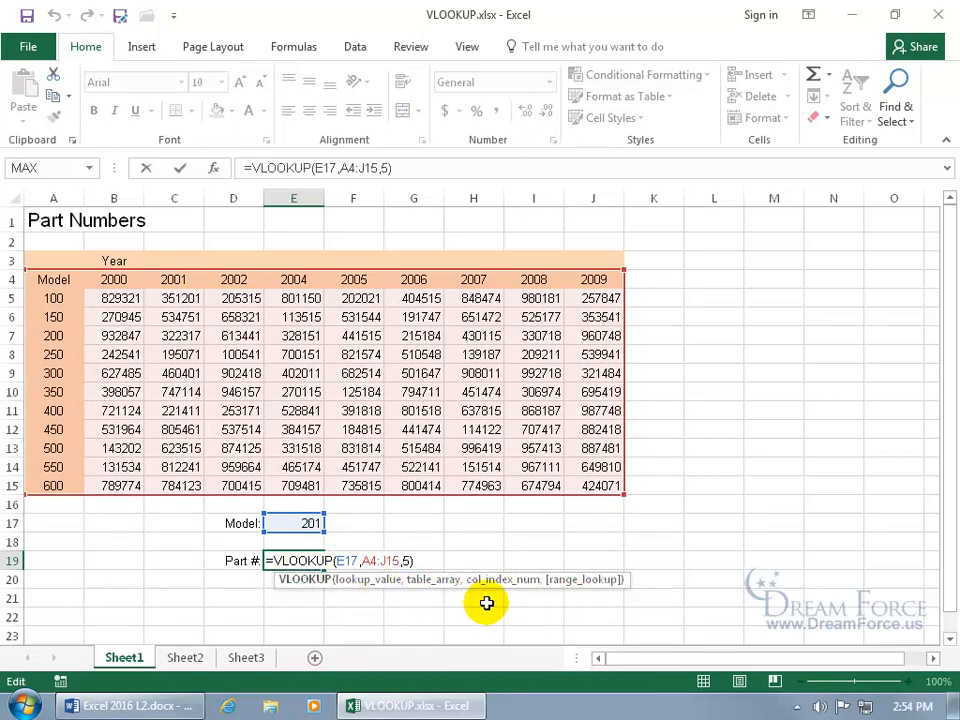
pyautogui.doubleClick(408, 561)
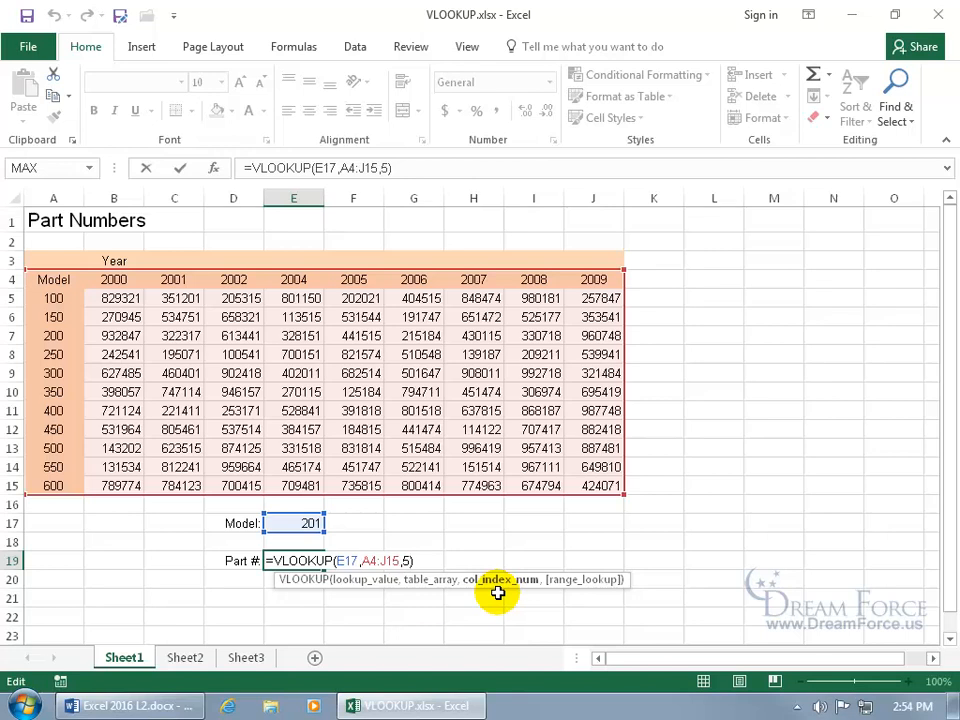
pyautogui.write(',')
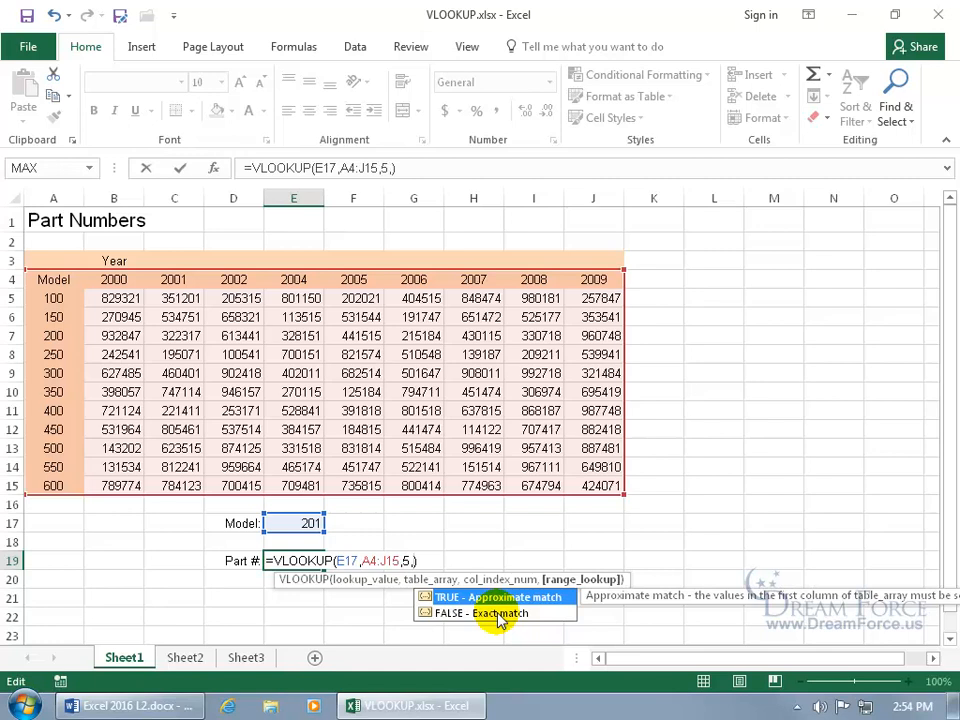
pyautogui.doubleClick(500, 617)
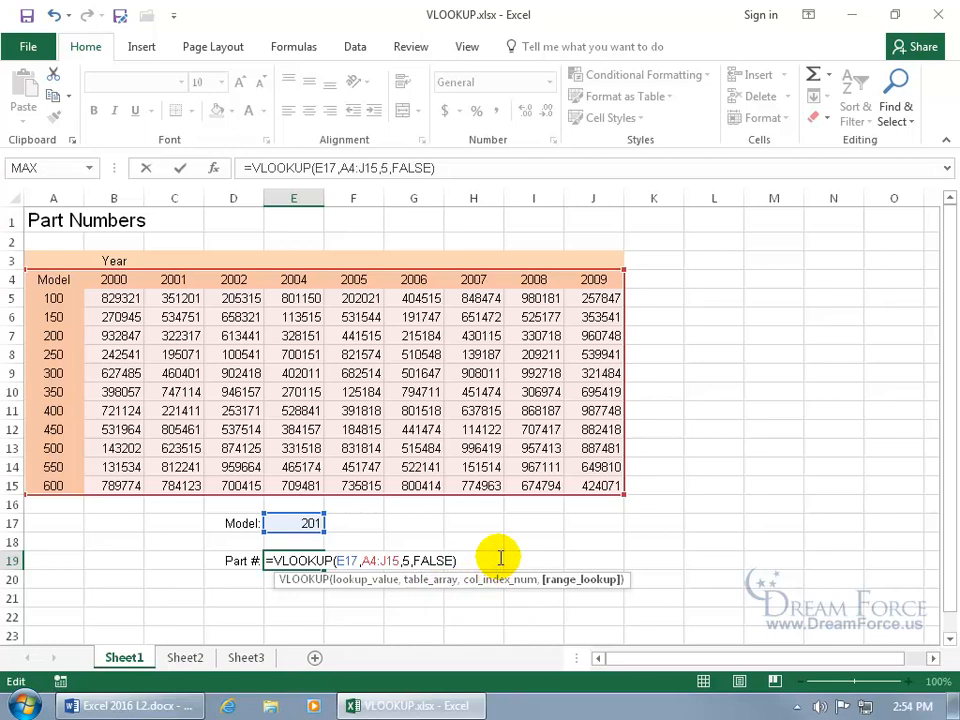
pyautogui.press('Return')
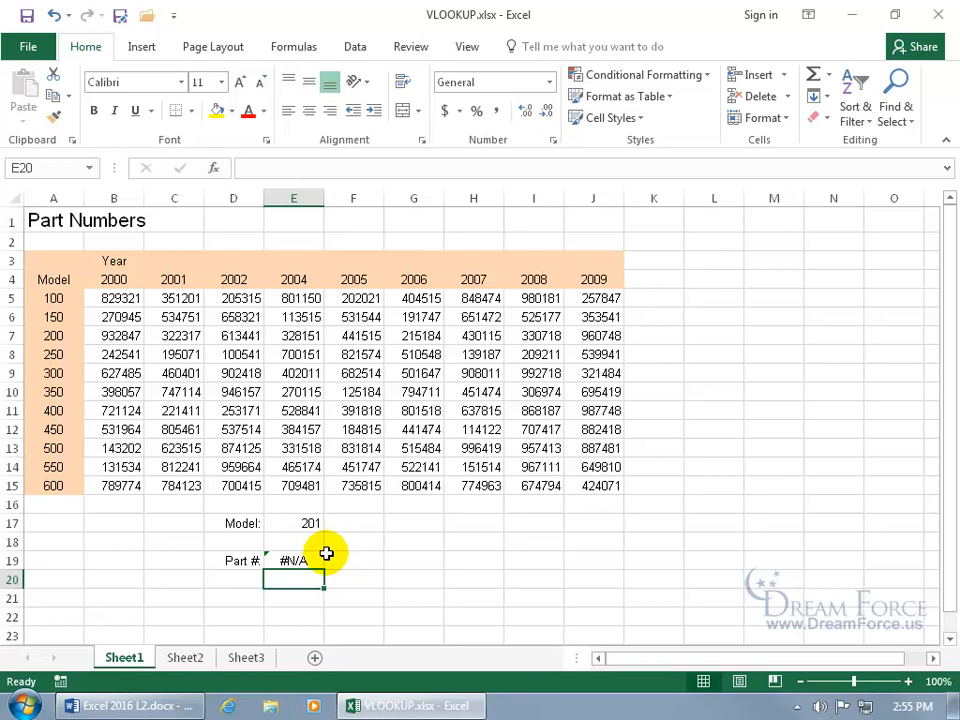
# Step: Replace the model number 250 in A8 with the text "blue"
pyautogui.click(50, 355)
pyautogui.write('Blue')
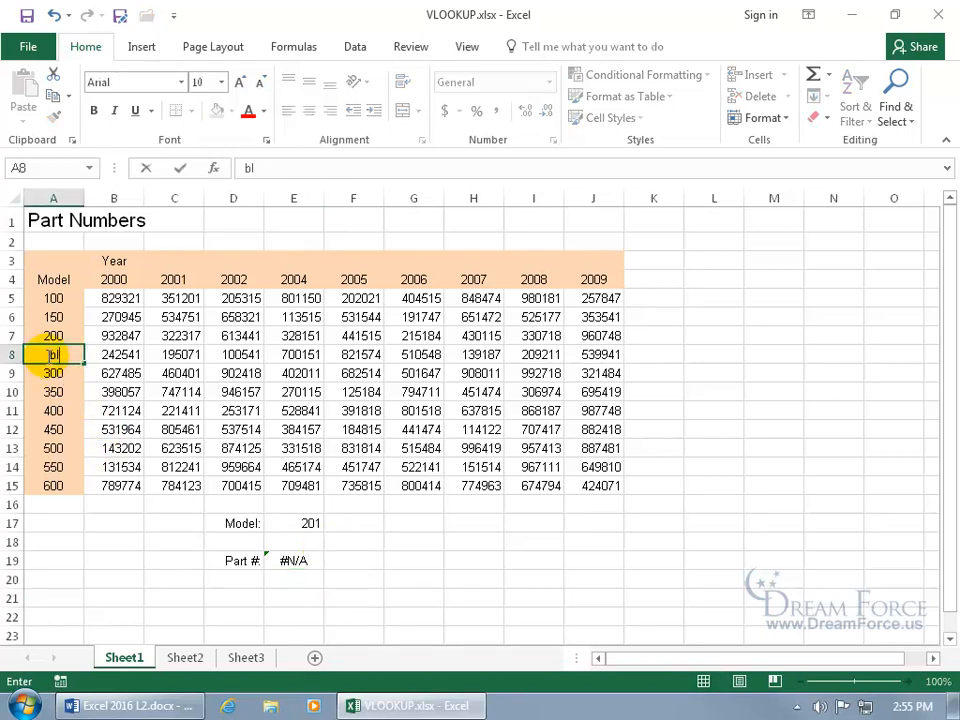
pyautogui.press('Return')
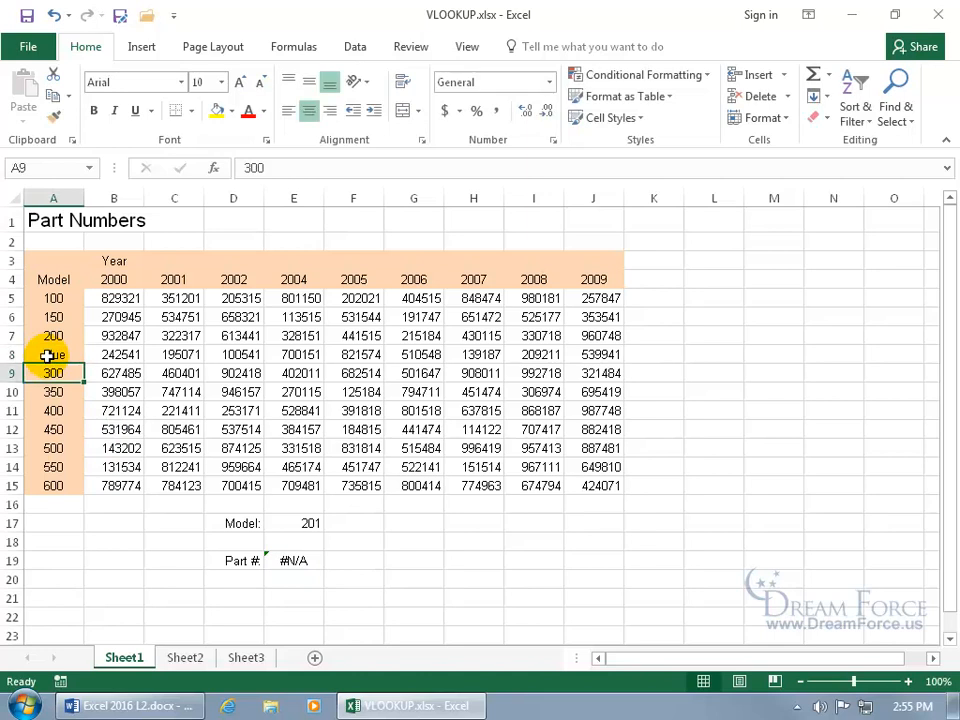
# Step: Set the model in E17 to "blue" and compare the part number returned in E19 with the 2004 entry in E8
pyautogui.click(300, 521)
pyautogui.write('blue')
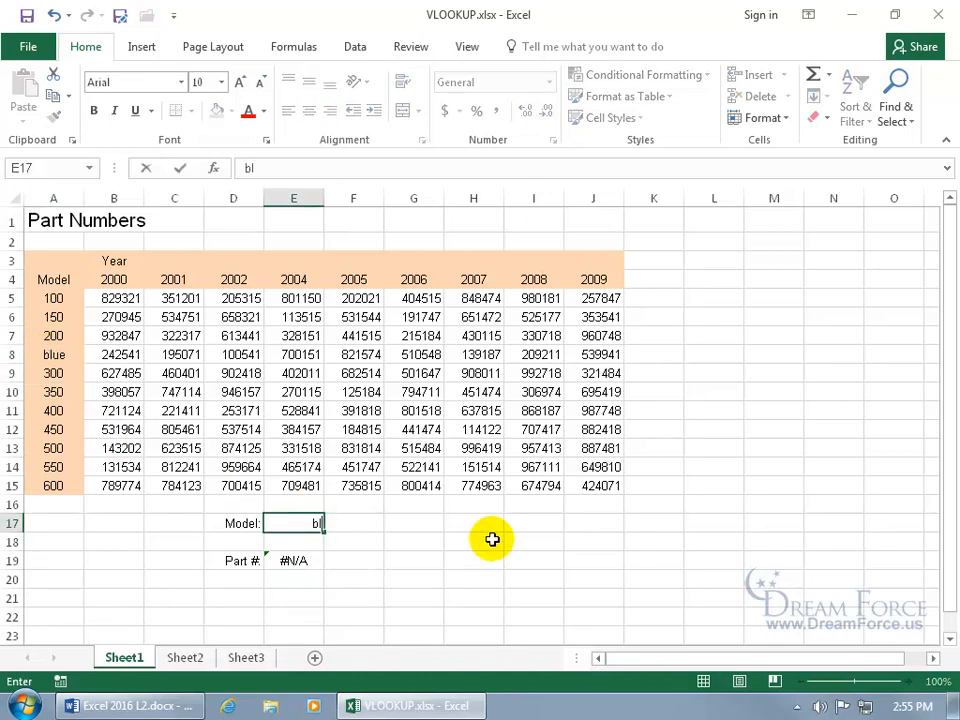
pyautogui.press('Return')
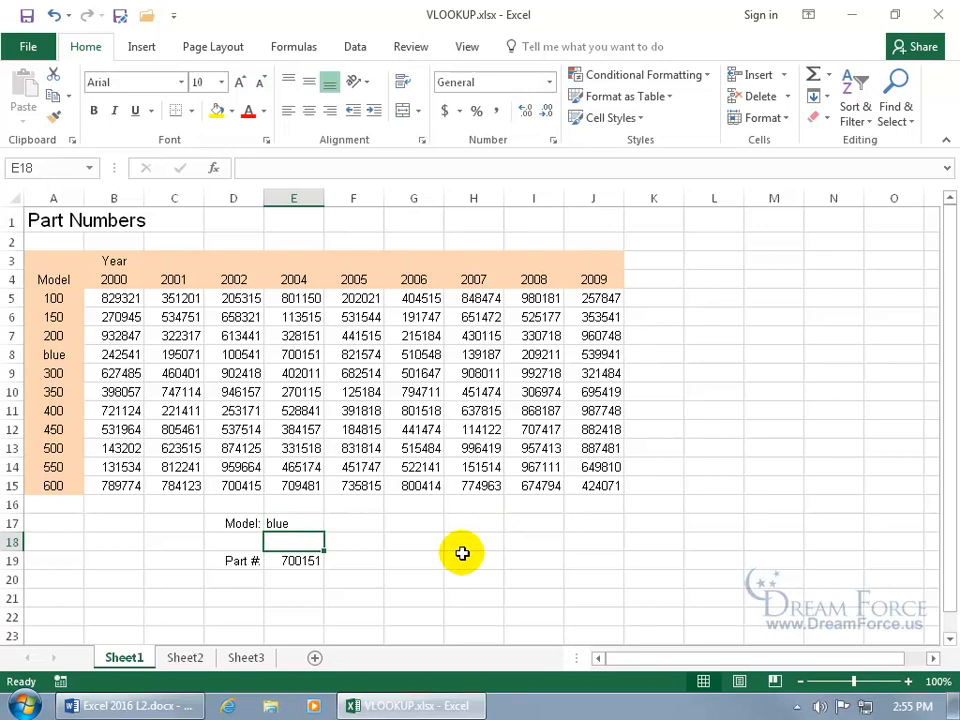
pyautogui.click(301, 560)
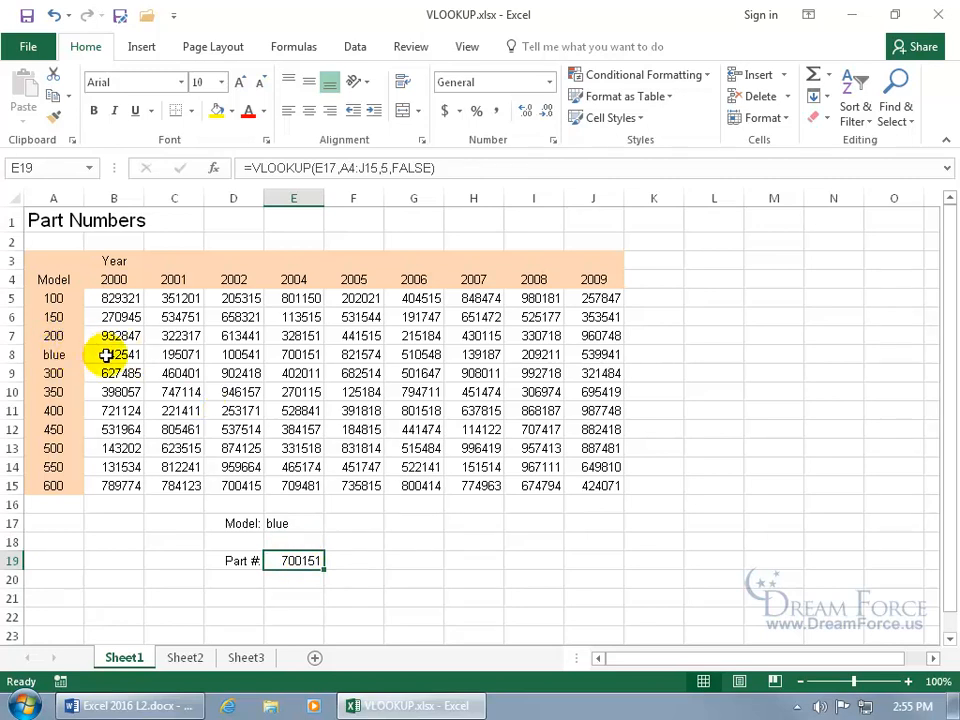
pyautogui.click(293, 354)
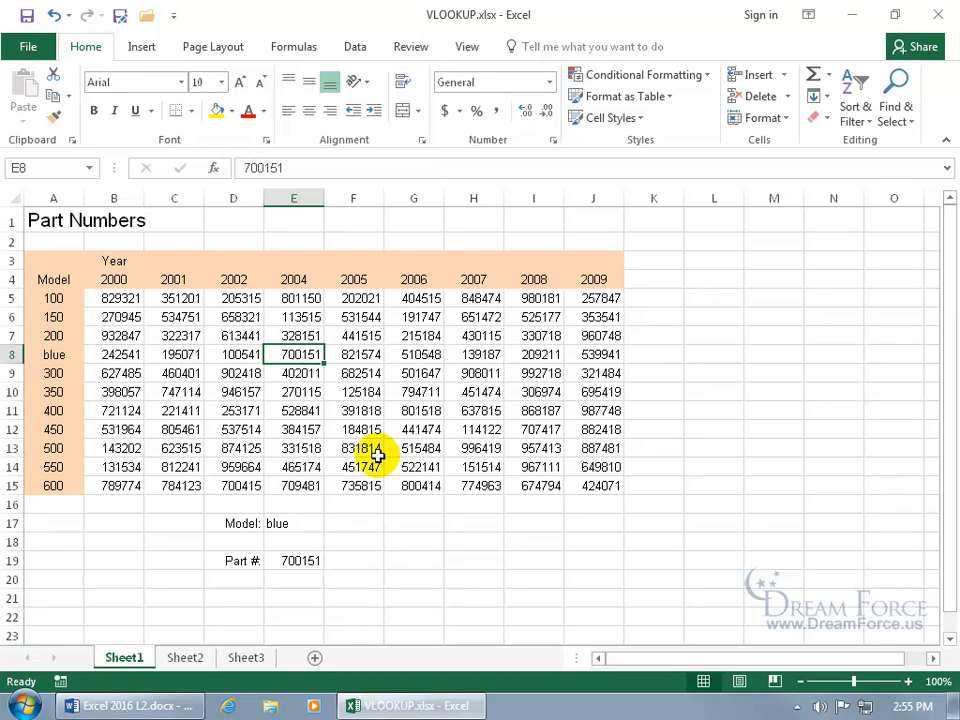
# Step: Remove the FALSE argument from the VLOOKUP formula in E19, making it =VLOOKUP(E17,A4:J15,5), and select the model in E17
pyautogui.click(300, 560)
pyautogui.doubleClick(303, 560)
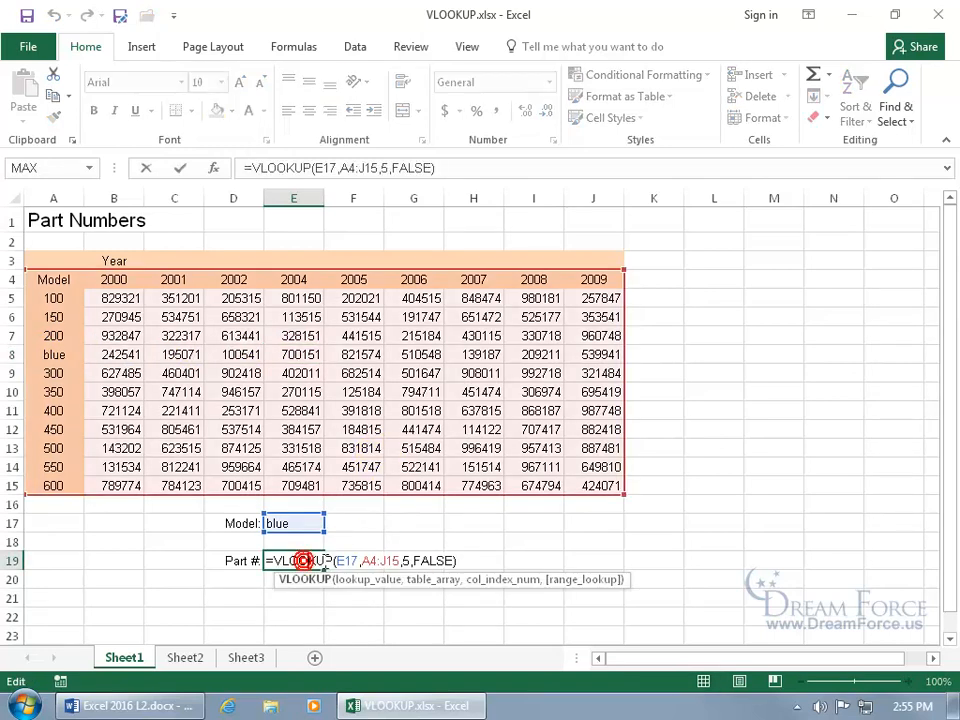
pyautogui.click(415, 560)
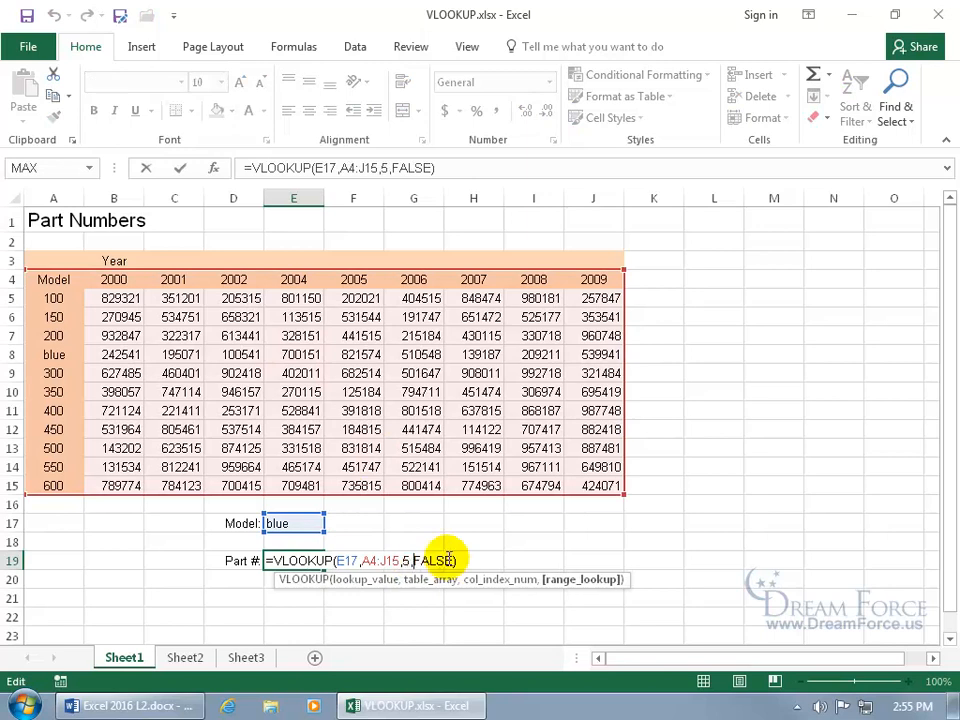
pyautogui.press('BackSpace')
pyautogui.press('BackSpace')
pyautogui.press('Delete')
pyautogui.press('Delete')
pyautogui.press('Delete')
pyautogui.press('BackSpace')
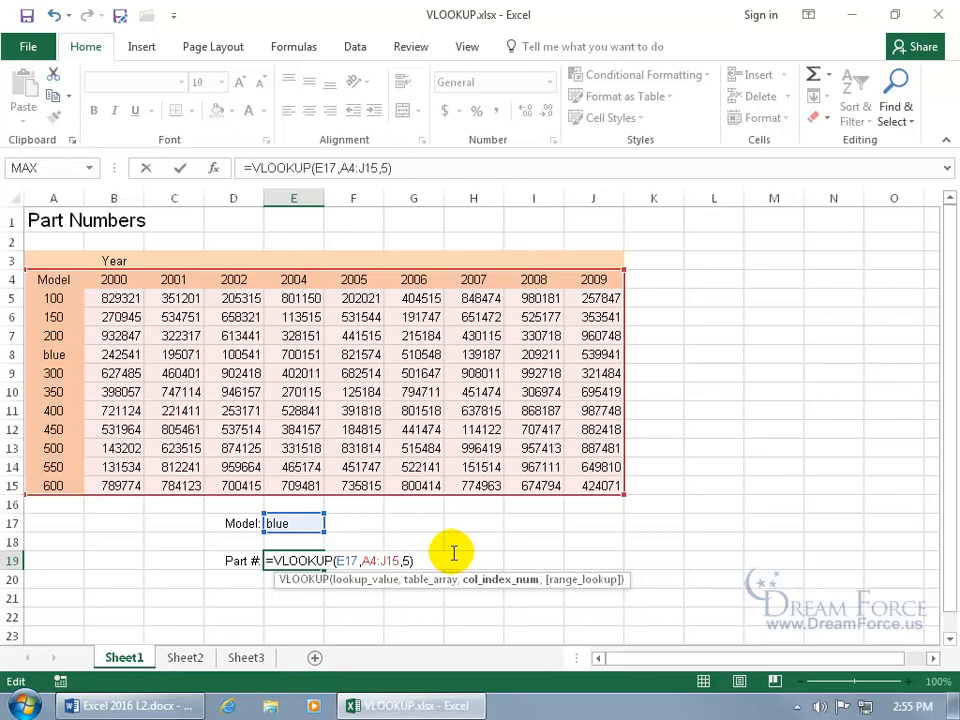
pyautogui.press('Return')
pyautogui.click(288, 522)
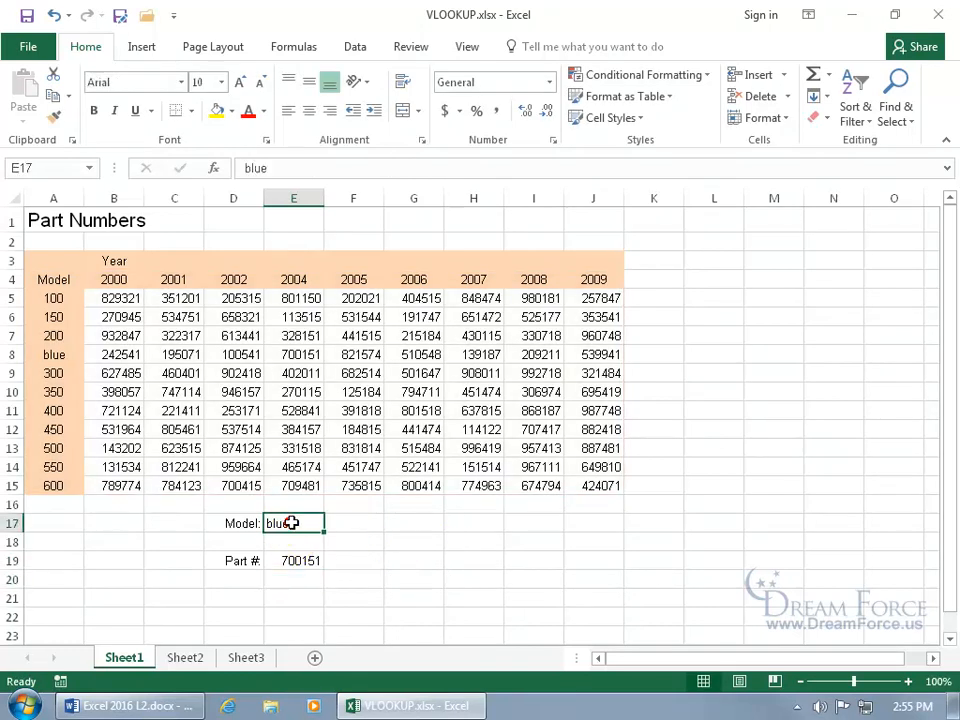
pyautogui.click(314, 523)
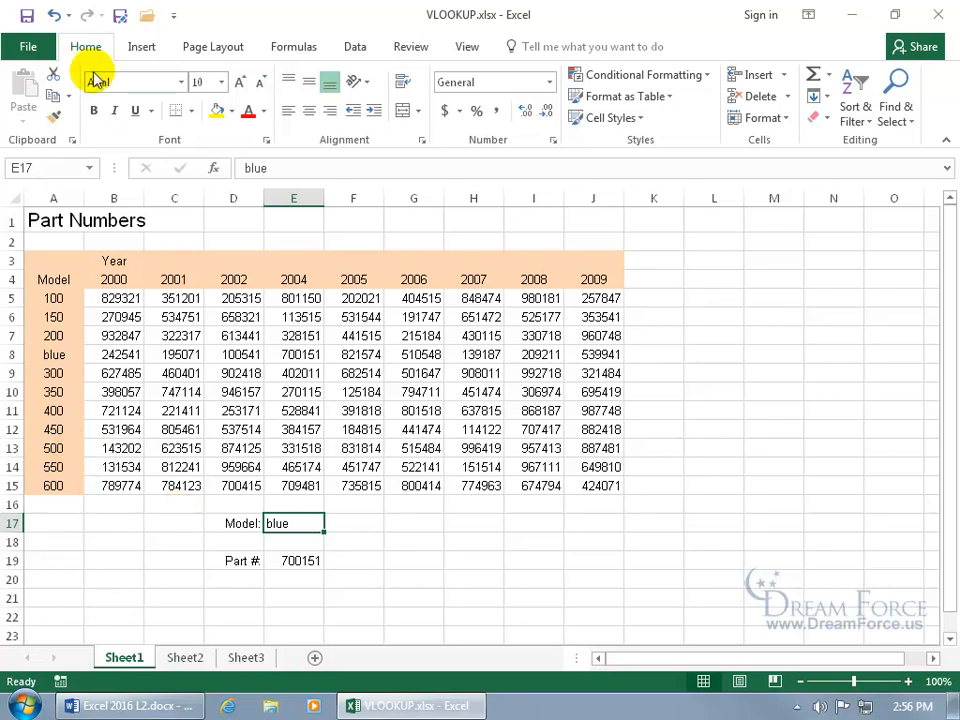
# Step: Undo the last five changes, restoring model 250 in A8 and E17 and the E19 formula without its FALSE argument
pyautogui.click(54, 15)
pyautogui.click(54, 15)
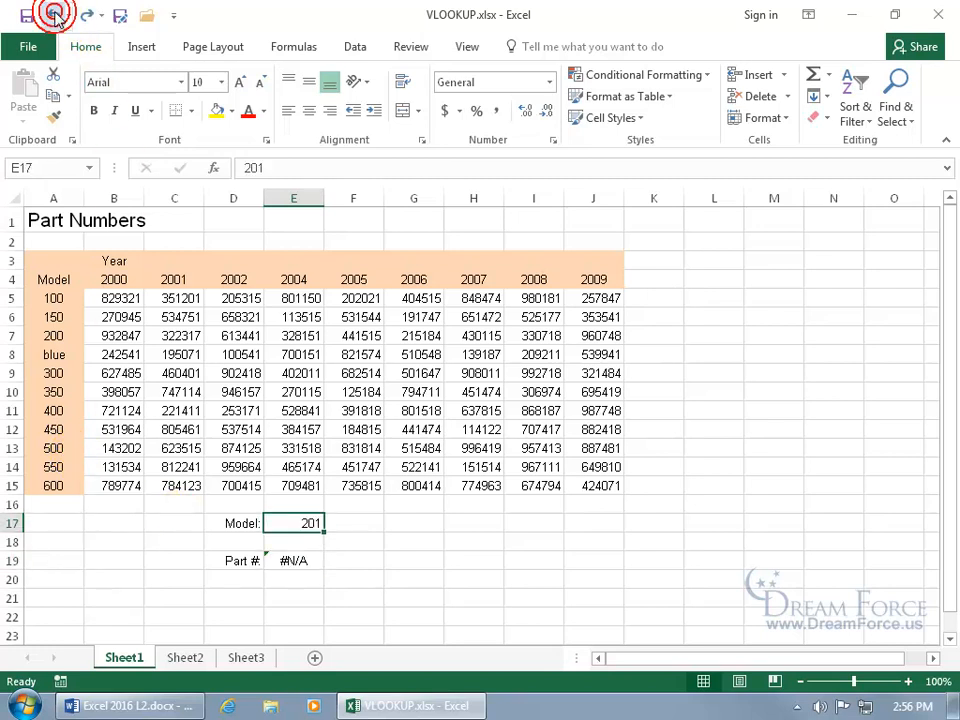
pyautogui.click(54, 15)
pyautogui.click(55, 16)
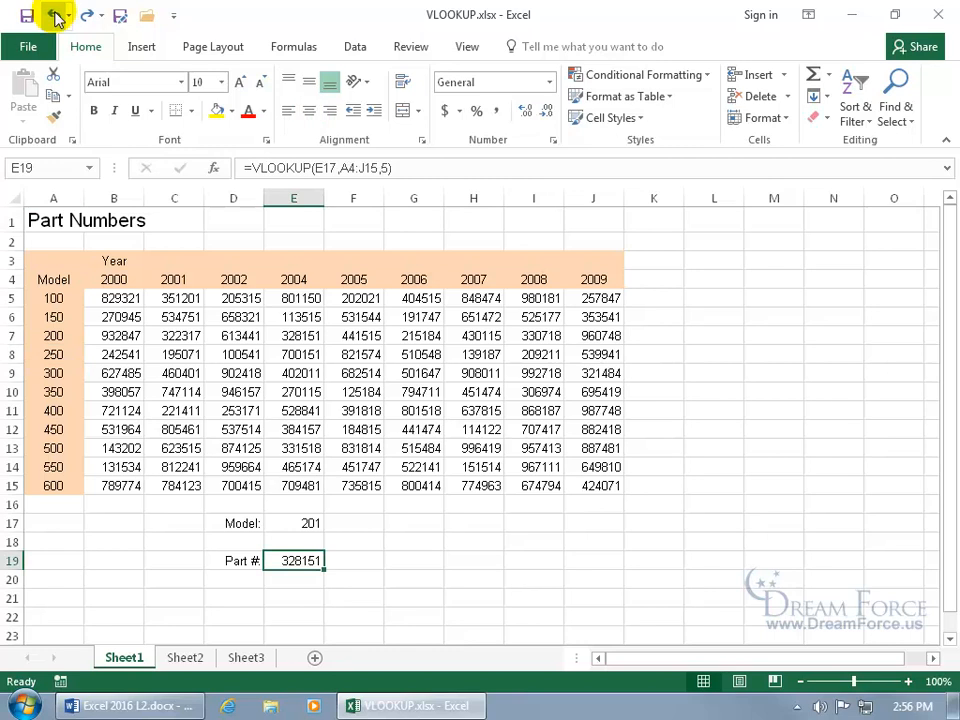
pyautogui.click(55, 16)
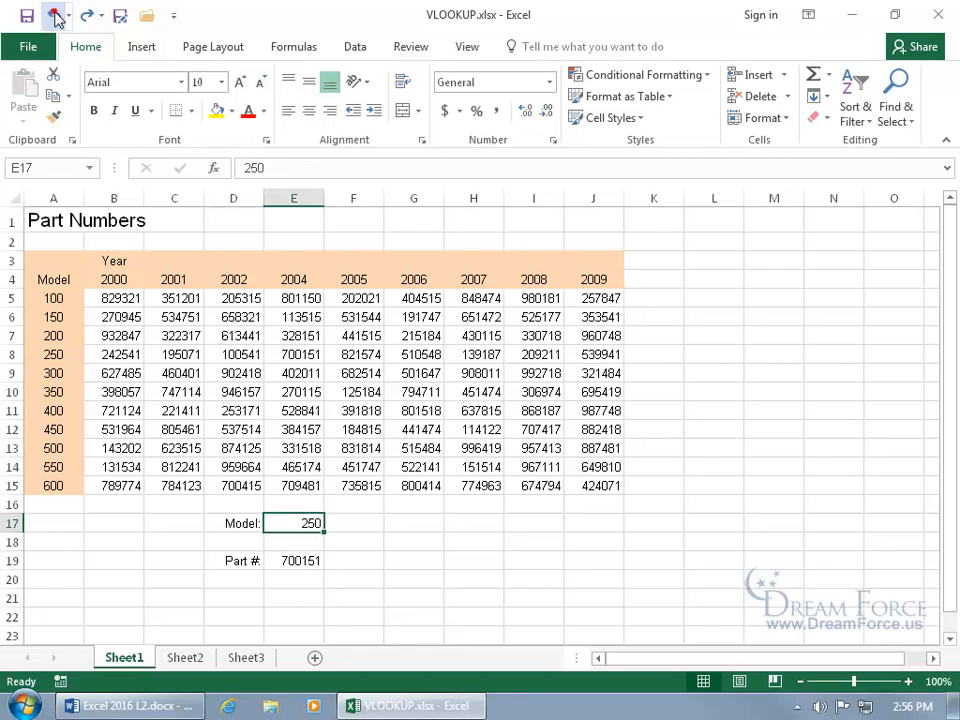
# Step: Set the column index of the VLOOKUP formula in E19 to 6, making it =VLOOKUP(E17,A4:J15,6)
pyautogui.doubleClick(302, 561)
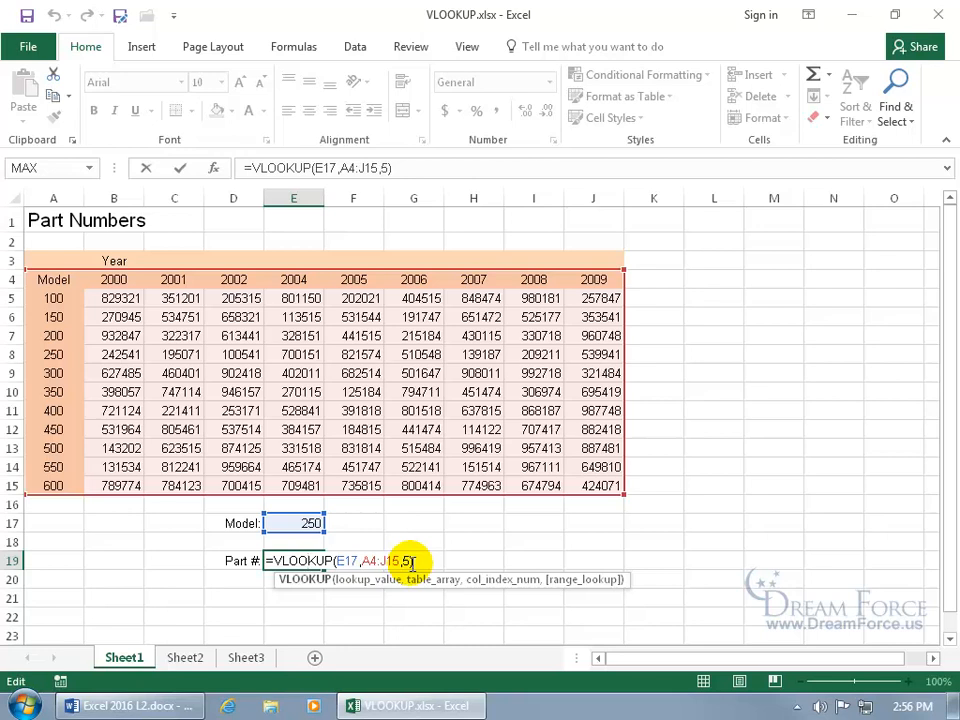
pyautogui.hotkey('ctrl', 'Return')
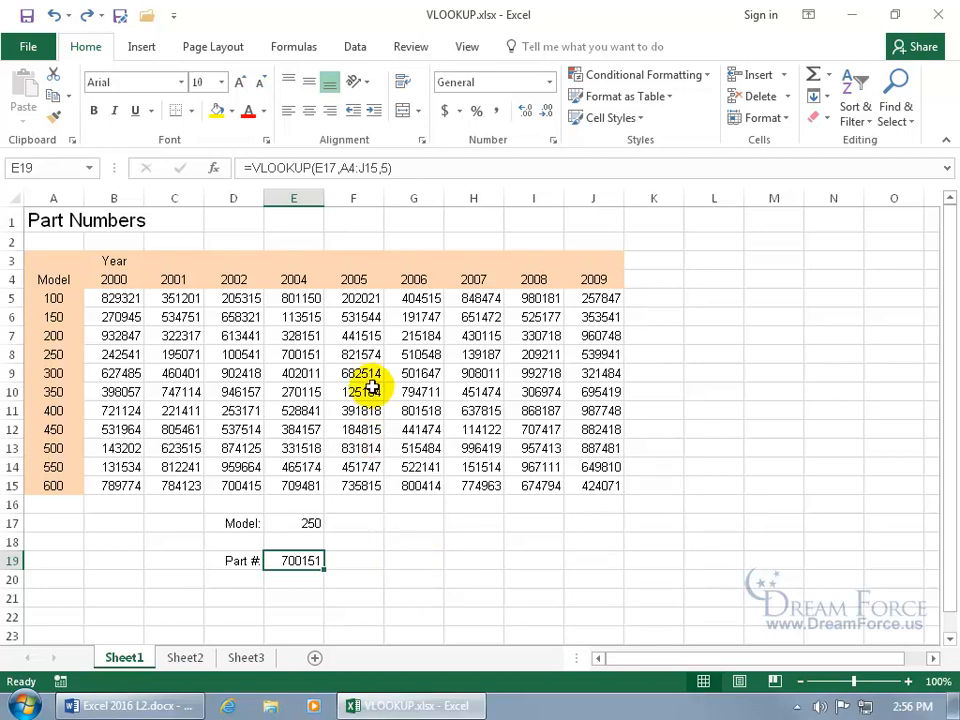
pyautogui.doubleClick(300, 561)
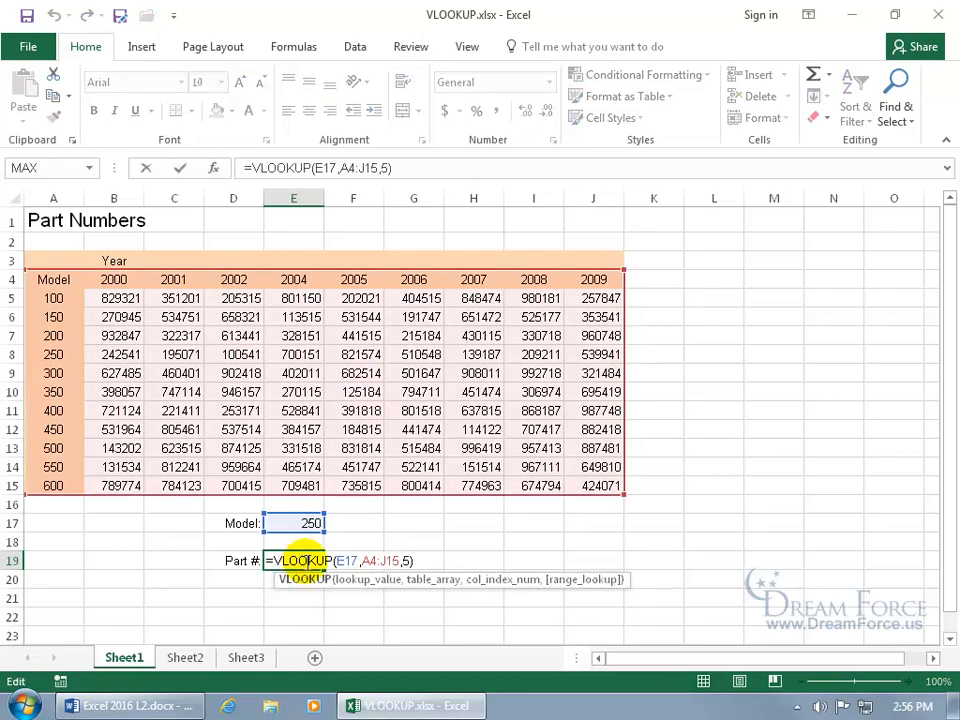
pyautogui.click(425, 561)
pyautogui.press('BackSpace')
pyautogui.write('6')
pyautogui.press('Return')
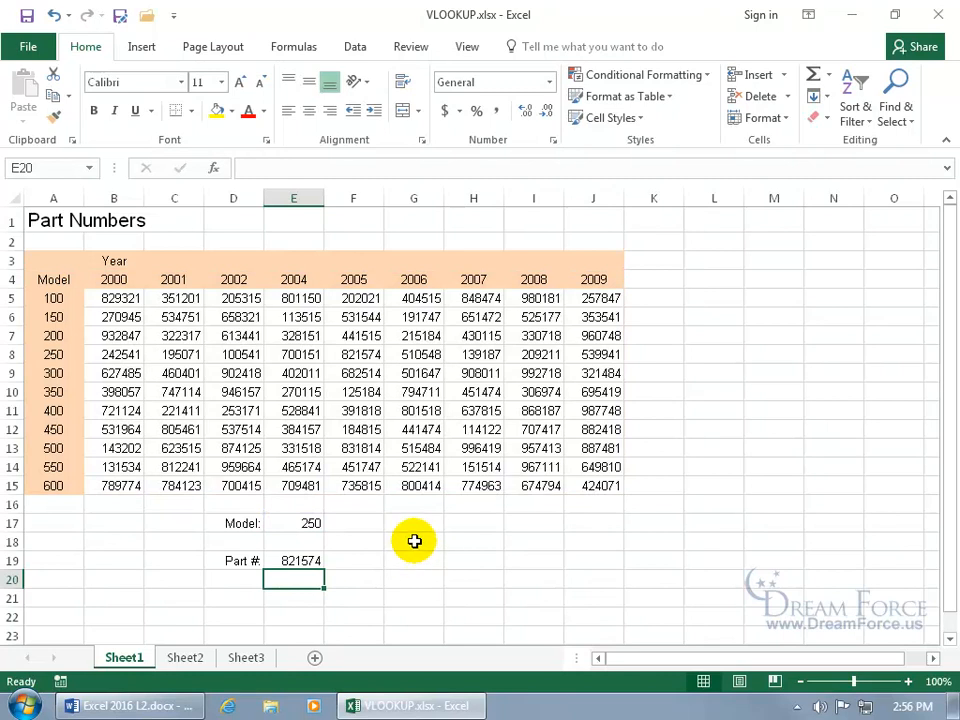
pyautogui.click(414, 541)
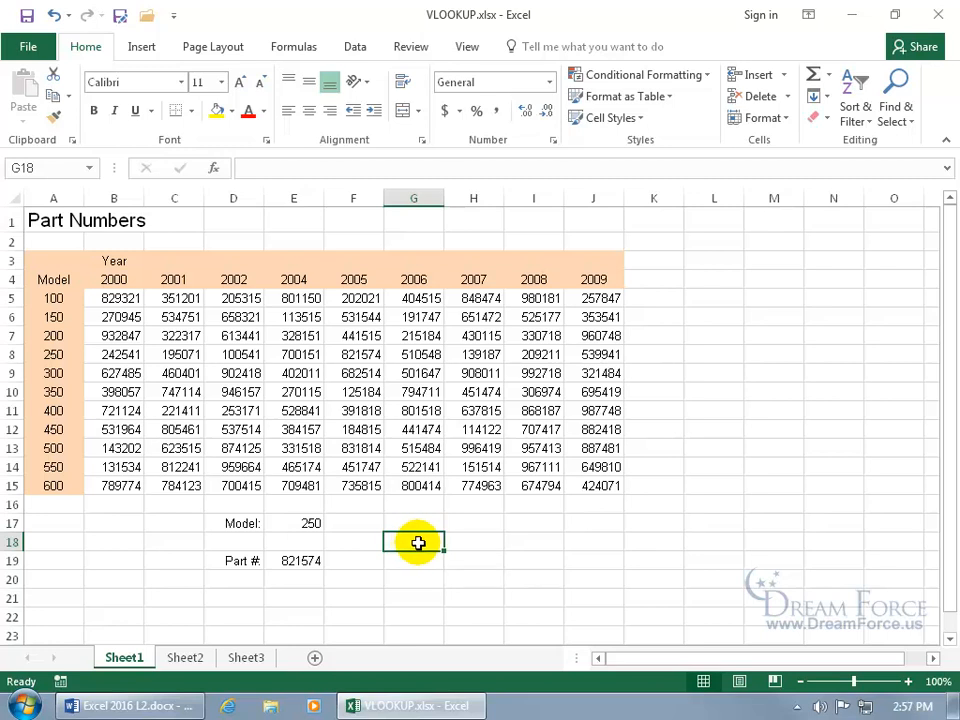
pyautogui.write('4')
pyautogui.press('Return')
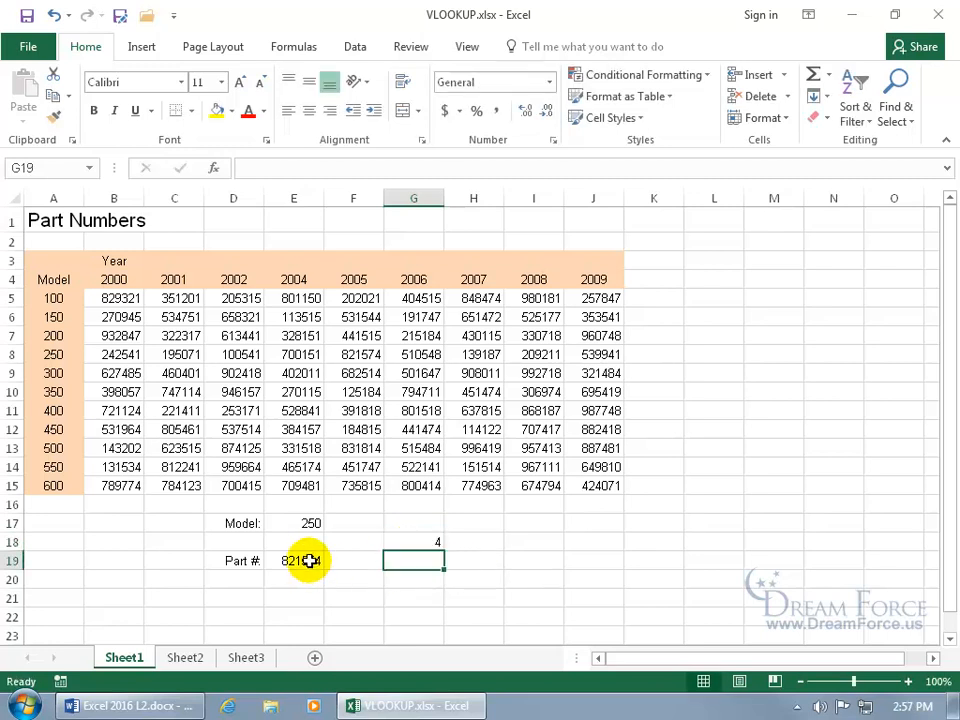
pyautogui.click(410, 543)
pyautogui.press('Delete')
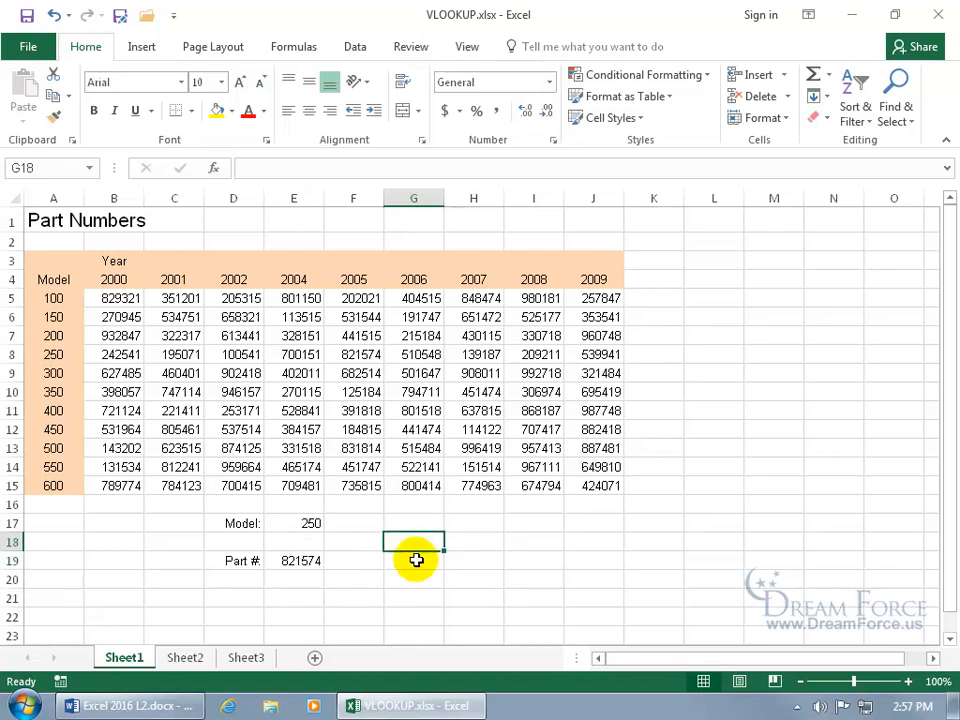
# Step: Enter the years 2000, 2001 and 2002 in cells D20 to D22 below the Part # label
pyautogui.click(257, 578)
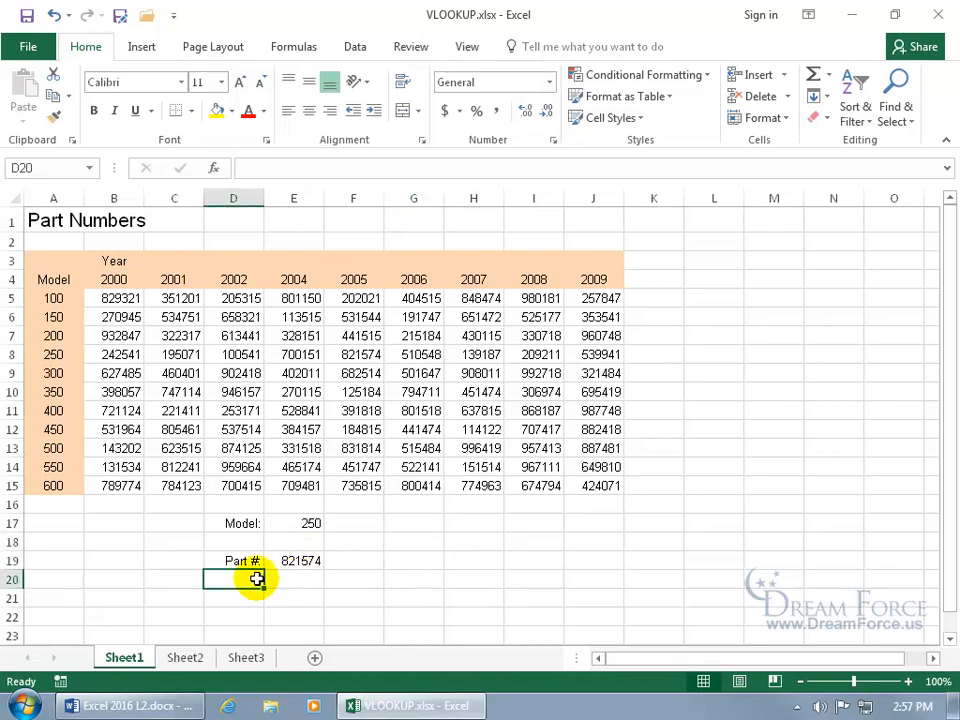
pyautogui.write('200')
pyautogui.press('Return')
pyautogui.write('2001')
pyautogui.press('Return')
pyautogui.write('2002')
pyautogui.press('Return')
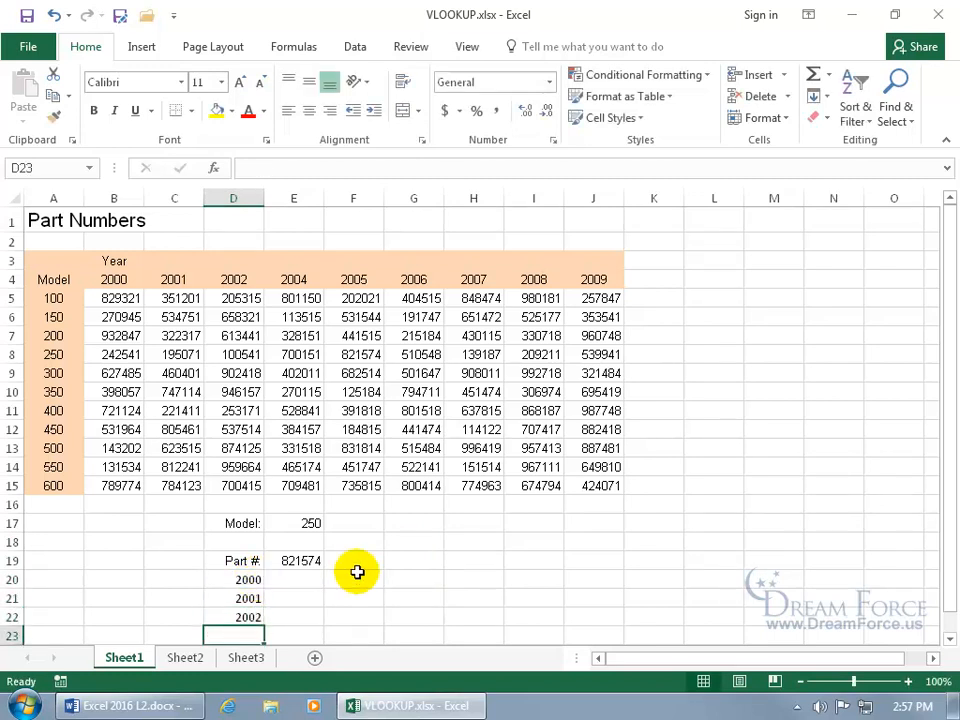
# Step: Fill the VLOOKUP formula from E19 down to E22 and inspect the references copied into E21
pyautogui.click(311, 576)
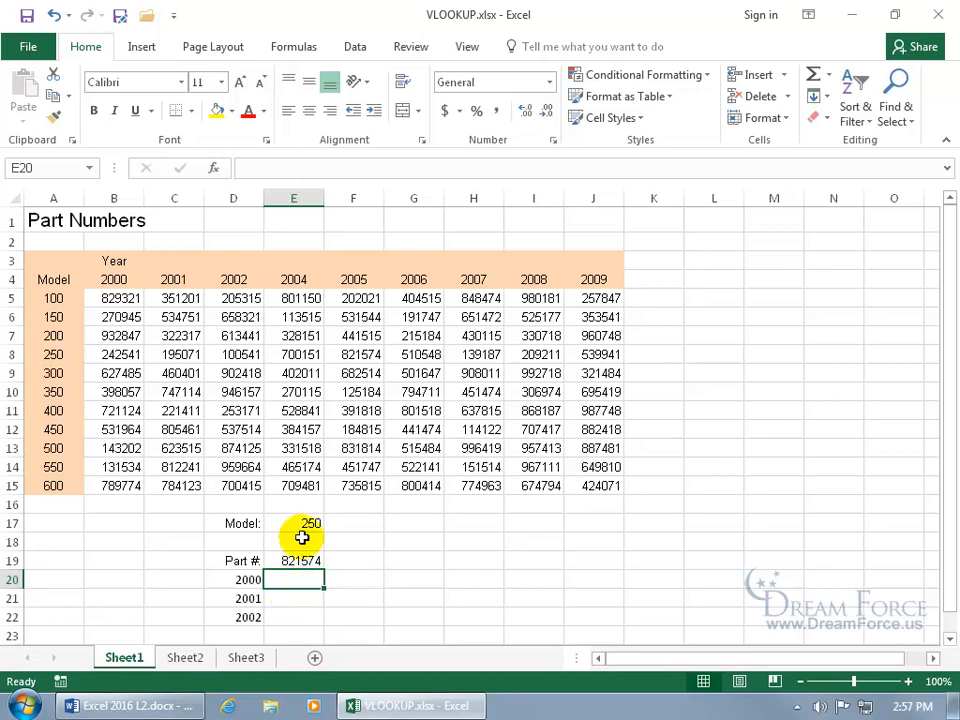
pyautogui.click(310, 558)
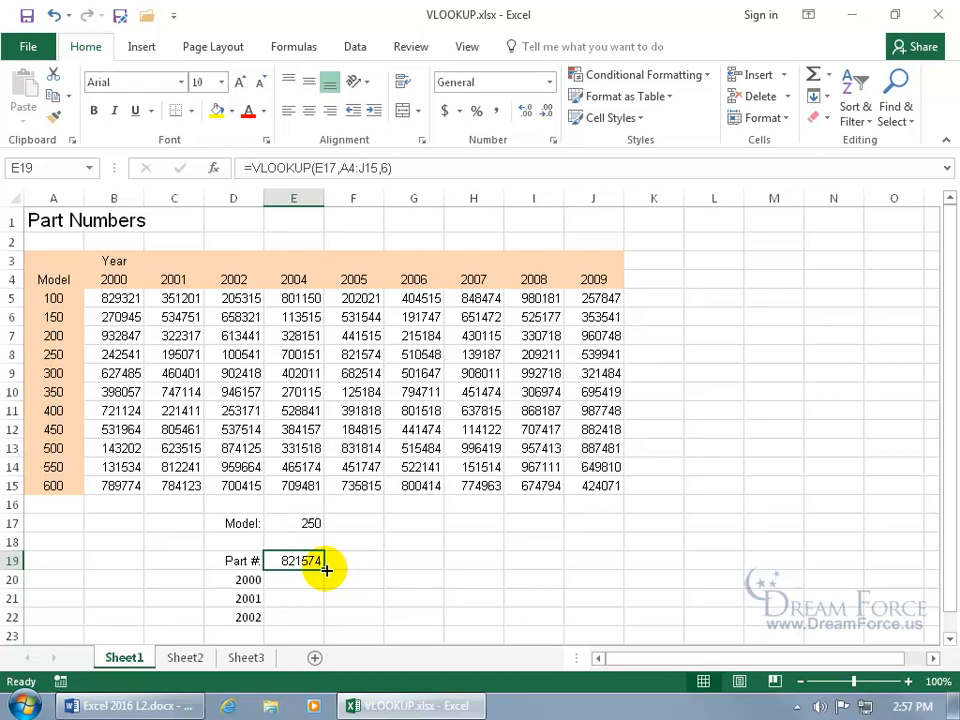
pyautogui.doubleClick(326, 570)
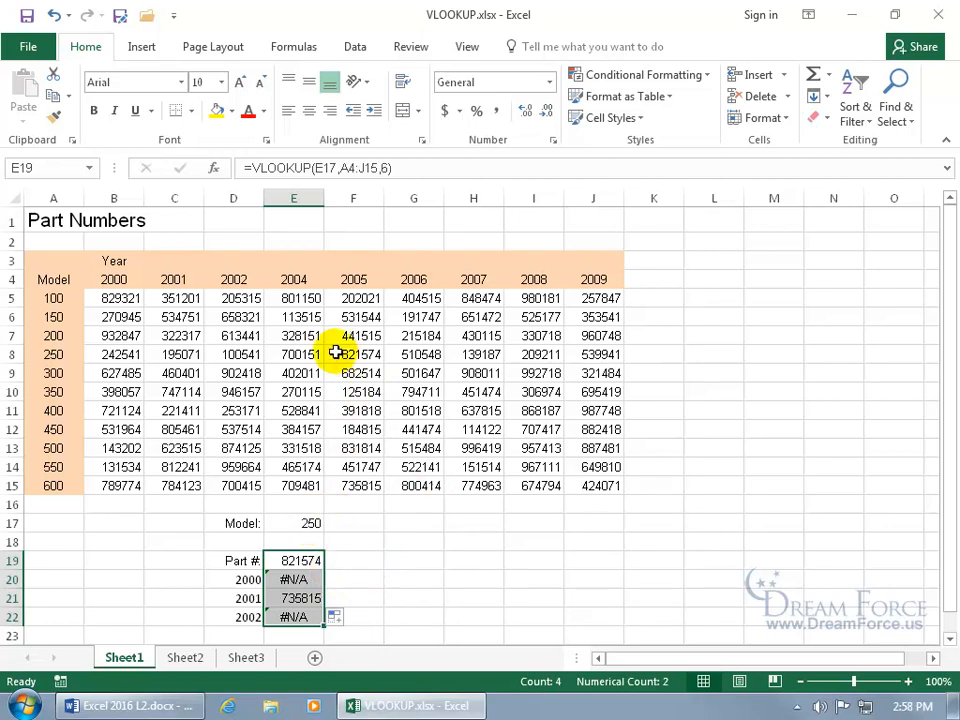
pyautogui.doubleClick(293, 598)
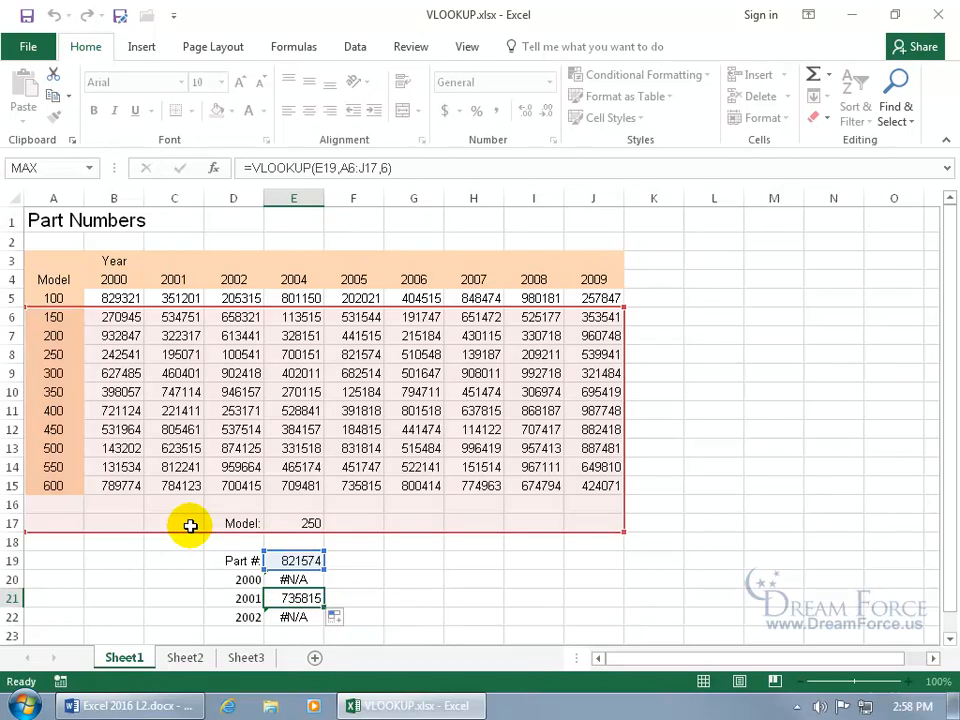
pyautogui.hotkey('ctrl', 'Return')
# Step: Lock the row of the lookup value in the E19 VLOOKUP formula, making the reference E$17
pyautogui.click(302, 561)
pyautogui.click(302, 561)
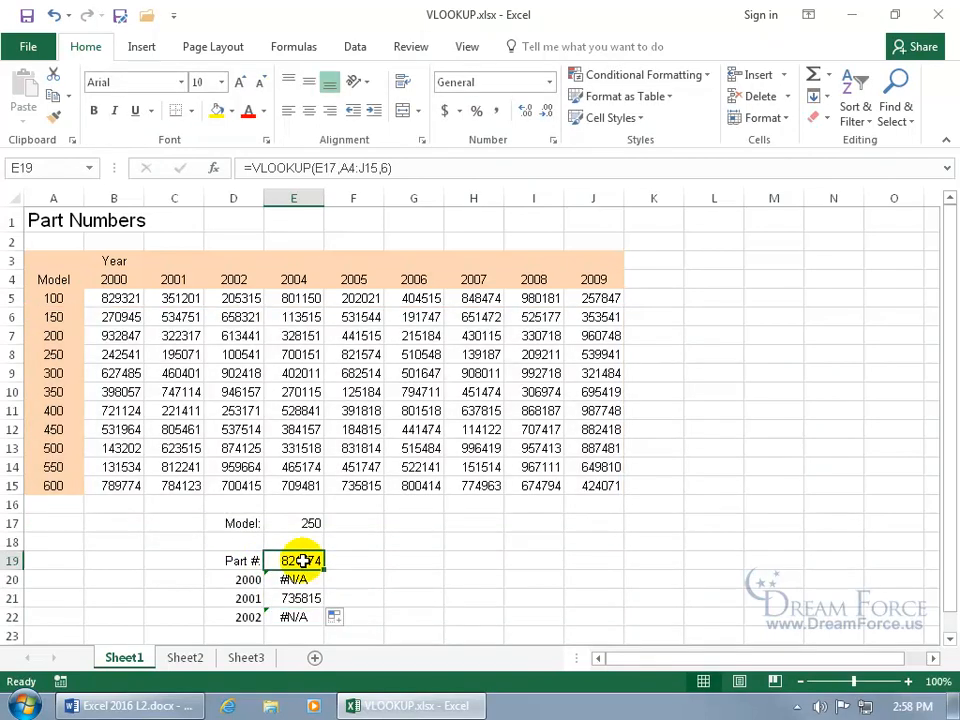
pyautogui.doubleClick(302, 561)
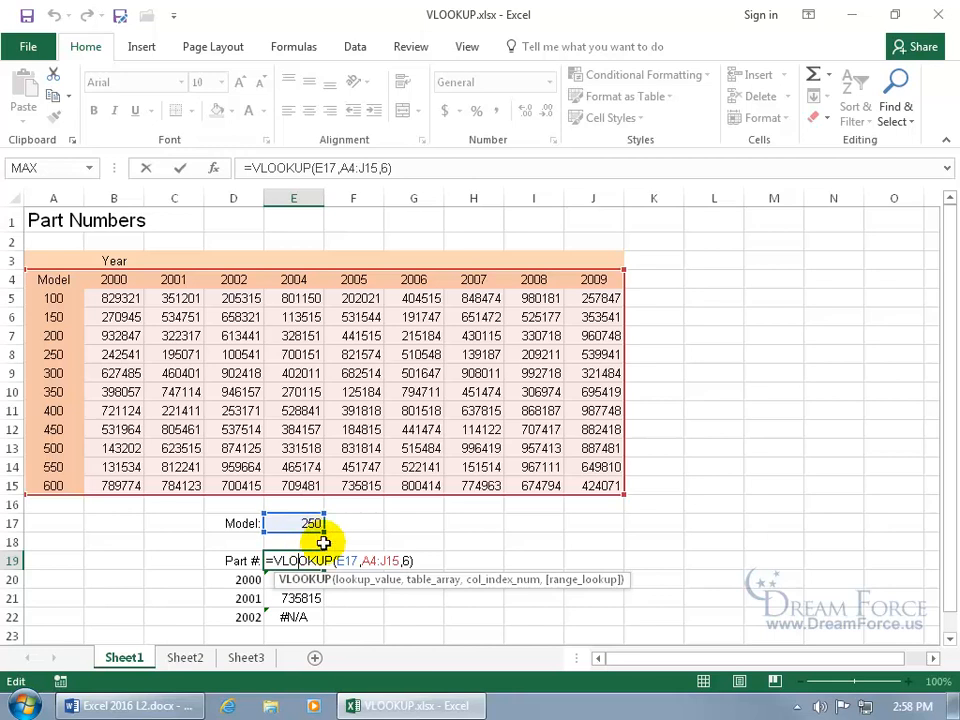
pyautogui.click(340, 561)
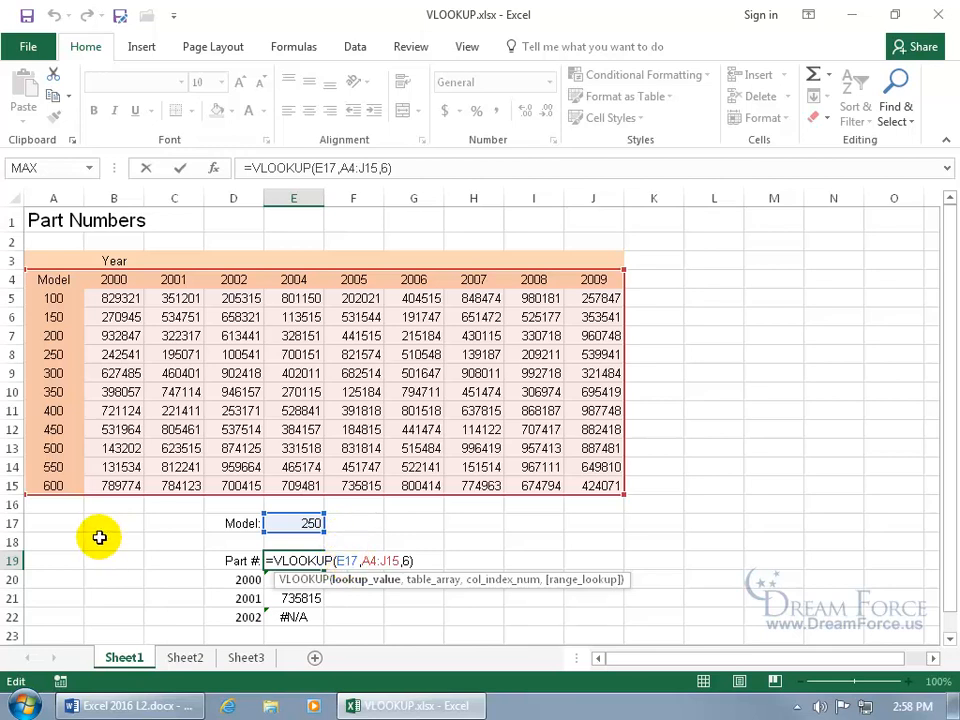
pyautogui.click(345, 561)
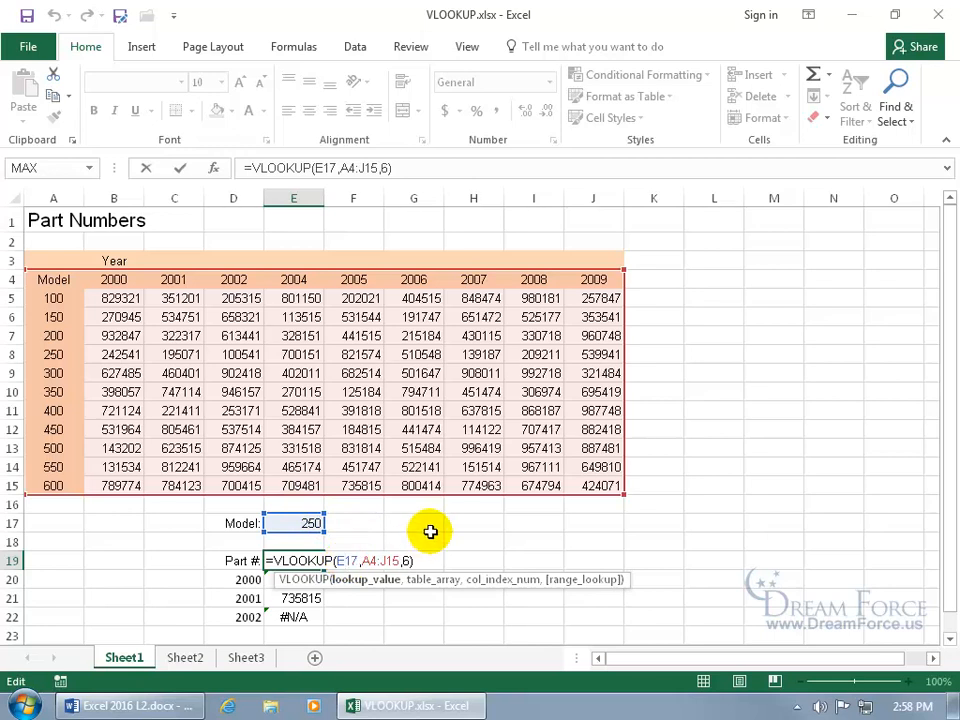
pyautogui.write('$')
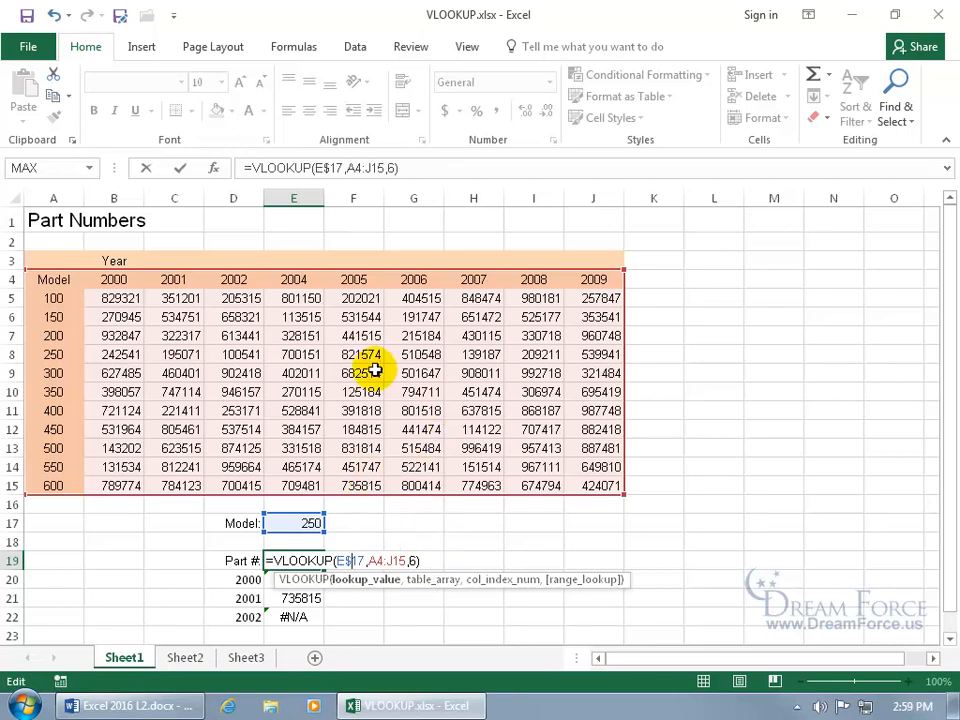
# Step: Lock the table array rows in E19 as A$4:J$15 and fill the formula down to E22
pyautogui.click(377, 561)
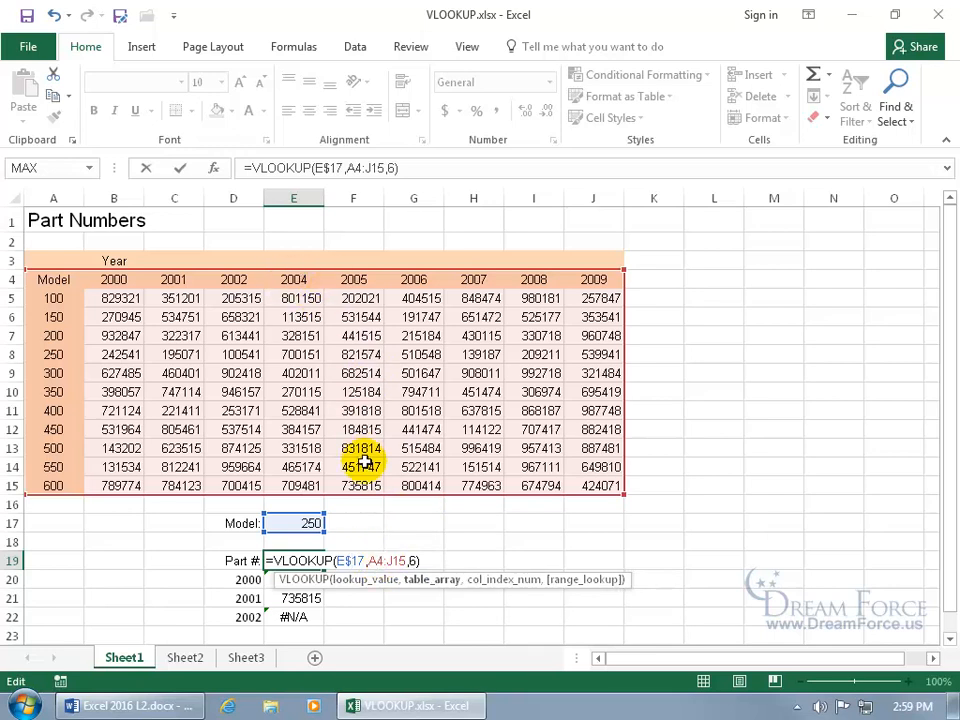
pyautogui.write('$')
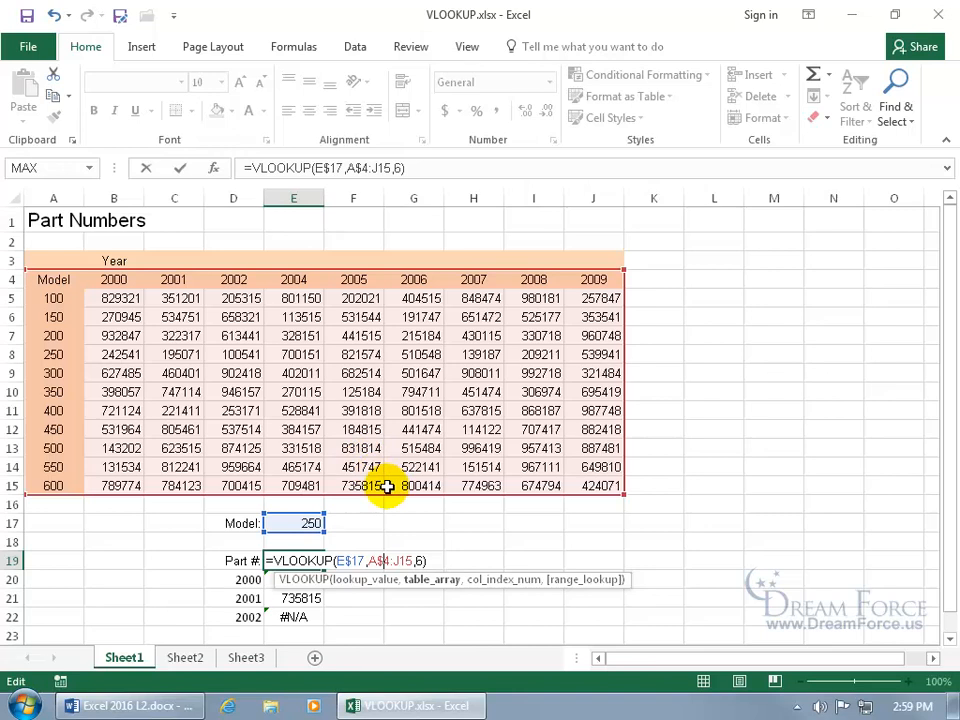
pyautogui.click(401, 562)
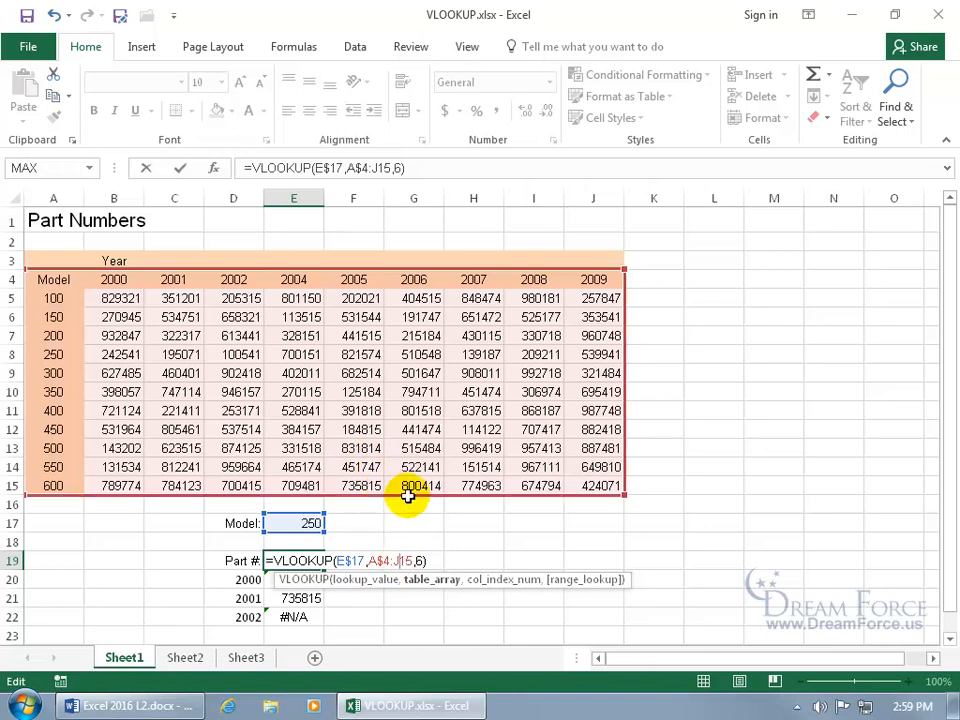
pyautogui.press('Right')
pyautogui.write('$')
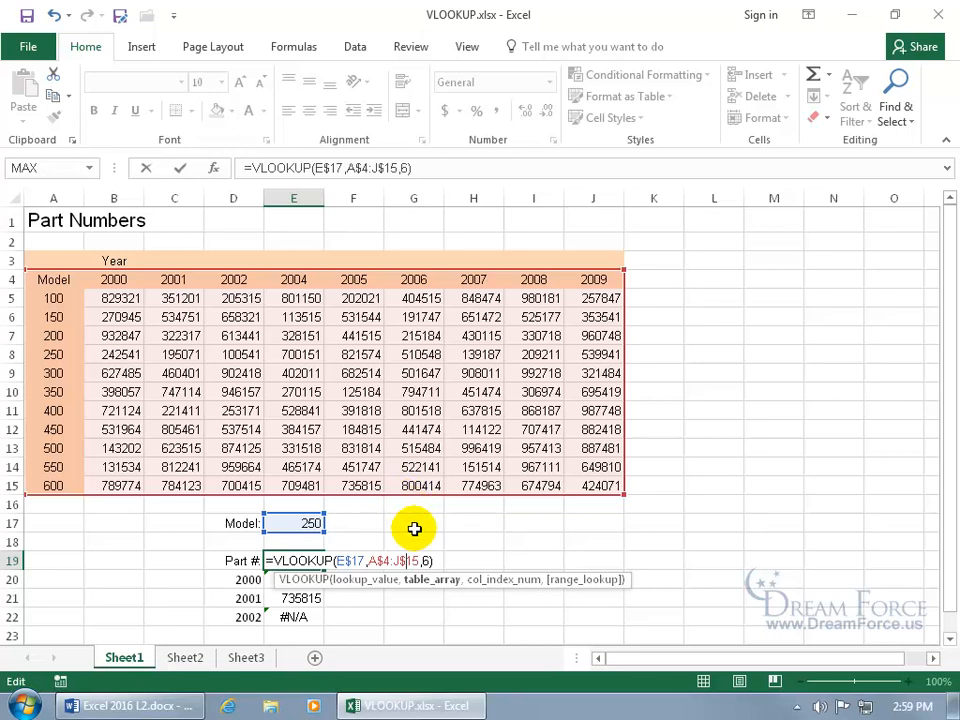
pyautogui.press('Return')
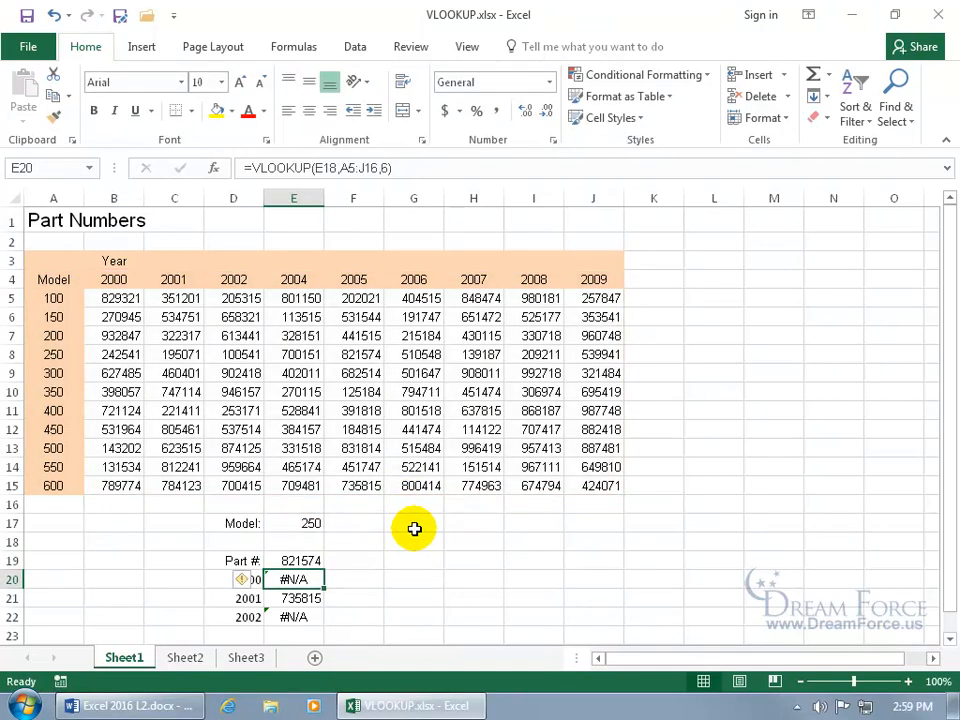
pyautogui.click(312, 561)
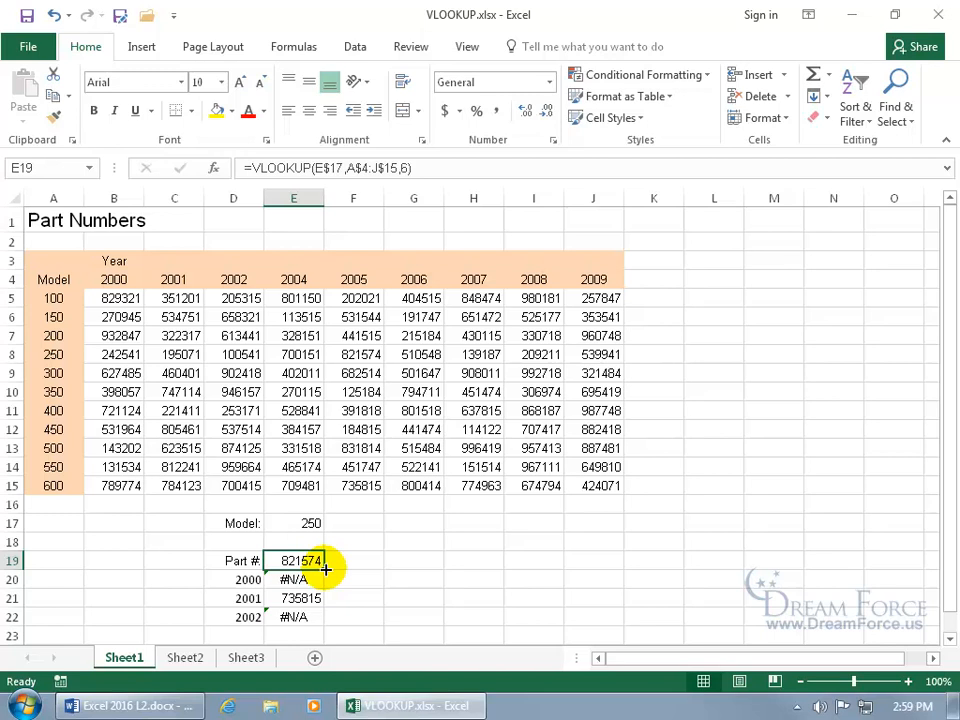
pyautogui.doubleClick(325, 569)
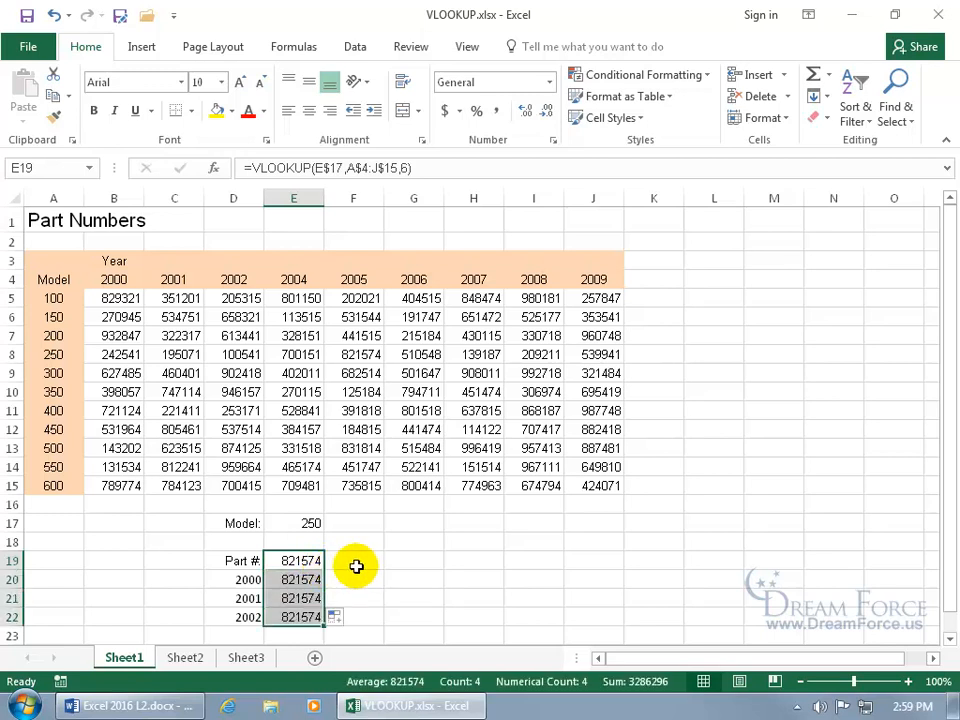
# Step: Change the column index of the VLOOKUP formula in E20 to 2 for year 2000
pyautogui.click(300, 579)
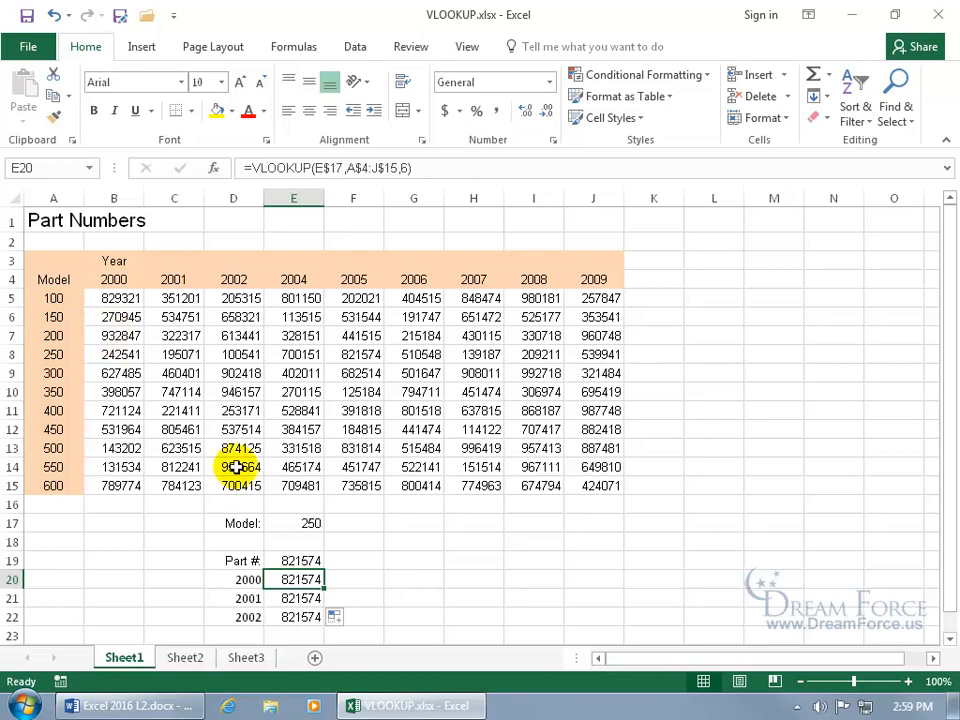
pyautogui.doubleClick(300, 579)
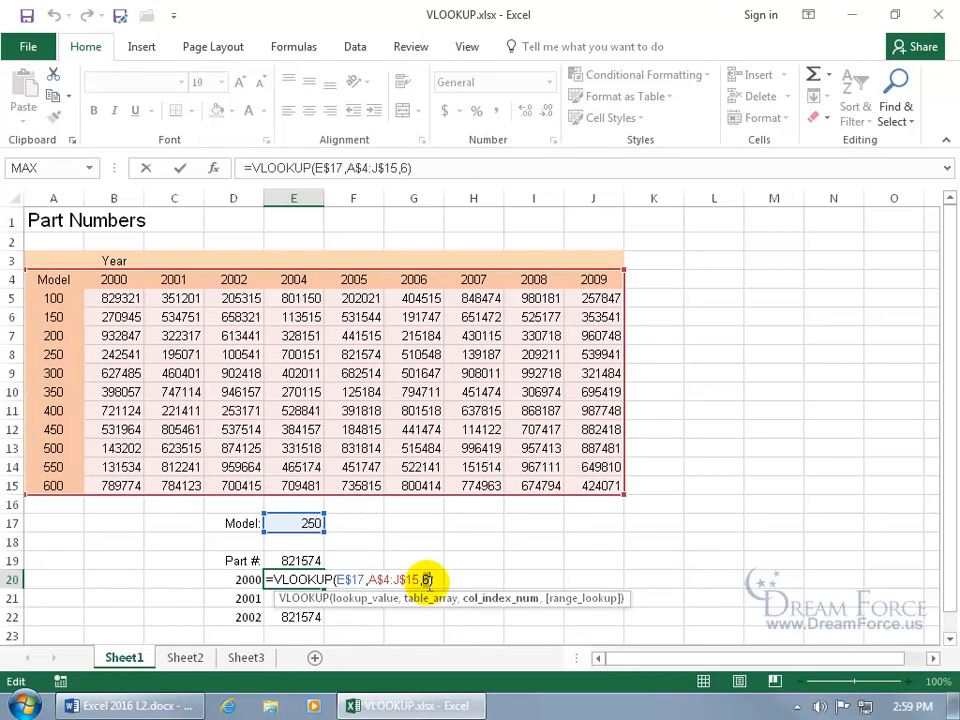
pyautogui.press('BackSpace')
pyautogui.write('2')
pyautogui.press('Return')
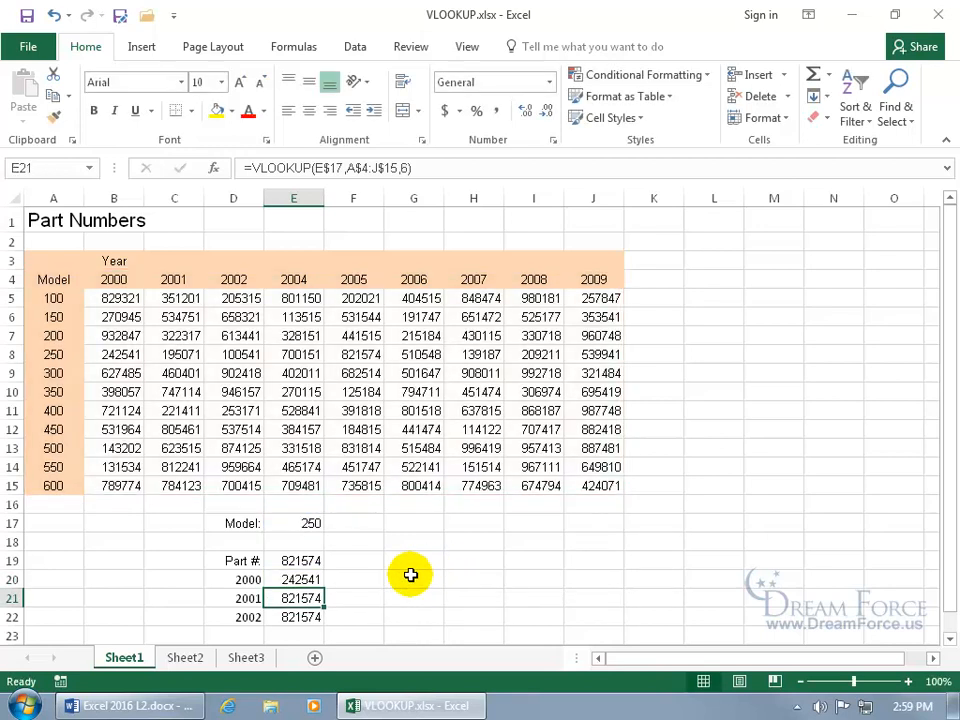
# Step: Change the column index of the VLOOKUP formula in E21 to 3 for year 2001
pyautogui.doubleClick(318, 598)
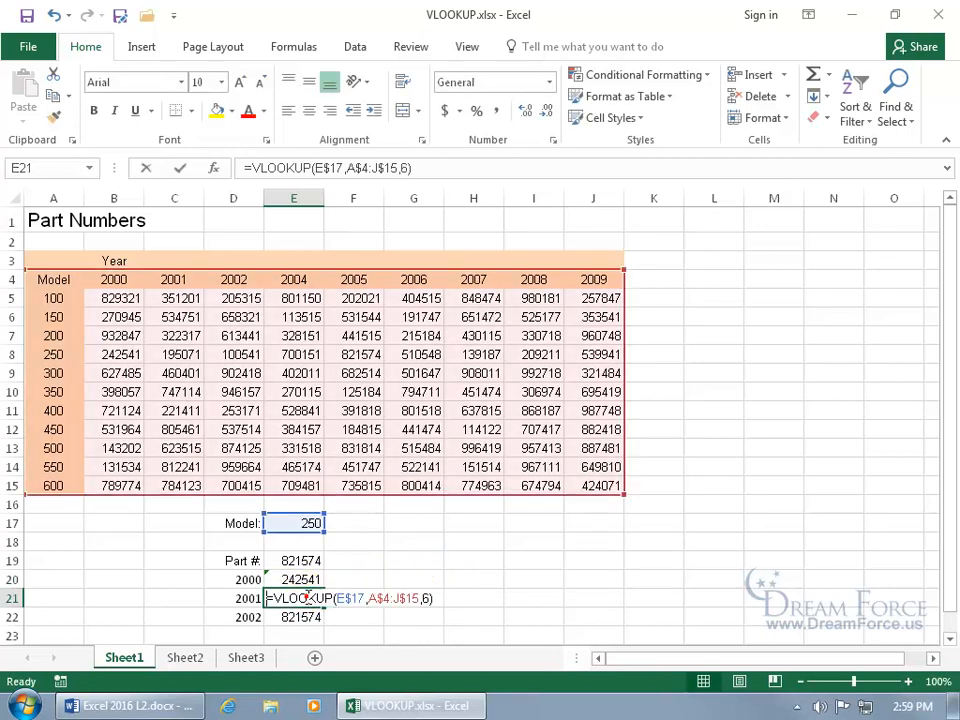
pyautogui.click(426, 598)
pyautogui.press('BackSpace')
pyautogui.write('3')
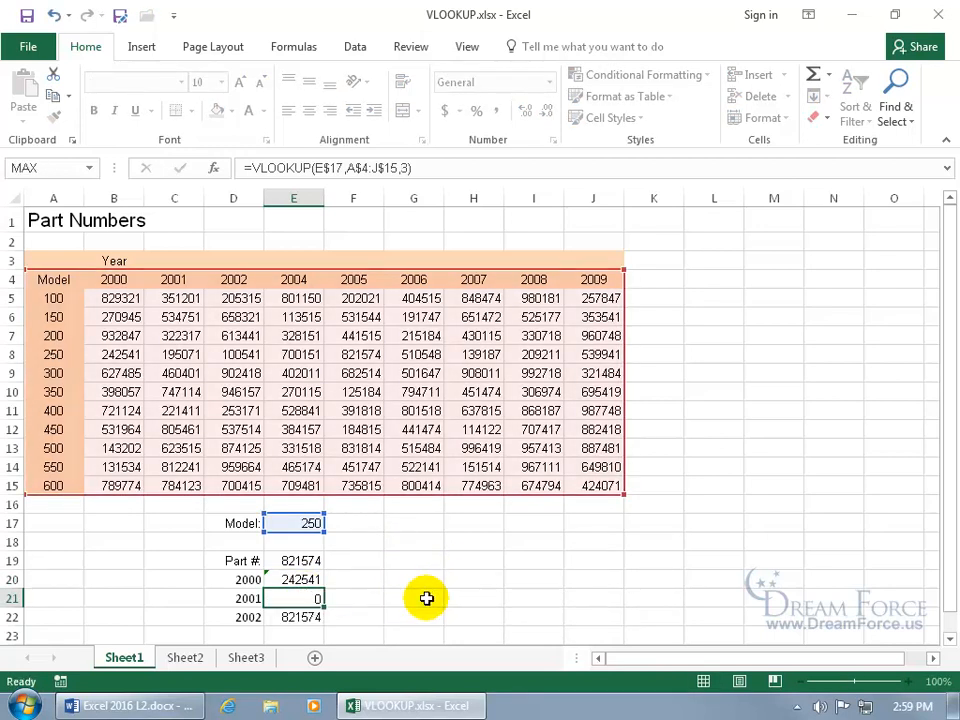
# Step: Change the column index of the VLOOKUP formula in E22 to 4 for year 2002
pyautogui.click(315, 615)
pyautogui.doubleClick(315, 617)
pyautogui.click(424, 617)
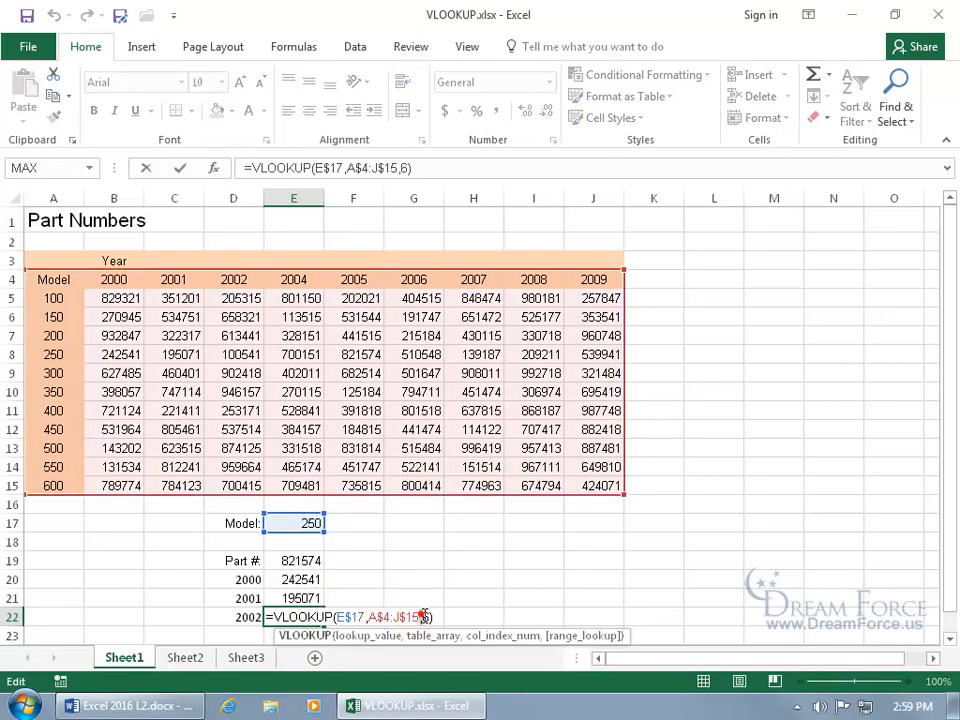
pyautogui.press('BackSpace')
pyautogui.write('4')
pyautogui.press('Return')
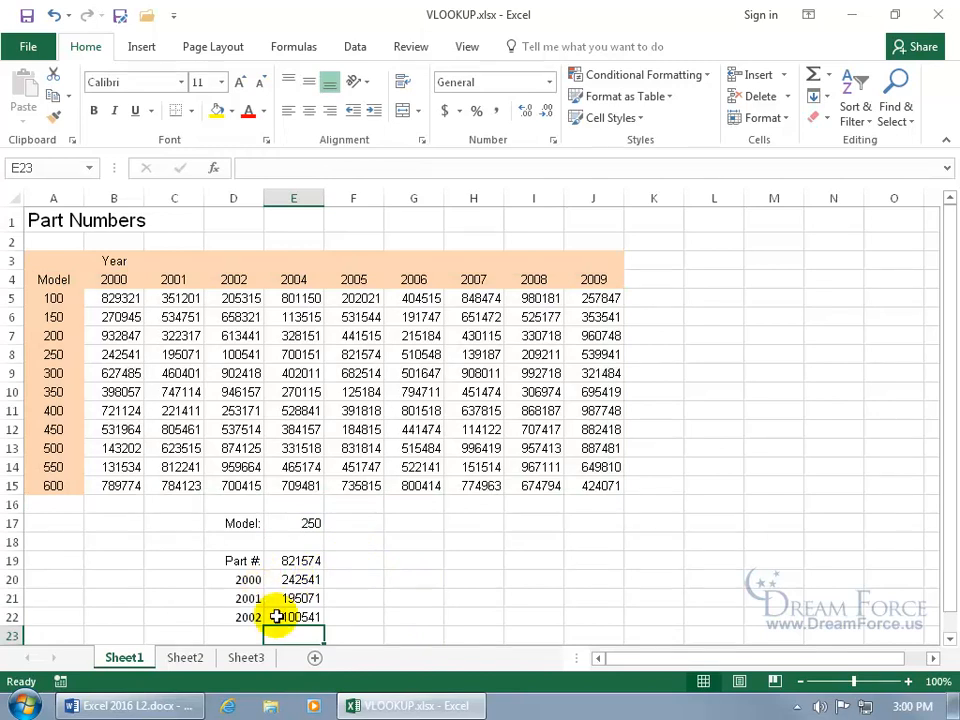
# Step: Set the model in E17 to 100 and check the returned part numbers against cells B5 to D5
pyautogui.click(310, 523)
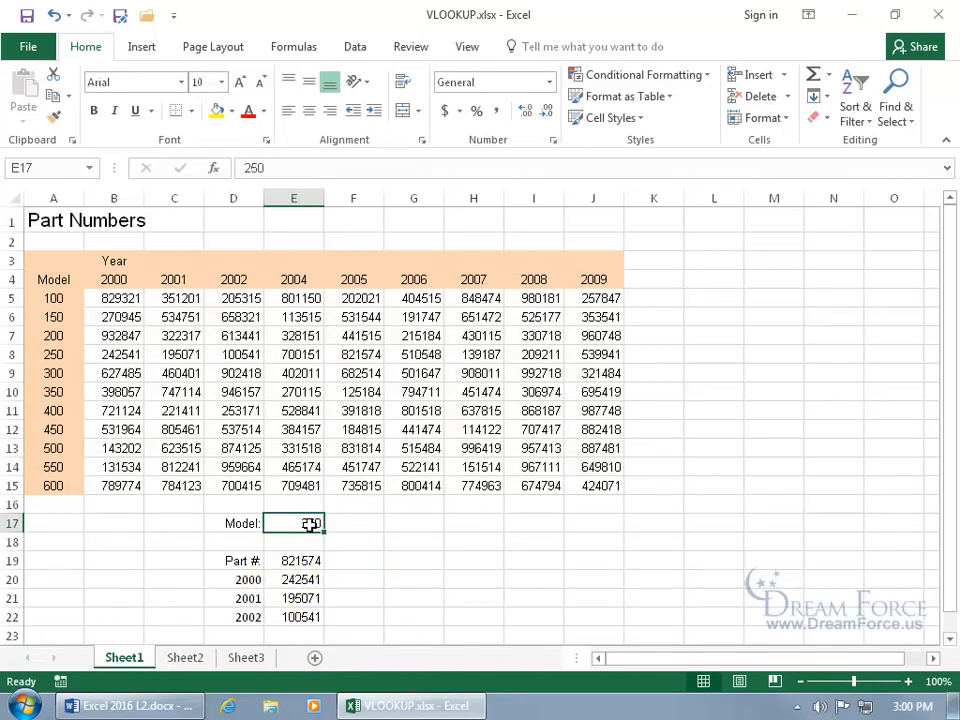
pyautogui.write('100')
pyautogui.press('Return')
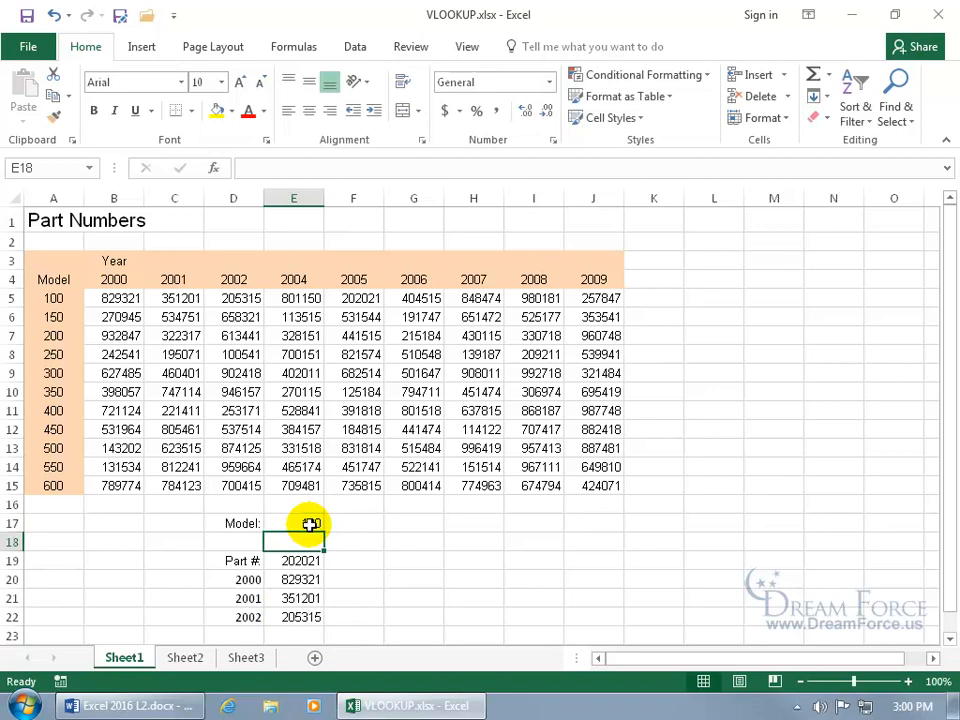
pyautogui.click(129, 298)
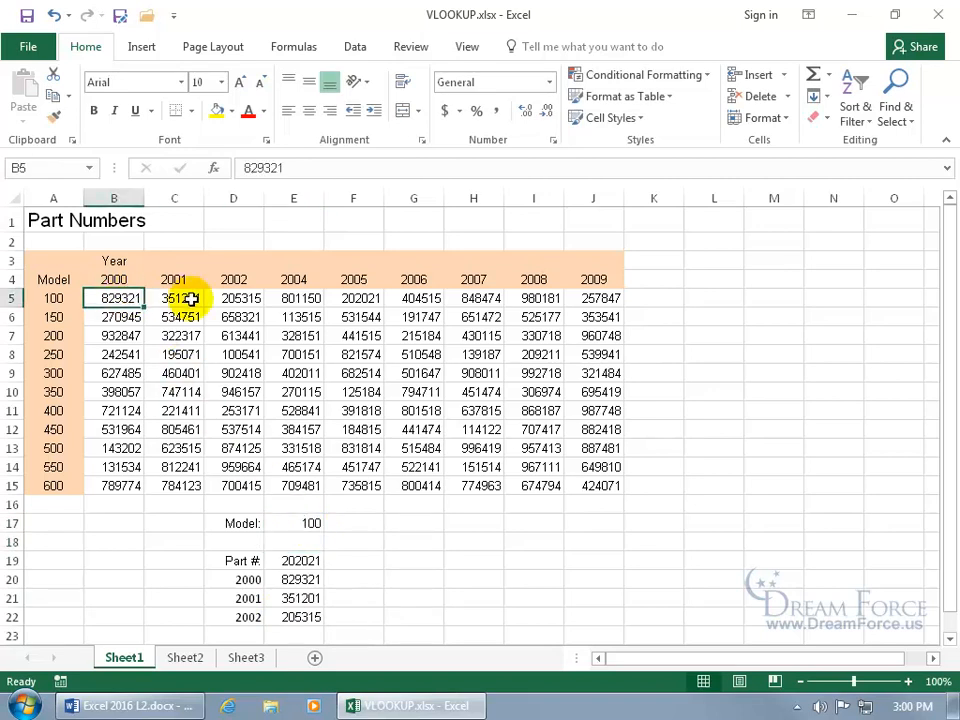
pyautogui.click(190, 299)
pyautogui.click(243, 299)
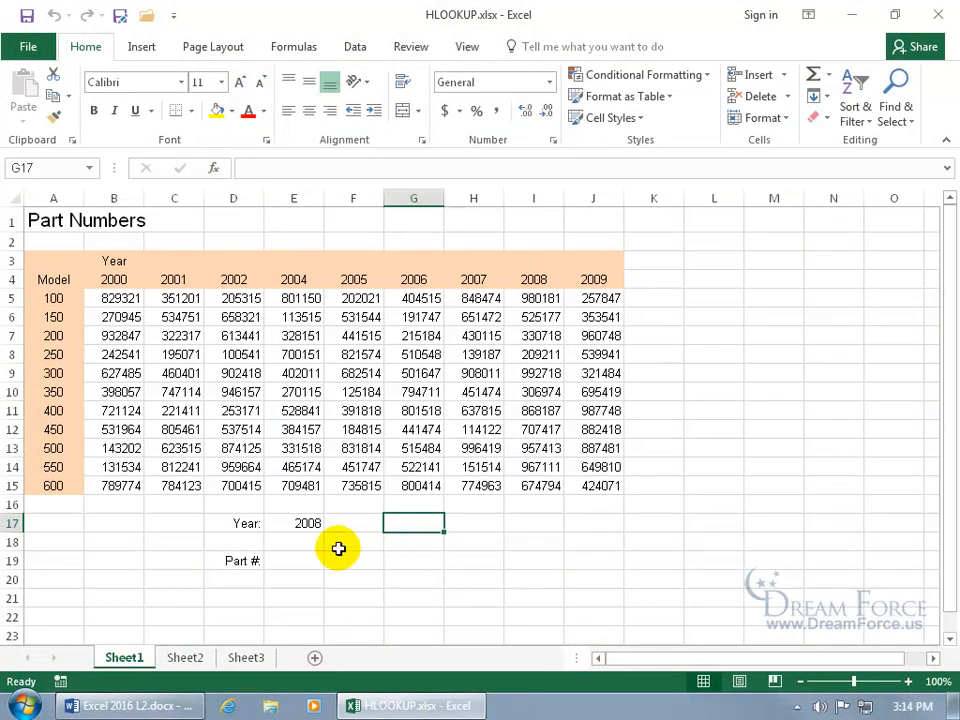
# Step: Start an HLOOKUP formula in the Part # cell E19 with the year in E17 as its lookup value
pyautogui.click(533, 354)
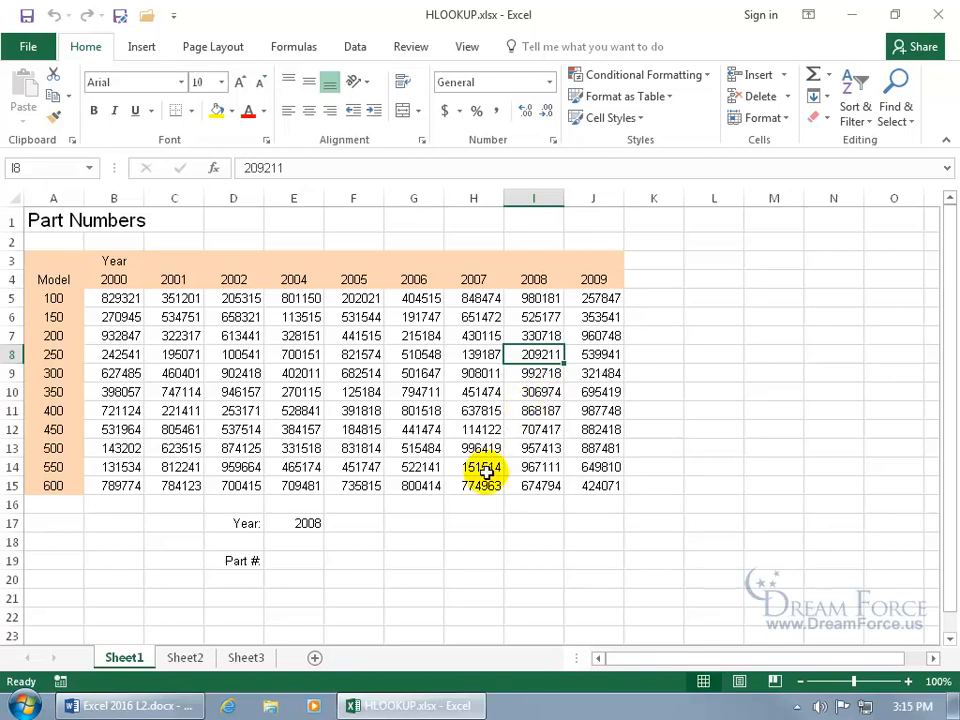
pyautogui.click(303, 524)
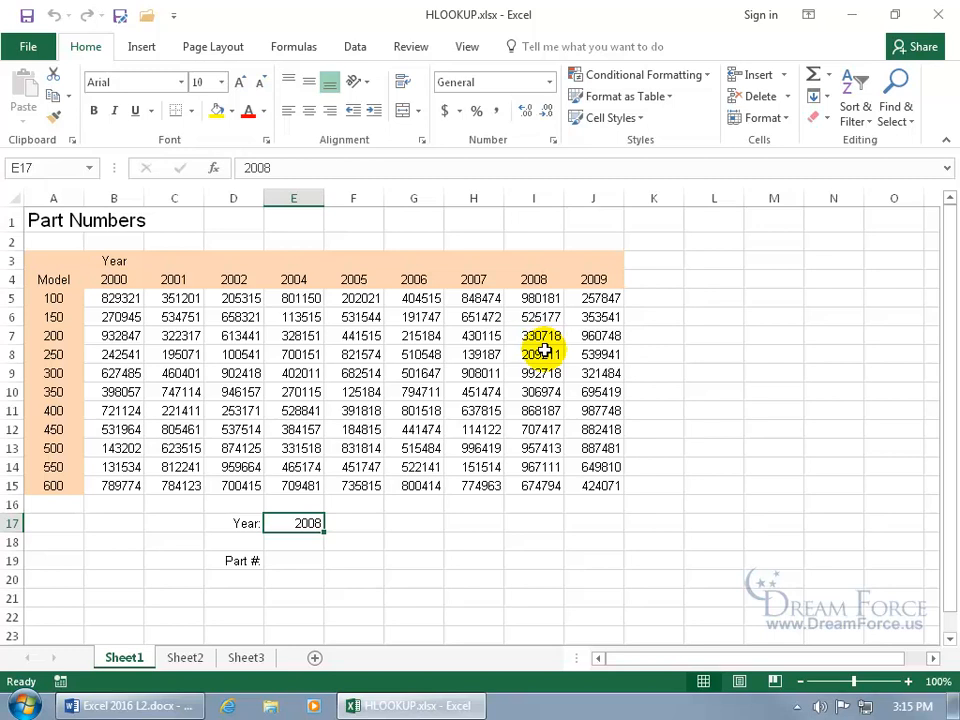
pyautogui.click(302, 559)
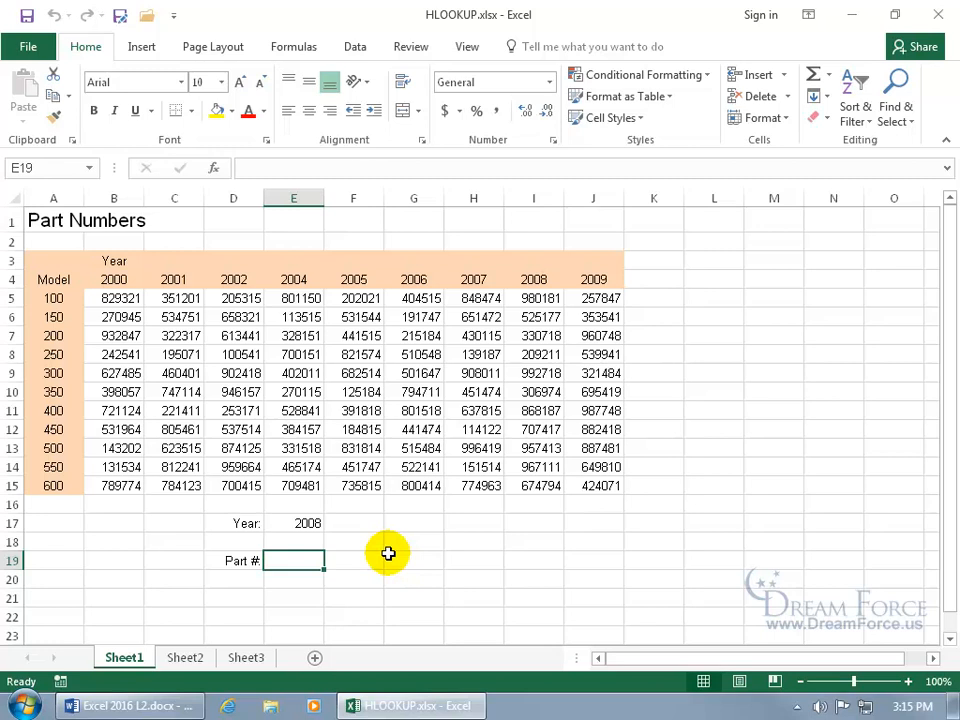
pyautogui.write('=hl')
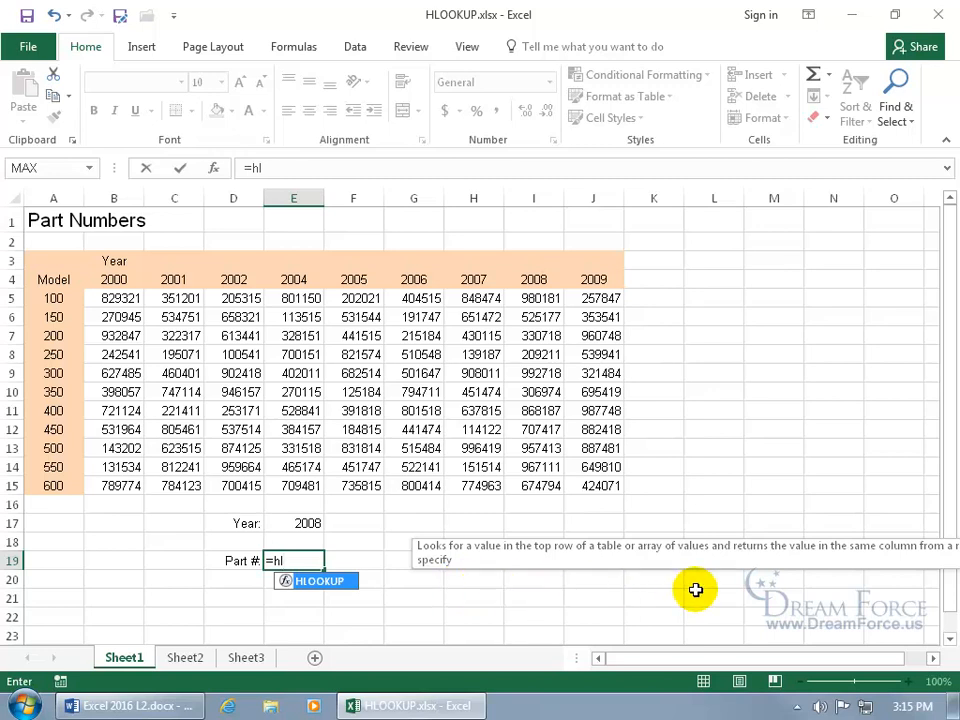
pyautogui.doubleClick(333, 596)
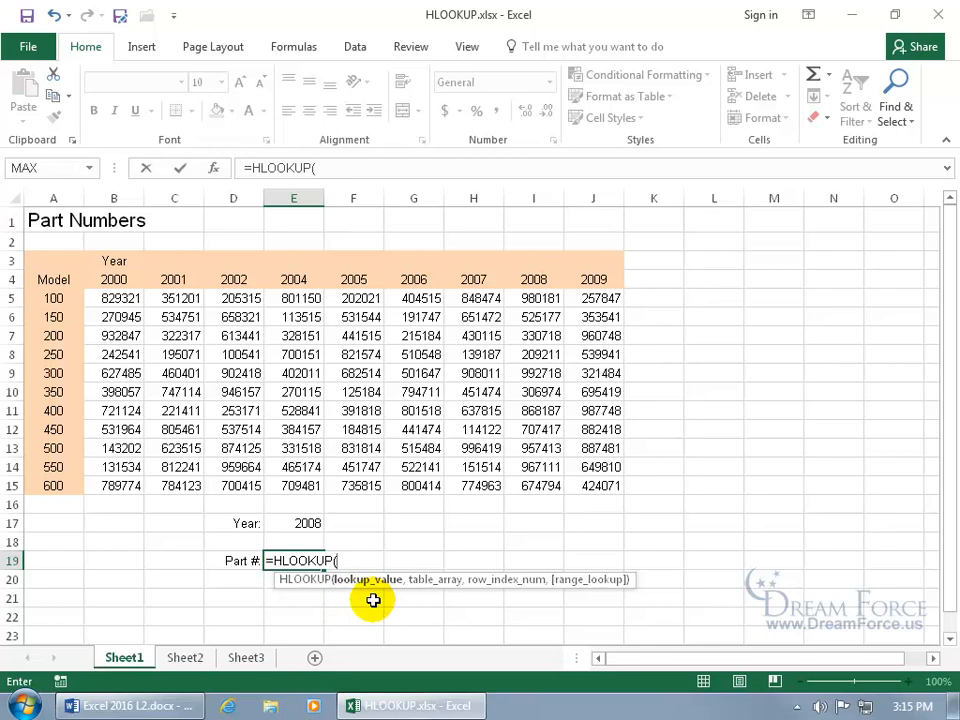
pyautogui.click(303, 523)
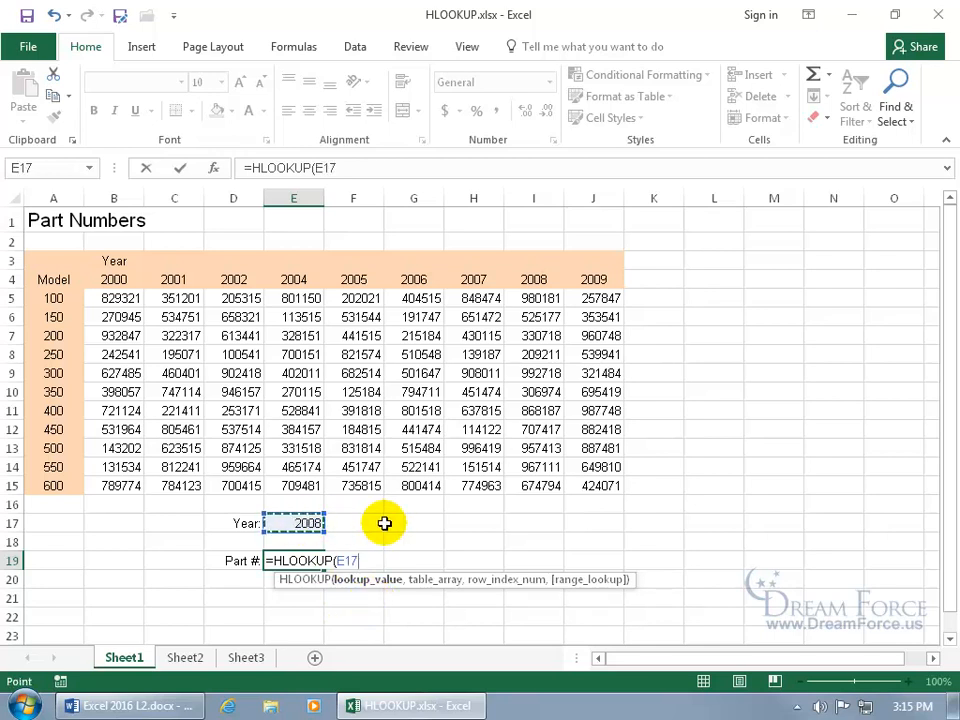
pyautogui.write(',')
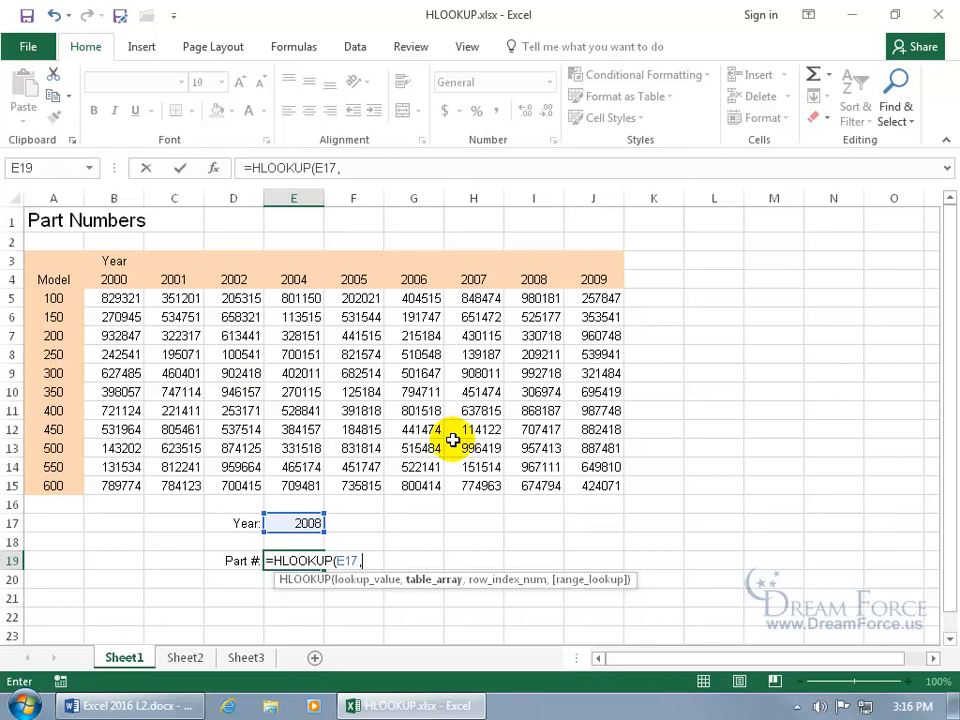
# Step: Complete the HLOOKUP formula with the named range Data and row index 2, and check the result against cell I5
pyautogui.write('d')
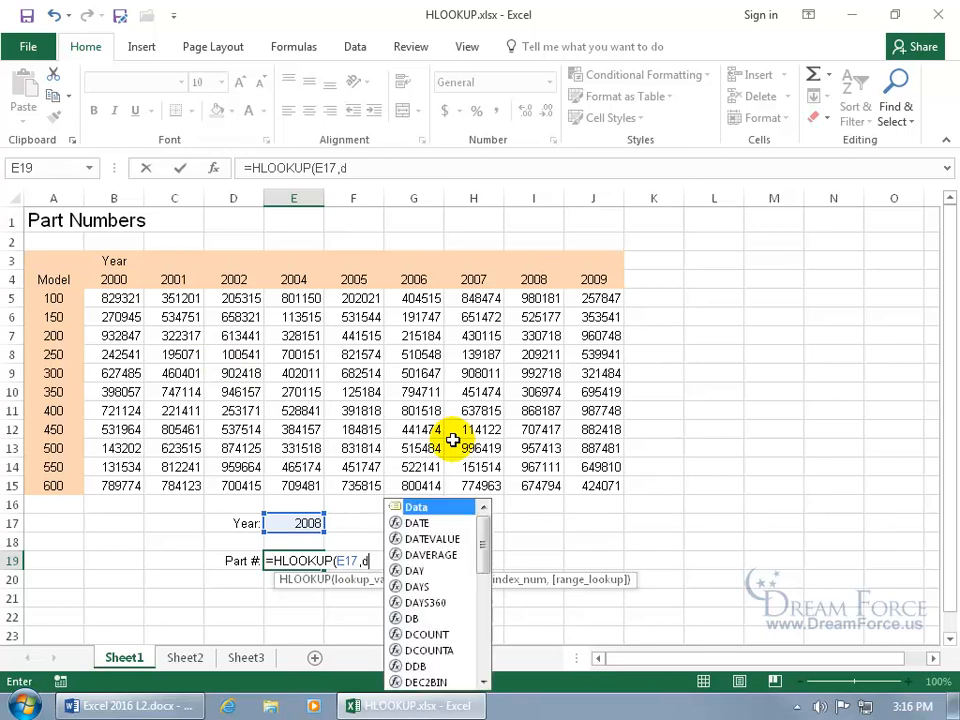
pyautogui.doubleClick(432, 509)
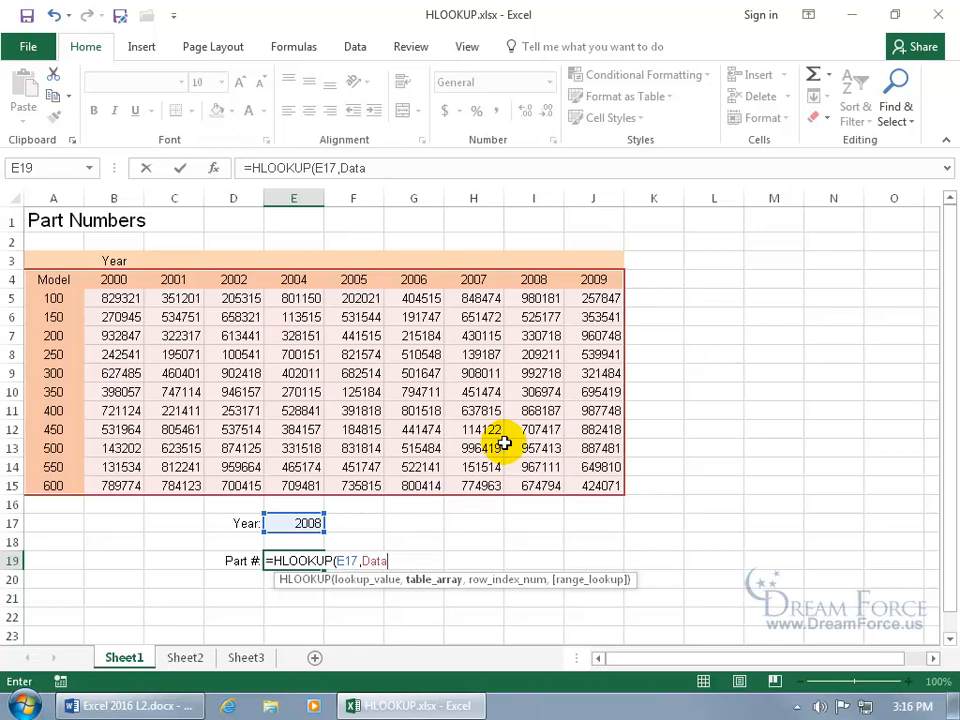
pyautogui.write(',')
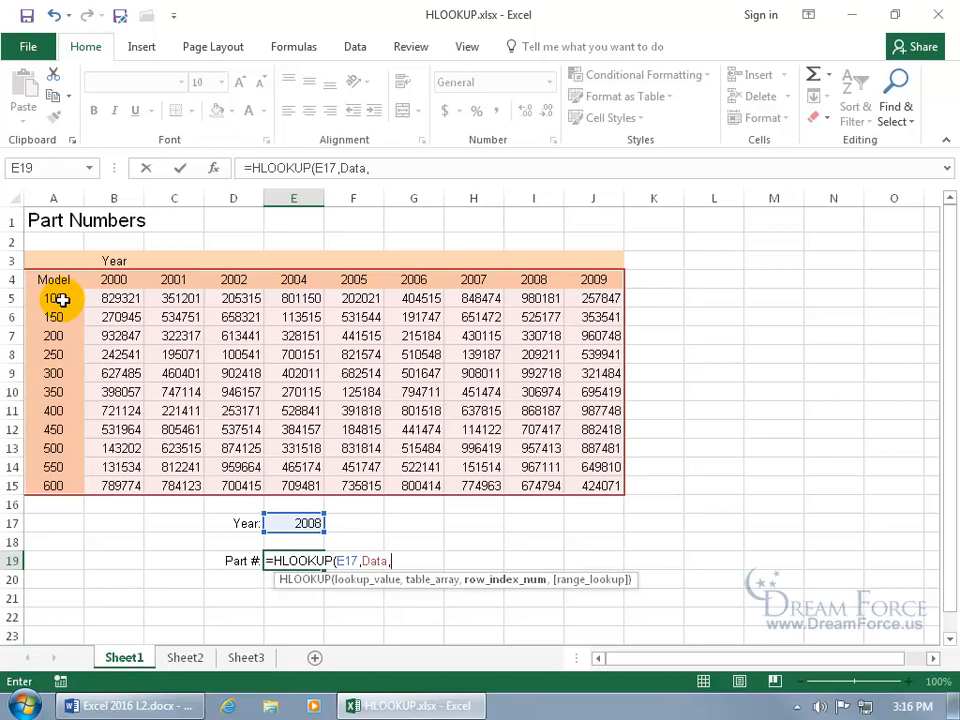
pyautogui.write('2')
pyautogui.press('Return')
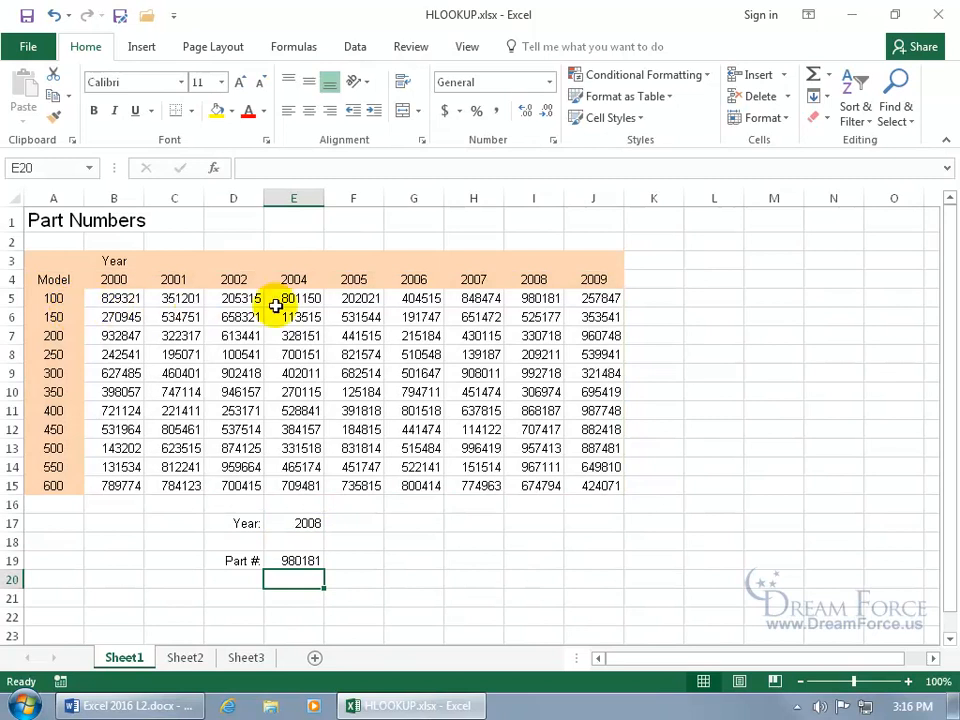
pyautogui.click(530, 300)
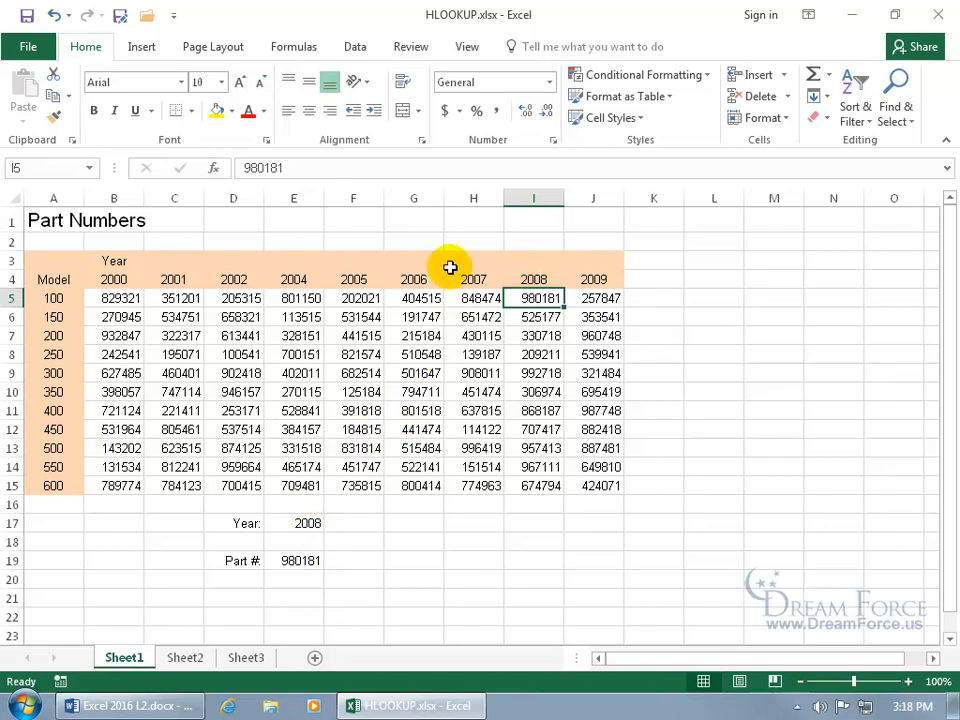
# Step: Delete the 2007 column H, set the lookup year in E17 to 2007, and compare the returned part number with G5
pyautogui.rightClick(472, 201)
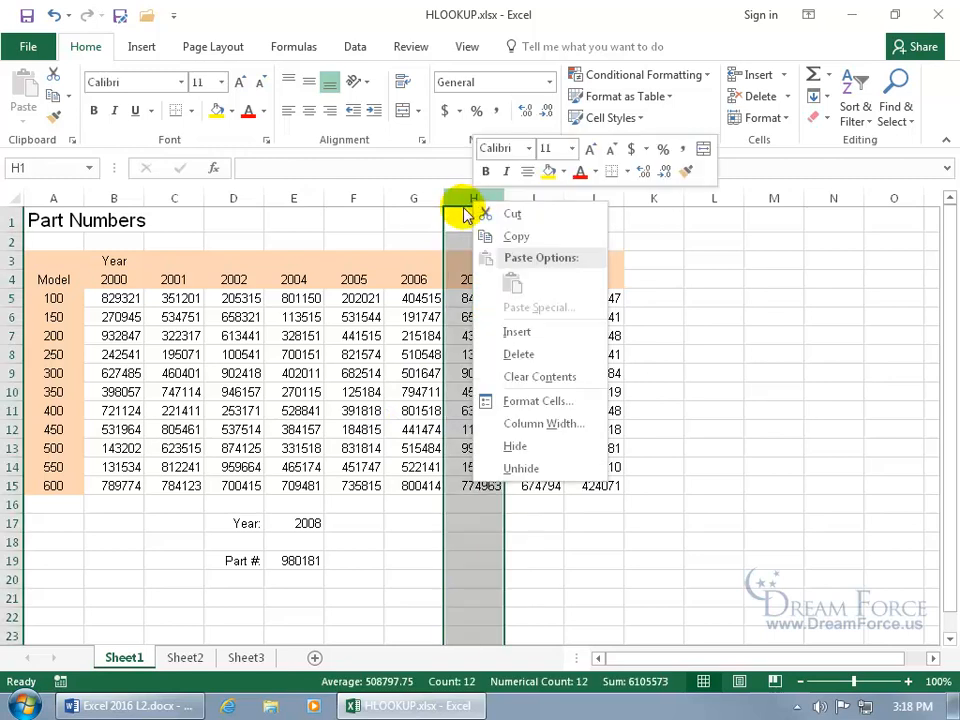
pyautogui.click(512, 354)
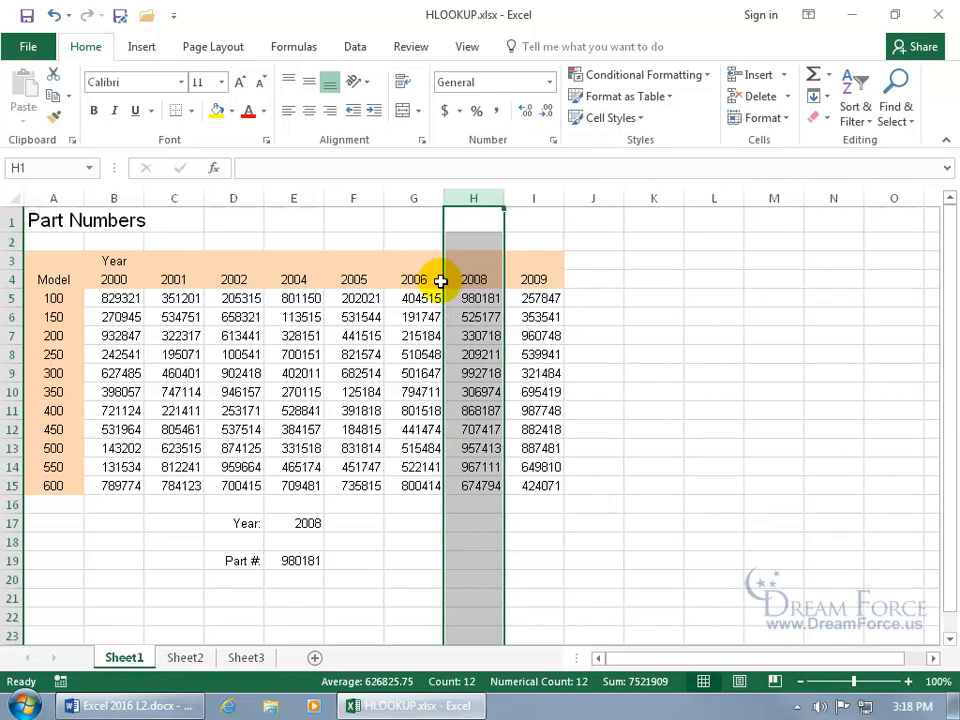
pyautogui.click(305, 522)
pyautogui.write('2007')
pyautogui.press('Return')
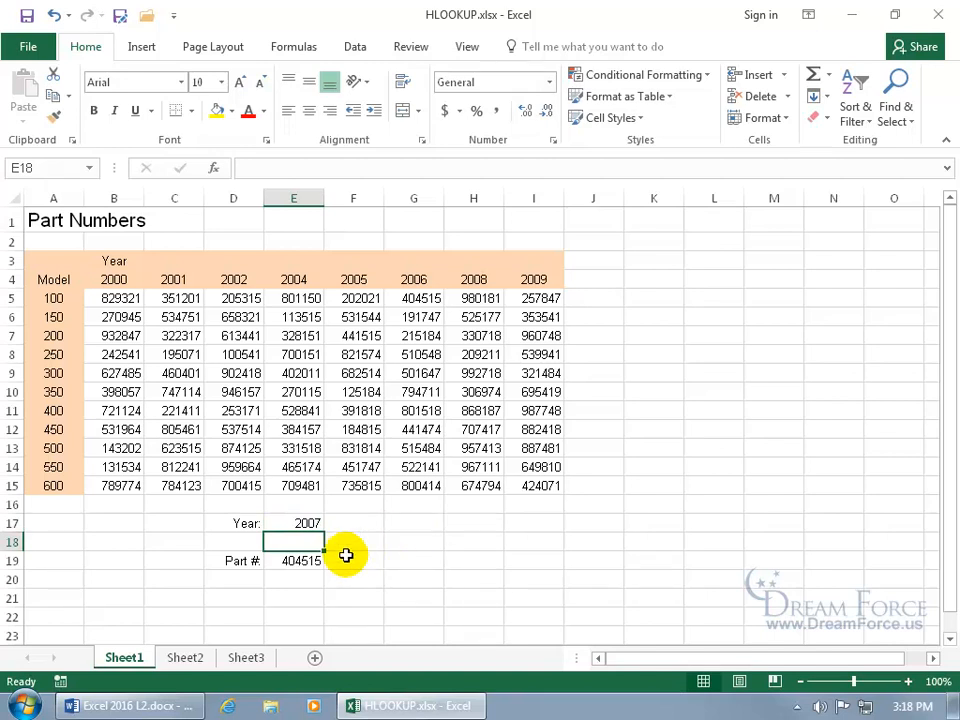
pyautogui.click(428, 297)
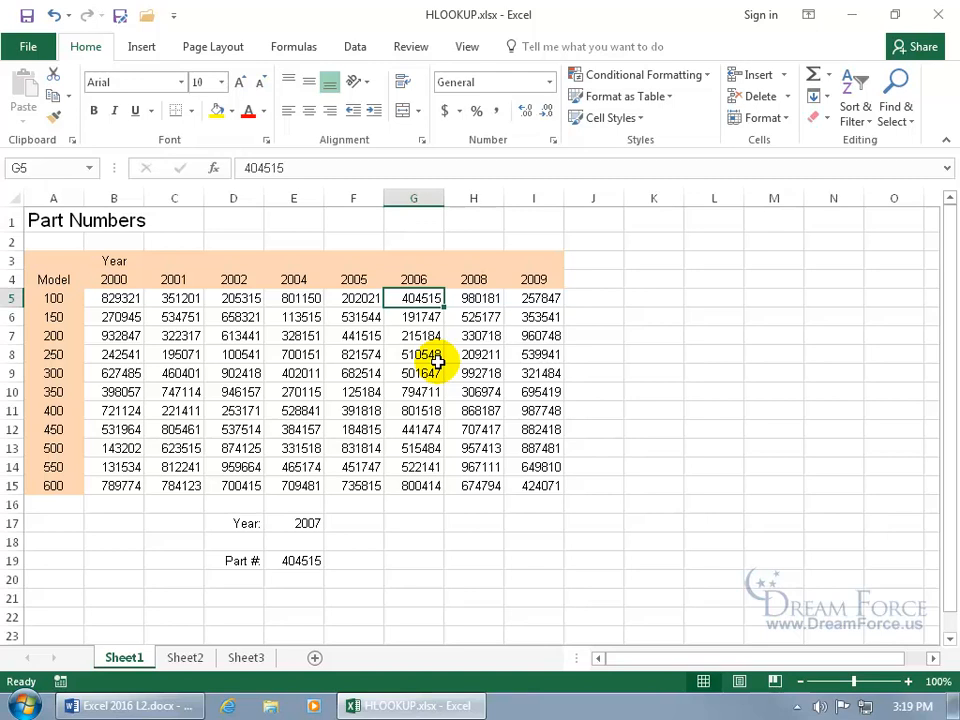
# Step: Add FALSE as the range lookup argument of the HLOOKUP formula in E19 to require an exact match
pyautogui.doubleClick(313, 561)
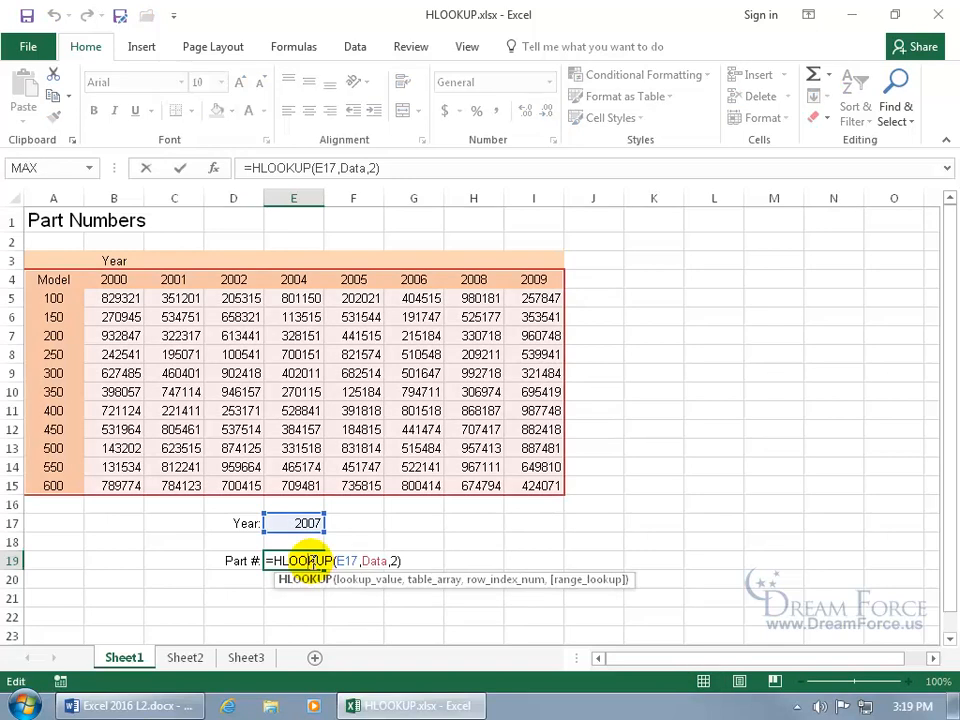
pyautogui.click(396, 561)
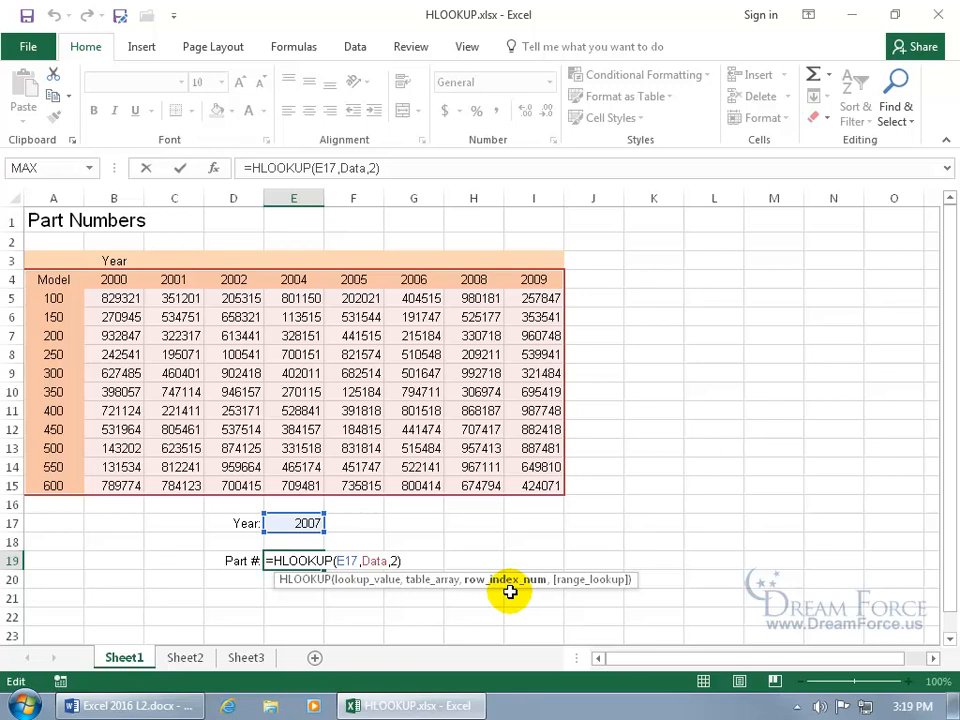
pyautogui.write(',')
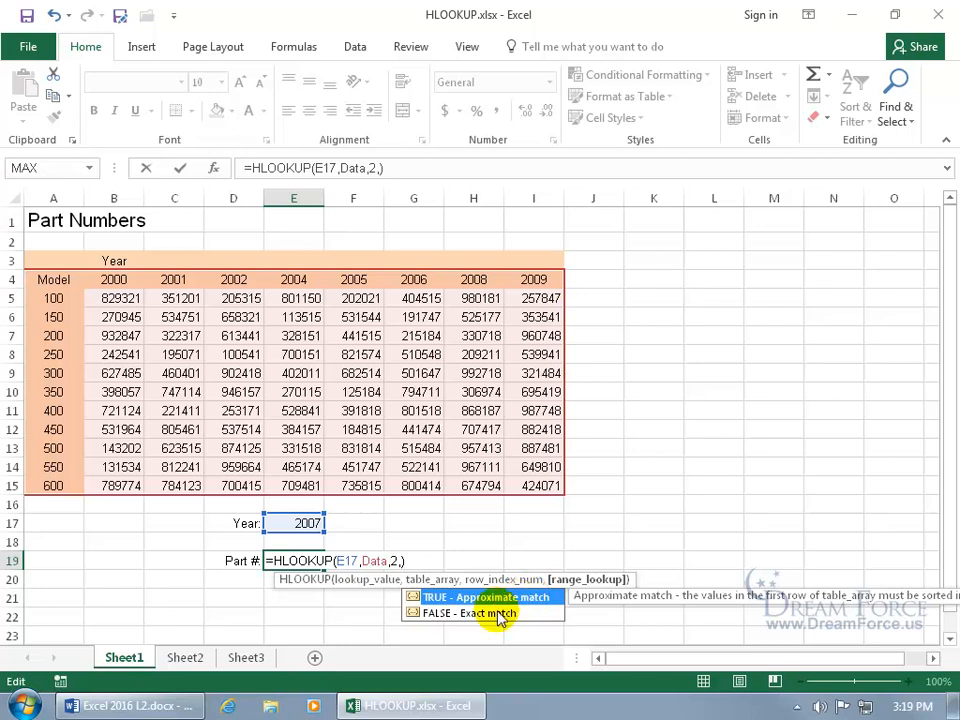
pyautogui.doubleClick(497, 614)
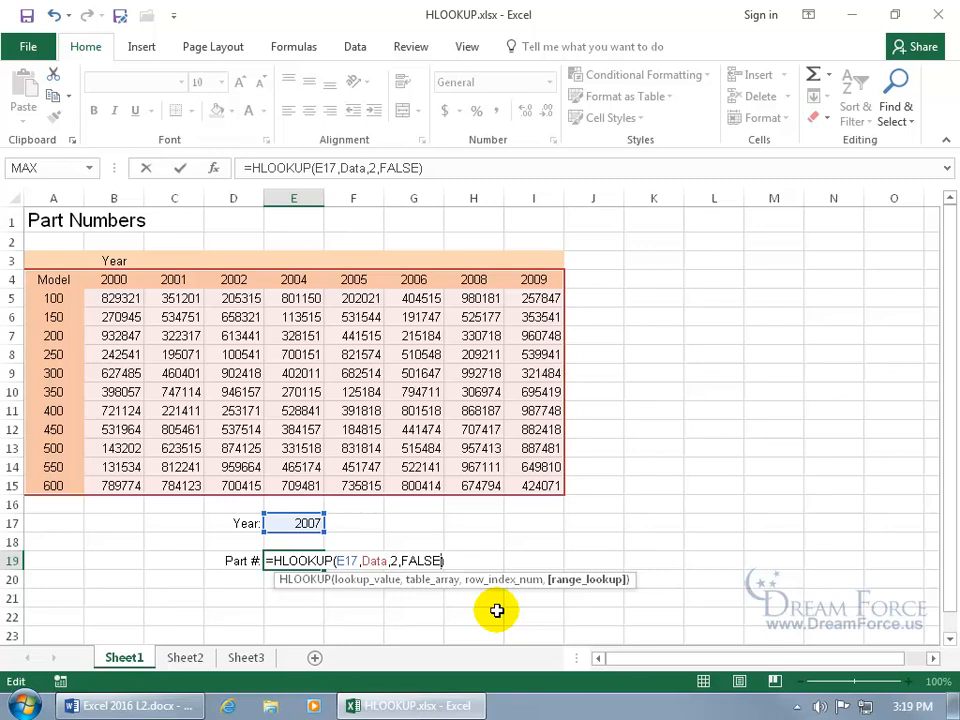
pyautogui.press('Return')
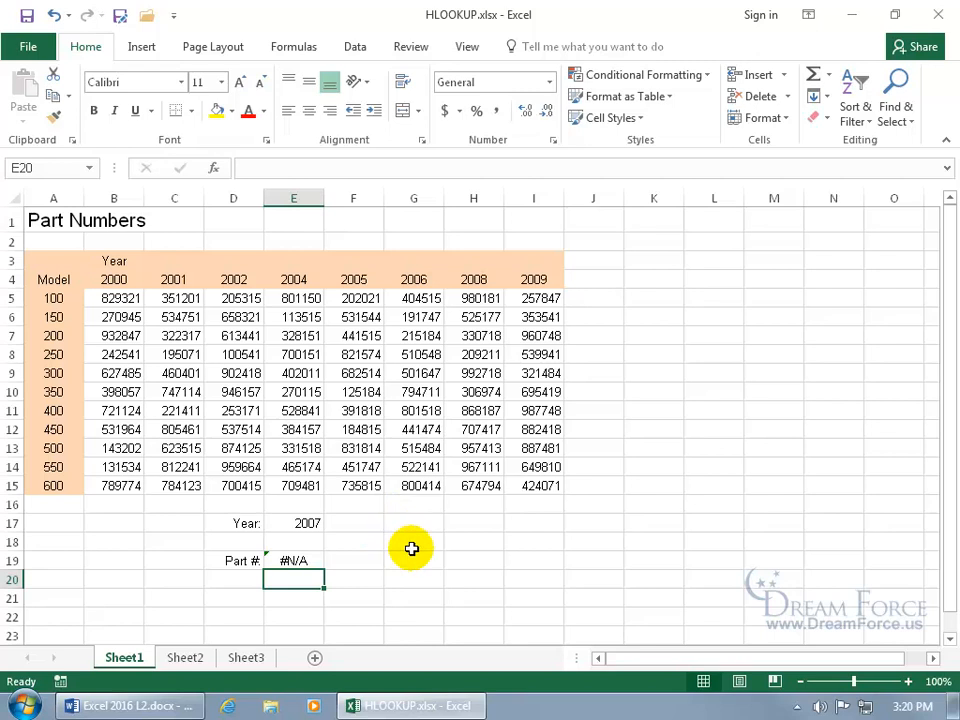
# Step: Replace the 2004 heading in E4 with "red", set the lookup value in E17 to "red", and compare the returned part number with E5
pyautogui.click(294, 279)
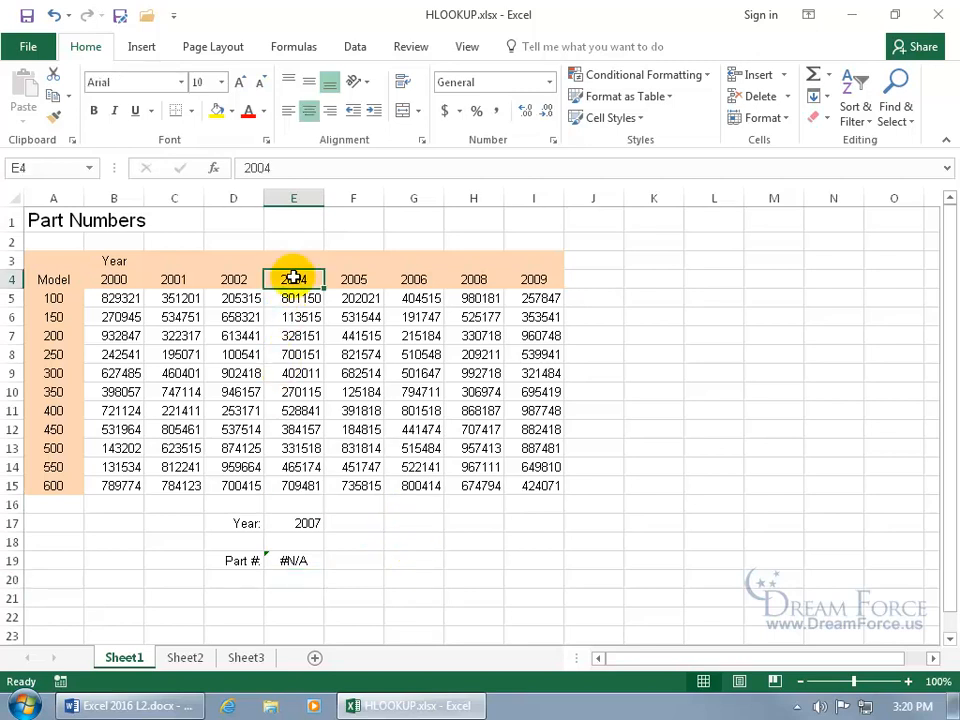
pyautogui.write('red')
pyautogui.press('Return')
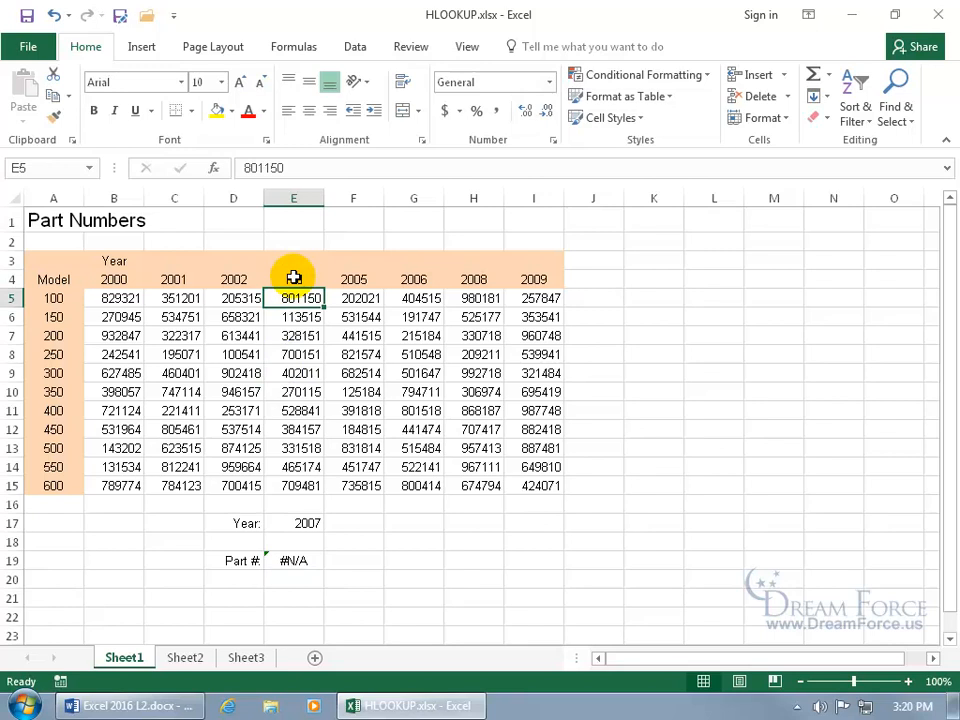
pyautogui.click(296, 523)
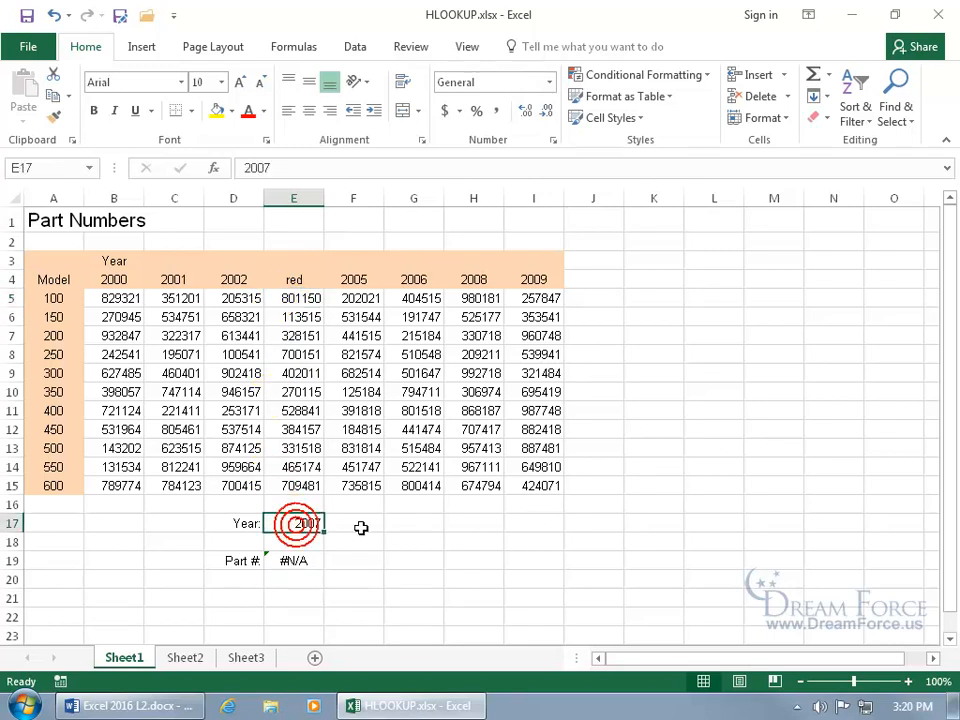
pyautogui.write('red')
pyautogui.press('Return')
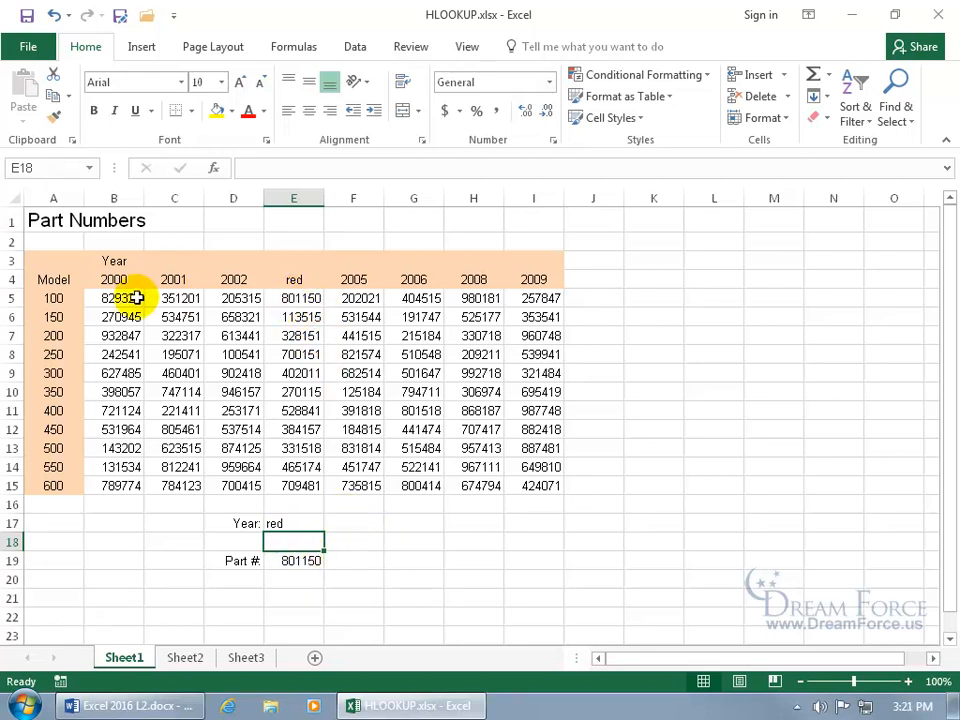
pyautogui.click(300, 298)
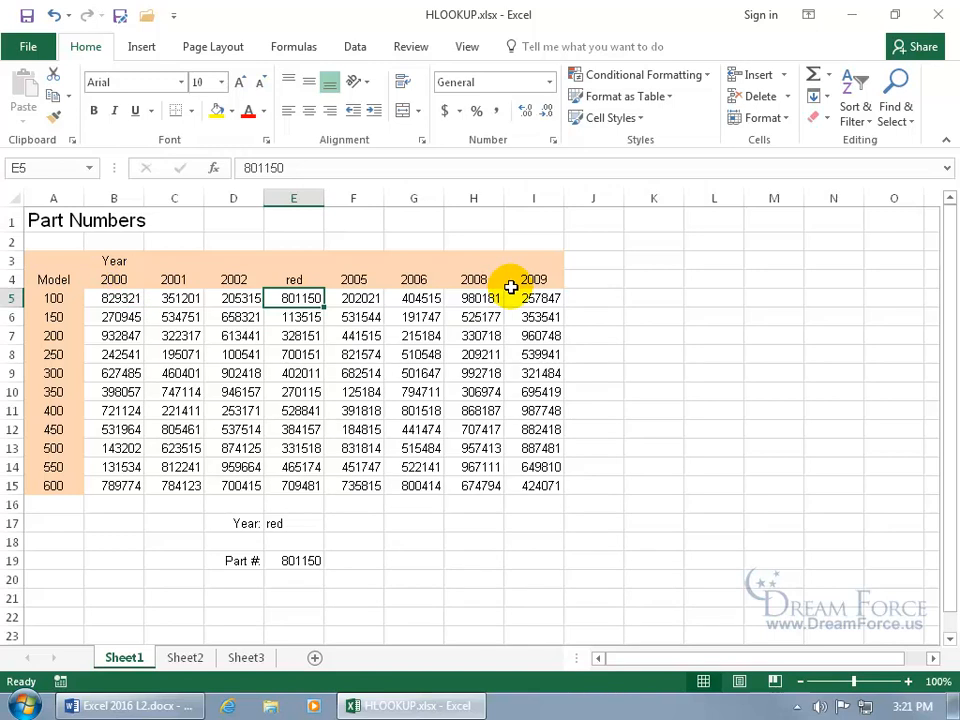
# Step: Remove the FALSE argument from the HLOOKUP formula in E19 and compare the lookup value in E17 with the heading in E4
pyautogui.doubleClick(302, 561)
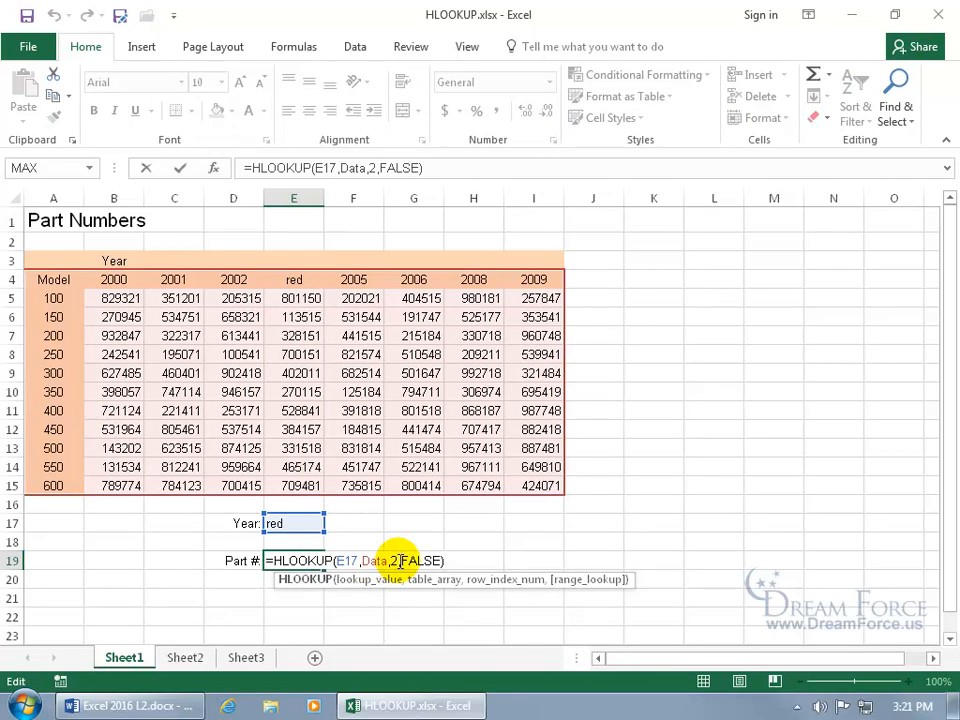
pyautogui.click(403, 561)
pyautogui.press('Delete')
pyautogui.press('Delete')
pyautogui.press('Delete')
pyautogui.press('Delete')
pyautogui.press('Delete')
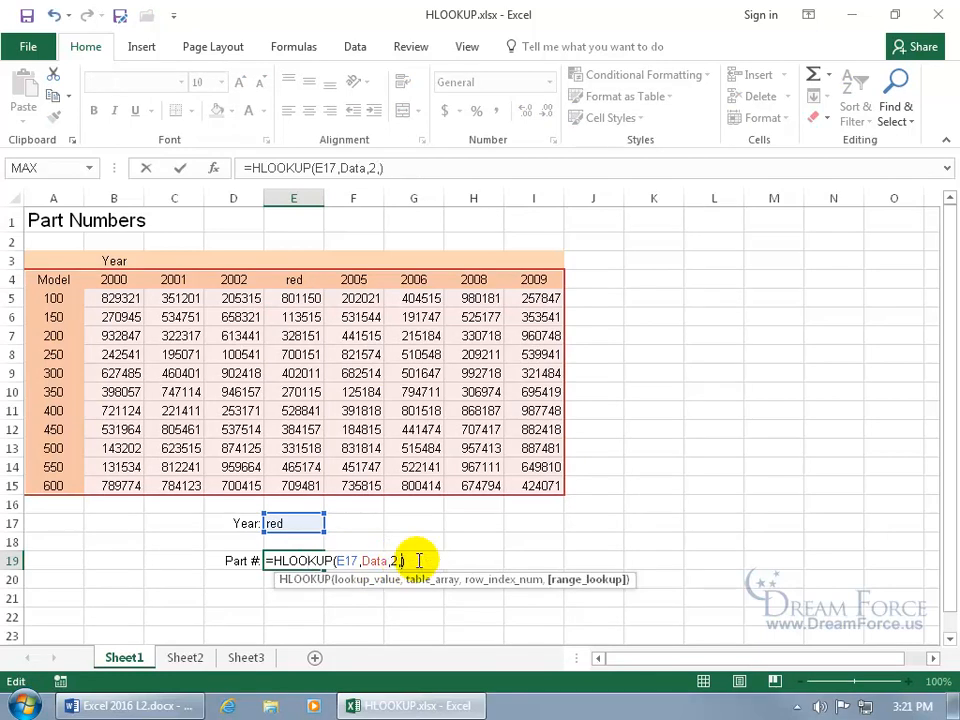
pyautogui.press('BackSpace')
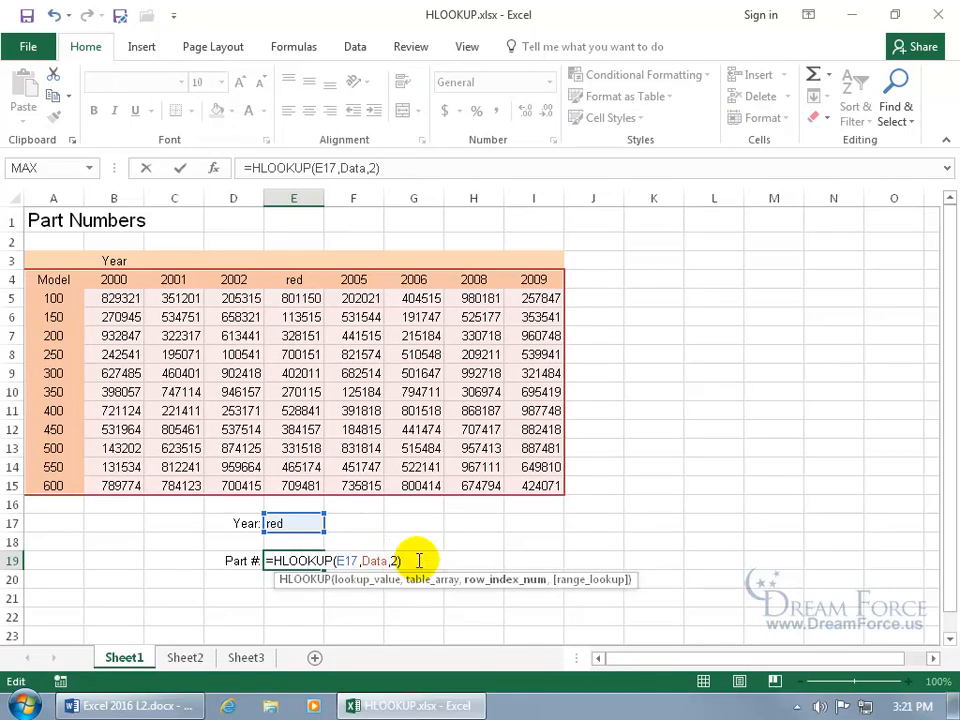
pyautogui.press('Return')
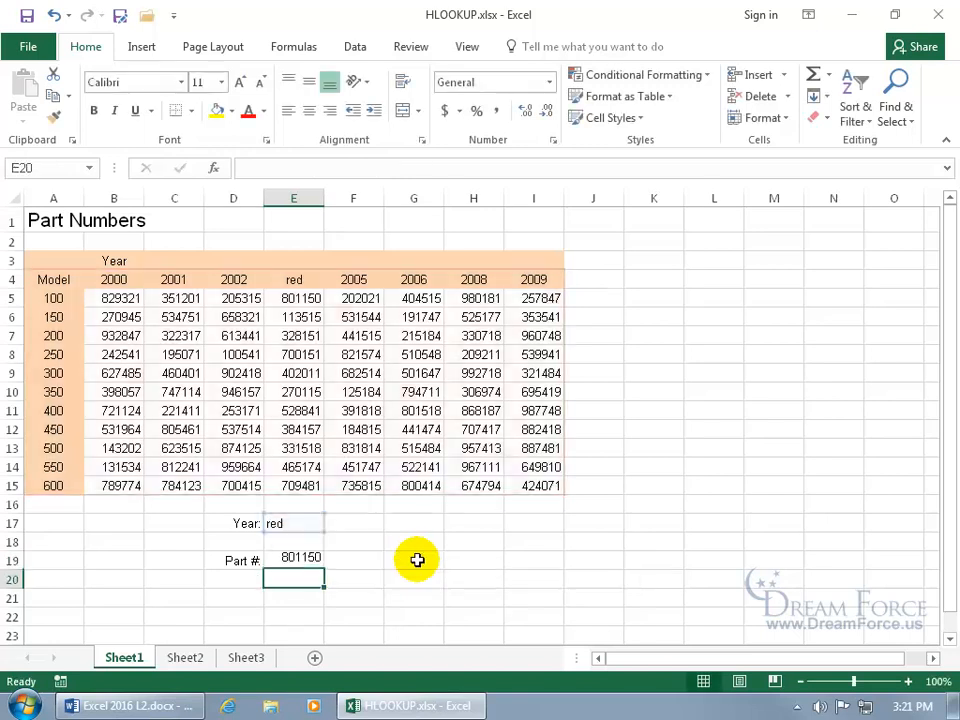
pyautogui.click(309, 522)
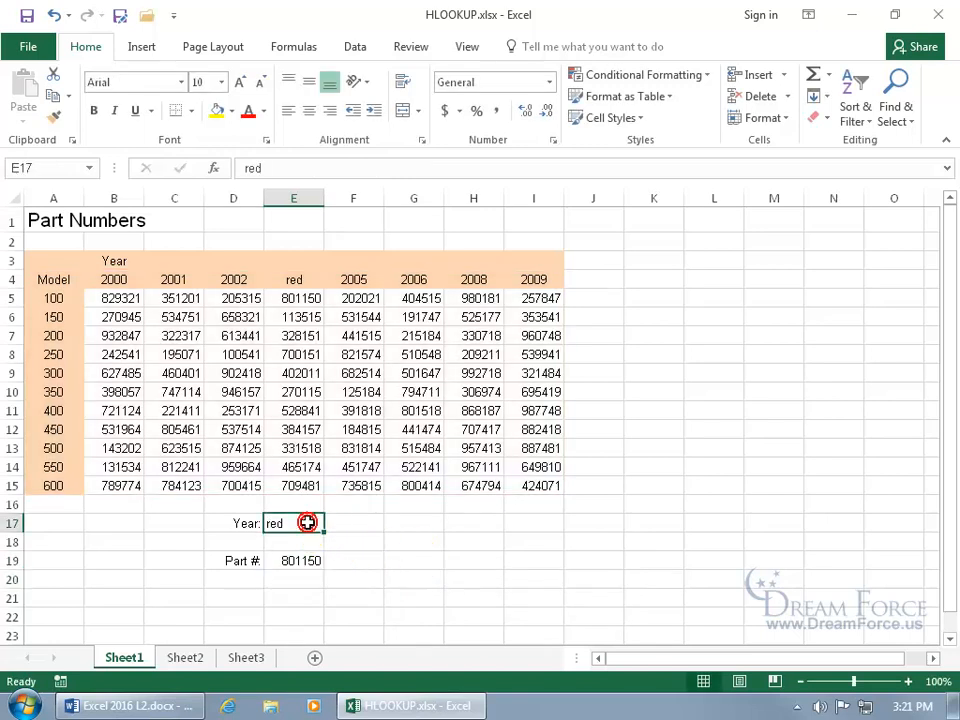
pyautogui.click(300, 279)
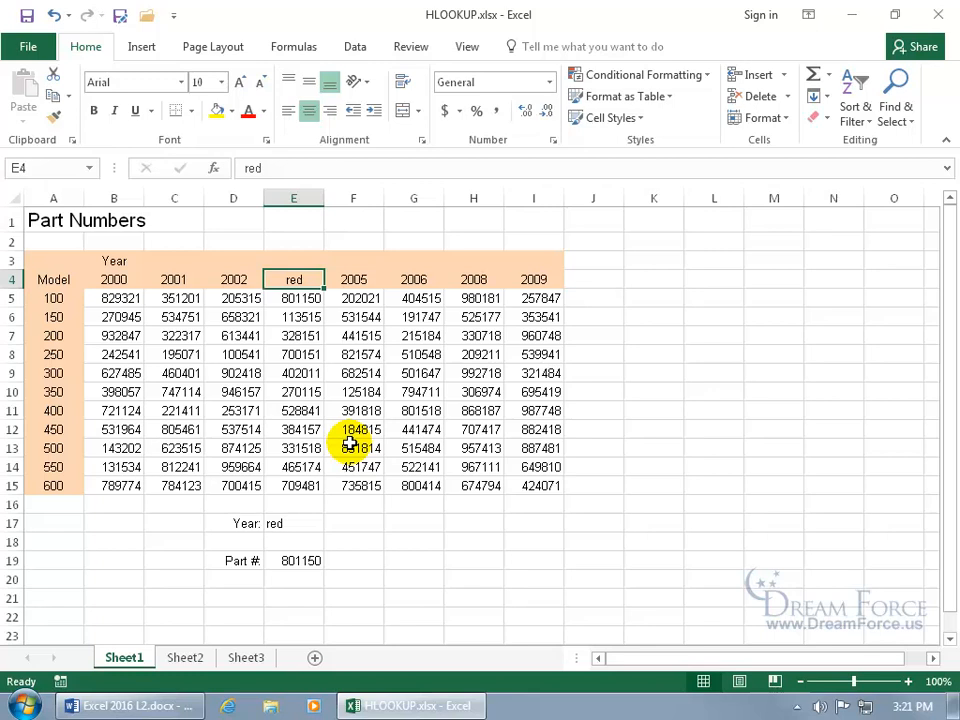
pyautogui.click(308, 523)
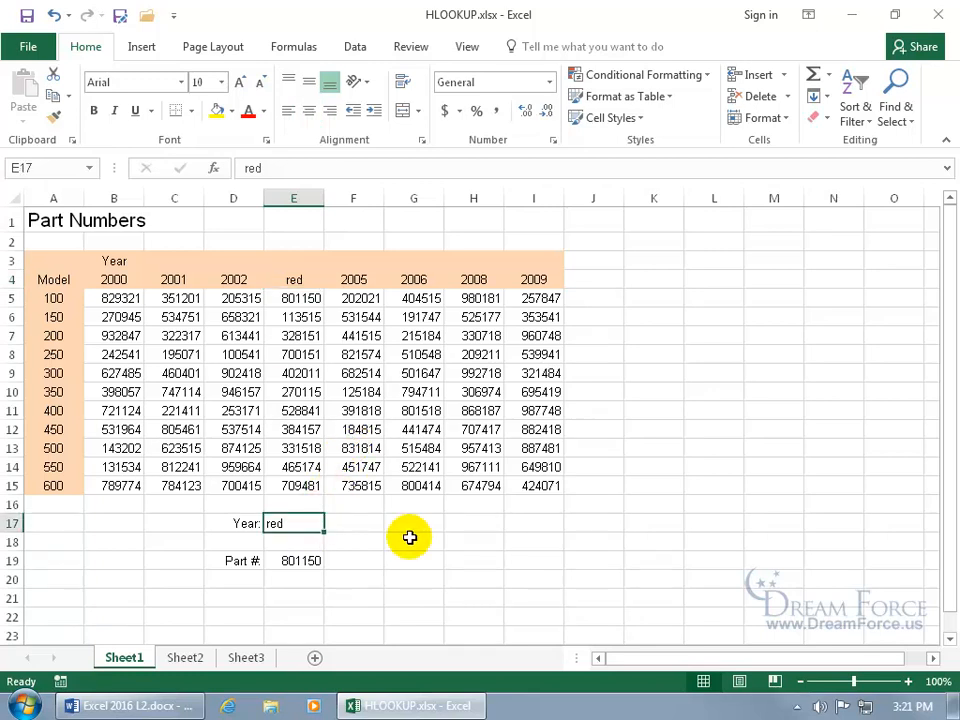
# Step: Undo the recent edits back through the deletion of the 2007 column
pyautogui.click(50, 16)
pyautogui.click(50, 16)
pyautogui.click(50, 16)
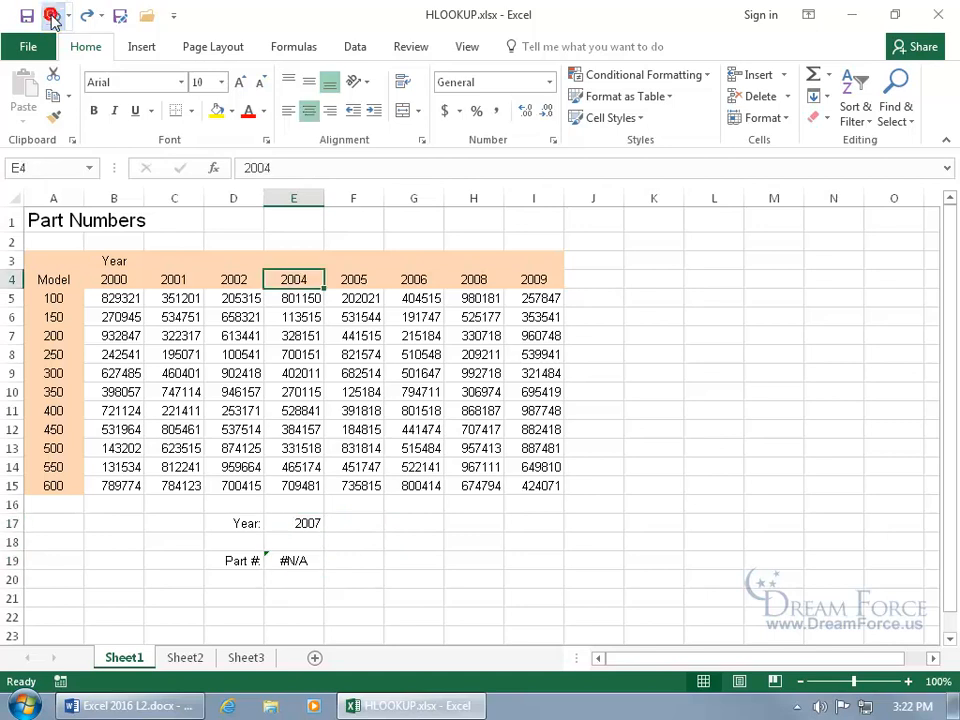
pyautogui.click(50, 16)
pyautogui.click(50, 16)
pyautogui.click(50, 16)
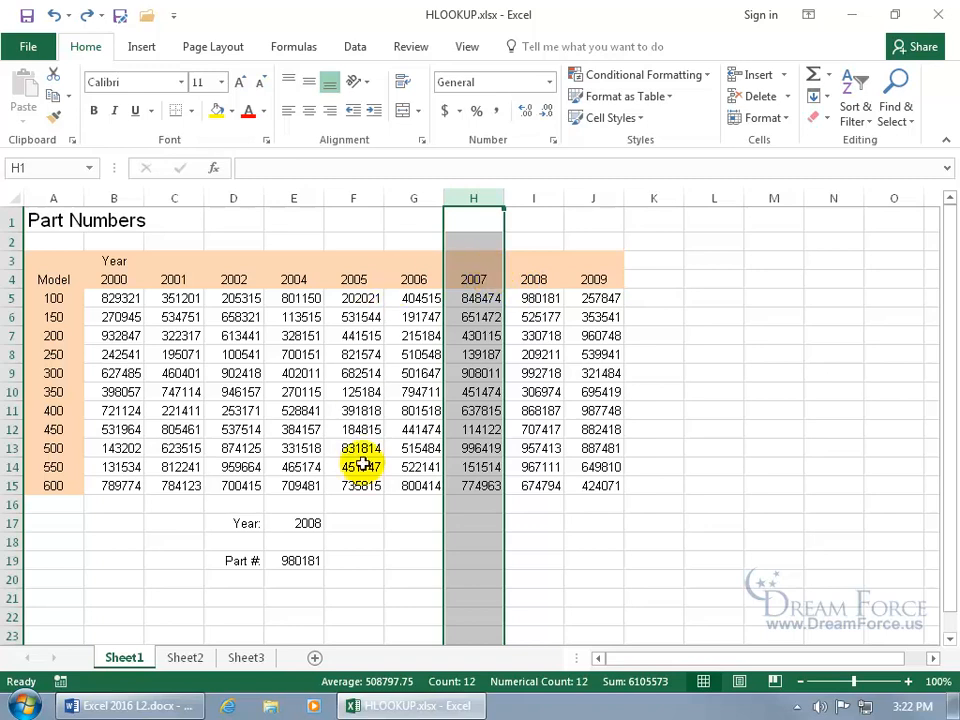
# Step: Set the lookup year in E17 to 2004 and compare the returned part number with cell E5
pyautogui.click(308, 523)
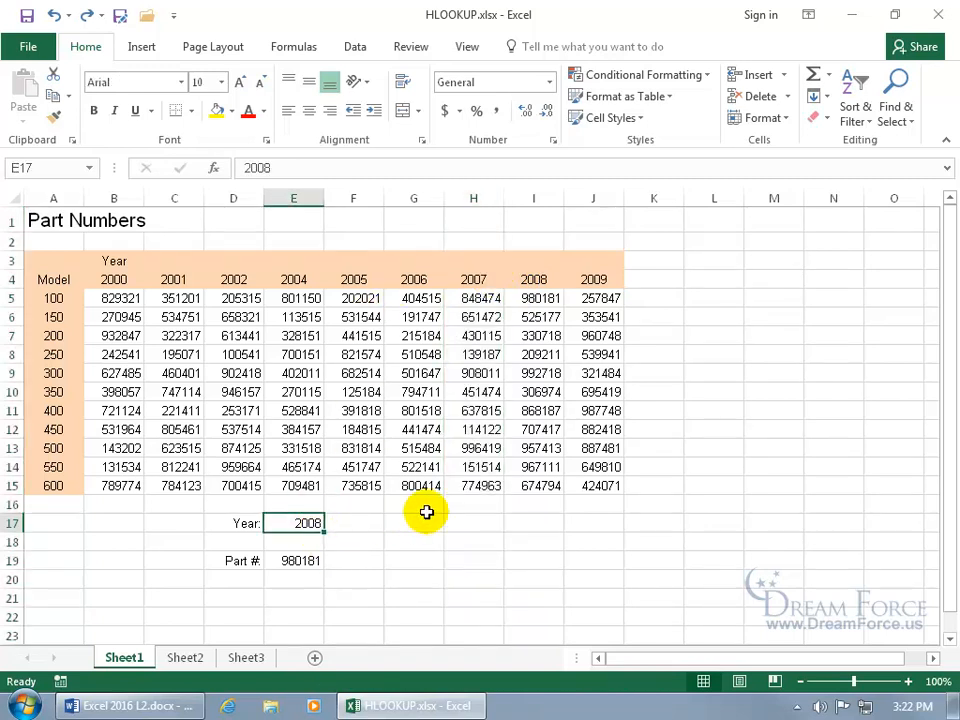
pyautogui.write('2004')
pyautogui.press('Return')
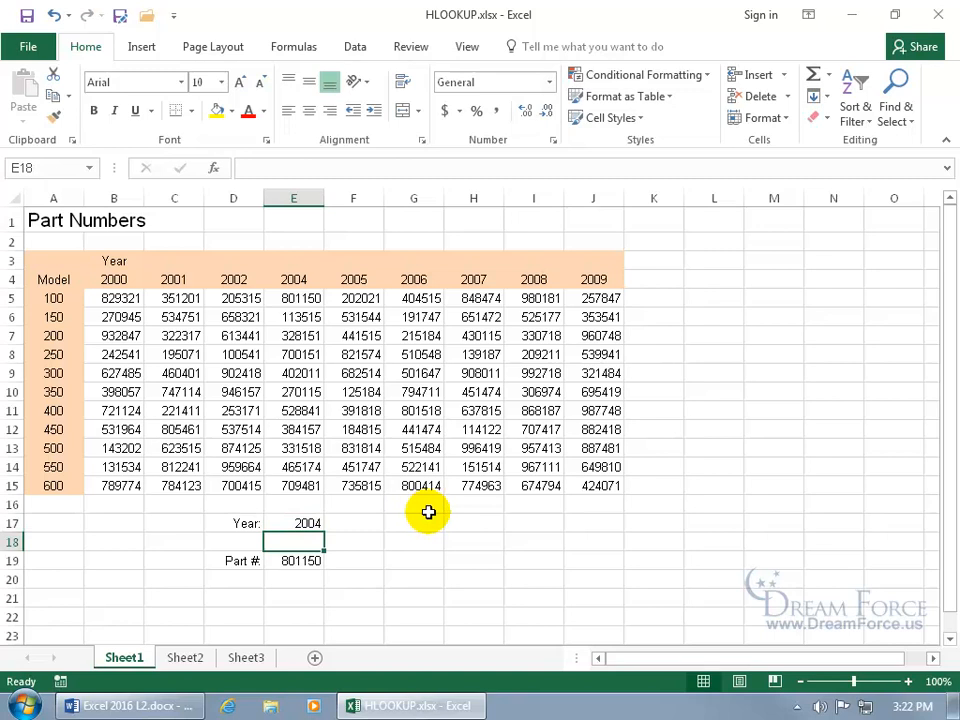
pyautogui.click(308, 299)
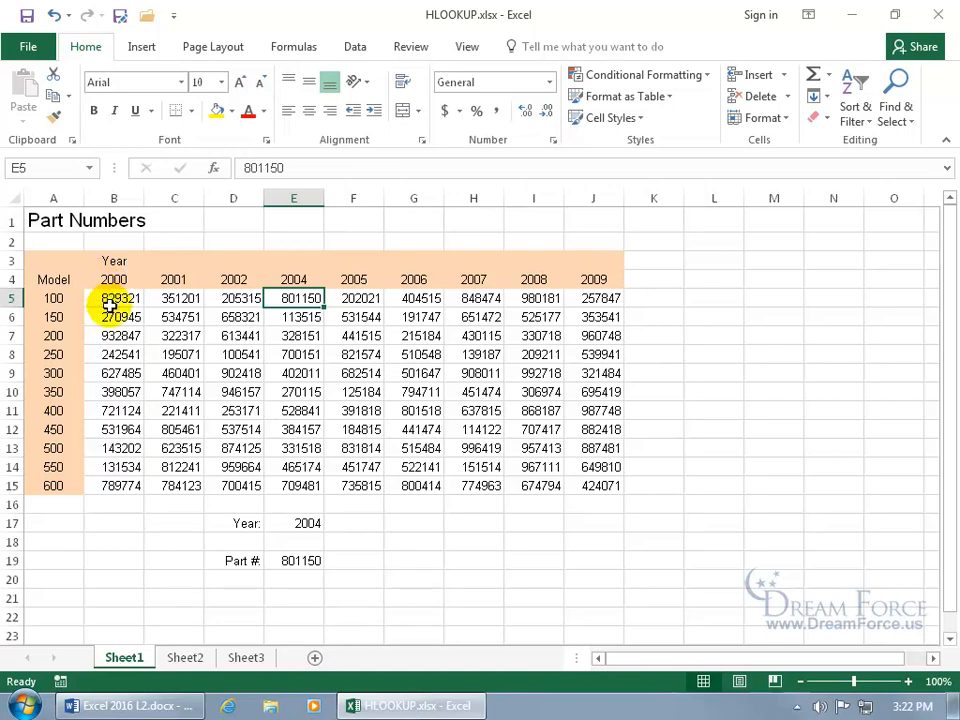
# Step: Change the row index in the E19 HLOOKUP formula to 3 and compare the result with cell E6
pyautogui.doubleClick(281, 565)
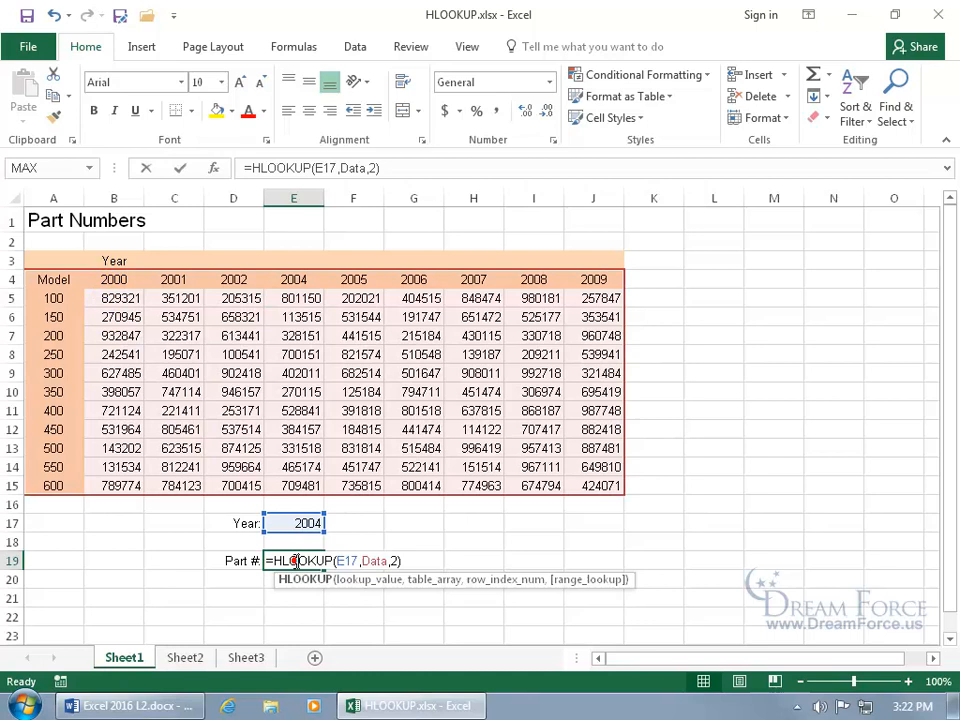
pyautogui.doubleClick(395, 561)
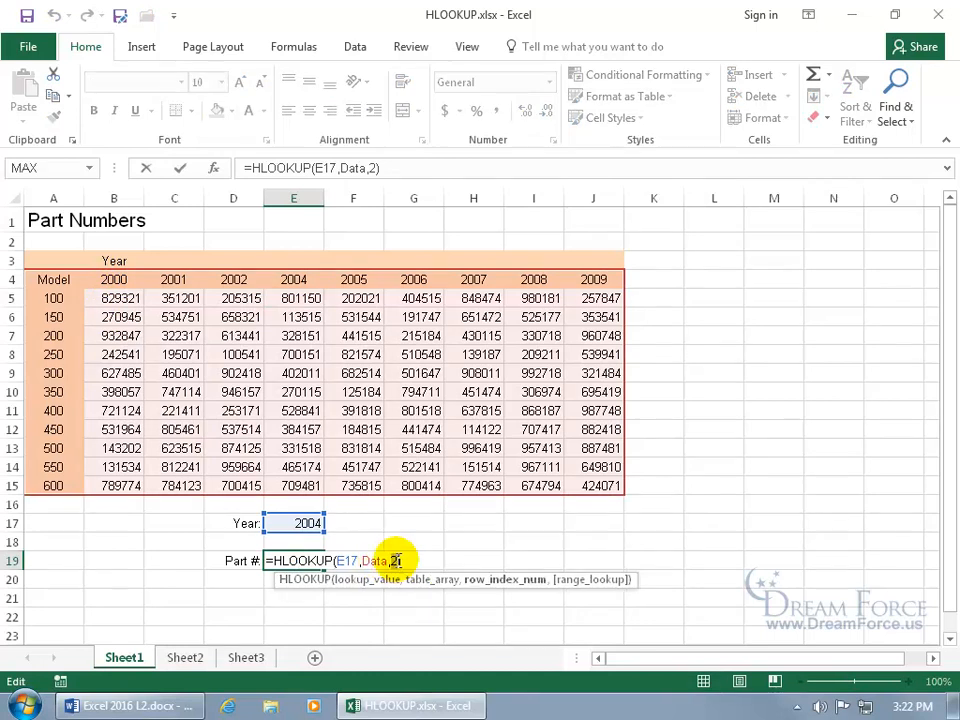
pyautogui.write('3')
pyautogui.press('Return')
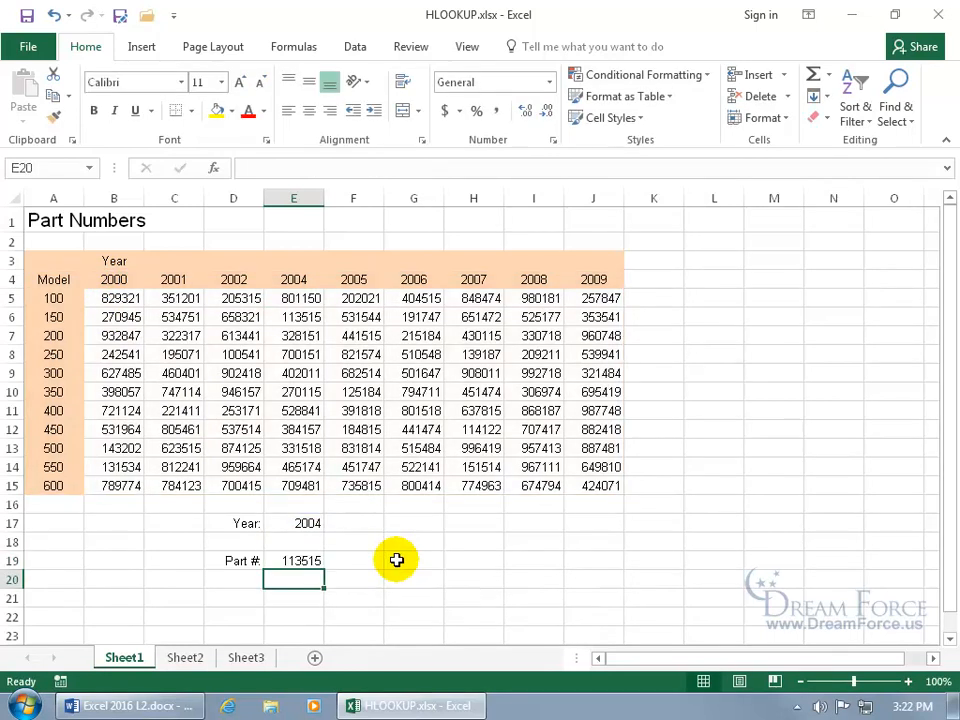
pyautogui.click(304, 317)
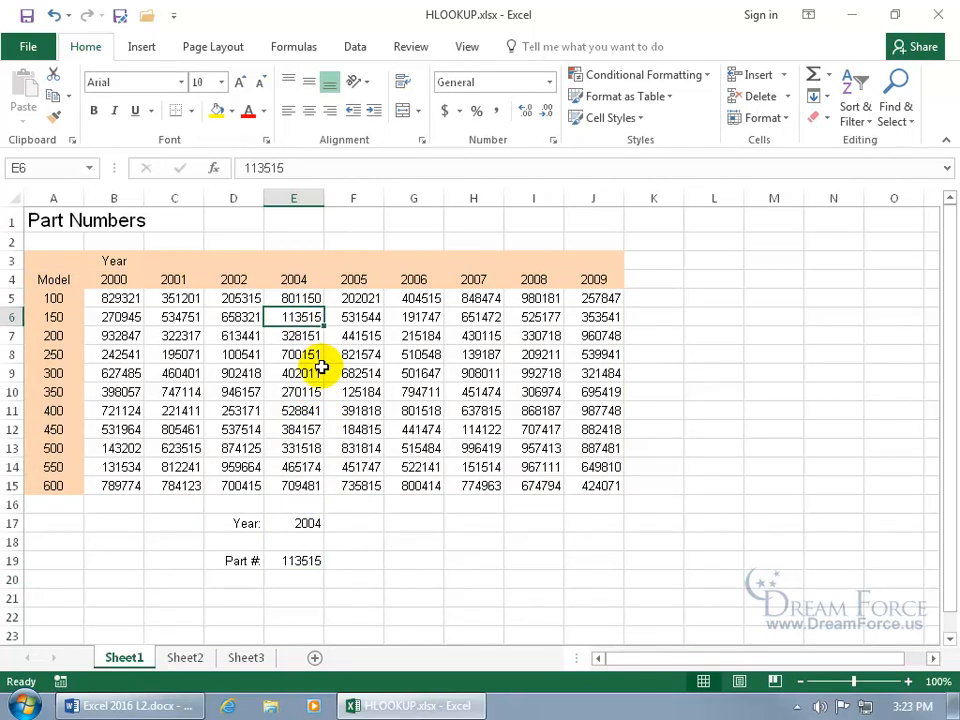
# Step: Replace the Part # label in D19 with model 150, and enter models 200 and 250 in D20 and D21
pyautogui.click(248, 560)
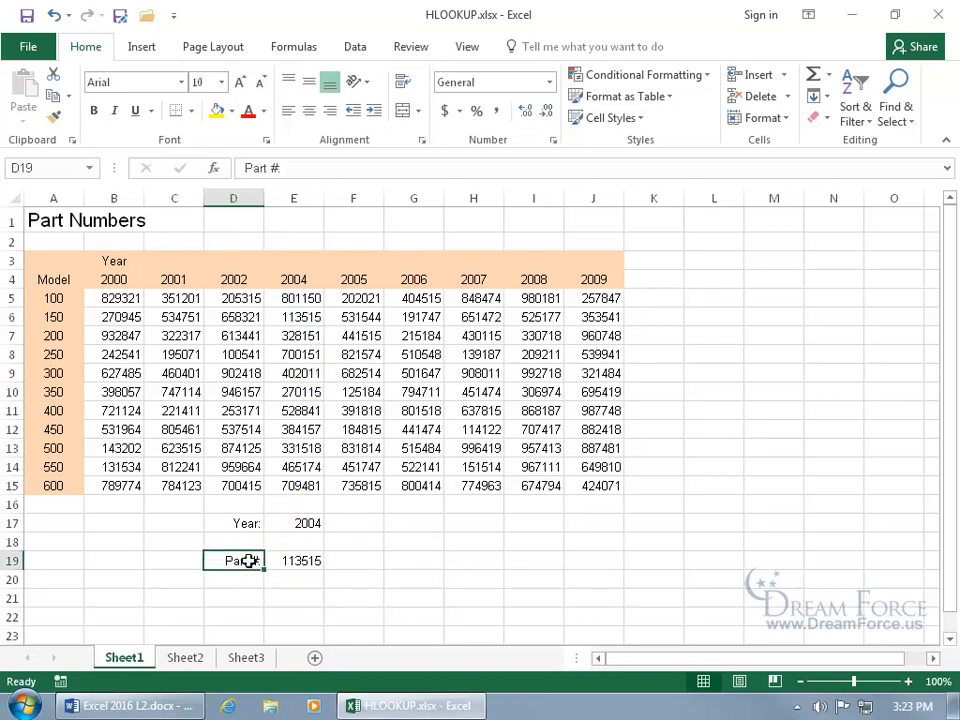
pyautogui.write('150')
pyautogui.press('Return')
pyautogui.write('200')
pyautogui.press('Return')
pyautogui.write('250')
pyautogui.press('Return')
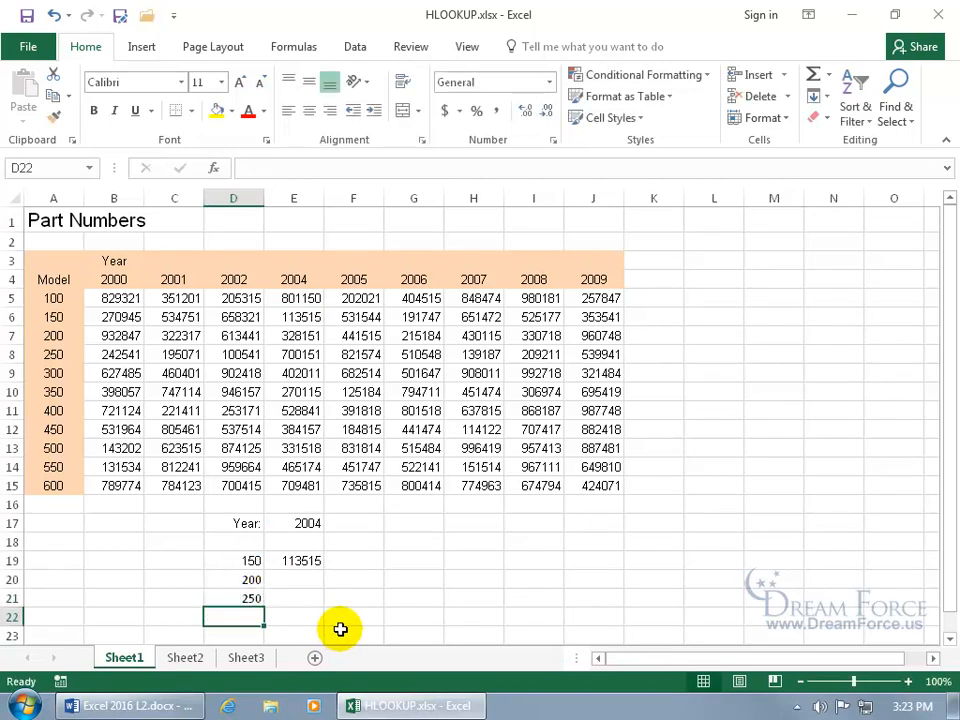
# Step: Fill the HLOOKUP formula from E19 down to E21 and inspect the lookup value references in the copied formulas
pyautogui.click(309, 562)
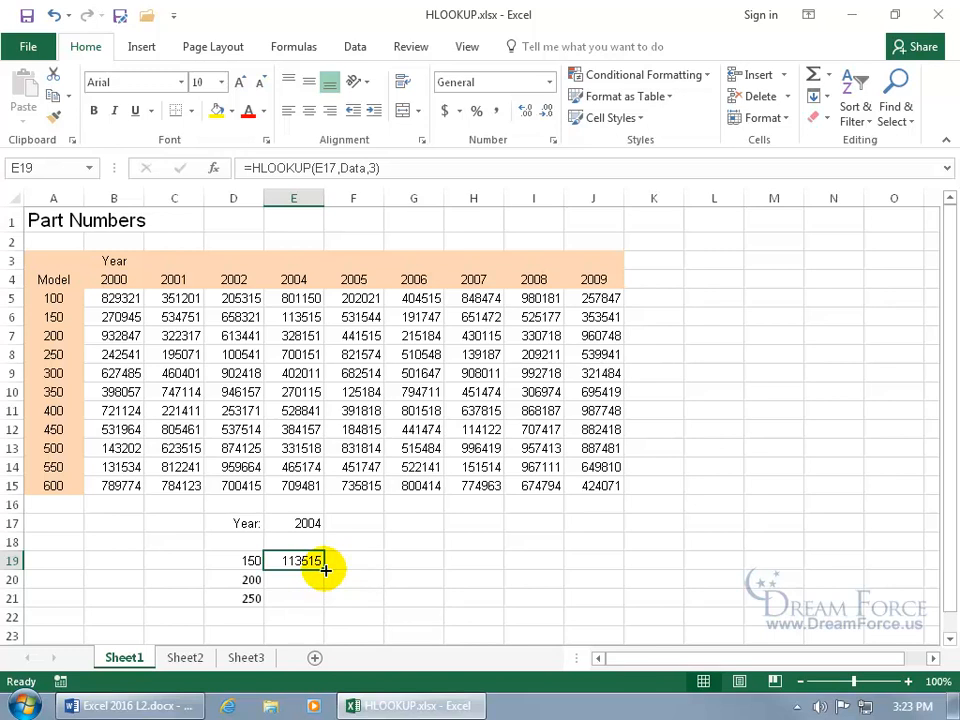
pyautogui.moveTo(325, 570); pyautogui.dragTo(322, 603)
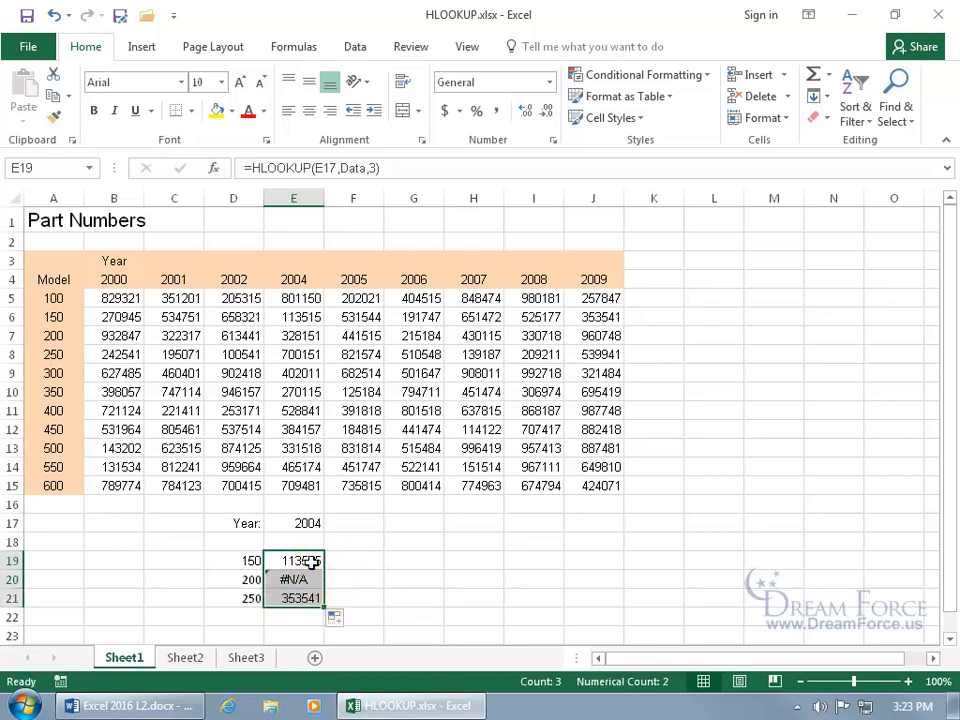
pyautogui.click(312, 562)
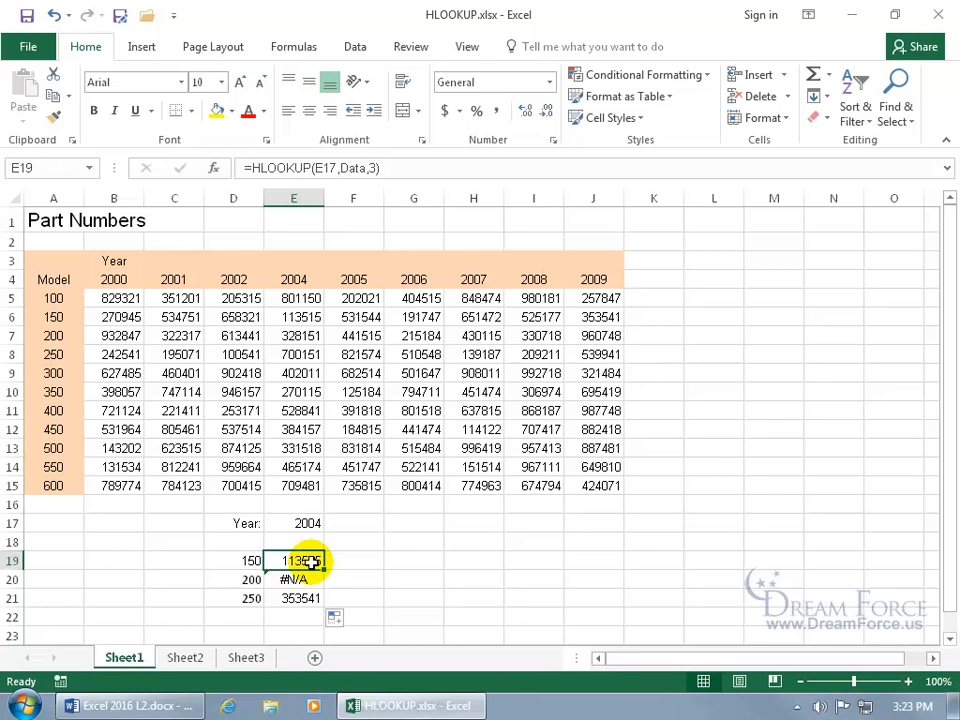
pyautogui.click(306, 579)
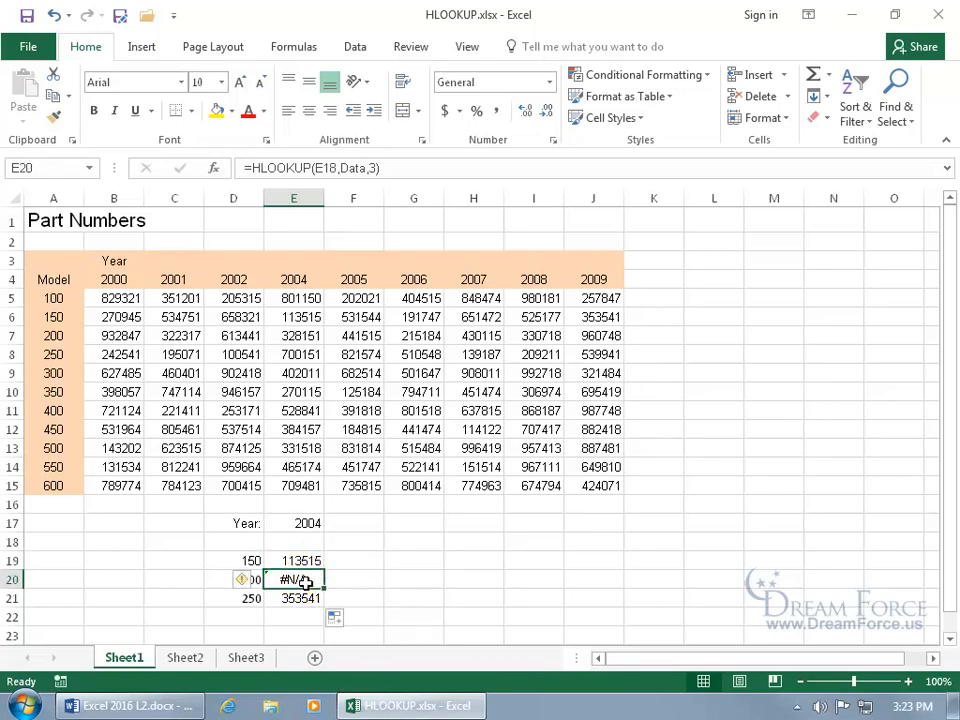
pyautogui.doubleClick(306, 579)
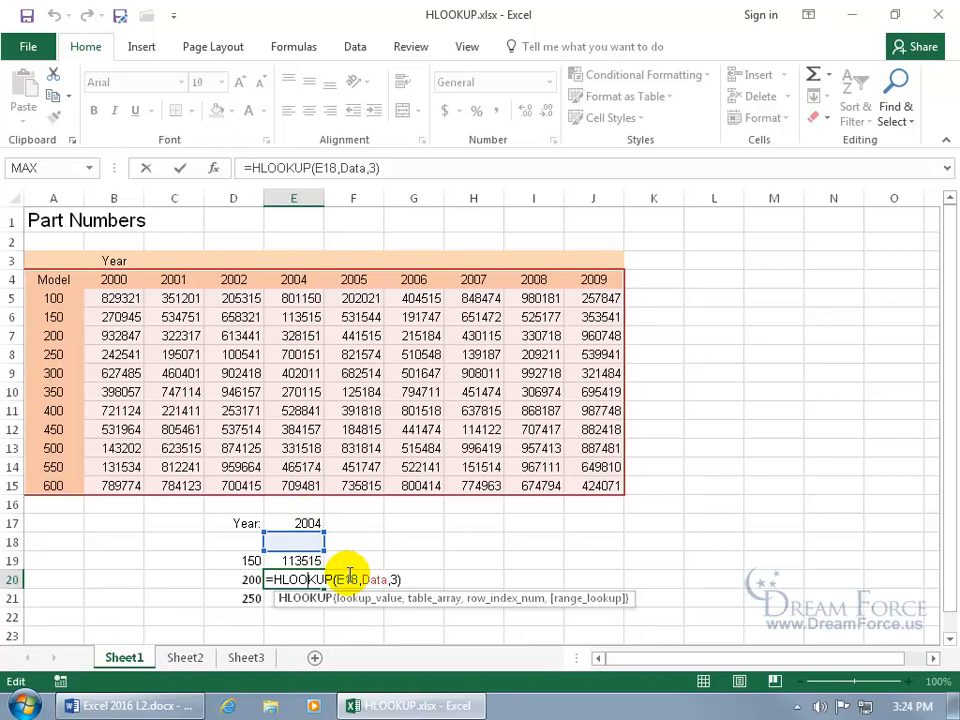
pyautogui.press('Escape')
pyautogui.doubleClick(310, 600)
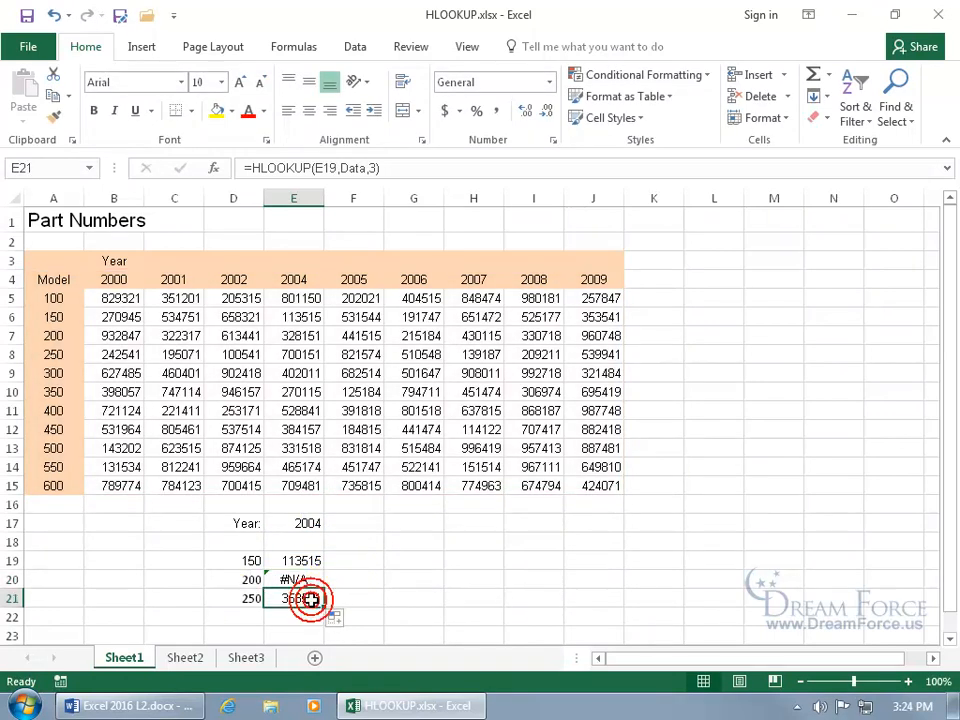
pyautogui.click(306, 561)
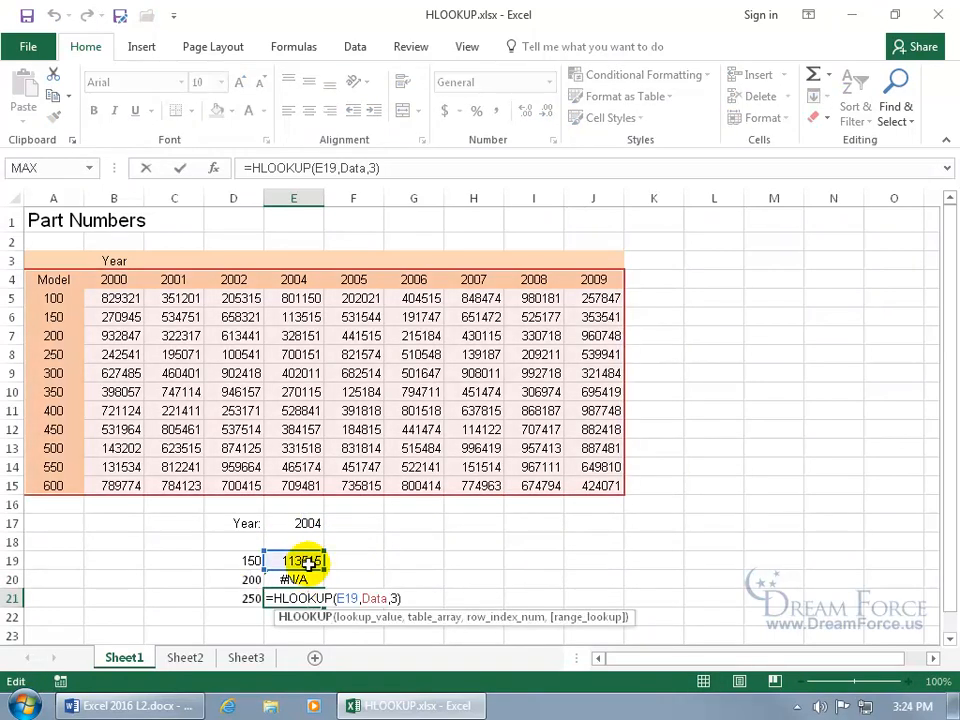
pyautogui.press('Escape')
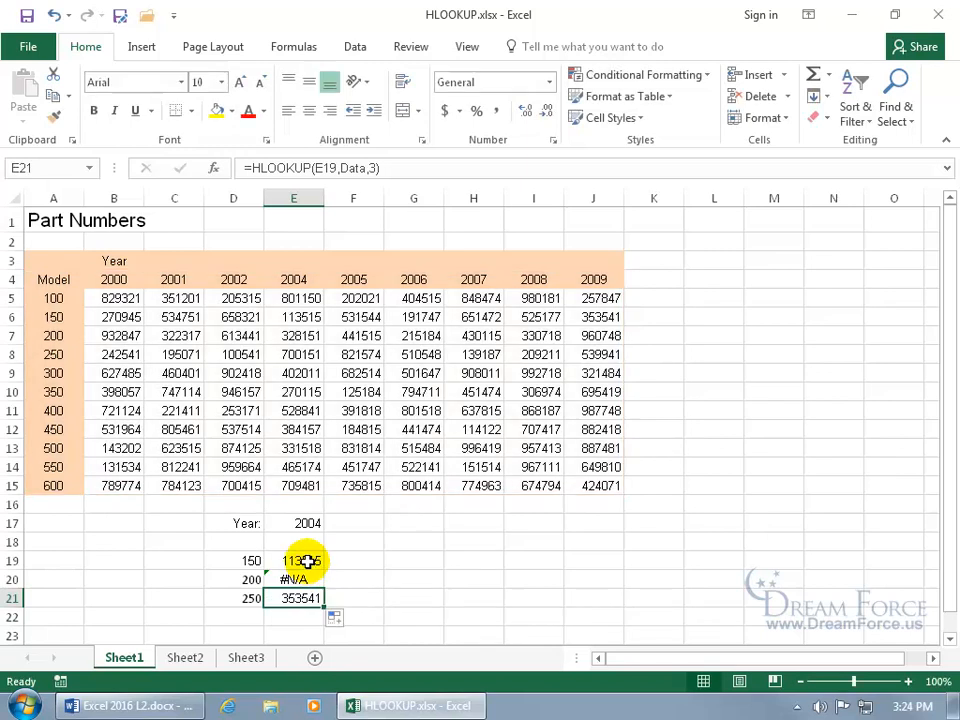
# Step: Make the row of the lookup value reference absolute in the E19 HLOOKUP formula, as E$17
pyautogui.doubleClick(305, 561)
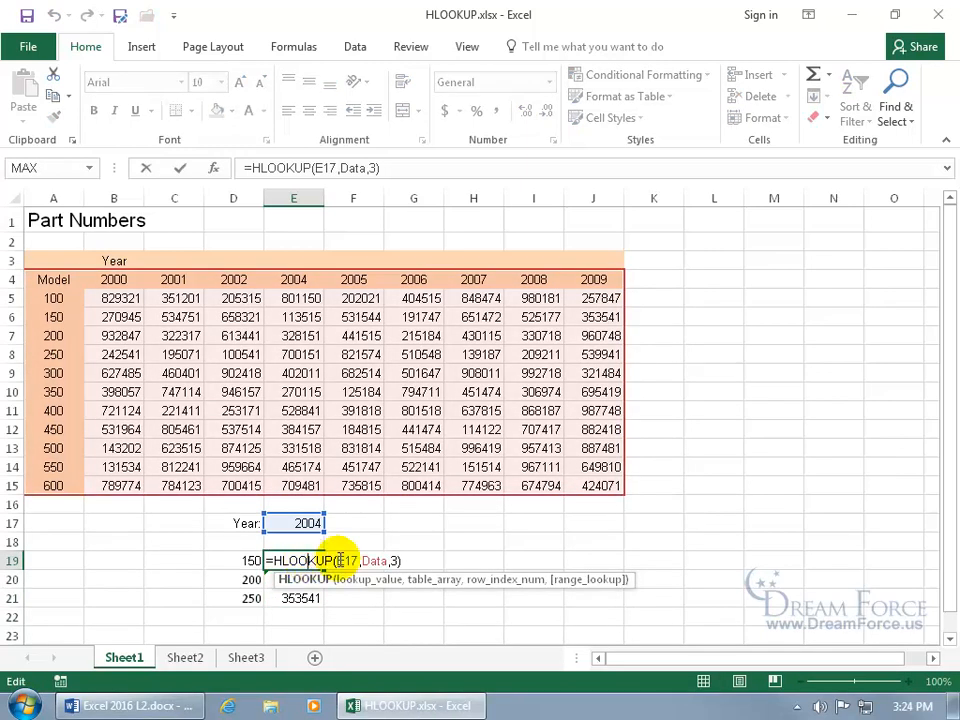
pyautogui.click(346, 560)
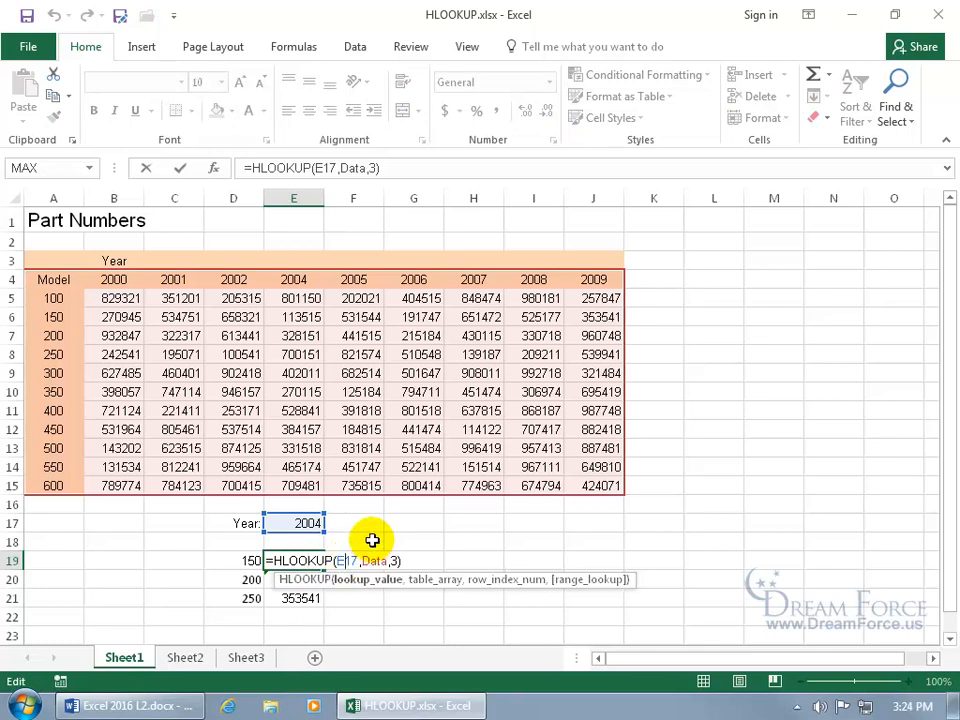
pyautogui.write('$')
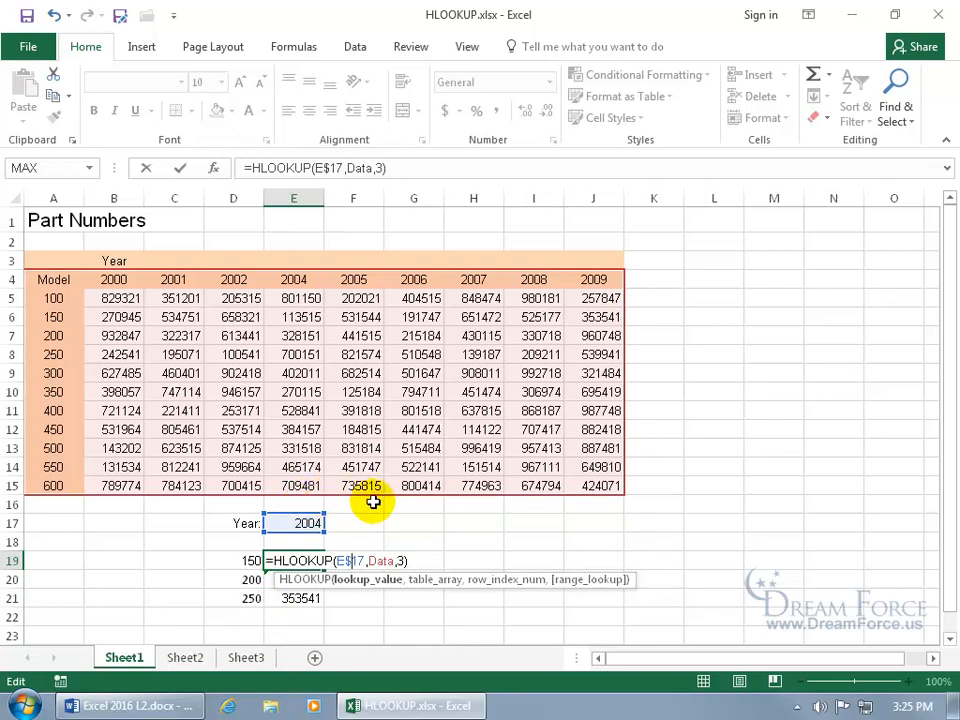
pyautogui.moveTo(343, 561); pyautogui.dragTo(361, 558)
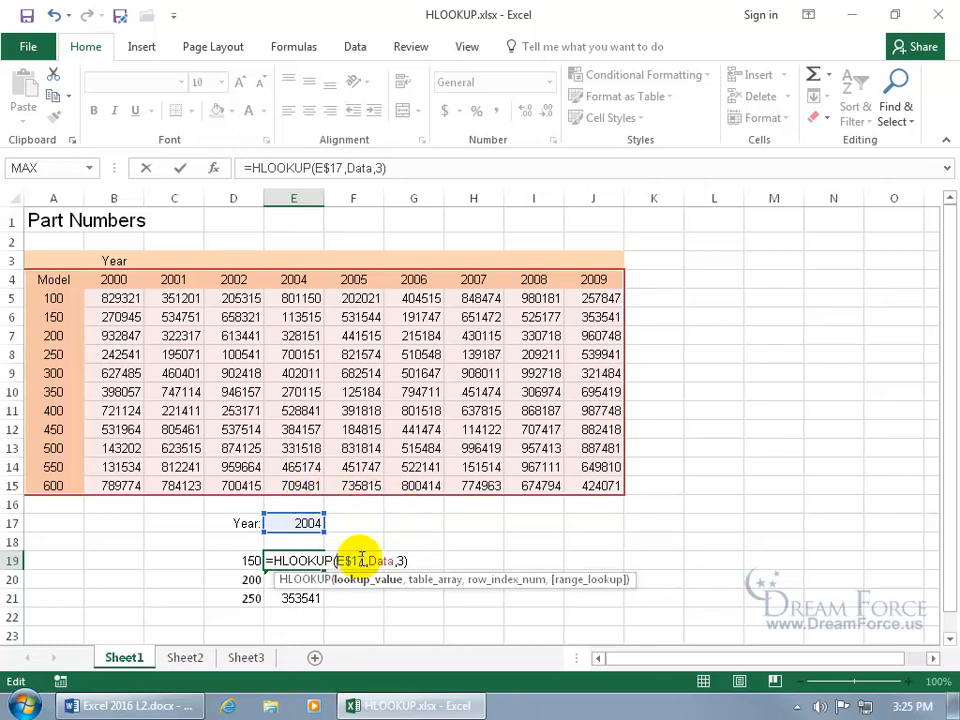
pyautogui.click(361, 558)
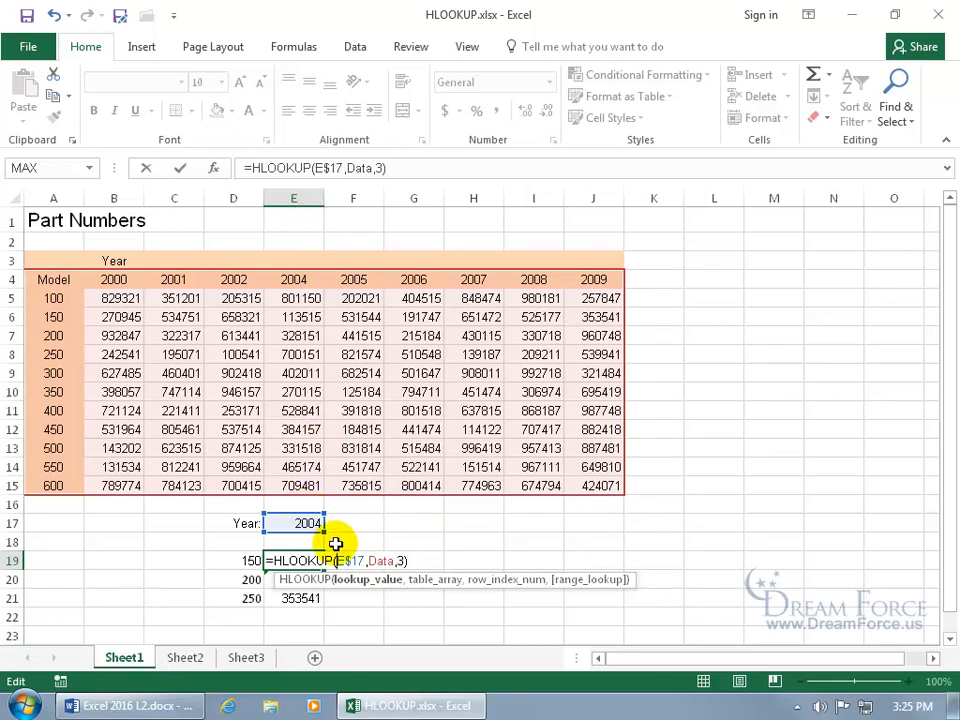
pyautogui.doubleClick(364, 560)
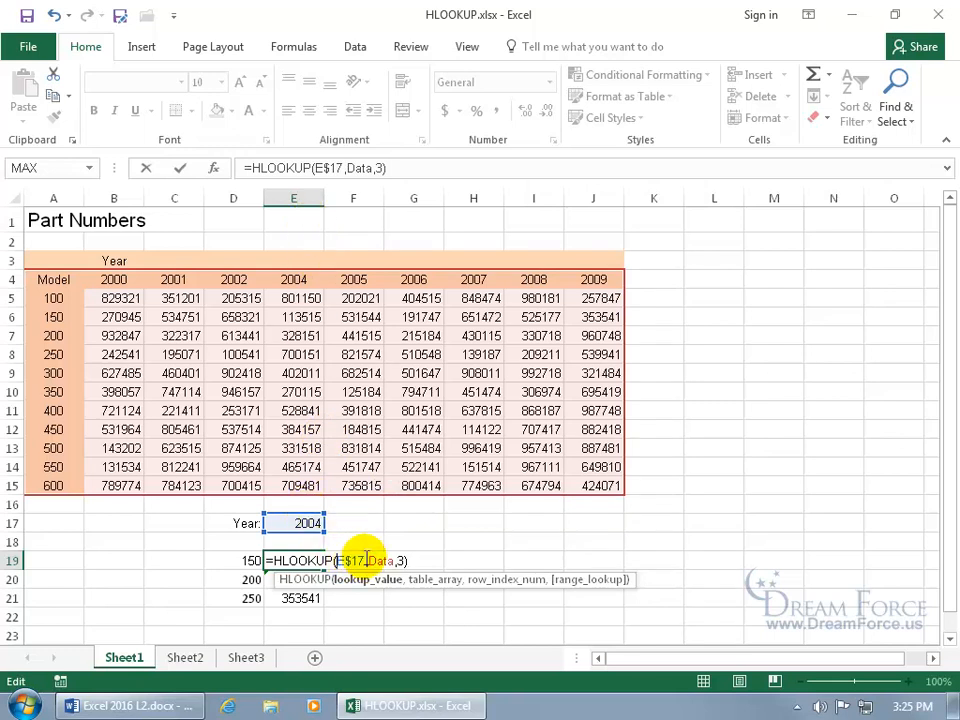
pyautogui.press('Return')
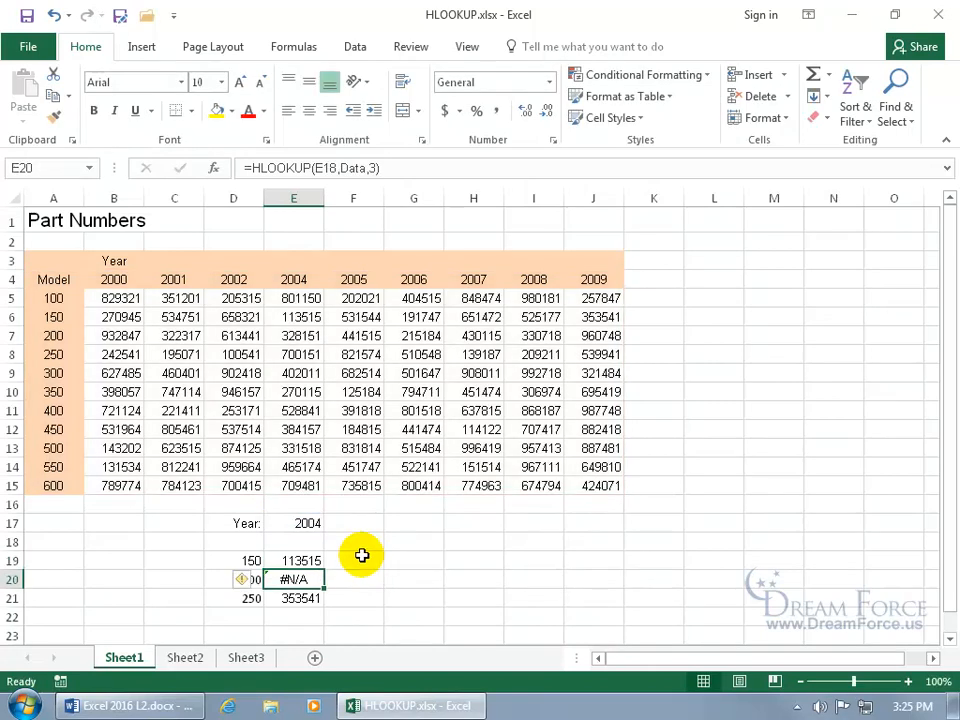
# Step: Fill the corrected HLOOKUP formula from E19 down to E21
pyautogui.click(305, 560)
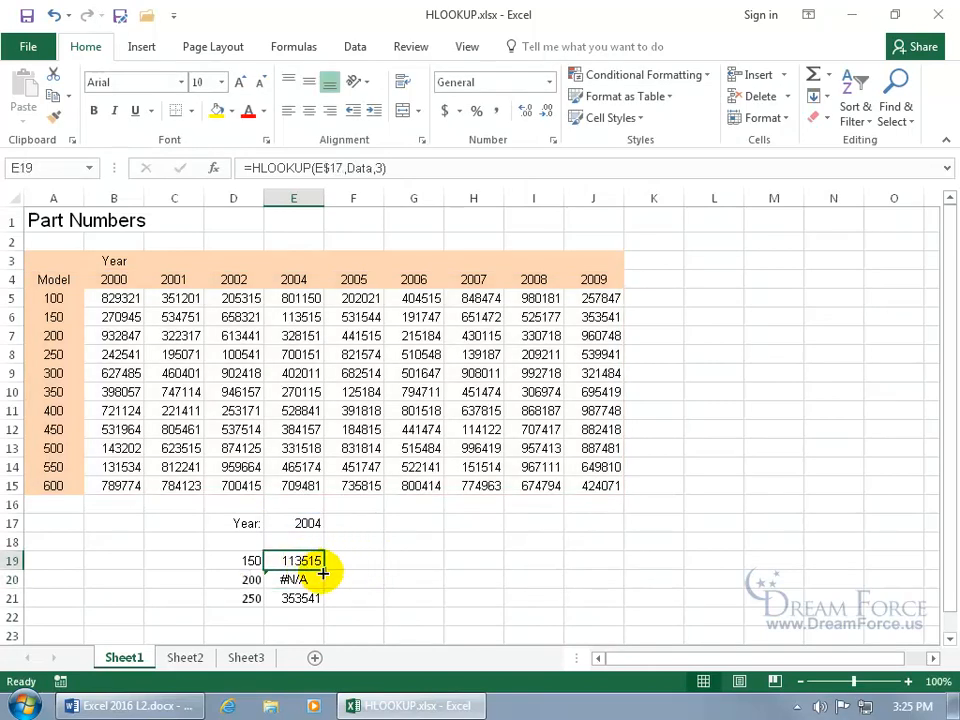
pyautogui.moveTo(325, 568); pyautogui.dragTo(325, 598)
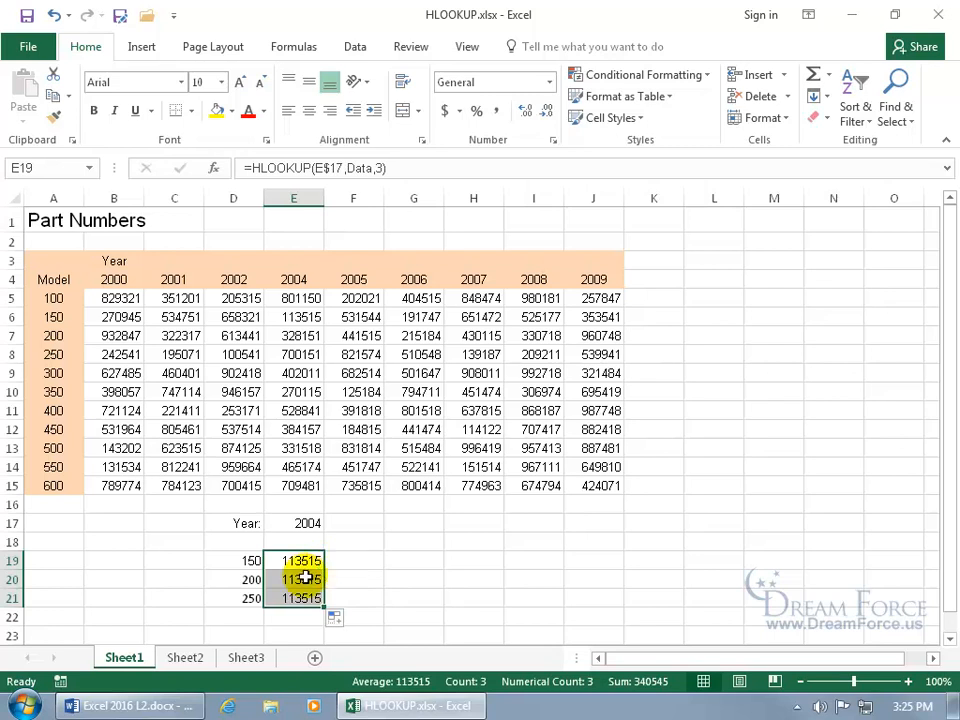
pyautogui.click(296, 562)
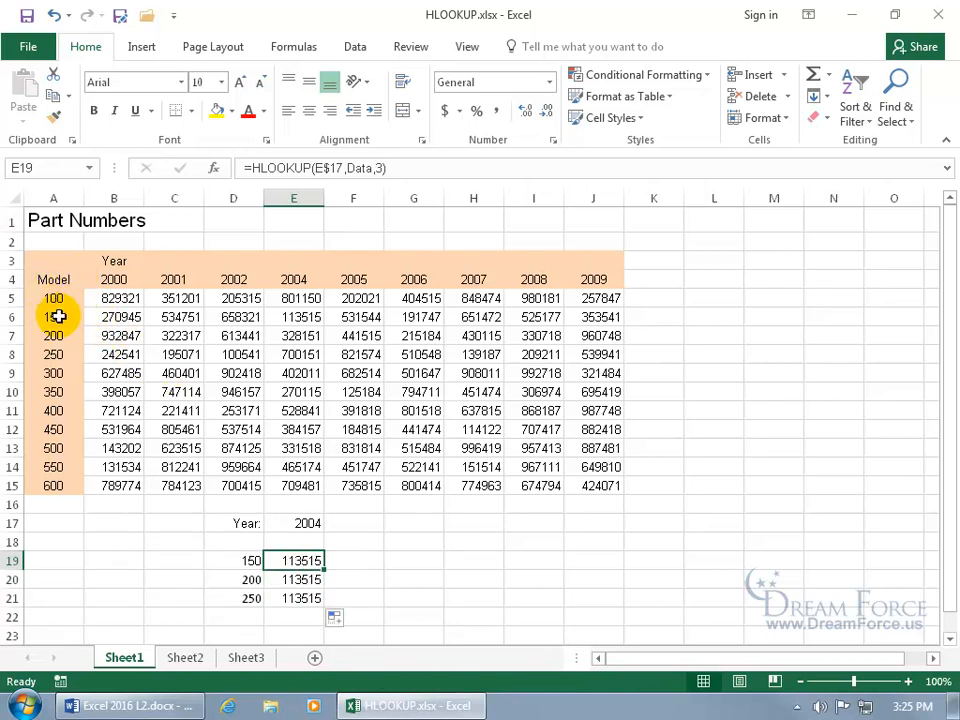
# Step: Change the row index number in the E20 HLOOKUP formula to 4 for model 200
pyautogui.doubleClick(293, 578)
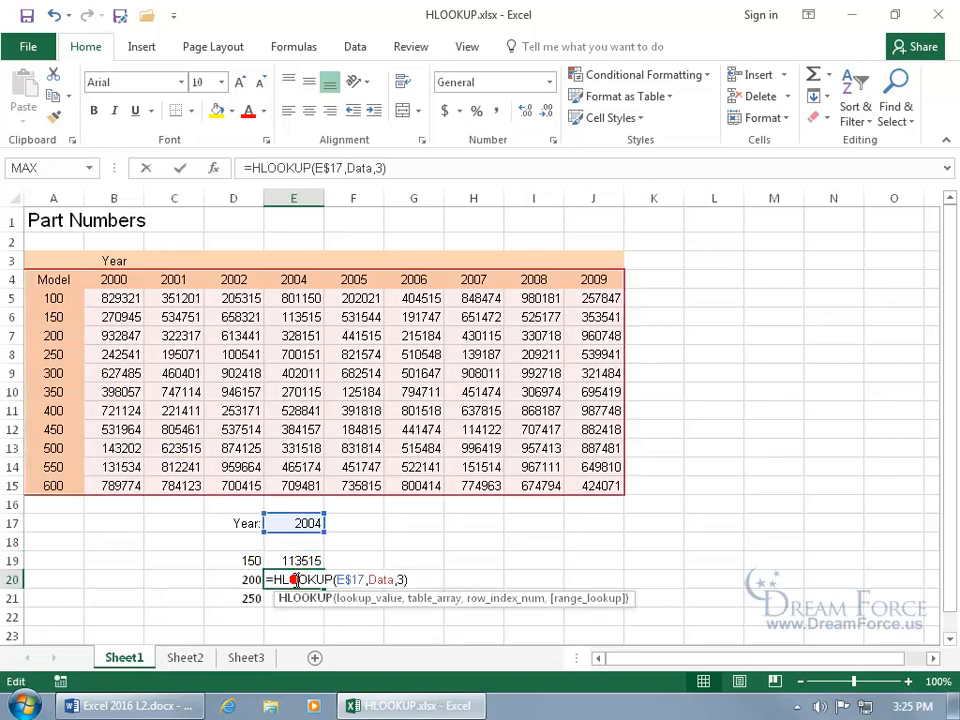
pyautogui.click(410, 580)
pyautogui.press('BackSpace')
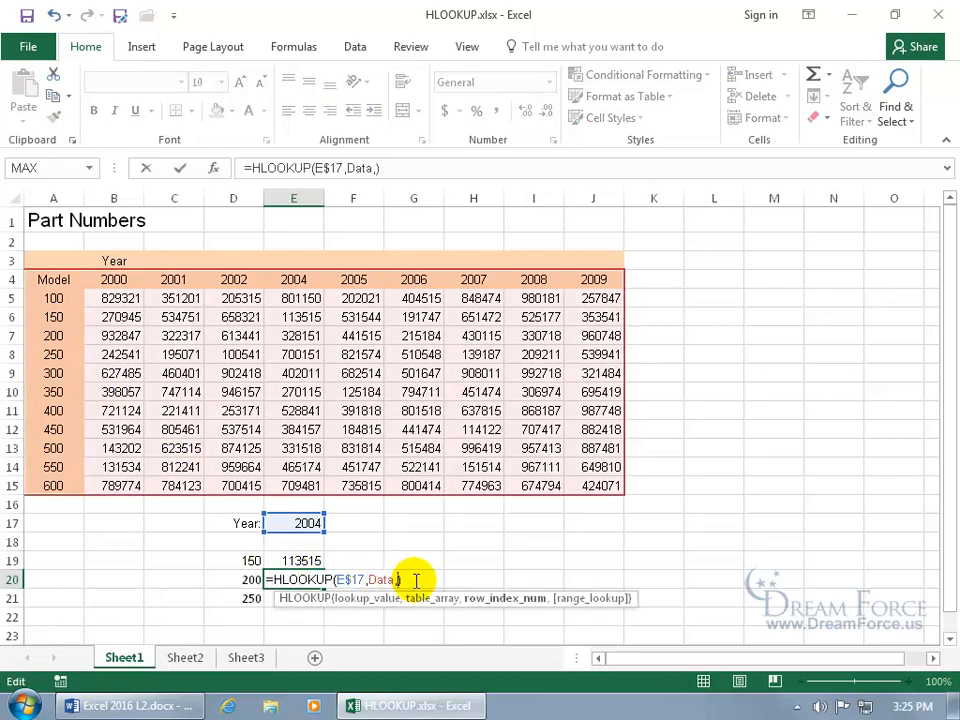
pyautogui.write('4')
pyautogui.press('Return')
# Step: Change the row index number in the E21 HLOOKUP formula to 5 for model 250
pyautogui.doubleClick(310, 598)
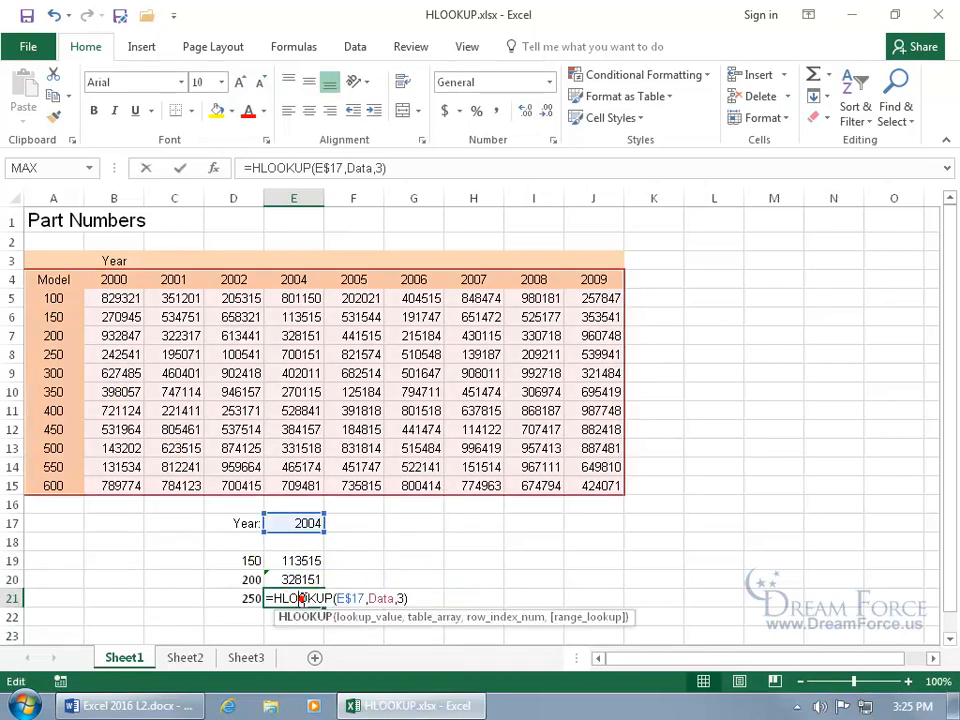
pyautogui.click(401, 598)
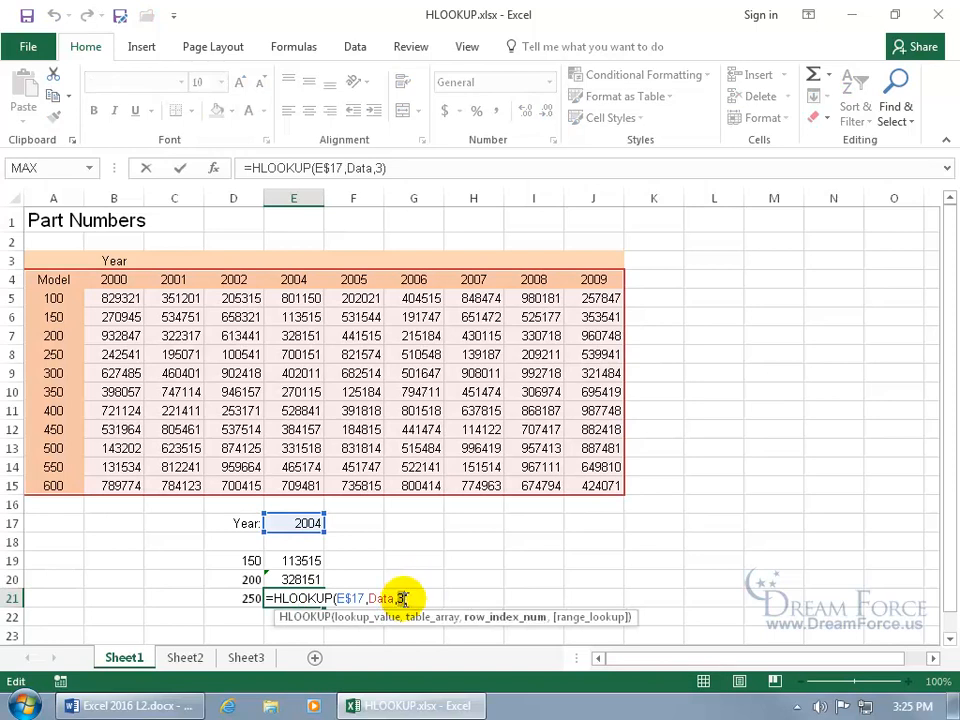
pyautogui.press('BackSpace')
pyautogui.write('5')
pyautogui.press('Return')
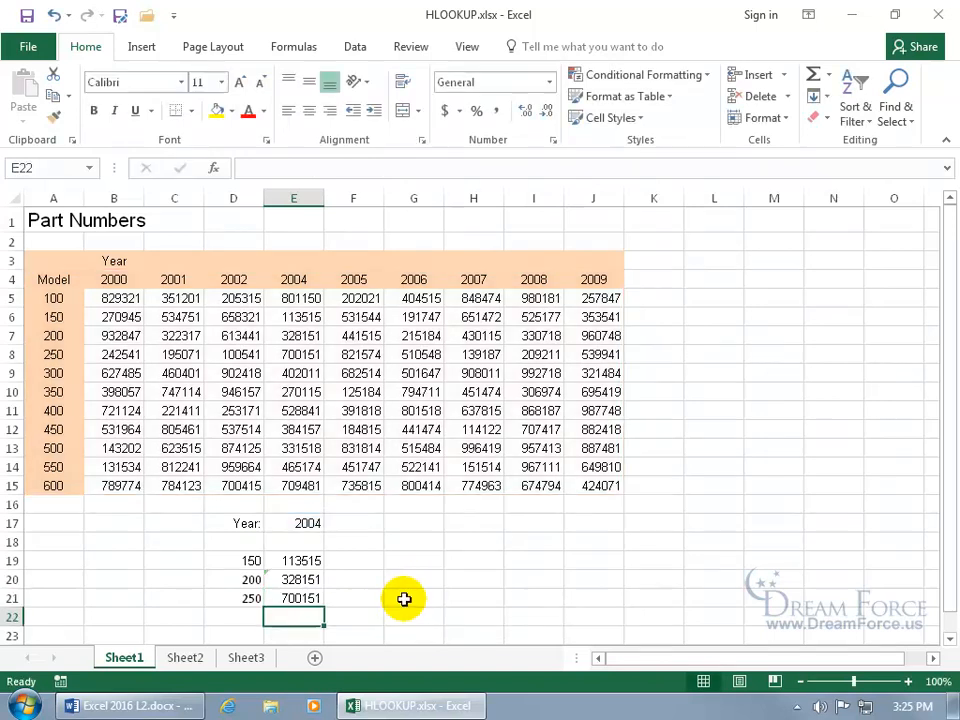
# Step: Compare the three returned part numbers with cells E6, E7 and E8 in the 2004 column
pyautogui.click(307, 522)
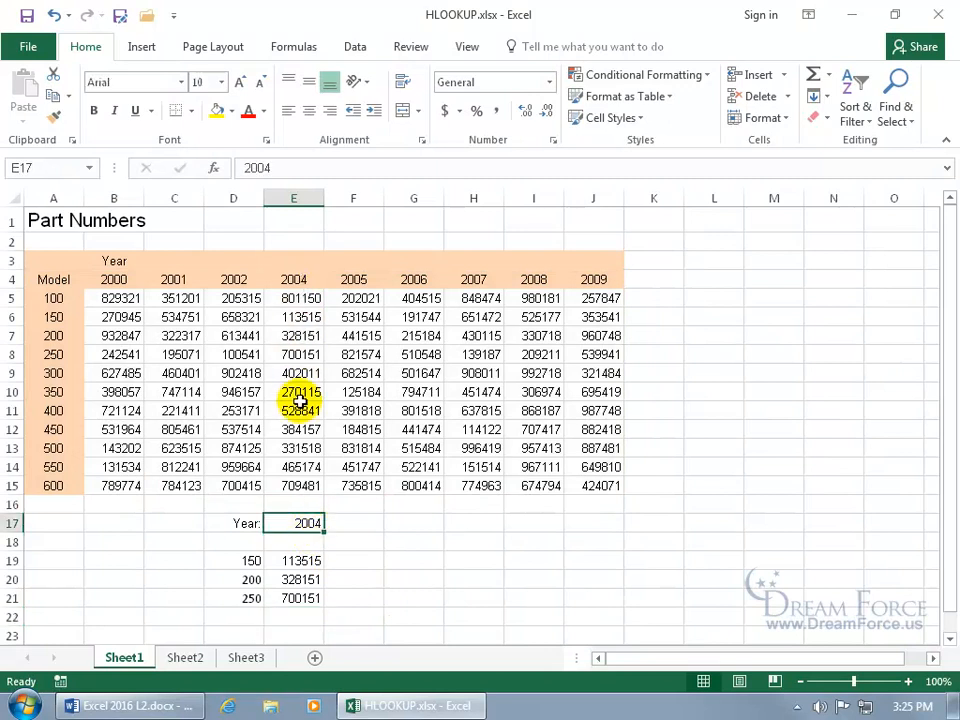
pyautogui.click(300, 317)
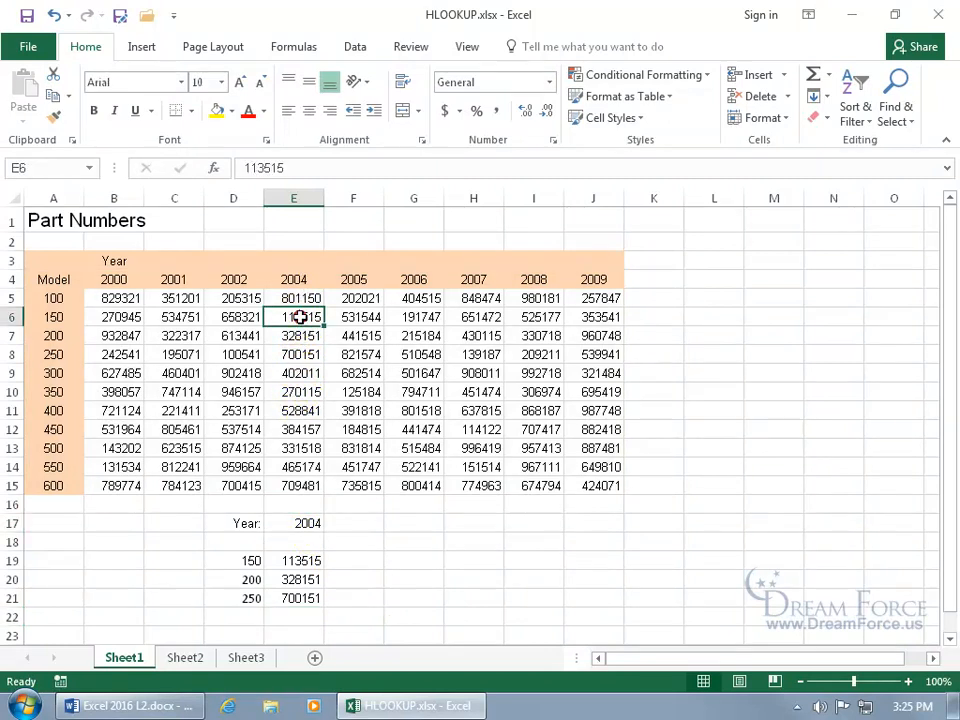
pyautogui.click(300, 336)
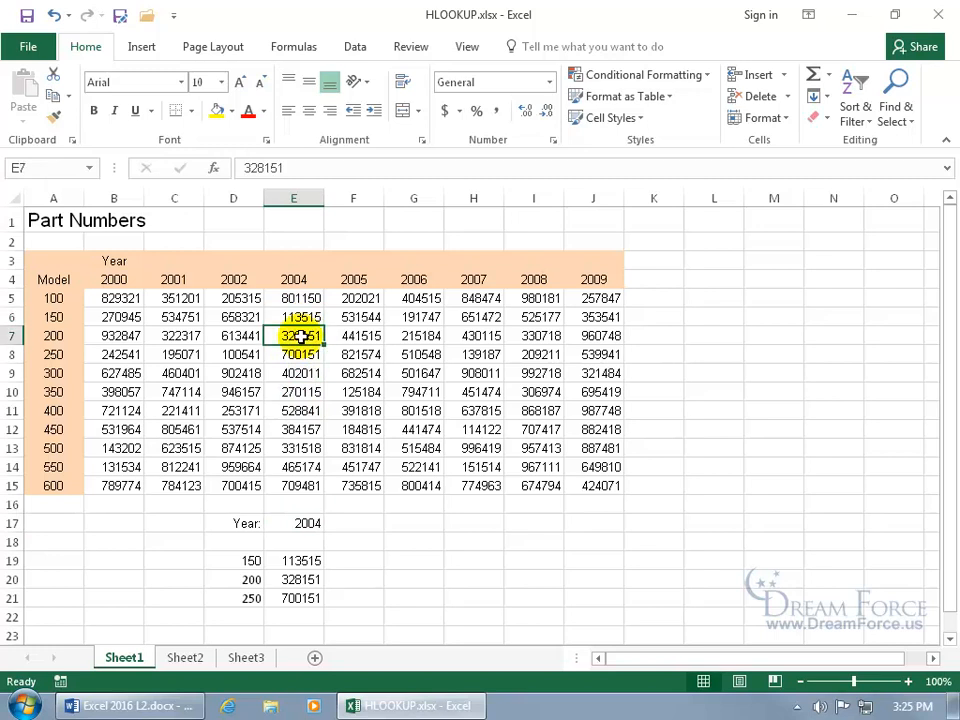
pyautogui.click(299, 354)
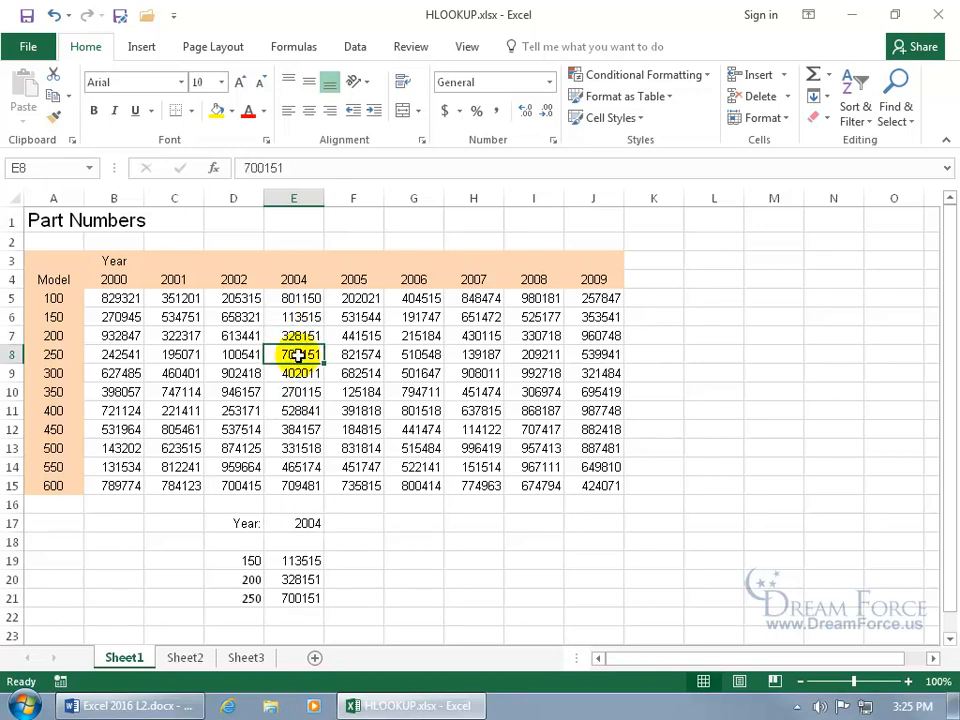
# Step: Set the lookup year in E17 to 2005
pyautogui.click(310, 522)
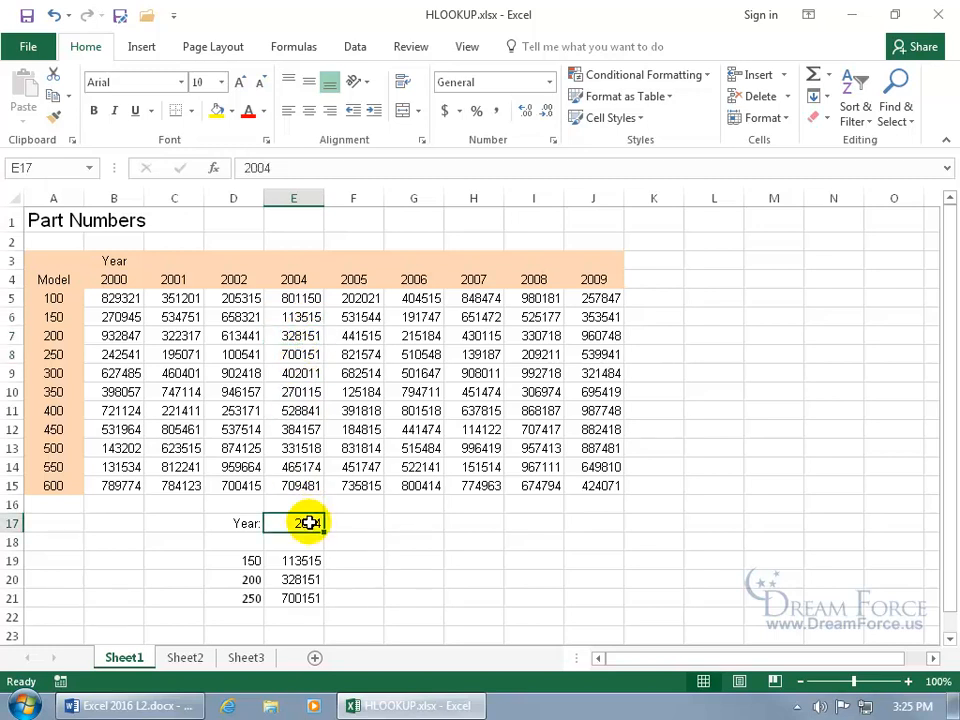
pyautogui.write('2005')
pyautogui.press('Return')
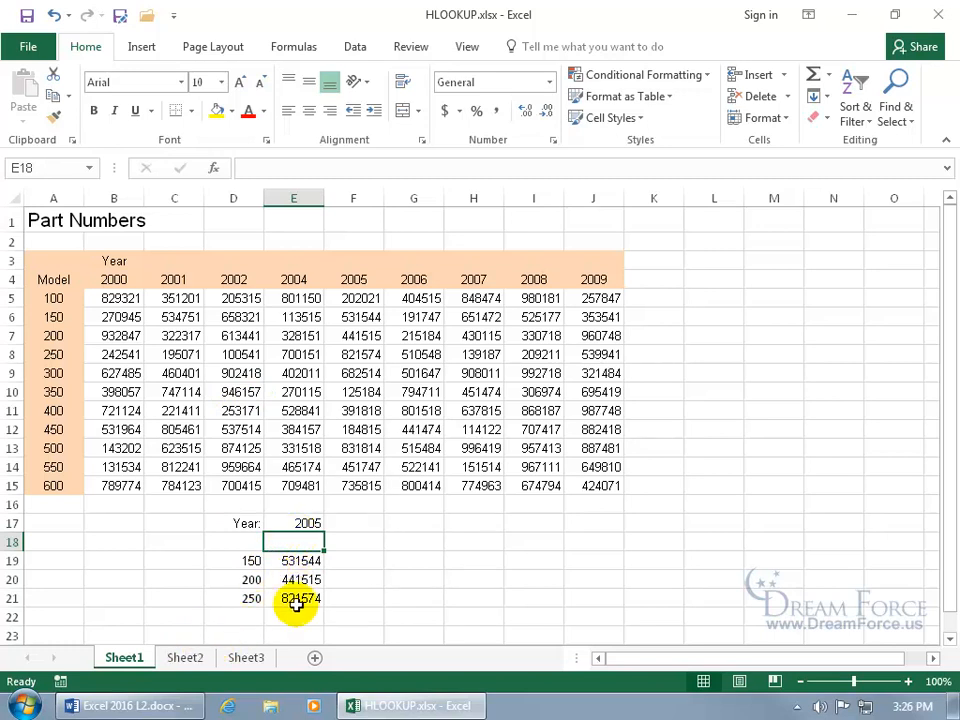
pyautogui.doubleClick(300, 561)
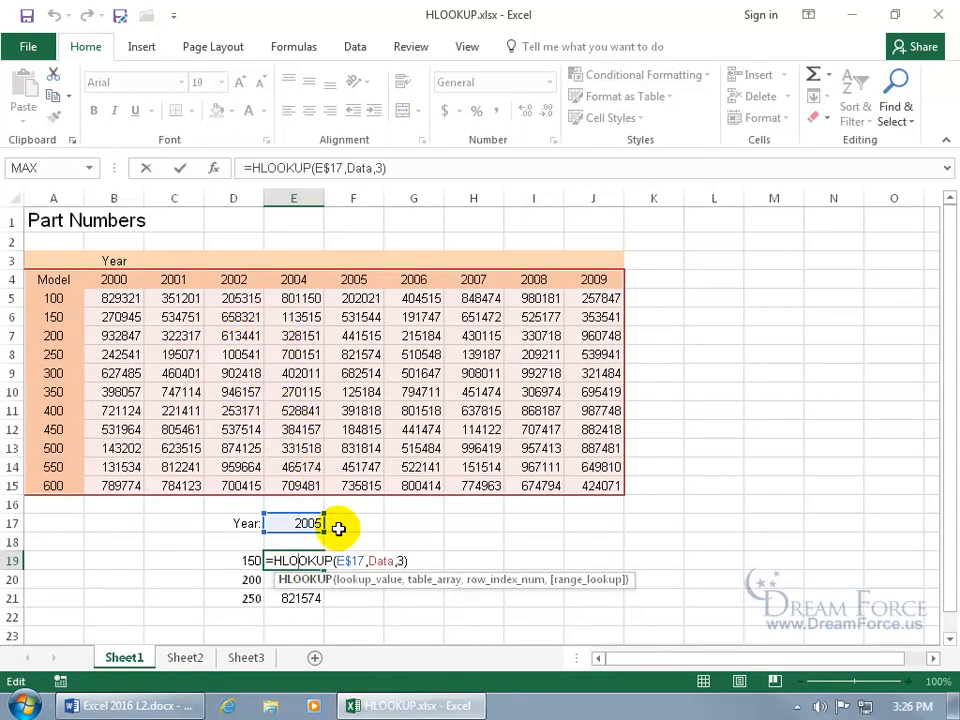
pyautogui.click(383, 561)
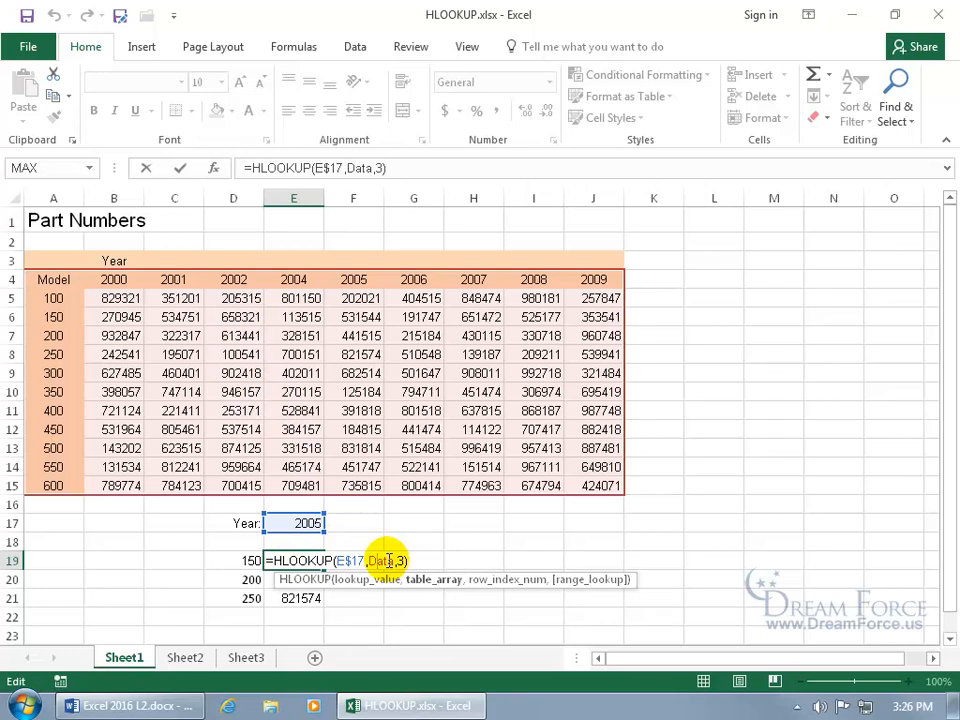
pyautogui.doubleClick(390, 561)
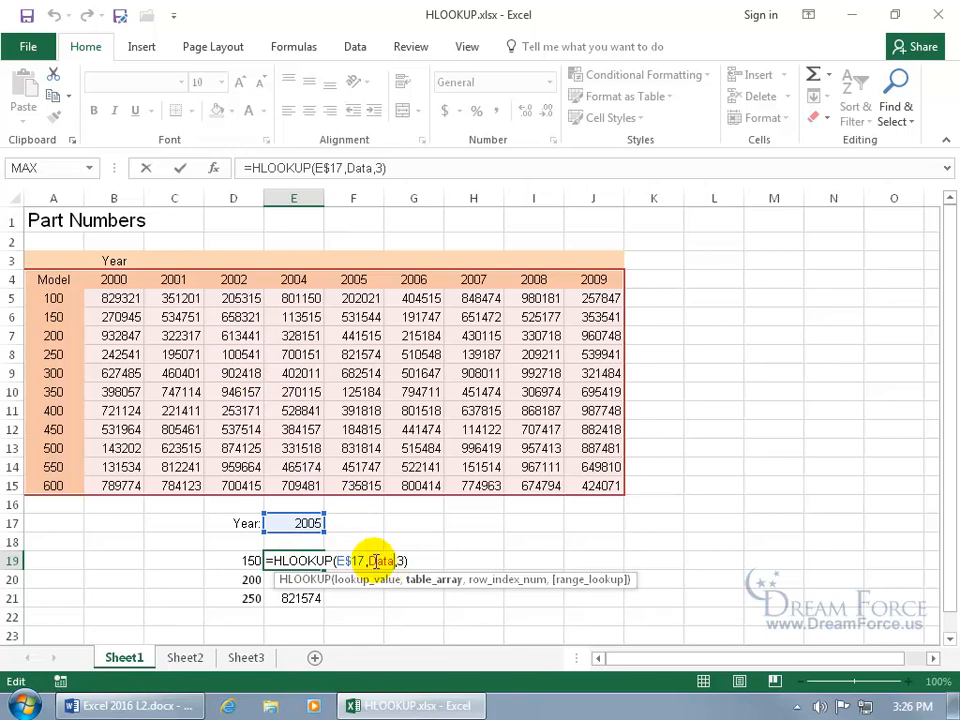
pyautogui.doubleClick(392, 561)
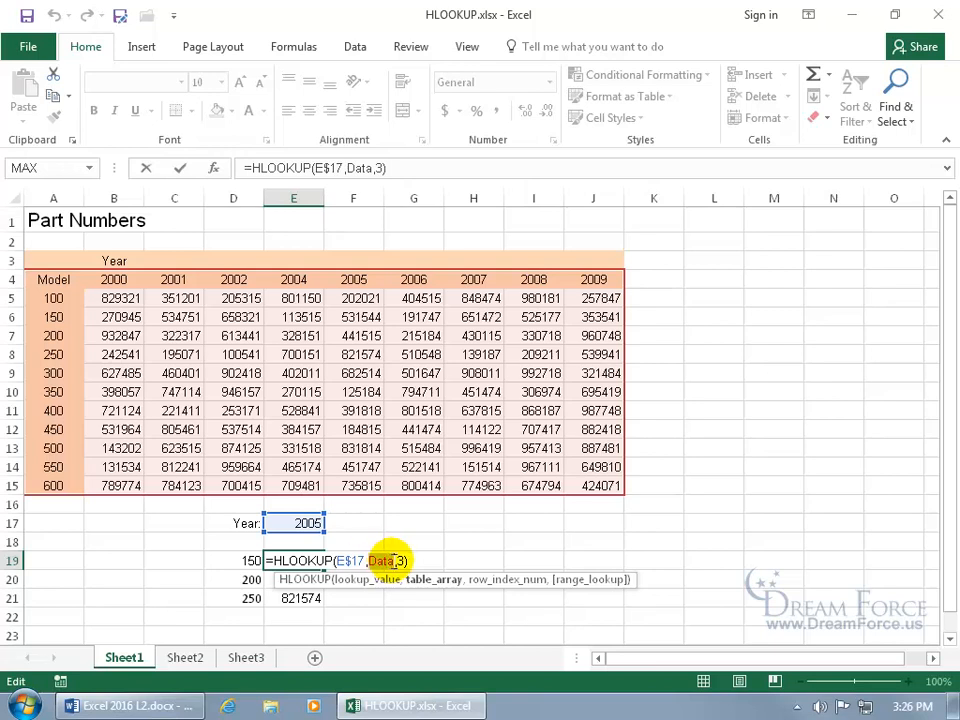
pyautogui.write('sheet1!')
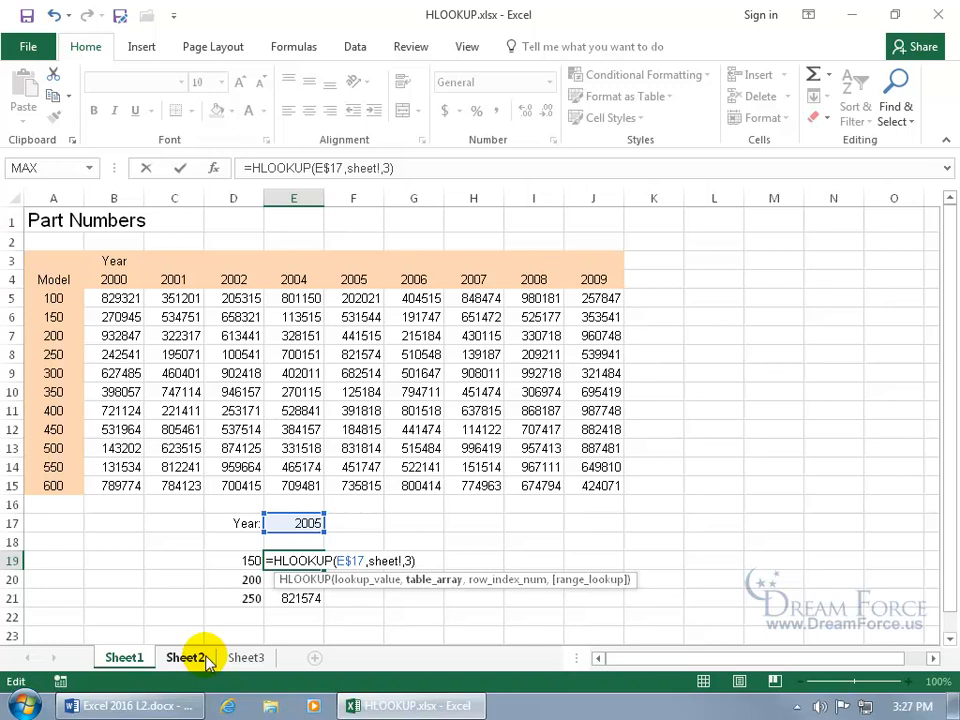
pyautogui.write('a')
pyautogui.write('5:')
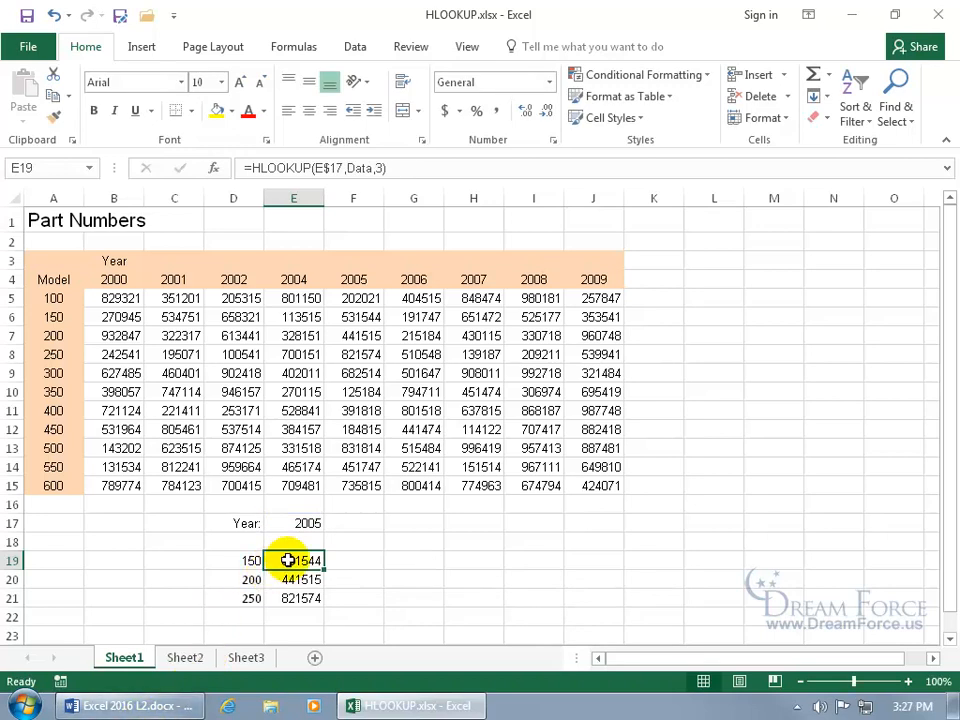
# Step: Try using range C4:H12 on Sheet2 as the table array of the E19 HLOOKUP function, and undo the change
pyautogui.click(215, 170)
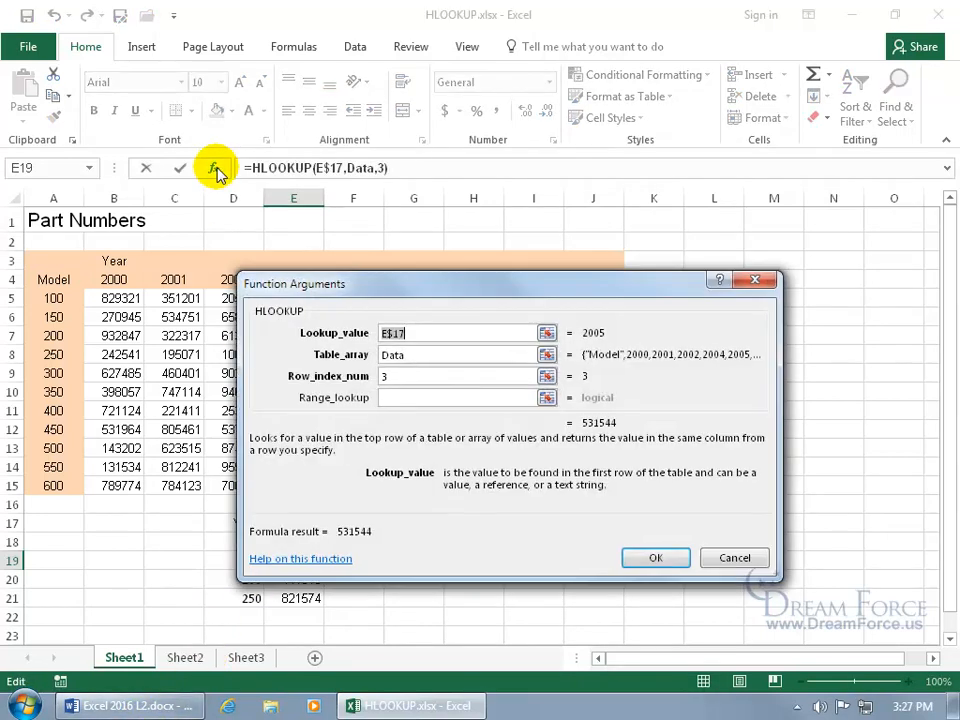
pyautogui.click(430, 357)
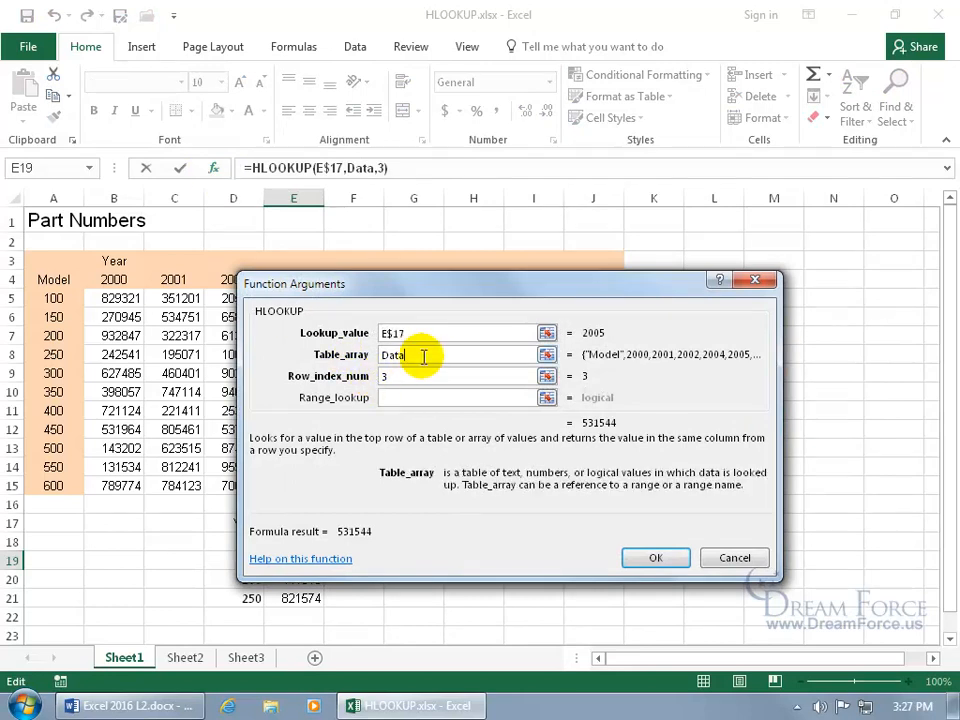
pyautogui.click(546, 354)
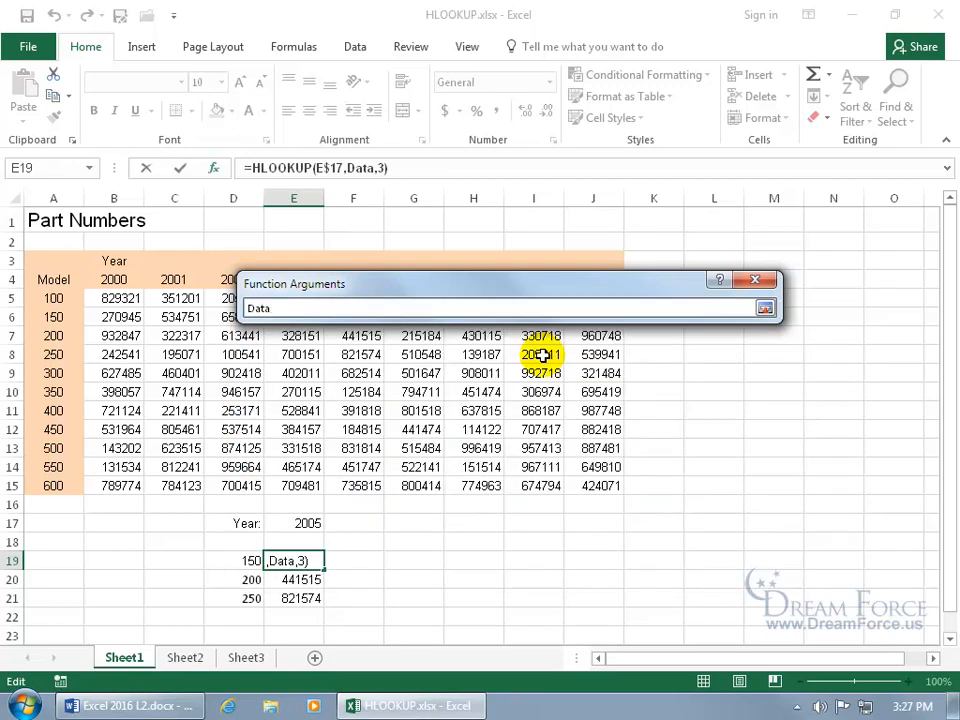
pyautogui.click(190, 657)
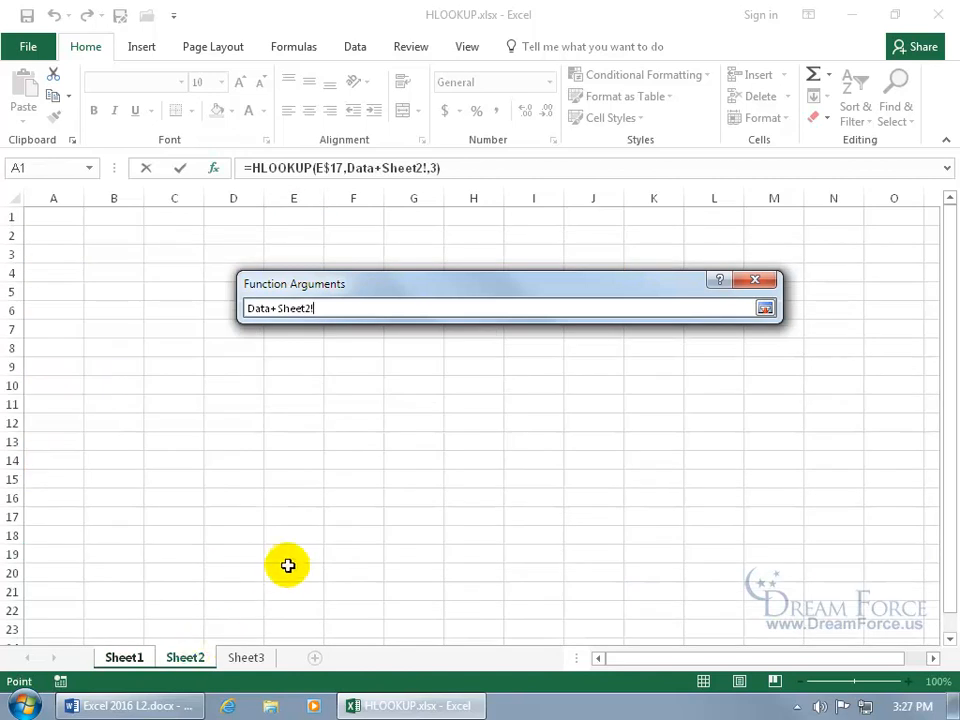
pyautogui.moveTo(328, 307); pyautogui.dragTo(233, 307)
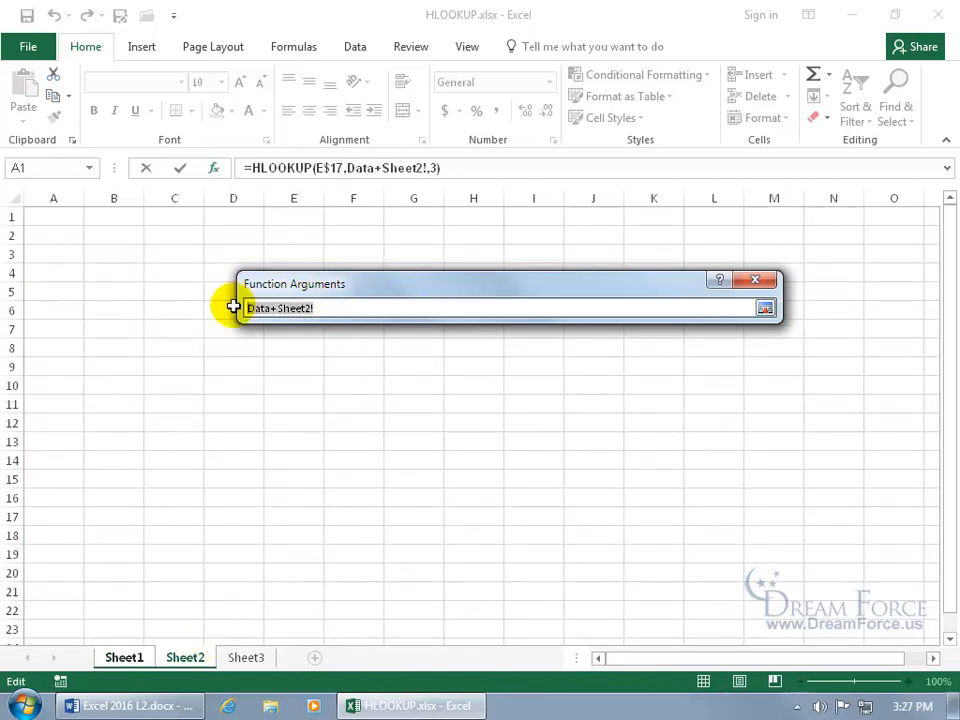
pyautogui.press('BackSpace')
pyautogui.moveTo(146, 270); pyautogui.dragTo(469, 422)
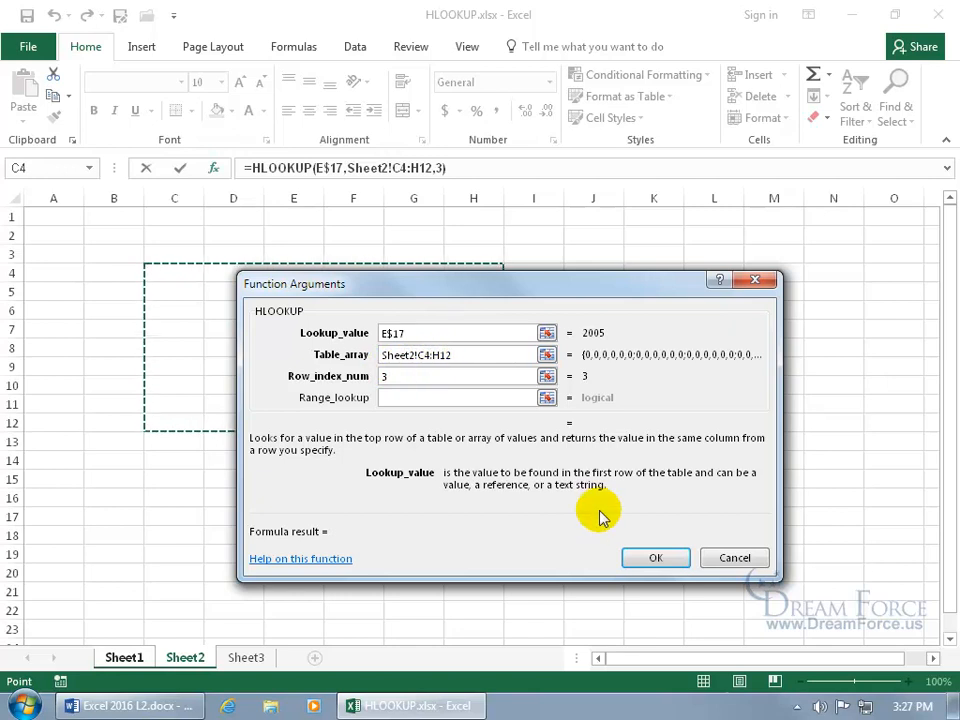
pyautogui.click(655, 557)
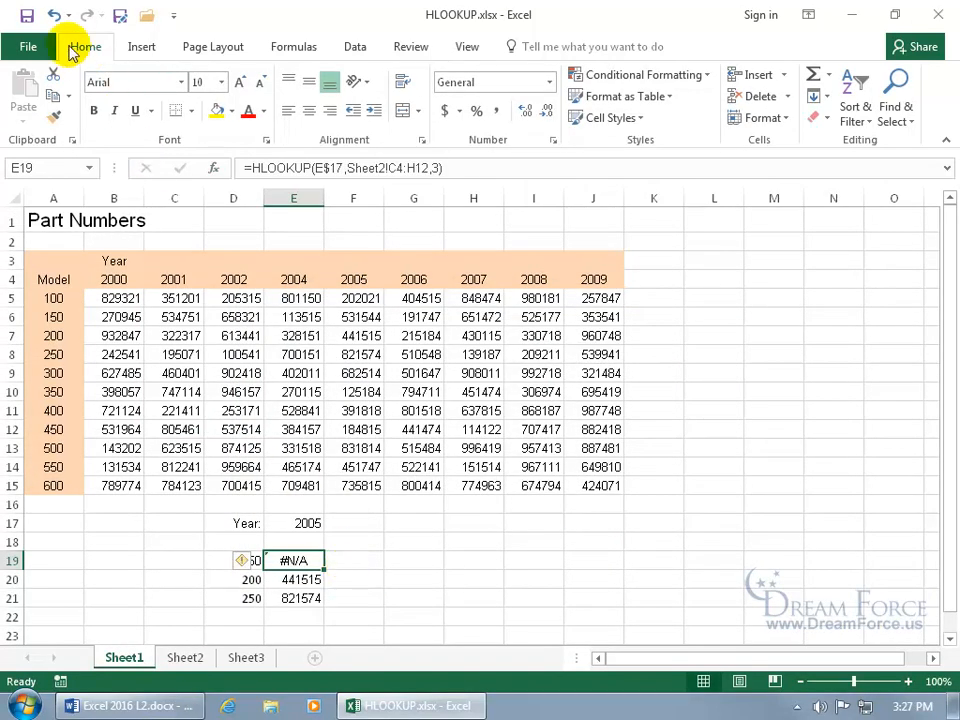
pyautogui.click(52, 14)
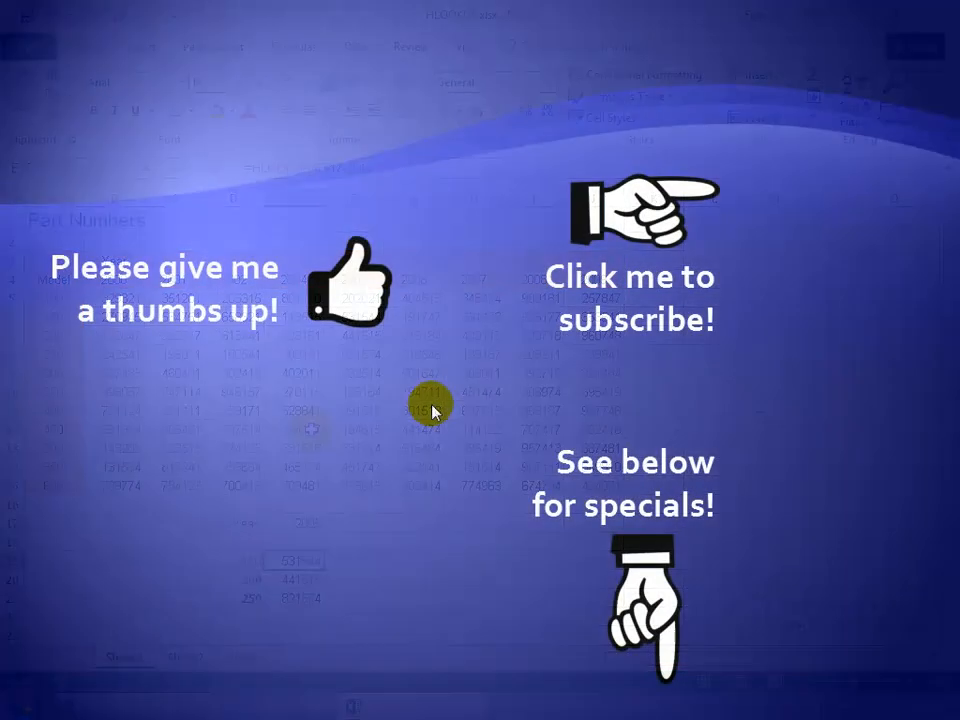